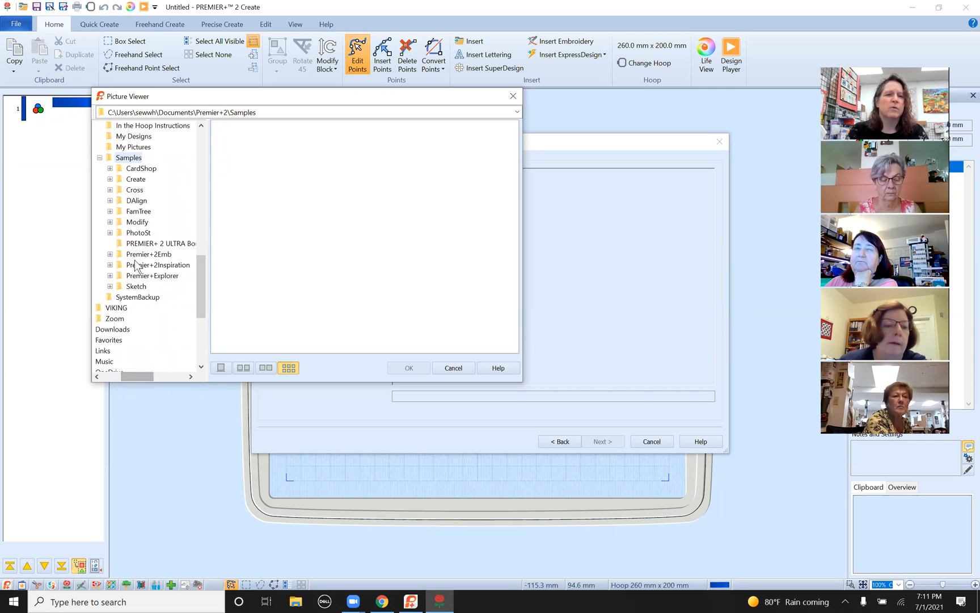
Step: Load the snowman picture Climate1.png from Samples\Premier+2Emb\Pics2\Climate and continue to rotating and cropping
{"action": "left_click", "coordinate": [110, 254]}
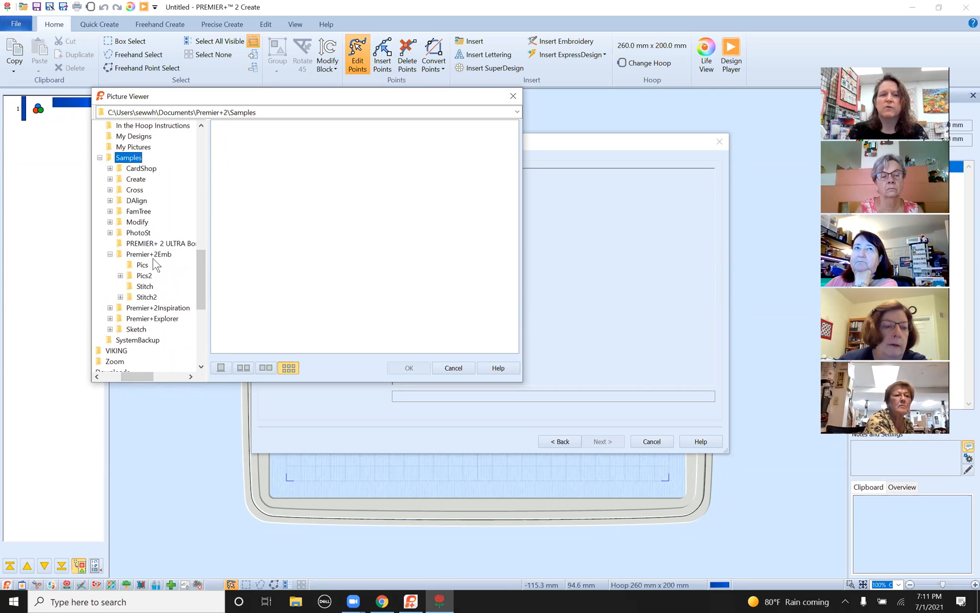
{"action": "left_click", "coordinate": [120, 275]}
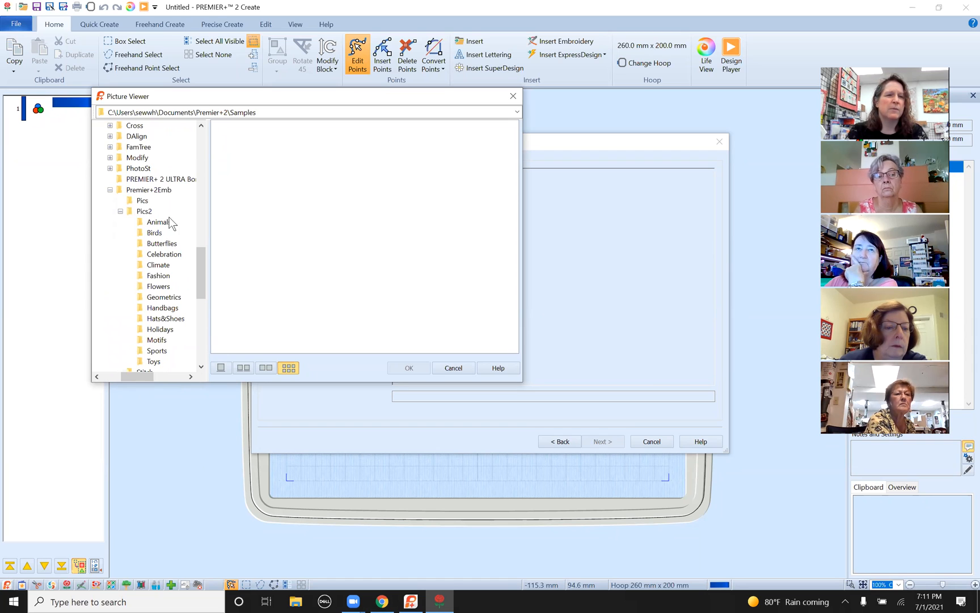
{"action": "left_click", "coordinate": [159, 266]}
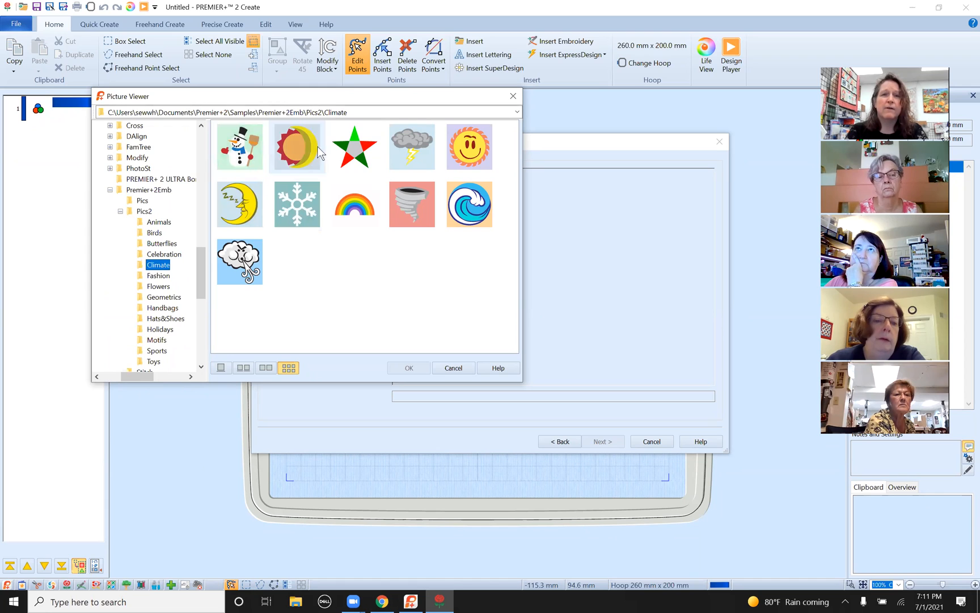
{"action": "left_click", "coordinate": [239, 158]}
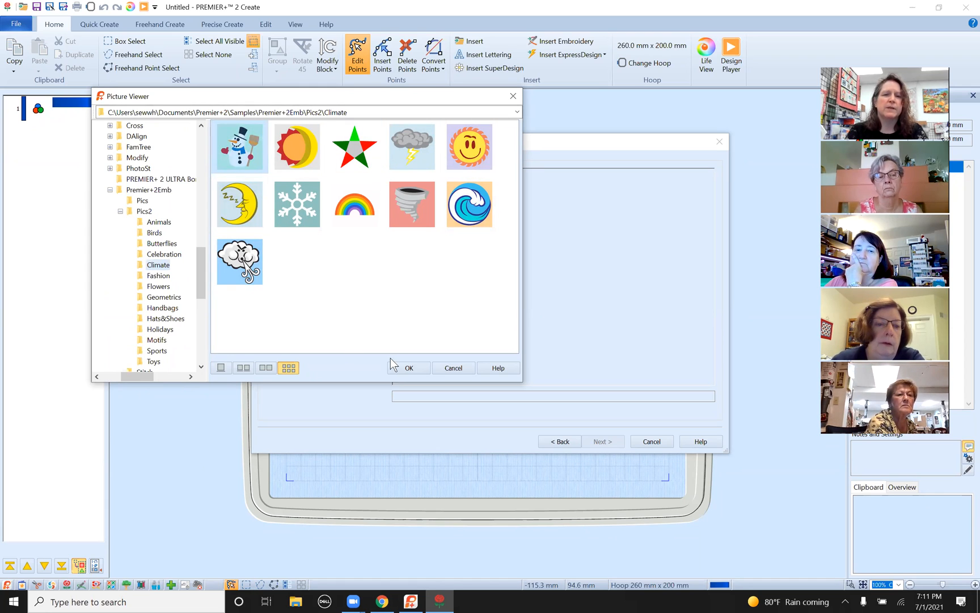
{"action": "left_click", "coordinate": [405, 367]}
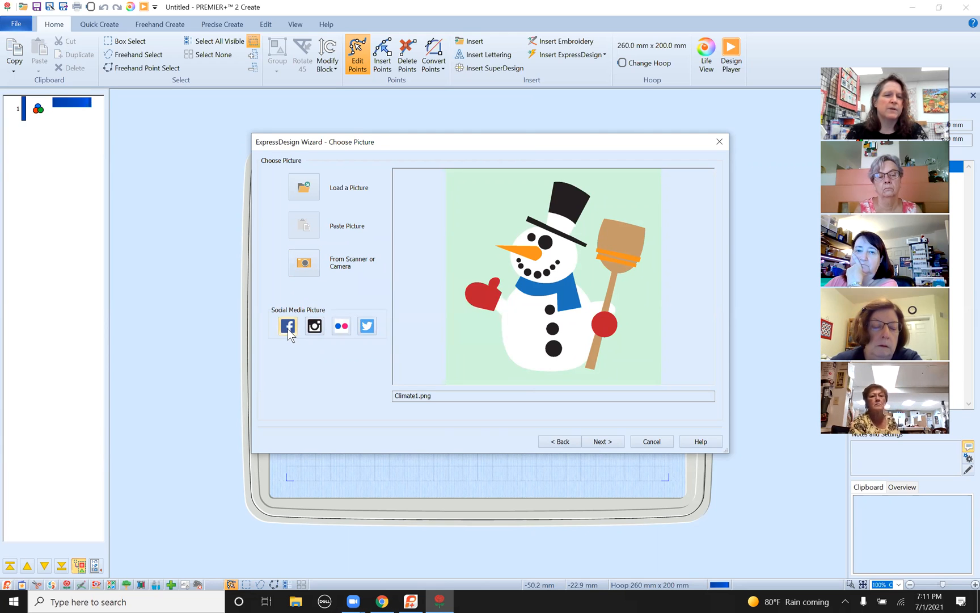
{"action": "left_click", "coordinate": [608, 440]}
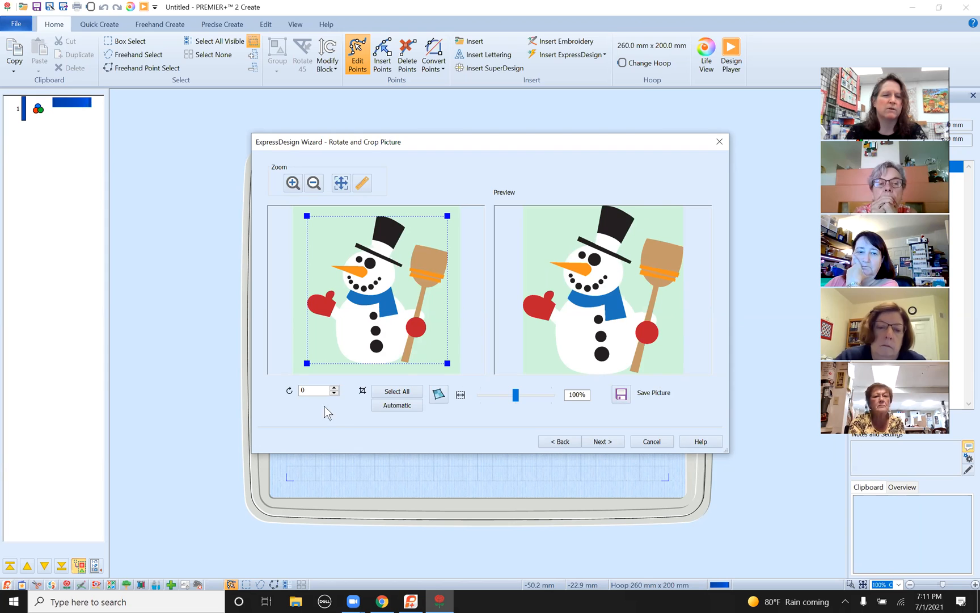
Step: Try a perspective crop of the snowman picture by moving its two lower corners, and restore the automatic crop
{"action": "left_click", "coordinate": [438, 396]}
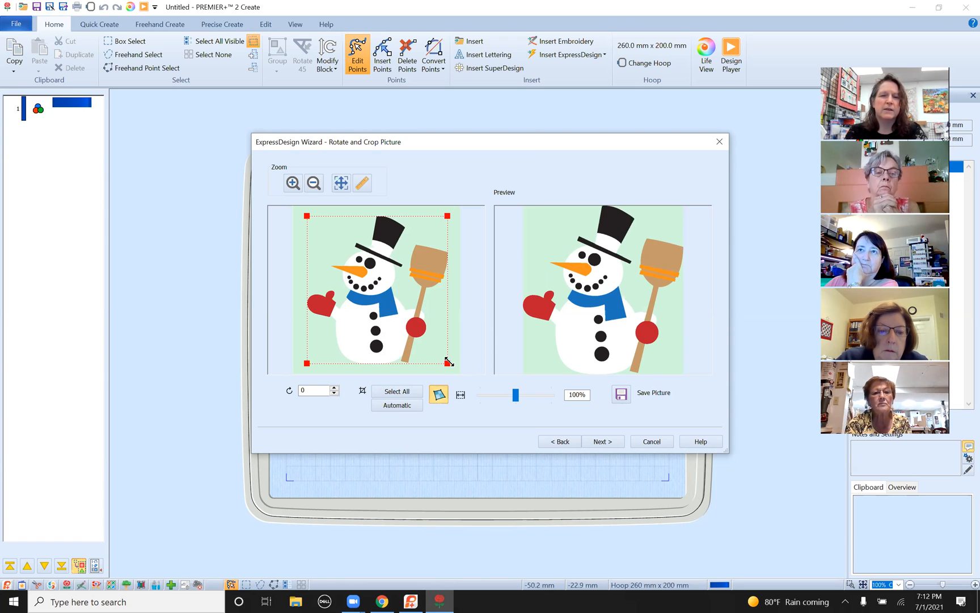
{"action": "left_click_drag", "start_coordinate": [446, 363], "coordinate": [490, 379]}
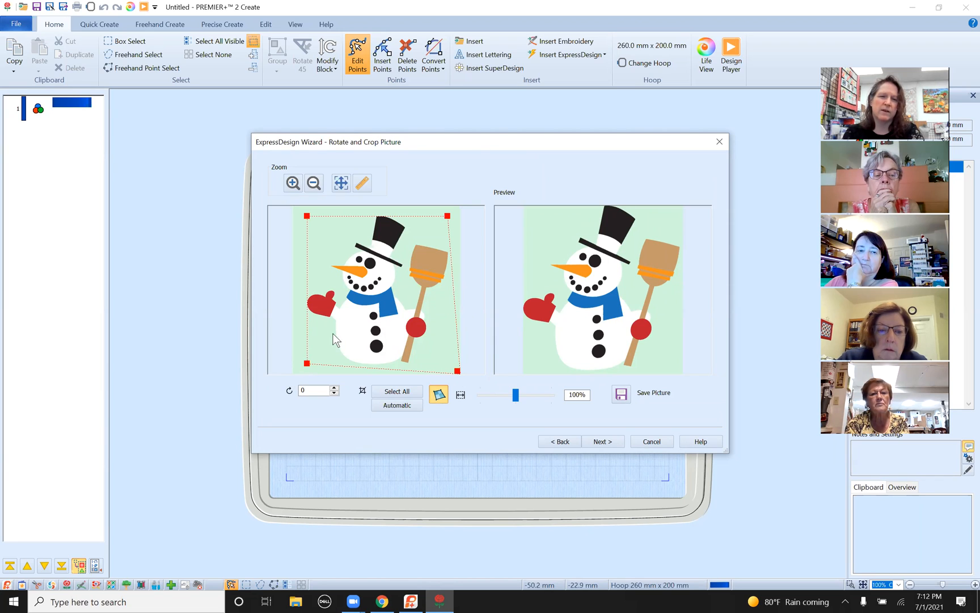
{"action": "left_click_drag", "start_coordinate": [307, 363], "coordinate": [337, 345]}
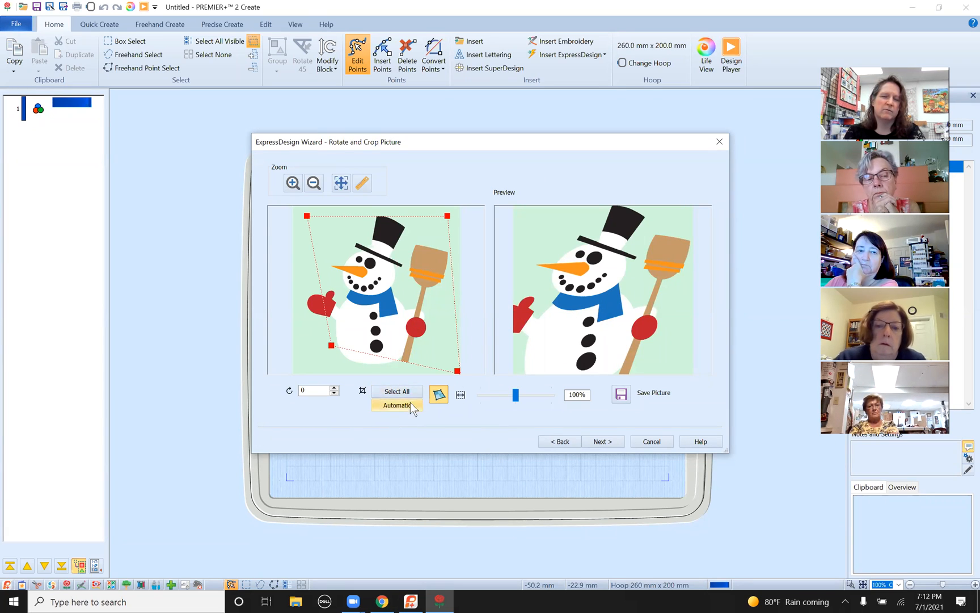
{"action": "left_click", "coordinate": [393, 405]}
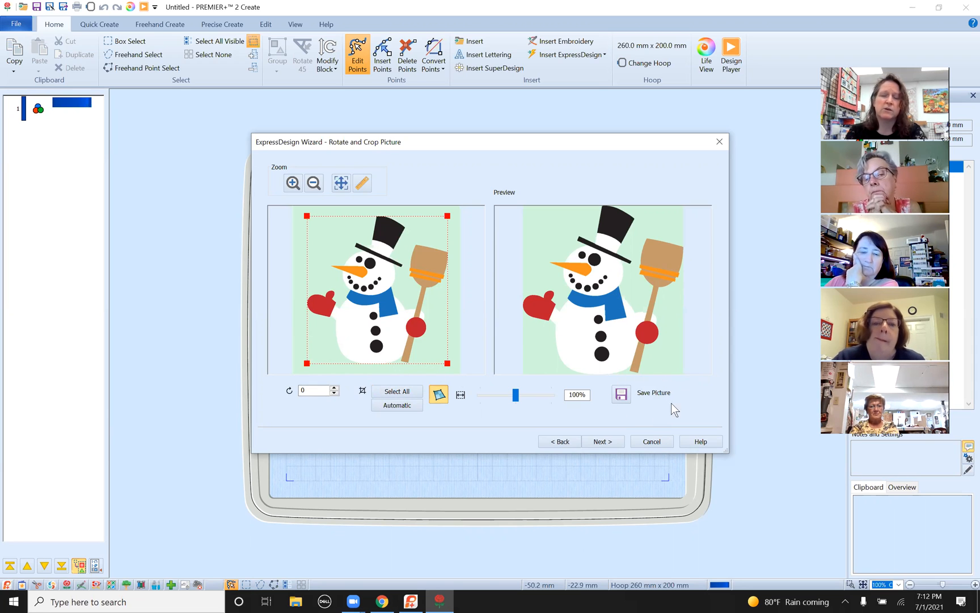
Step: Accept the crop and switch to an entered design size, with a height of 190 mm
{"action": "left_click", "coordinate": [603, 441]}
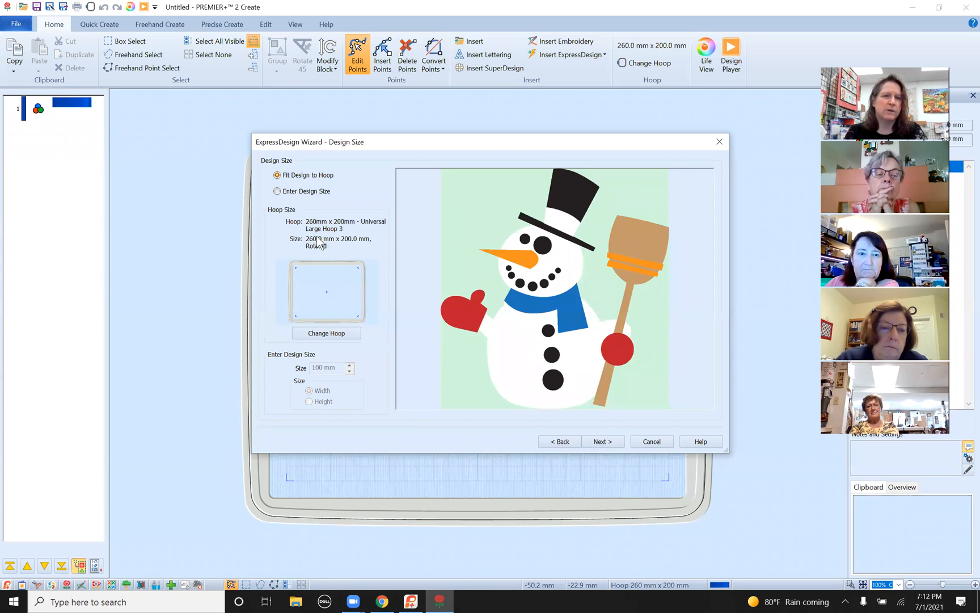
{"action": "left_click", "coordinate": [290, 193]}
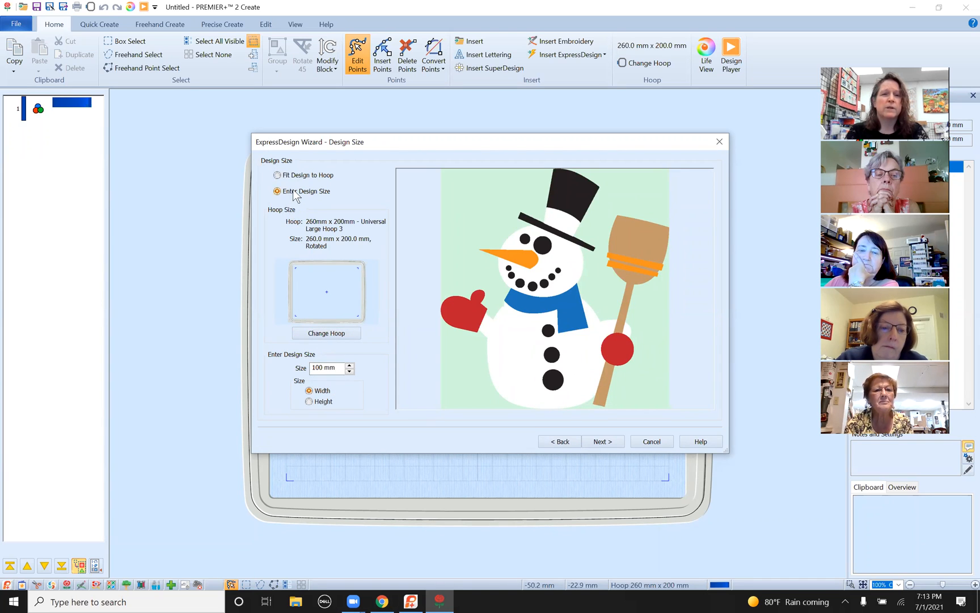
{"action": "left_click_drag", "start_coordinate": [321, 368], "coordinate": [266, 368]}
{"action": "type", "text": "200"}
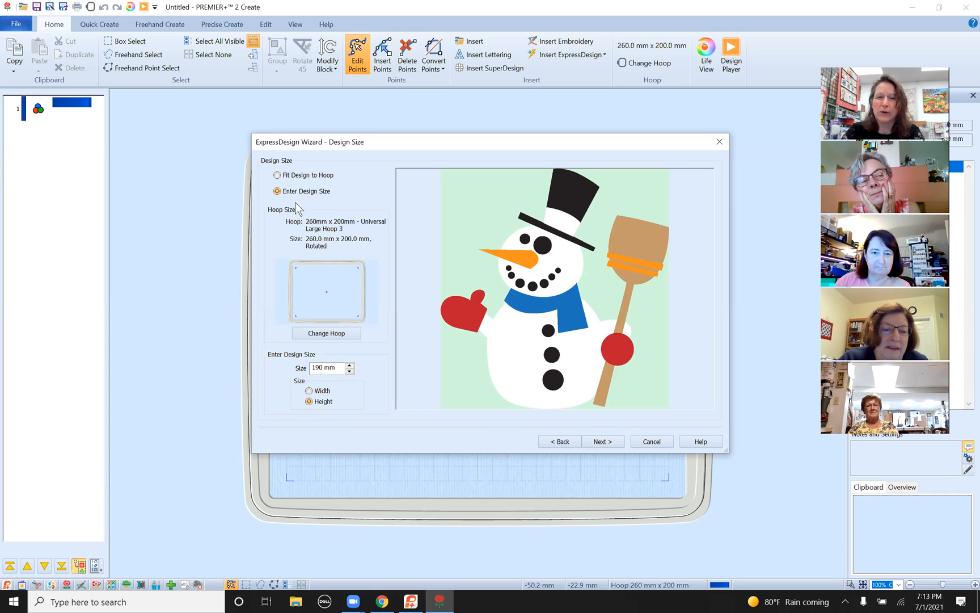
Step: Change the hoop orientation to Natural, set the design height to 200 mm and continue to the thread colors
{"action": "left_click", "coordinate": [332, 338]}
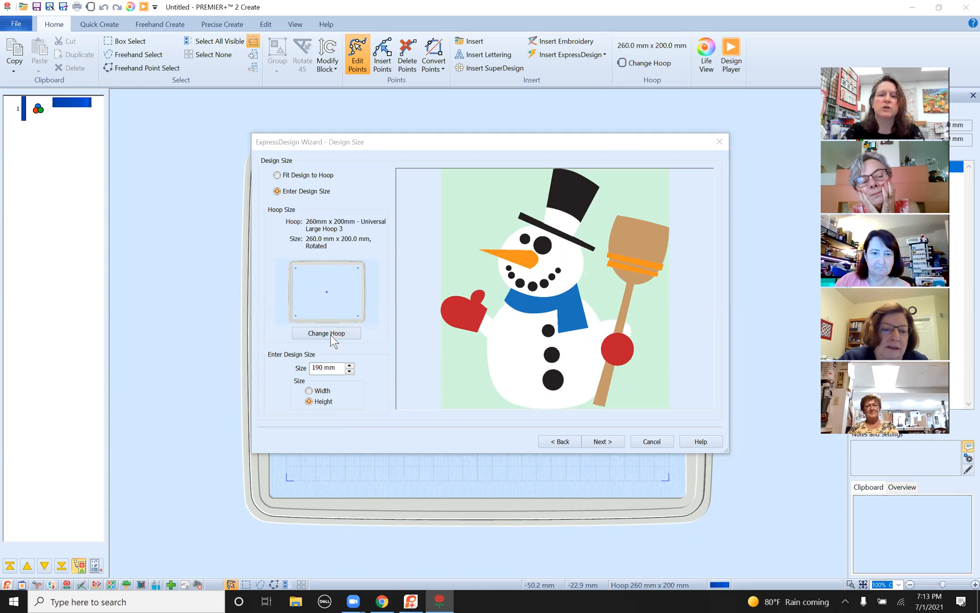
{"action": "left_click", "coordinate": [348, 281]}
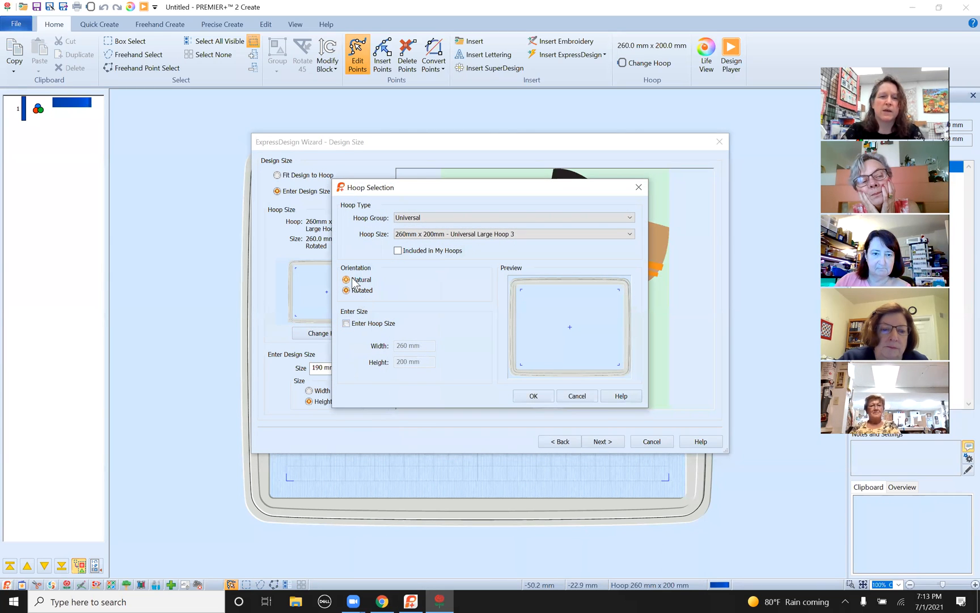
{"action": "left_click", "coordinate": [534, 396]}
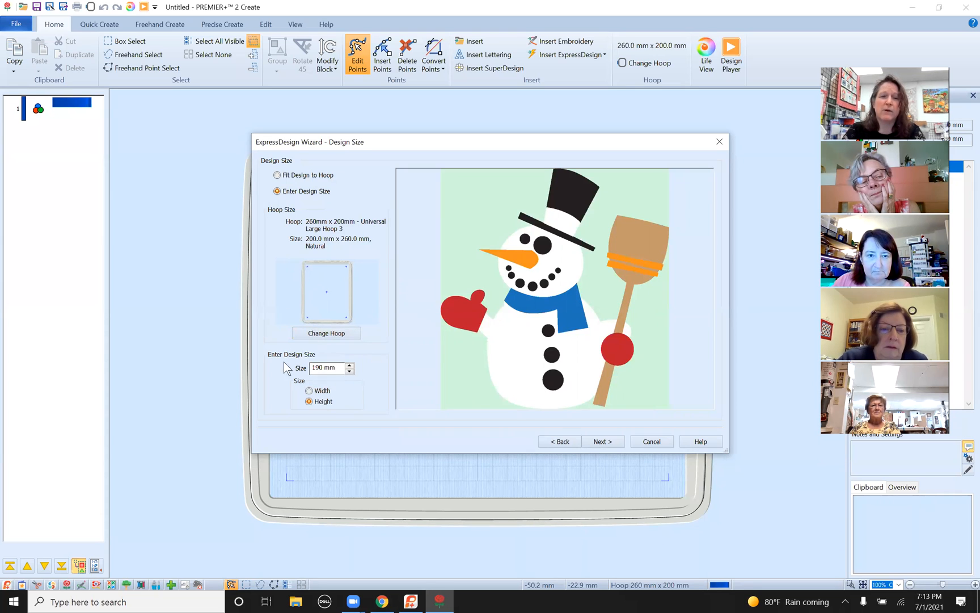
{"action": "double_click", "coordinate": [319, 368]}
{"action": "type", "text": "200"}
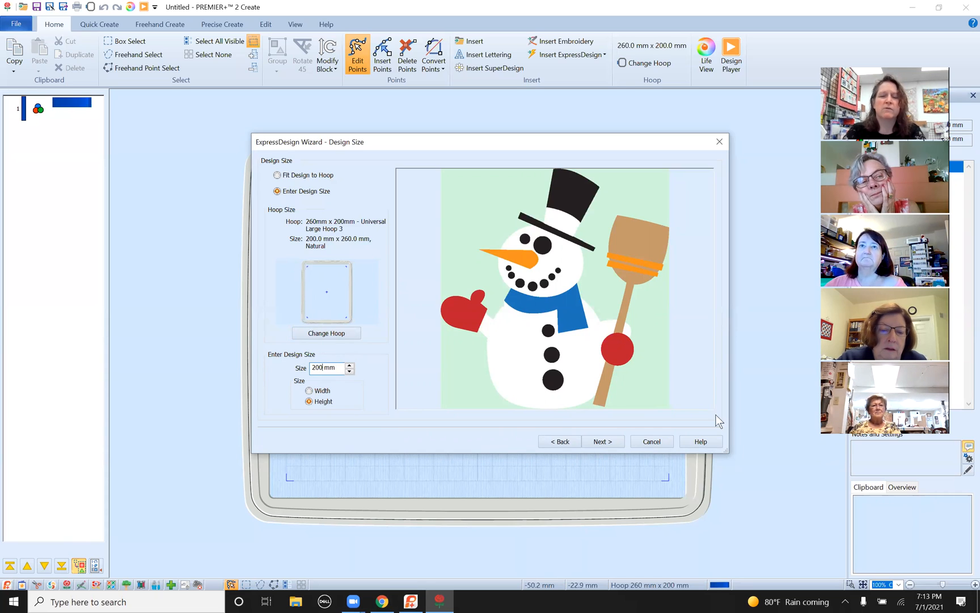
{"action": "left_click", "coordinate": [600, 442]}
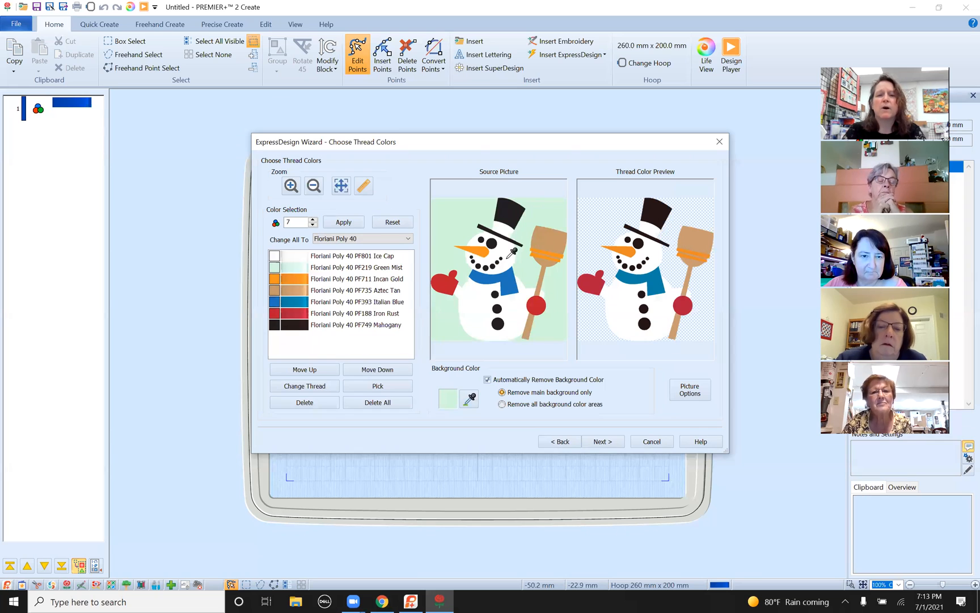
Step: Browse the thread ranges available for changing all colors, leaving Floriani Poly 40 selected
{"action": "left_click", "coordinate": [363, 239]}
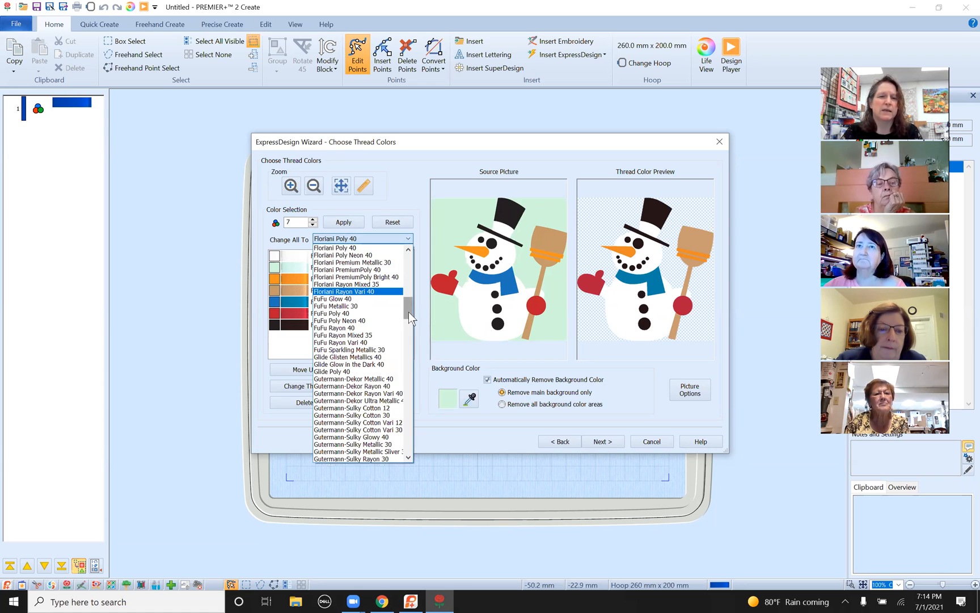
{"action": "mouse_move", "coordinate": [409, 311]}
{"action": "left_mouse_down"}
{"action": "mouse_move", "coordinate": [399, 393]}
{"action": "mouse_move", "coordinate": [415, 387]}
{"action": "mouse_move", "coordinate": [417, 355]}
{"action": "left_mouse_up"}
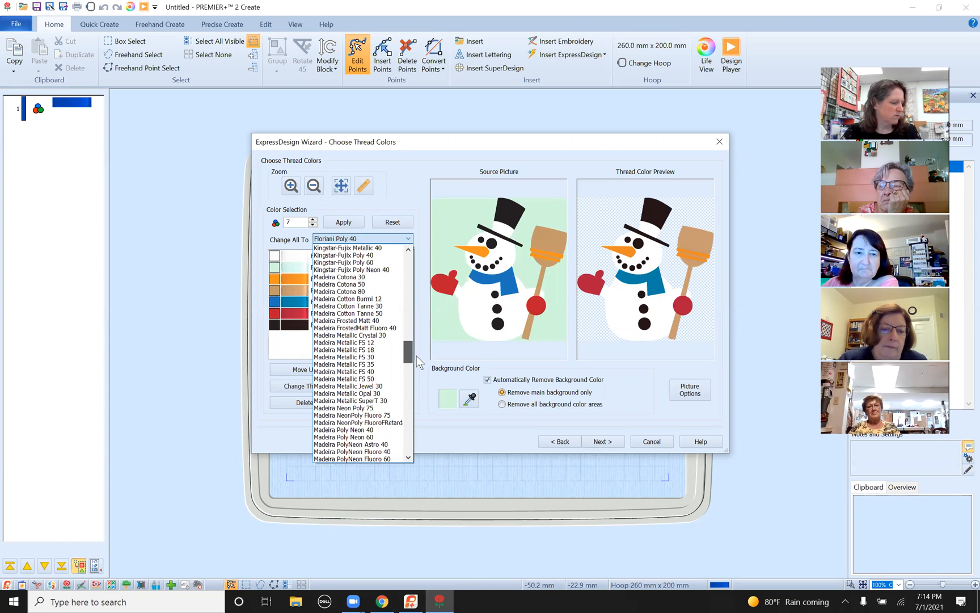
{"action": "left_click_drag", "start_coordinate": [417, 355], "coordinate": [422, 324]}
{"action": "scroll", "coordinate": [420, 327], "scroll_direction": "down", "scroll_amount": 8}
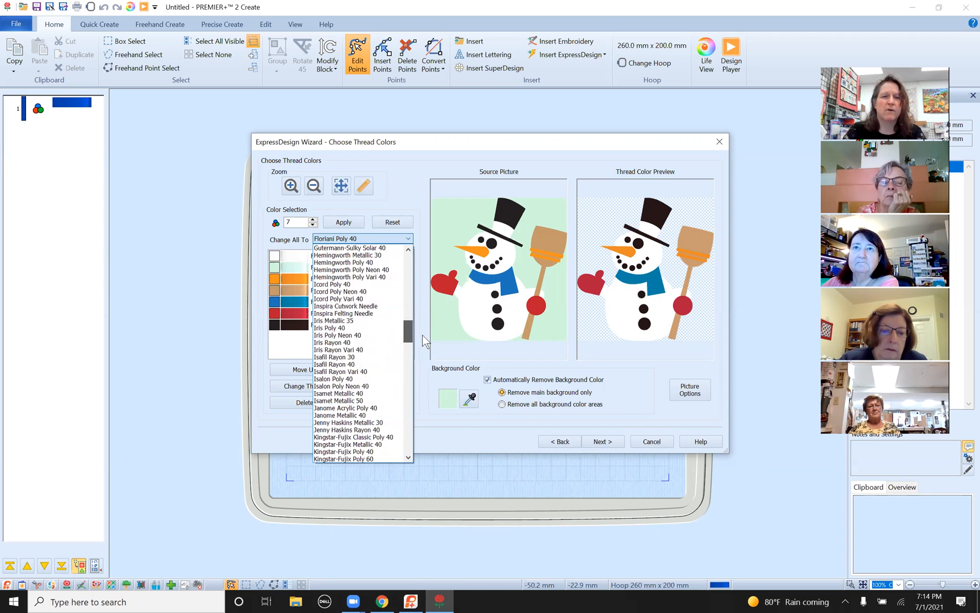
{"action": "scroll", "coordinate": [427, 342], "scroll_direction": "up", "scroll_amount": 15}
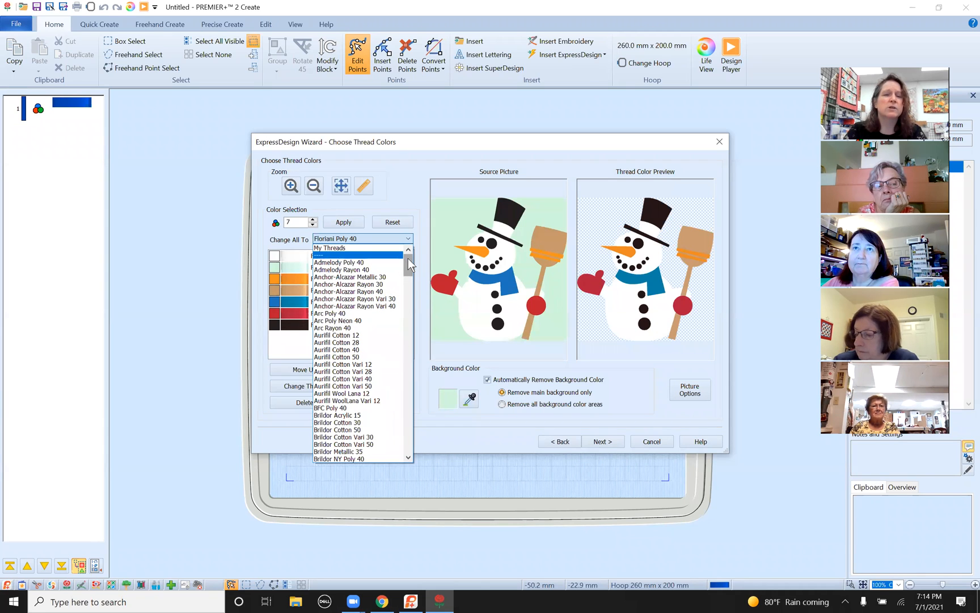
{"action": "left_click_drag", "start_coordinate": [409, 259], "coordinate": [416, 297]}
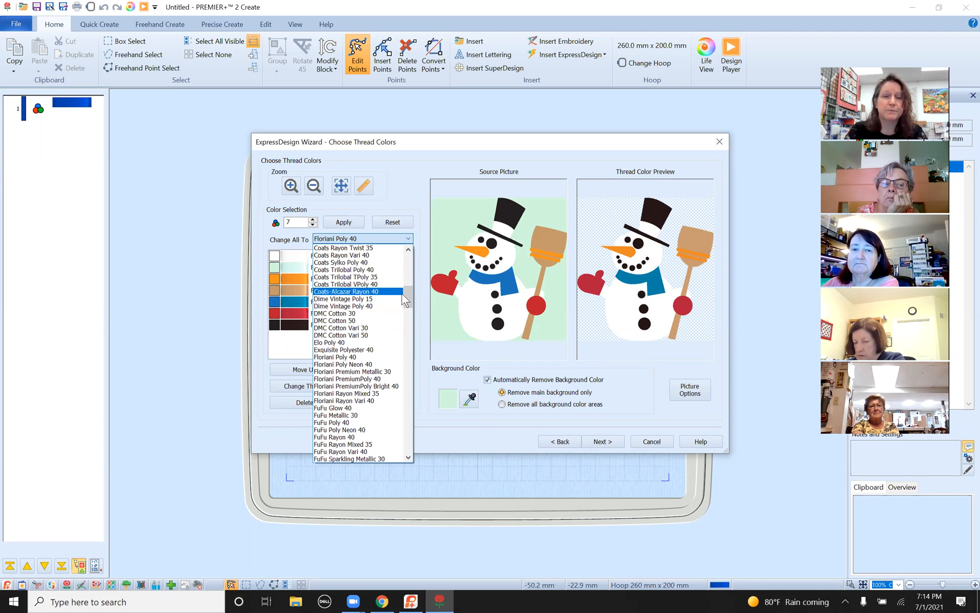
{"action": "left_click", "coordinate": [421, 194]}
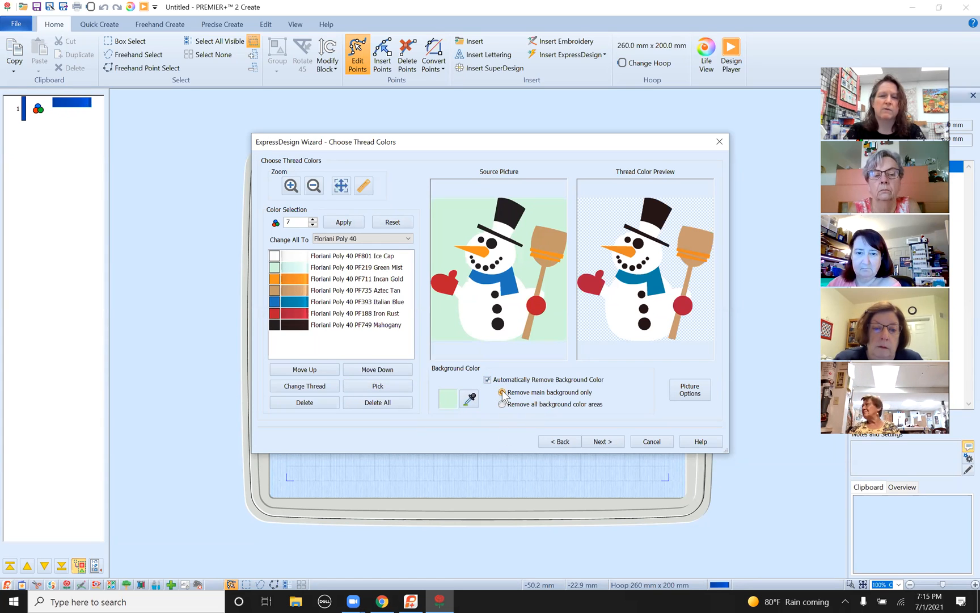
Step: Compare the thread preview with automatic background removal off and on, and review the black line and area sensitivity options
{"action": "left_click", "coordinate": [488, 380]}
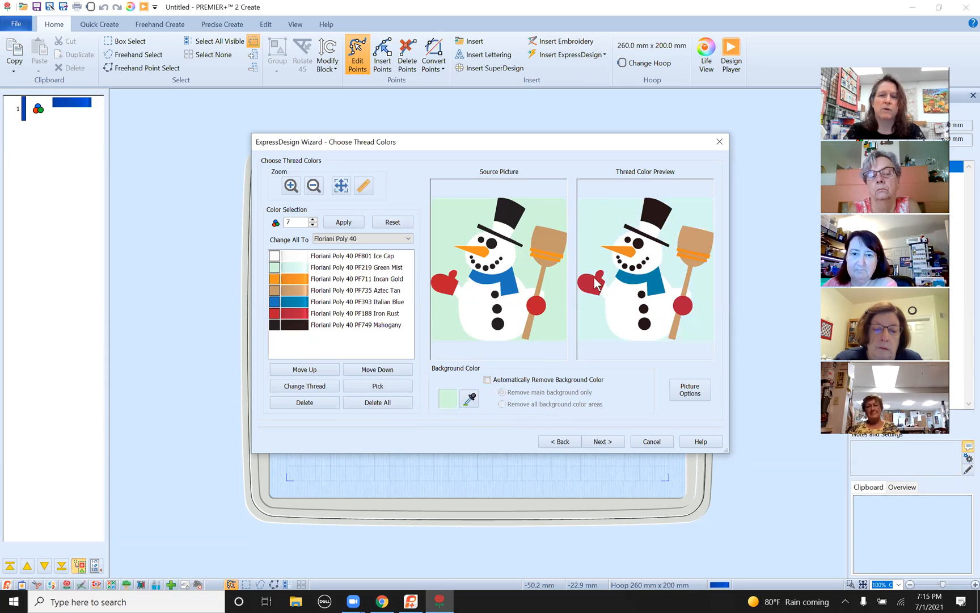
{"action": "left_click", "coordinate": [488, 380]}
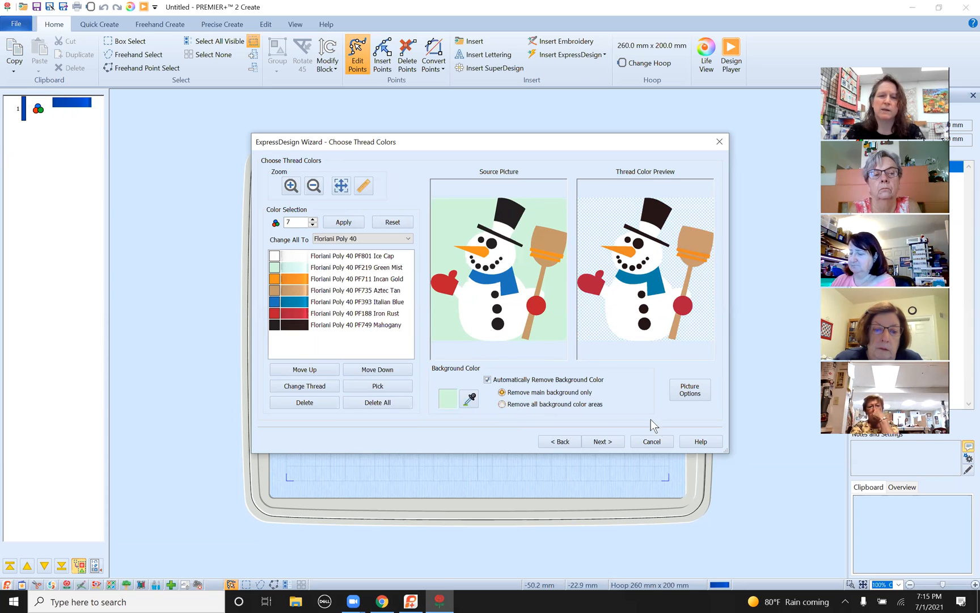
{"action": "left_click", "coordinate": [695, 394]}
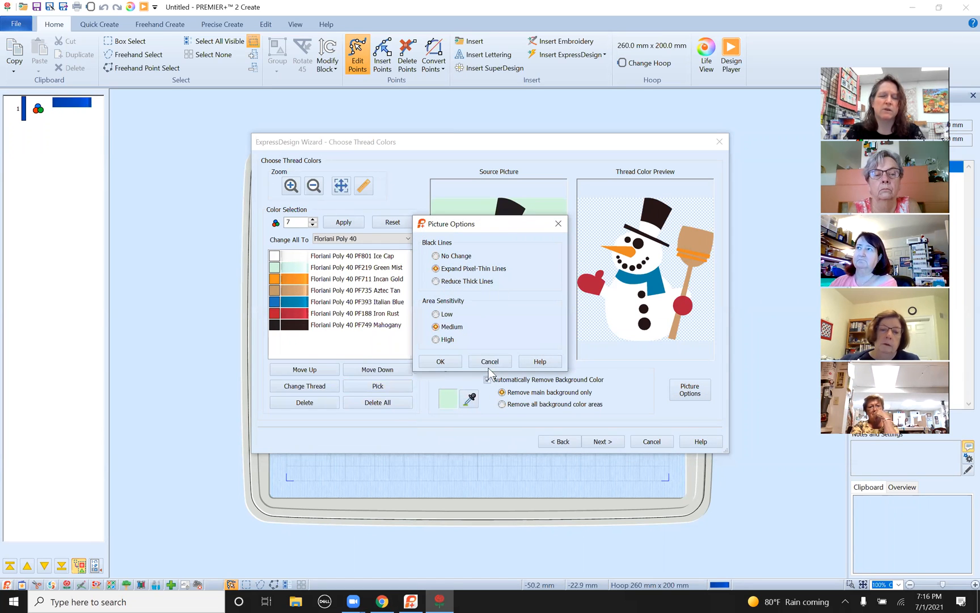
{"action": "left_click", "coordinate": [490, 362]}
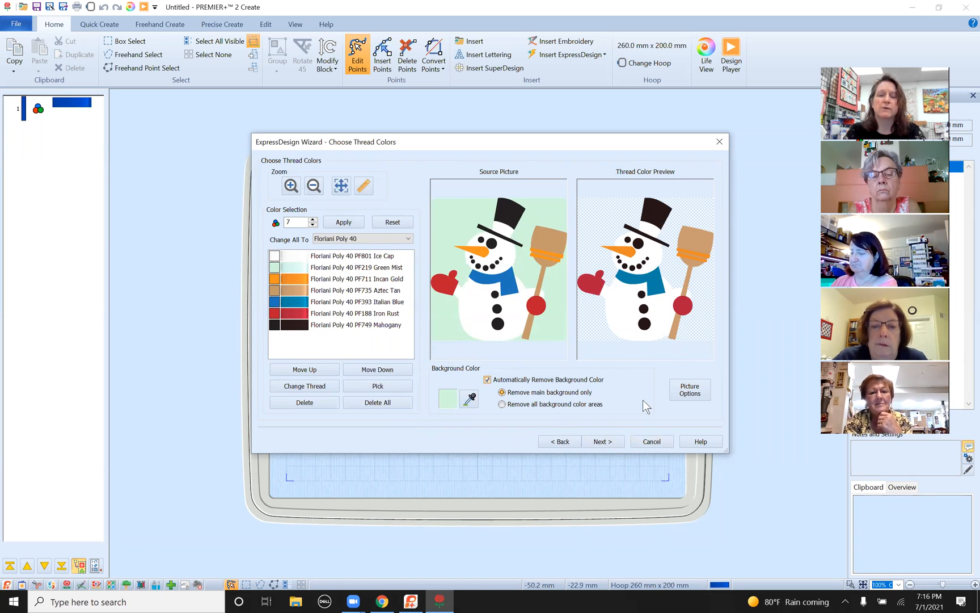
Step: Keep Woven as the fabric, enable design underlay, refresh the preview and finish the snowman embroidery
{"action": "left_click", "coordinate": [601, 442]}
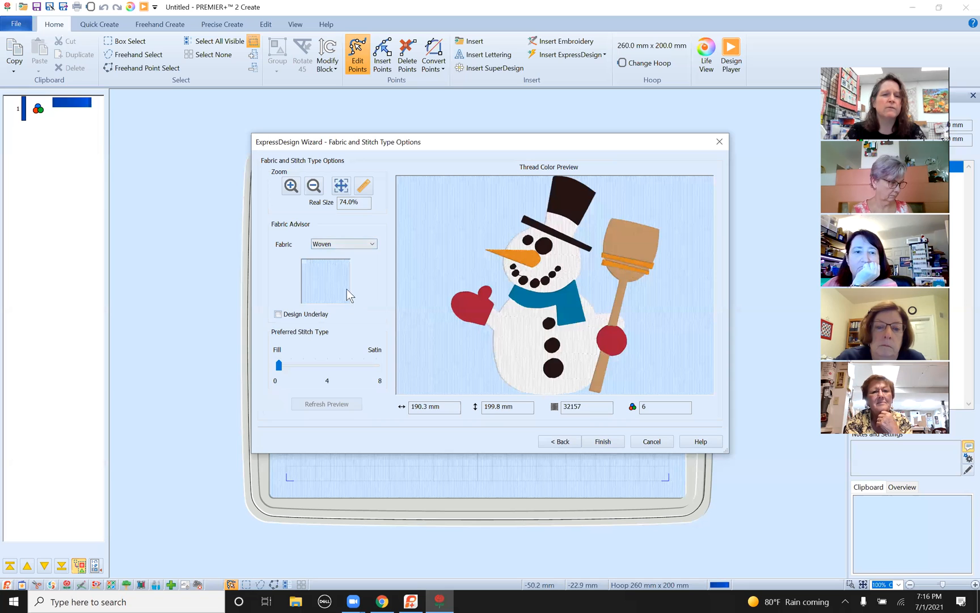
{"action": "left_click", "coordinate": [371, 242]}
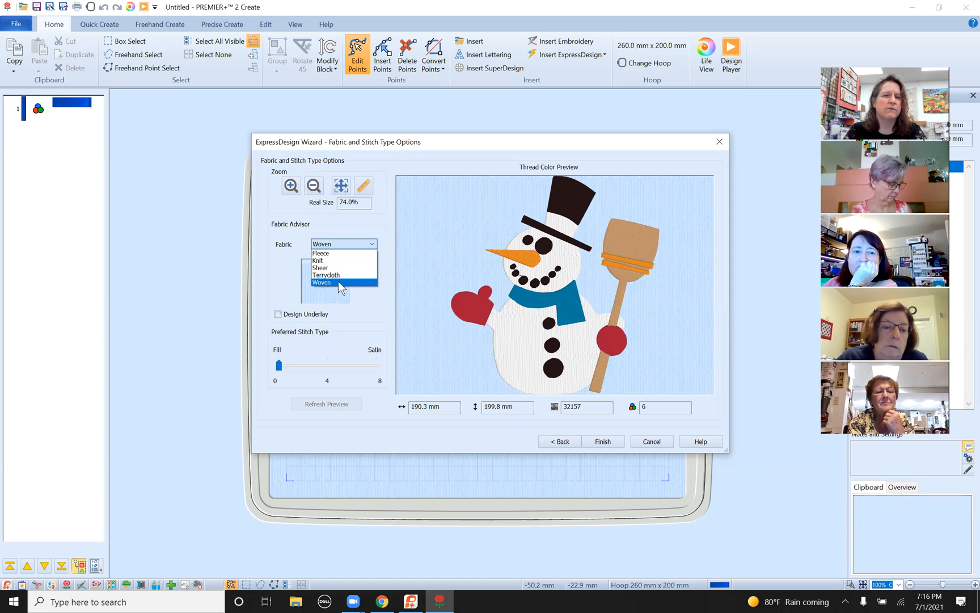
{"action": "left_click", "coordinate": [339, 282]}
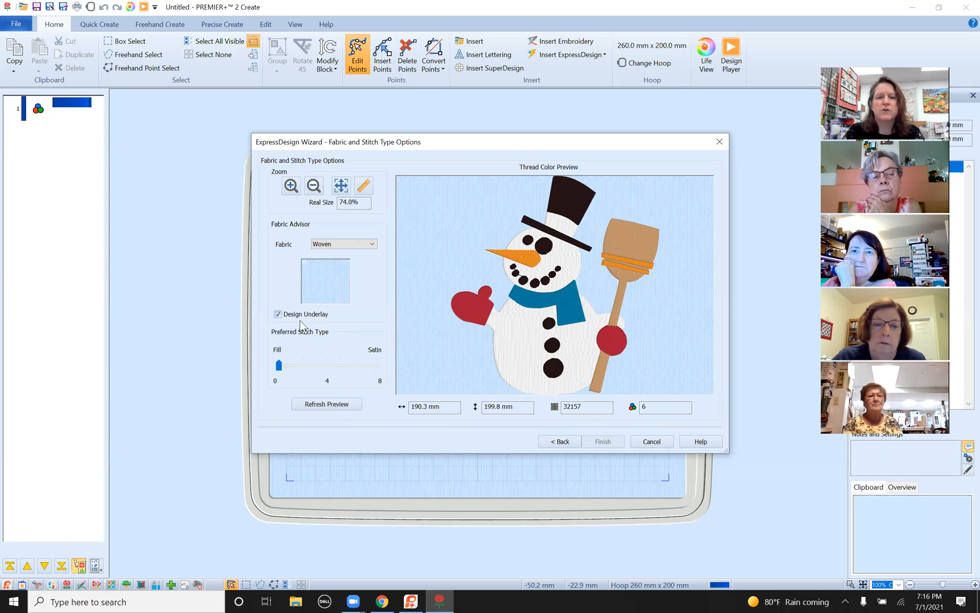
{"action": "left_click", "coordinate": [324, 402]}
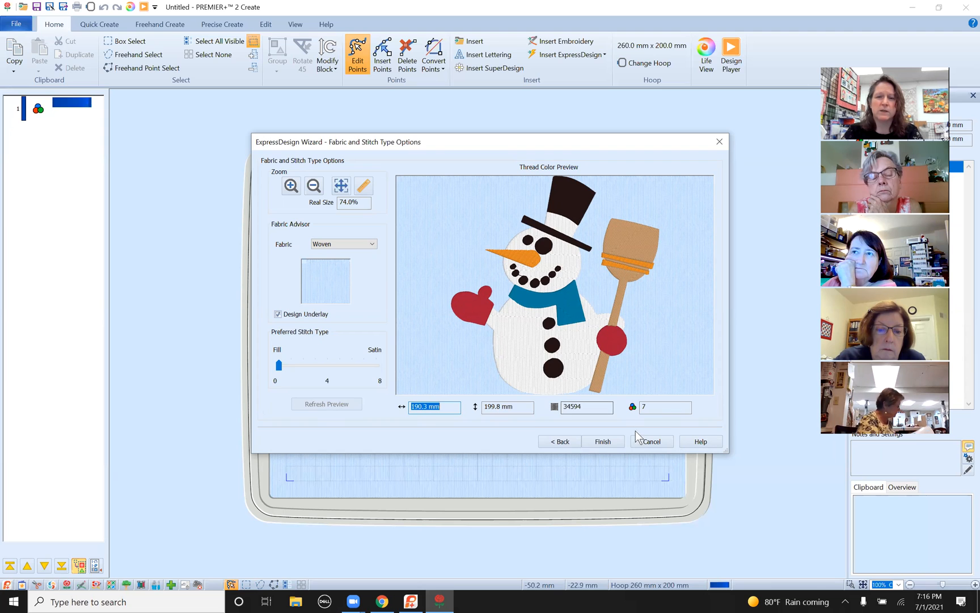
{"action": "left_click", "coordinate": [607, 444]}
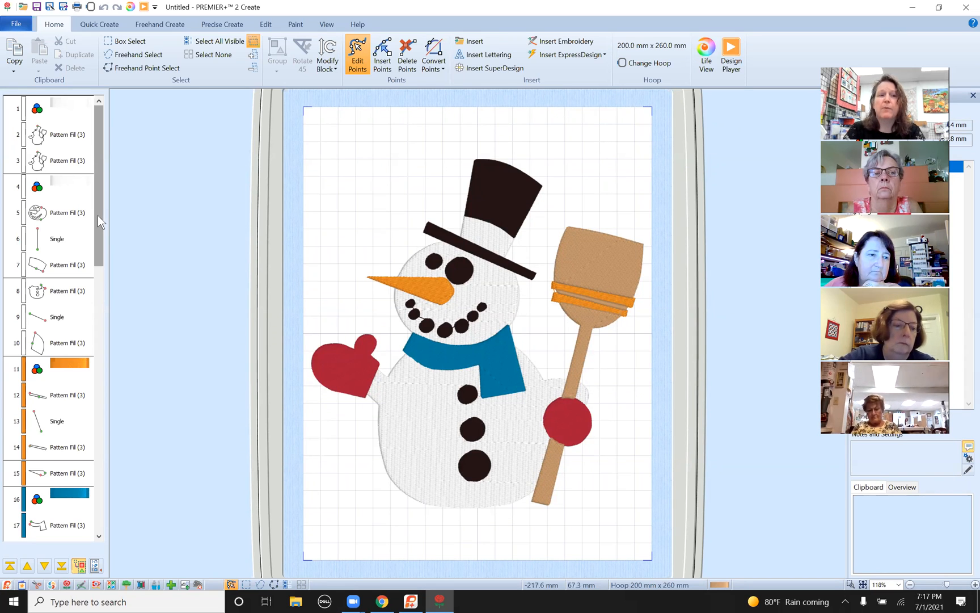
{"action": "left_click_drag", "start_coordinate": [97, 215], "coordinate": [103, 188]}
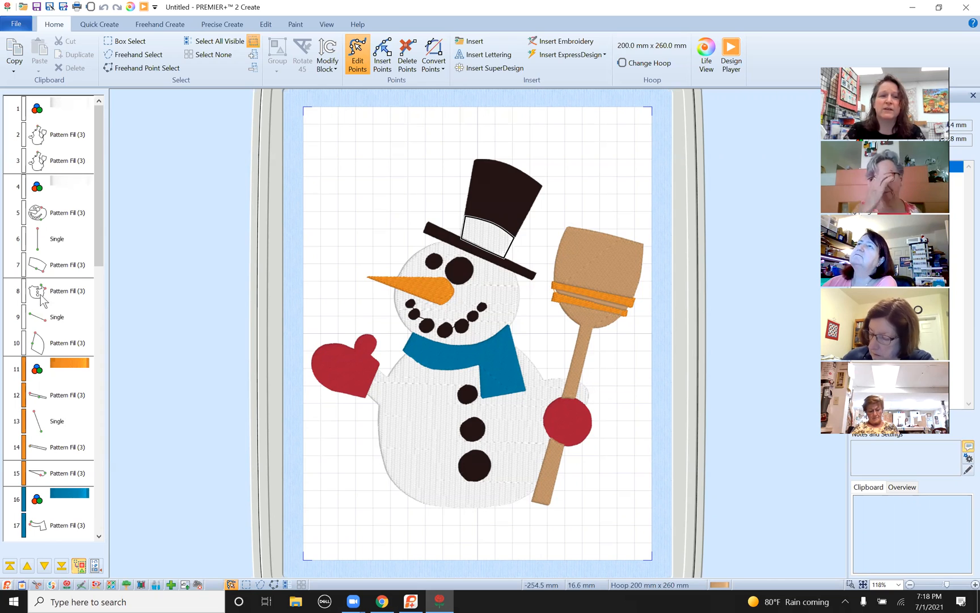
{"action": "left_click_drag", "start_coordinate": [98, 209], "coordinate": [110, 191]}
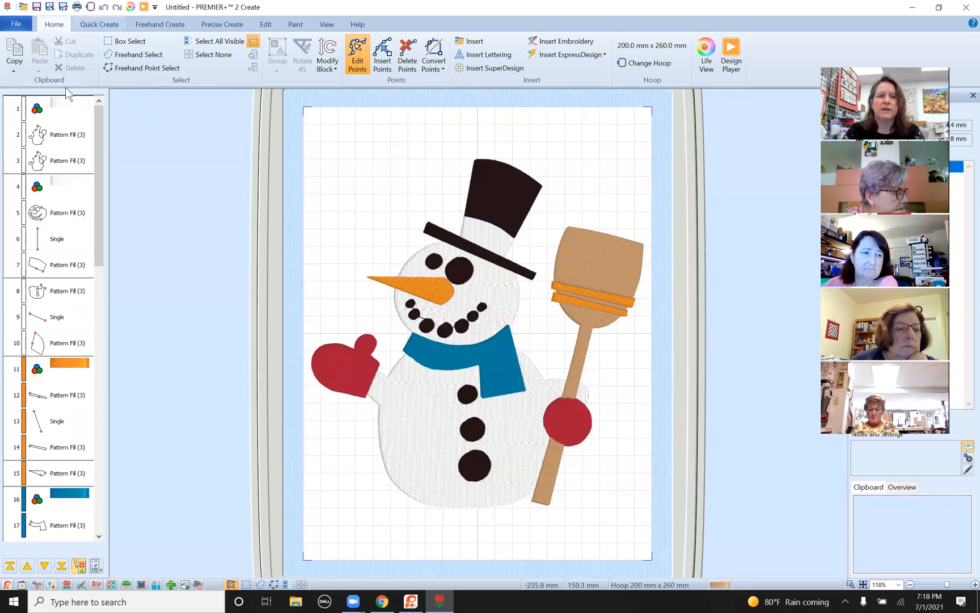
Step: Inspect the first white color block and compare the stitch direction of its two whole-design Pattern Fill layers
{"action": "left_click", "coordinate": [69, 108]}
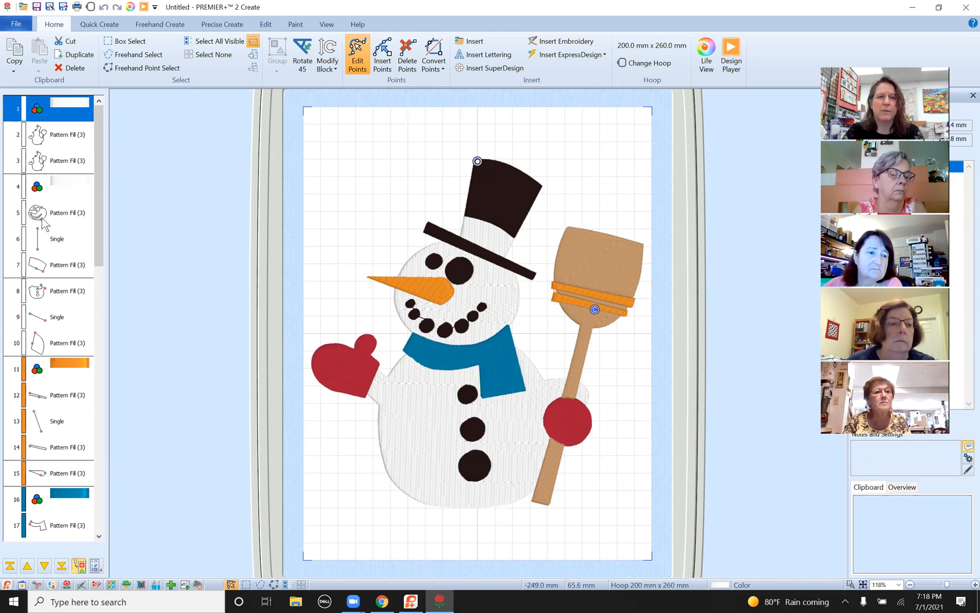
{"action": "left_click", "coordinate": [59, 135]}
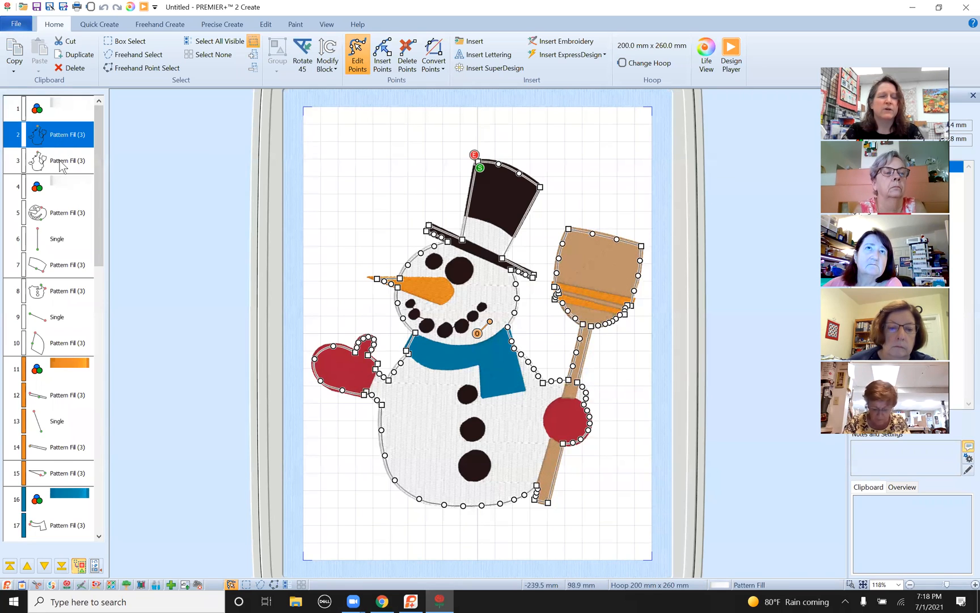
{"action": "left_click", "coordinate": [61, 163]}
{"action": "left_click", "coordinate": [67, 142]}
{"action": "left_click", "coordinate": [67, 150]}
{"action": "left_click", "coordinate": [66, 143]}
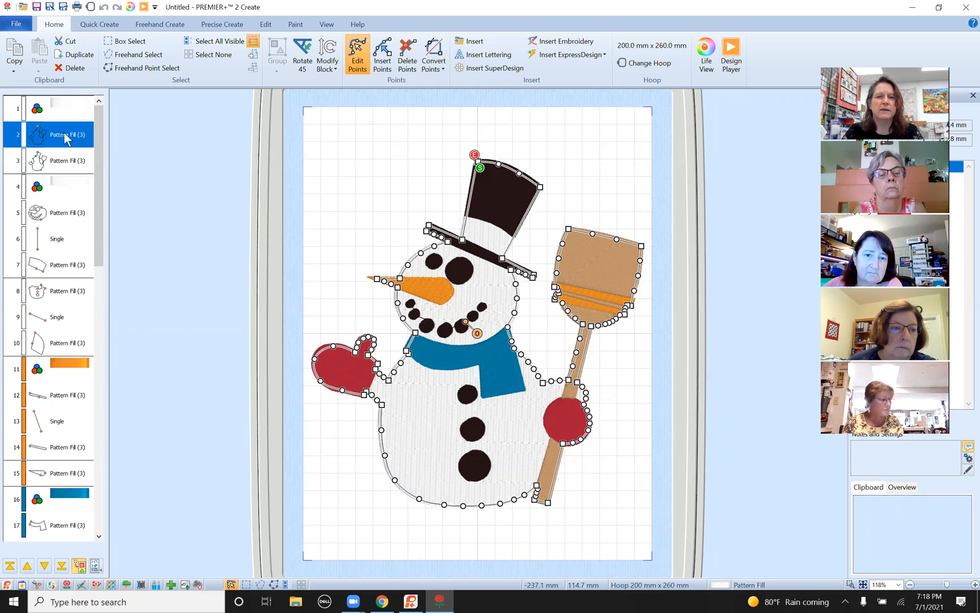
{"action": "left_click", "coordinate": [67, 163]}
Step: Review the second white color block's face fill, single connecting line and hat band fill, ending back on the first color block
{"action": "left_click", "coordinate": [69, 188]}
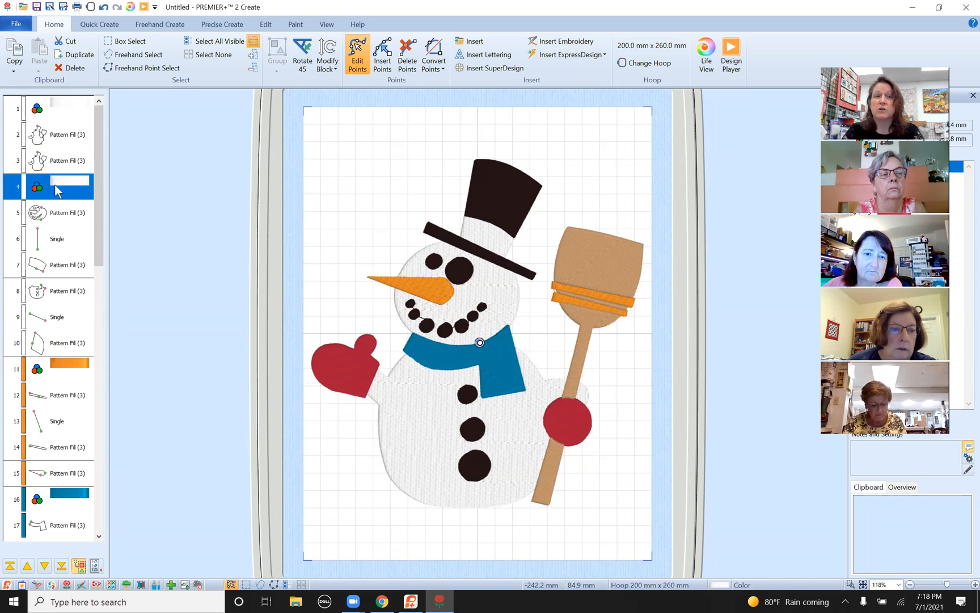
{"action": "left_click", "coordinate": [68, 214]}
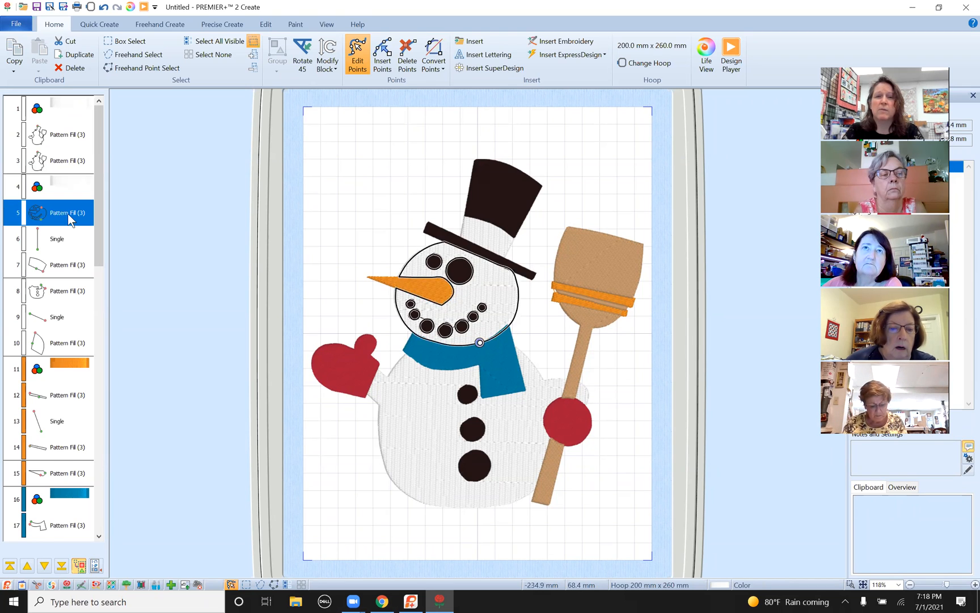
{"action": "left_click", "coordinate": [62, 236]}
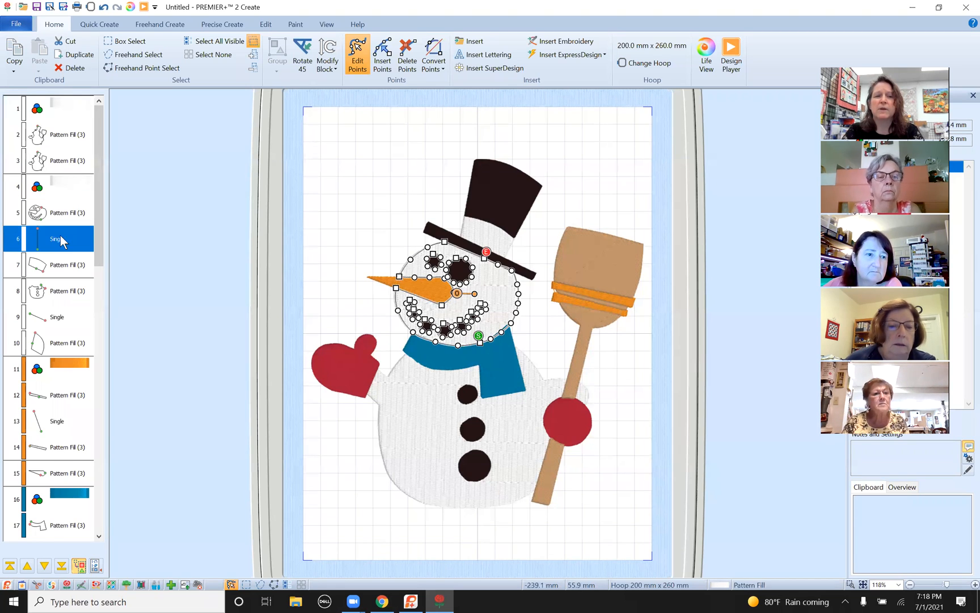
{"action": "left_click", "coordinate": [68, 272]}
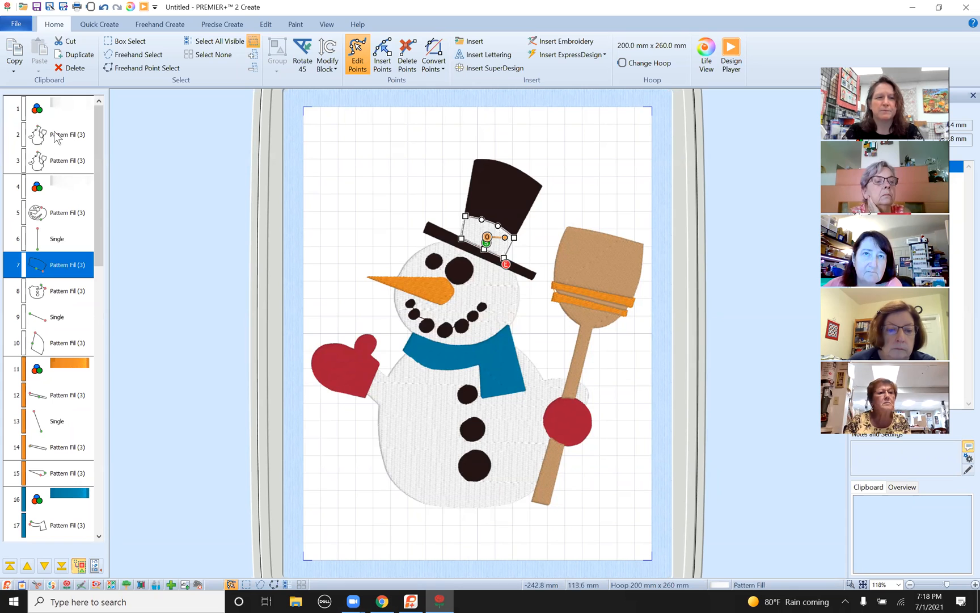
{"action": "left_click", "coordinate": [55, 106]}
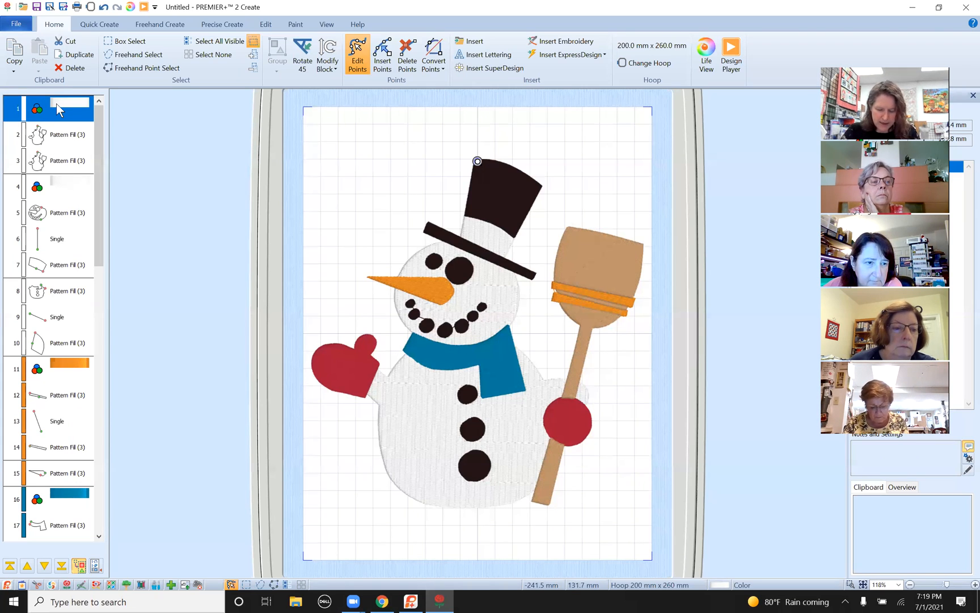
Step: Select the snowman's face fill and examine its stitches up close beside the large eye
{"action": "left_click", "coordinate": [505, 292]}
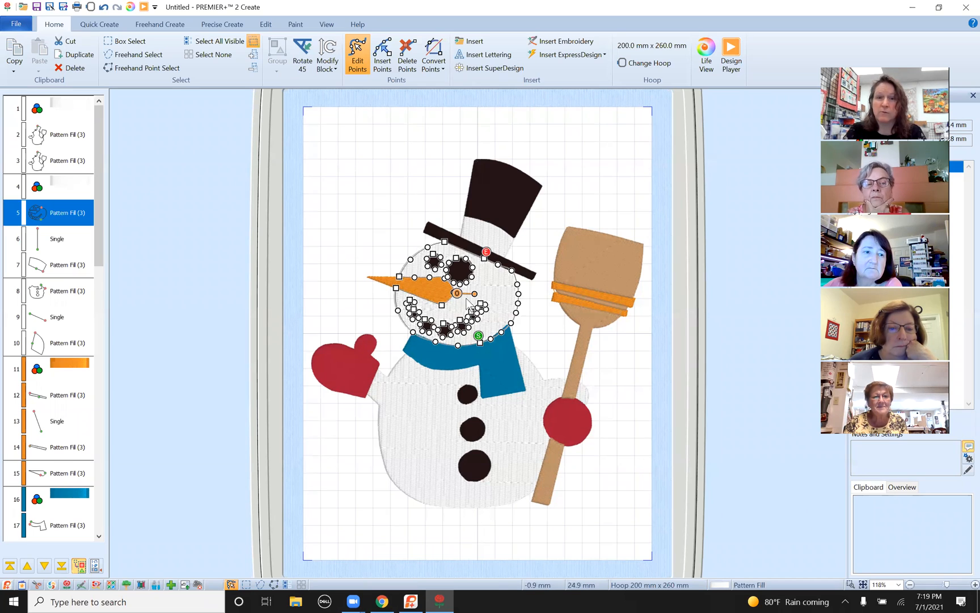
{"action": "left_click", "coordinate": [59, 260]}
{"action": "left_click", "coordinate": [63, 222]}
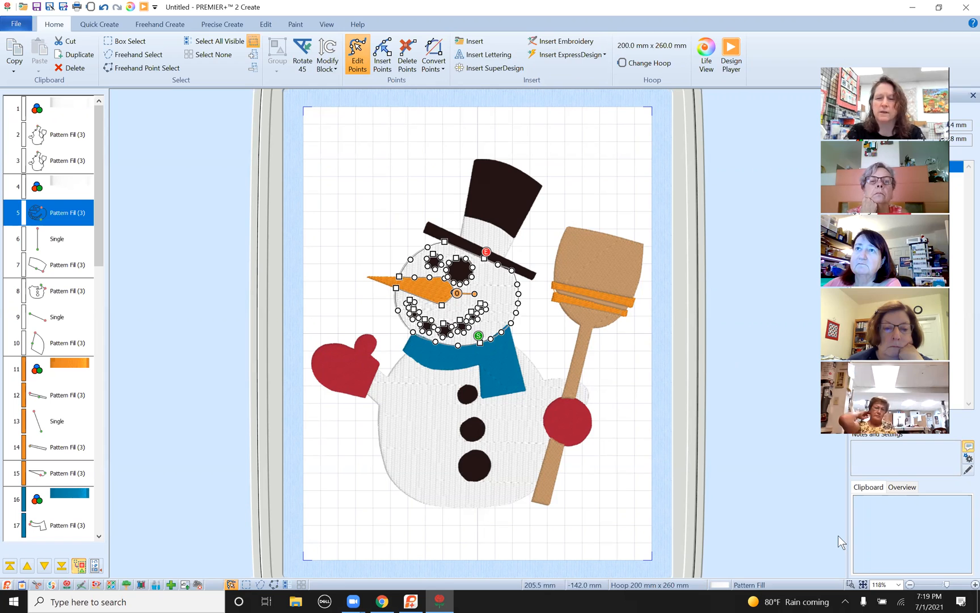
{"action": "left_click", "coordinate": [851, 585]}
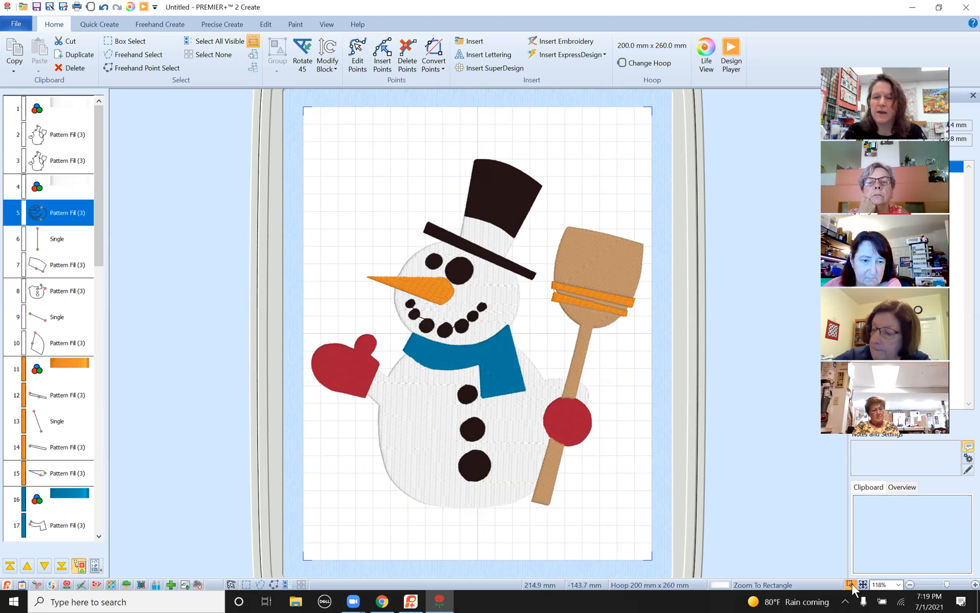
{"action": "left_click_drag", "start_coordinate": [371, 236], "coordinate": [541, 360]}
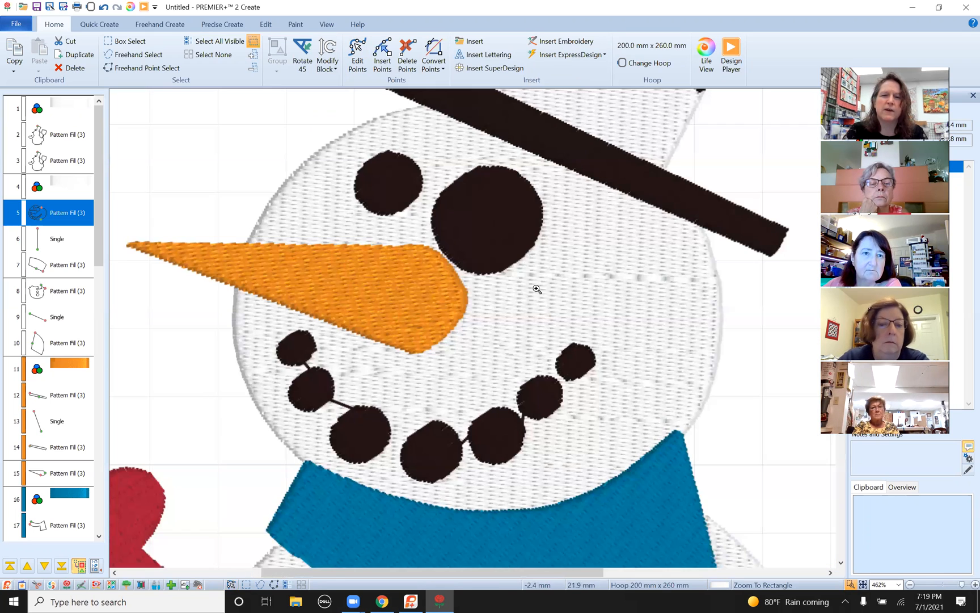
{"action": "left_click", "coordinate": [563, 250]}
{"action": "left_click", "coordinate": [558, 335]}
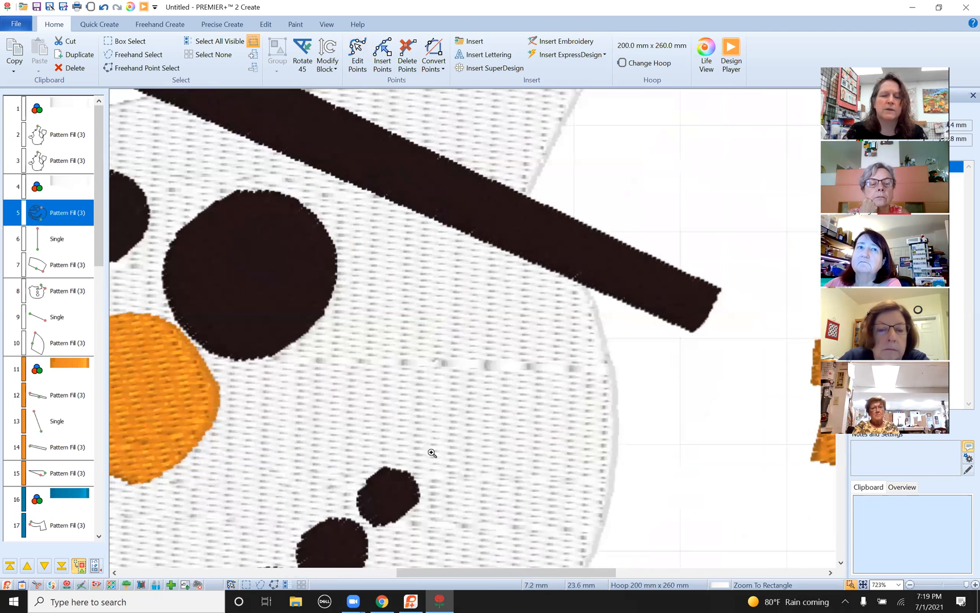
Step: Reframe the close-up to cover the face from the eyes to the scarf and show the face fill's edit points
{"action": "left_click", "coordinate": [910, 586]}
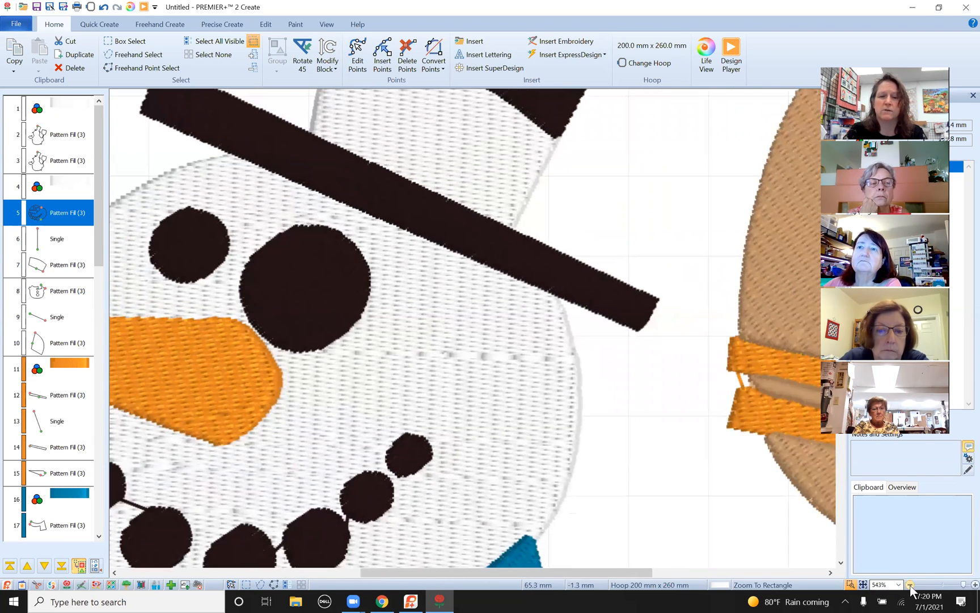
{"action": "left_click_drag", "start_coordinate": [600, 573], "coordinate": [539, 585]}
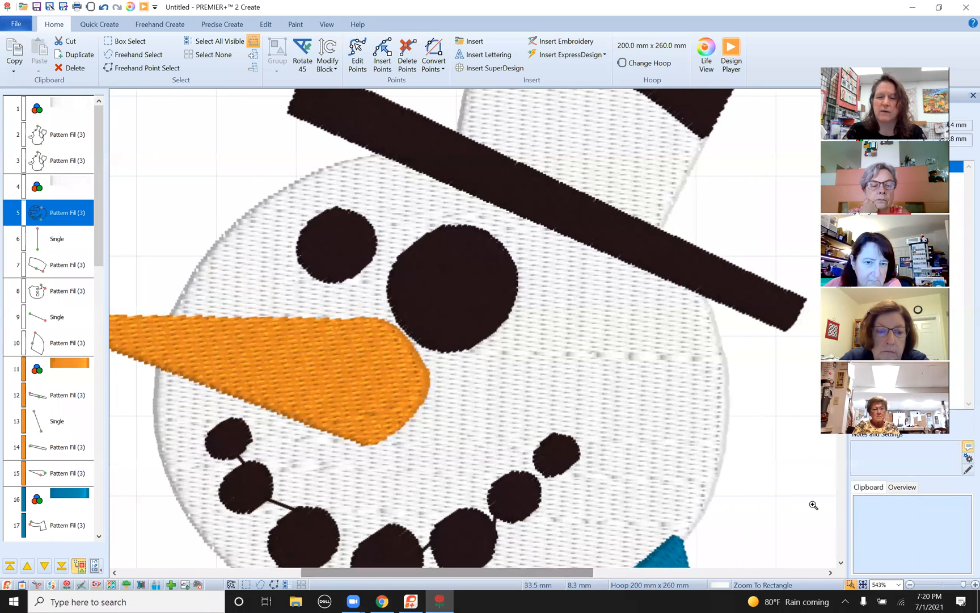
{"action": "left_click", "coordinate": [841, 563]}
{"action": "left_click", "coordinate": [841, 563]}
{"action": "left_click", "coordinate": [841, 563]}
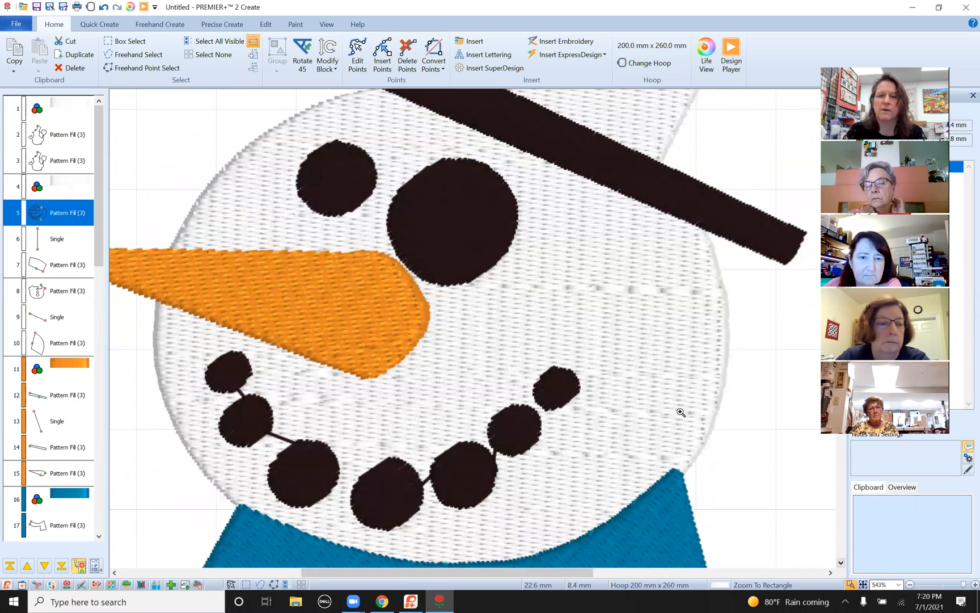
{"action": "right_click", "coordinate": [684, 392]}
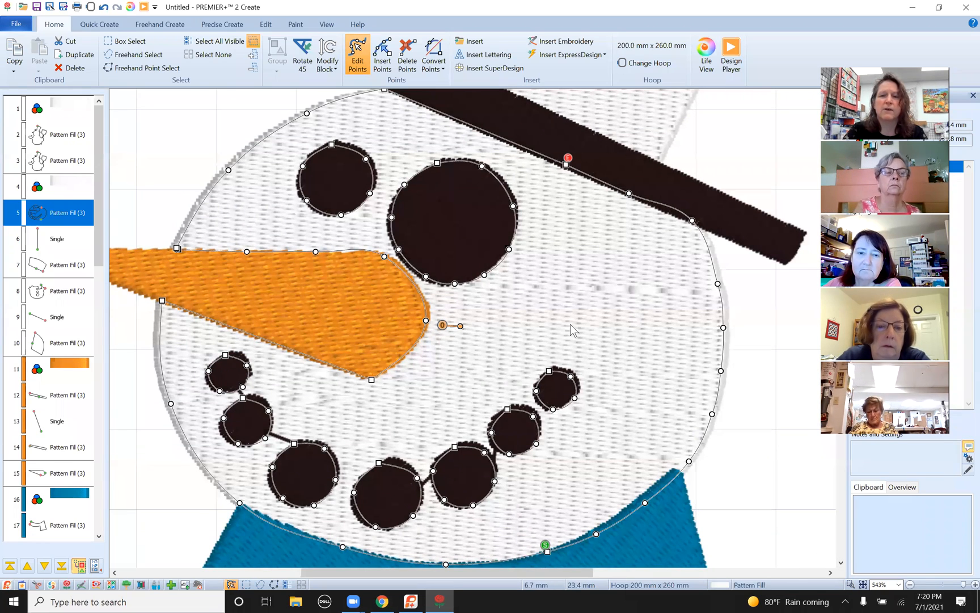
Step: Inspect the carrot nose and nearby face stitching up close, ending with the face fill's points shown in a wider view
{"action": "left_click", "coordinate": [850, 585]}
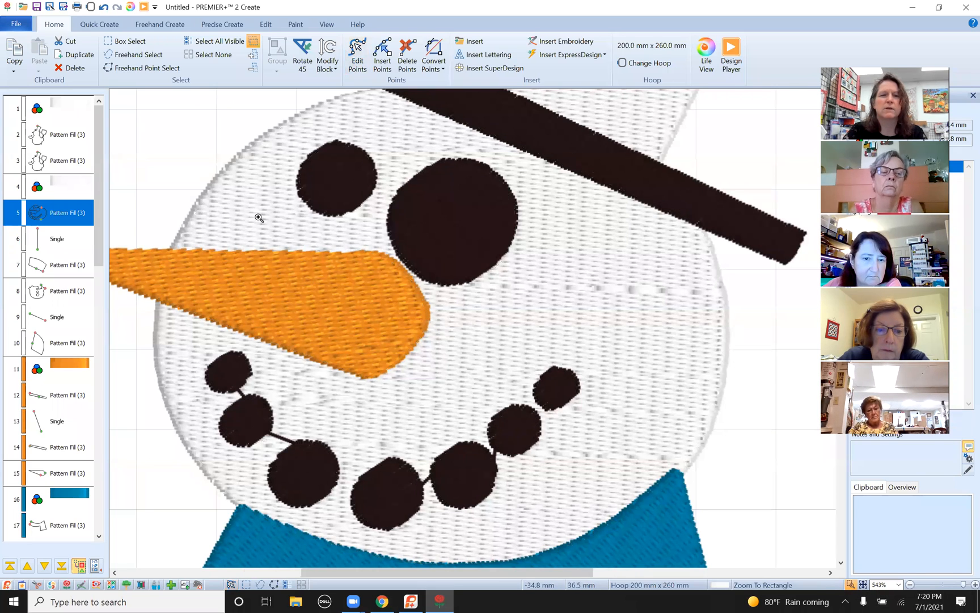
{"action": "left_click", "coordinate": [260, 218]}
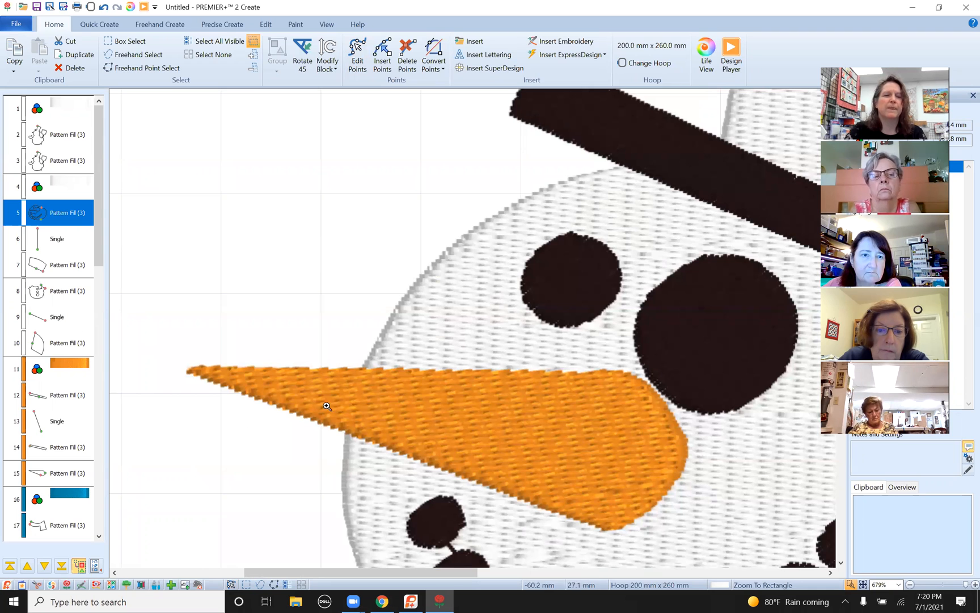
{"action": "left_click", "coordinate": [862, 585]}
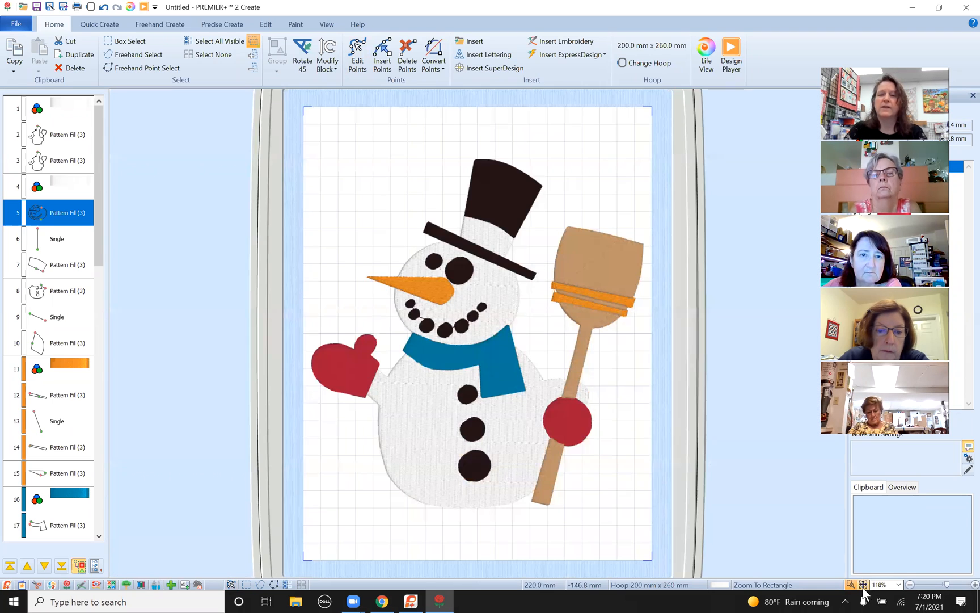
{"action": "left_click", "coordinate": [486, 290]}
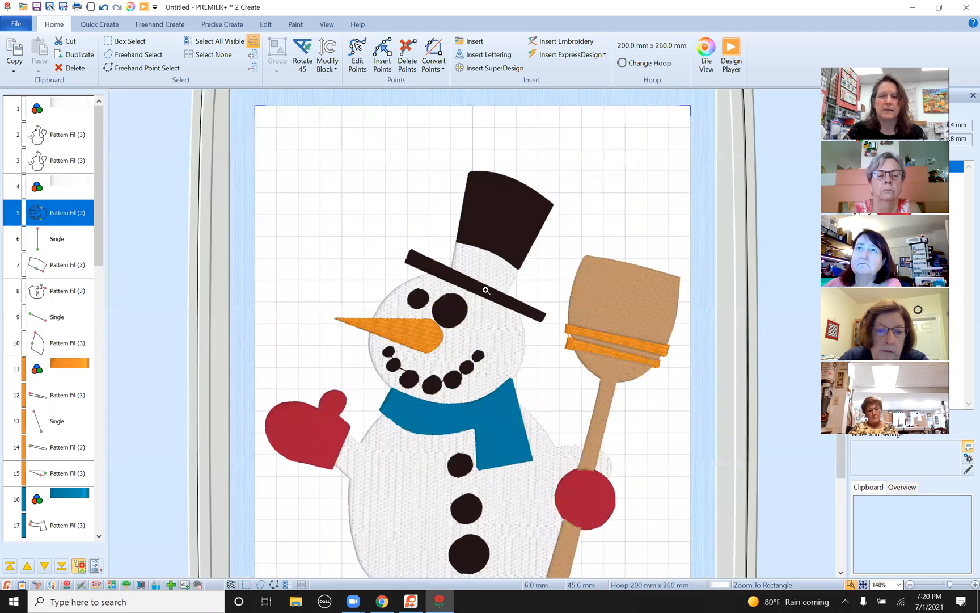
{"action": "right_click", "coordinate": [502, 350]}
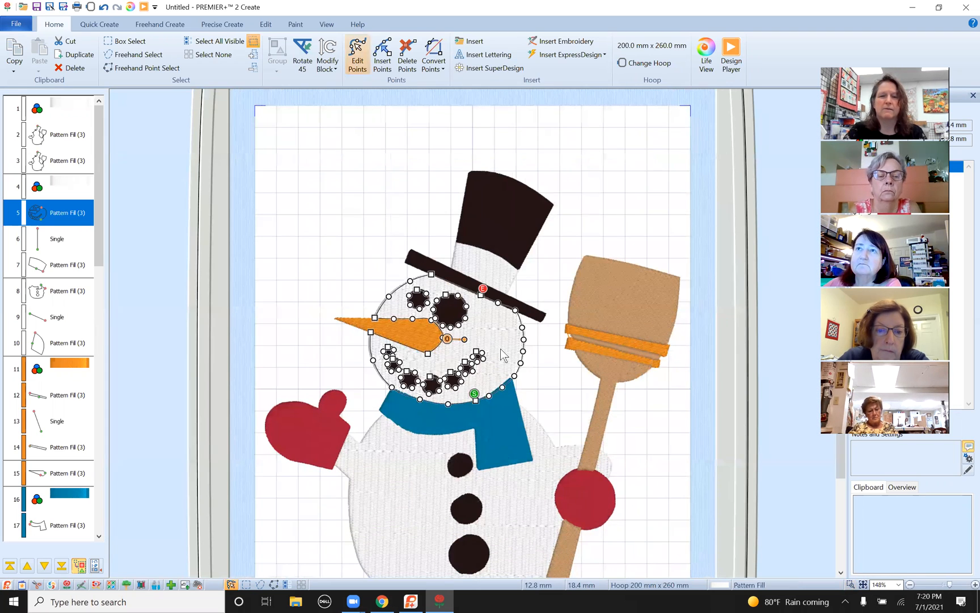
Step: Examine the face fill's points around the eyes, nose and mouth up close, ending with the whole design in view
{"action": "left_click", "coordinate": [850, 585]}
{"action": "left_click_drag", "start_coordinate": [333, 266], "coordinate": [556, 421]}
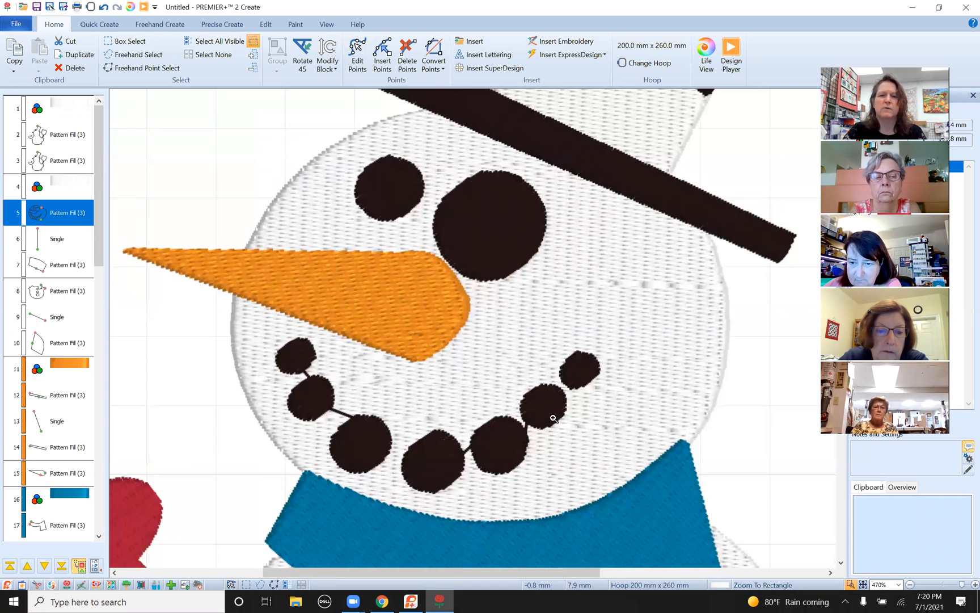
{"action": "left_click", "coordinate": [531, 307]}
{"action": "key", "text": "Escape"}
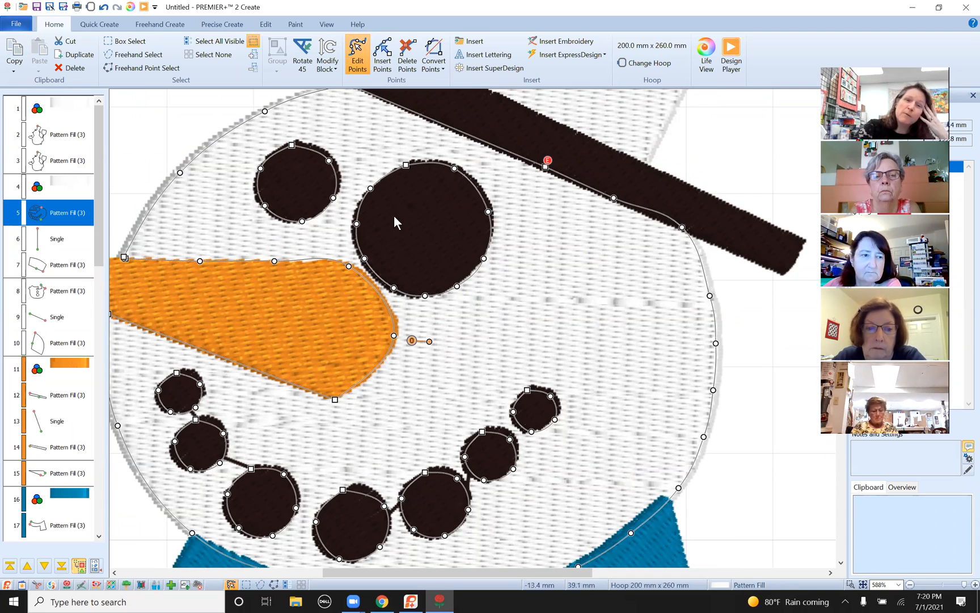
{"action": "left_click", "coordinate": [910, 584]}
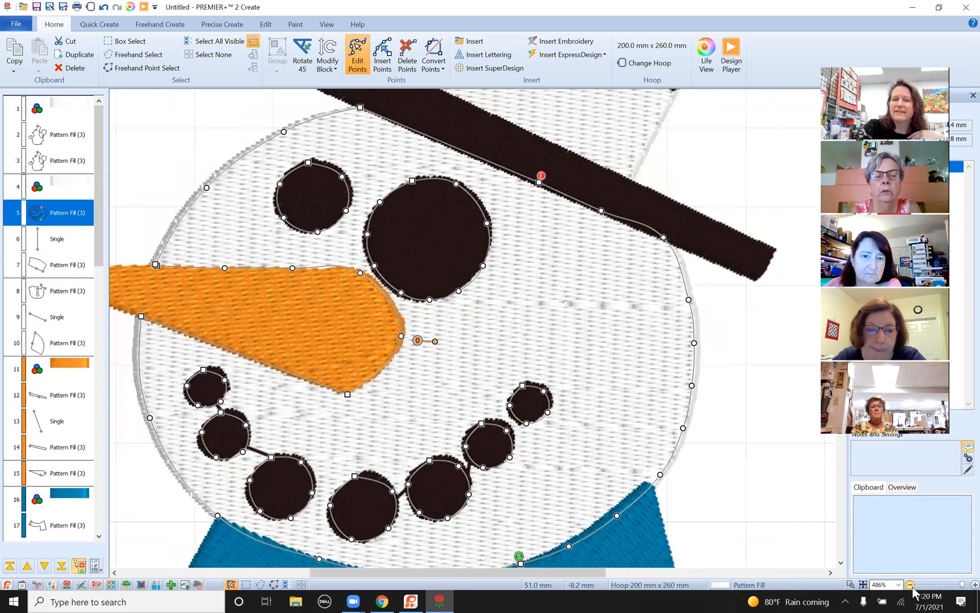
{"action": "left_click", "coordinate": [910, 584]}
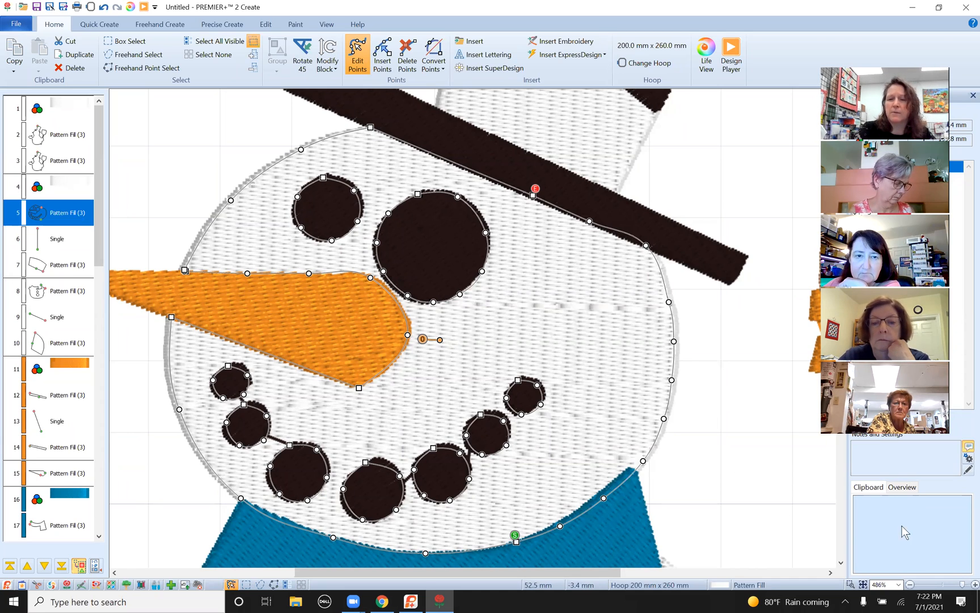
{"action": "left_click", "coordinate": [862, 584]}
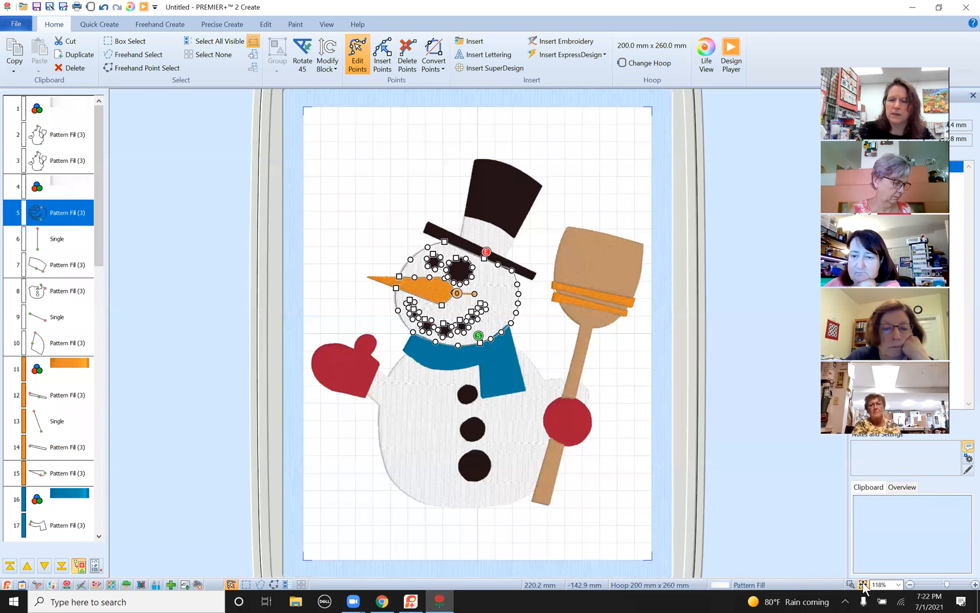
Step: Review the white hat band, body and small arm fills, ending on the face fill
{"action": "left_click", "coordinate": [71, 271]}
{"action": "left_click", "coordinate": [63, 292]}
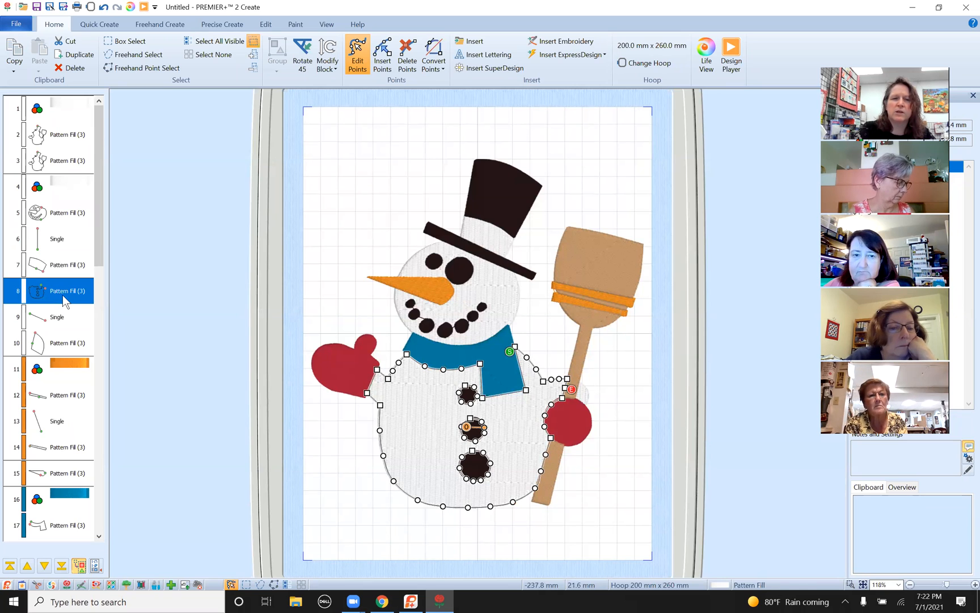
{"action": "left_click", "coordinate": [57, 347]}
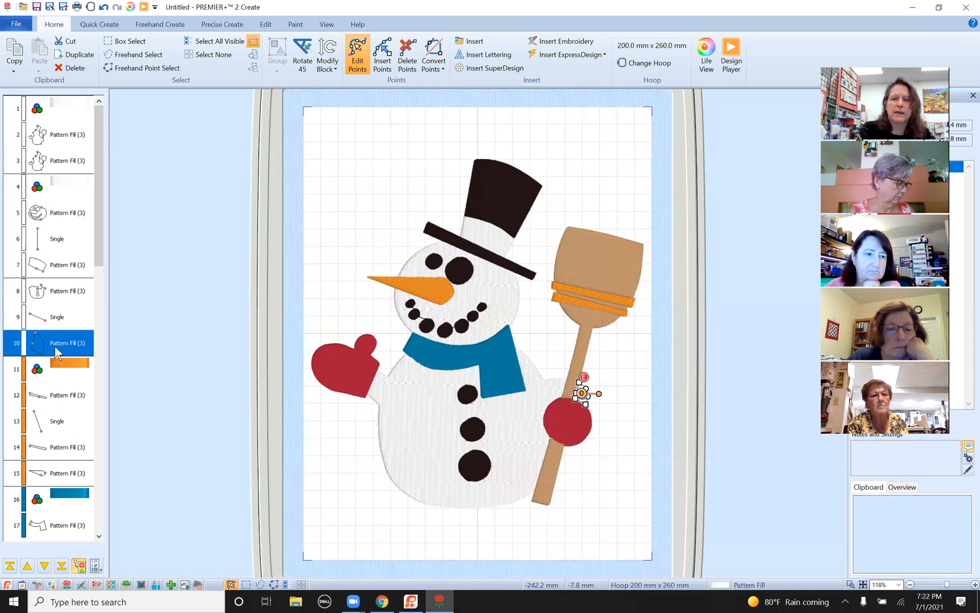
{"action": "left_click", "coordinate": [58, 293]}
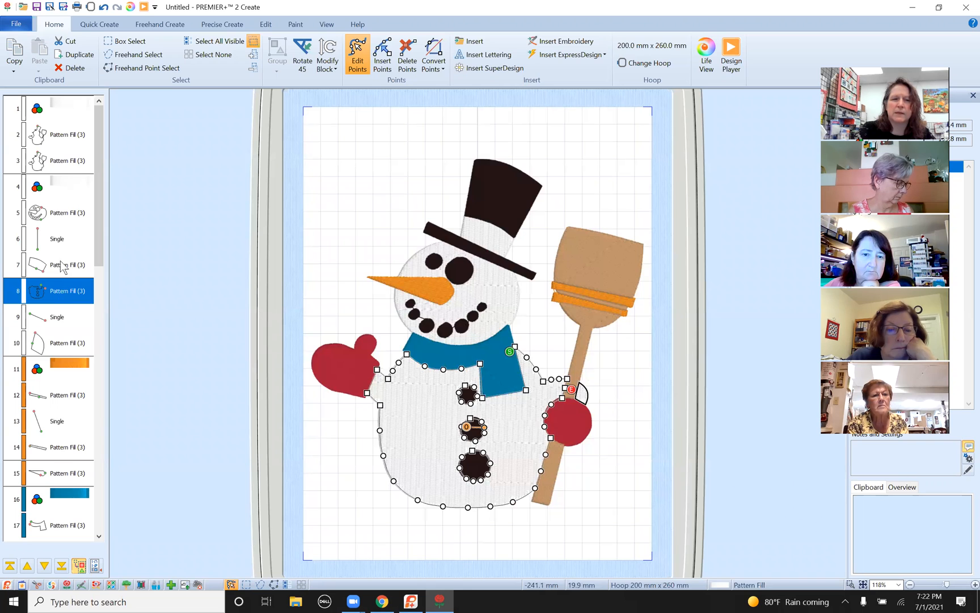
{"action": "left_click", "coordinate": [62, 266]}
{"action": "left_click", "coordinate": [61, 241]}
{"action": "left_click", "coordinate": [59, 213]}
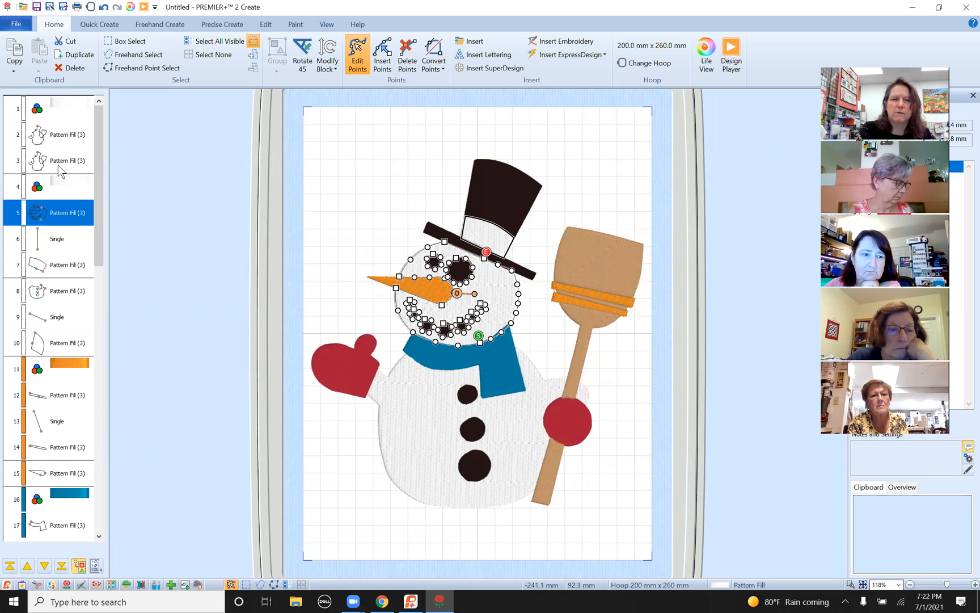
Step: Compare the two whole-design underlay fills again, followed by the face fill, its connecting line and the hat band fill
{"action": "left_click", "coordinate": [58, 163]}
{"action": "left_click", "coordinate": [62, 138]}
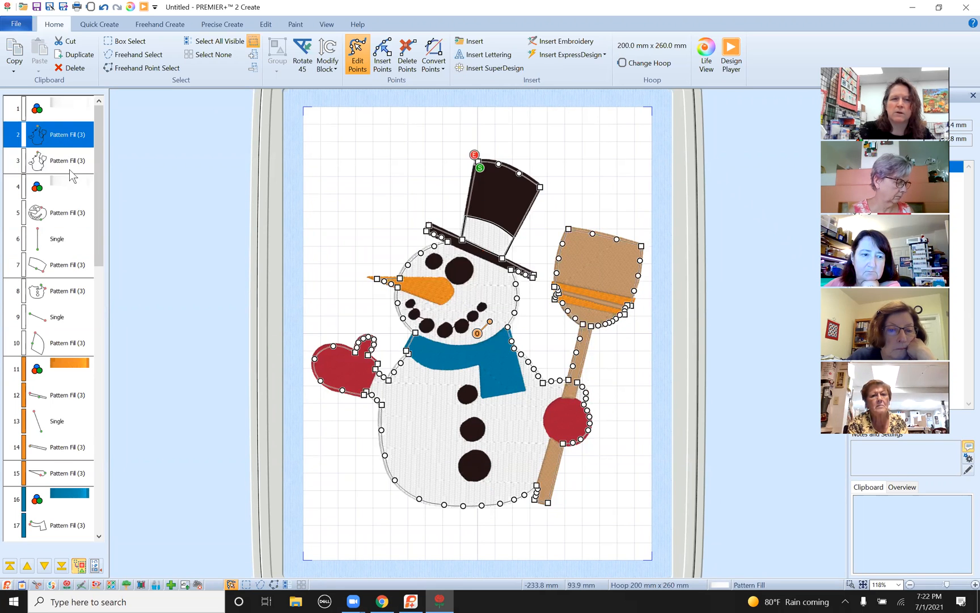
{"action": "left_click", "coordinate": [65, 161]}
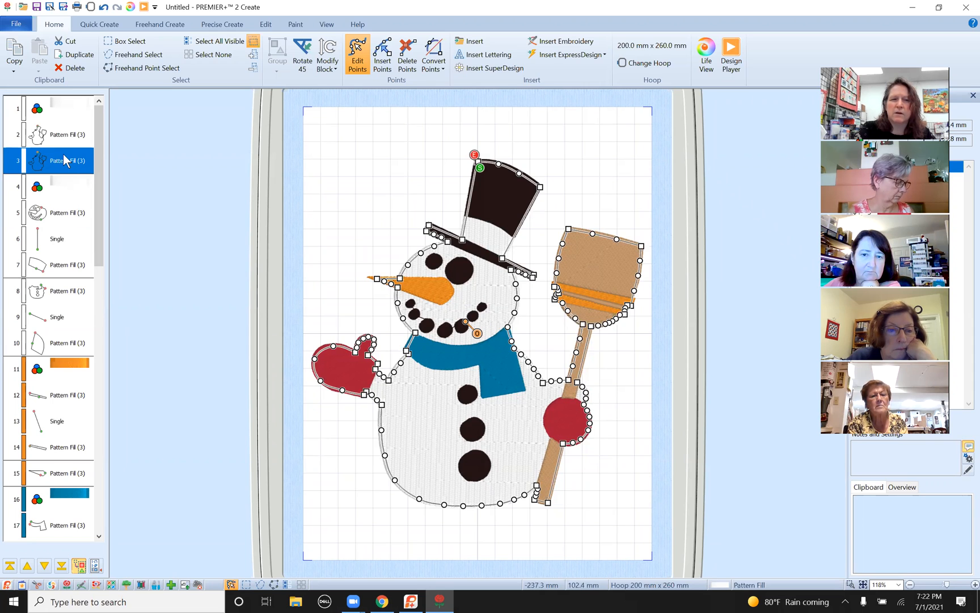
{"action": "left_click", "coordinate": [66, 217]}
{"action": "left_click", "coordinate": [66, 235]}
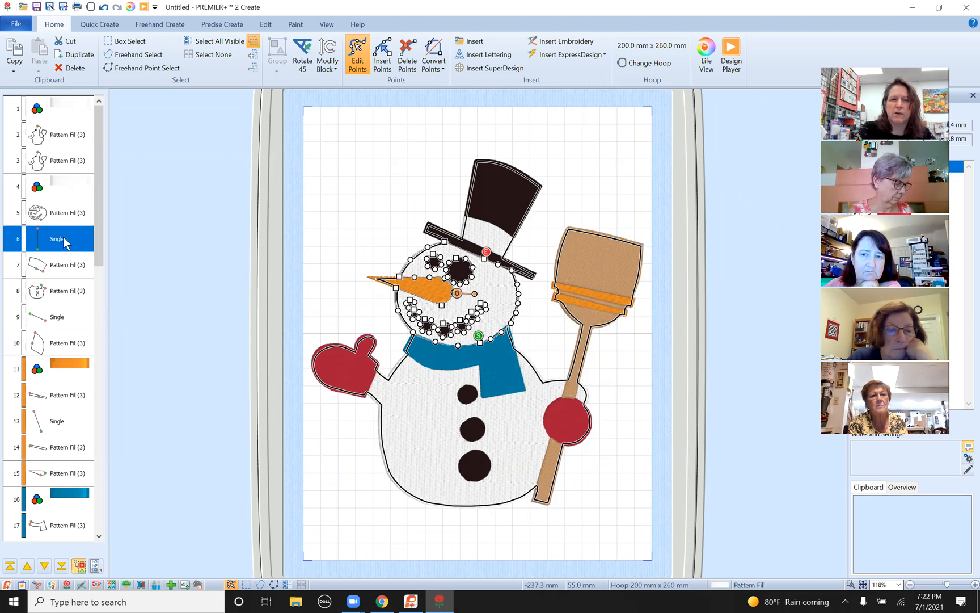
{"action": "left_click", "coordinate": [67, 271]}
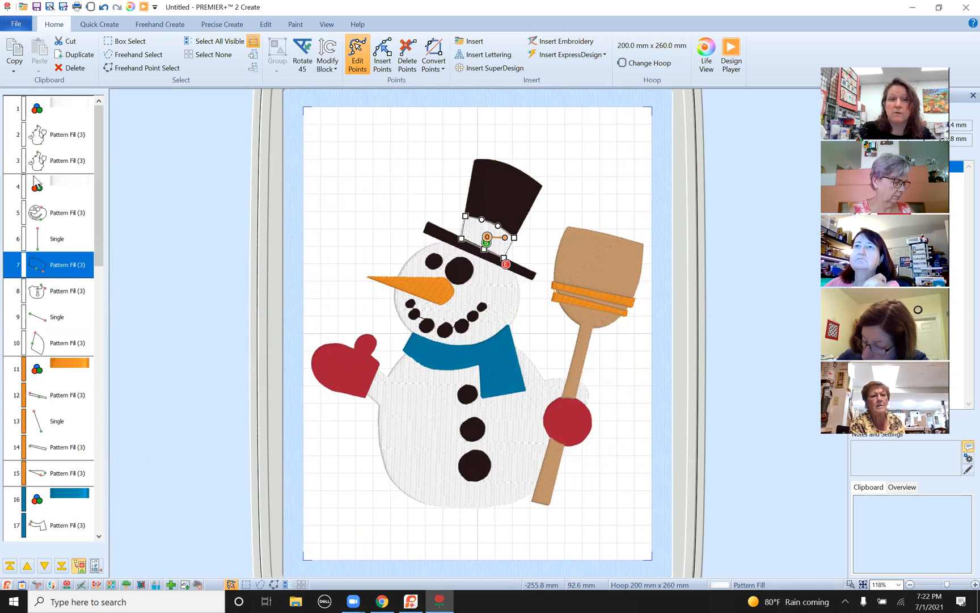
{"action": "left_click", "coordinate": [62, 189]}
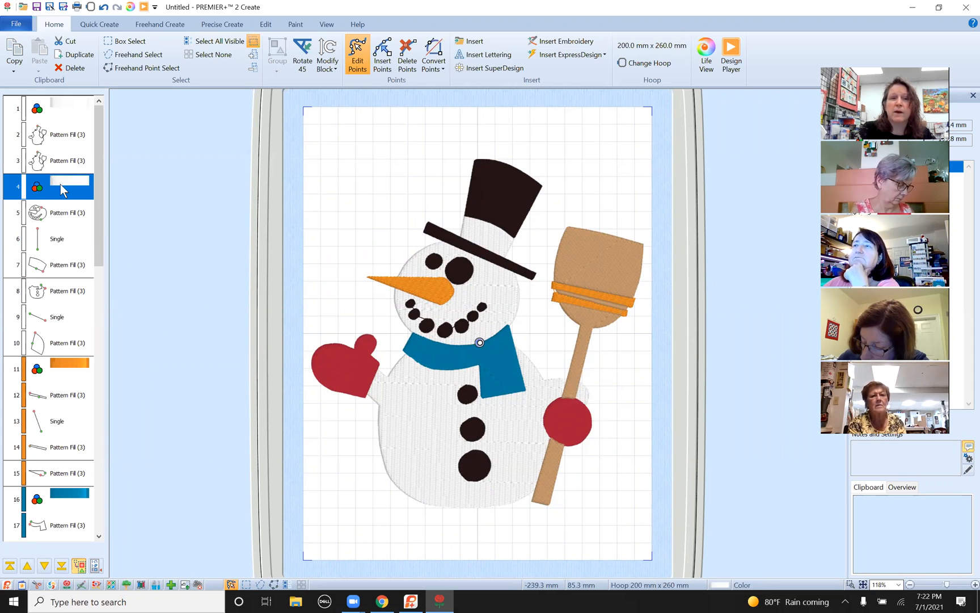
{"action": "right_click", "coordinate": [62, 188]}
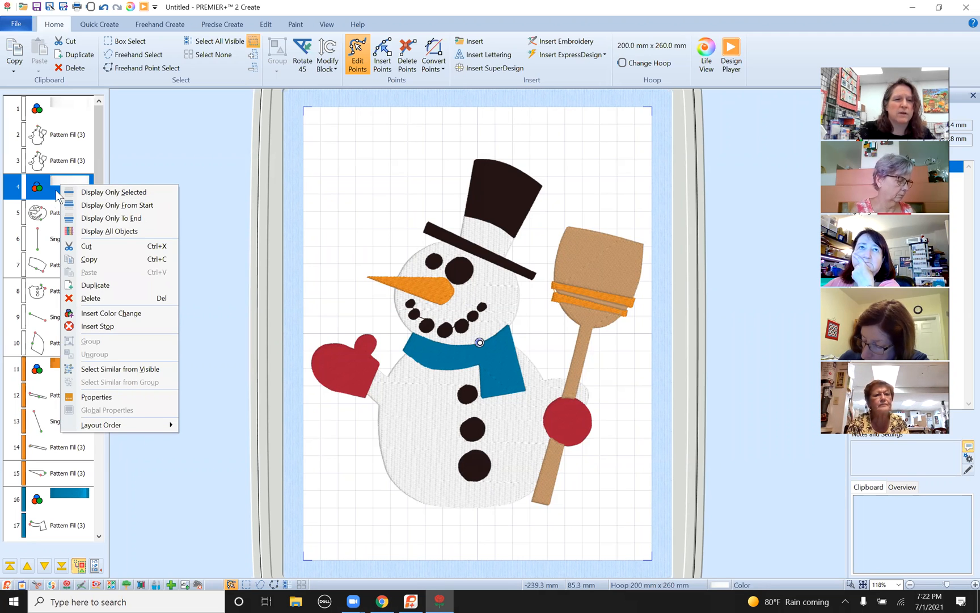
{"action": "left_click", "coordinate": [222, 147]}
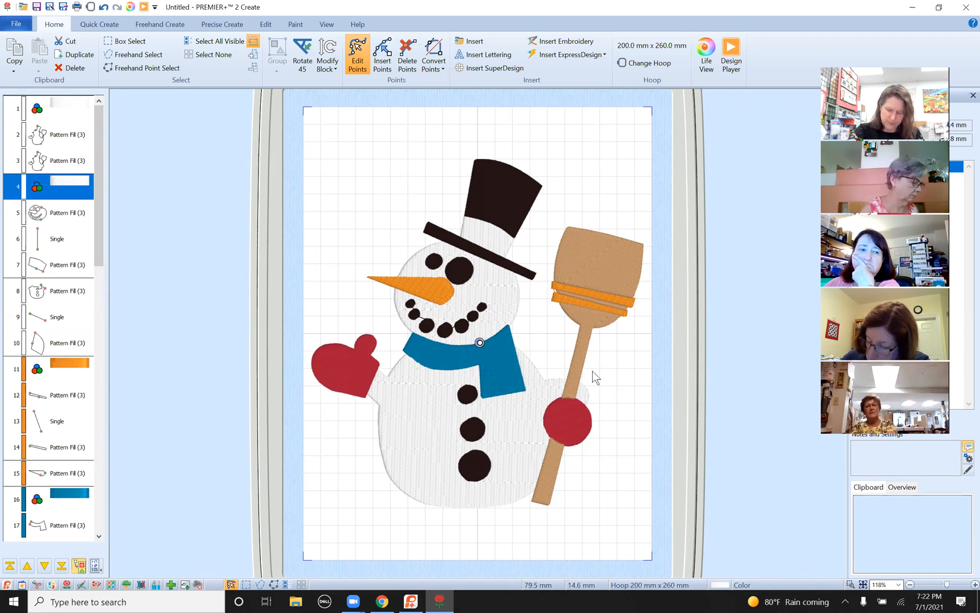
Step: Box-select the snowman's face stitching and move it aside to expose the underlay beneath
{"action": "left_click", "coordinate": [850, 584]}
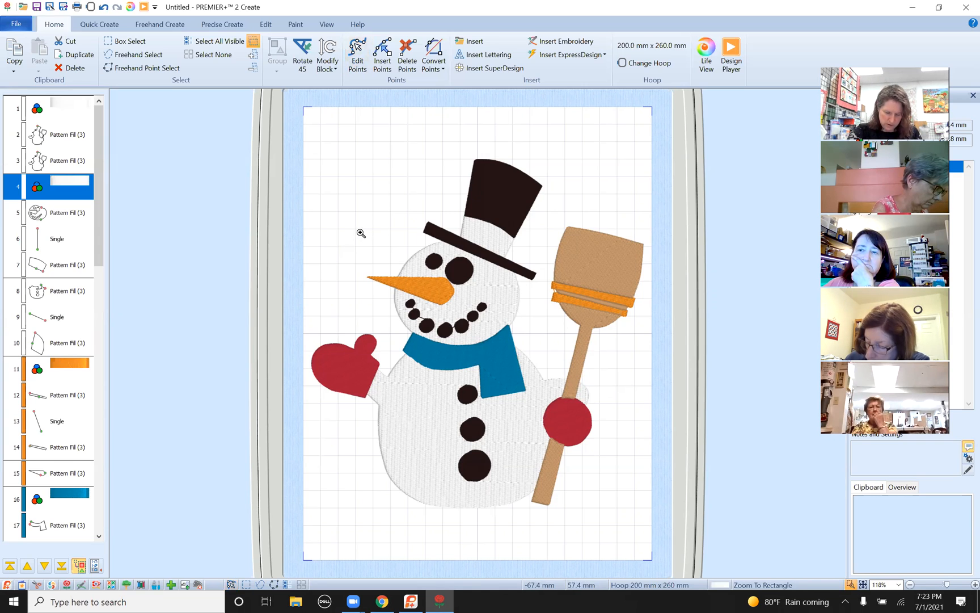
{"action": "left_click_drag", "start_coordinate": [355, 233], "coordinate": [557, 358]}
{"action": "right_click", "coordinate": [557, 313]}
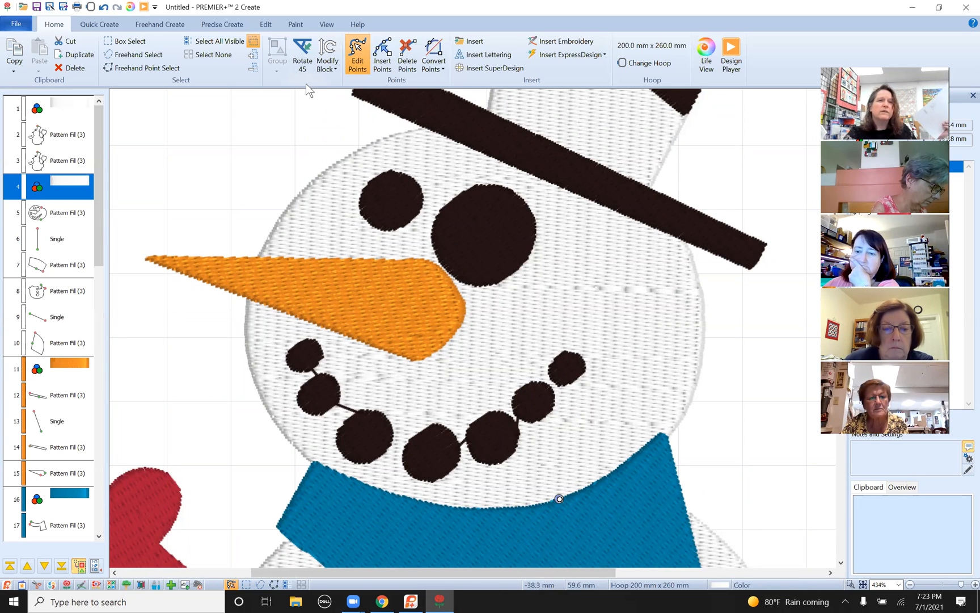
{"action": "left_click", "coordinate": [136, 43]}
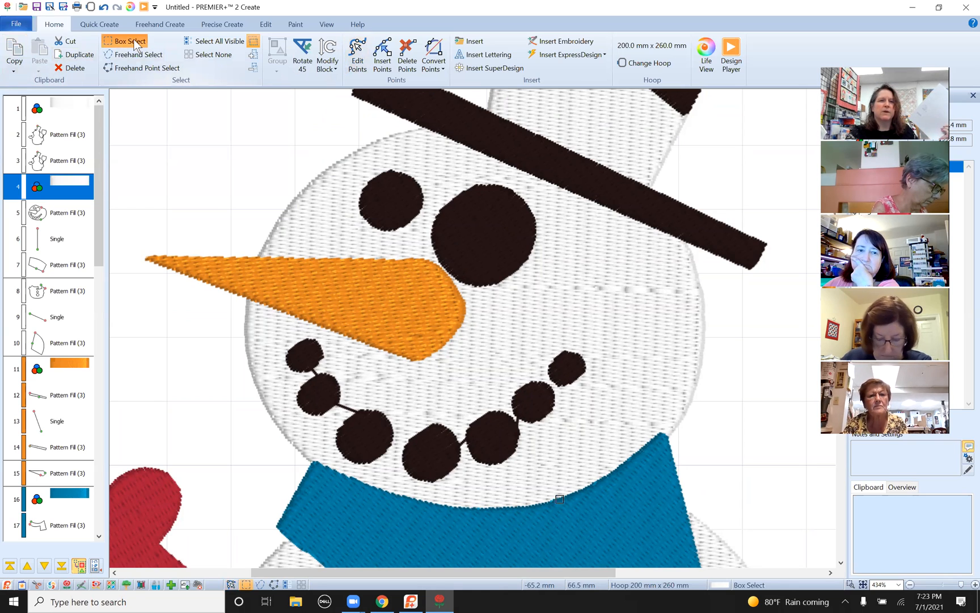
{"action": "left_click_drag", "start_coordinate": [198, 111], "coordinate": [741, 519]}
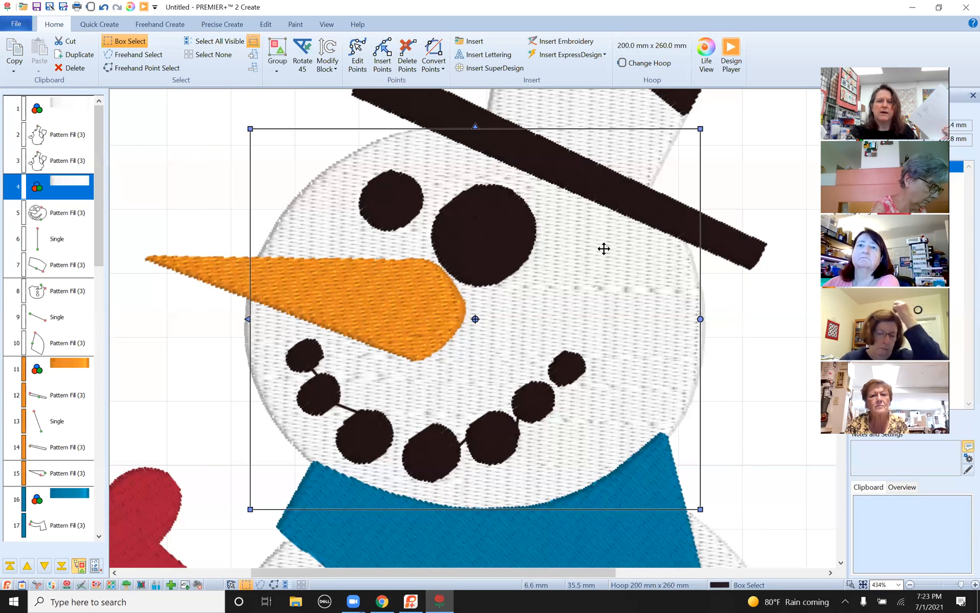
{"action": "mouse_move", "coordinate": [627, 308]}
{"action": "left_mouse_down"}
{"action": "mouse_move", "coordinate": [518, 333]}
{"action": "mouse_move", "coordinate": [349, 331]}
{"action": "left_mouse_up"}
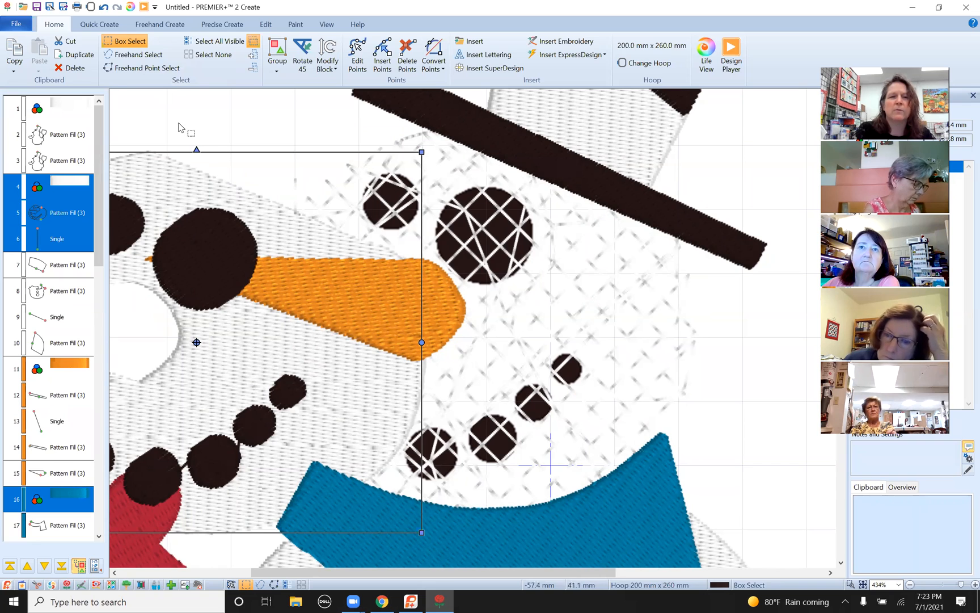
Step: Undo the face stitching move and clear the selection, ending with the whole design in view
{"action": "left_click", "coordinate": [104, 7]}
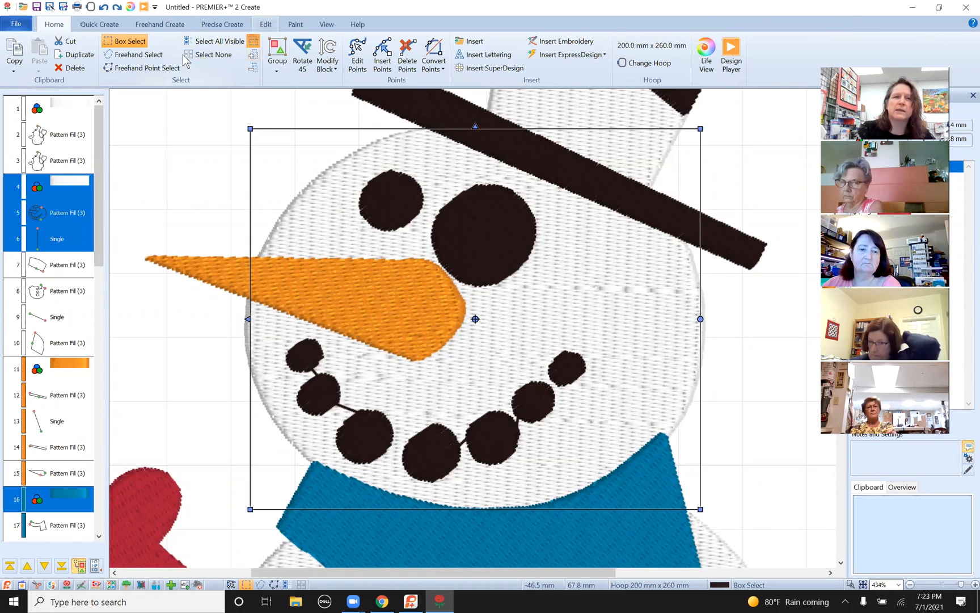
{"action": "left_click", "coordinate": [182, 145]}
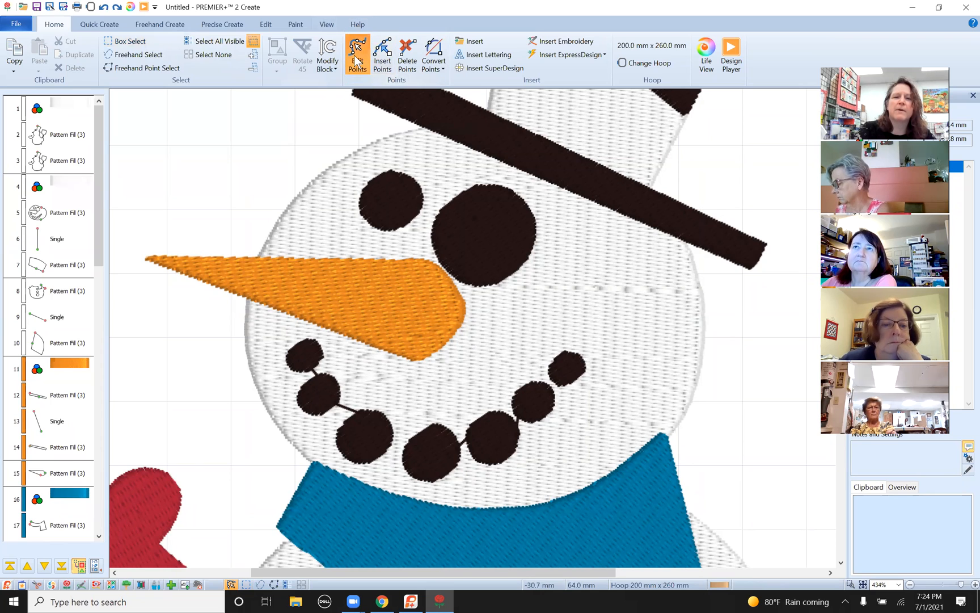
{"action": "left_click", "coordinate": [862, 586]}
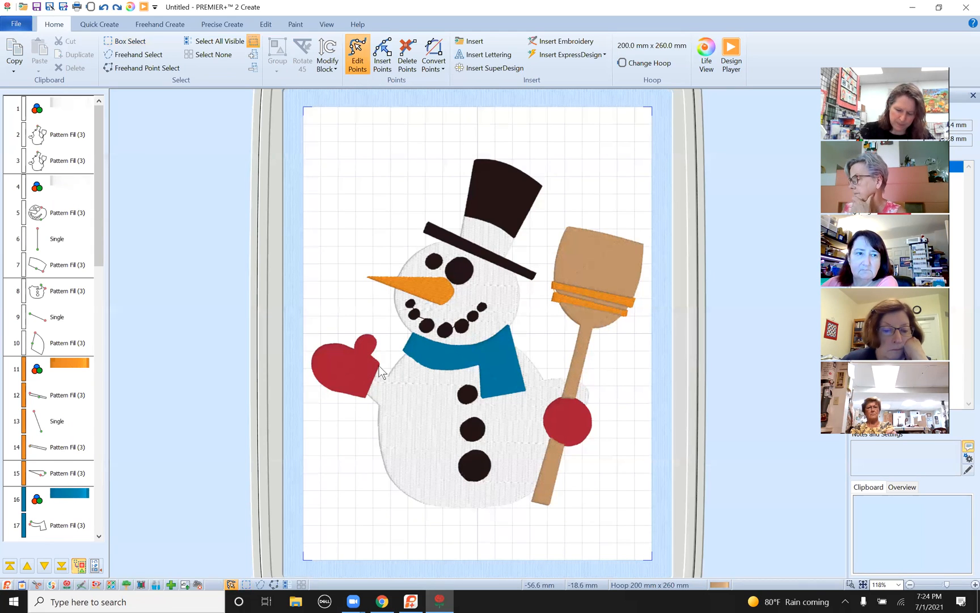
Step: Review the broom's head fill, the satin area between its orange bands and the handle fill, ending on the head fill
{"action": "left_click", "coordinate": [598, 258]}
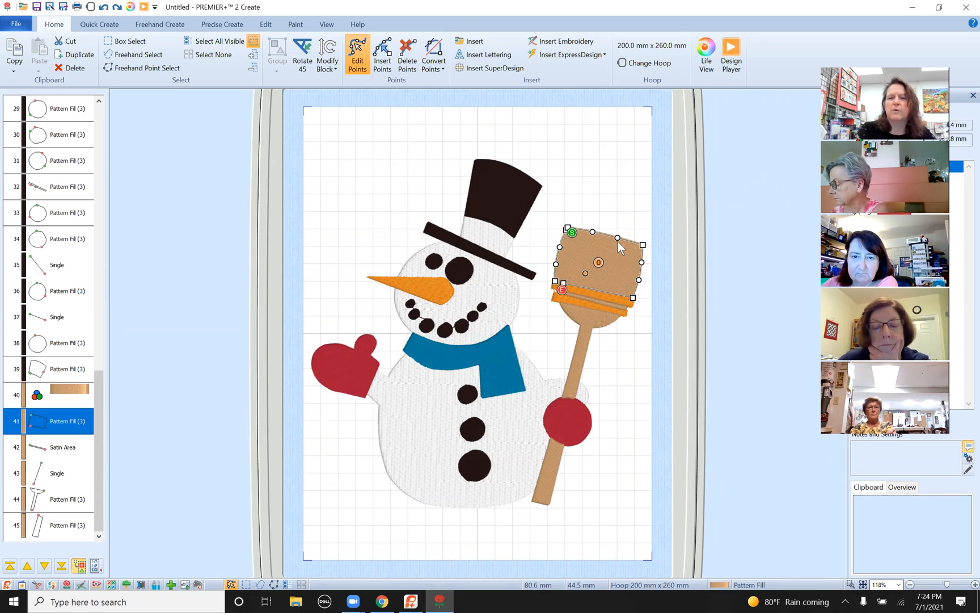
{"action": "left_click", "coordinate": [615, 307]}
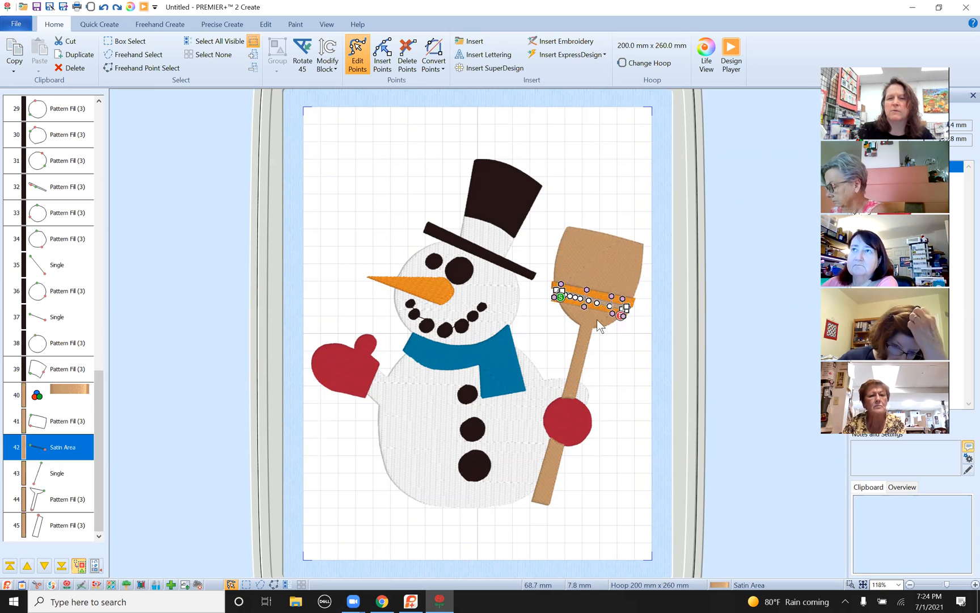
{"action": "left_click", "coordinate": [578, 327]}
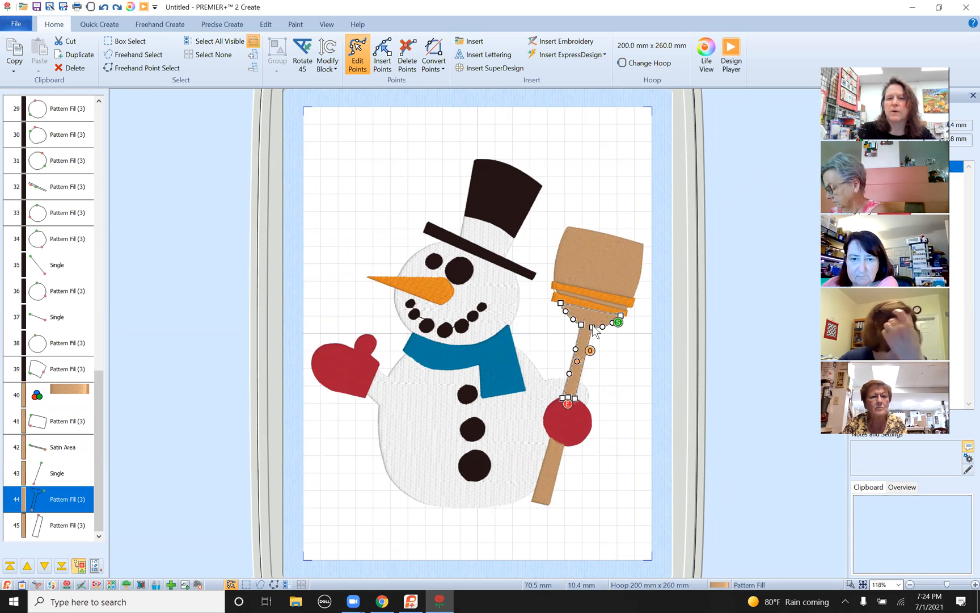
{"action": "left_click", "coordinate": [610, 267]}
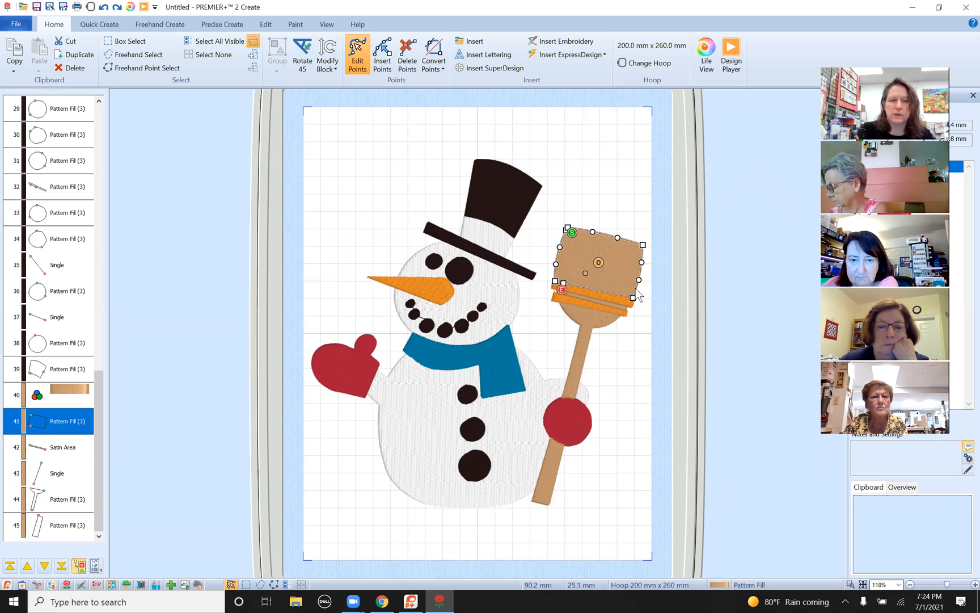
Step: Examine the broom head's pattern fill and the orange bands up close, ending with the head fill's points shown
{"action": "left_click", "coordinate": [850, 584]}
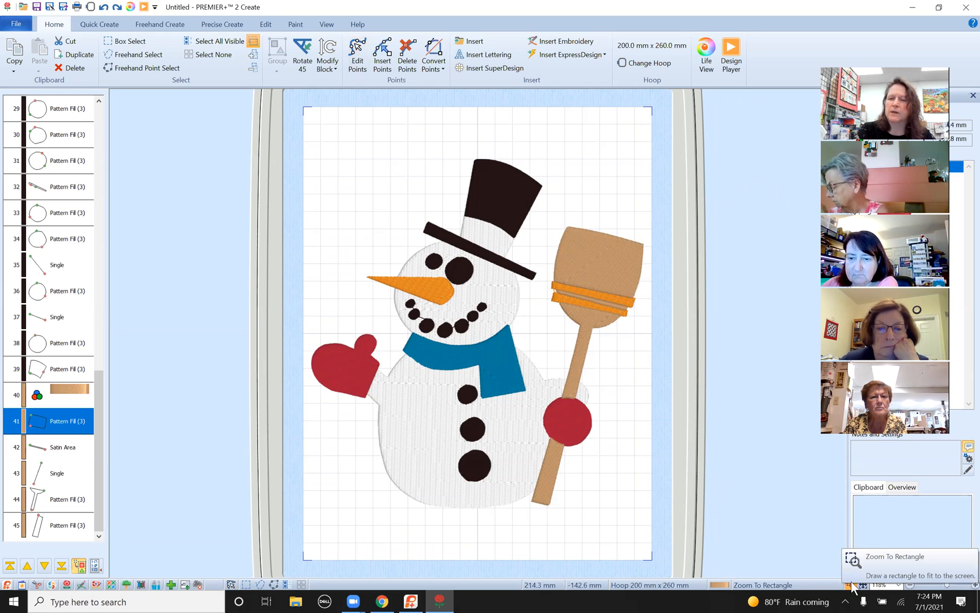
{"action": "left_click_drag", "start_coordinate": [534, 209], "coordinate": [658, 311]}
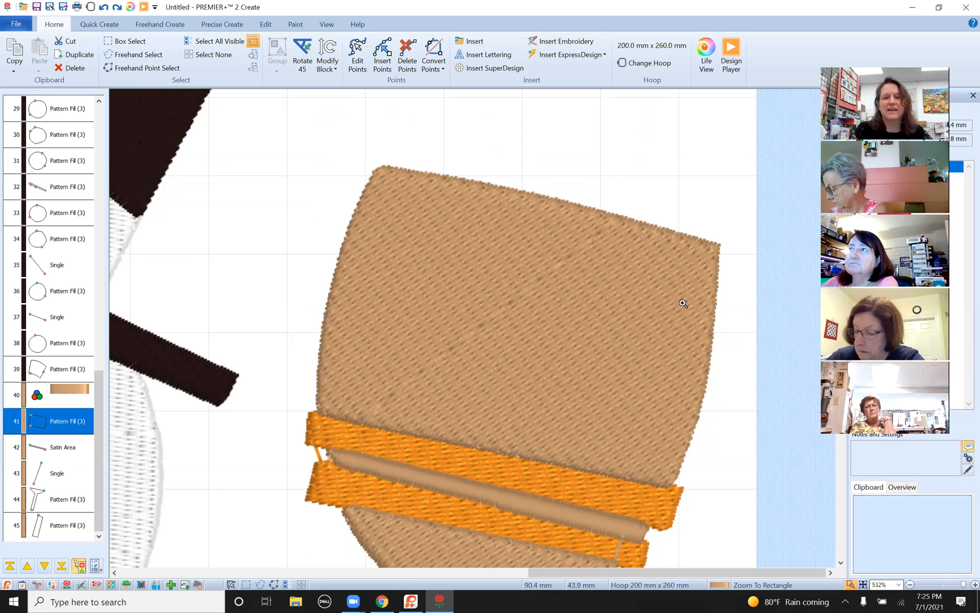
{"action": "left_click", "coordinate": [650, 326]}
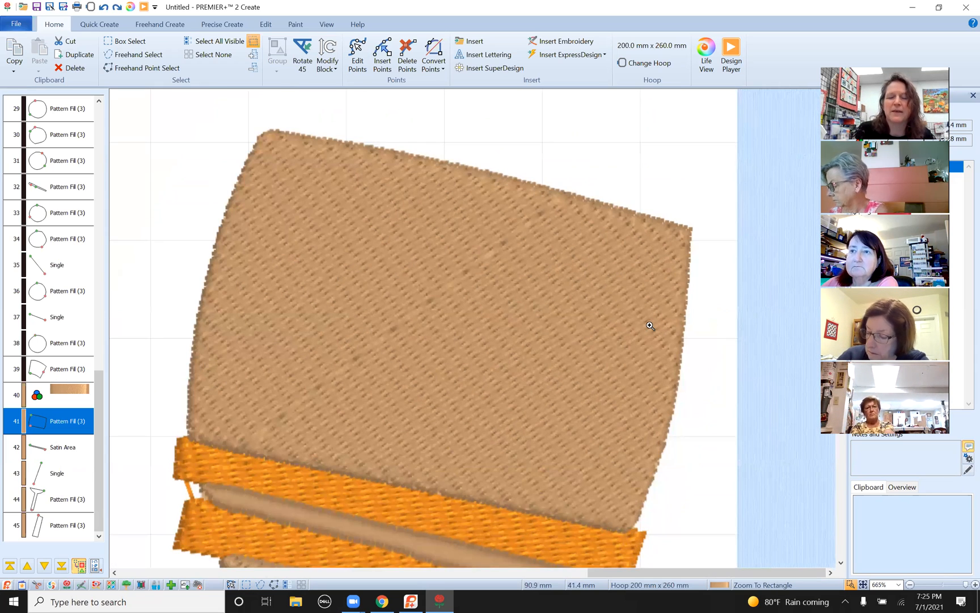
{"action": "scroll", "coordinate": [838, 562], "scroll_direction": "down", "scroll_amount": 2}
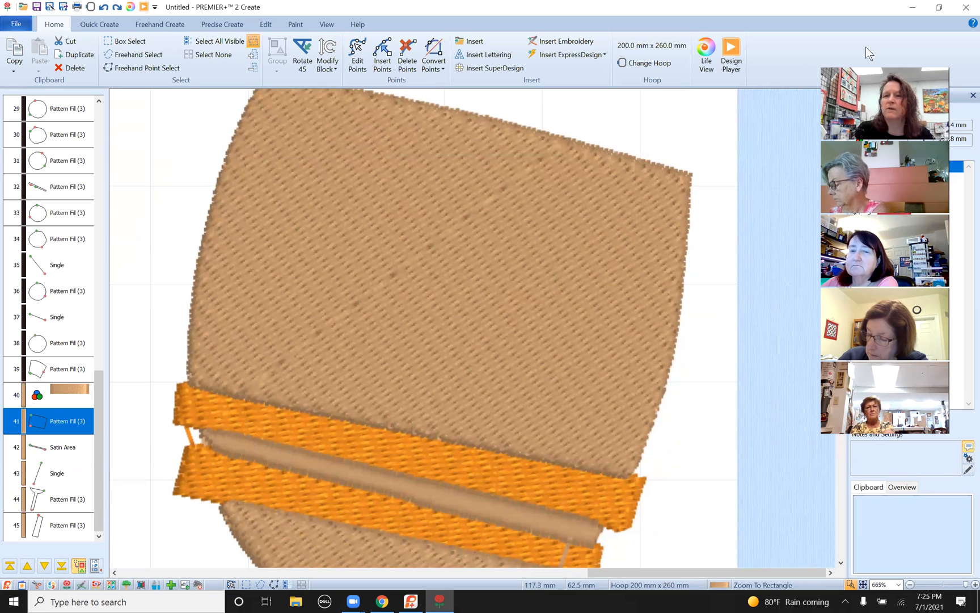
{"action": "left_click_drag", "start_coordinate": [920, 60], "coordinate": [950, 36]}
{"action": "left_click_drag", "start_coordinate": [841, 263], "coordinate": [841, 257]}
{"action": "right_click", "coordinate": [434, 275]}
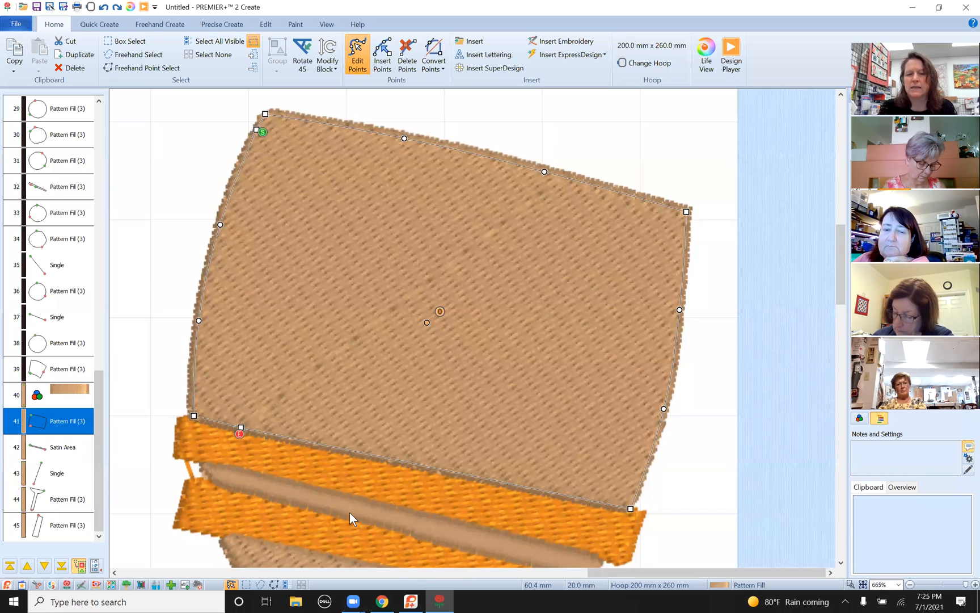
Step: Try changing the broom head to No Fill with a closed 4.0 mm satin line at density 4, and undo the change
{"action": "double_click", "coordinate": [439, 340]}
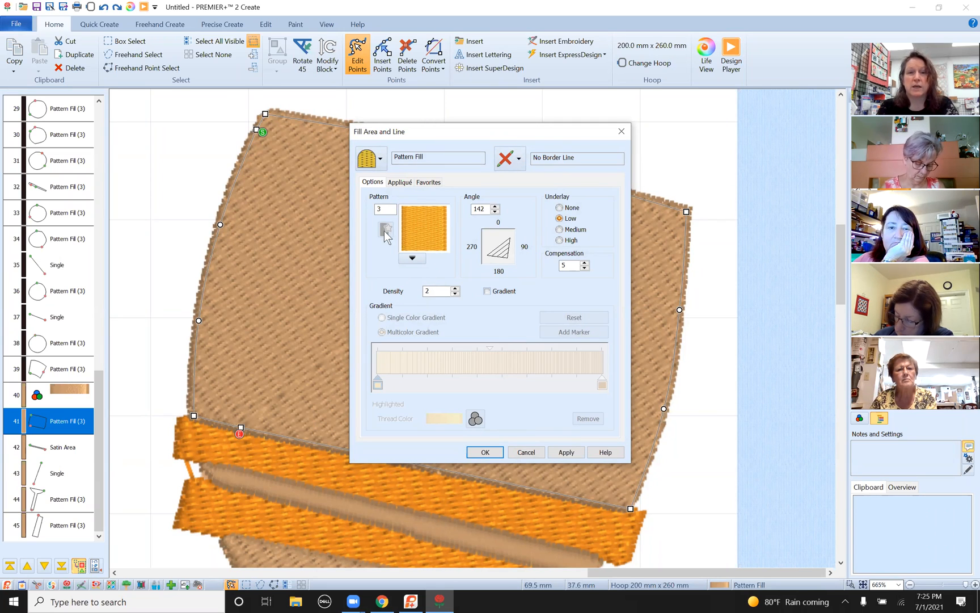
{"action": "left_click", "coordinate": [382, 160]}
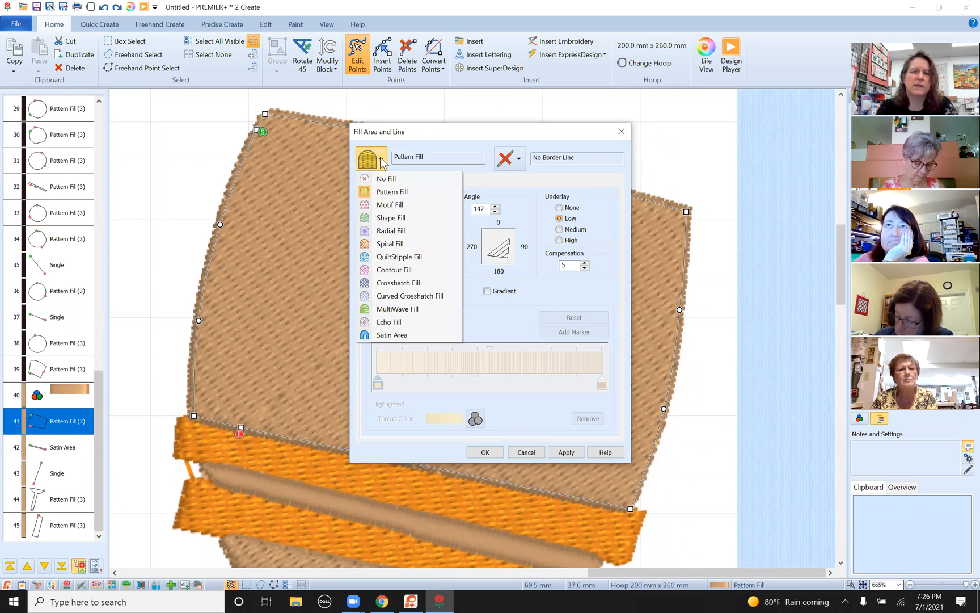
{"action": "left_click", "coordinate": [402, 178]}
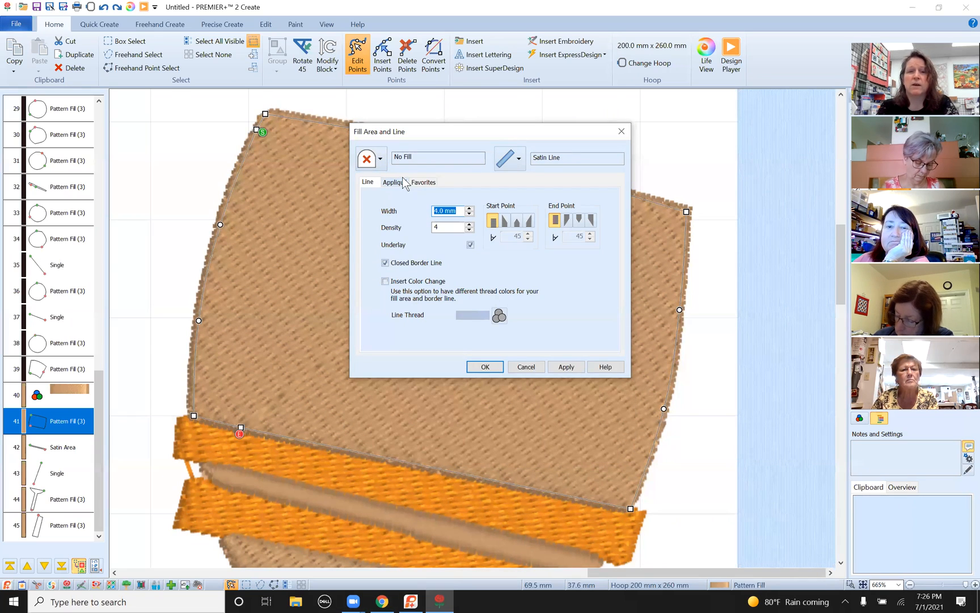
{"action": "left_click", "coordinate": [565, 366]}
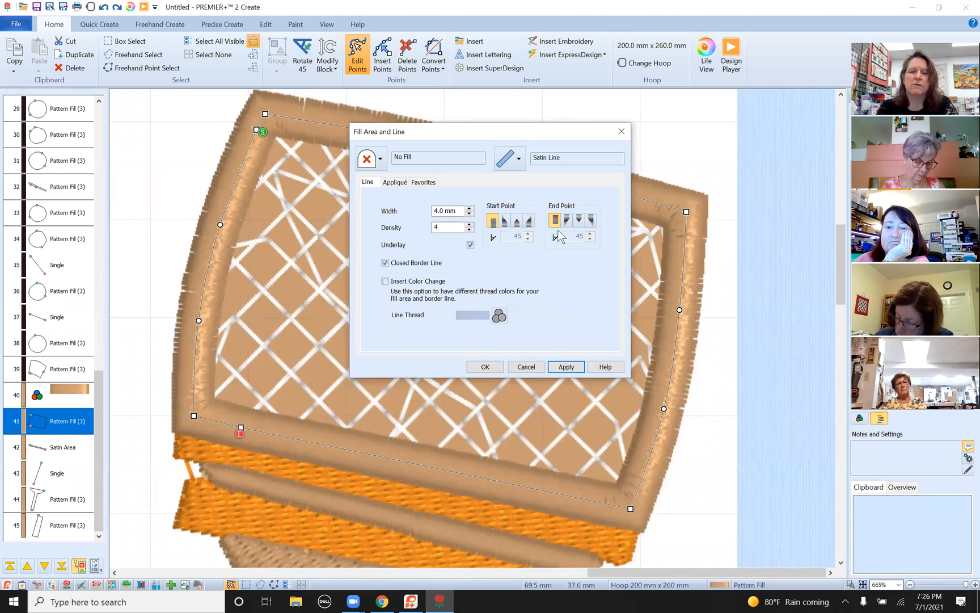
{"action": "left_click", "coordinate": [485, 366]}
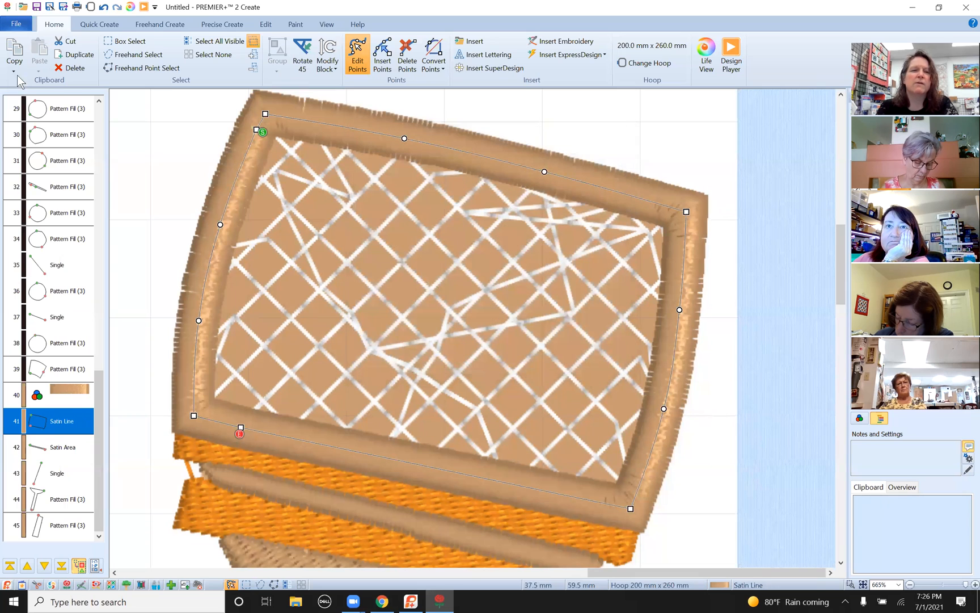
{"action": "left_click", "coordinate": [103, 9]}
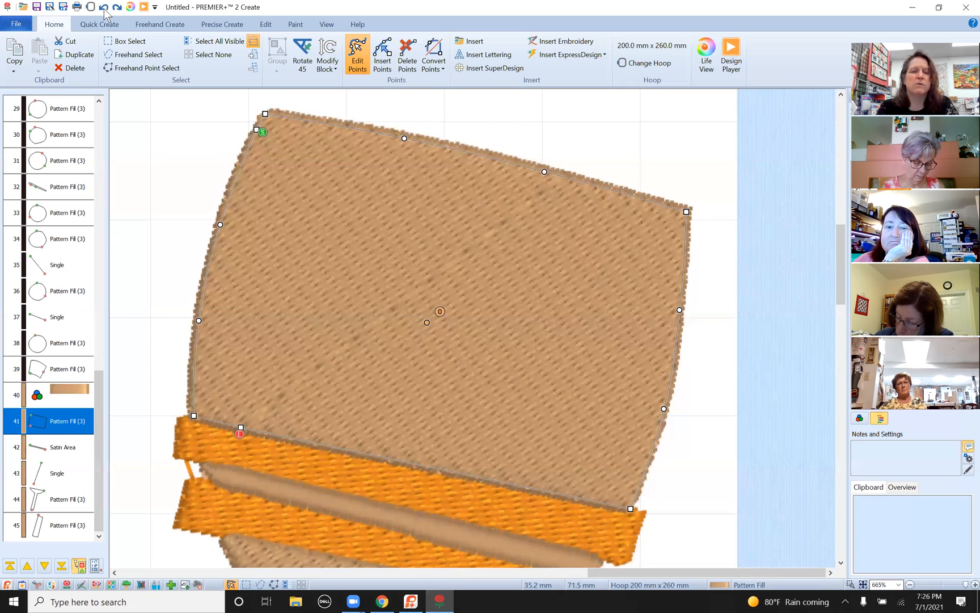
Step: Preview the Crosshatch Fill options in the broom head's properties and switch the fill type back to Pattern Fill
{"action": "double_click", "coordinate": [412, 242]}
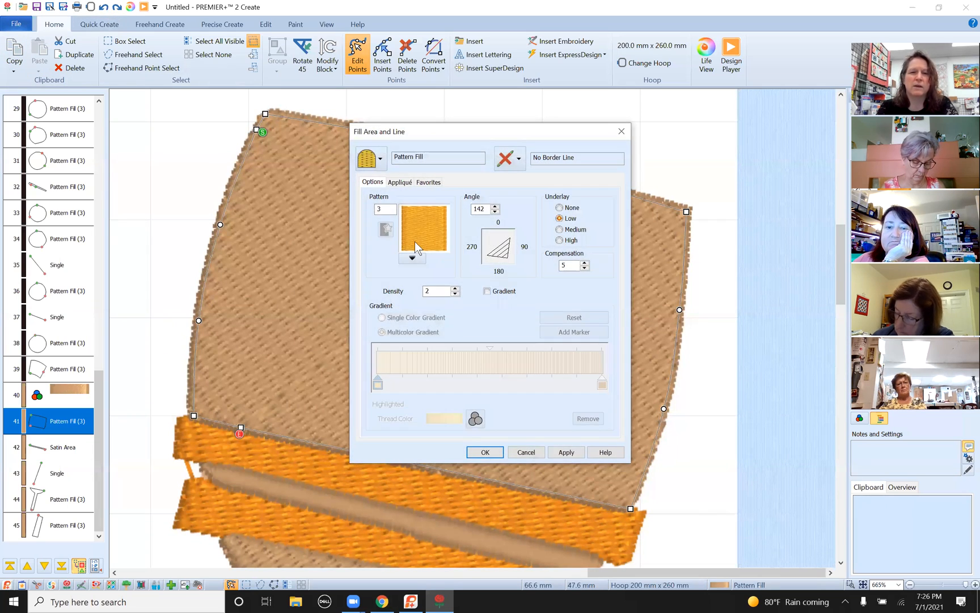
{"action": "left_click", "coordinate": [382, 160]}
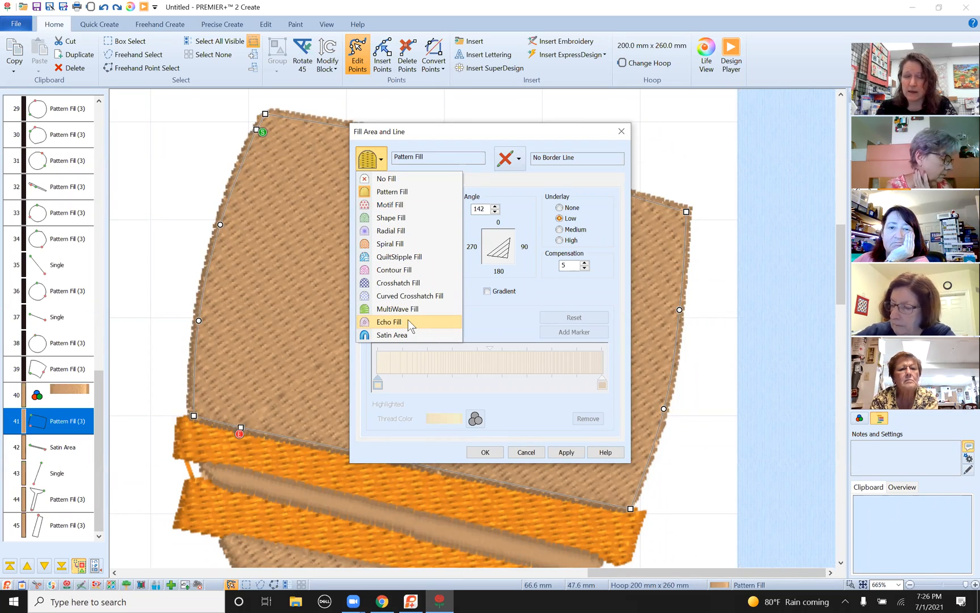
{"action": "left_click", "coordinate": [406, 284]}
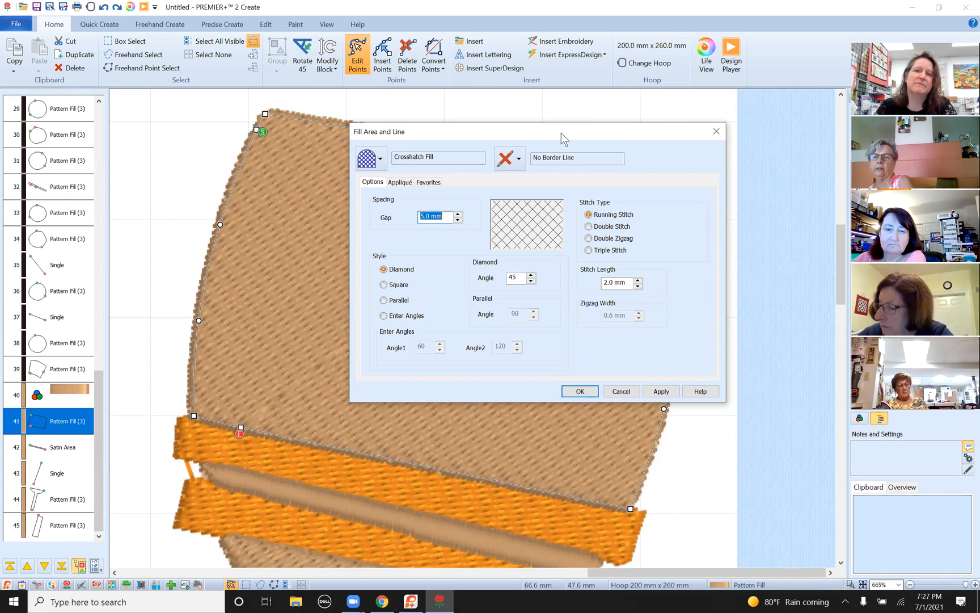
{"action": "left_click_drag", "start_coordinate": [561, 133], "coordinate": [661, 105]}
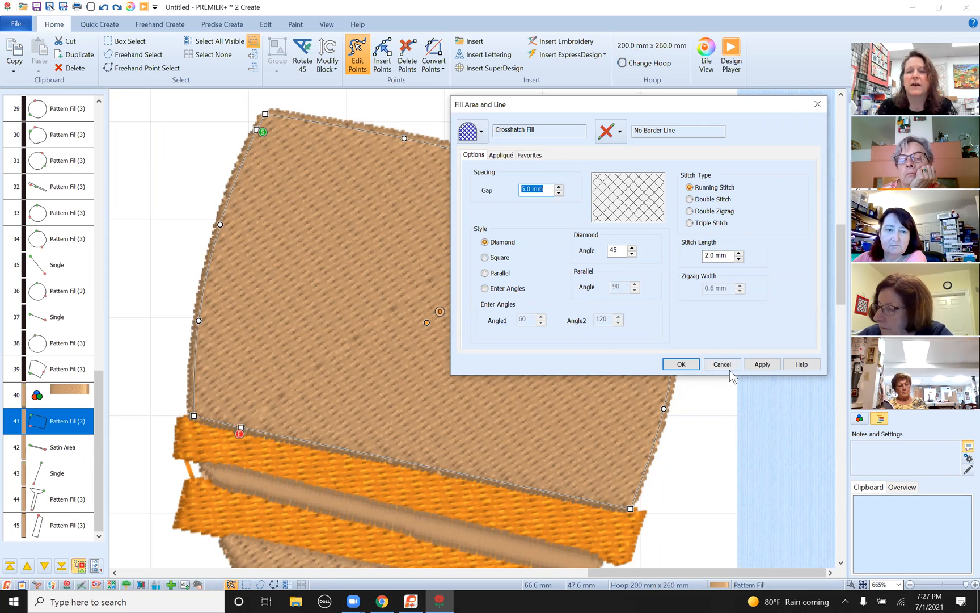
{"action": "left_click", "coordinate": [483, 135]}
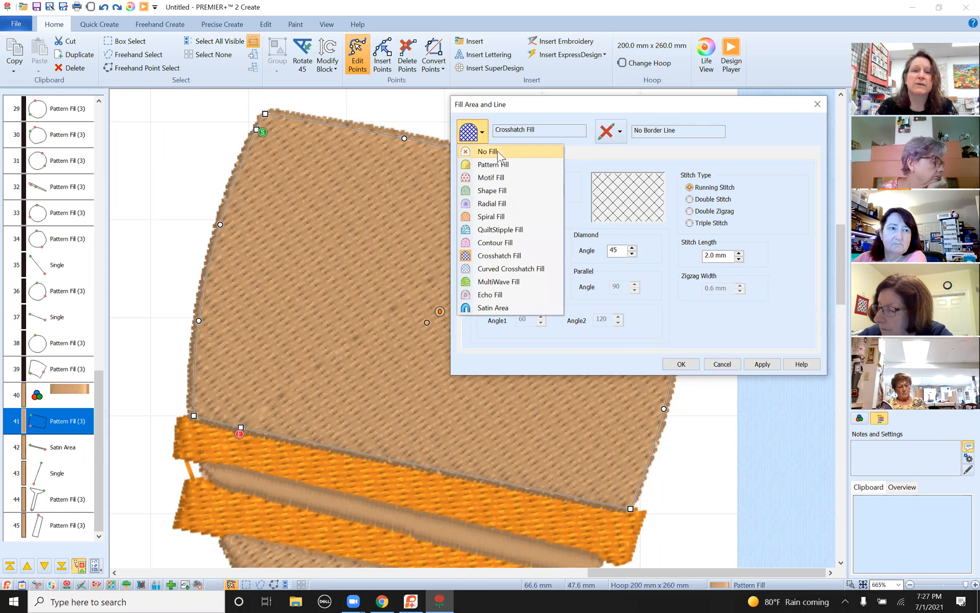
{"action": "left_click", "coordinate": [506, 162]}
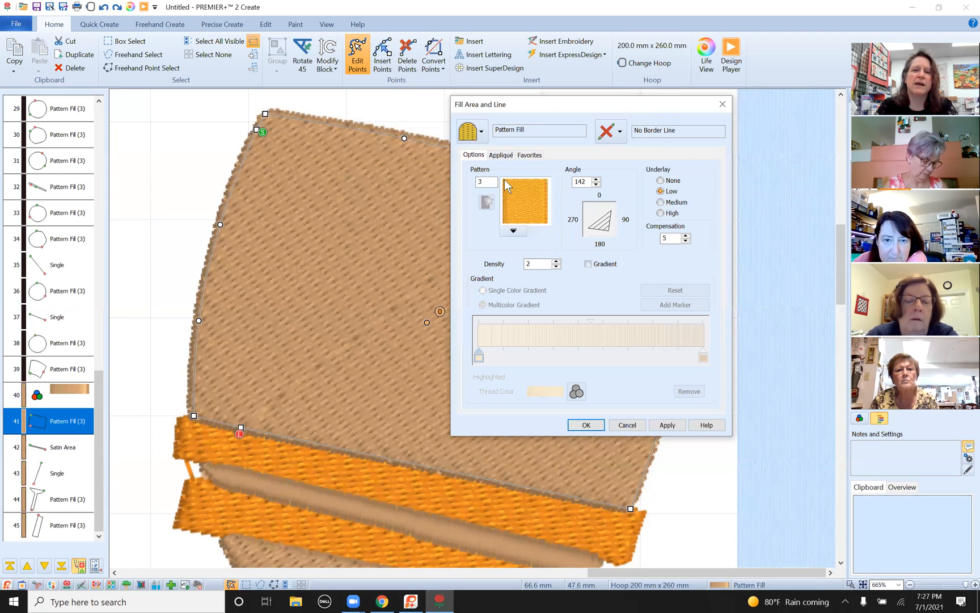
Step: Browse the fill patterns available for the broom head from the Standard 1 to the Standard 3 category
{"action": "left_click", "coordinate": [514, 231]}
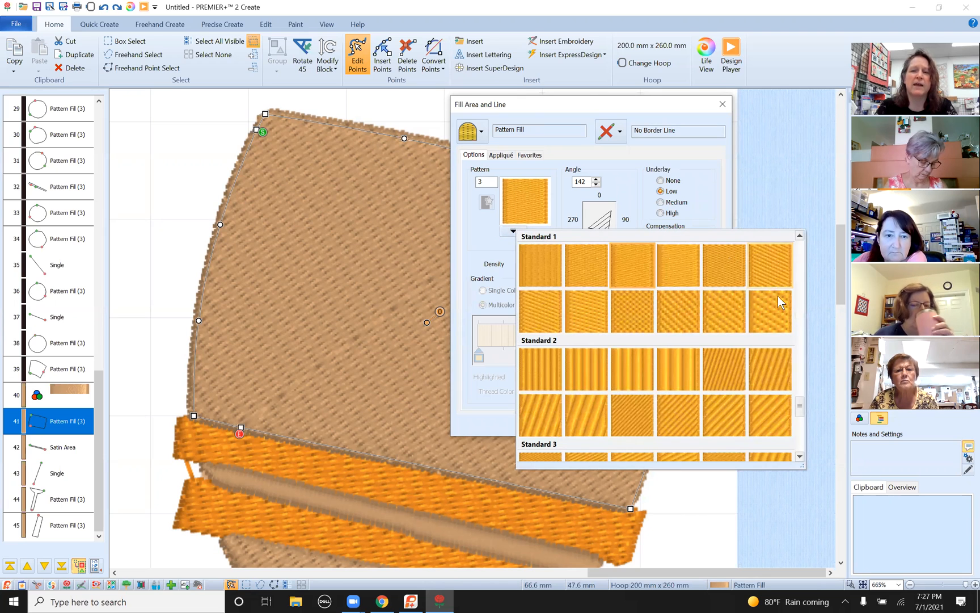
{"action": "mouse_move", "coordinate": [805, 409]}
{"action": "left_mouse_down"}
{"action": "mouse_move", "coordinate": [788, 352]}
{"action": "mouse_move", "coordinate": [791, 249]}
{"action": "mouse_move", "coordinate": [811, 420]}
{"action": "left_mouse_up"}
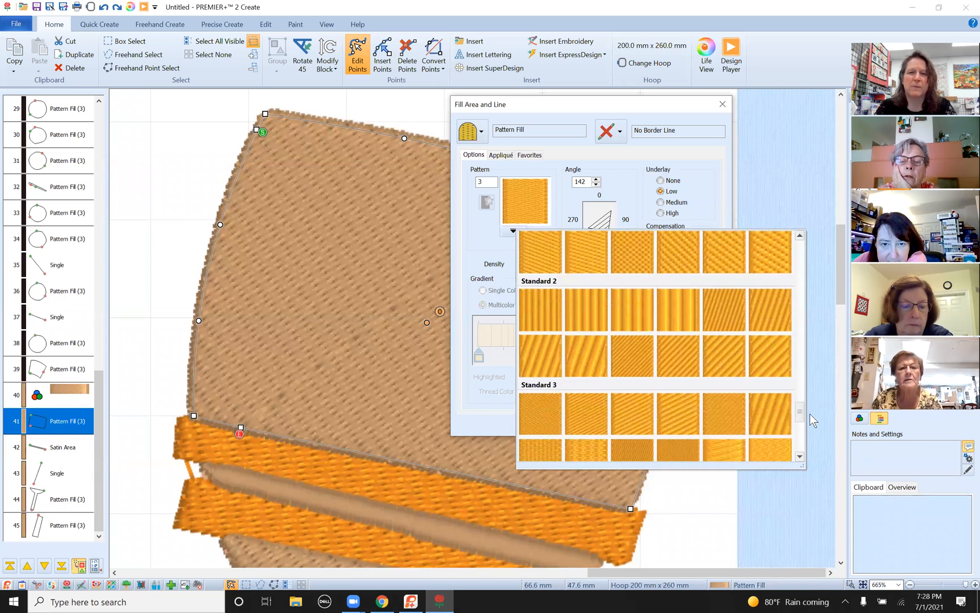
{"action": "left_click", "coordinate": [773, 430]}
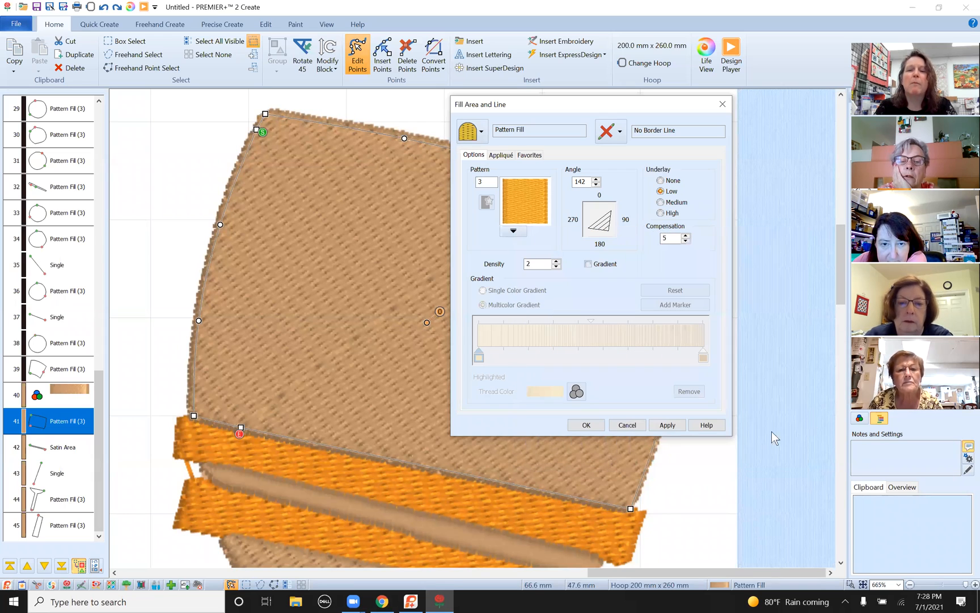
Step: Apply fill pattern 22 to the broom head and turn its stitch angle slightly, to about 145
{"action": "left_click", "coordinate": [513, 231]}
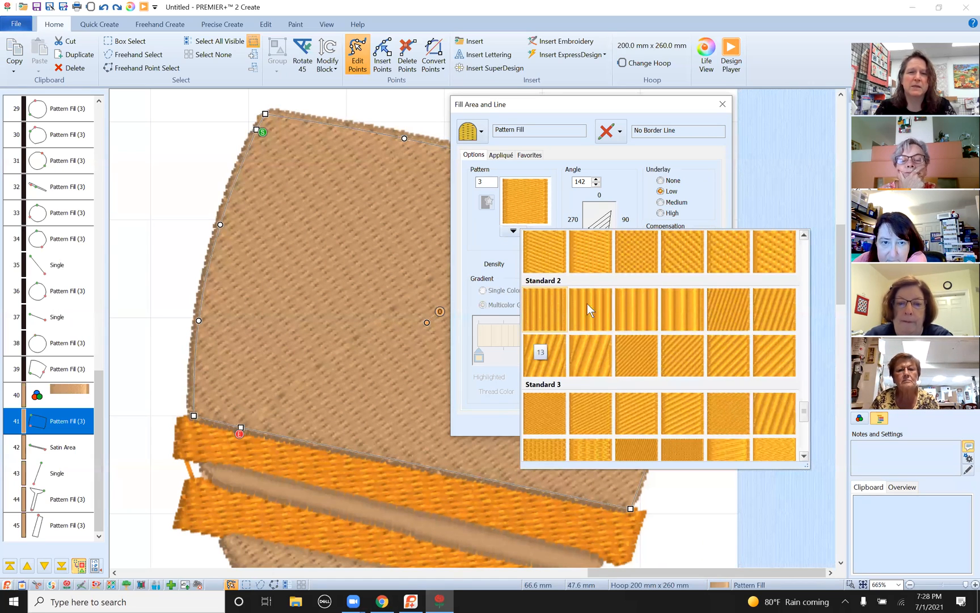
{"action": "left_click", "coordinate": [841, 266]}
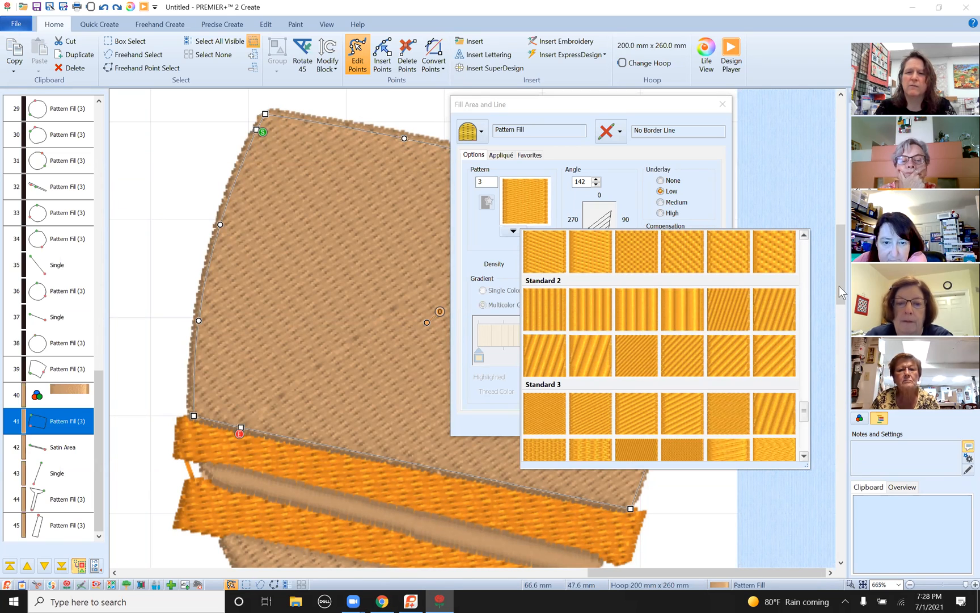
{"action": "left_click_drag", "start_coordinate": [803, 406], "coordinate": [803, 411]}
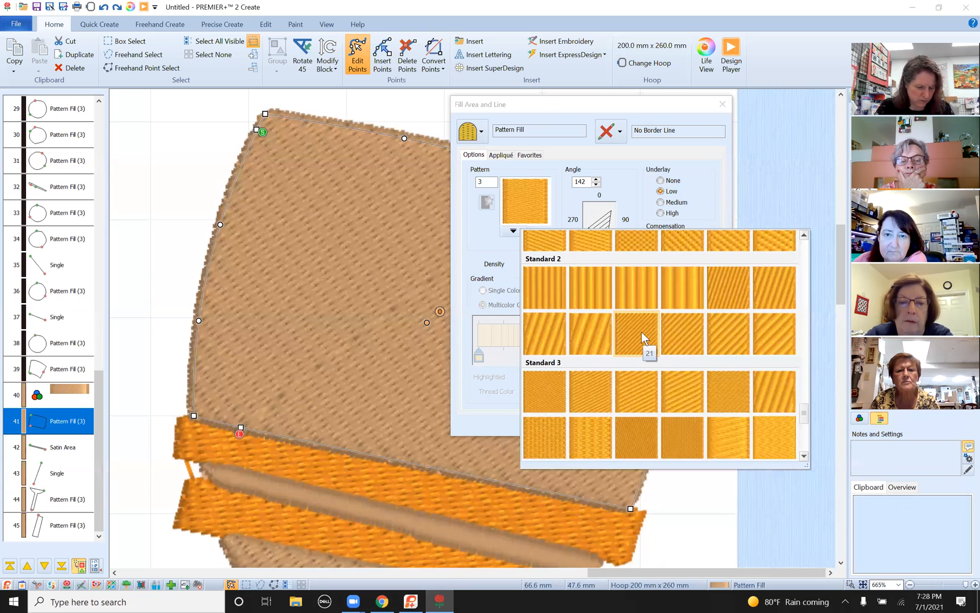
{"action": "left_click", "coordinate": [681, 336]}
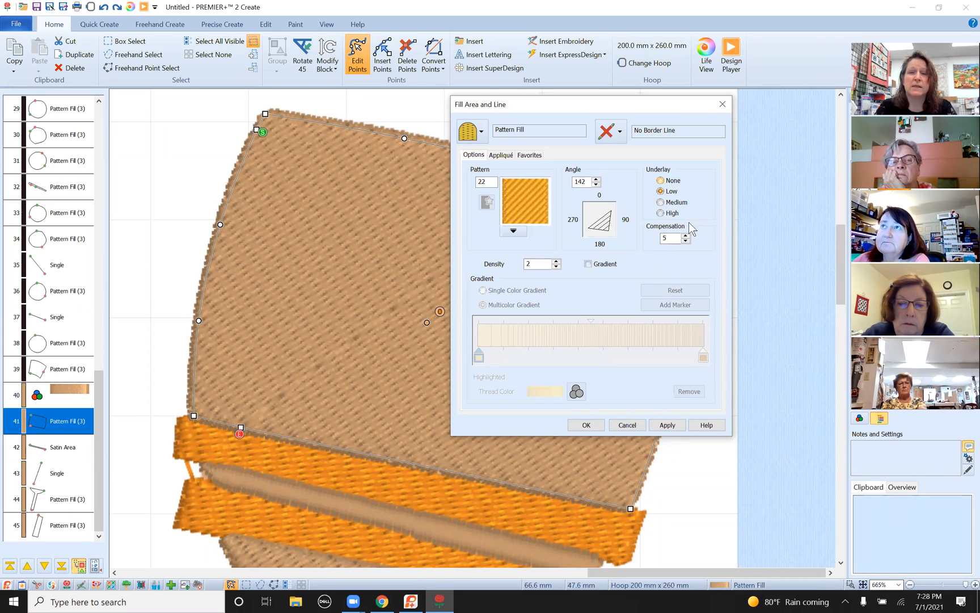
{"action": "left_click", "coordinate": [670, 428]}
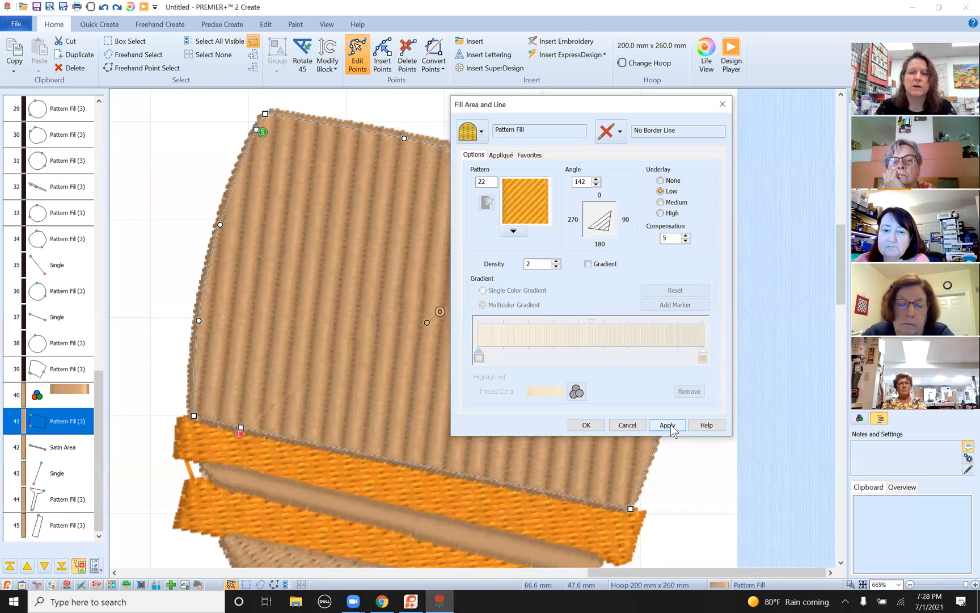
{"action": "left_click", "coordinate": [594, 426]}
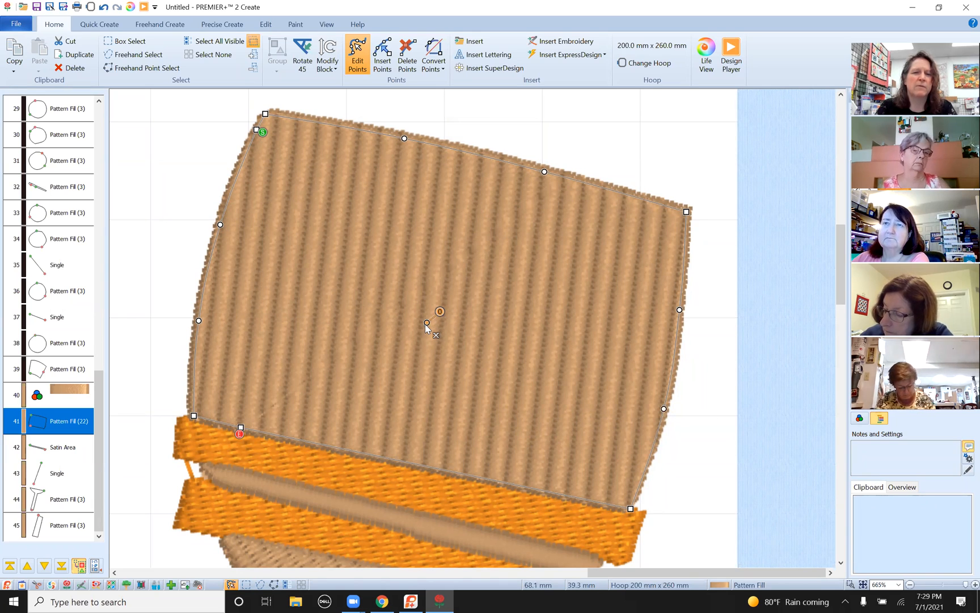
{"action": "left_click_drag", "start_coordinate": [426, 323], "coordinate": [418, 327]}
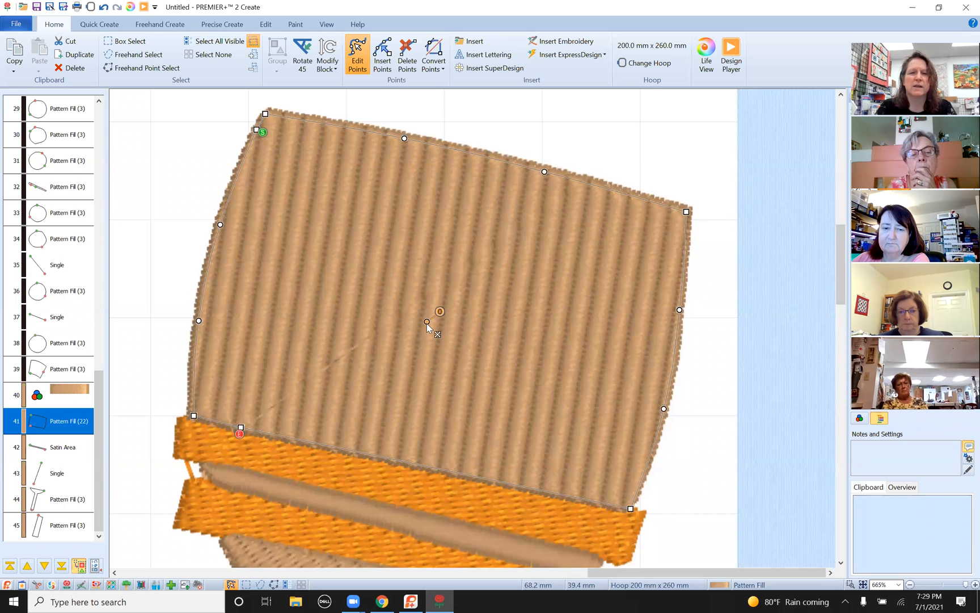
{"action": "left_click_drag", "start_coordinate": [427, 321], "coordinate": [424, 322]}
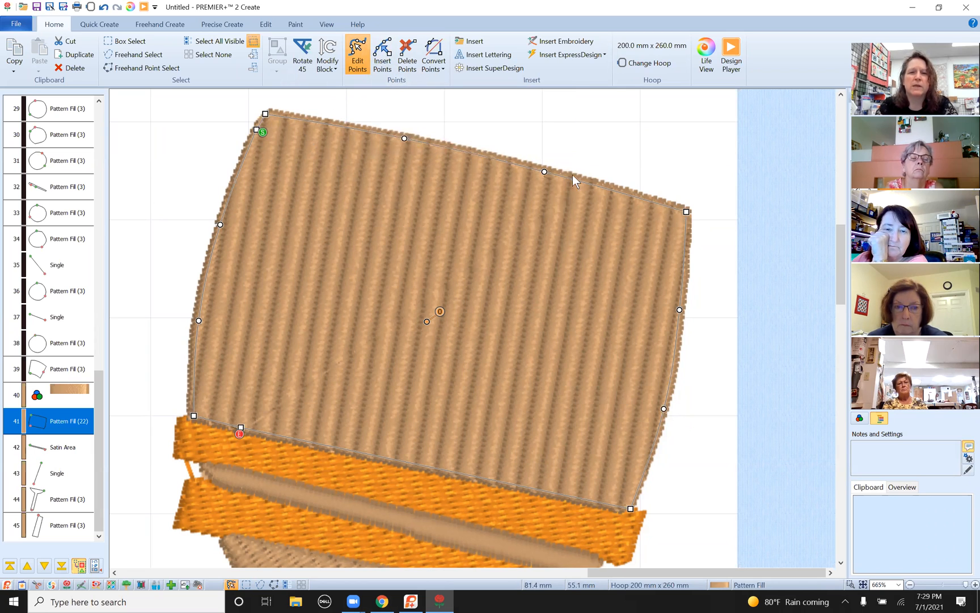
Step: Insert a row of extra points along the broom head's upper bristle edge, from one corner to the other
{"action": "left_click", "coordinate": [385, 56]}
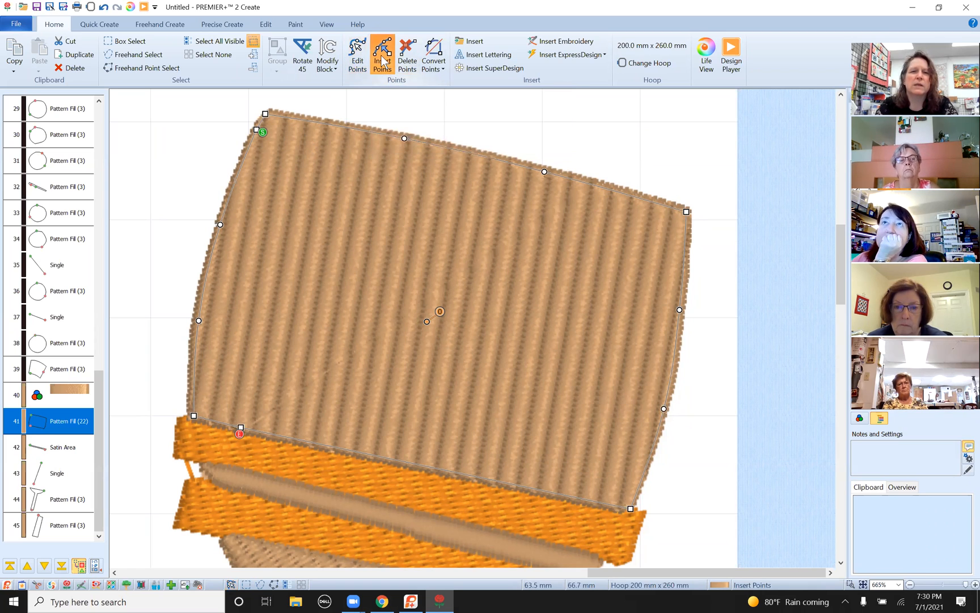
{"action": "left_click", "coordinate": [291, 118]}
{"action": "left_click", "coordinate": [332, 124]}
{"action": "left_click", "coordinate": [369, 130]}
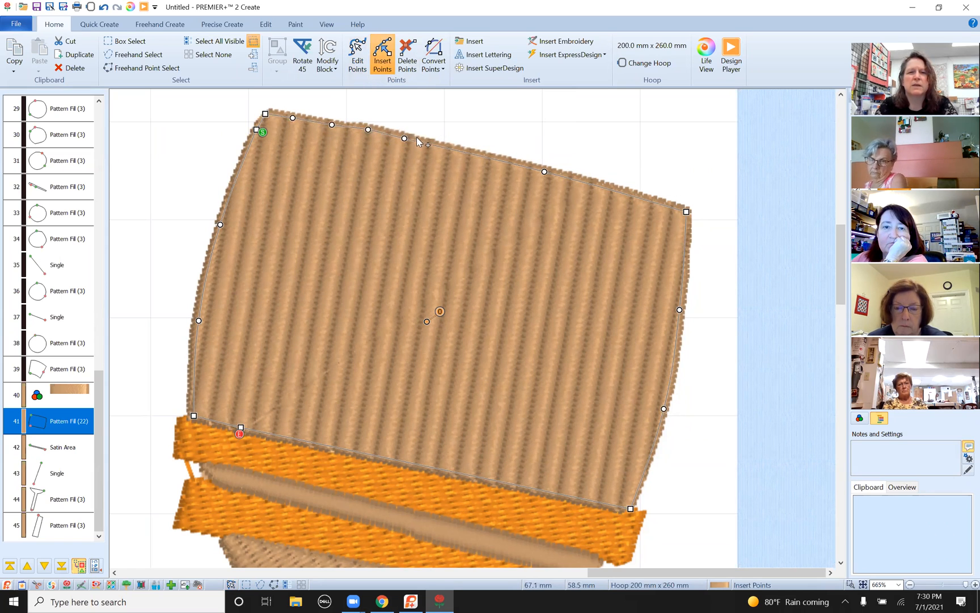
{"action": "left_click", "coordinate": [452, 150]}
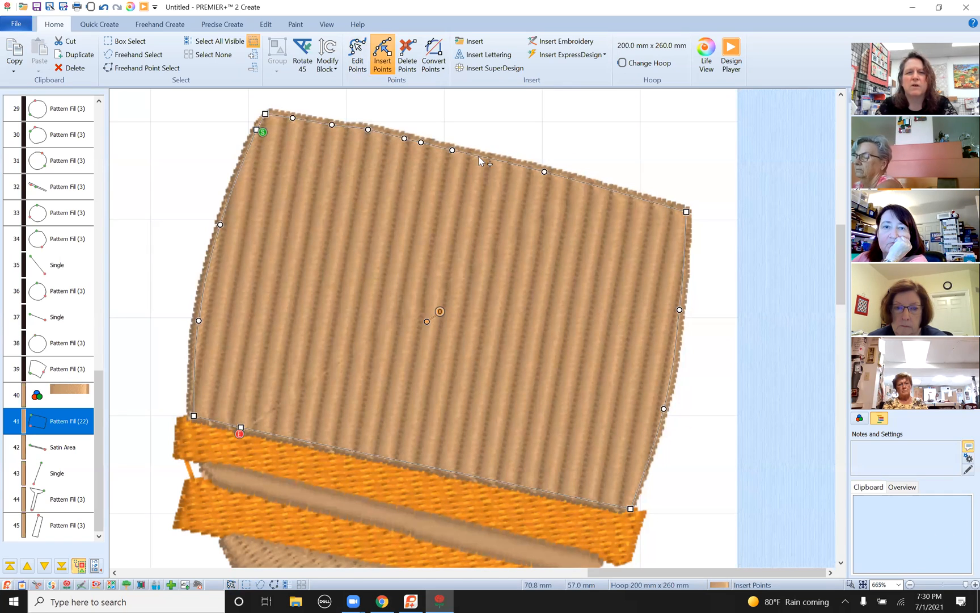
{"action": "left_click", "coordinate": [515, 164]}
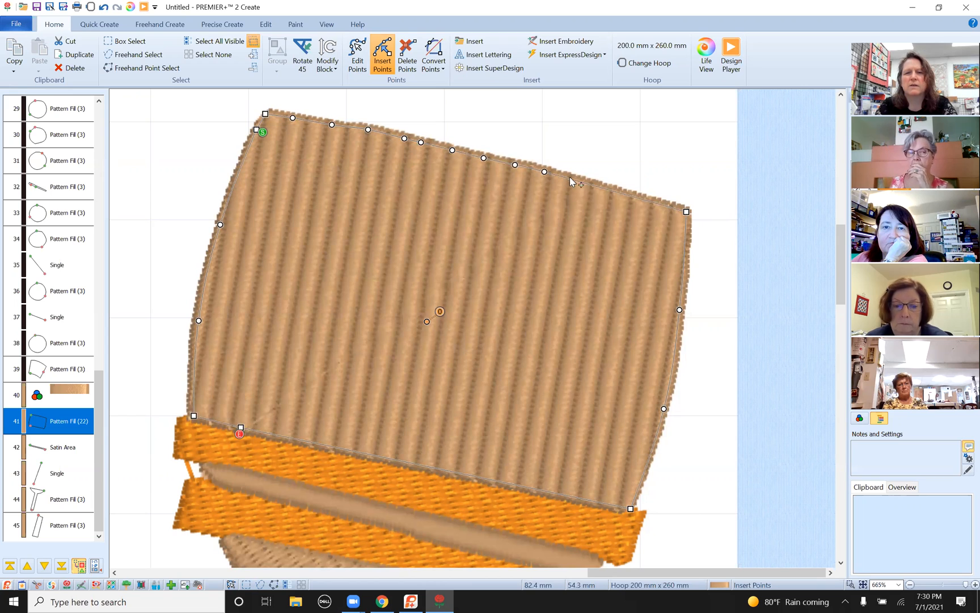
{"action": "left_click", "coordinate": [593, 186]}
{"action": "left_click", "coordinate": [622, 196]}
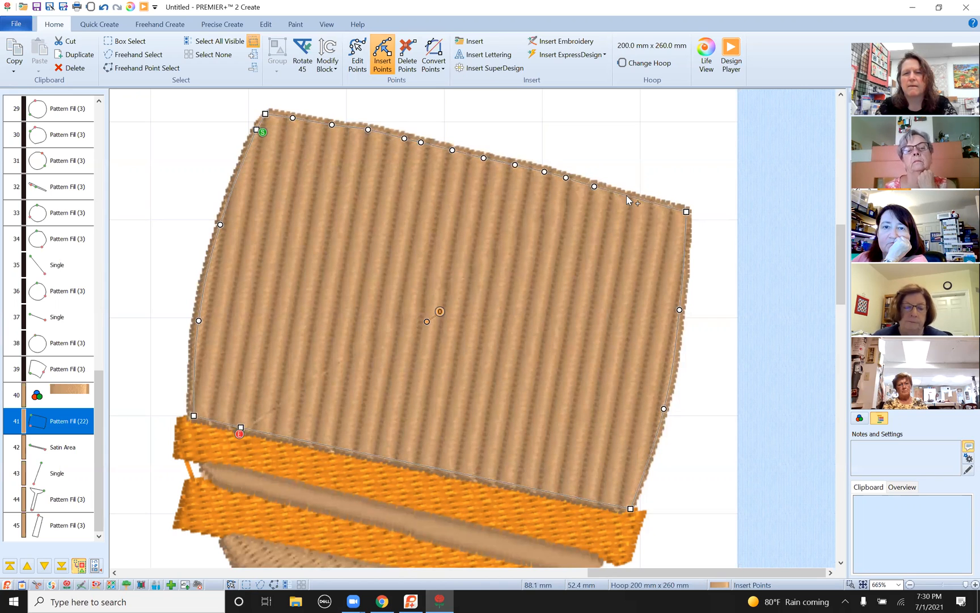
{"action": "left_click", "coordinate": [647, 197]}
{"action": "left_click", "coordinate": [668, 204]}
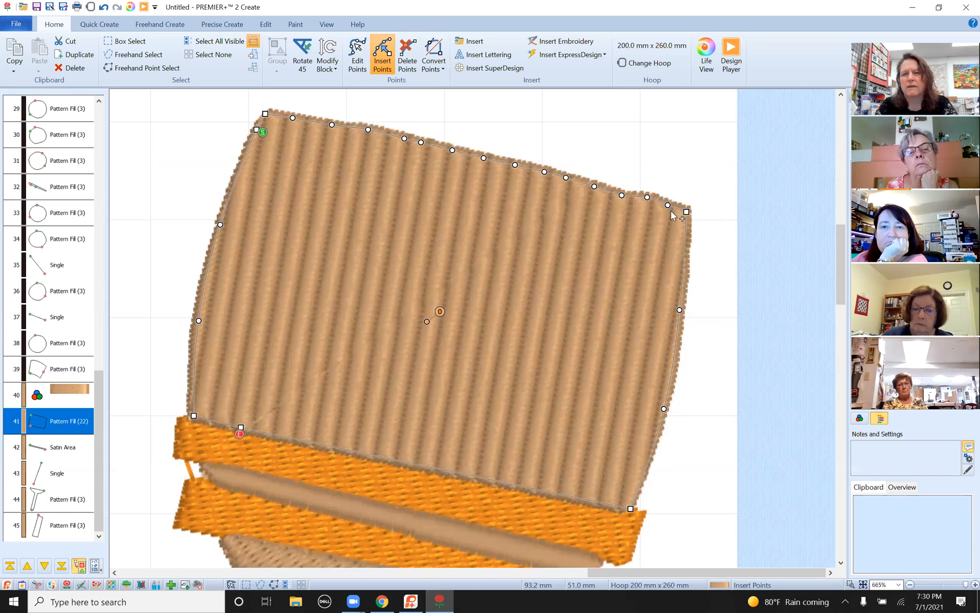
{"action": "right_click", "coordinate": [653, 172]}
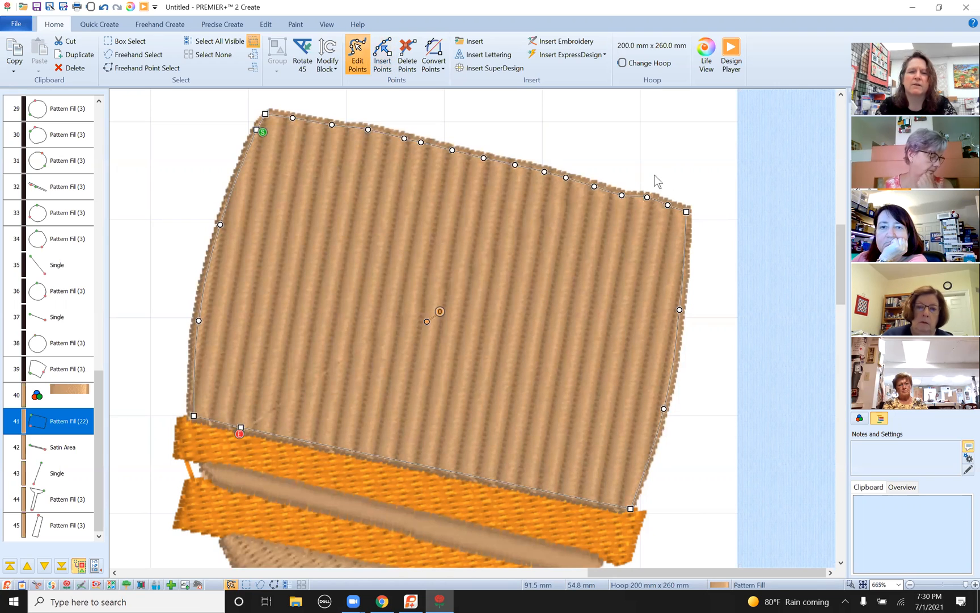
Step: Move alternate points up and down along the left half of the broom head's bristle edge to make it jagged
{"action": "right_click", "coordinate": [291, 129]}
{"action": "left_click", "coordinate": [292, 130]}
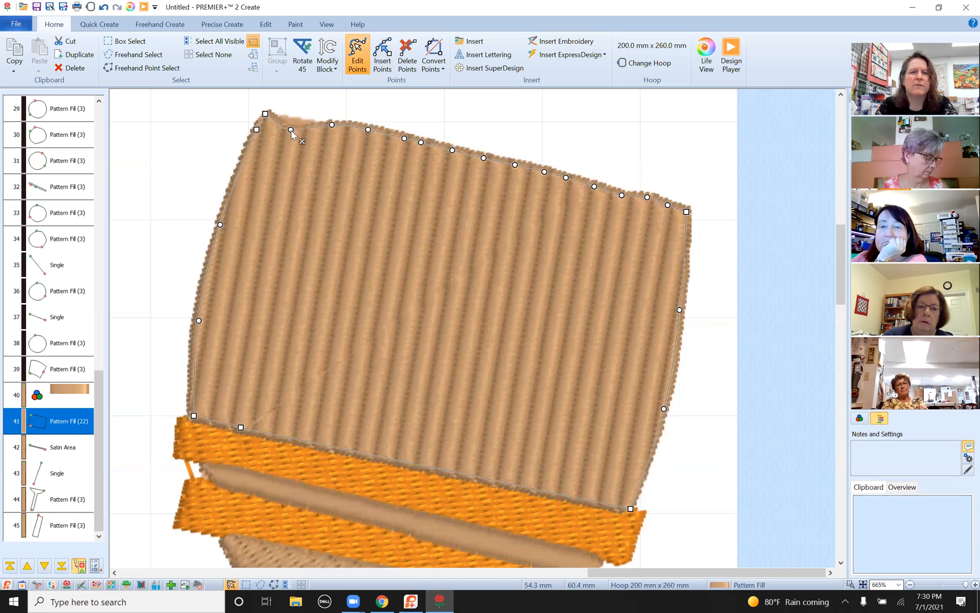
{"action": "left_click_drag", "start_coordinate": [362, 131], "coordinate": [357, 146]}
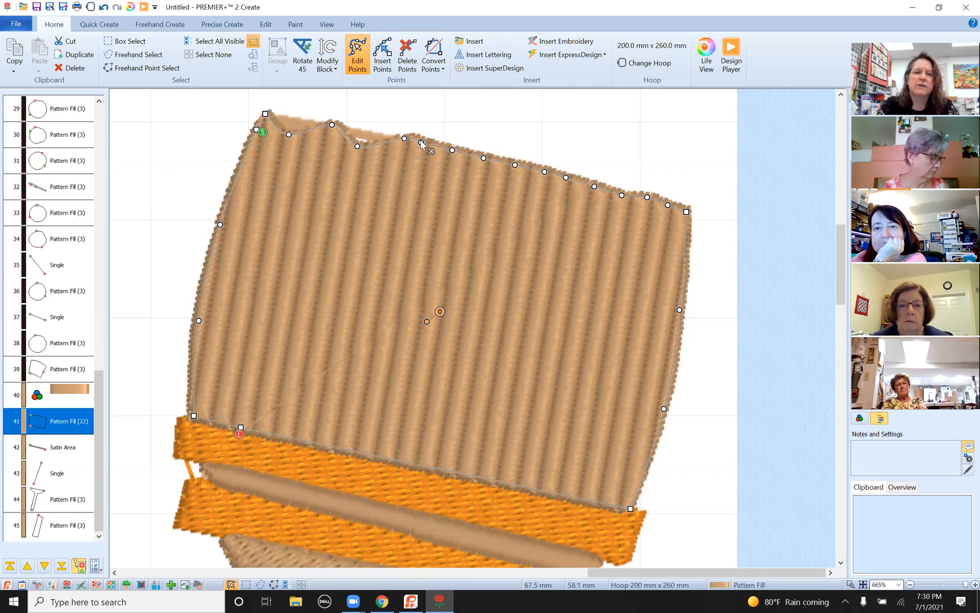
{"action": "left_click_drag", "start_coordinate": [421, 142], "coordinate": [416, 158]}
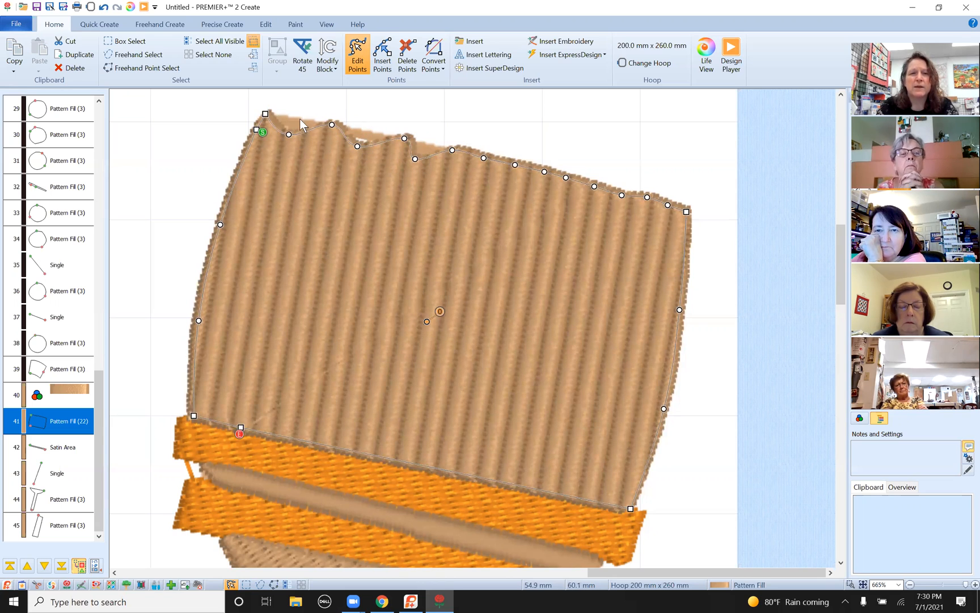
{"action": "double_click", "coordinate": [334, 127]}
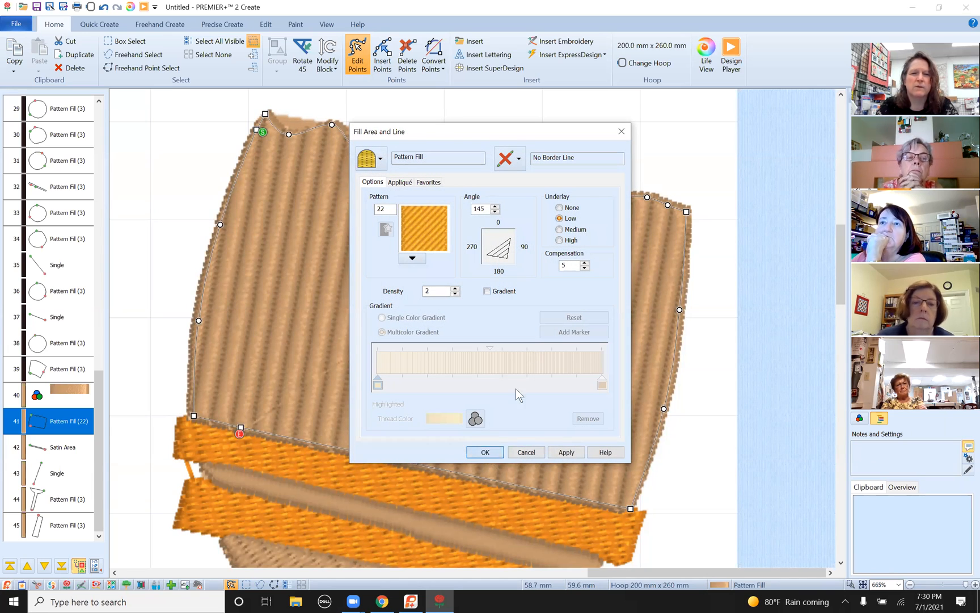
{"action": "left_click", "coordinate": [486, 453]}
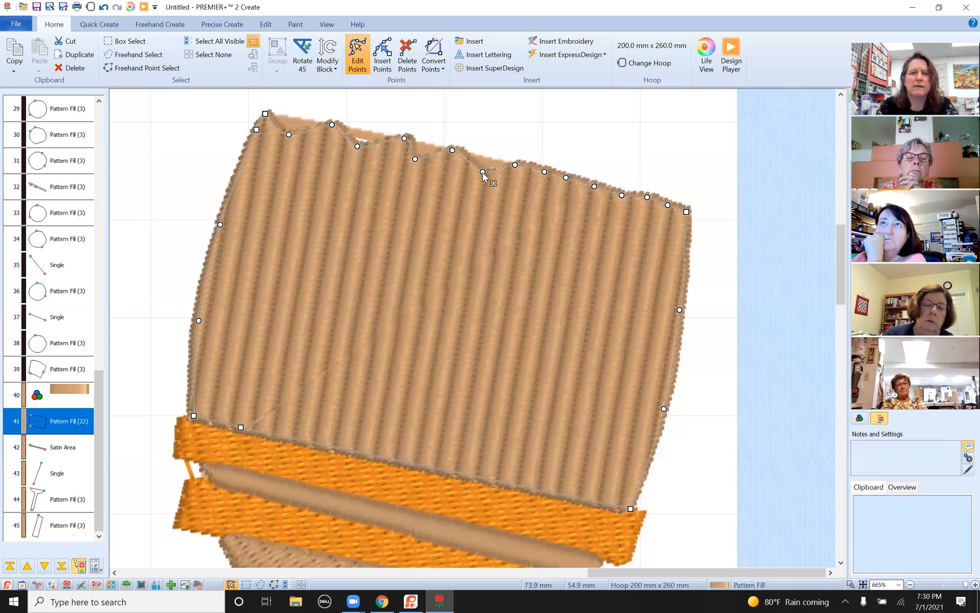
{"action": "mouse_move", "coordinate": [484, 159]}
{"action": "left_mouse_down"}
{"action": "mouse_move", "coordinate": [467, 222]}
{"action": "mouse_move", "coordinate": [477, 168]}
{"action": "left_mouse_up"}
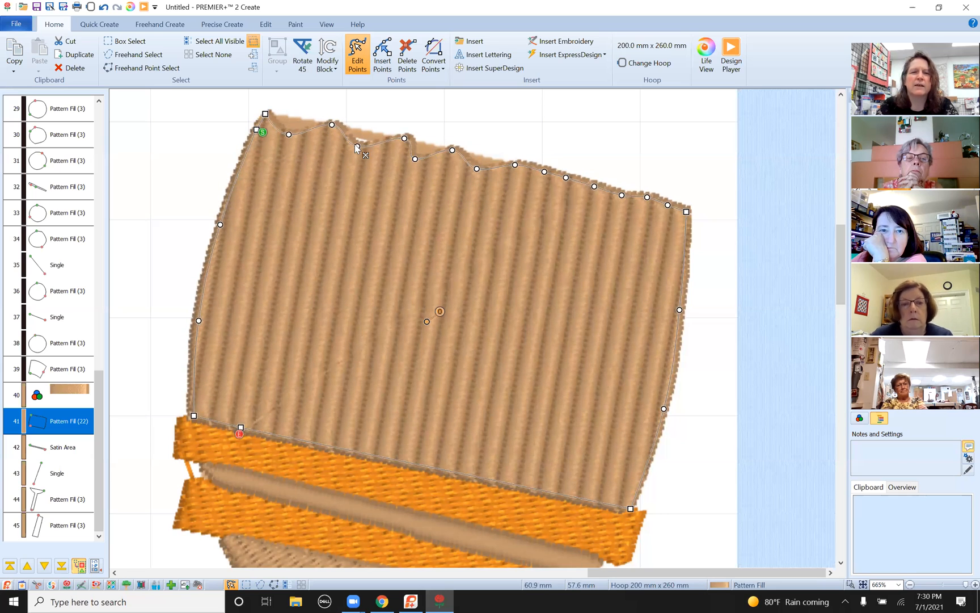
{"action": "left_click_drag", "start_coordinate": [355, 145], "coordinate": [355, 139]}
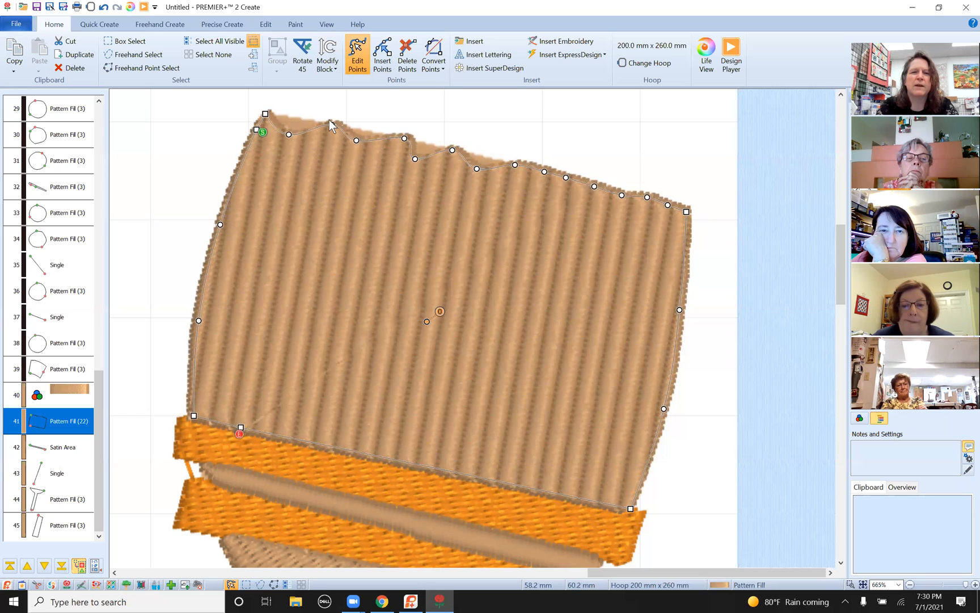
{"action": "left_click_drag", "start_coordinate": [327, 117], "coordinate": [327, 116]}
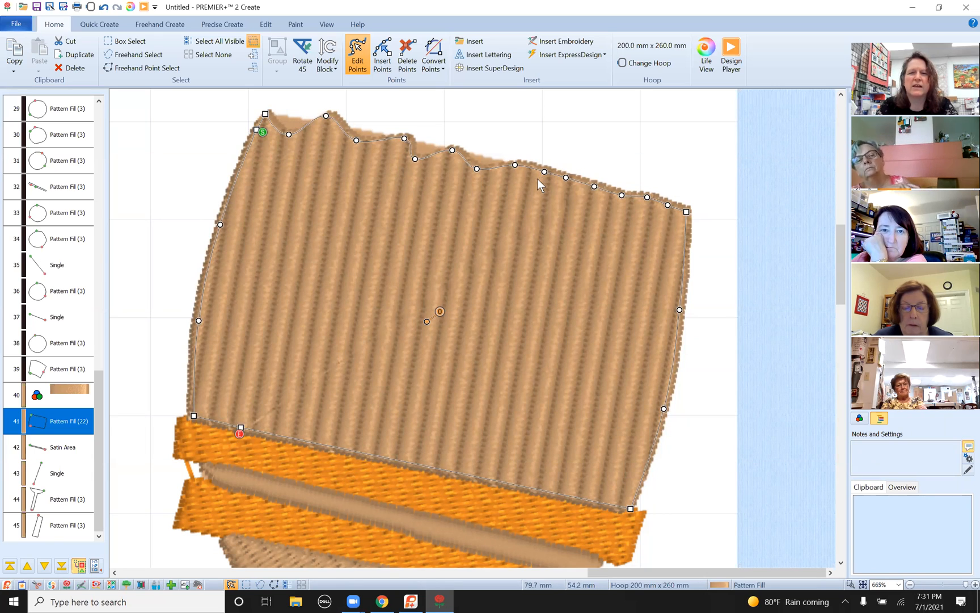
Step: Continue the jagged peaks and dips through the right half of the bristle edge by moving its points
{"action": "mouse_move", "coordinate": [515, 164]}
{"action": "left_mouse_down"}
{"action": "mouse_move", "coordinate": [513, 151]}
{"action": "mouse_move", "coordinate": [539, 180]}
{"action": "mouse_move", "coordinate": [582, 171]}
{"action": "mouse_move", "coordinate": [586, 193]}
{"action": "left_mouse_up"}
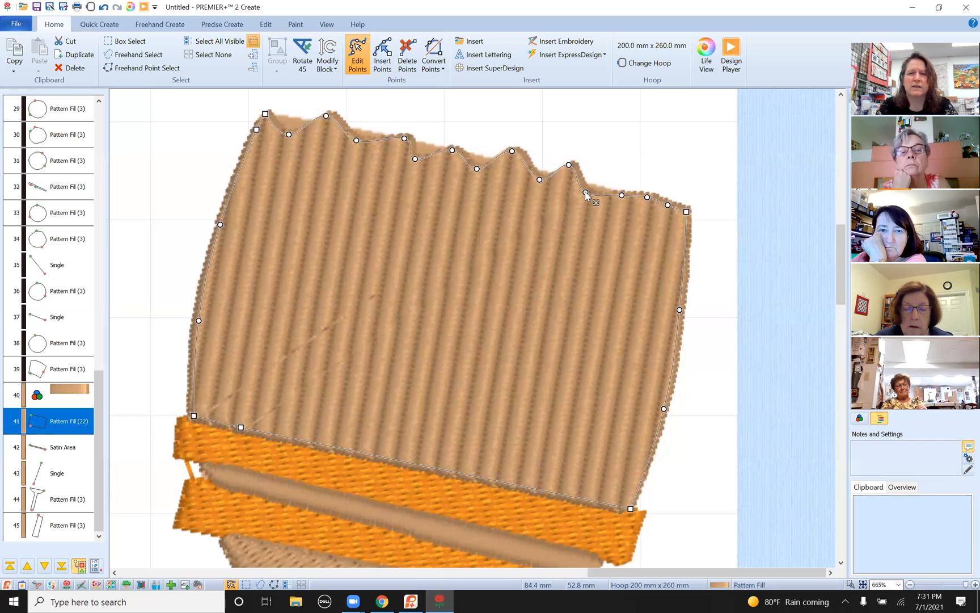
{"action": "left_click", "coordinate": [621, 196]}
{"action": "left_click_drag", "start_coordinate": [622, 195], "coordinate": [614, 183]}
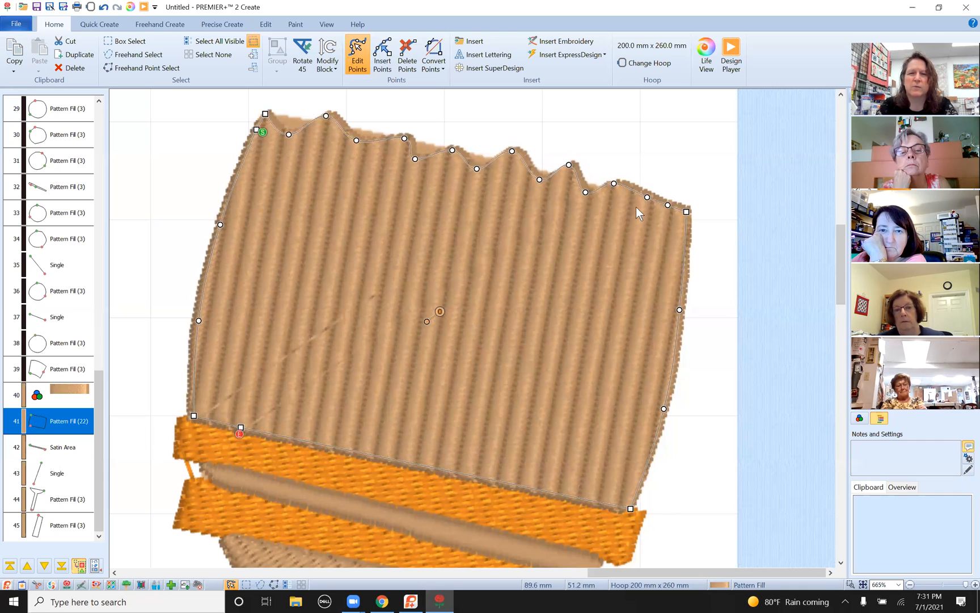
{"action": "left_click_drag", "start_coordinate": [647, 197], "coordinate": [635, 209]}
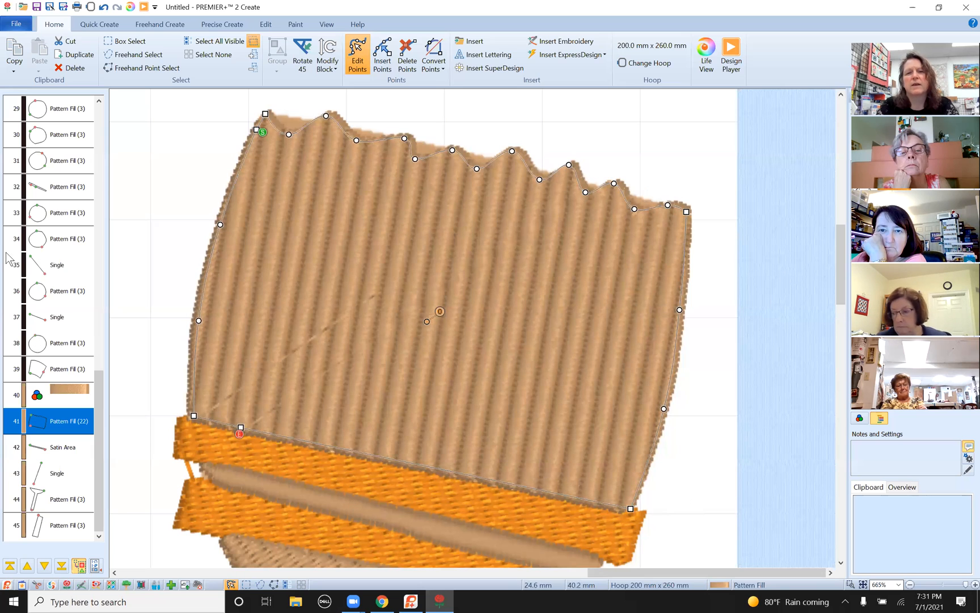
Step: View the whole snowman design to check the jagged broom, show the hat's points and reselect the broom head
{"action": "left_click", "coordinate": [863, 585]}
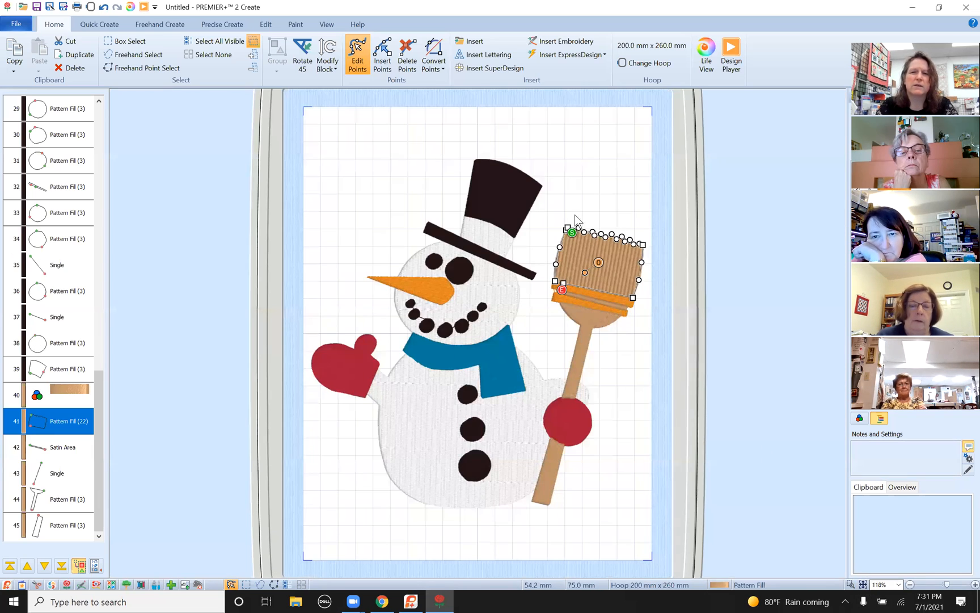
{"action": "left_click", "coordinate": [504, 199]}
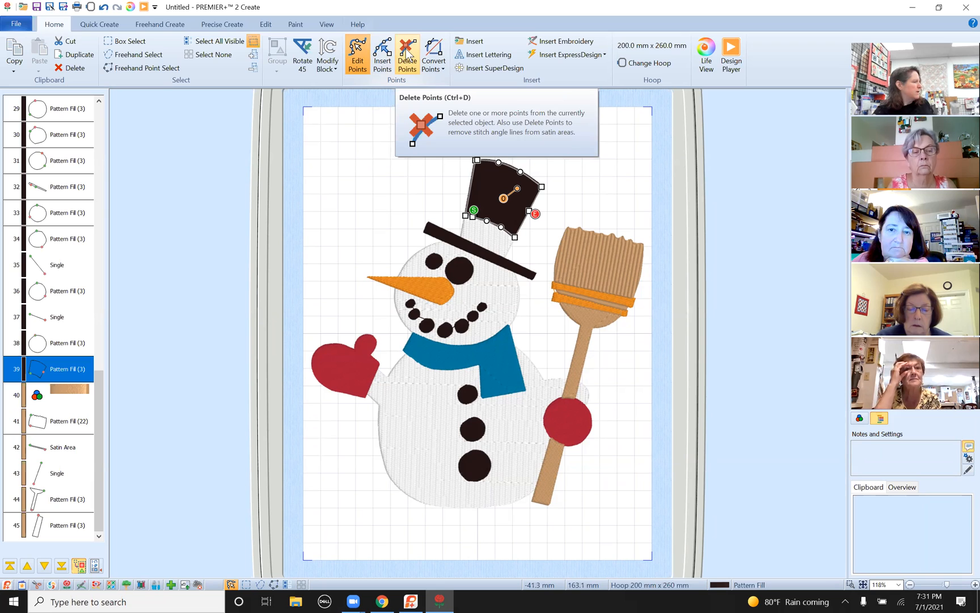
{"action": "left_click", "coordinate": [572, 245]}
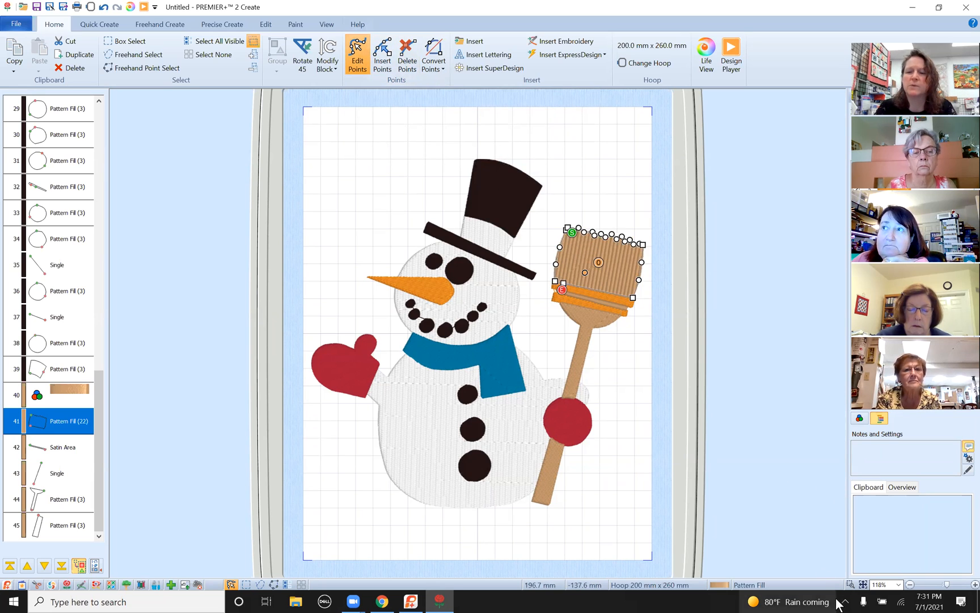
Step: Convert the first two dip points of the broom's bristle edge to corner points and raise the curved peak beside them
{"action": "left_click", "coordinate": [849, 584]}
{"action": "left_click_drag", "start_coordinate": [533, 205], "coordinate": [650, 337]}
{"action": "left_click", "coordinate": [602, 269]}
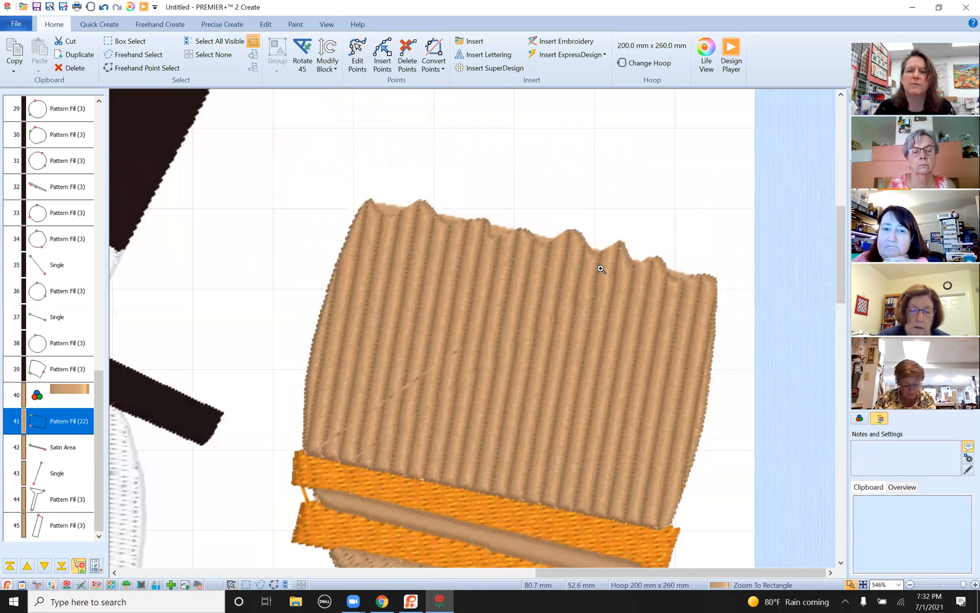
{"action": "right_click", "coordinate": [611, 340]}
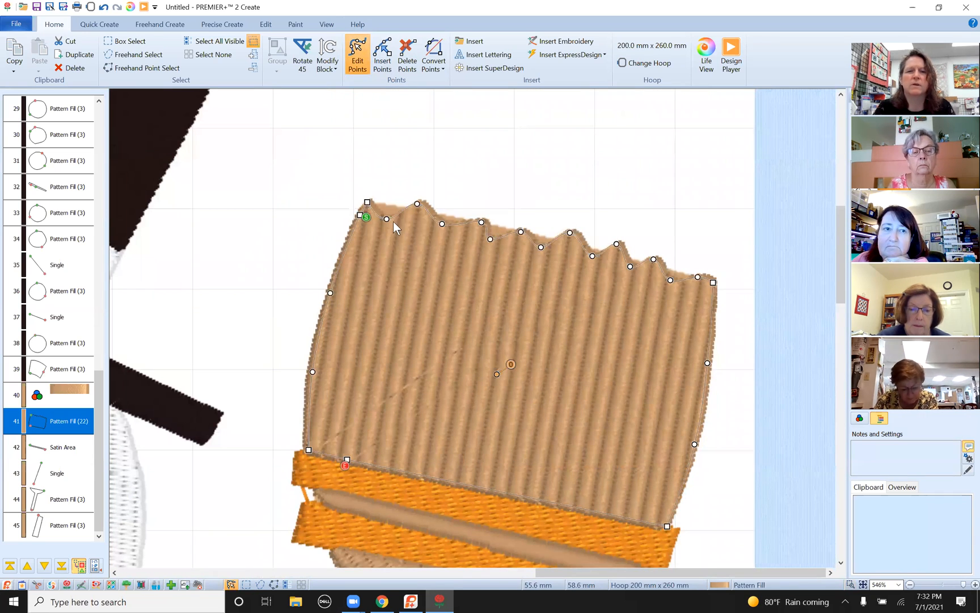
{"action": "right_click", "coordinate": [444, 224]}
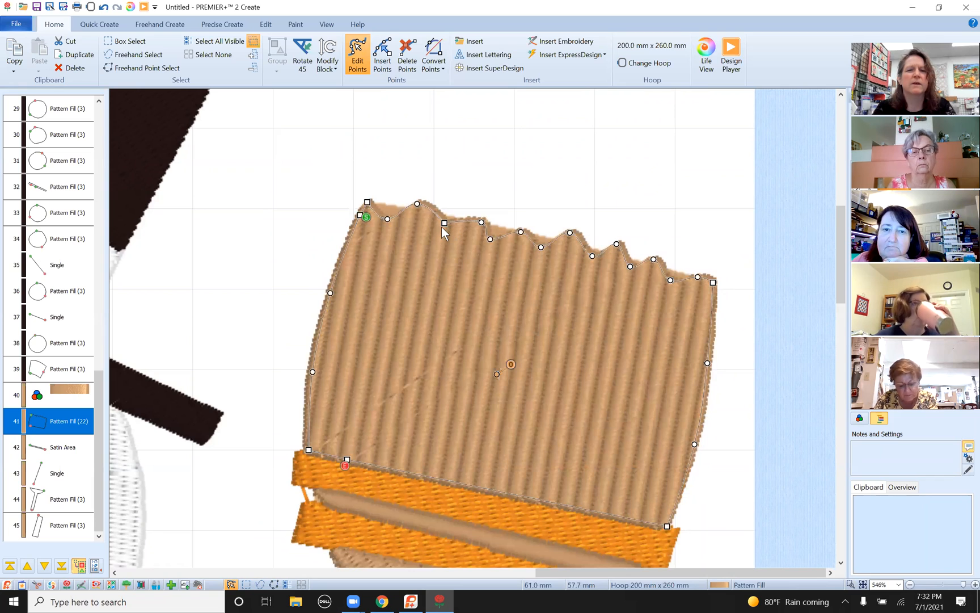
{"action": "right_click", "coordinate": [387, 220]}
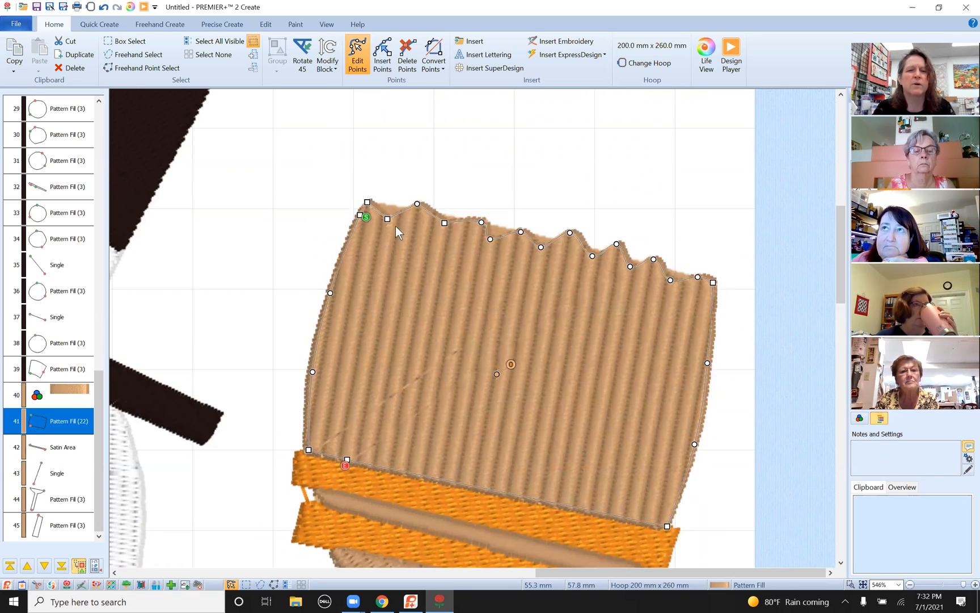
{"action": "right_click", "coordinate": [482, 222]}
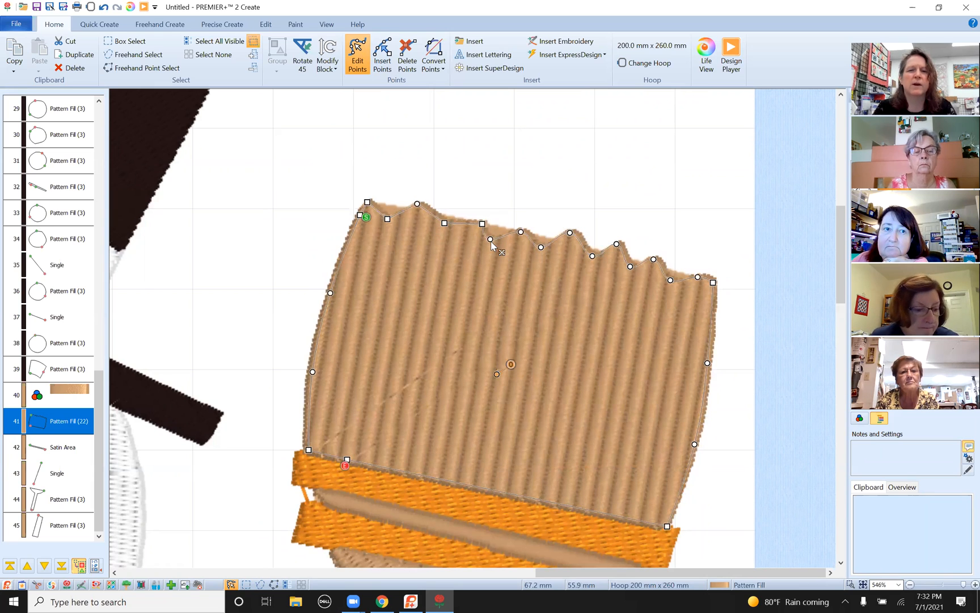
{"action": "right_click", "coordinate": [484, 225]}
{"action": "left_click_drag", "start_coordinate": [483, 224], "coordinate": [475, 219]}
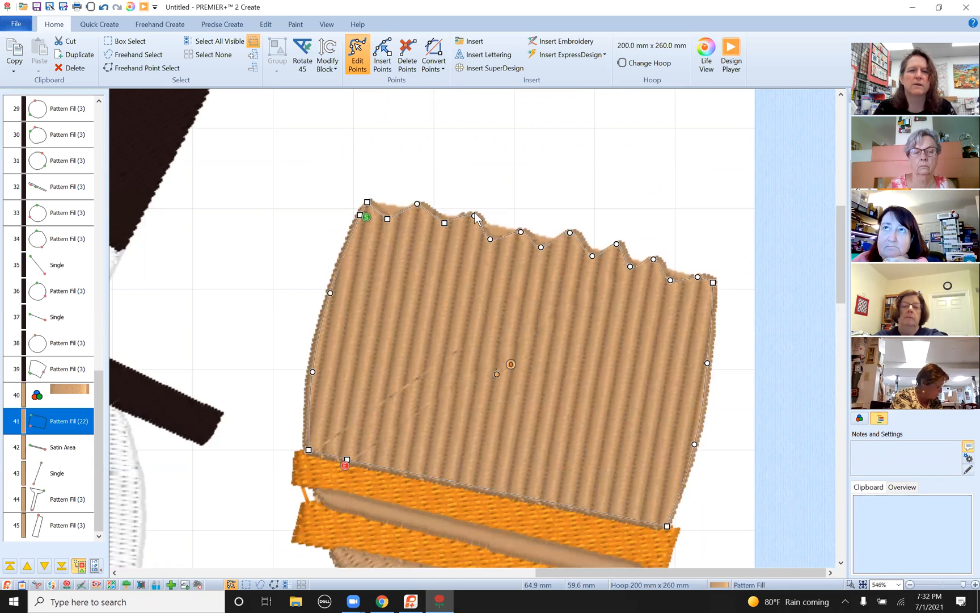
Step: Convert the next four curved points along the broom's bristle edge to corner points and fit the whole design in view
{"action": "right_click", "coordinate": [474, 216]}
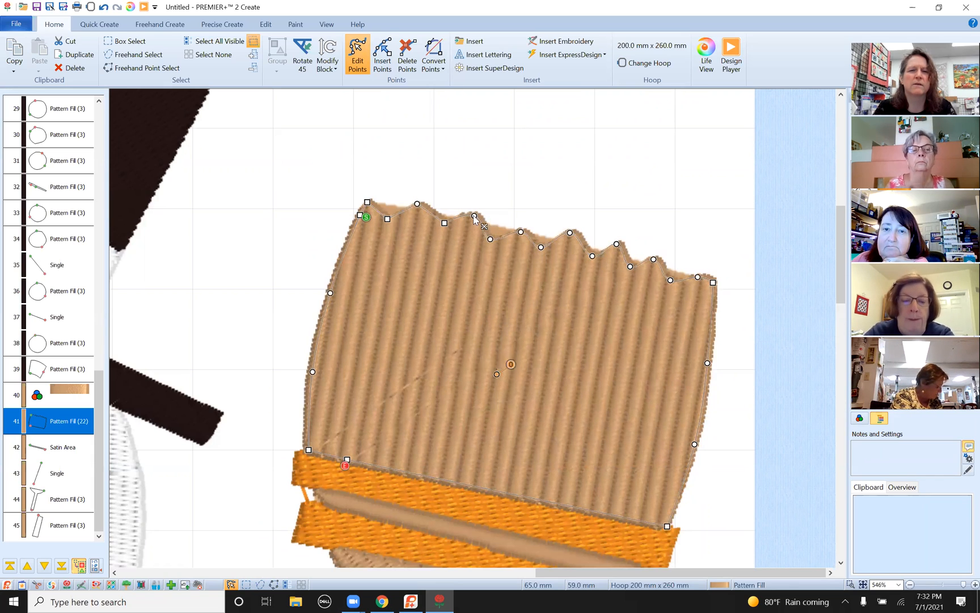
{"action": "right_click", "coordinate": [490, 240]}
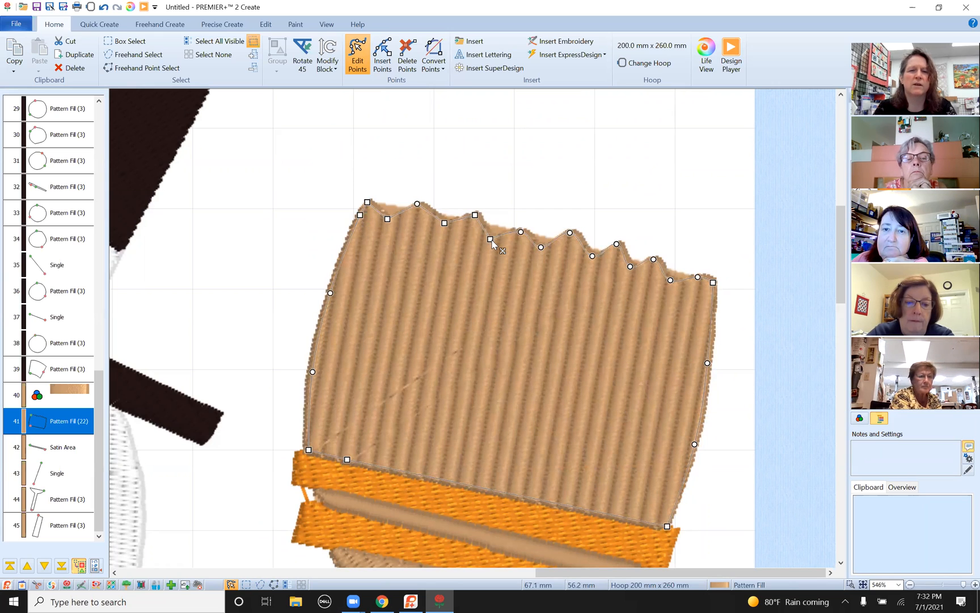
{"action": "right_click", "coordinate": [522, 232]}
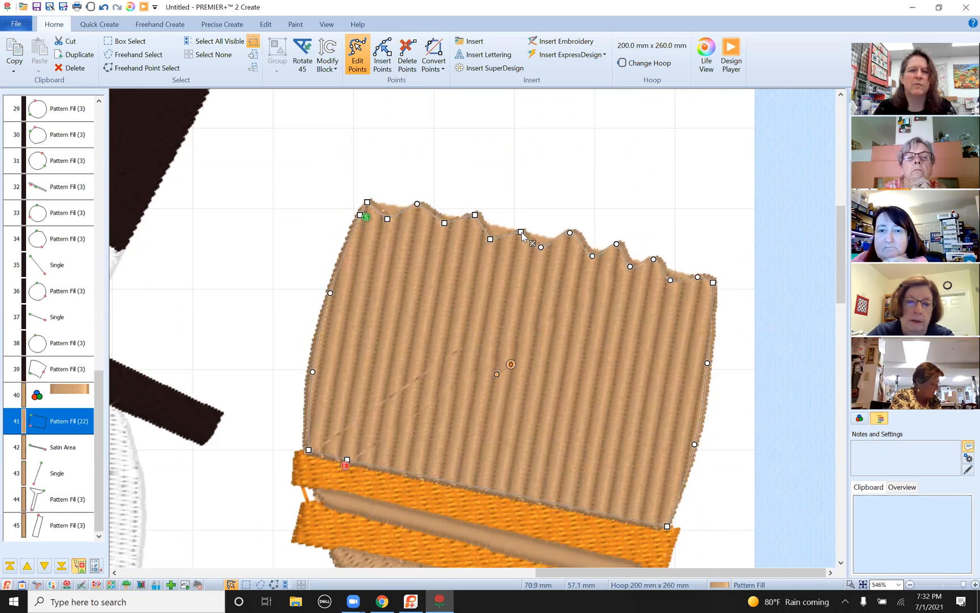
{"action": "right_click", "coordinate": [540, 248]}
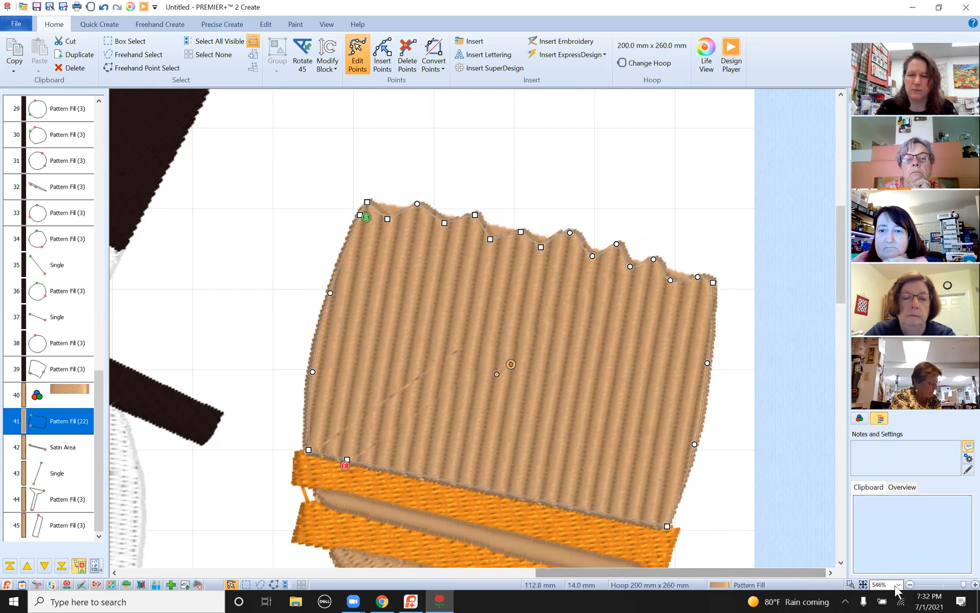
{"action": "left_click", "coordinate": [863, 585]}
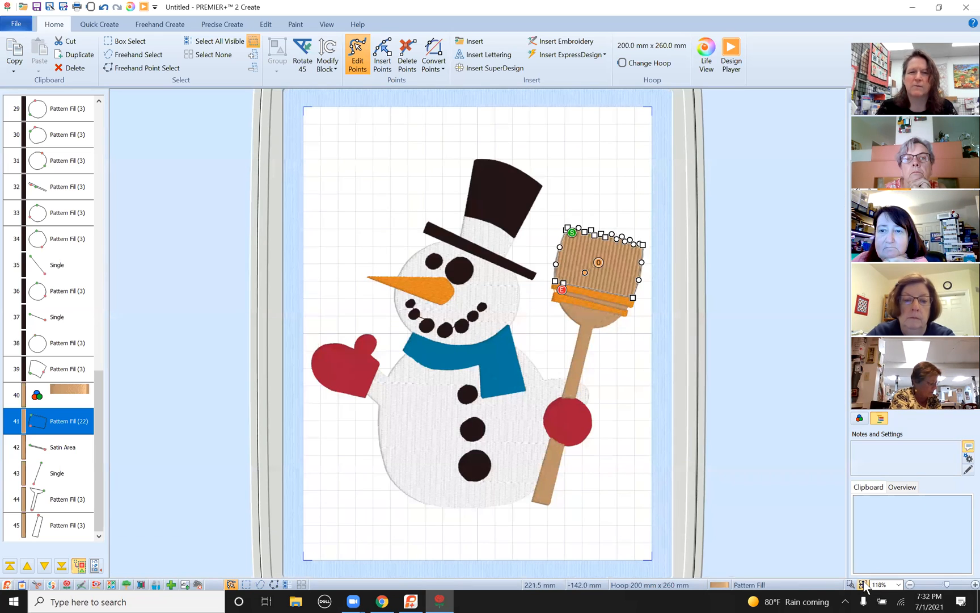
Step: Select the white snowman objects 4 to 10, from their colour entry through the last white pattern fill, and group them
{"action": "left_click", "coordinate": [488, 201]}
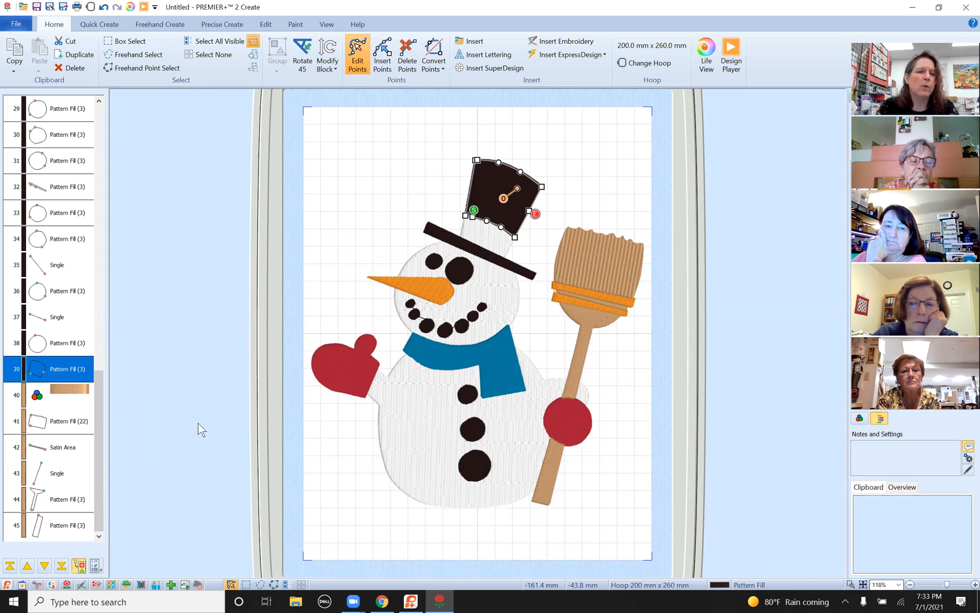
{"action": "left_click_drag", "start_coordinate": [98, 477], "coordinate": [260, 212]}
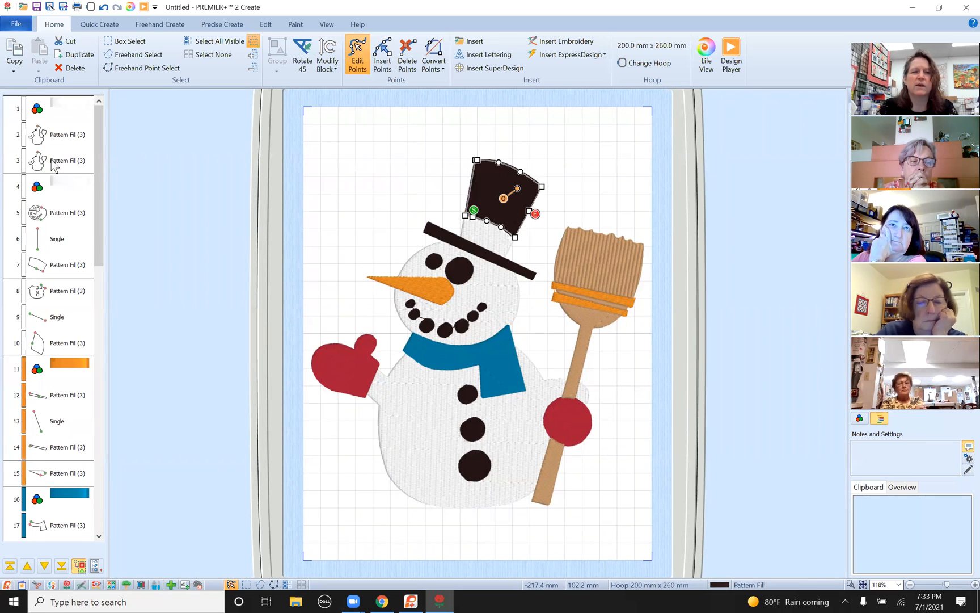
{"action": "left_click", "coordinate": [71, 191]}
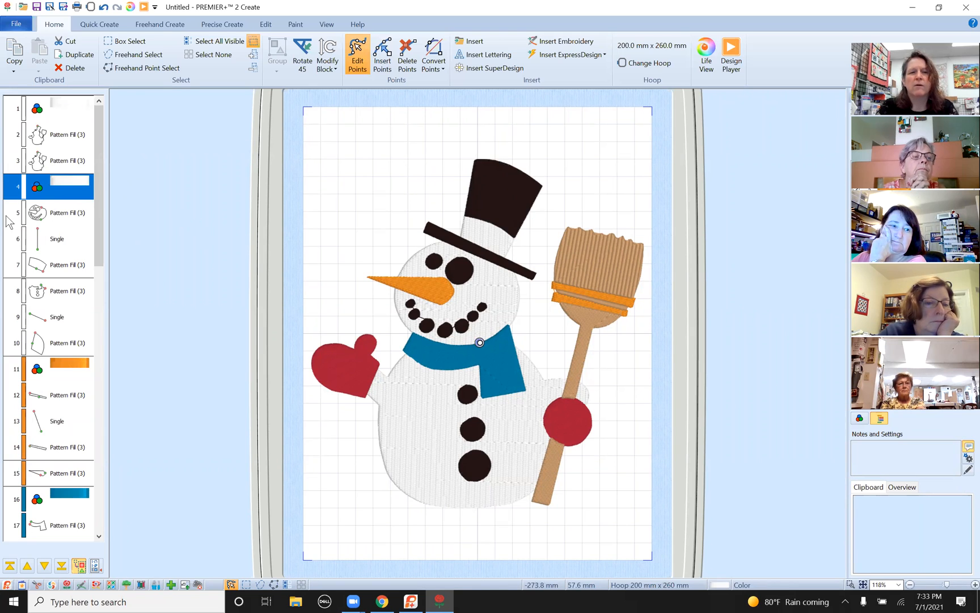
{"action": "left_click", "coordinate": [76, 104]}
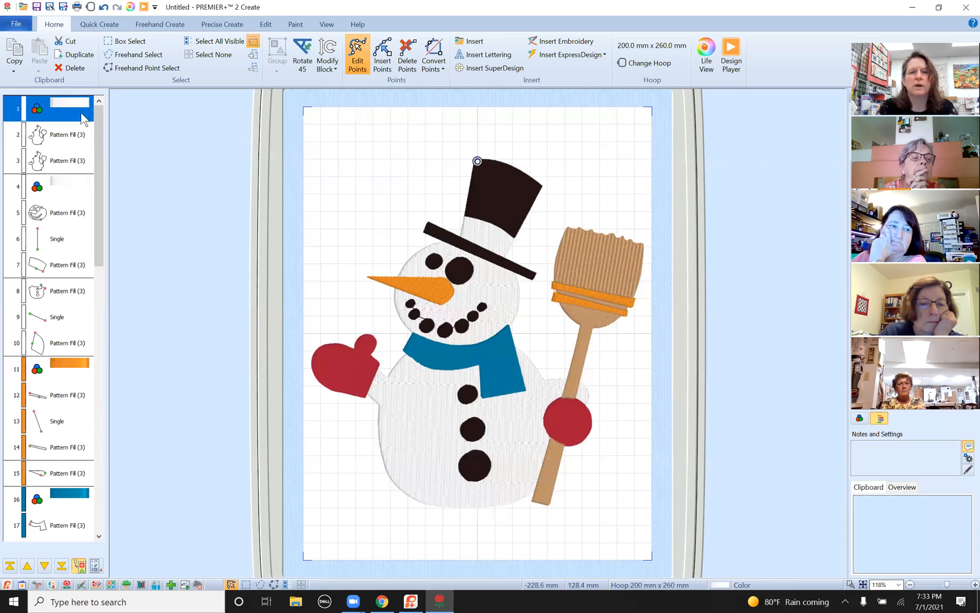
{"action": "left_click", "coordinate": [64, 190]}
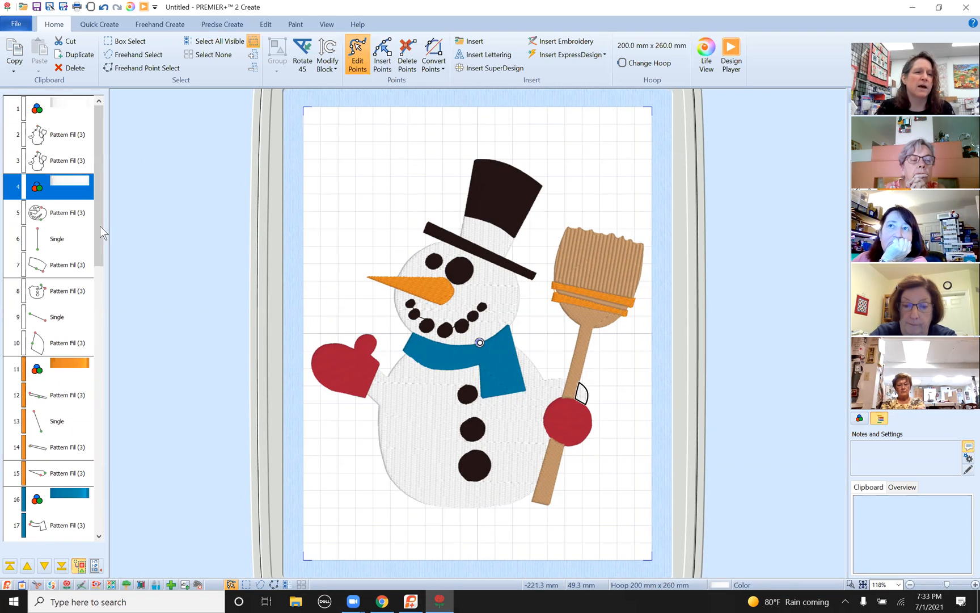
{"action": "left_click", "coordinate": [49, 340], "text": "shift"}
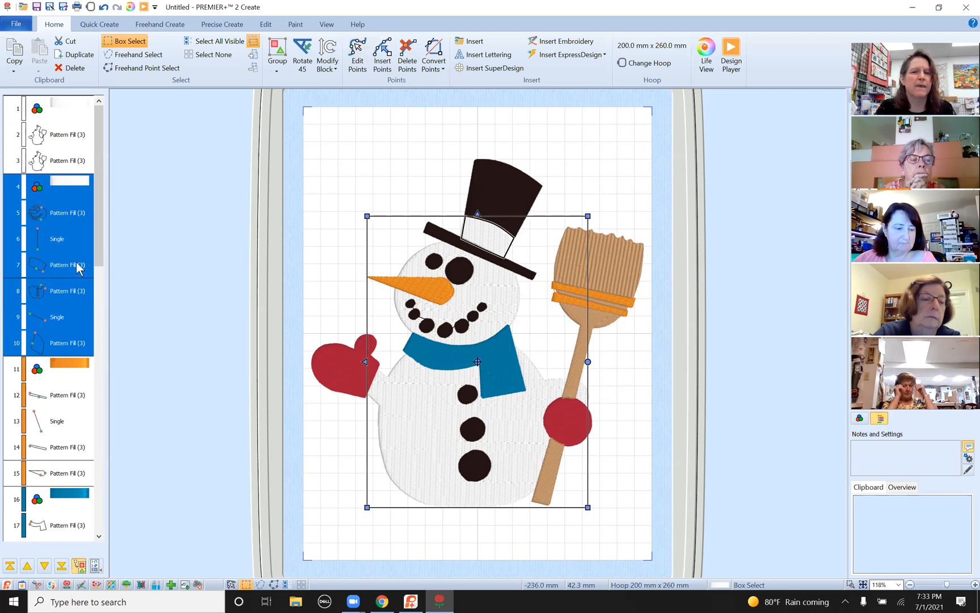
{"action": "right_click", "coordinate": [63, 323]}
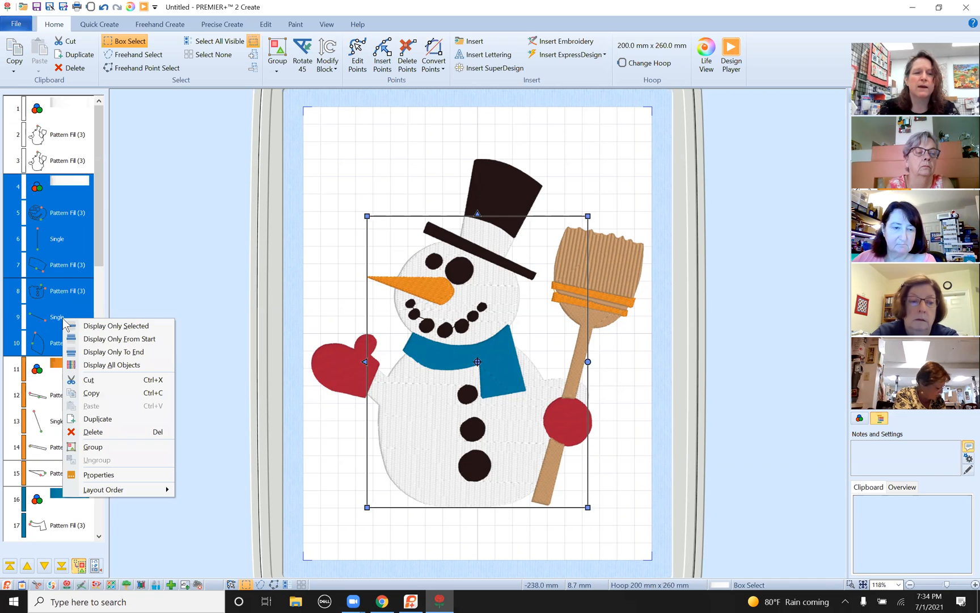
{"action": "left_click", "coordinate": [93, 447]}
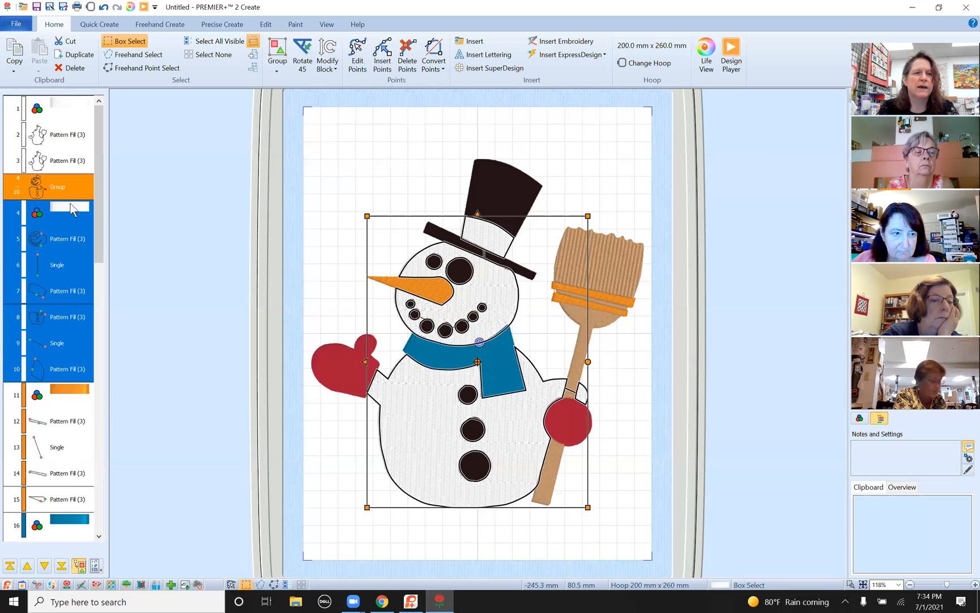
Step: Collapse the snowman group in the object list and expand it again to examine its members
{"action": "left_click", "coordinate": [80, 567]}
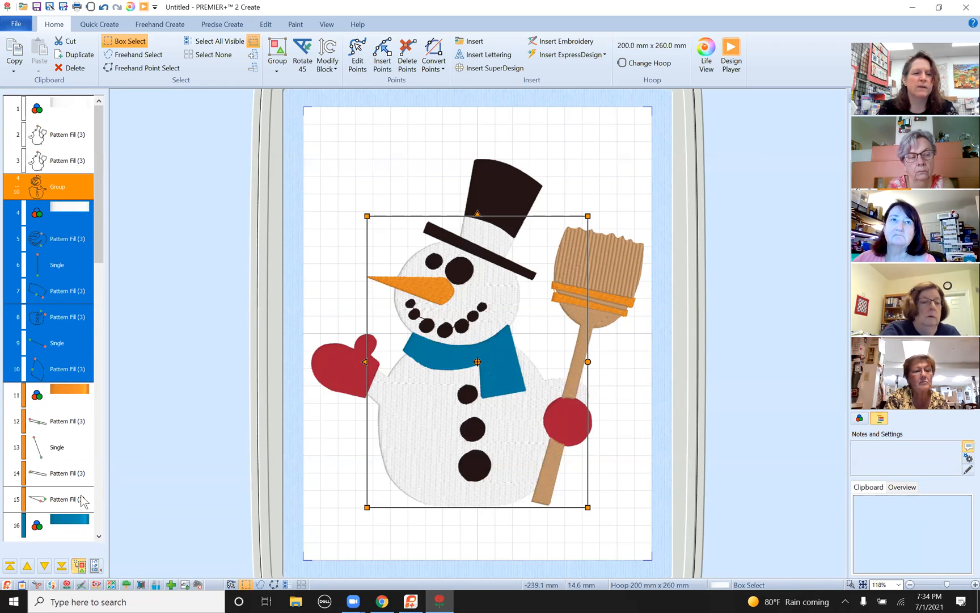
{"action": "left_click", "coordinate": [79, 566]}
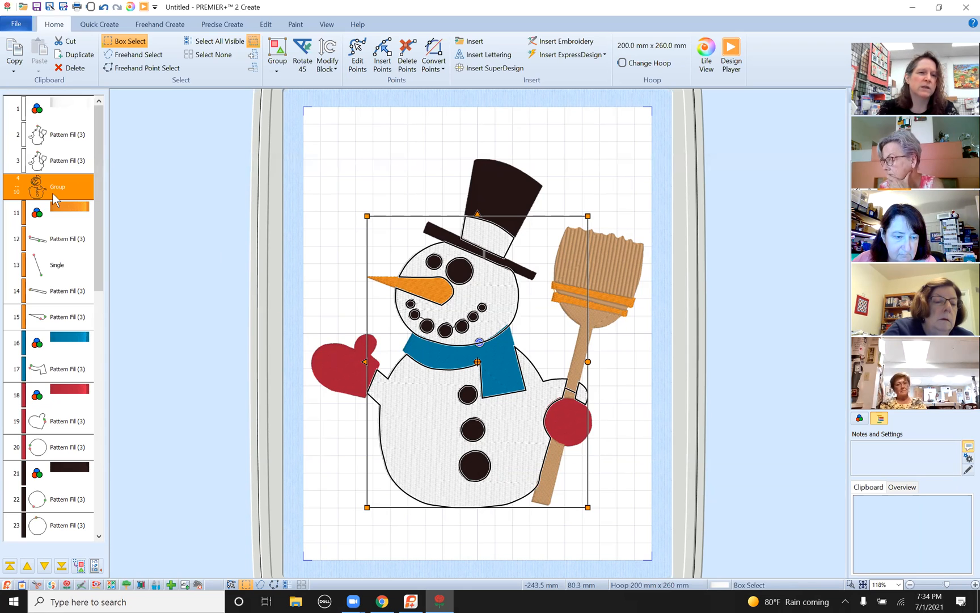
{"action": "left_click", "coordinate": [79, 567]}
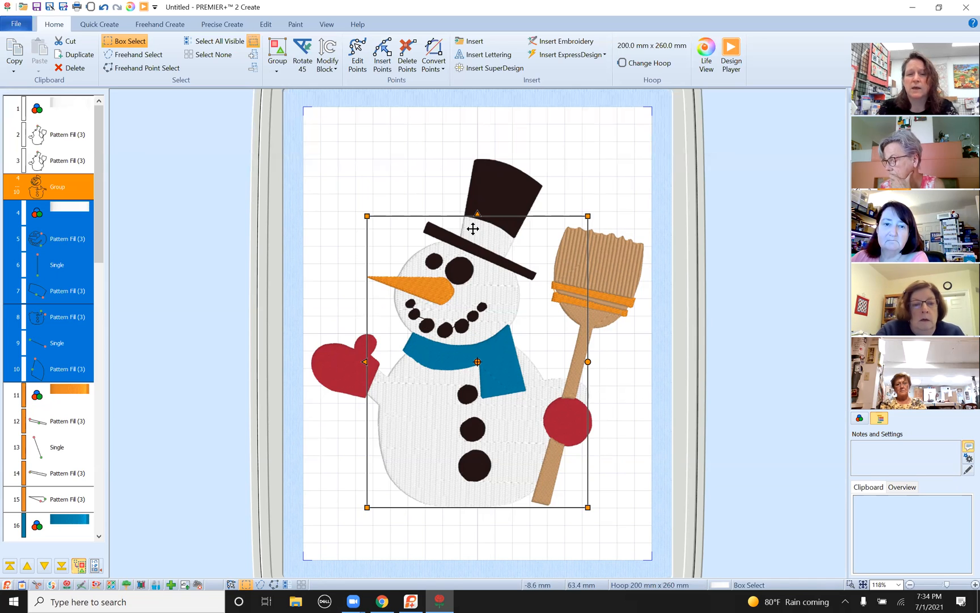
Step: Ungroup the white snowman objects and group the same objects again
{"action": "right_click", "coordinate": [58, 314]}
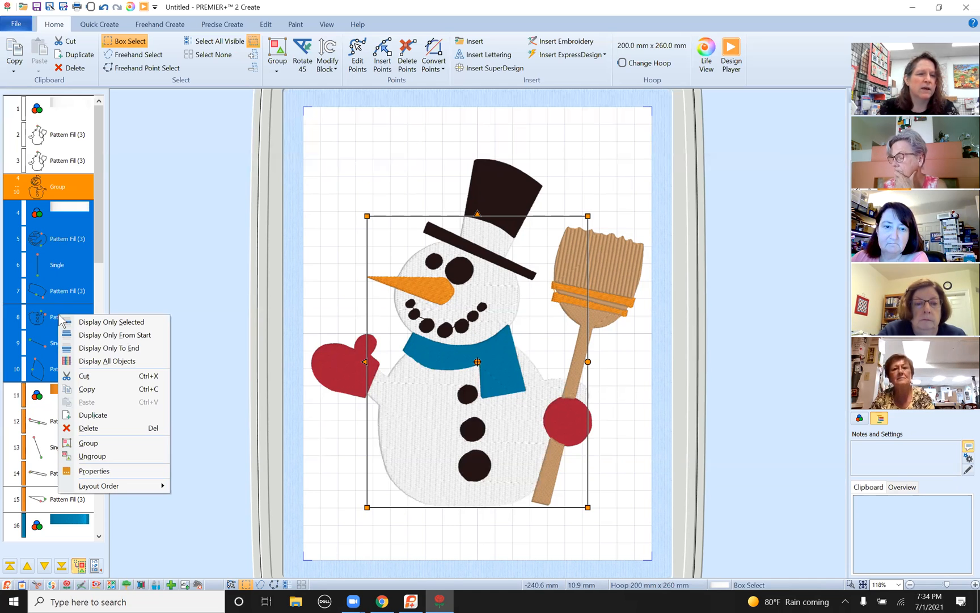
{"action": "left_click", "coordinate": [93, 456]}
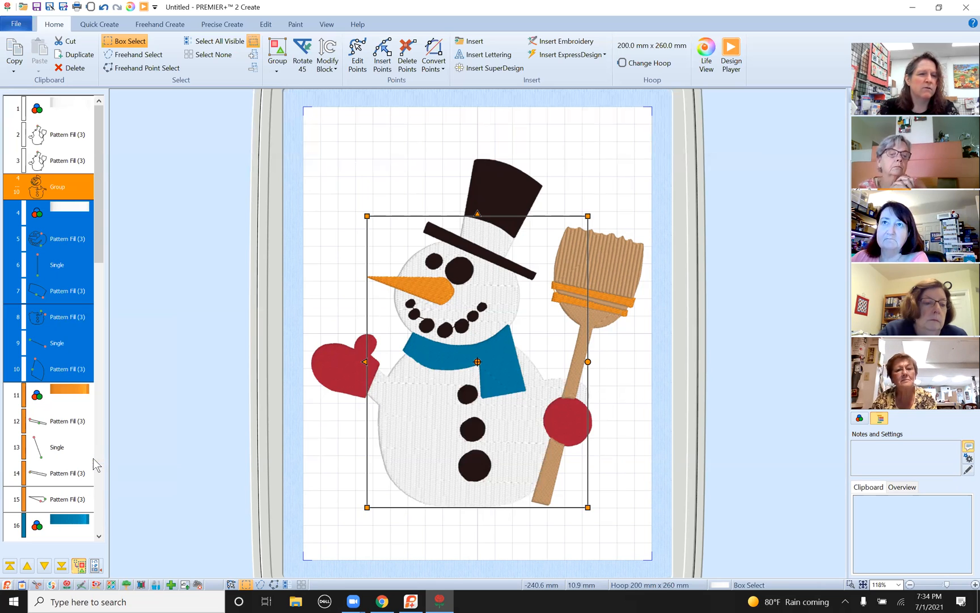
{"action": "right_click", "coordinate": [75, 316]}
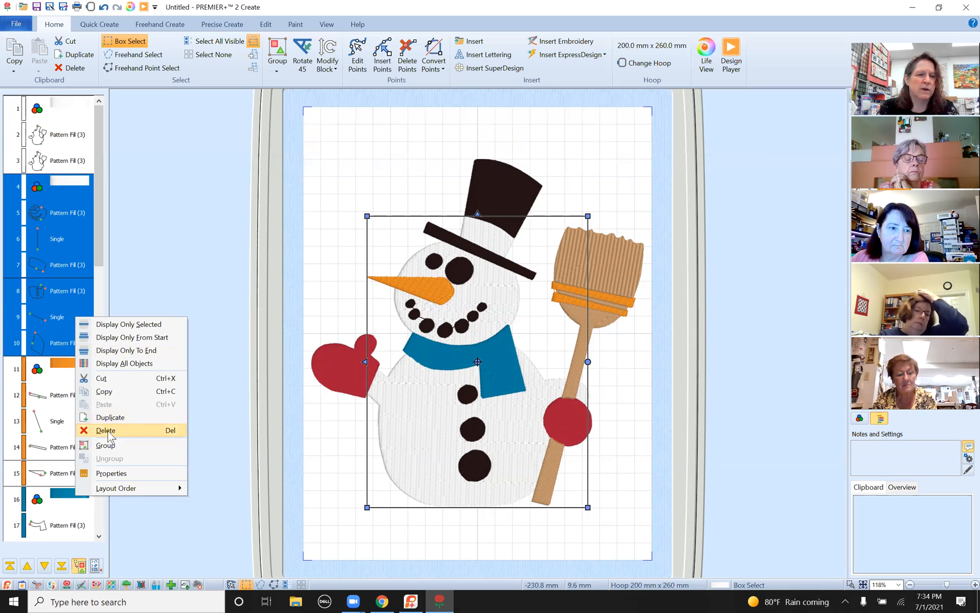
{"action": "left_click", "coordinate": [106, 445]}
Step: Try fill pattern 239 from Waves 1 on the grouped snowman areas, and apply pattern 252 from Waves 2 instead
{"action": "right_click", "coordinate": [70, 267]}
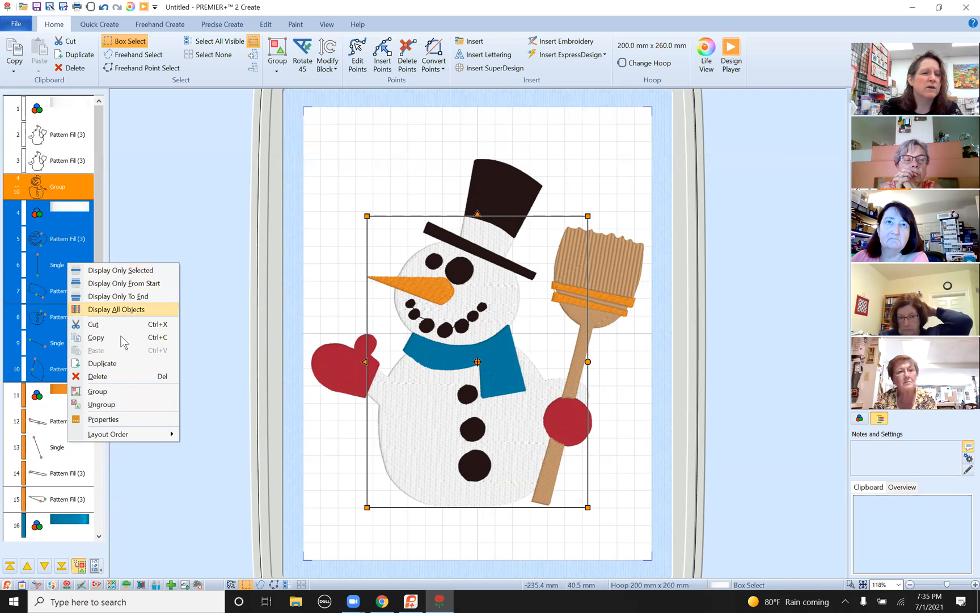
{"action": "left_click", "coordinate": [104, 419]}
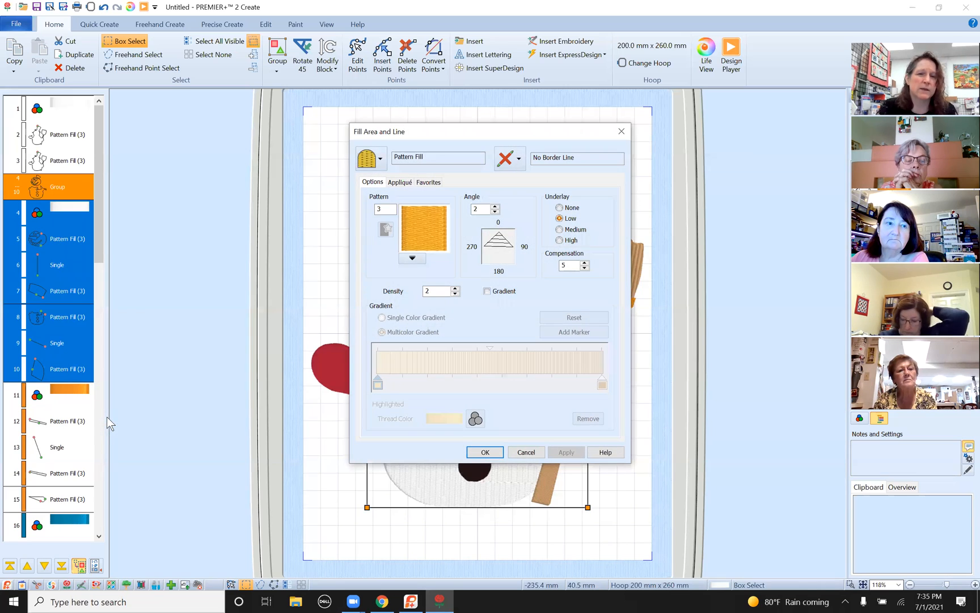
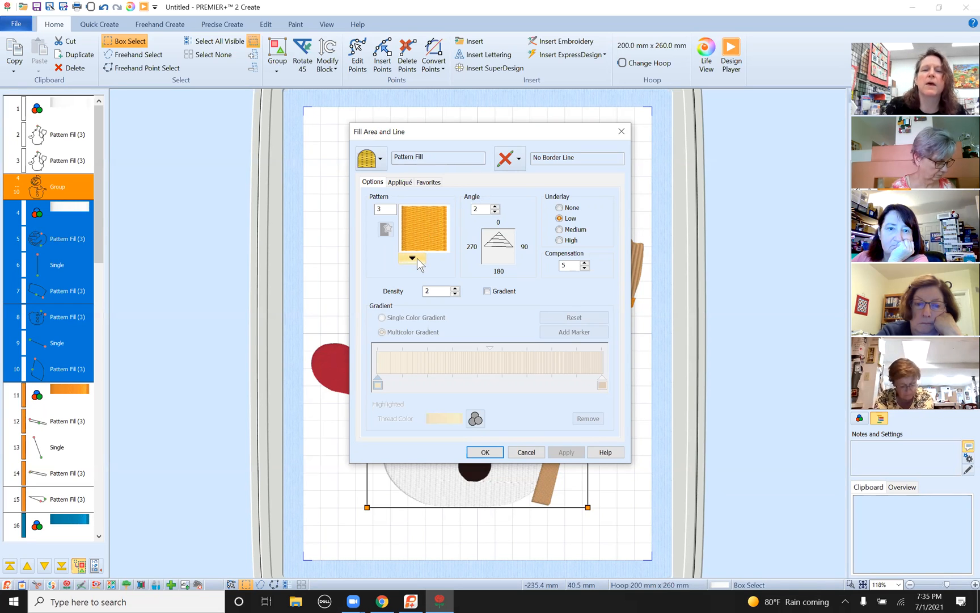
{"action": "left_click", "coordinate": [417, 258]}
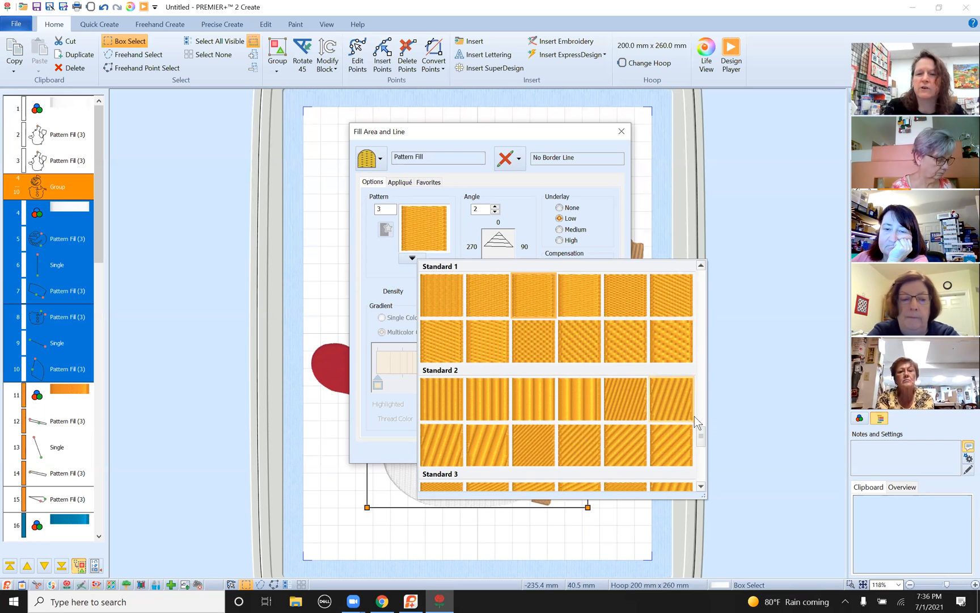
{"action": "left_click_drag", "start_coordinate": [704, 438], "coordinate": [707, 464]}
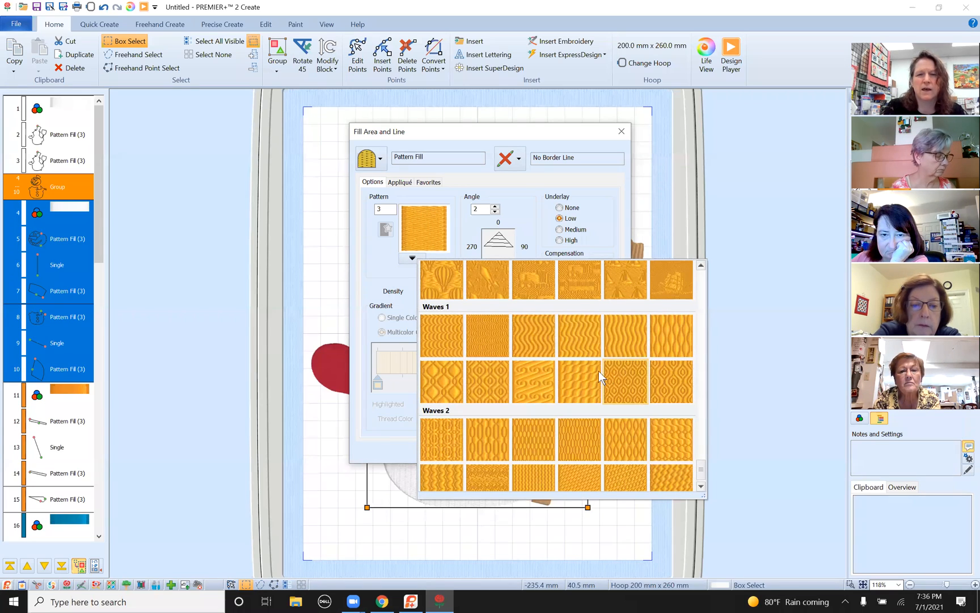
{"action": "left_click", "coordinate": [627, 381]}
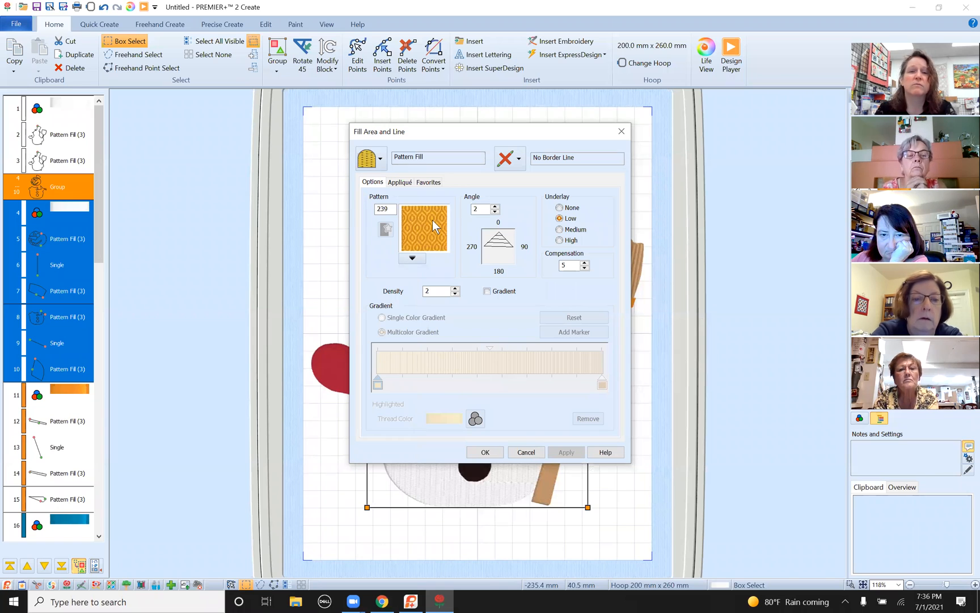
{"action": "left_click", "coordinate": [411, 258]}
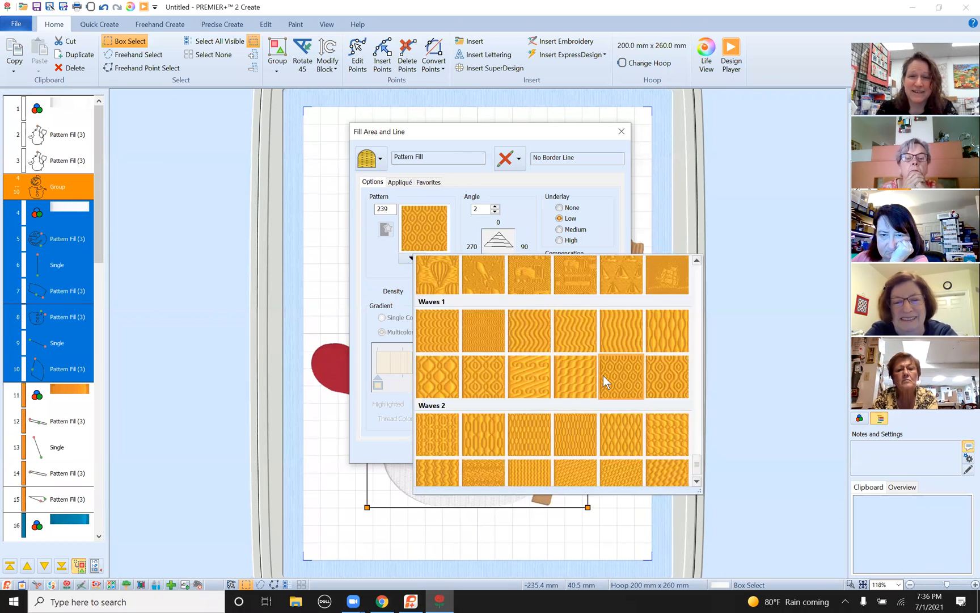
{"action": "scroll", "coordinate": [576, 433], "scroll_direction": "down", "scroll_amount": 1}
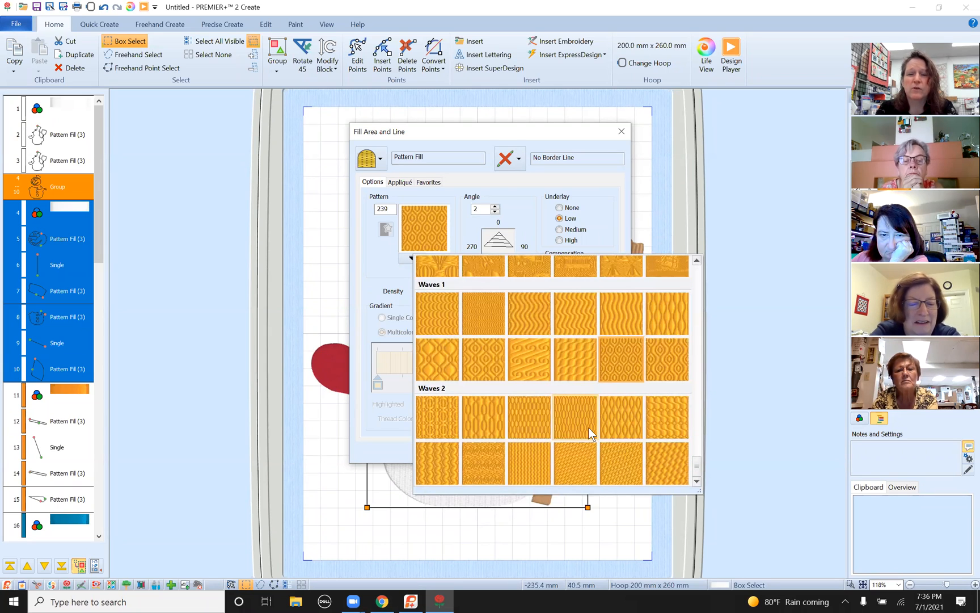
{"action": "left_click", "coordinate": [674, 462]}
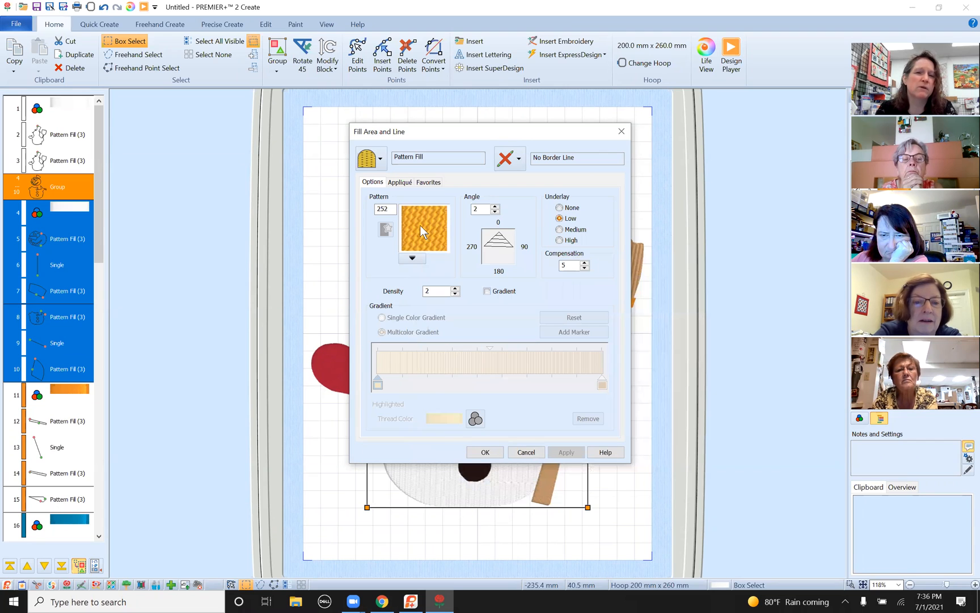
{"action": "left_click", "coordinate": [484, 451]}
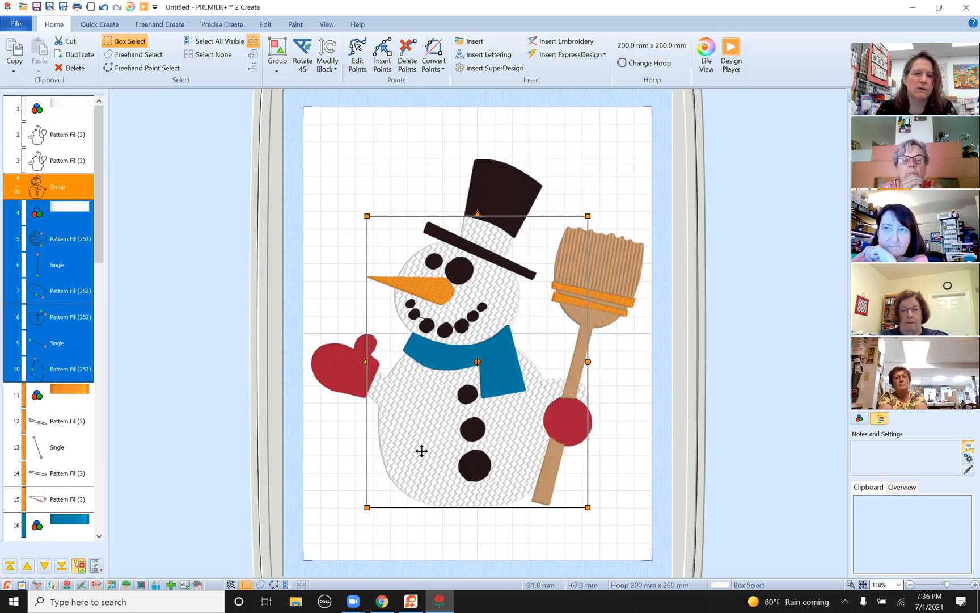
Step: Reselect the snowman group and set its pattern fill angle to 15
{"action": "left_click", "coordinate": [214, 313]}
{"action": "left_click", "coordinate": [419, 415]}
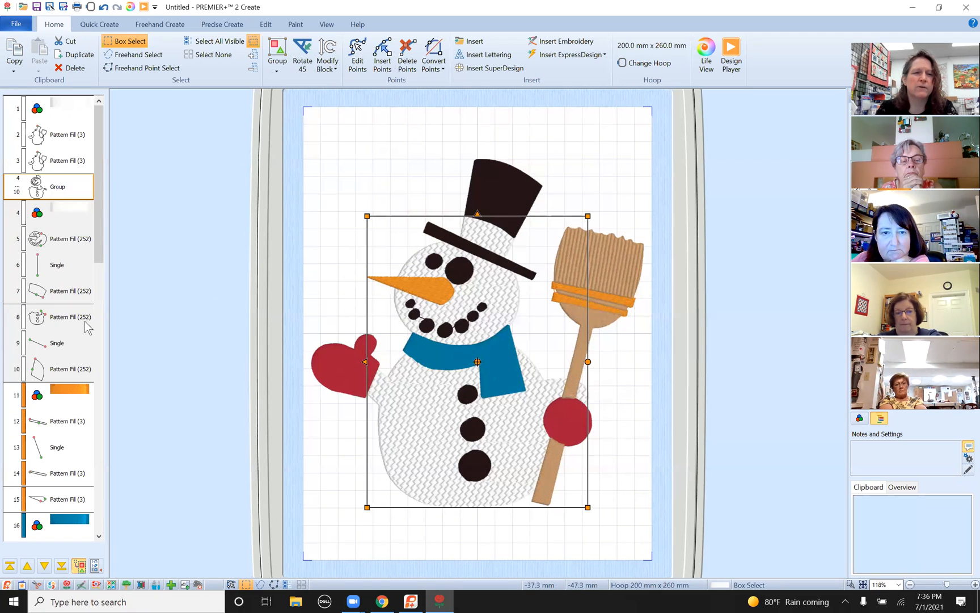
{"action": "right_click", "coordinate": [64, 242]}
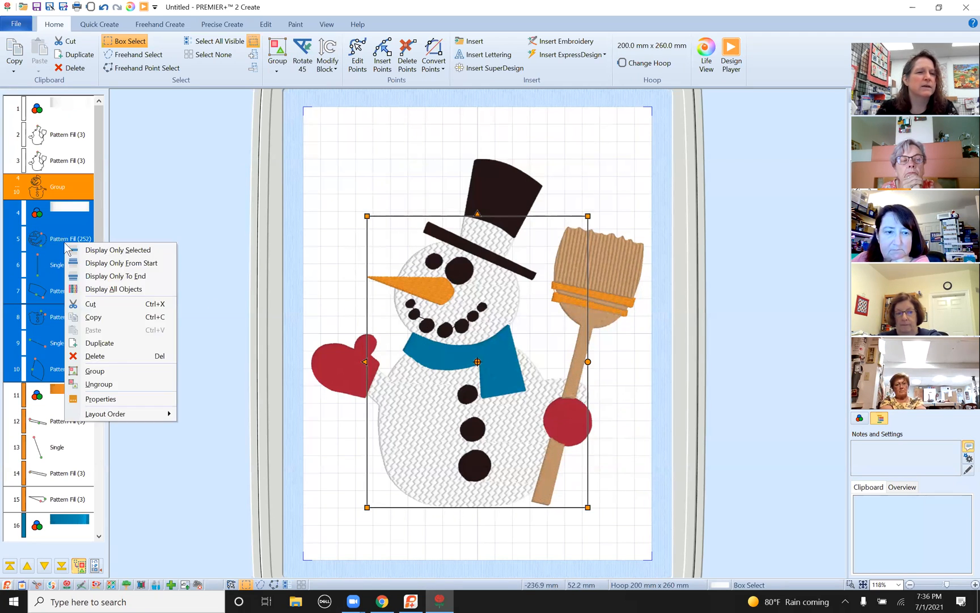
{"action": "left_click", "coordinate": [108, 397]}
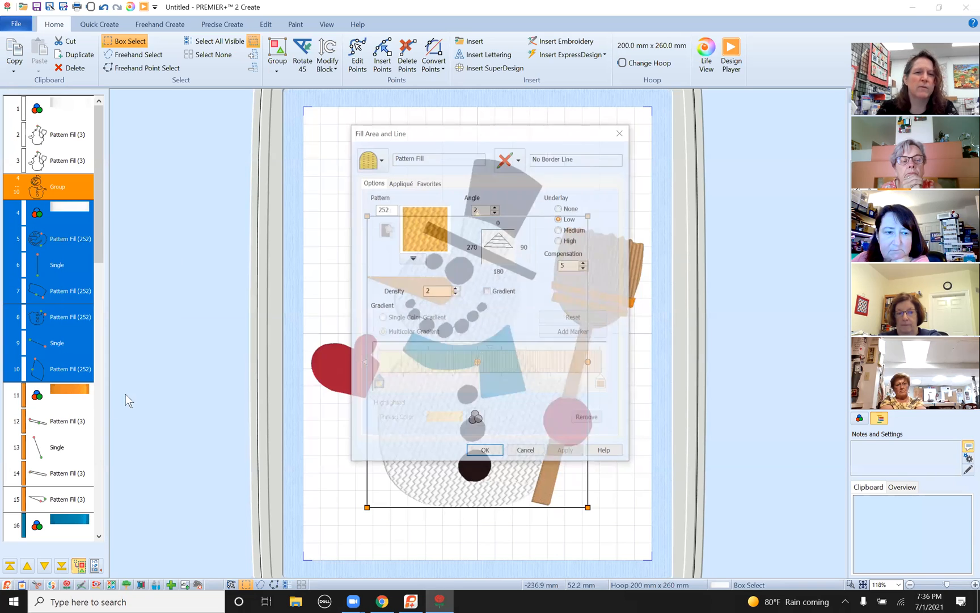
{"action": "left_click", "coordinate": [494, 207]}
{"action": "left_click", "coordinate": [494, 207]}
{"action": "left_click", "coordinate": [495, 207]}
{"action": "left_click", "coordinate": [495, 206]}
{"action": "left_click", "coordinate": [495, 206]}
{"action": "left_click", "coordinate": [495, 206]}
{"action": "left_click", "coordinate": [496, 206]}
{"action": "left_click", "coordinate": [496, 206]}
{"action": "left_click", "coordinate": [495, 206]}
{"action": "left_click", "coordinate": [496, 206]}
{"action": "left_click", "coordinate": [495, 207]}
{"action": "left_click", "coordinate": [495, 206]}
{"action": "left_click", "coordinate": [496, 207]}
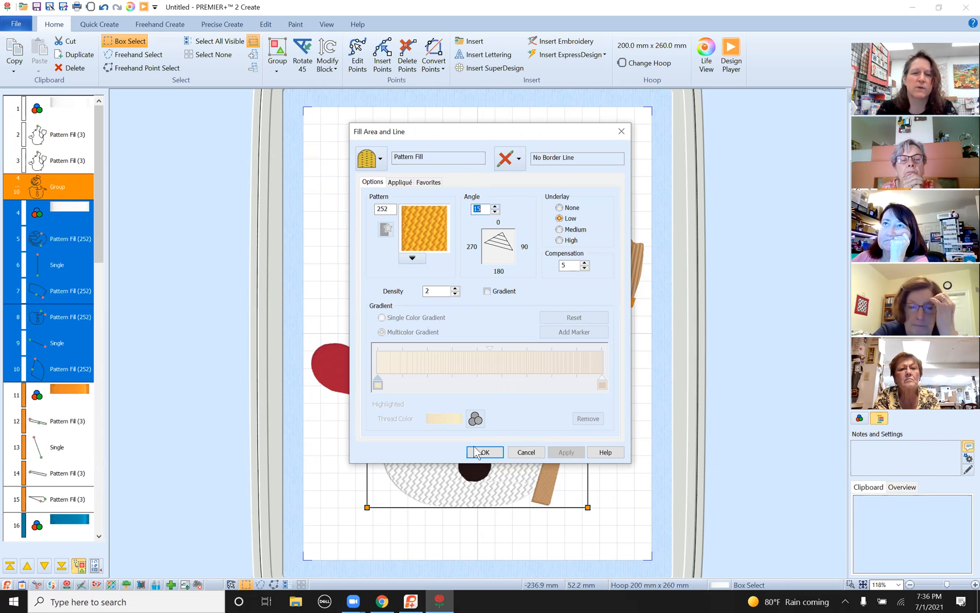
{"action": "left_click", "coordinate": [486, 452]}
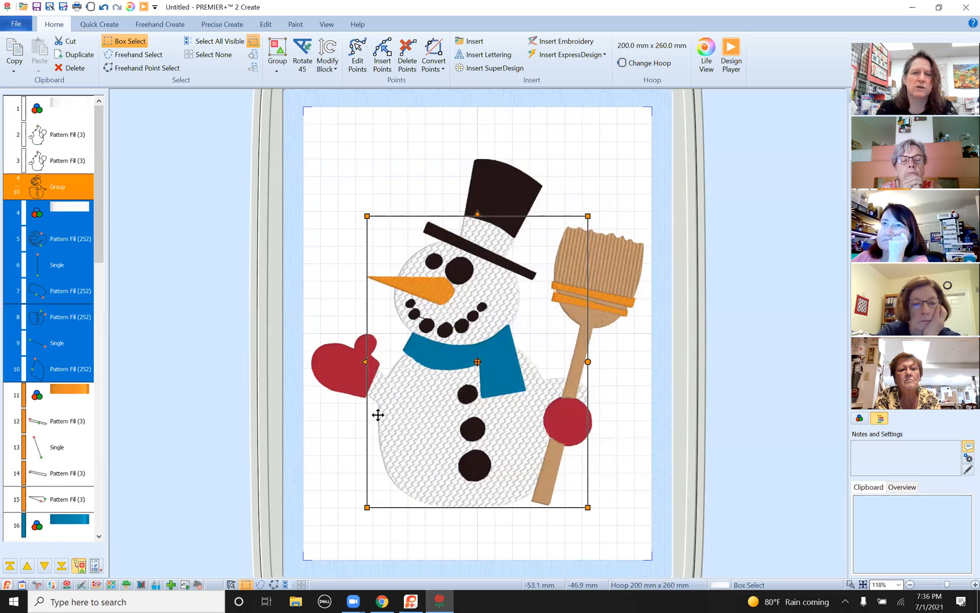
Step: Ungroup the white snowman objects and open the large body fill for point editing
{"action": "right_click", "coordinate": [54, 296]}
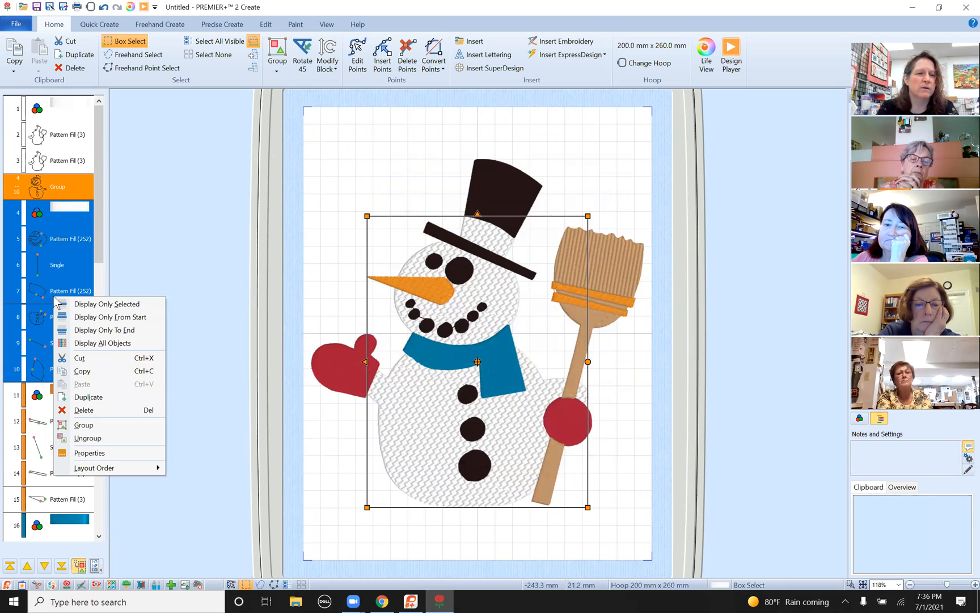
{"action": "left_click", "coordinate": [88, 437]}
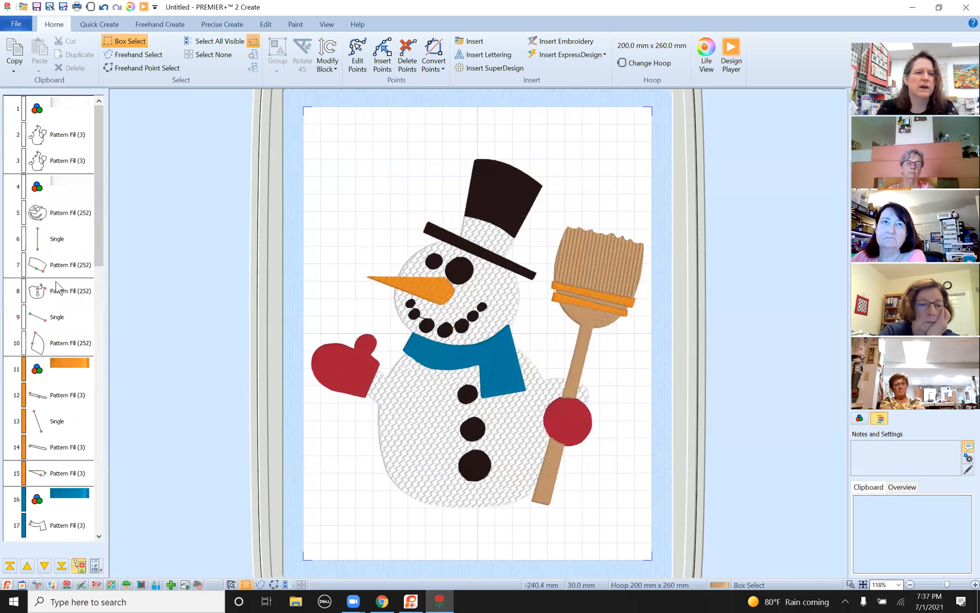
{"action": "left_click", "coordinate": [65, 290]}
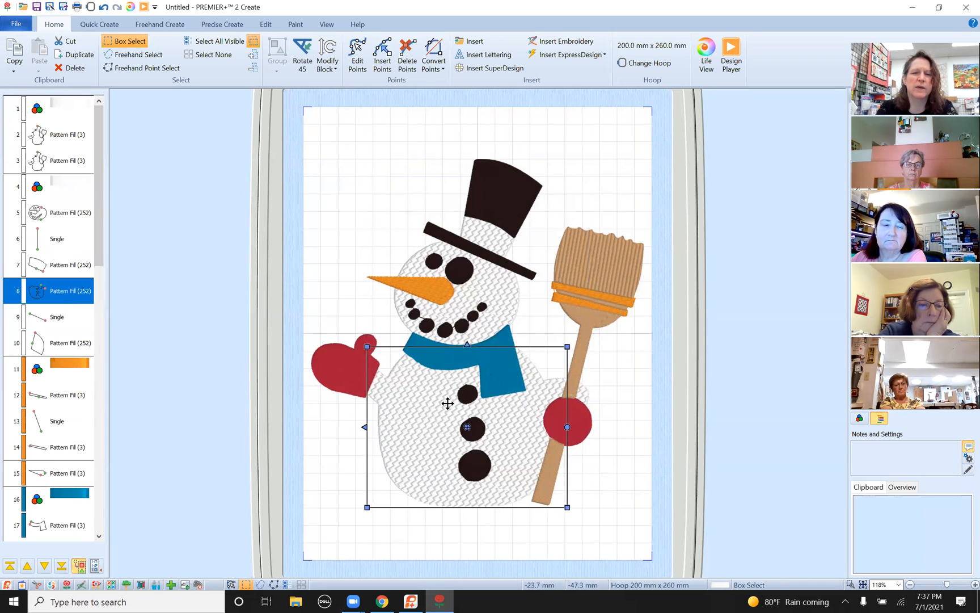
{"action": "left_click", "coordinate": [849, 585]}
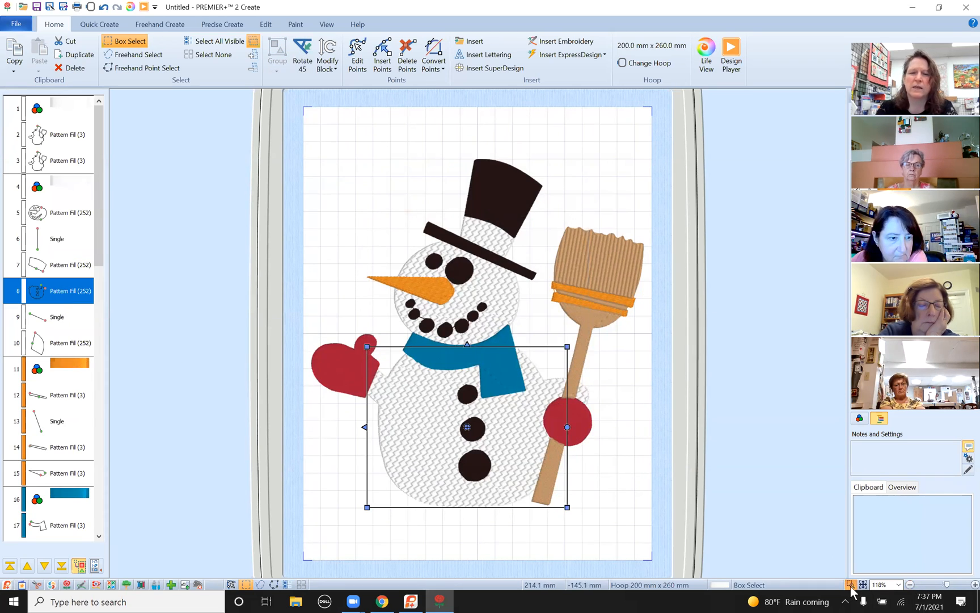
{"action": "left_click_drag", "start_coordinate": [354, 318], "coordinate": [608, 526]}
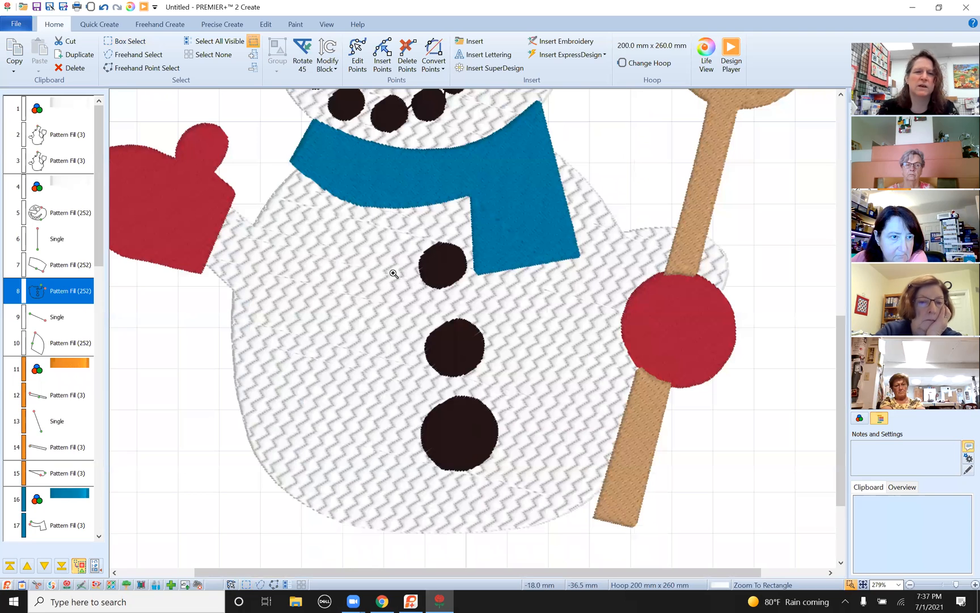
{"action": "right_click", "coordinate": [260, 121]}
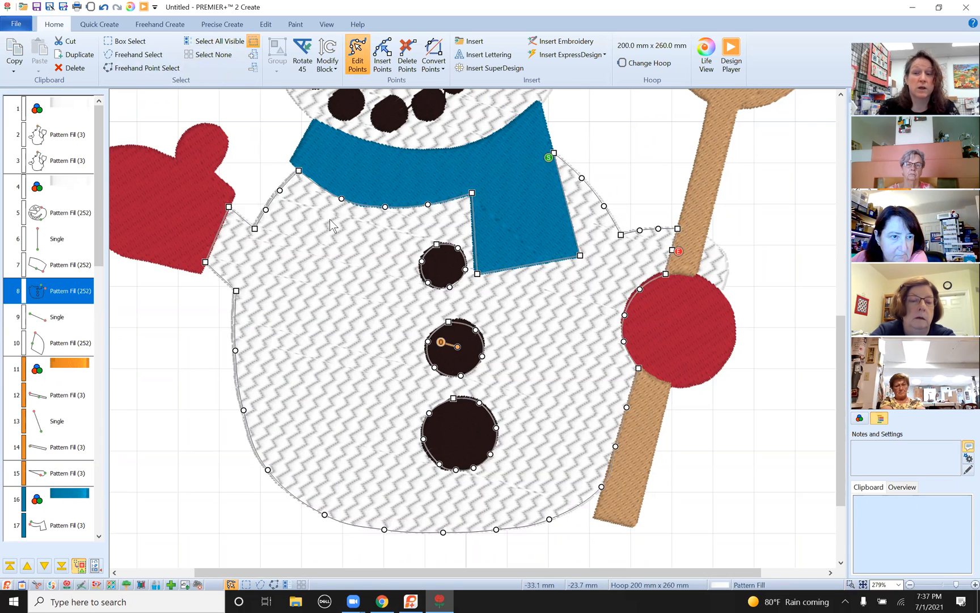
Step: Try moving the whole body fill toward the raised mitten, undo the move and deselect the body
{"action": "left_click", "coordinate": [130, 44]}
{"action": "left_click_drag", "start_coordinate": [367, 317], "coordinate": [214, 373]}
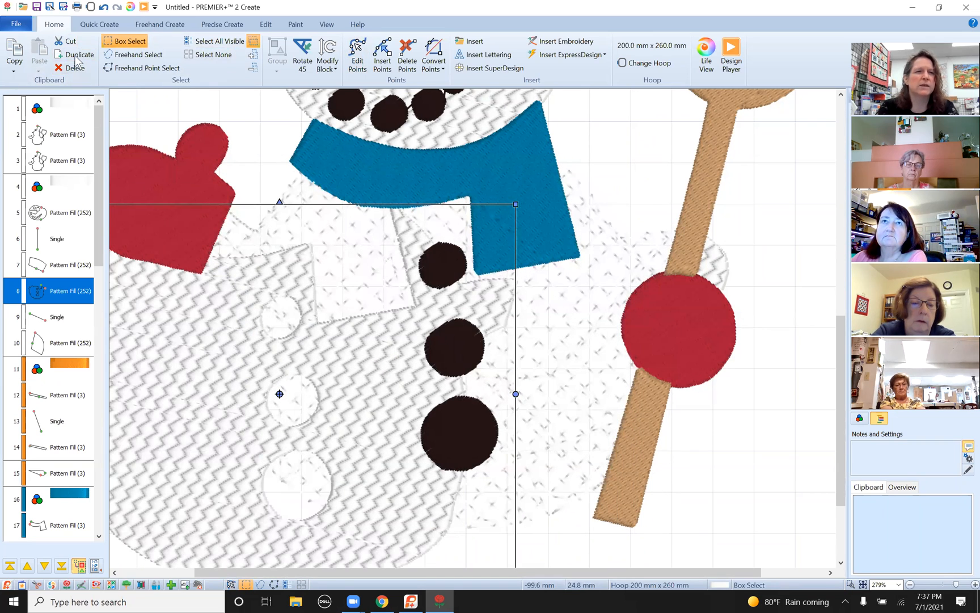
{"action": "left_click", "coordinate": [104, 13]}
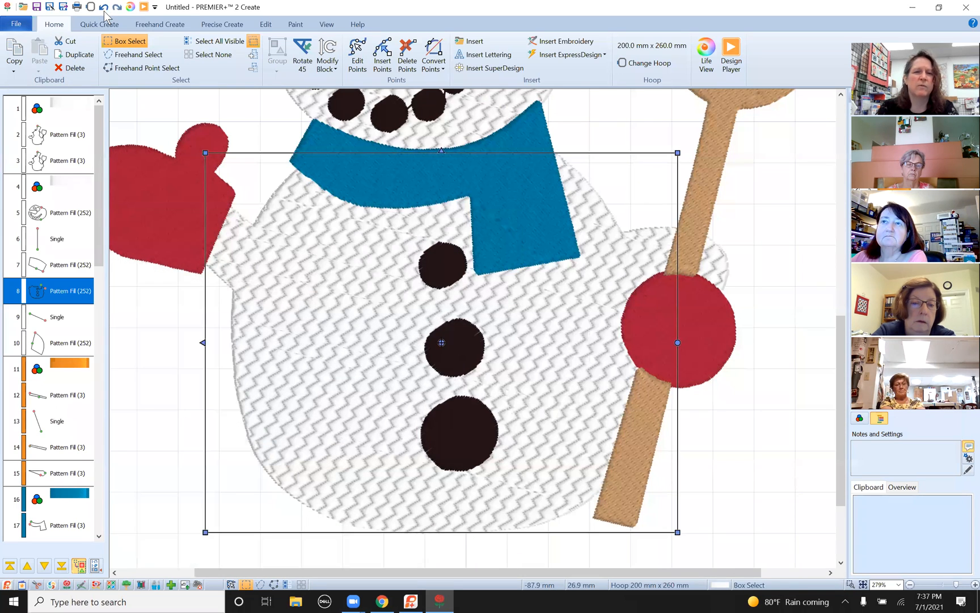
{"action": "left_click", "coordinate": [209, 356]}
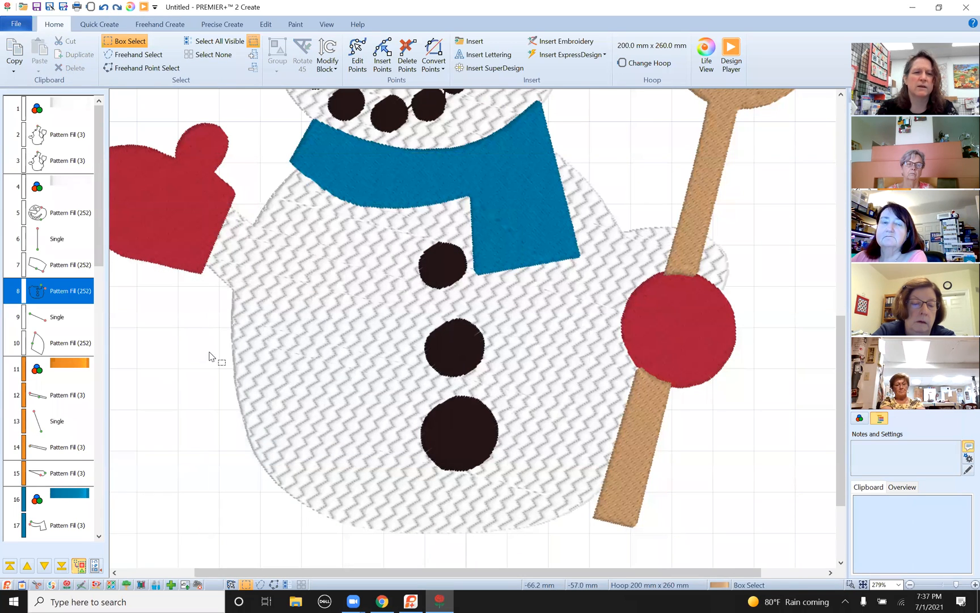
Step: Reopen the body fill for point editing and move its pattern angle line beside the middle button, turned to about 170 degrees
{"action": "right_click", "coordinate": [290, 326]}
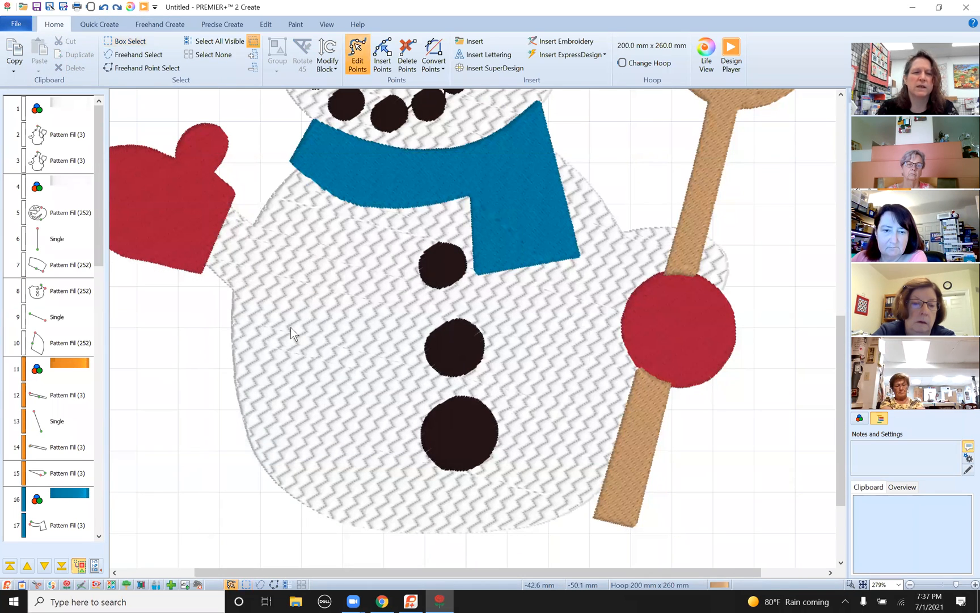
{"action": "left_click", "coordinate": [307, 301]}
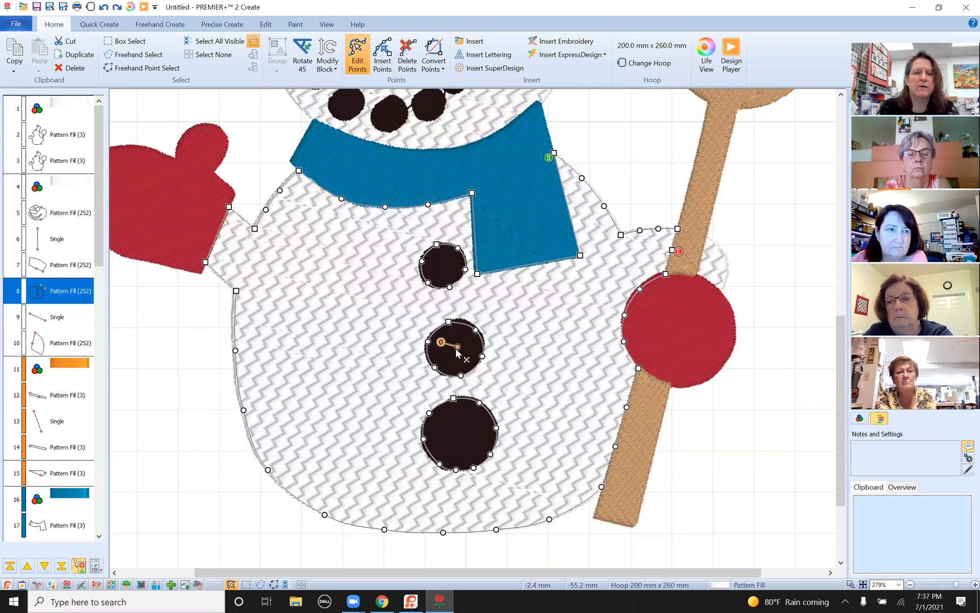
{"action": "left_click_drag", "start_coordinate": [458, 348], "coordinate": [341, 331]}
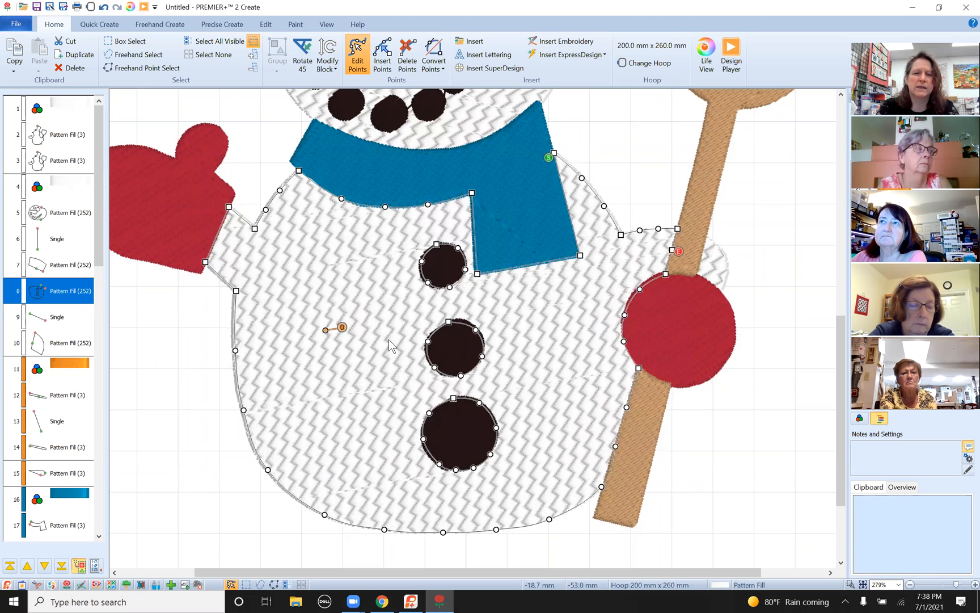
Step: Change the body's pattern fill to face pattern 145 and apply it
{"action": "right_click", "coordinate": [351, 334]}
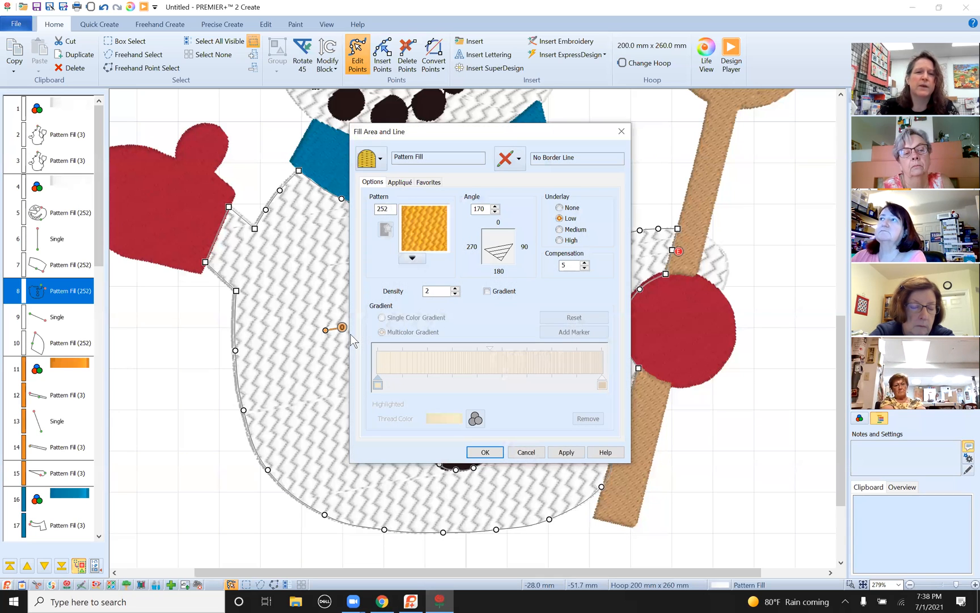
{"action": "left_click", "coordinate": [412, 258]}
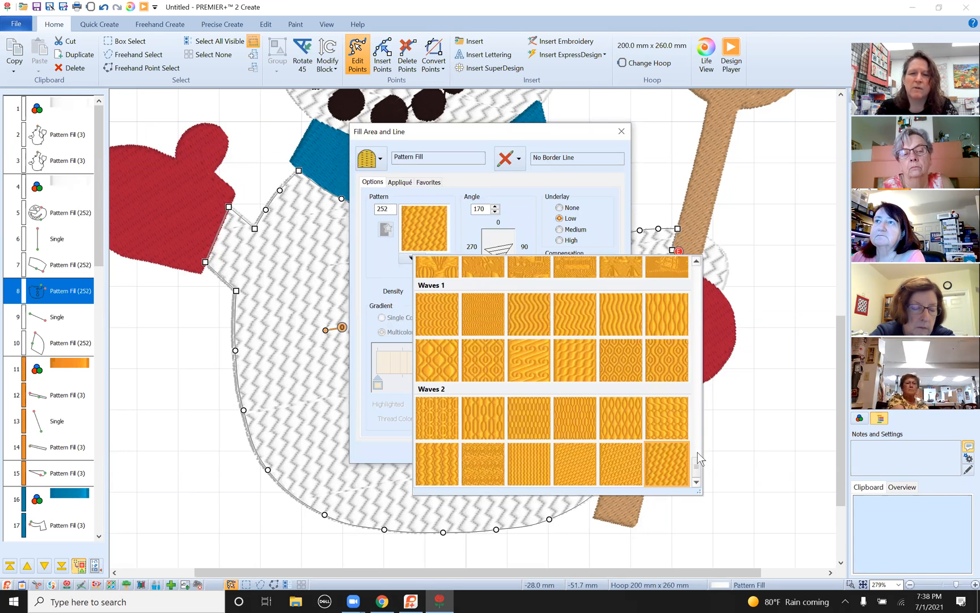
{"action": "left_click_drag", "start_coordinate": [698, 465], "coordinate": [675, 379]}
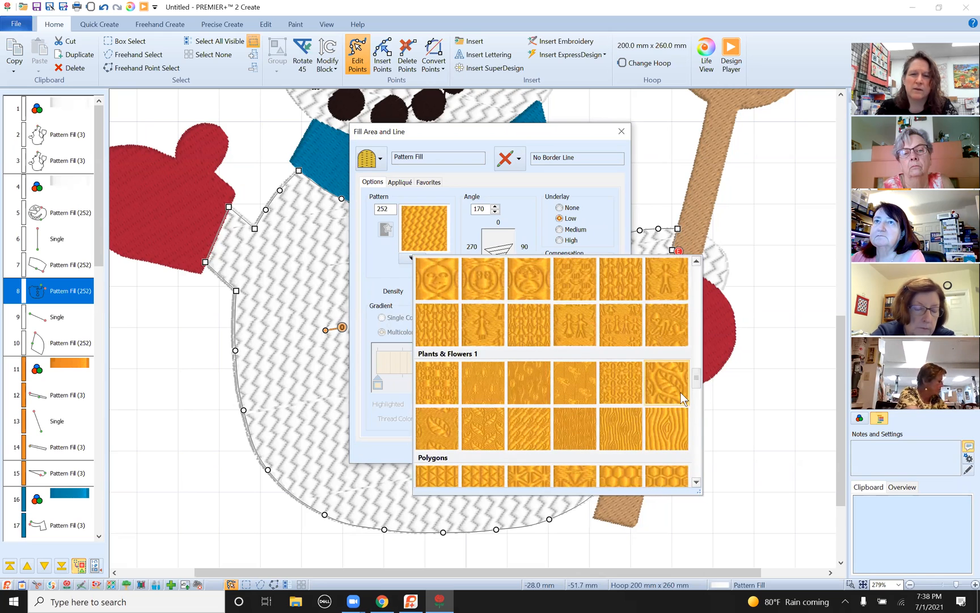
{"action": "left_click", "coordinate": [431, 275]}
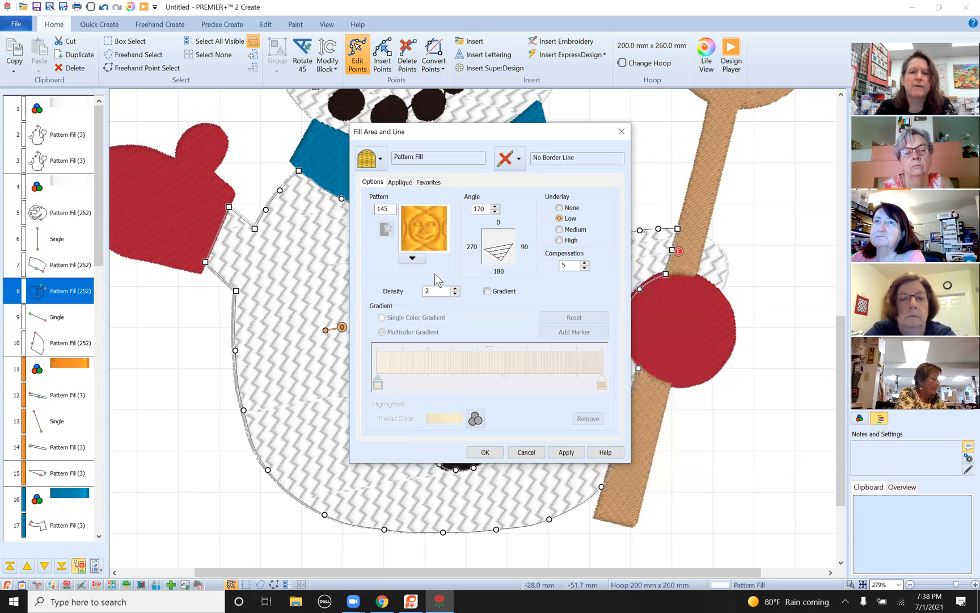
{"action": "left_click", "coordinate": [581, 456]}
{"action": "left_click", "coordinate": [471, 455]}
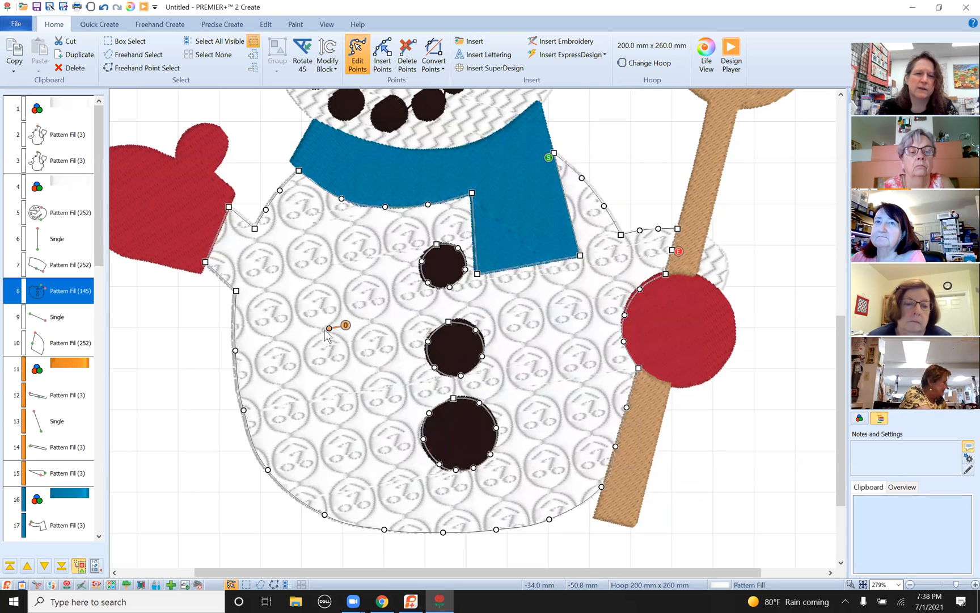
Step: Turn the body's face pattern upright to about 355 degrees and shift its origin up toward the top button
{"action": "left_click_drag", "start_coordinate": [329, 328], "coordinate": [363, 325]}
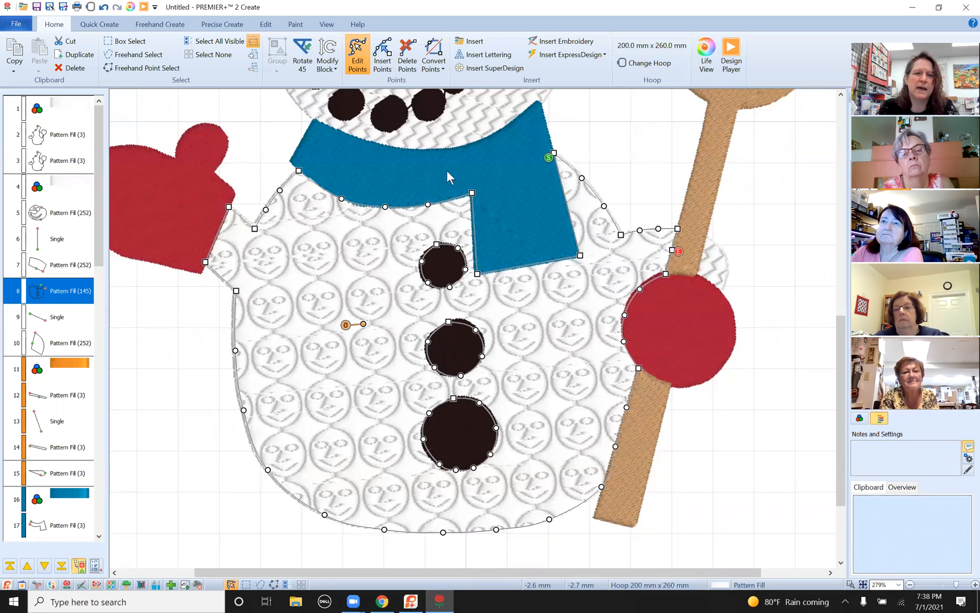
{"action": "left_click_drag", "start_coordinate": [363, 324], "coordinate": [363, 324]}
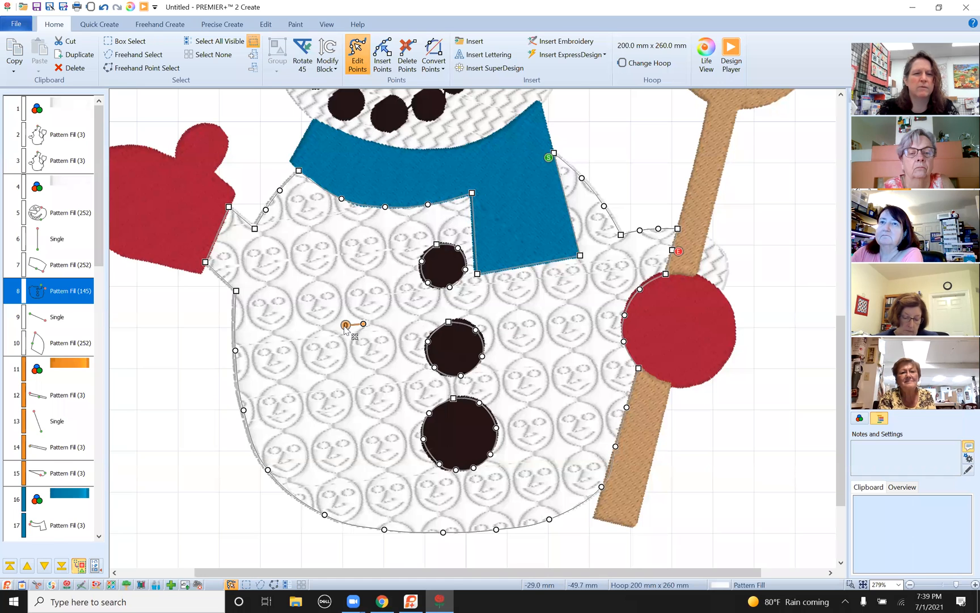
{"action": "left_click_drag", "start_coordinate": [362, 325], "coordinate": [372, 297]}
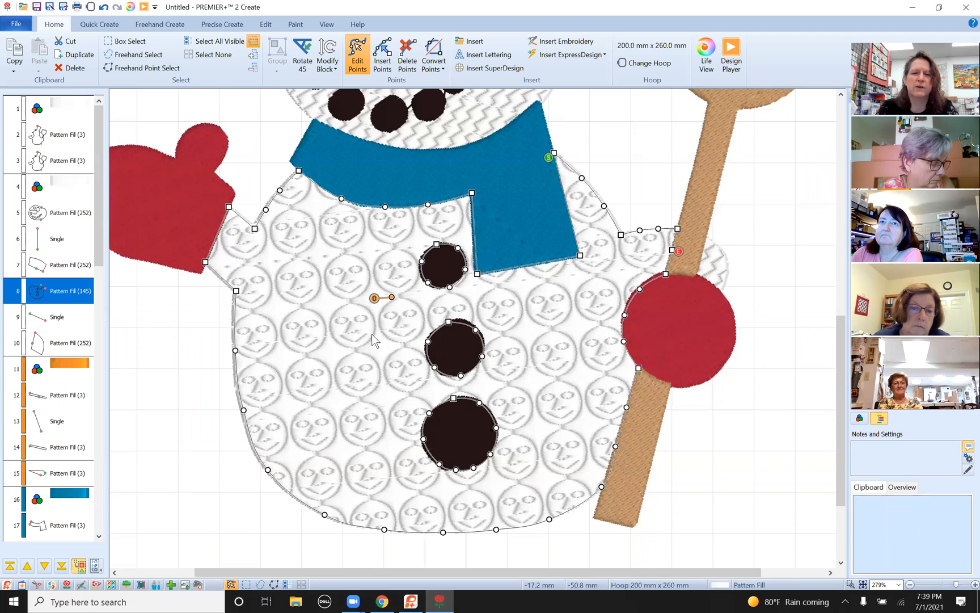
{"action": "left_click_drag", "start_coordinate": [391, 298], "coordinate": [394, 297]}
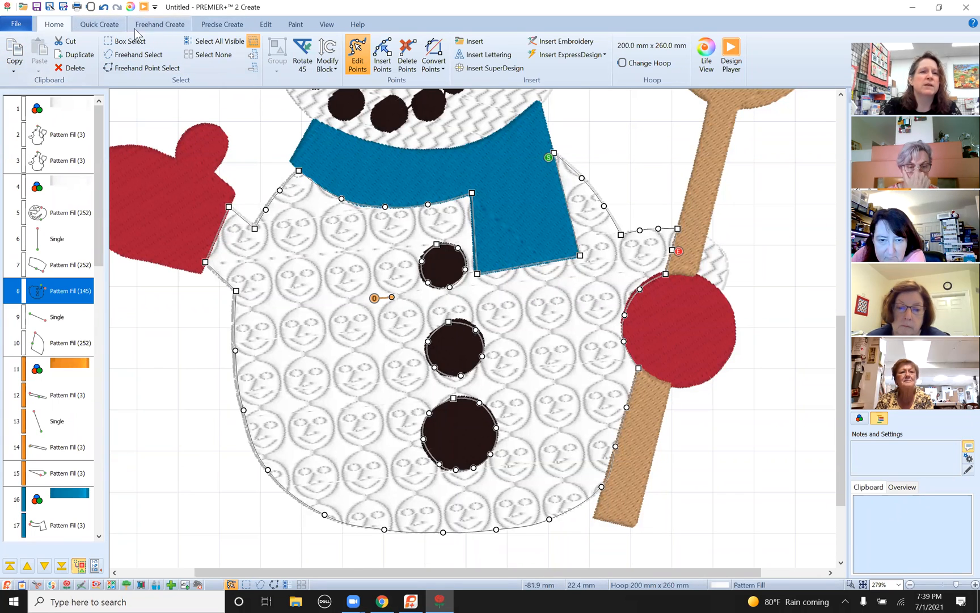
Step: View the whole design and check the body's fill properties, cancelling without changes
{"action": "left_click", "coordinate": [267, 25]}
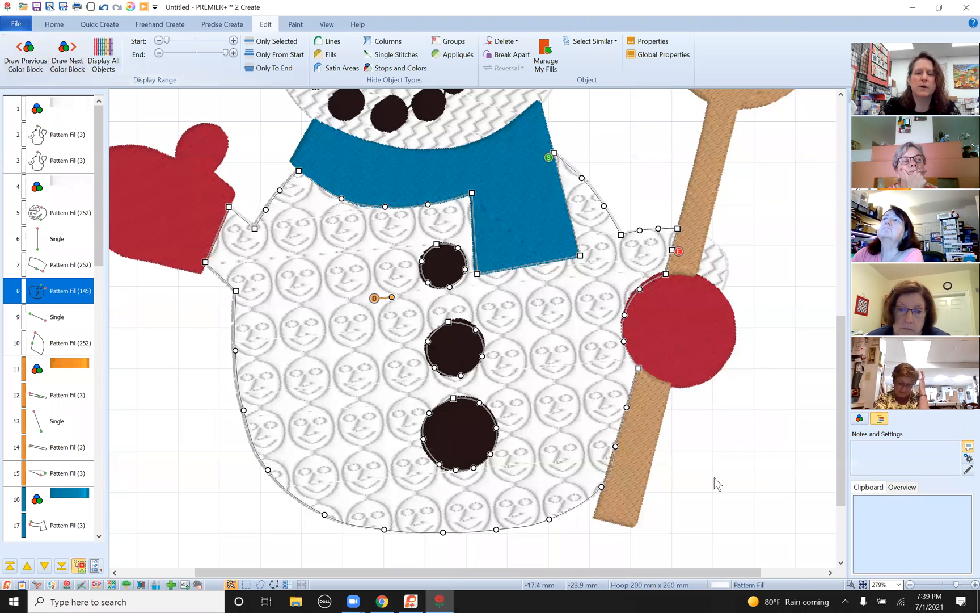
{"action": "left_click", "coordinate": [864, 587]}
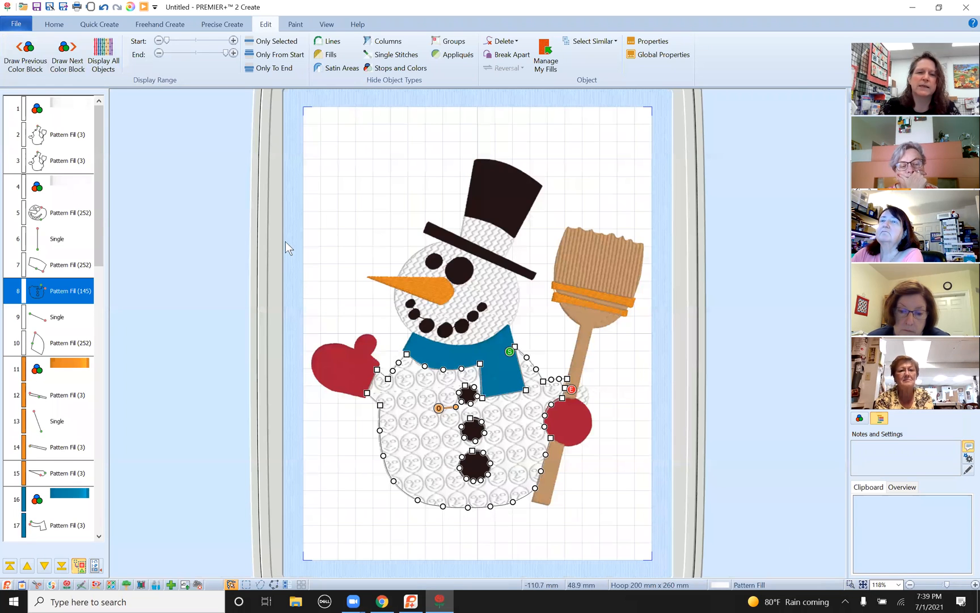
{"action": "right_click", "coordinate": [353, 204]}
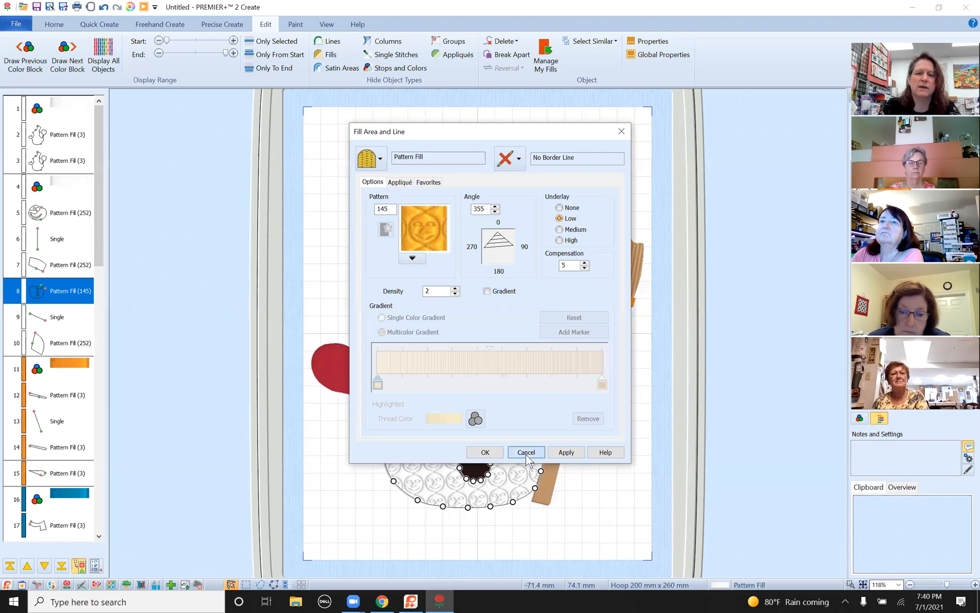
{"action": "left_click", "coordinate": [526, 452]}
{"action": "right_click", "coordinate": [613, 482]}
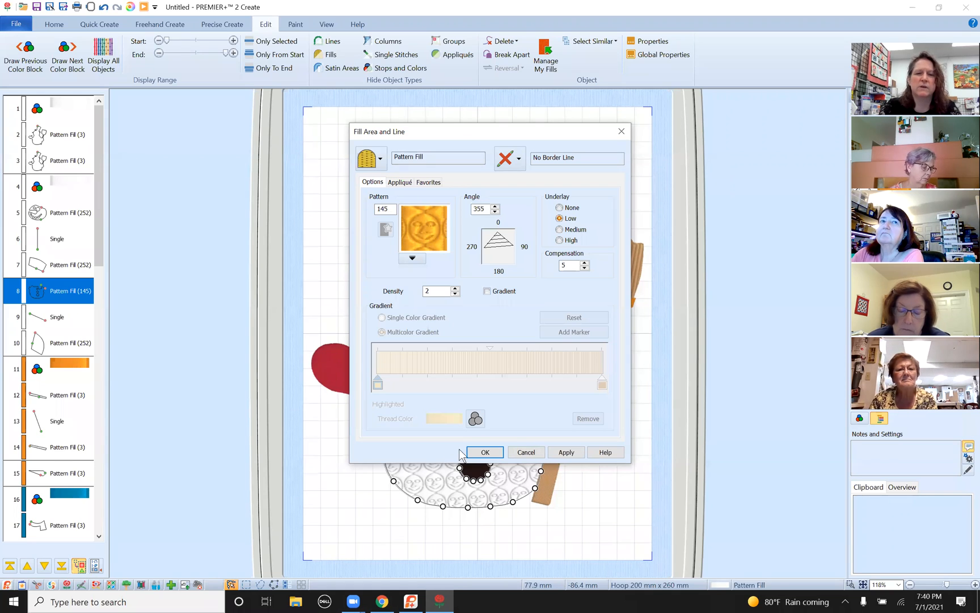
{"action": "left_click", "coordinate": [526, 452]}
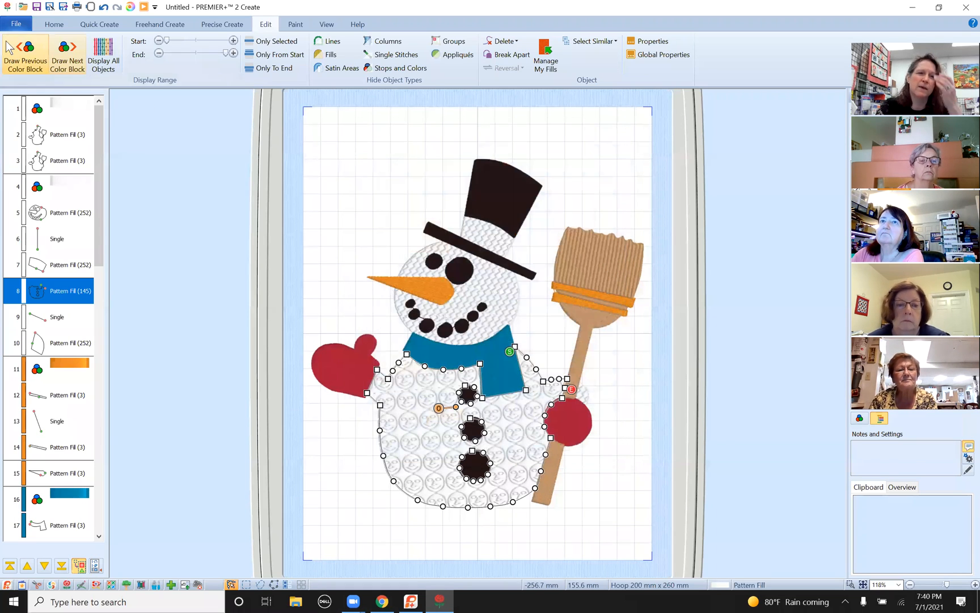
Step: Step forward through the design's color blocks one at a time, from the first white block to the black details
{"action": "left_click", "coordinate": [70, 56]}
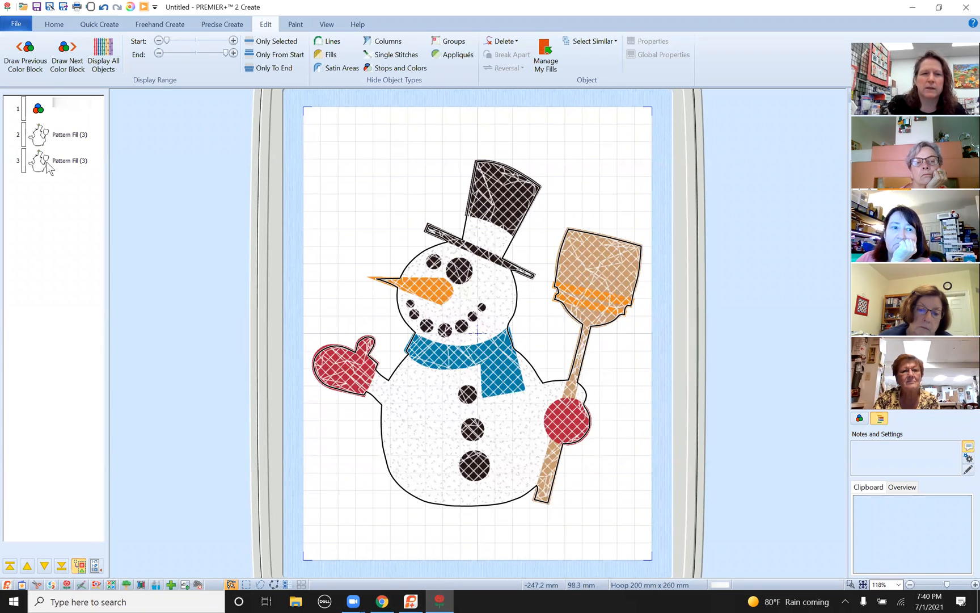
{"action": "left_click", "coordinate": [64, 57]}
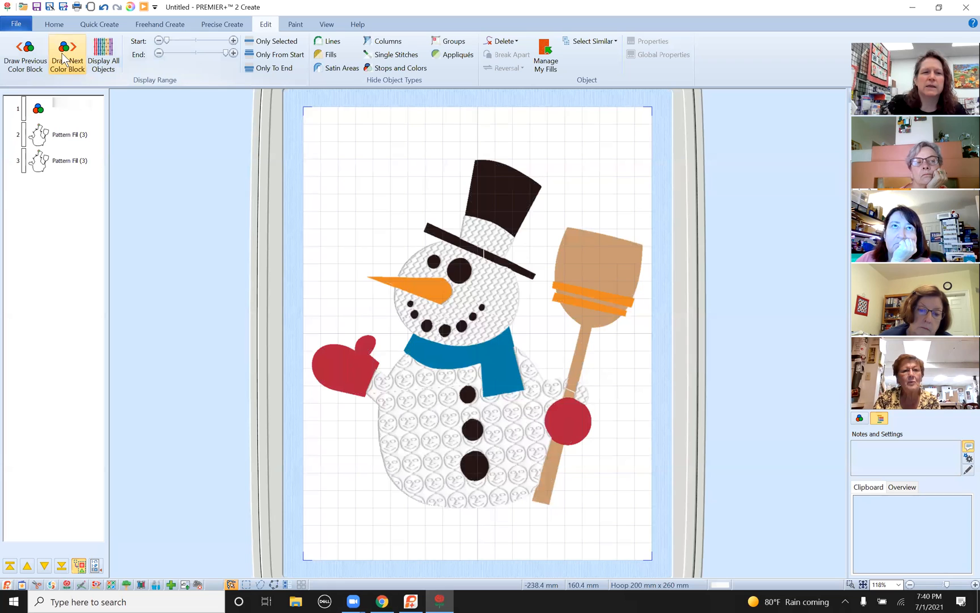
{"action": "left_click", "coordinate": [64, 57]}
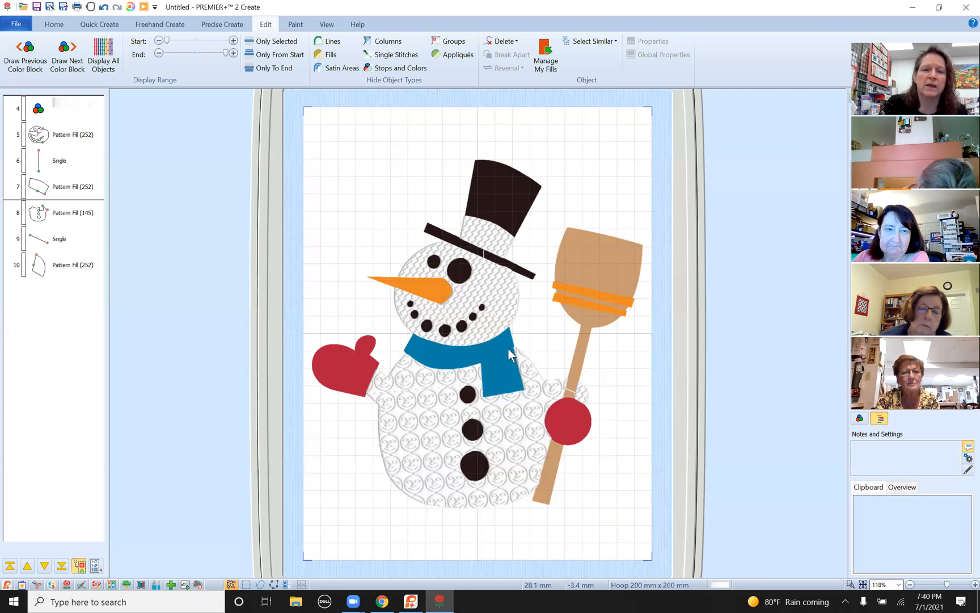
{"action": "left_click", "coordinate": [70, 64]}
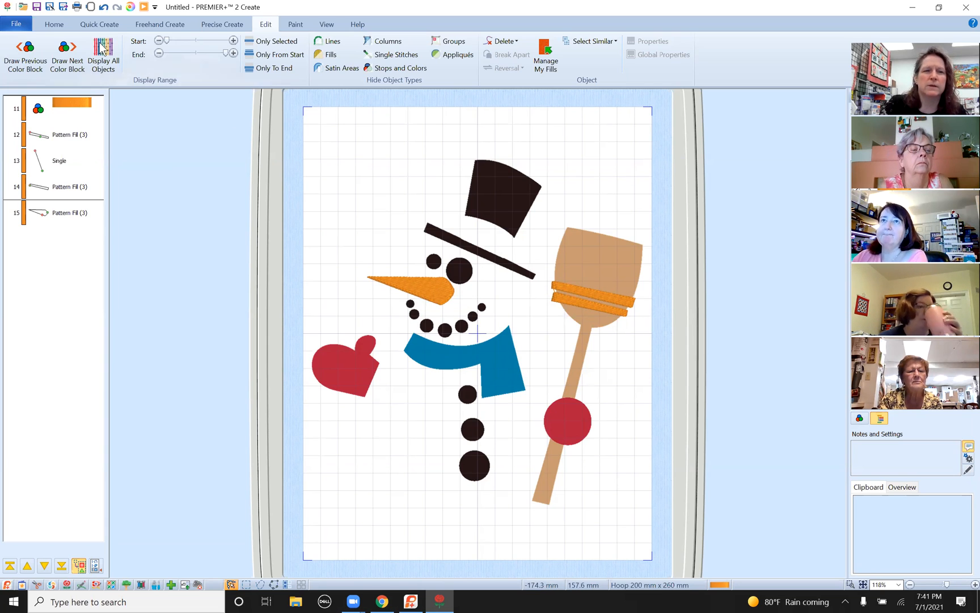
{"action": "left_click", "coordinate": [77, 54]}
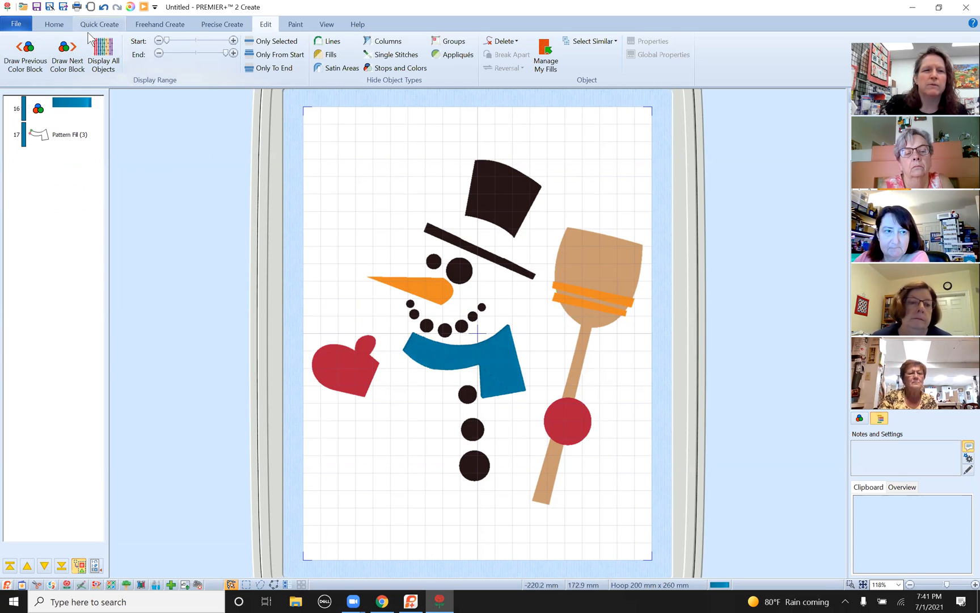
{"action": "left_click", "coordinate": [72, 48]}
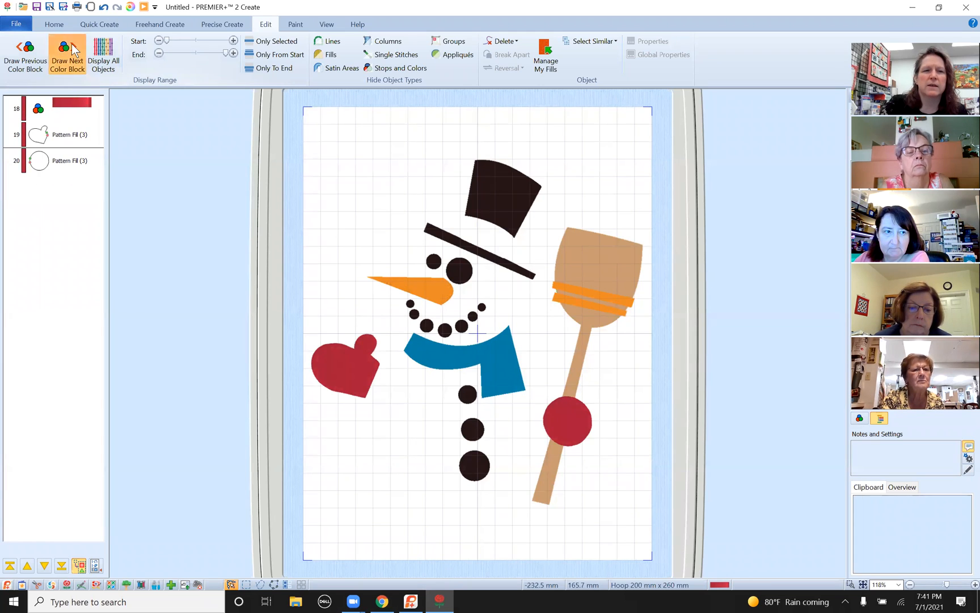
{"action": "left_click", "coordinate": [72, 48]}
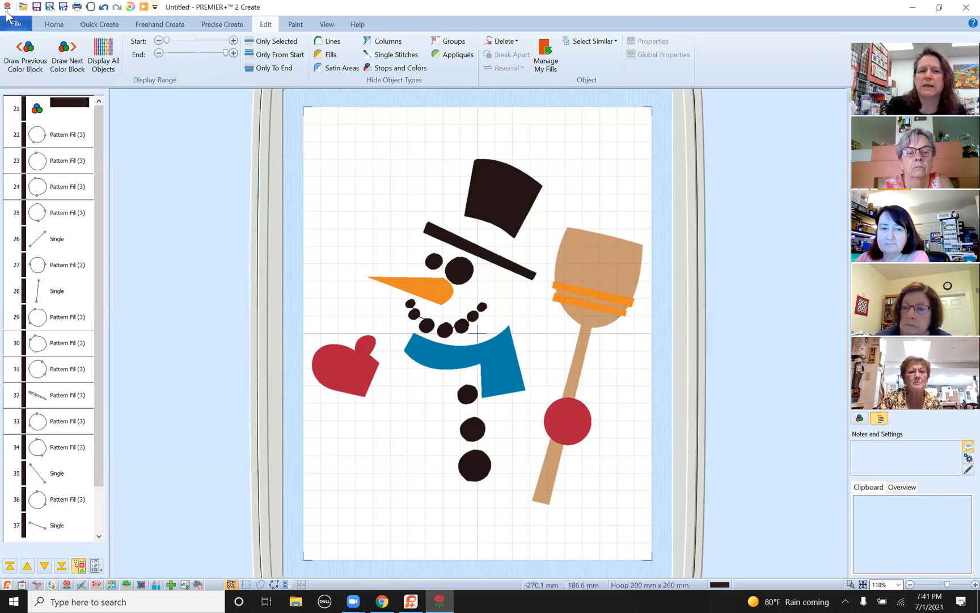
Step: Step back through the color blocks from black to the orange nose and broom bands
{"action": "left_click", "coordinate": [32, 63]}
{"action": "left_click", "coordinate": [32, 64]}
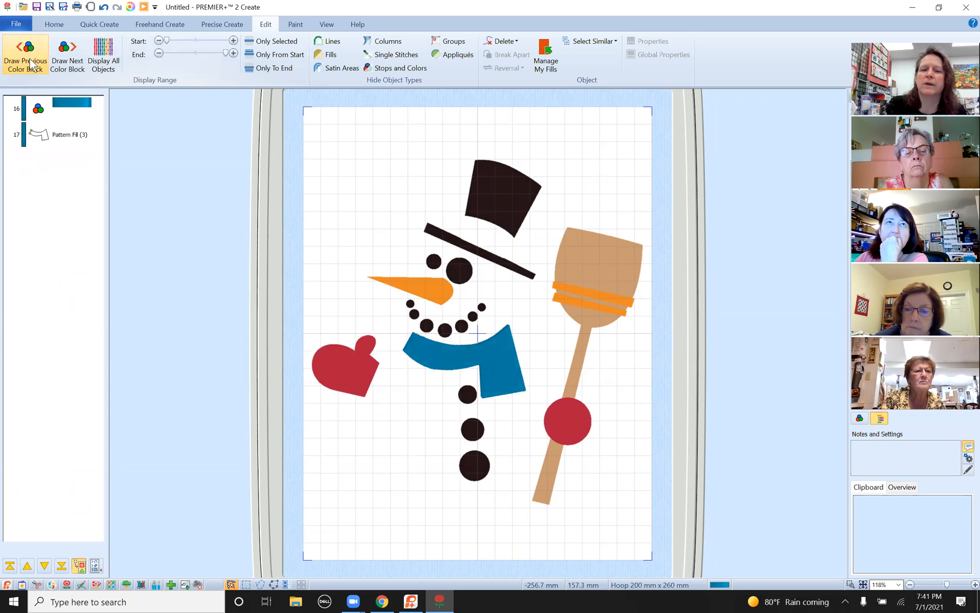
{"action": "left_click", "coordinate": [25, 57]}
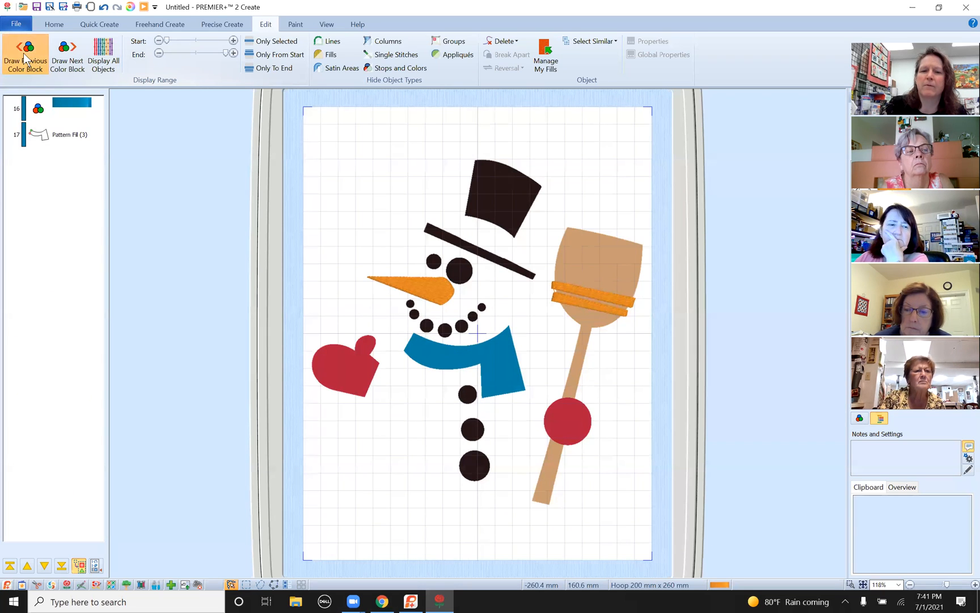
Step: Return to the first white color block and step forward through the remaining blocks up to the brown broom
{"action": "left_click", "coordinate": [26, 57]}
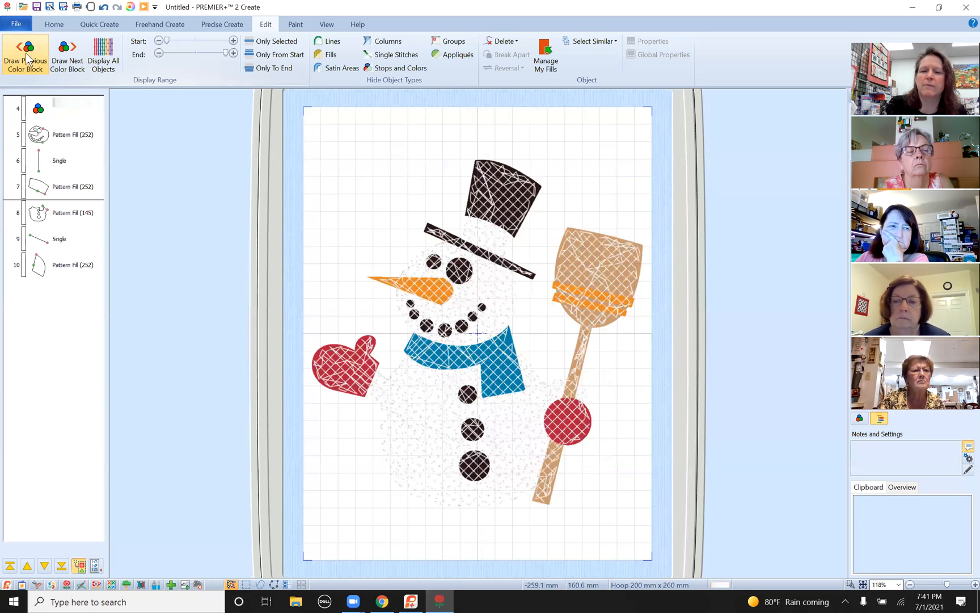
{"action": "left_click", "coordinate": [26, 57]}
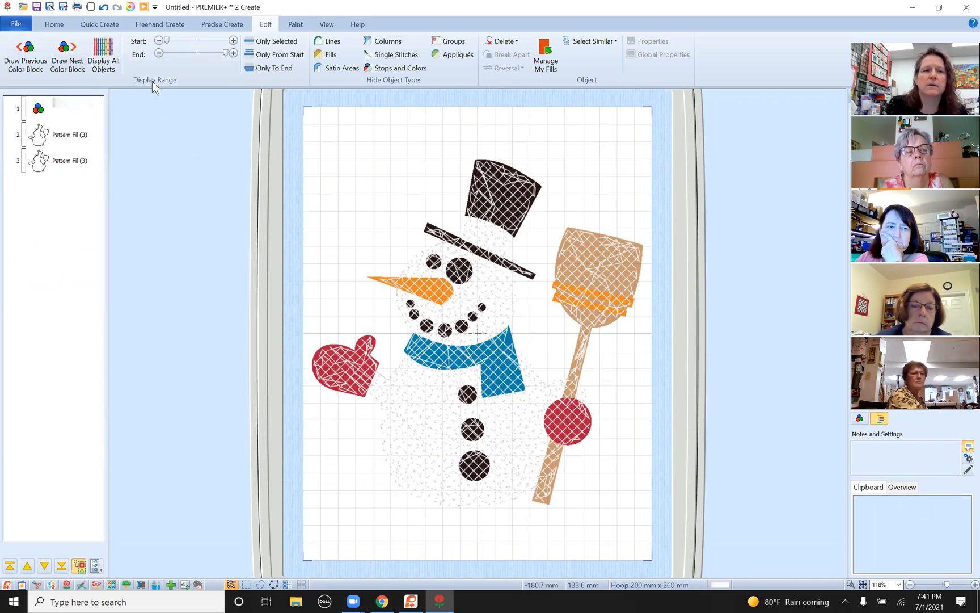
{"action": "left_click", "coordinate": [65, 54]}
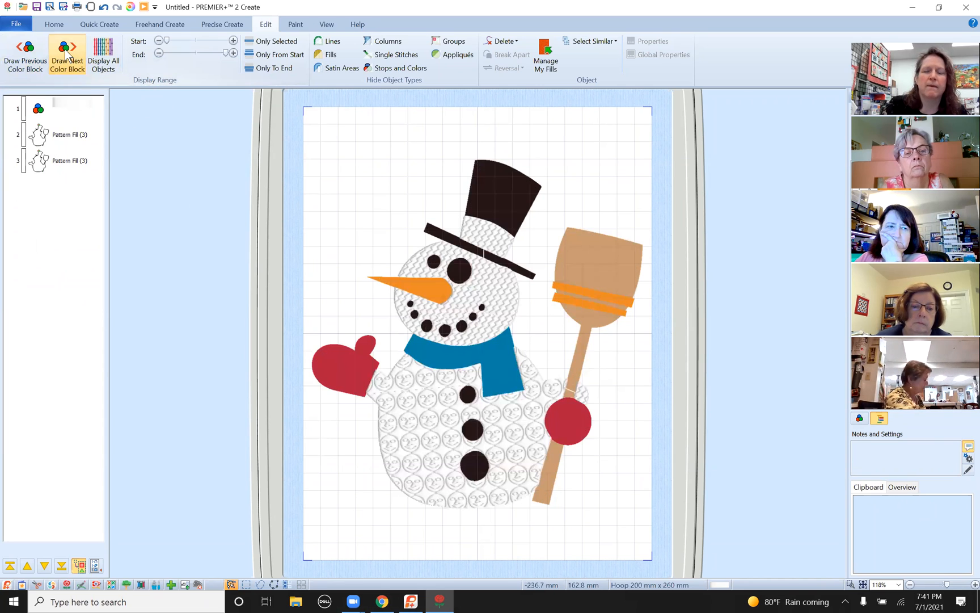
{"action": "left_click", "coordinate": [66, 54]}
{"action": "left_click", "coordinate": [66, 54]}
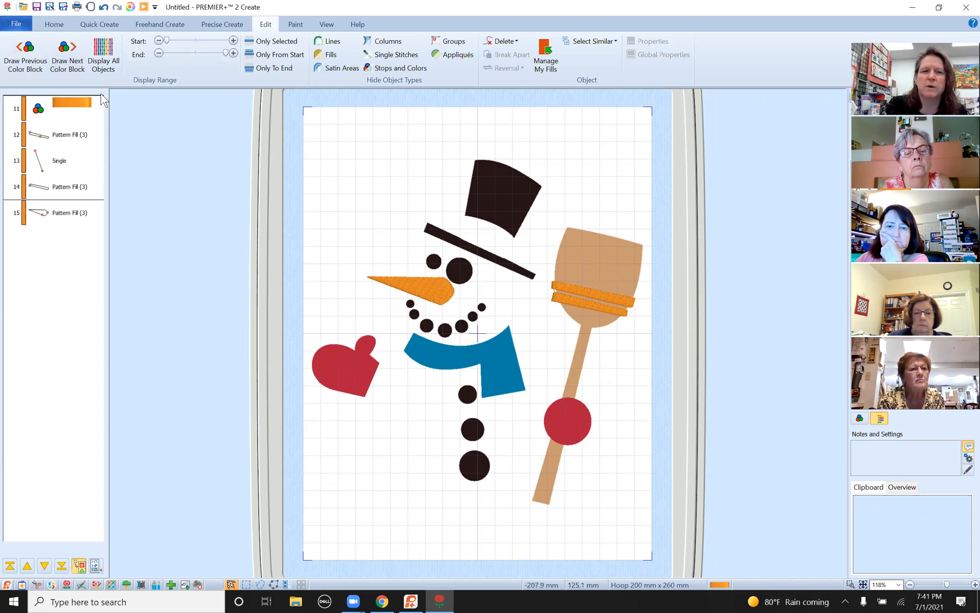
{"action": "left_click", "coordinate": [73, 57]}
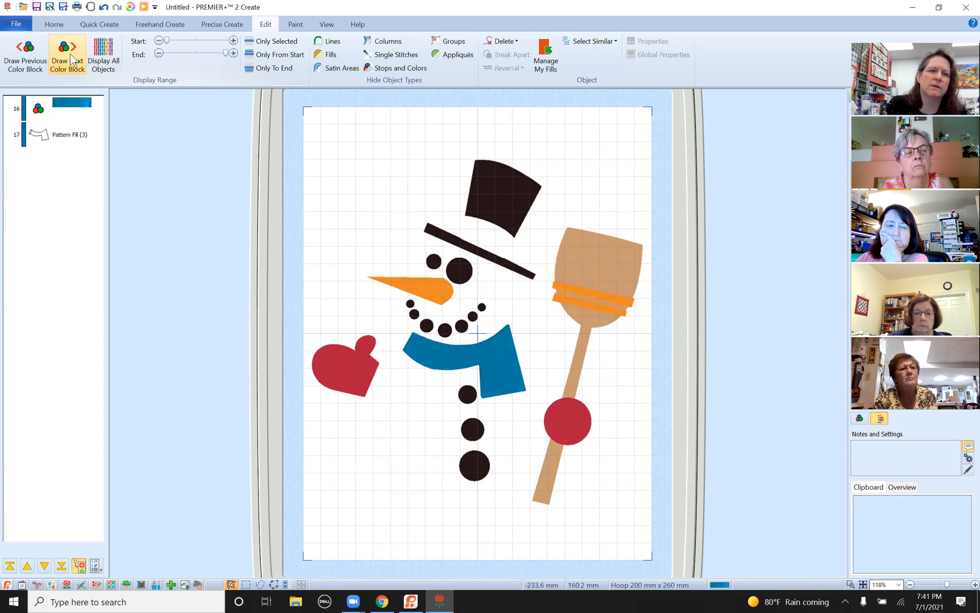
{"action": "left_click", "coordinate": [73, 57]}
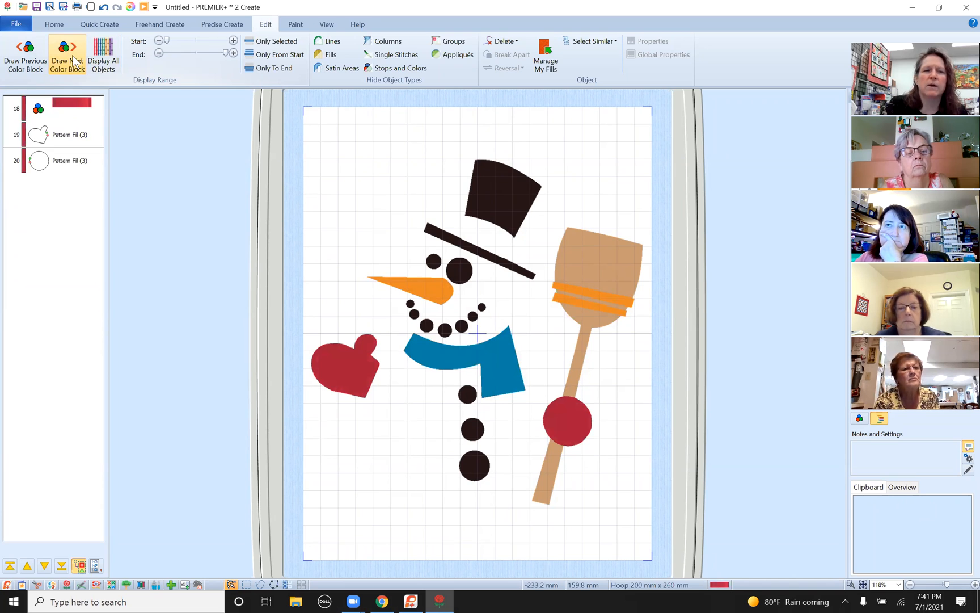
{"action": "left_click", "coordinate": [72, 57]}
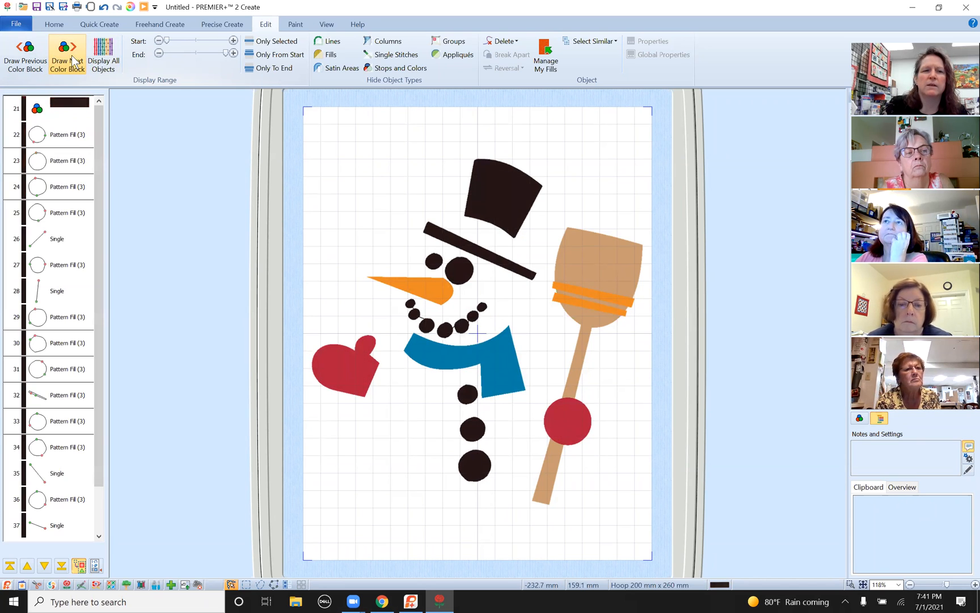
{"action": "left_click", "coordinate": [72, 57]}
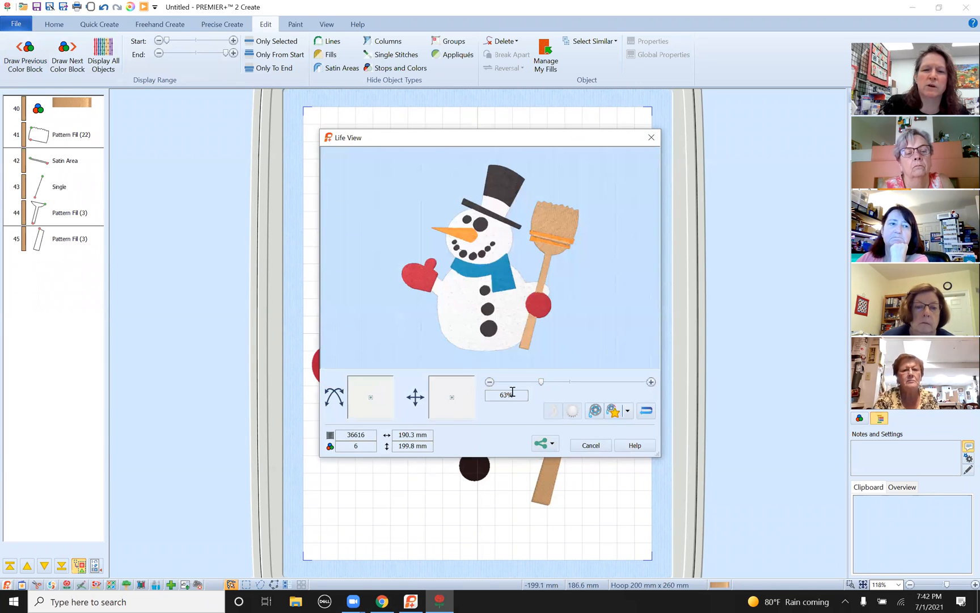
Step: Preview the finished snowman in Life View and enlarge it to 100%
{"action": "left_click", "coordinate": [651, 382]}
{"action": "left_click", "coordinate": [650, 382]}
{"action": "left_click", "coordinate": [651, 382]}
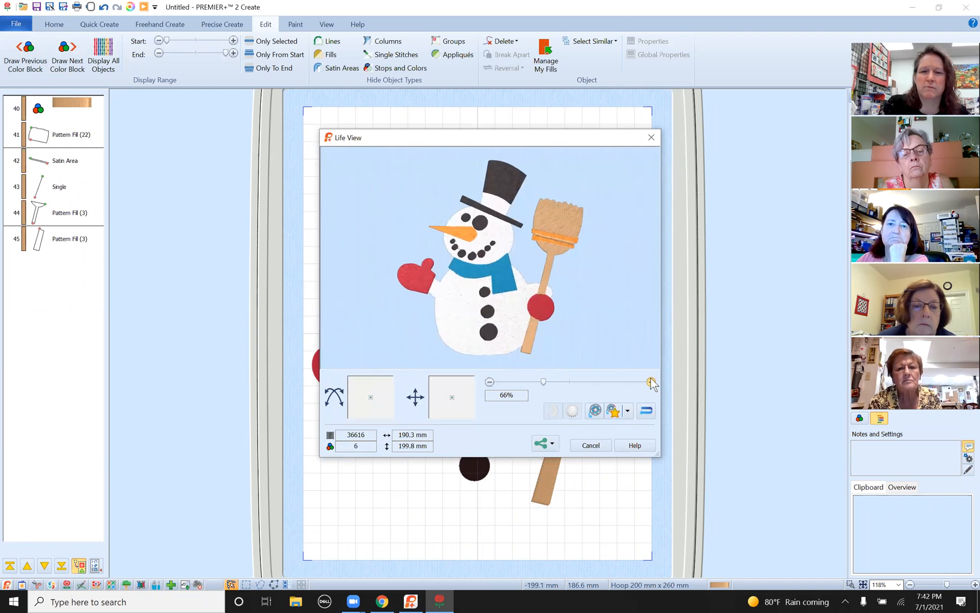
{"action": "left_click", "coordinate": [651, 381]}
{"action": "left_click", "coordinate": [650, 382]}
{"action": "left_click", "coordinate": [651, 382]}
{"action": "left_click", "coordinate": [651, 382]}
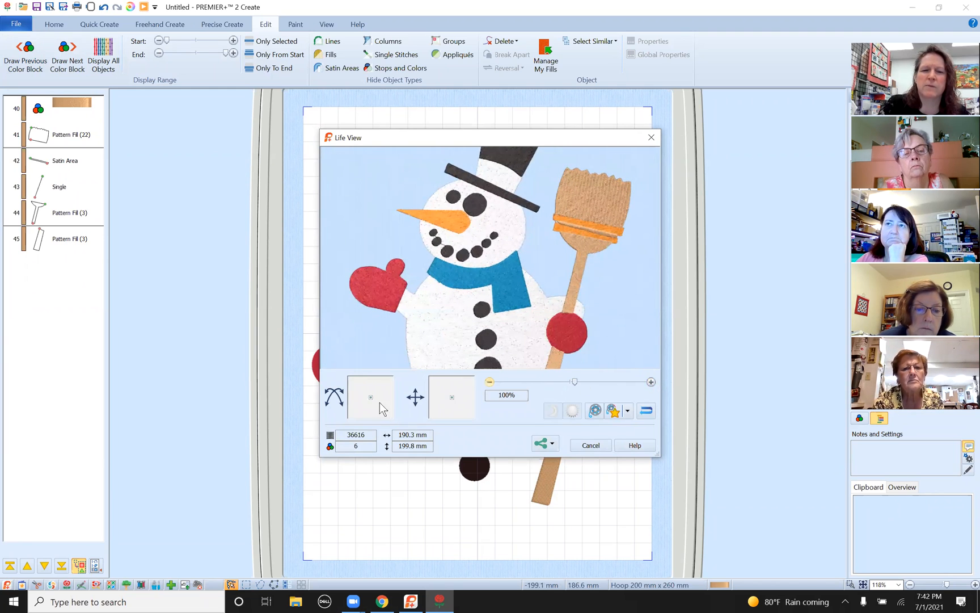
Step: Tilt and shift the Life View preview slightly, and enlarge it to examine the scarf, buttons and body fill up close
{"action": "mouse_move", "coordinate": [371, 400]}
{"action": "left_mouse_down"}
{"action": "mouse_move", "coordinate": [359, 401]}
{"action": "mouse_move", "coordinate": [350, 383]}
{"action": "mouse_move", "coordinate": [371, 386]}
{"action": "mouse_move", "coordinate": [370, 398]}
{"action": "left_mouse_up"}
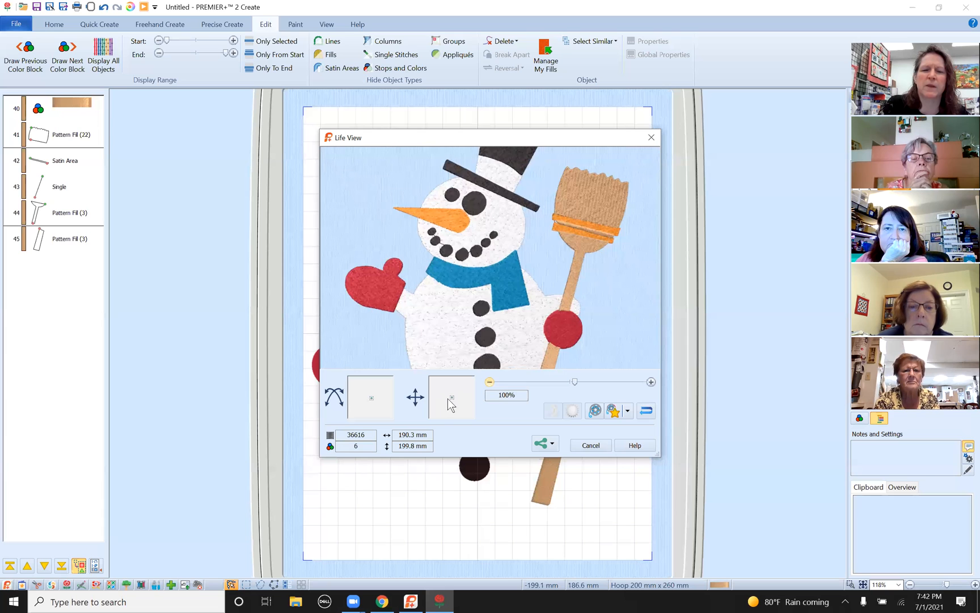
{"action": "mouse_move", "coordinate": [452, 395]}
{"action": "left_mouse_down"}
{"action": "mouse_move", "coordinate": [449, 411]}
{"action": "mouse_move", "coordinate": [437, 388]}
{"action": "mouse_move", "coordinate": [461, 375]}
{"action": "mouse_move", "coordinate": [454, 398]}
{"action": "left_mouse_up"}
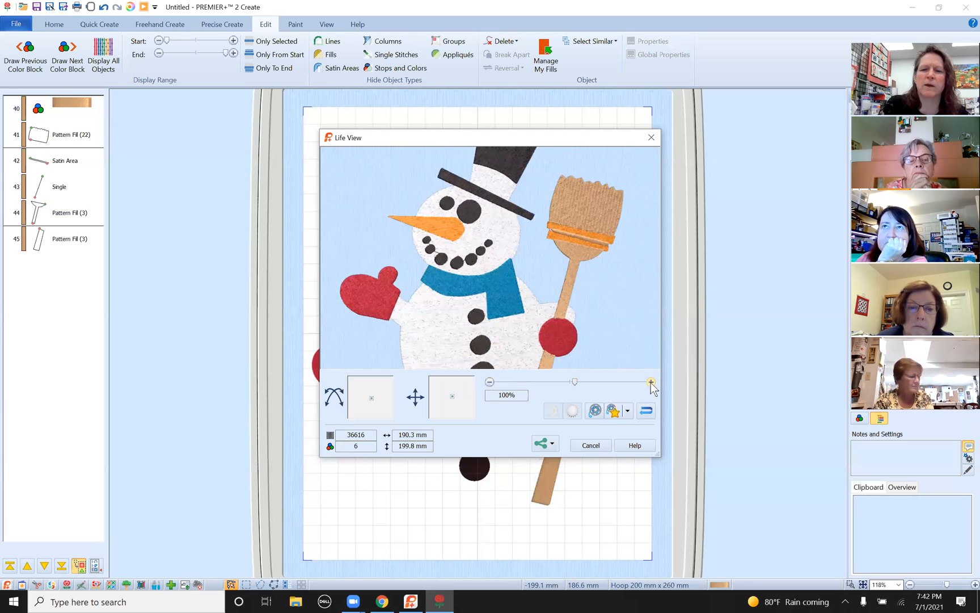
{"action": "left_click_drag", "start_coordinate": [575, 379], "coordinate": [627, 384]}
{"action": "mouse_move", "coordinate": [451, 396]}
{"action": "left_mouse_down"}
{"action": "mouse_move", "coordinate": [465, 388]}
{"action": "mouse_move", "coordinate": [458, 425]}
{"action": "mouse_move", "coordinate": [470, 431]}
{"action": "mouse_move", "coordinate": [449, 428]}
{"action": "mouse_move", "coordinate": [451, 407]}
{"action": "mouse_move", "coordinate": [467, 401]}
{"action": "left_mouse_up"}
Step: Reduce the Life View preview to 100% and shift the snowman within it to examine the whole body
{"action": "left_click", "coordinate": [489, 381]}
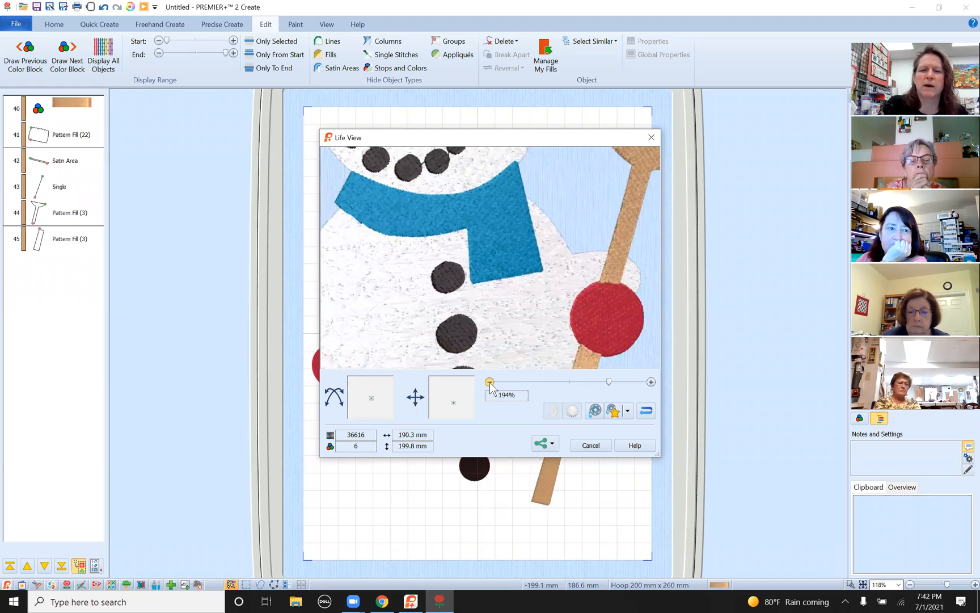
{"action": "left_click", "coordinate": [489, 382]}
{"action": "left_click", "coordinate": [489, 383]}
{"action": "left_click", "coordinate": [489, 382]}
{"action": "left_click", "coordinate": [489, 383]}
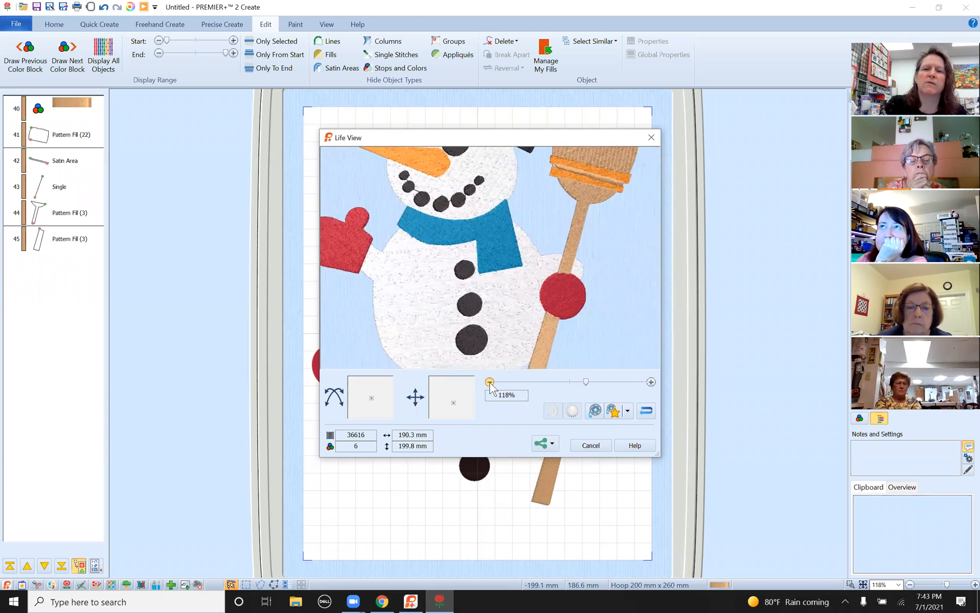
{"action": "left_click", "coordinate": [490, 383]}
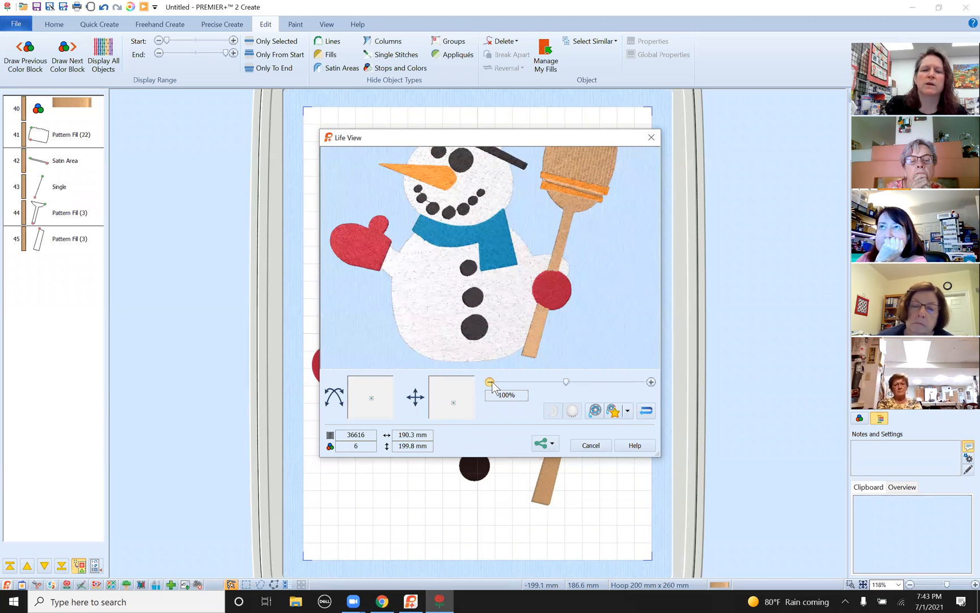
{"action": "left_click_drag", "start_coordinate": [456, 405], "coordinate": [467, 404]}
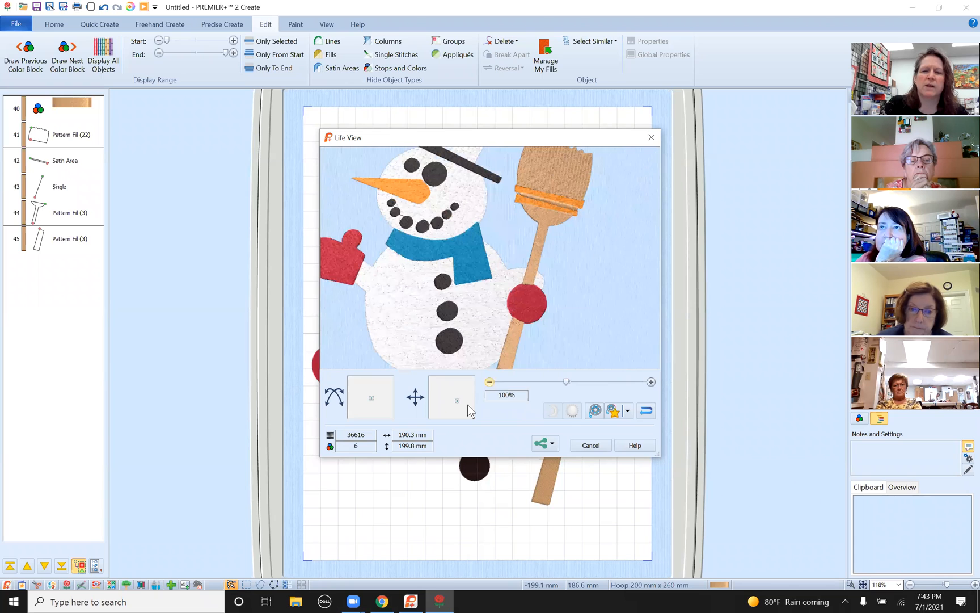
Step: Look at the Share Picture options for the preview, close them without saving, and leave Life View
{"action": "left_click", "coordinate": [552, 446]}
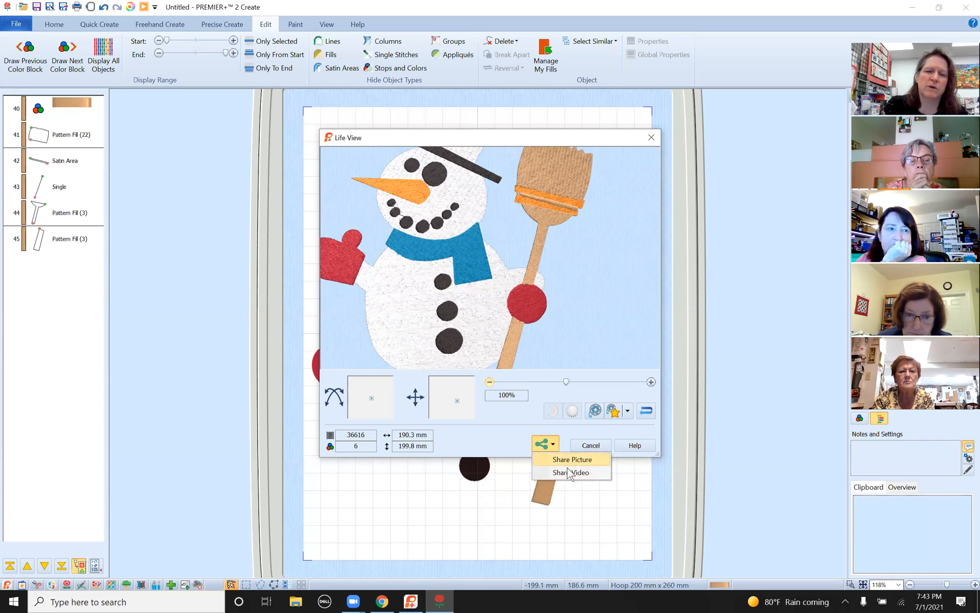
{"action": "left_click", "coordinate": [564, 458]}
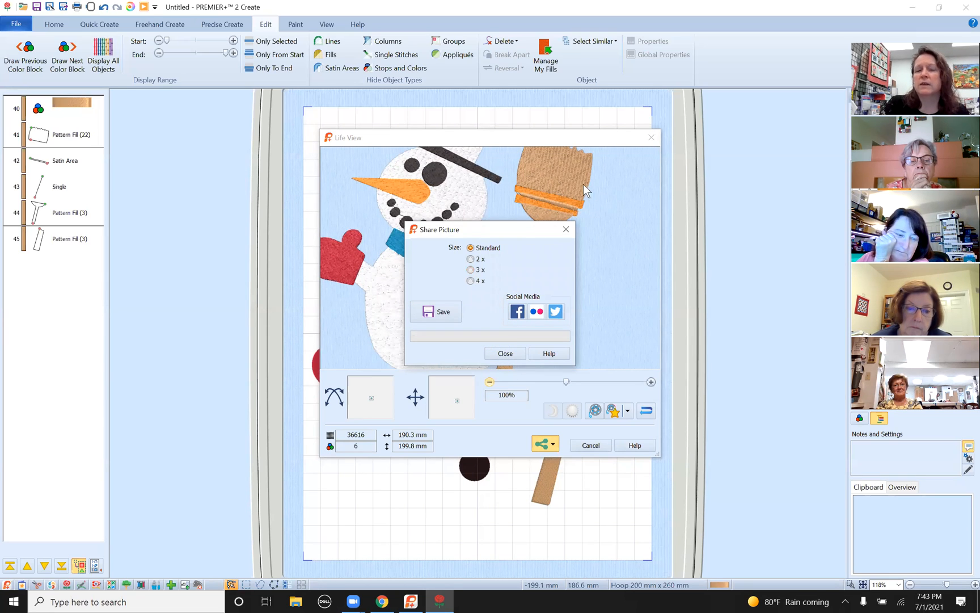
{"action": "left_click", "coordinate": [505, 352]}
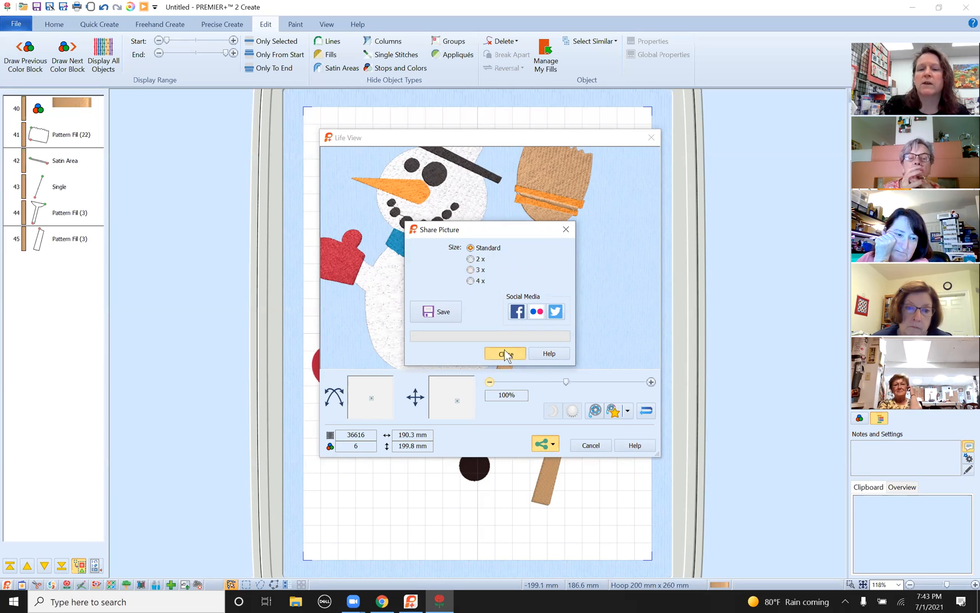
{"action": "left_click", "coordinate": [590, 445]}
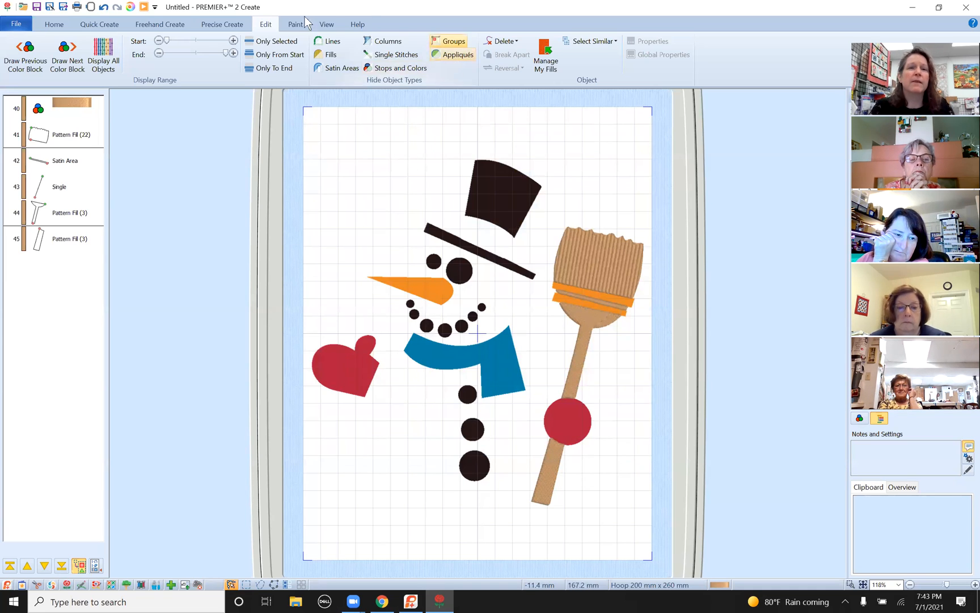
Step: Play the stitch-out in Design Player from the very beginning, speeding it up and pausing once to examine the white base stitching
{"action": "left_click", "coordinate": [145, 8]}
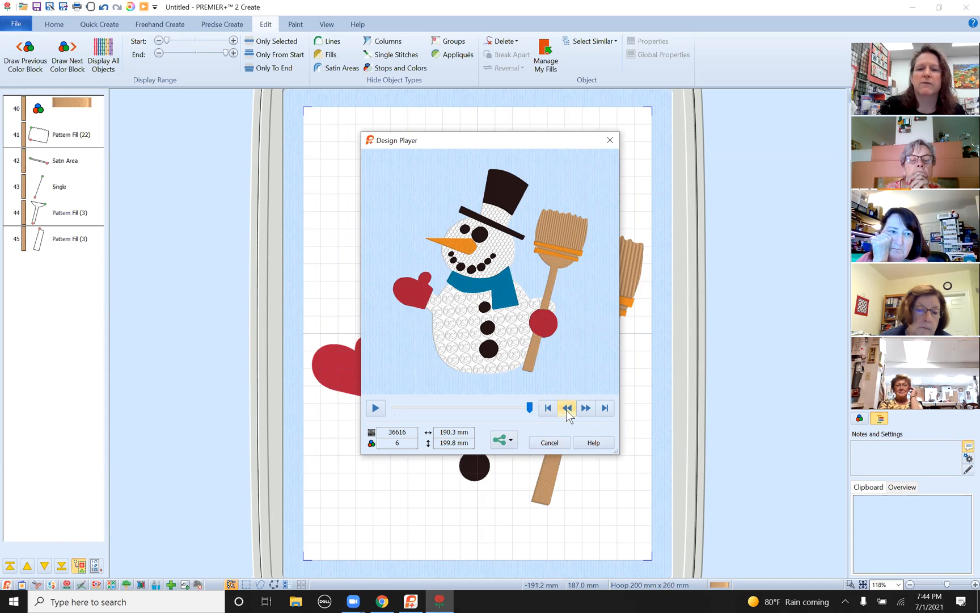
{"action": "left_click_drag", "start_coordinate": [522, 408], "coordinate": [380, 406]}
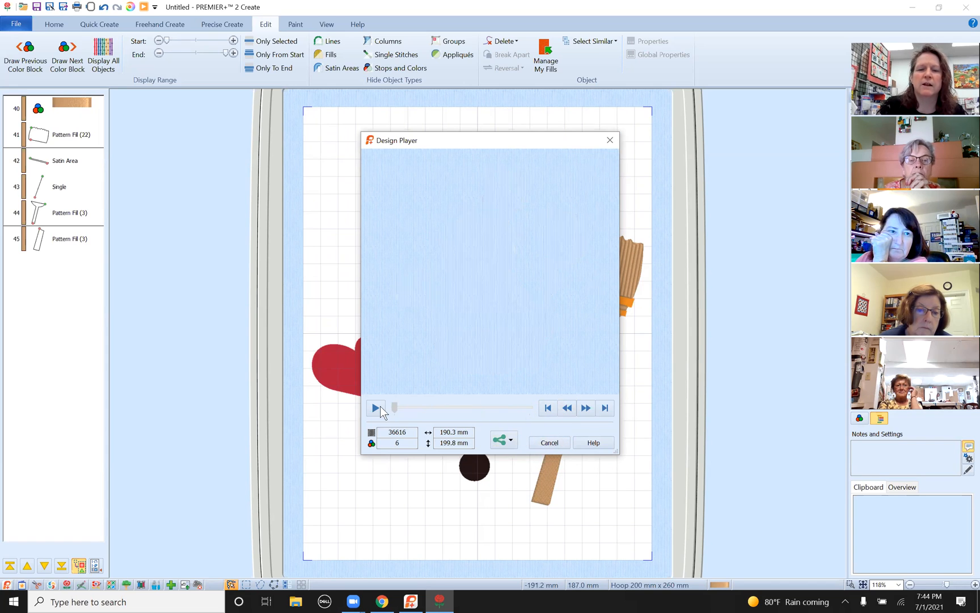
{"action": "left_click", "coordinate": [380, 410]}
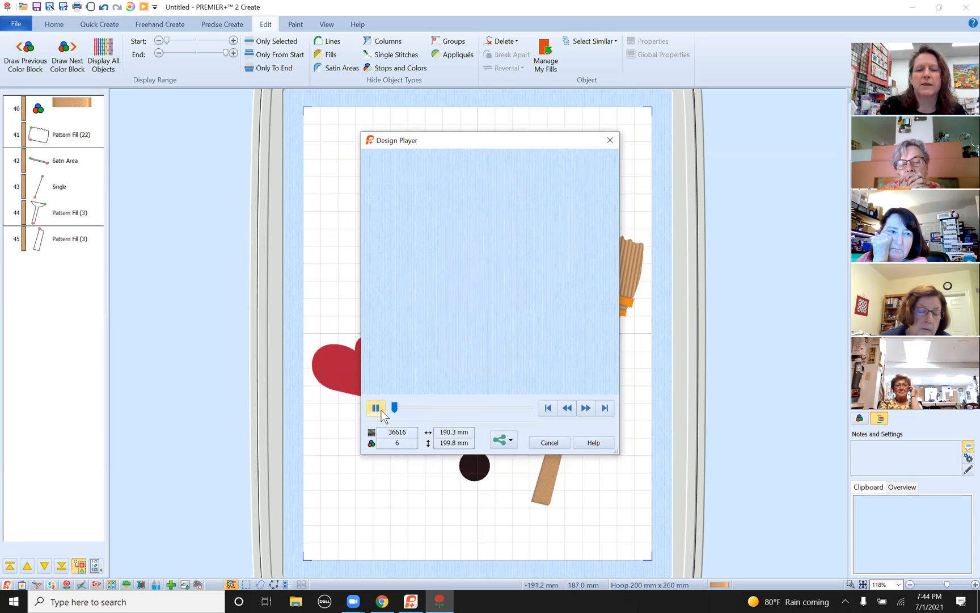
{"action": "left_click", "coordinate": [589, 411]}
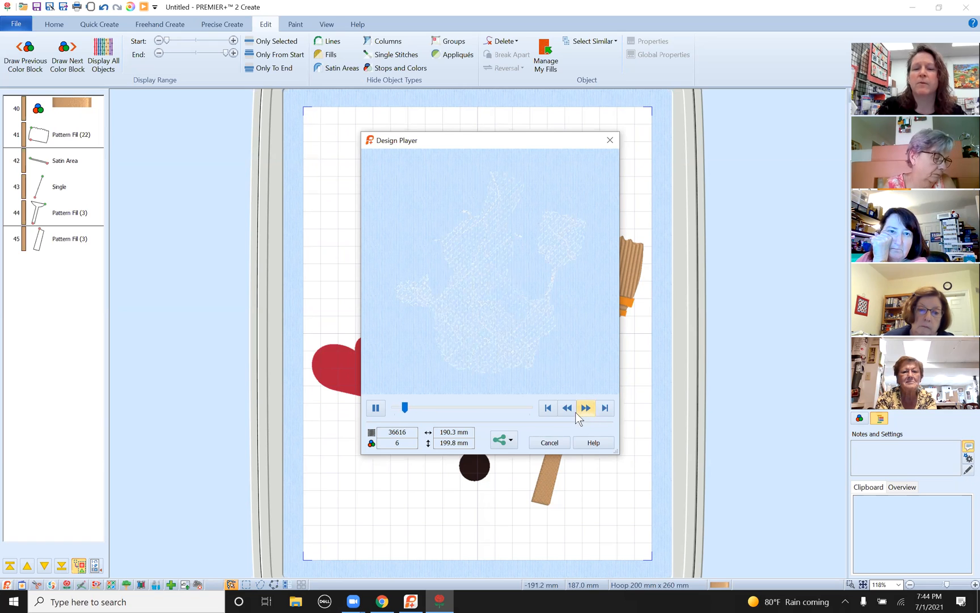
{"action": "left_click", "coordinate": [375, 408]}
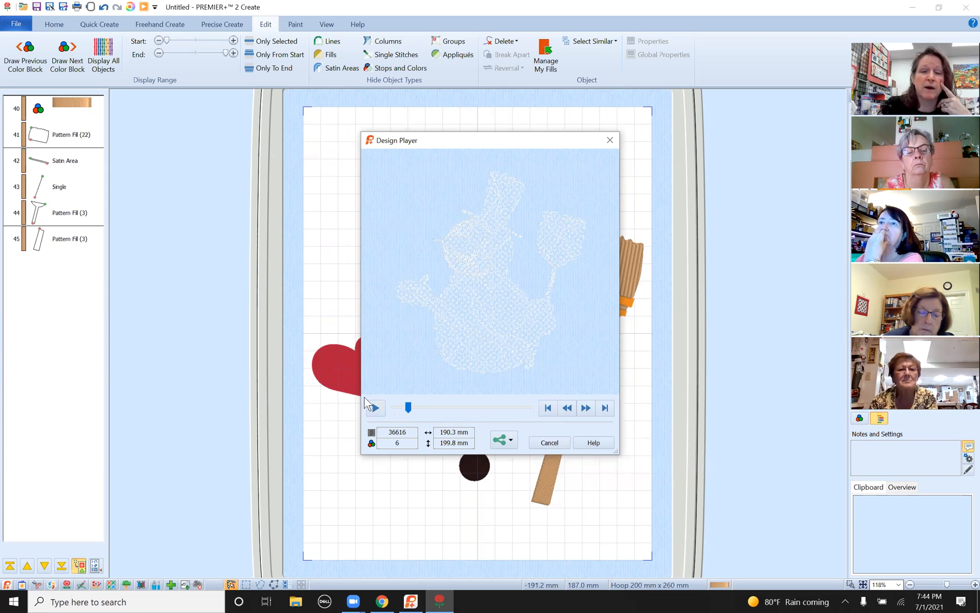
{"action": "left_click", "coordinate": [583, 408]}
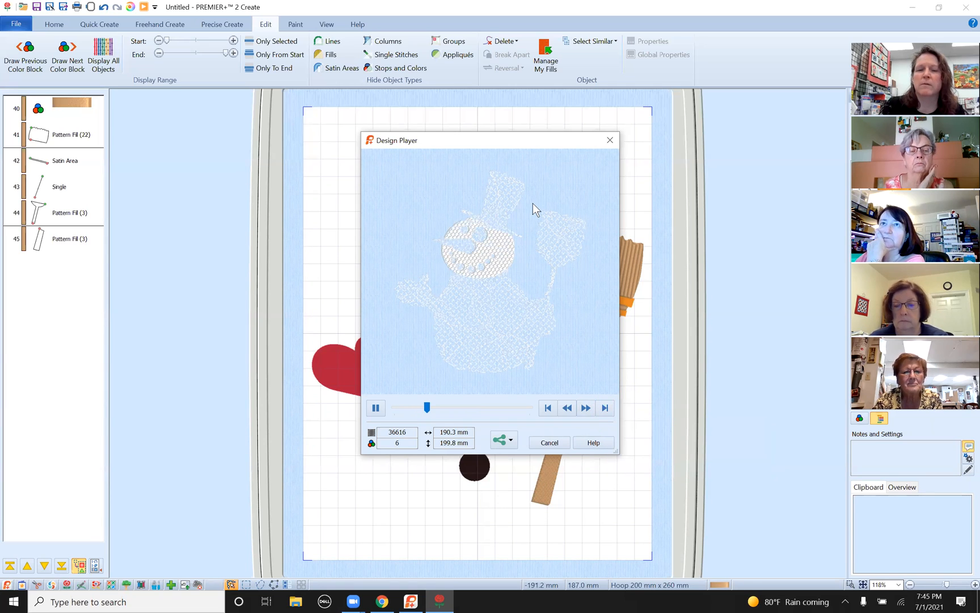
{"action": "left_click", "coordinate": [586, 410]}
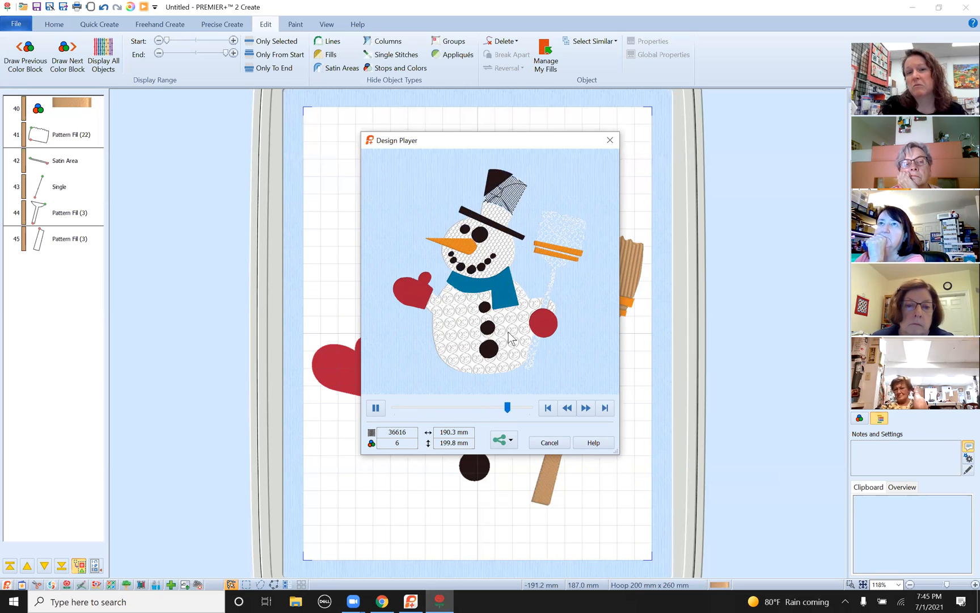
Step: Rewind the Design Player playback from the black hat to the red mittens to review their stitching order
{"action": "left_click_drag", "start_coordinate": [502, 406], "coordinate": [491, 405]}
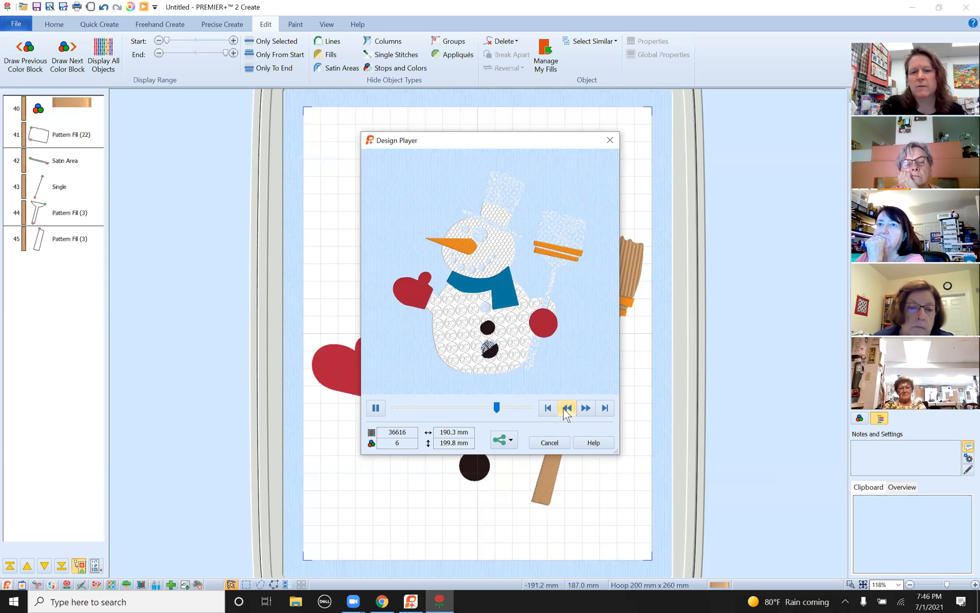
{"action": "left_click", "coordinate": [492, 407]}
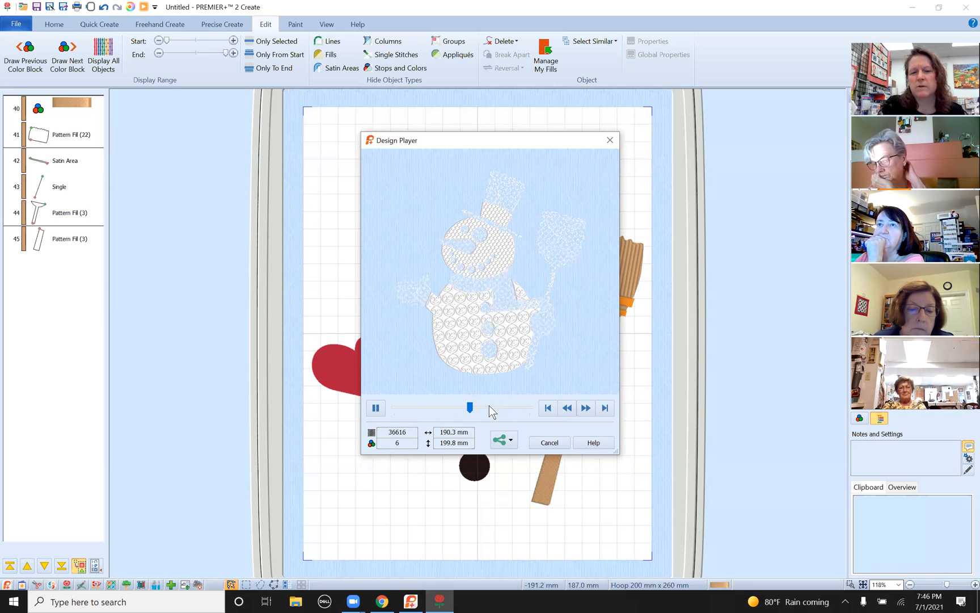
{"action": "left_click", "coordinate": [496, 408]}
{"action": "left_click_drag", "start_coordinate": [497, 407], "coordinate": [491, 409]}
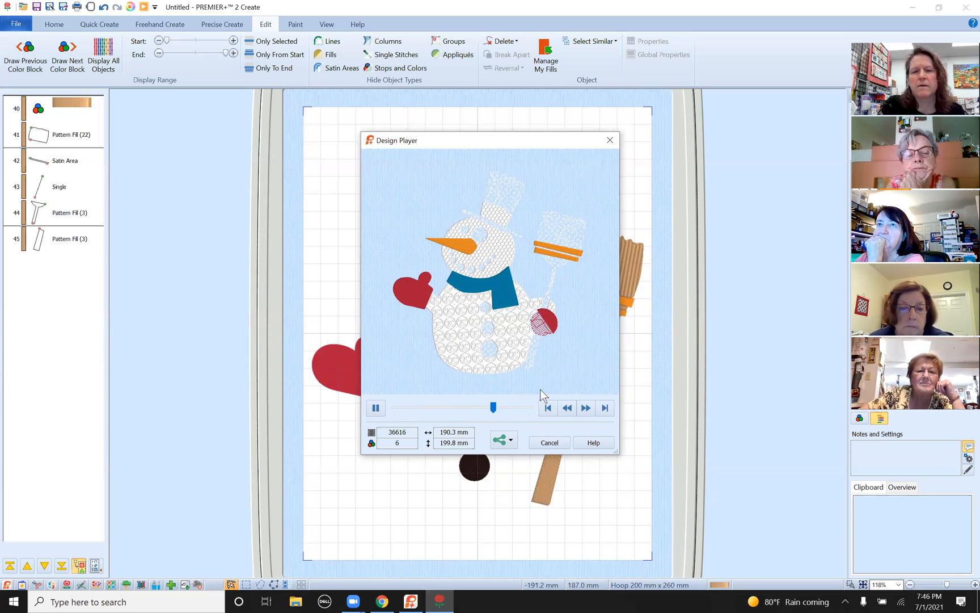
Step: Play the stitch-out from the red mittens through to the end at varying speeds, and close Design Player
{"action": "left_click", "coordinate": [586, 406]}
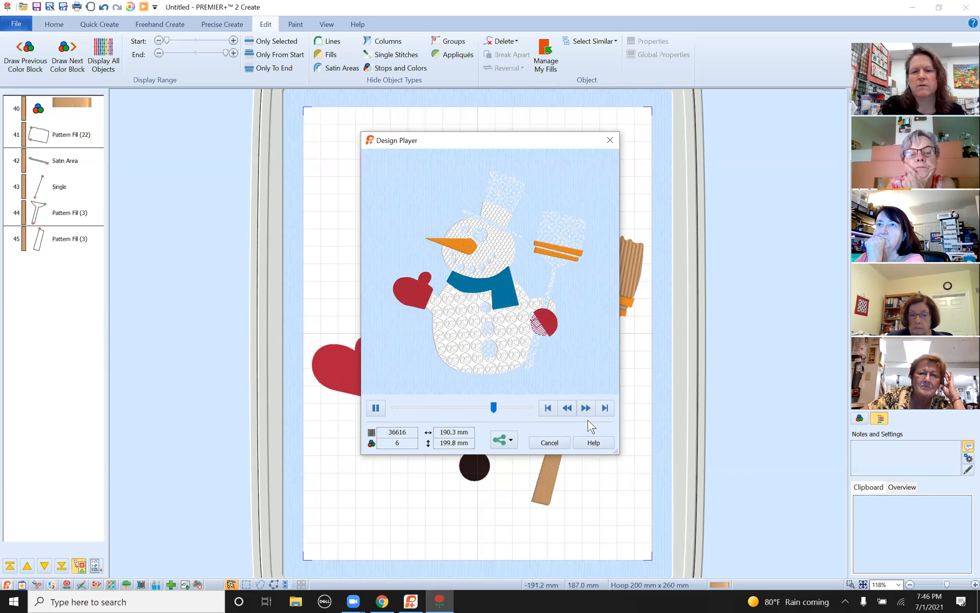
{"action": "left_click", "coordinate": [583, 407]}
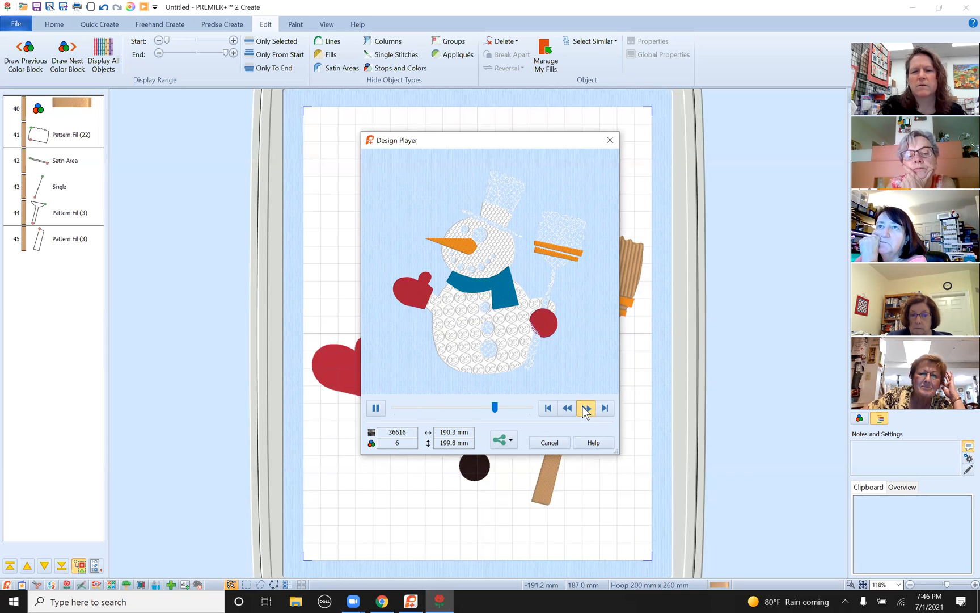
{"action": "left_click", "coordinate": [569, 408]}
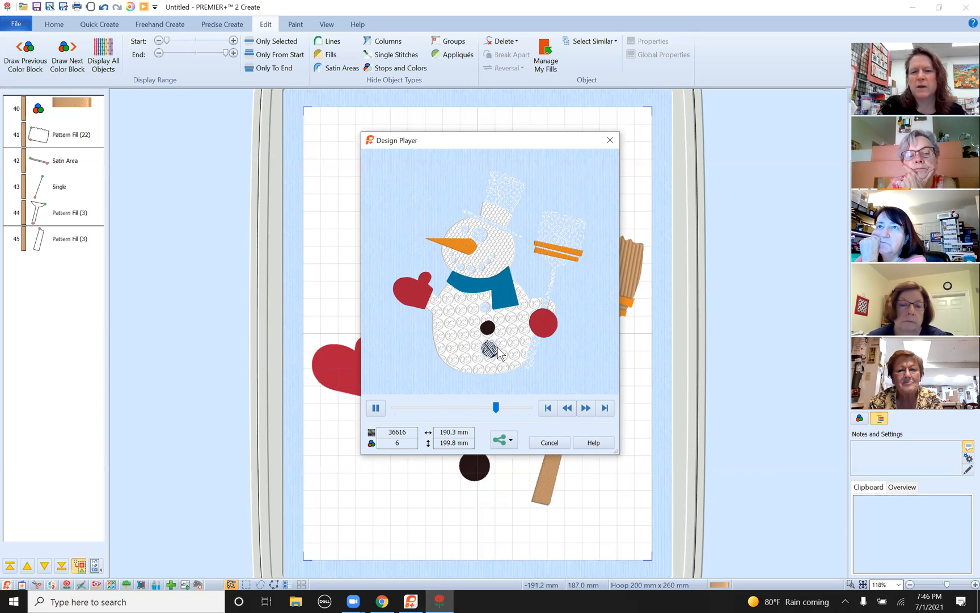
{"action": "left_click", "coordinate": [588, 411]}
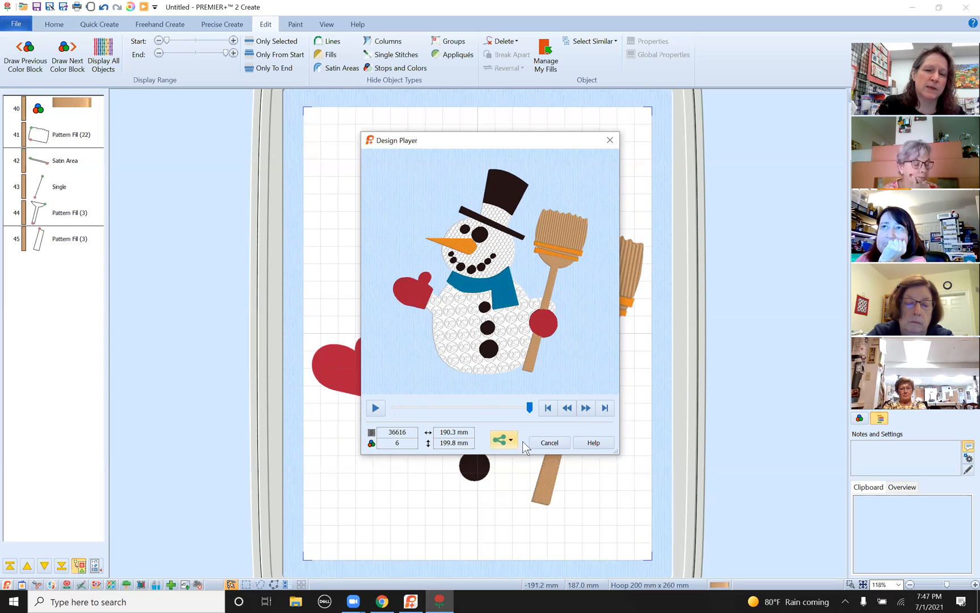
{"action": "left_click", "coordinate": [546, 444]}
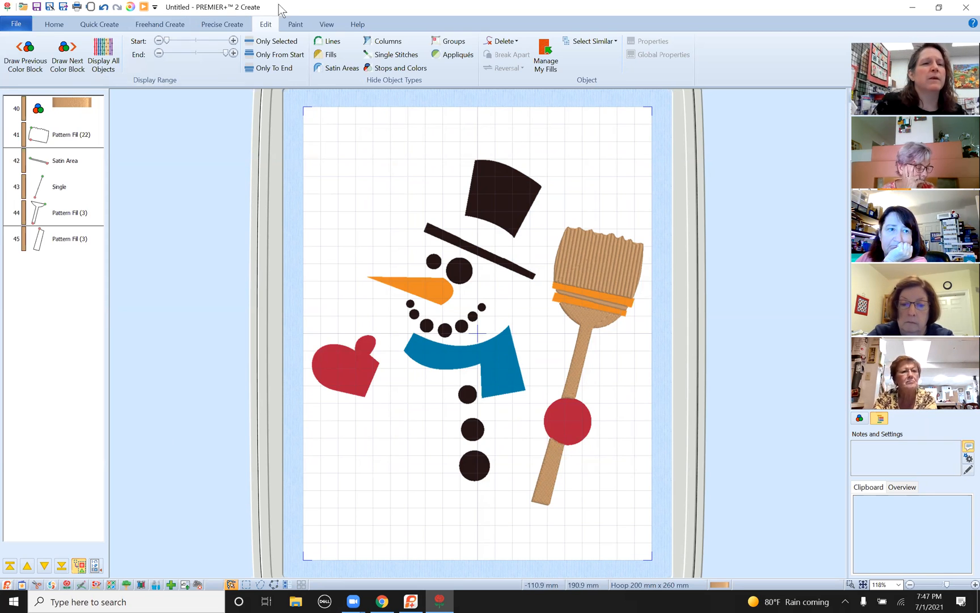
Step: Display all objects of the snowman again and look through its object list from the first white color block through the colored blocks
{"action": "left_click", "coordinate": [103, 51]}
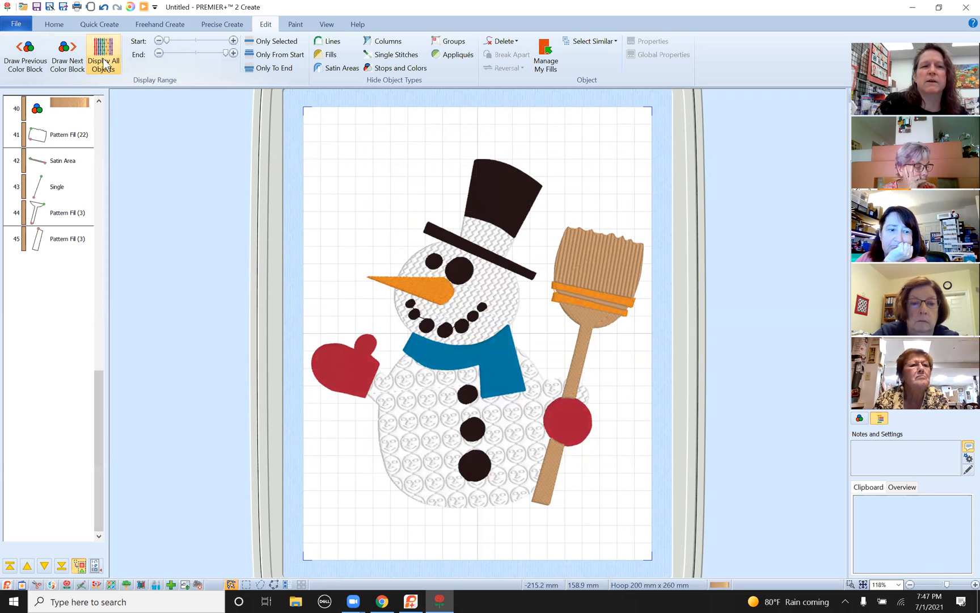
{"action": "left_click", "coordinate": [53, 25]}
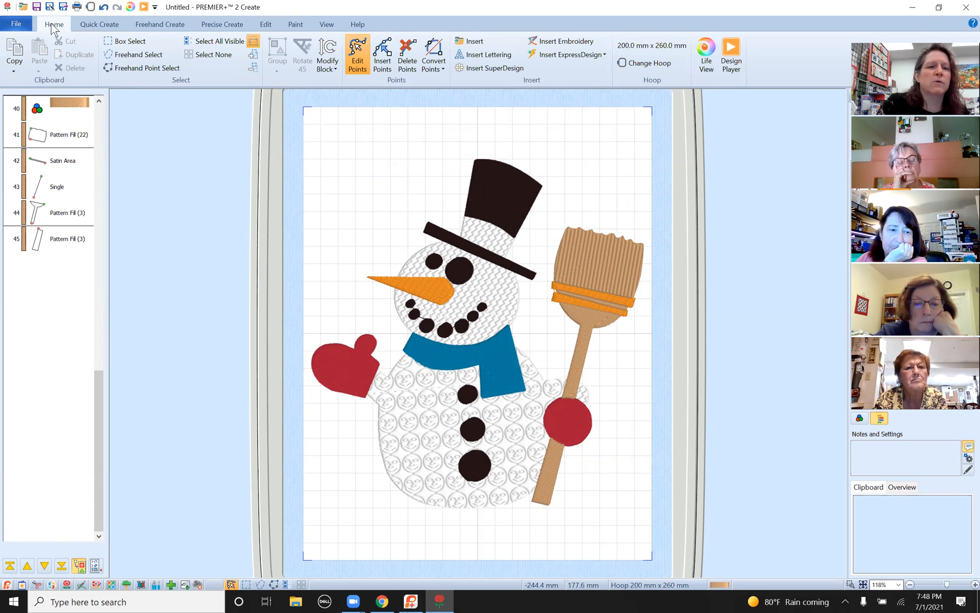
{"action": "left_click_drag", "start_coordinate": [98, 445], "coordinate": [95, 131]}
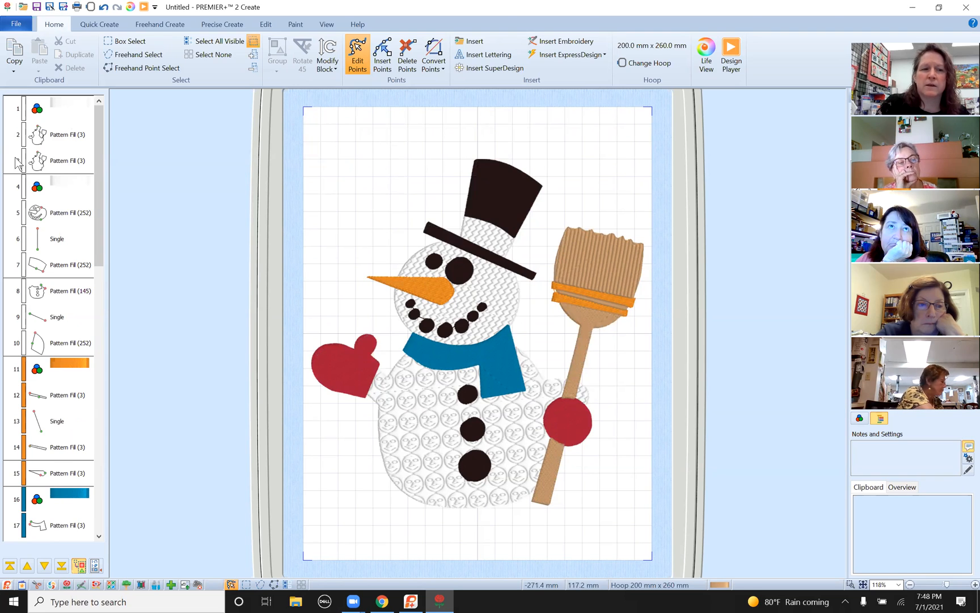
{"action": "left_click", "coordinate": [72, 185]}
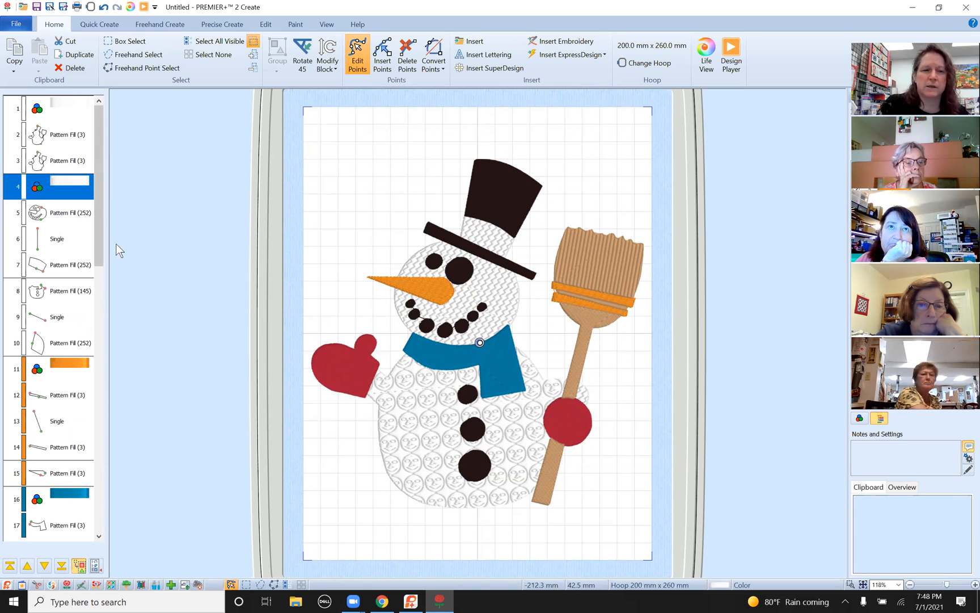
{"action": "left_click_drag", "start_coordinate": [97, 215], "coordinate": [112, 305]}
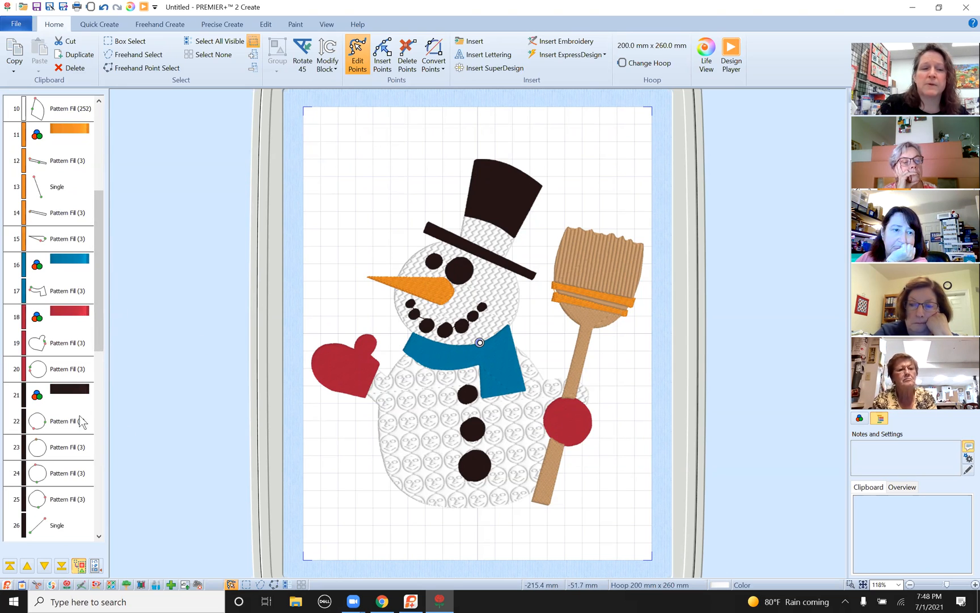
Step: Check which objects belong to the red color block by selecting its color change and both mitten fills, and clear the selection
{"action": "left_click", "coordinate": [67, 316]}
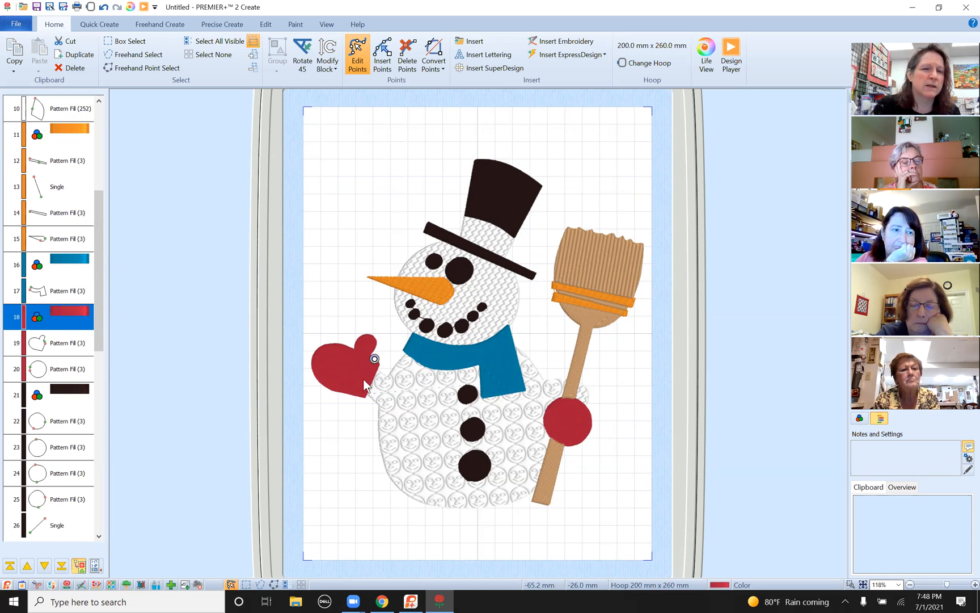
{"action": "left_click", "coordinate": [62, 347]}
{"action": "left_click", "coordinate": [63, 368]}
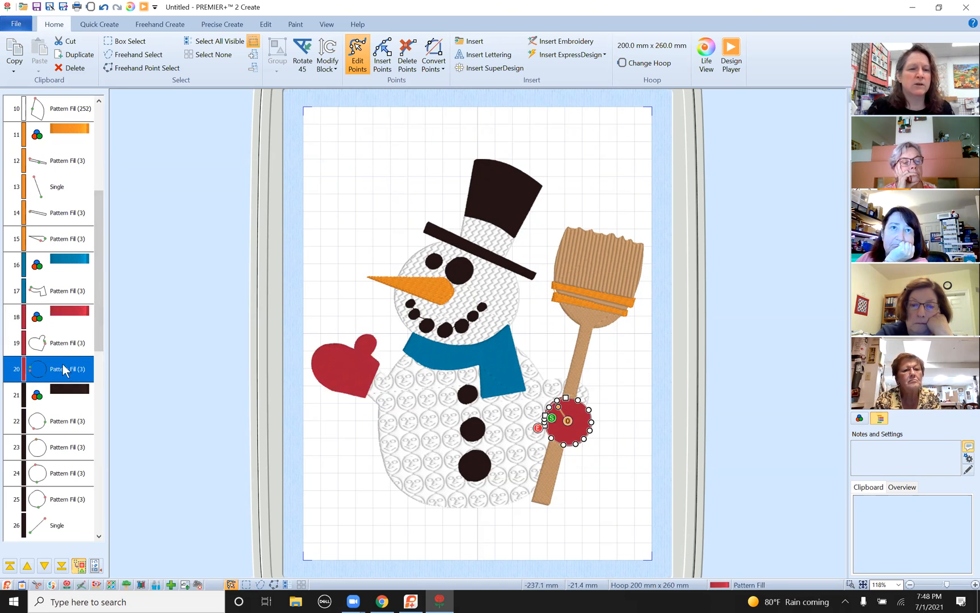
{"action": "left_click", "coordinate": [66, 318]}
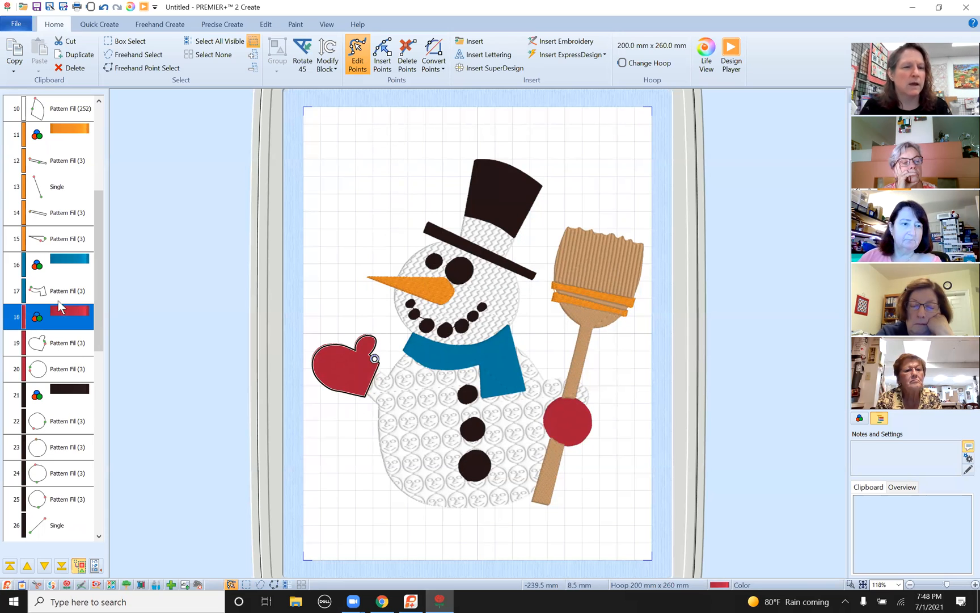
{"action": "left_click", "coordinate": [67, 342], "text": "shift"}
{"action": "left_click", "coordinate": [67, 370], "text": "shift"}
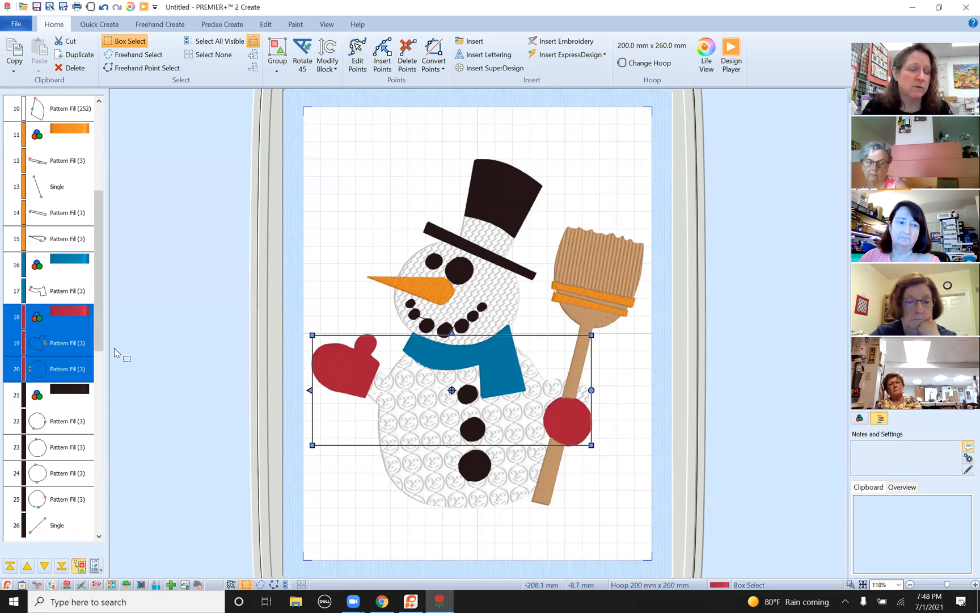
{"action": "left_click", "coordinate": [124, 335]}
{"action": "left_click", "coordinate": [153, 324]}
Step: Group the red color change with both mitten fills, and move the collapsed group to the end of the stitching order
{"action": "left_click", "coordinate": [69, 321]}
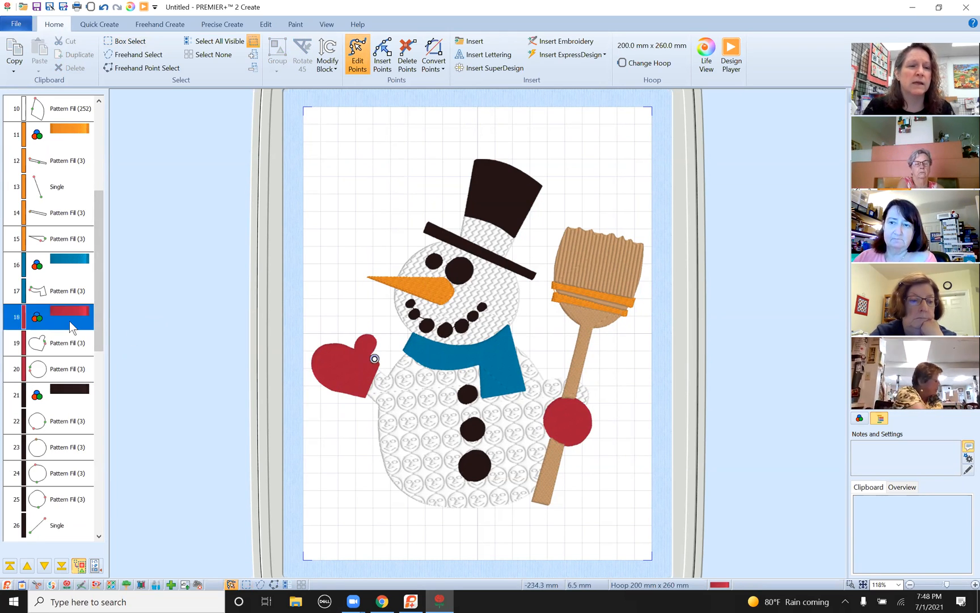
{"action": "left_click", "coordinate": [62, 368], "text": "shift"}
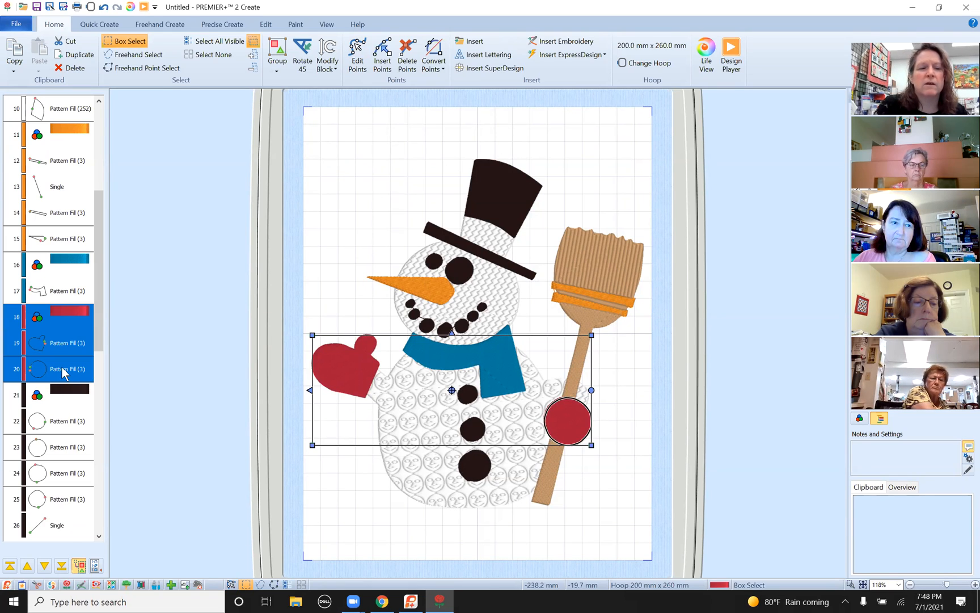
{"action": "right_click", "coordinate": [63, 371]}
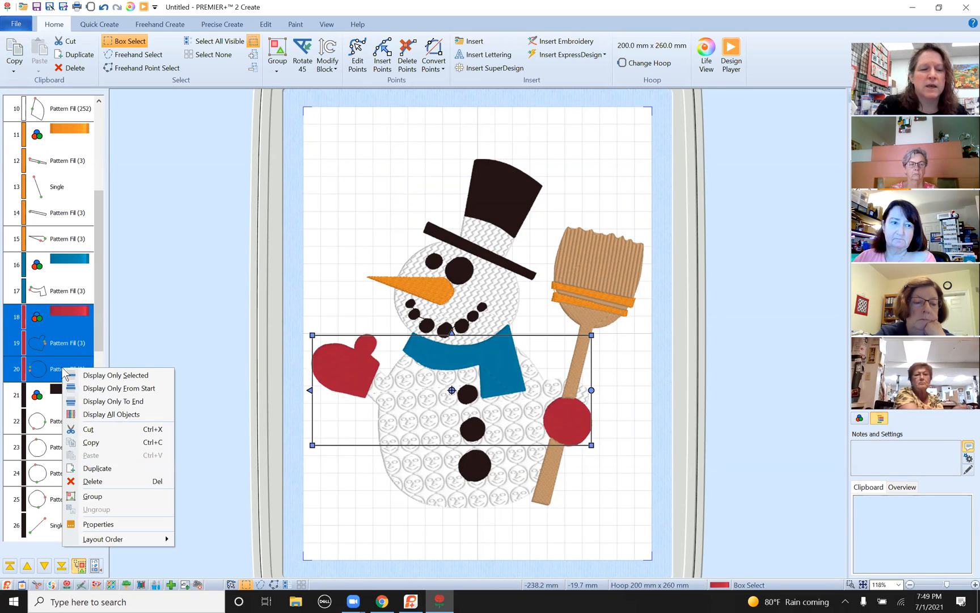
{"action": "left_click", "coordinate": [123, 497]}
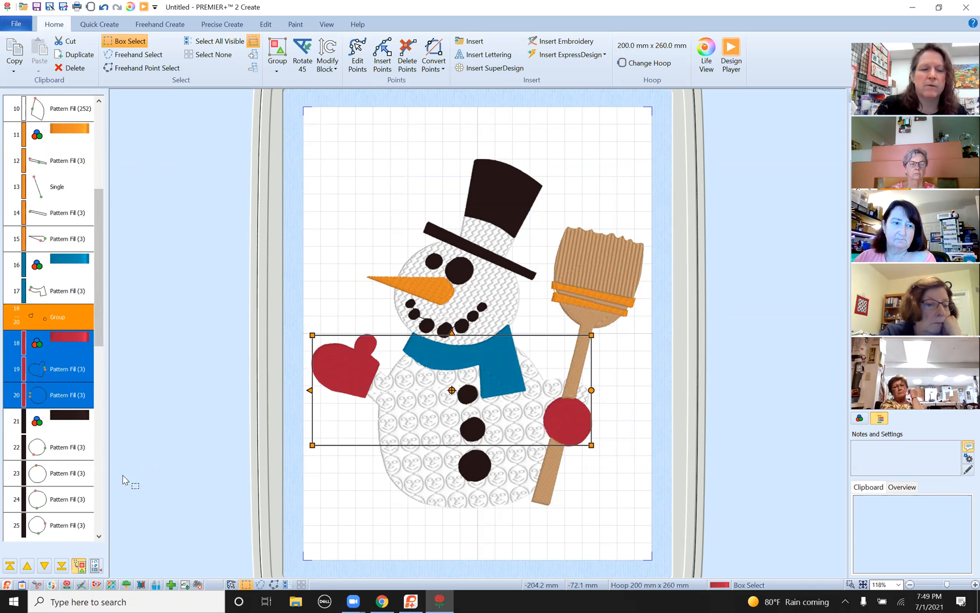
{"action": "left_click", "coordinate": [80, 565]}
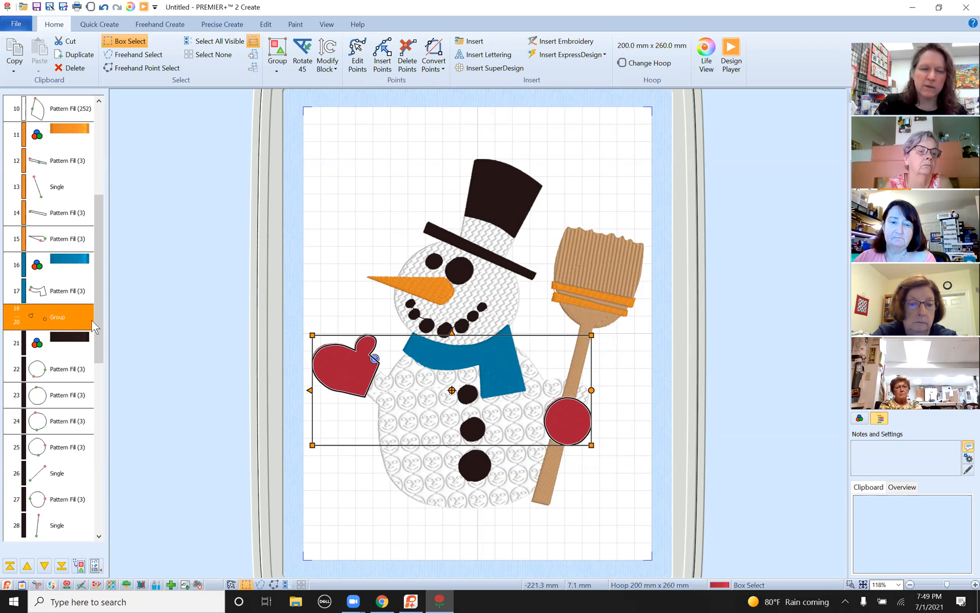
{"action": "left_click", "coordinate": [62, 566]}
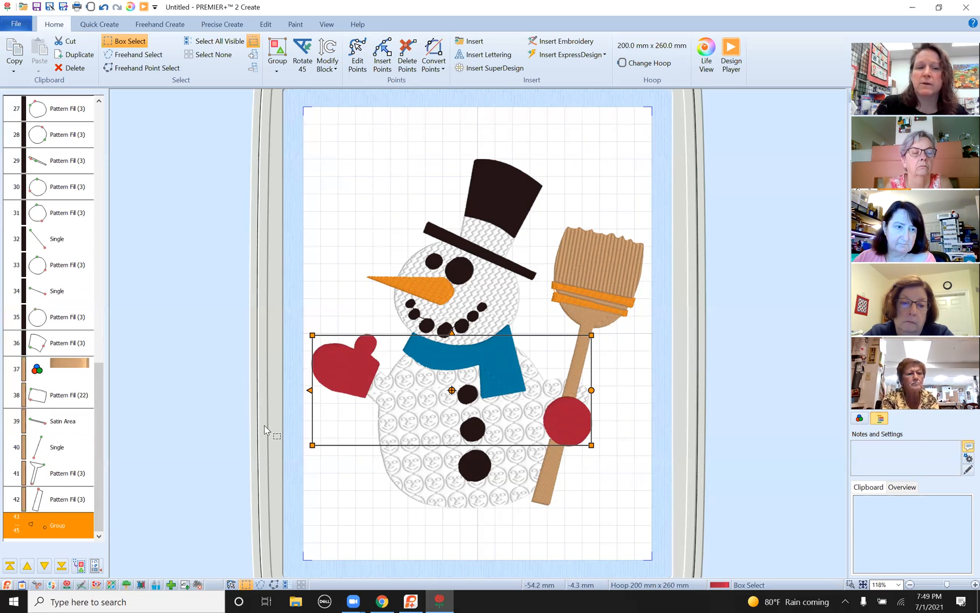
Step: Select the orange color change with both broom bands, their connecting stitch and the carrot nose, and move them to the end of the stitching order
{"action": "left_click_drag", "start_coordinate": [100, 497], "coordinate": [119, 310]}
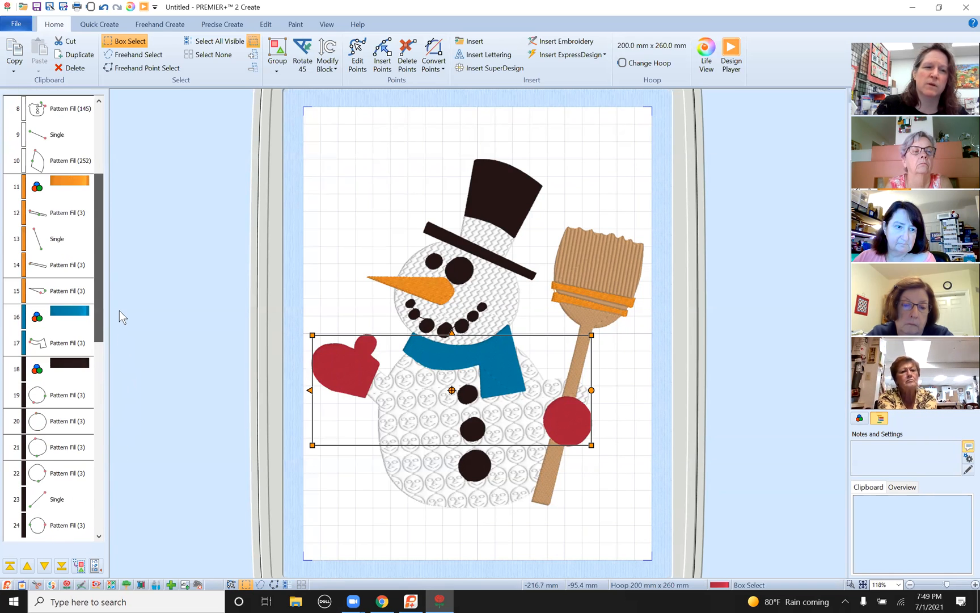
{"action": "left_click", "coordinate": [60, 186]}
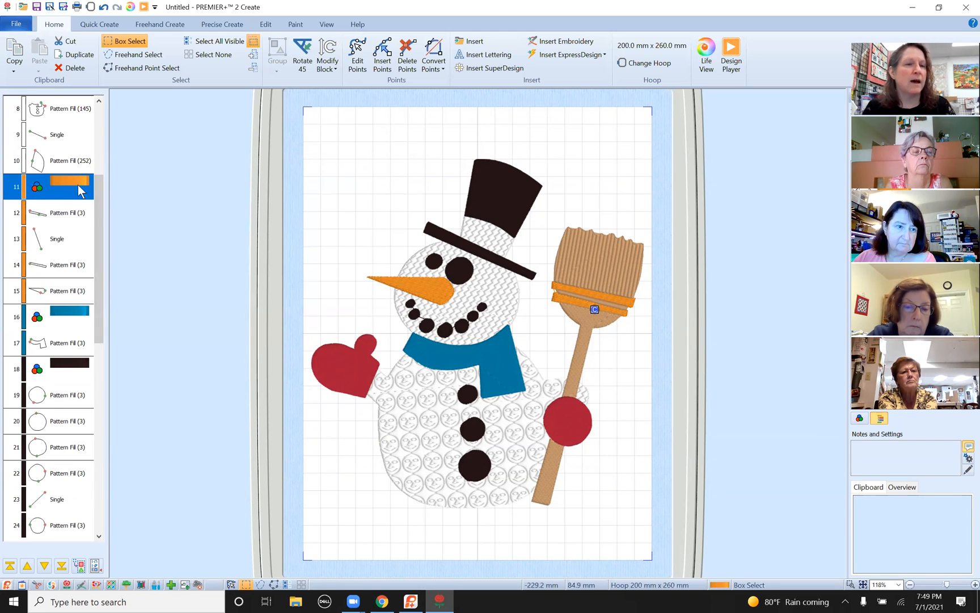
{"action": "left_click", "coordinate": [61, 216], "text": "ctrl"}
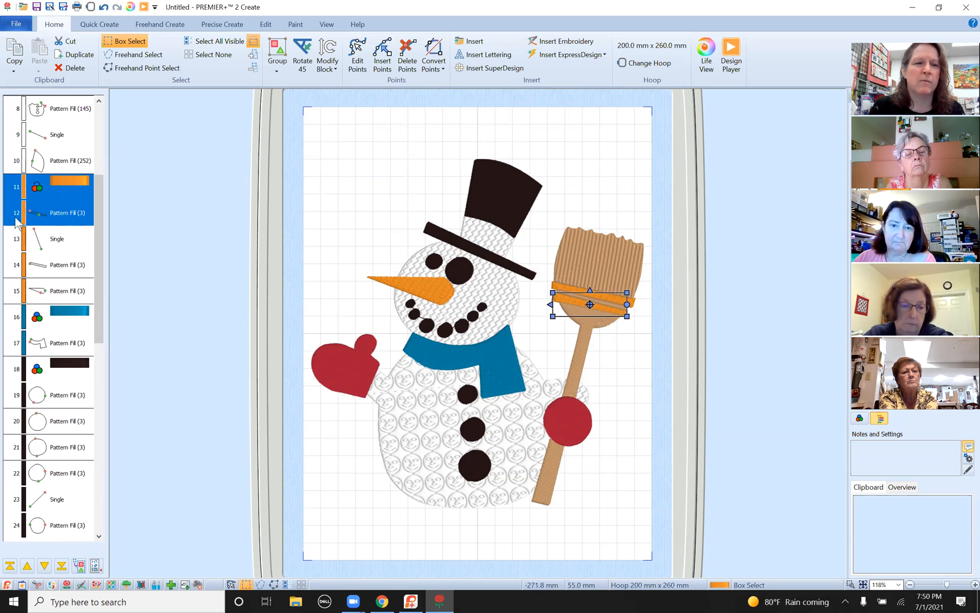
{"action": "left_click", "coordinate": [67, 239], "text": "ctrl"}
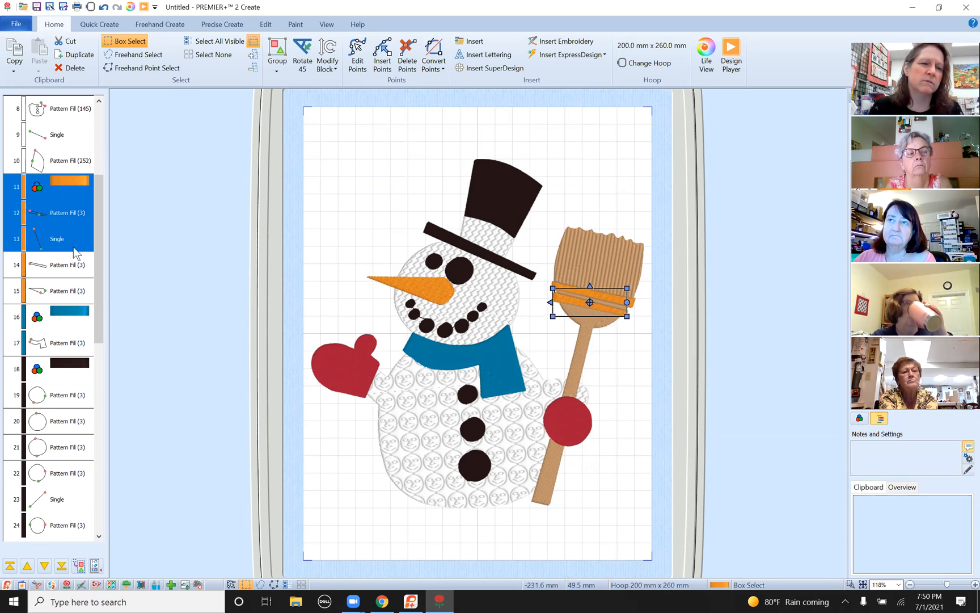
{"action": "left_click", "coordinate": [66, 269], "text": "ctrl"}
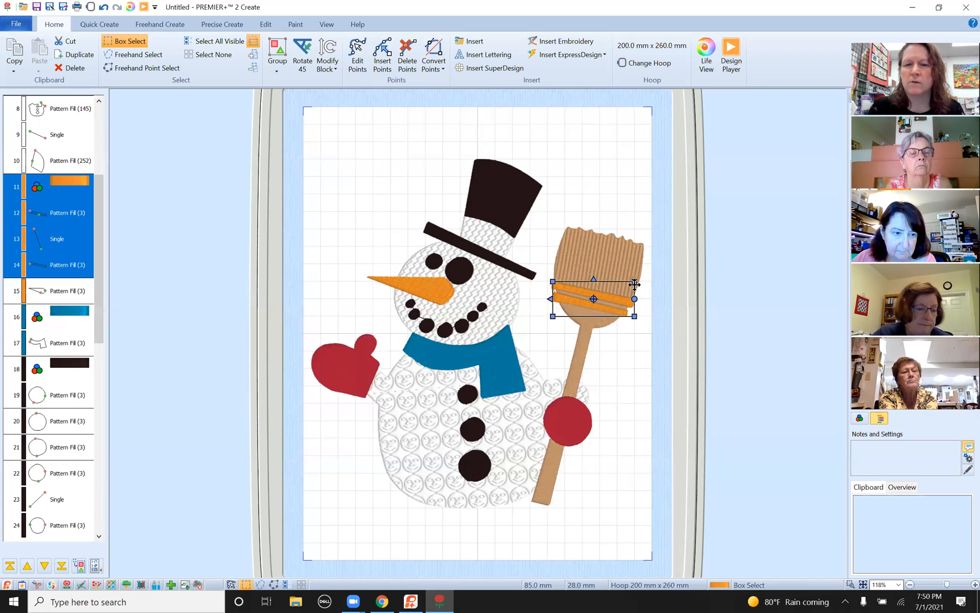
{"action": "left_click", "coordinate": [61, 289], "text": "ctrl"}
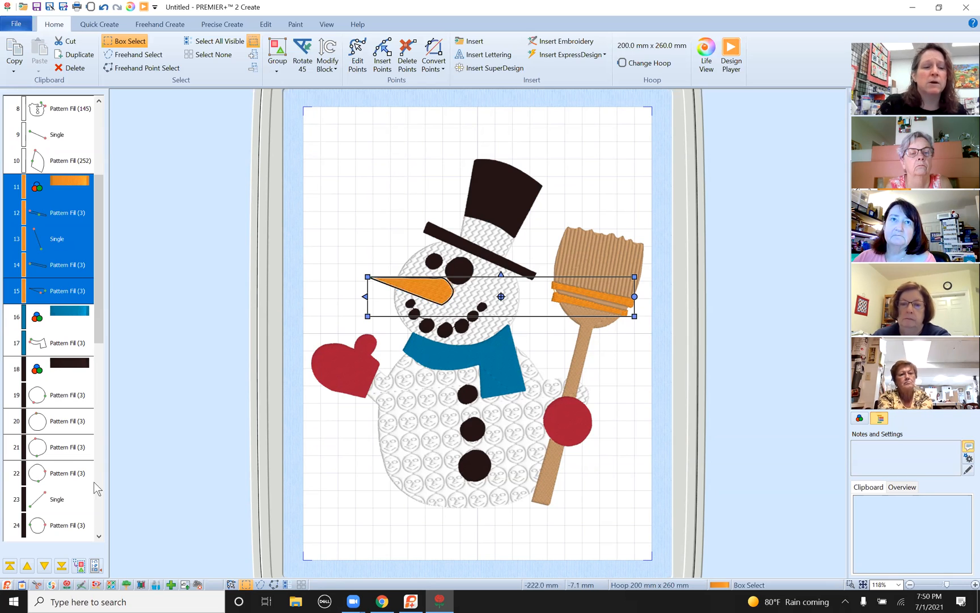
{"action": "left_click", "coordinate": [44, 566]}
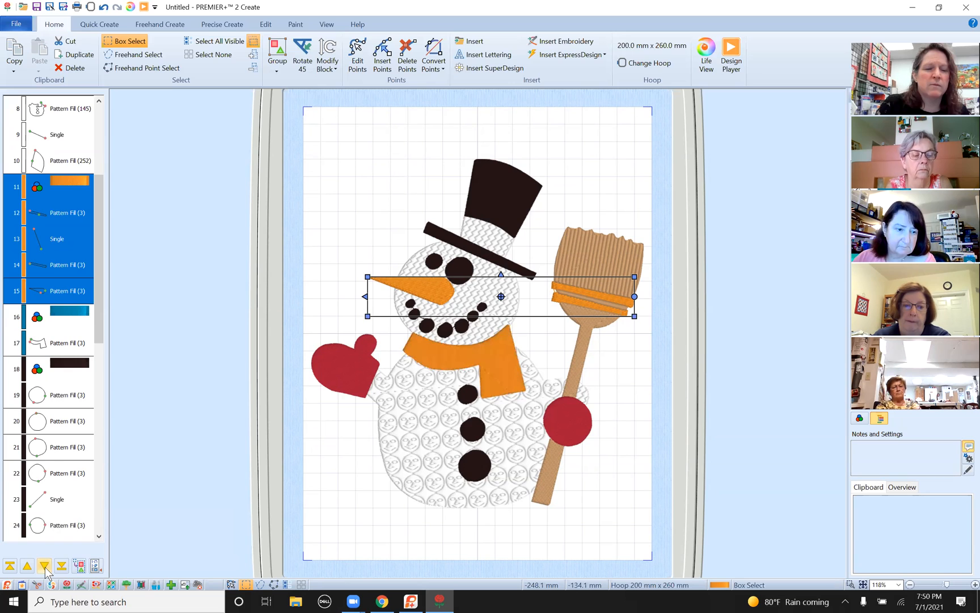
{"action": "left_click", "coordinate": [44, 567]}
{"action": "left_click", "coordinate": [45, 566]}
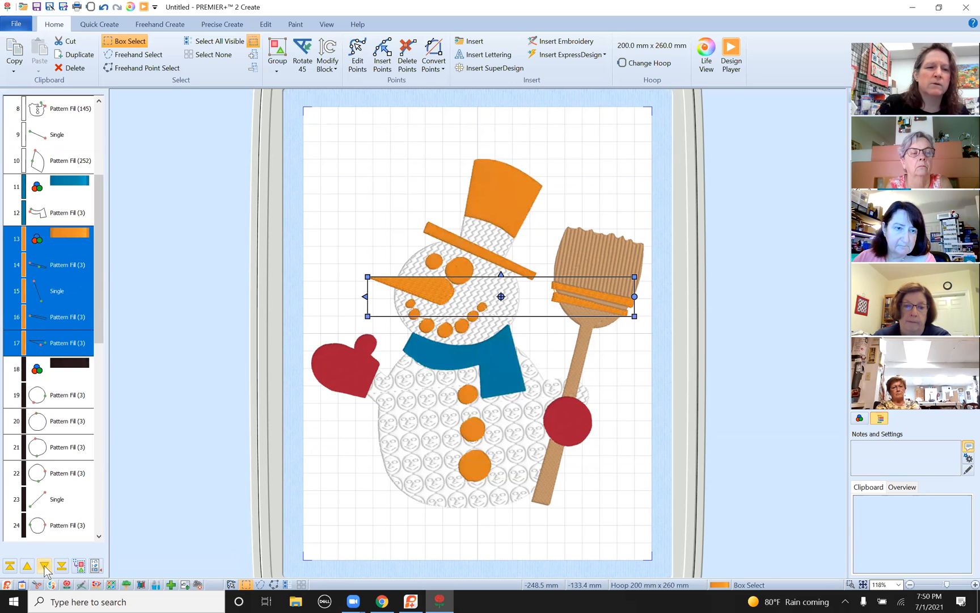
{"action": "left_click", "coordinate": [45, 566]}
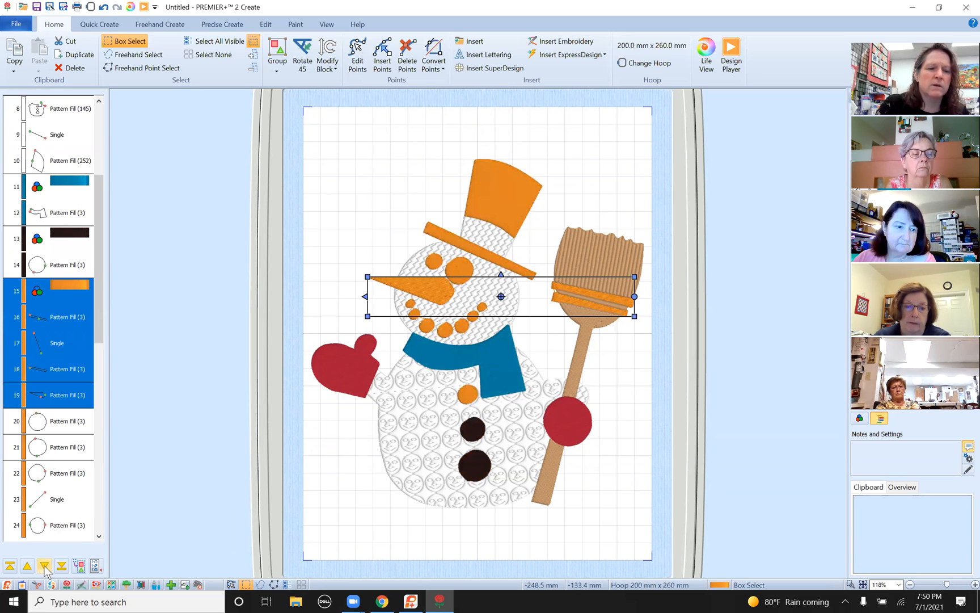
{"action": "left_click", "coordinate": [44, 567]}
{"action": "left_click", "coordinate": [44, 566]}
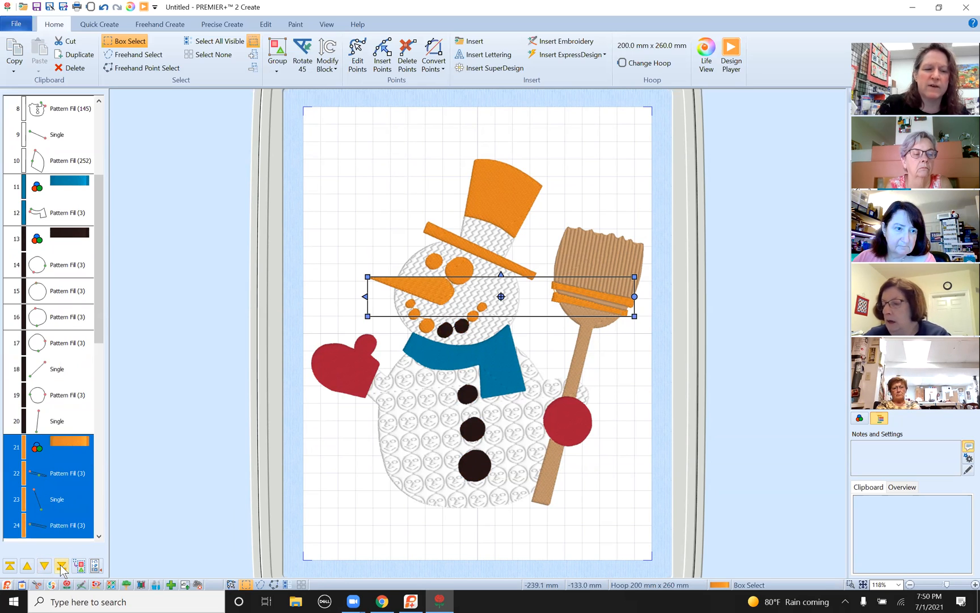
{"action": "left_click", "coordinate": [61, 566]}
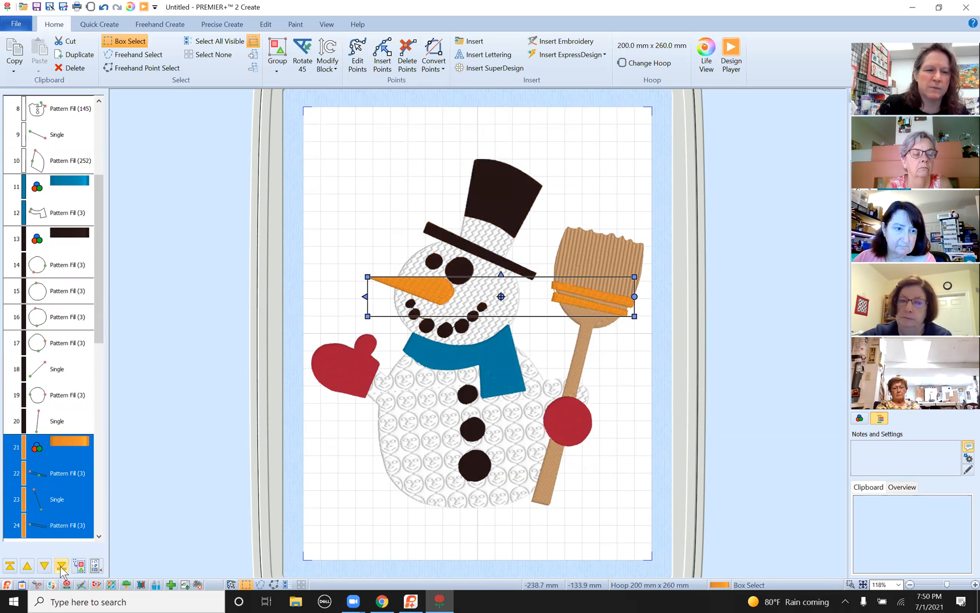
Step: Try to move the selected orange objects back ahead of the red mitten group in the stitching order
{"action": "left_click", "coordinate": [27, 567]}
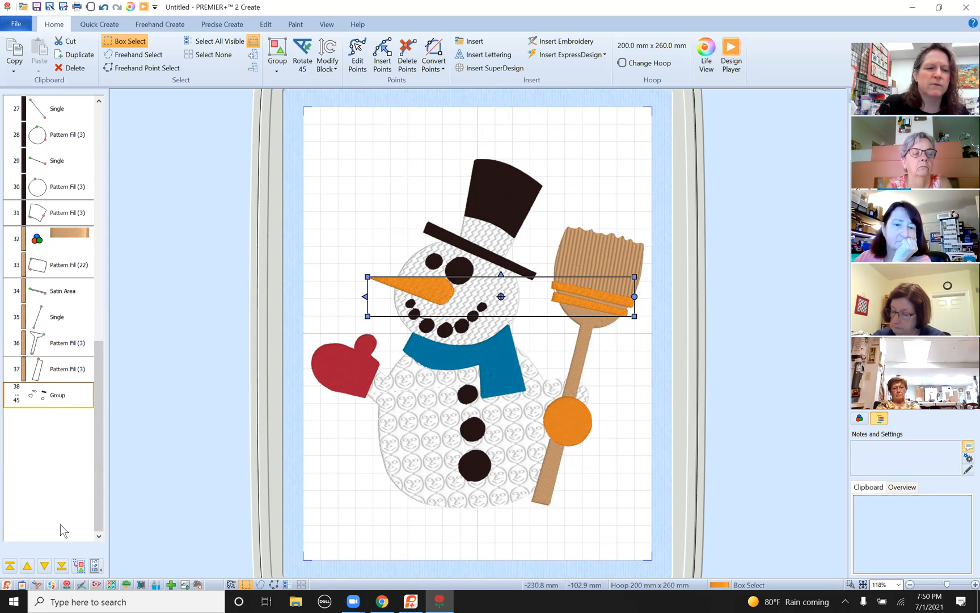
{"action": "left_click", "coordinate": [26, 566]}
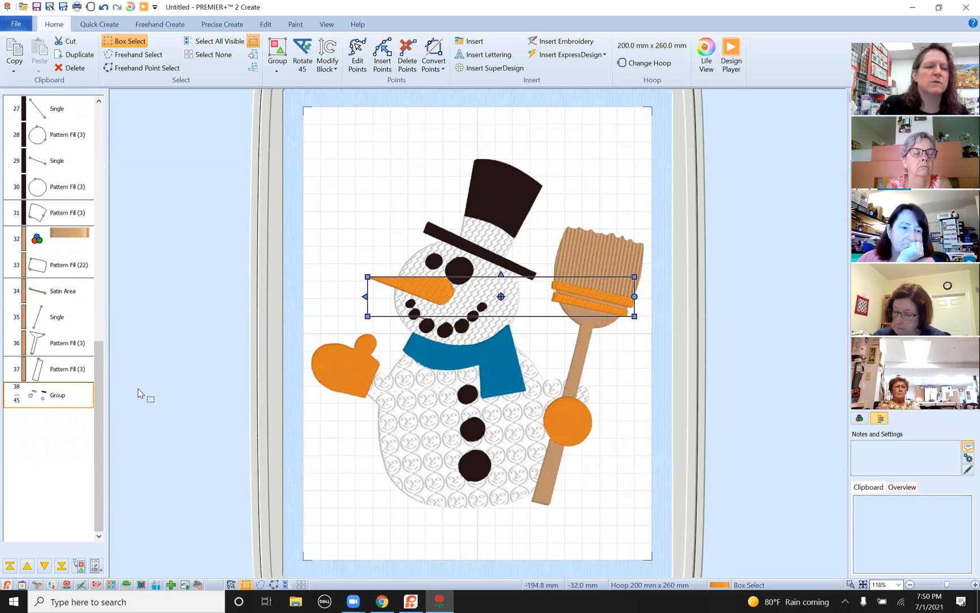
{"action": "scroll", "coordinate": [54, 32], "scroll_direction": "down", "scroll_amount": 2}
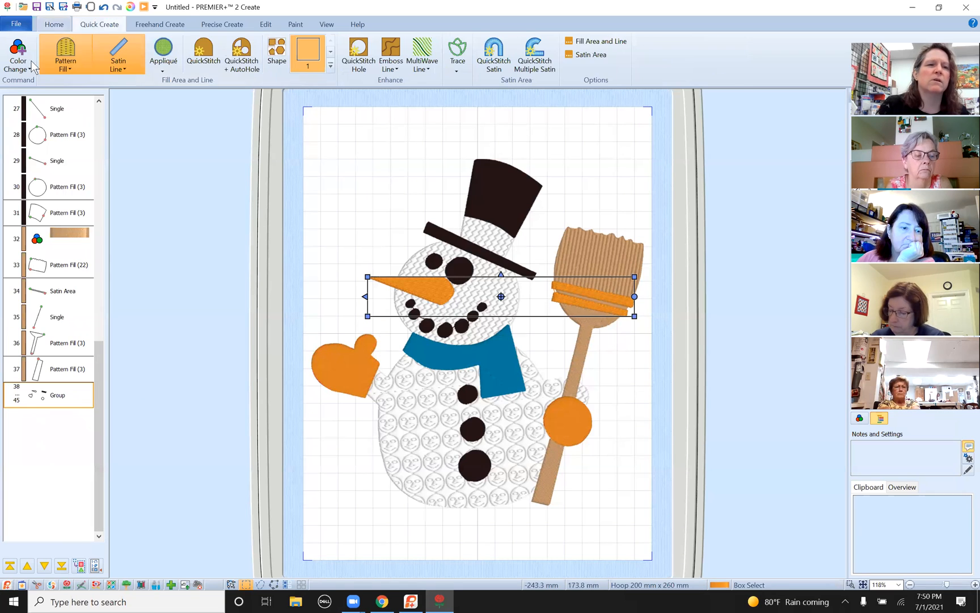
Step: Undo the backward moves of the orange objects that put them inside the mitten group
{"action": "left_click", "coordinate": [103, 8]}
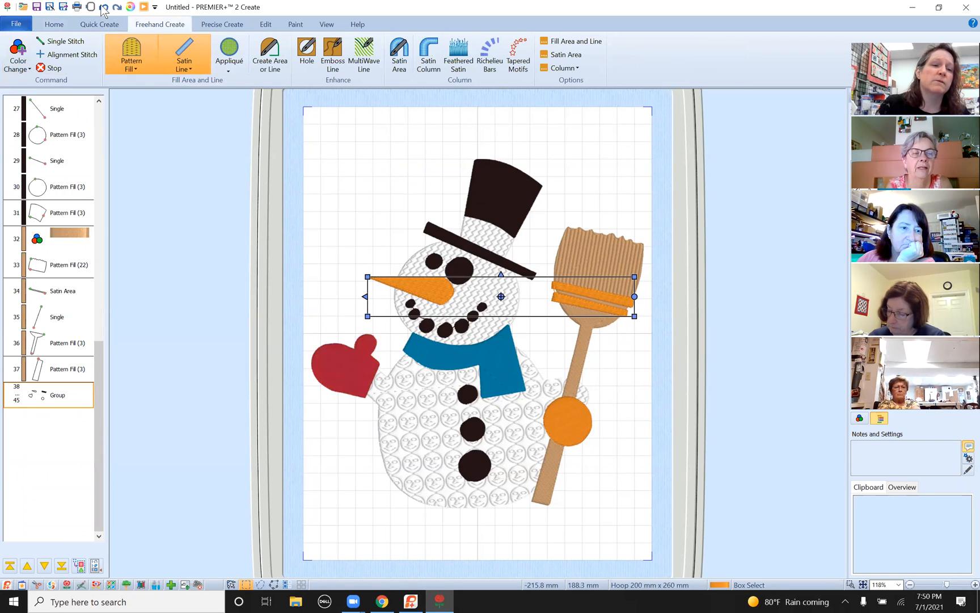
{"action": "left_click", "coordinate": [104, 7]}
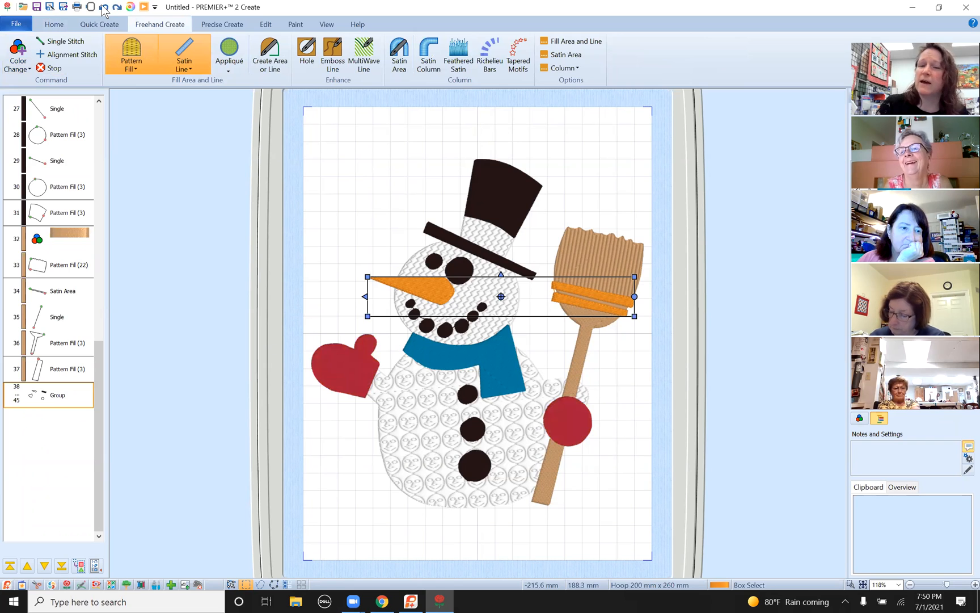
{"action": "left_click", "coordinate": [103, 7]}
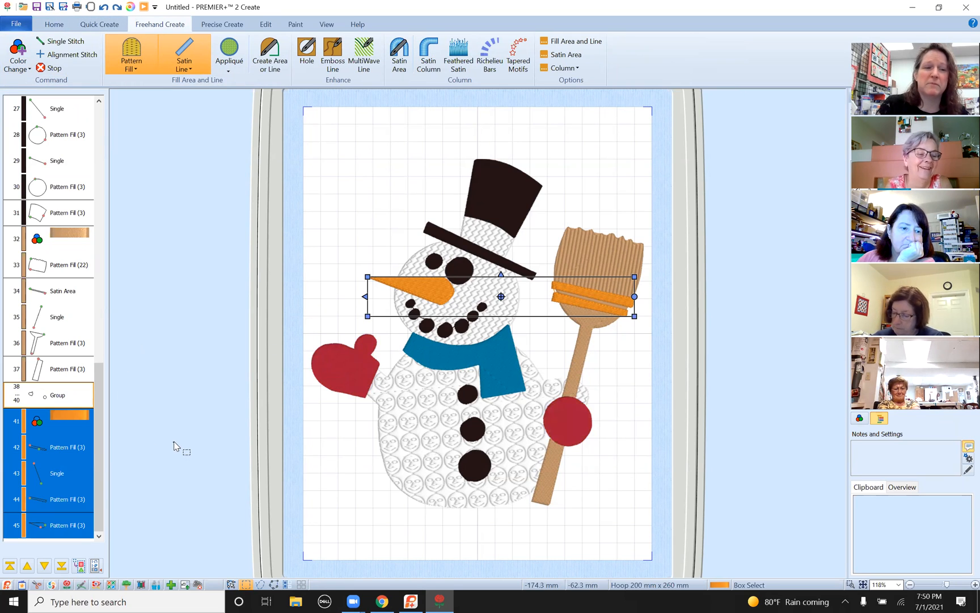
Step: Move the red mitten group behind the orange objects to the very end of the stitching order, and deselect it
{"action": "left_click", "coordinate": [54, 391]}
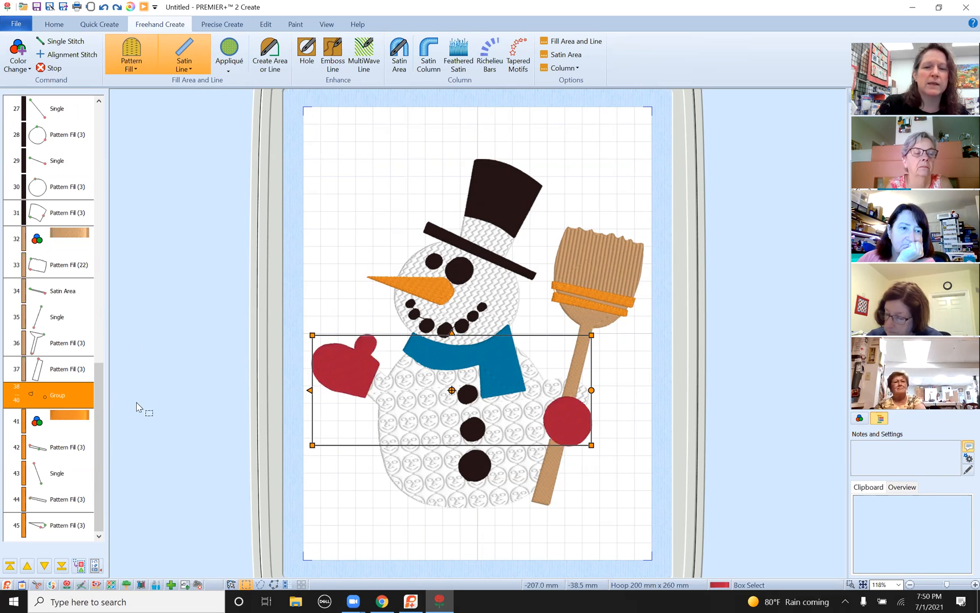
{"action": "left_click", "coordinate": [63, 566]}
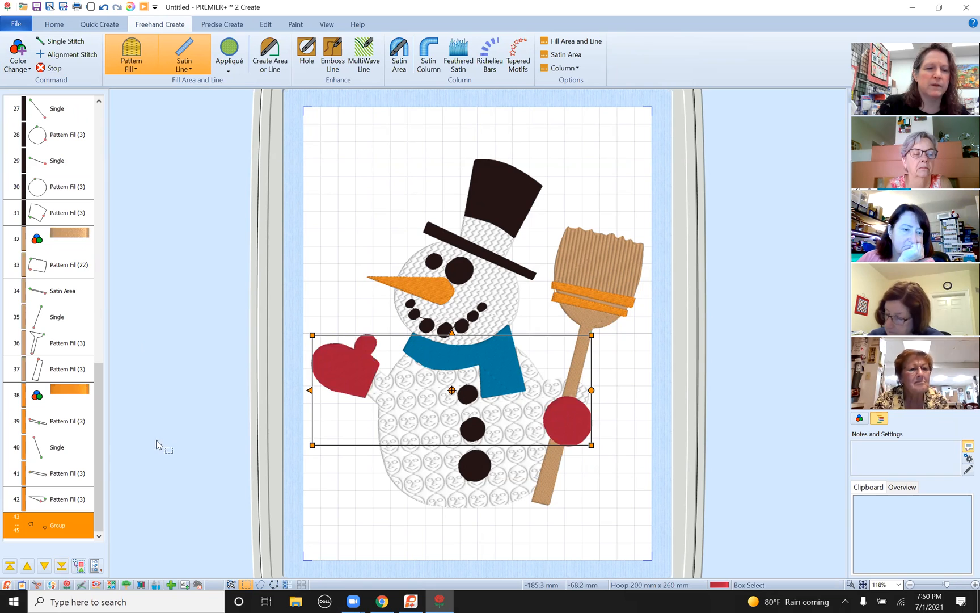
{"action": "left_click", "coordinate": [158, 412]}
{"action": "left_click", "coordinate": [213, 429]}
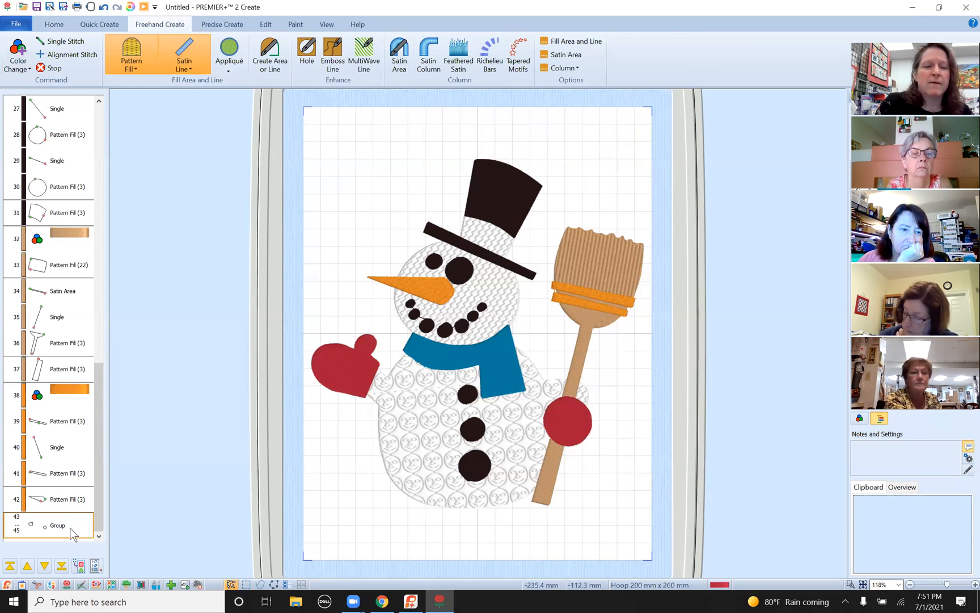
Step: Expand the red mitten group in the stitching order and select its red color change
{"action": "left_click", "coordinate": [45, 531]}
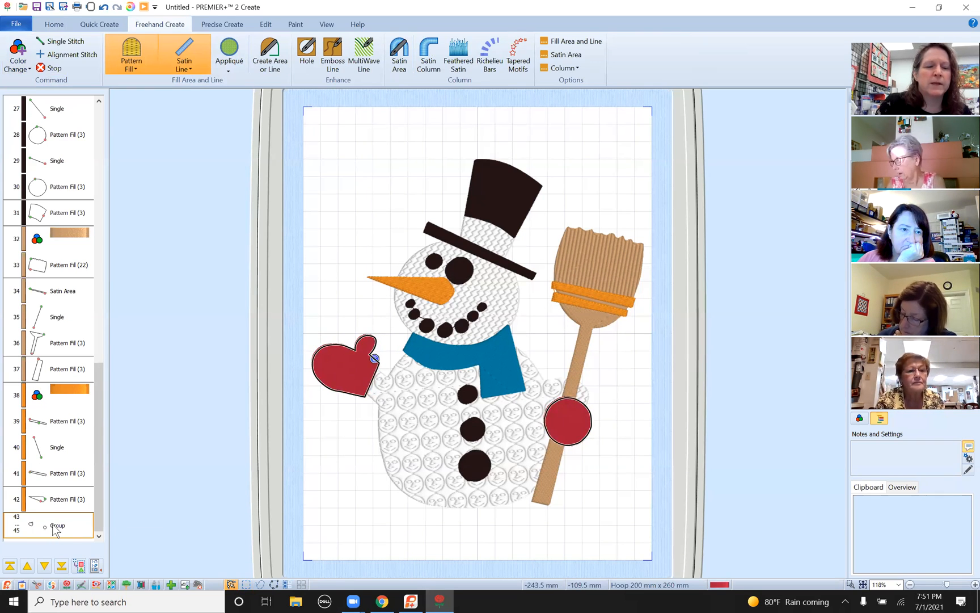
{"action": "right_click", "coordinate": [55, 530]}
{"action": "left_click", "coordinate": [79, 567]}
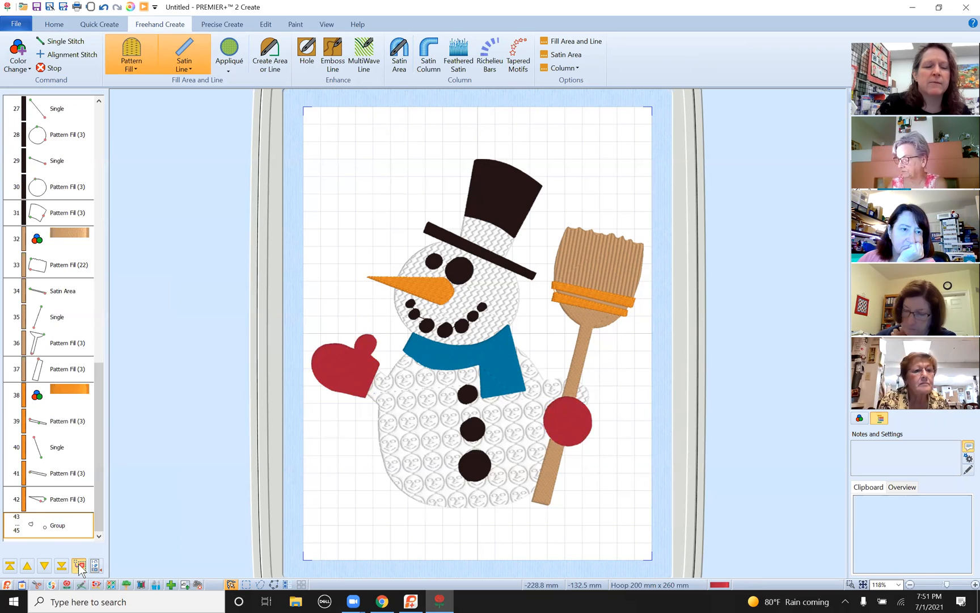
{"action": "left_click_drag", "start_coordinate": [99, 457], "coordinate": [104, 504]}
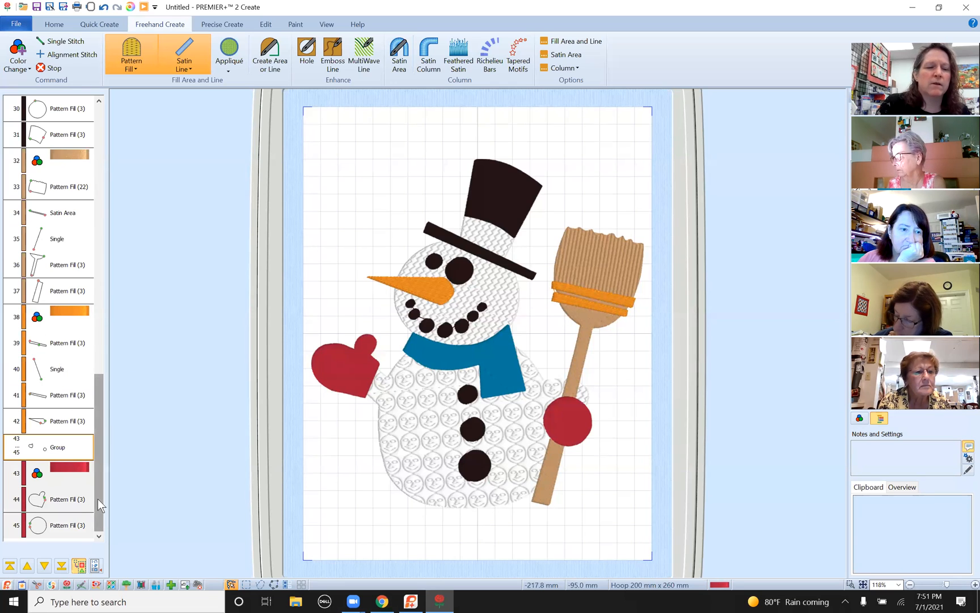
{"action": "left_click", "coordinate": [72, 479]}
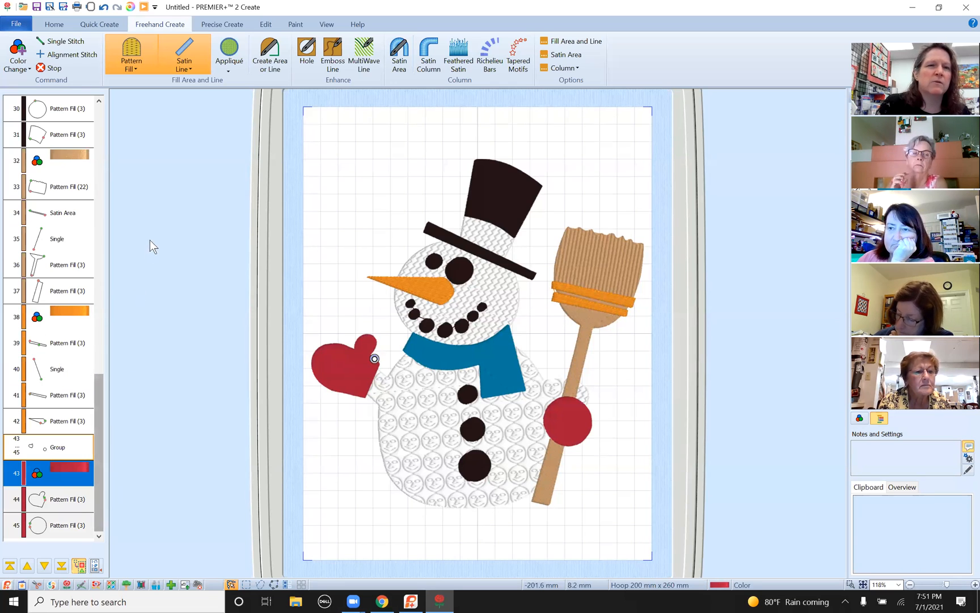
Step: Play the whole snowman stitch-out in the Design Player at a faster speed, and close the player
{"action": "left_click", "coordinate": [144, 7]}
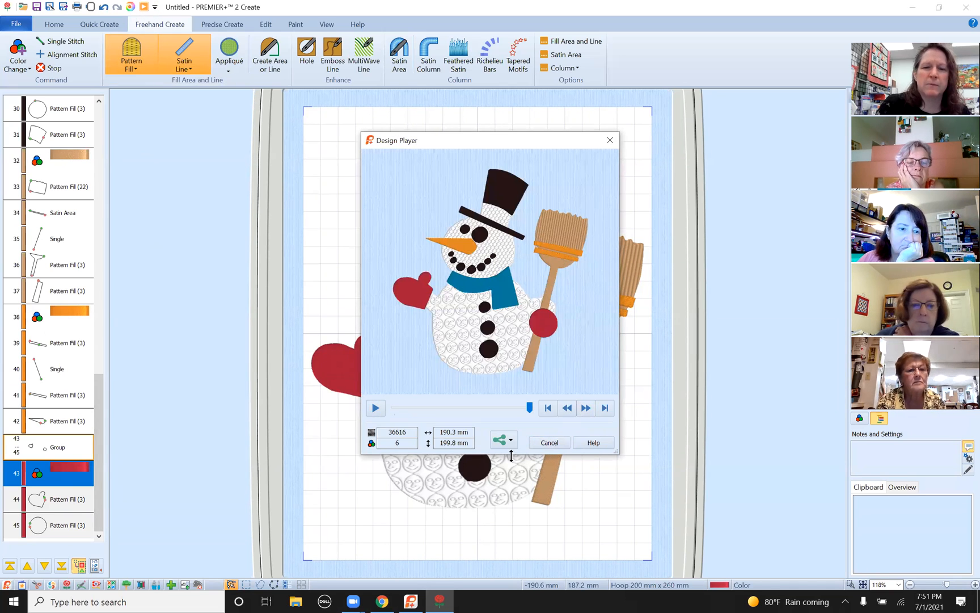
{"action": "left_click", "coordinate": [375, 408]}
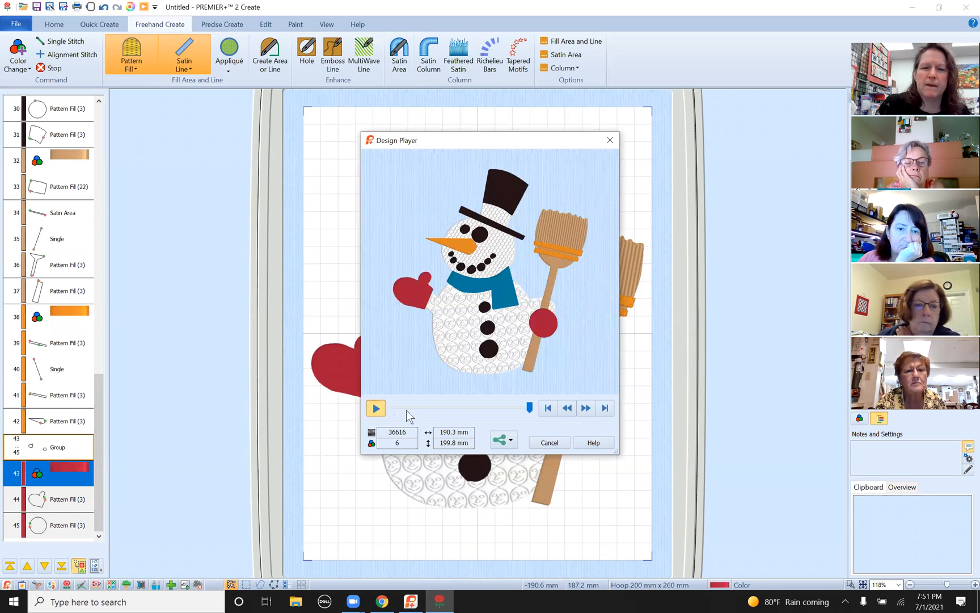
{"action": "left_click", "coordinate": [588, 407]}
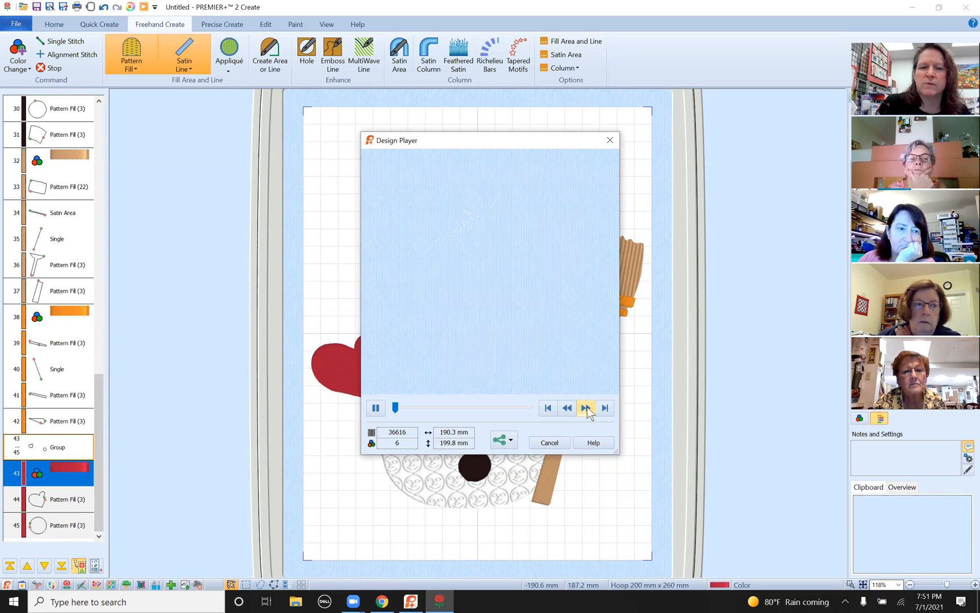
{"action": "left_click", "coordinate": [588, 409]}
{"action": "left_click", "coordinate": [587, 408]}
{"action": "left_click", "coordinate": [566, 410]}
{"action": "left_click", "coordinate": [566, 410]}
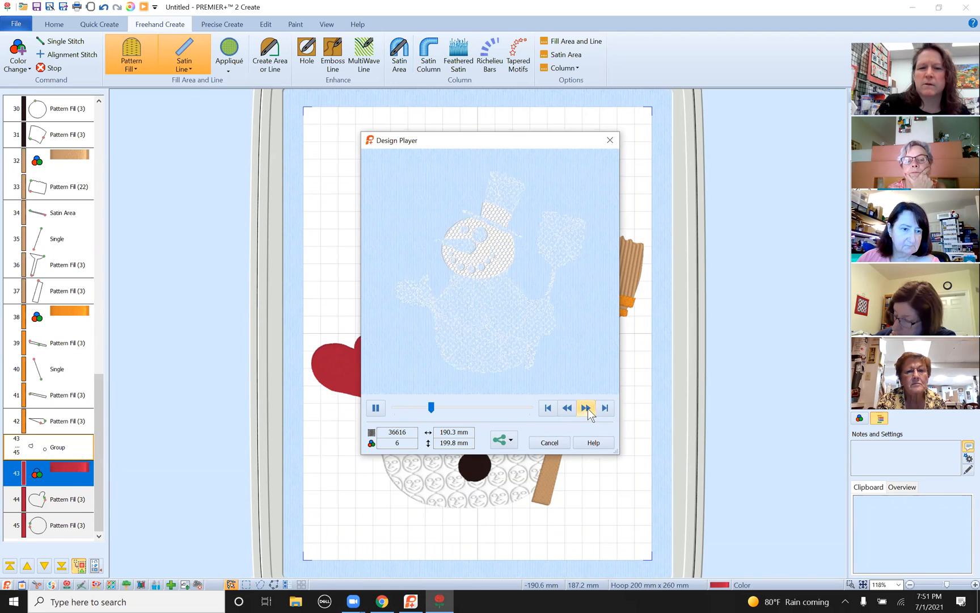
{"action": "left_click", "coordinate": [587, 409]}
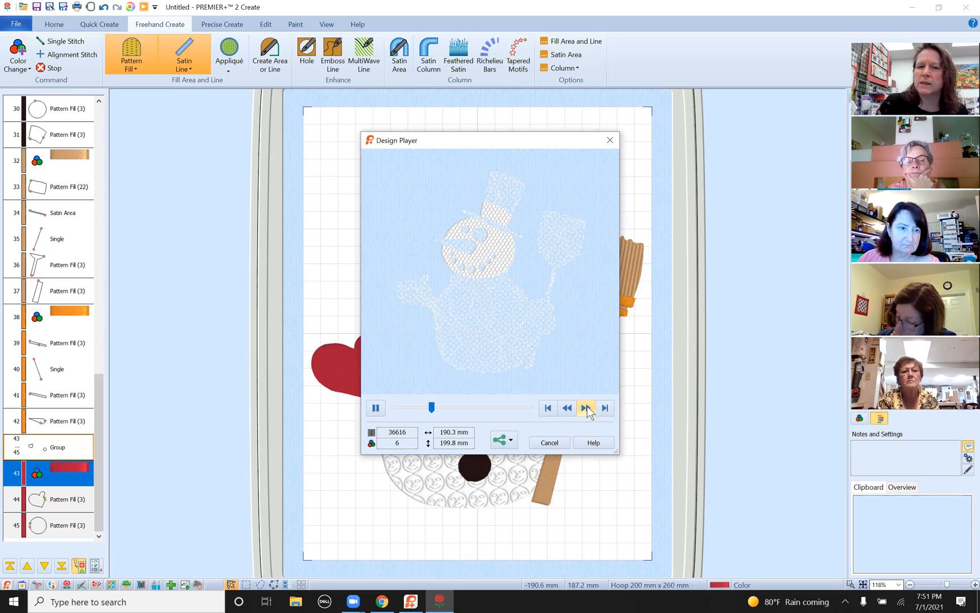
{"action": "left_click", "coordinate": [587, 409]}
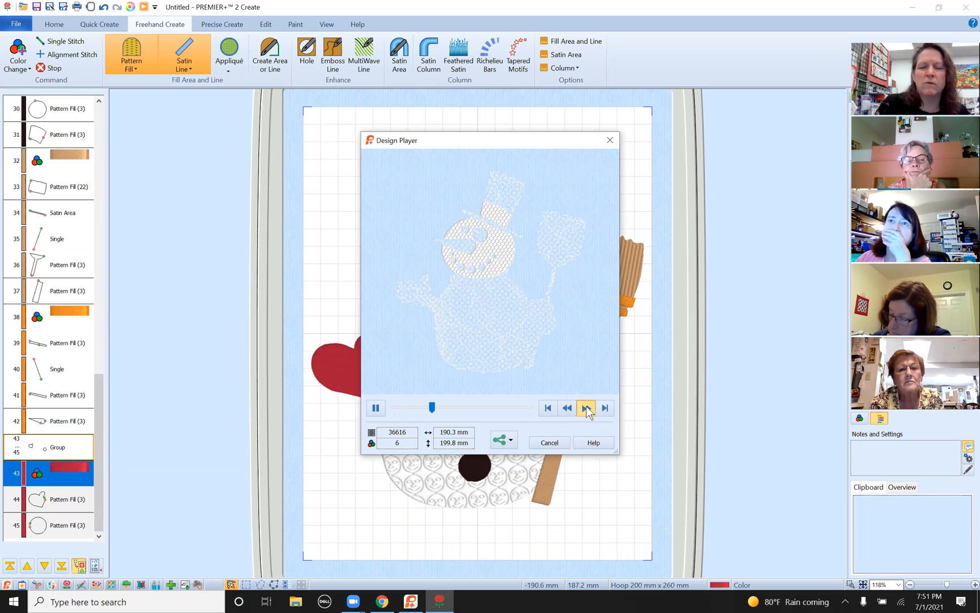
{"action": "left_click", "coordinate": [587, 409]}
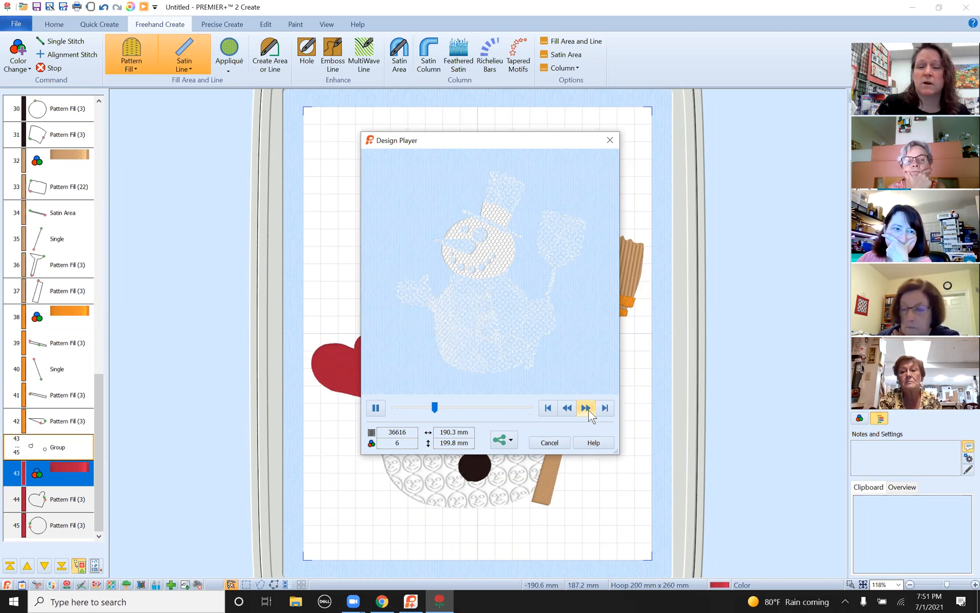
{"action": "left_click", "coordinate": [588, 410]}
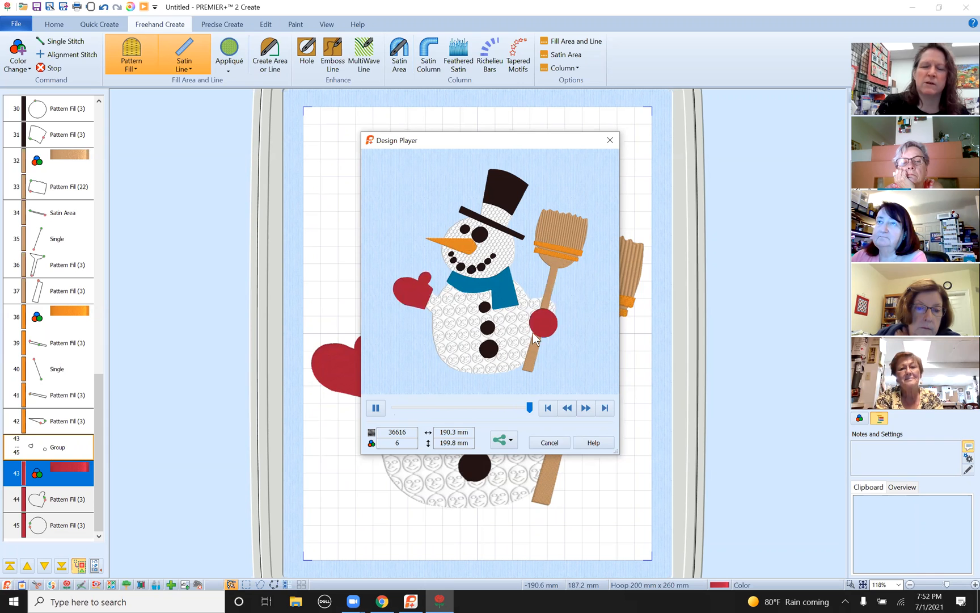
{"action": "left_click", "coordinate": [550, 443]}
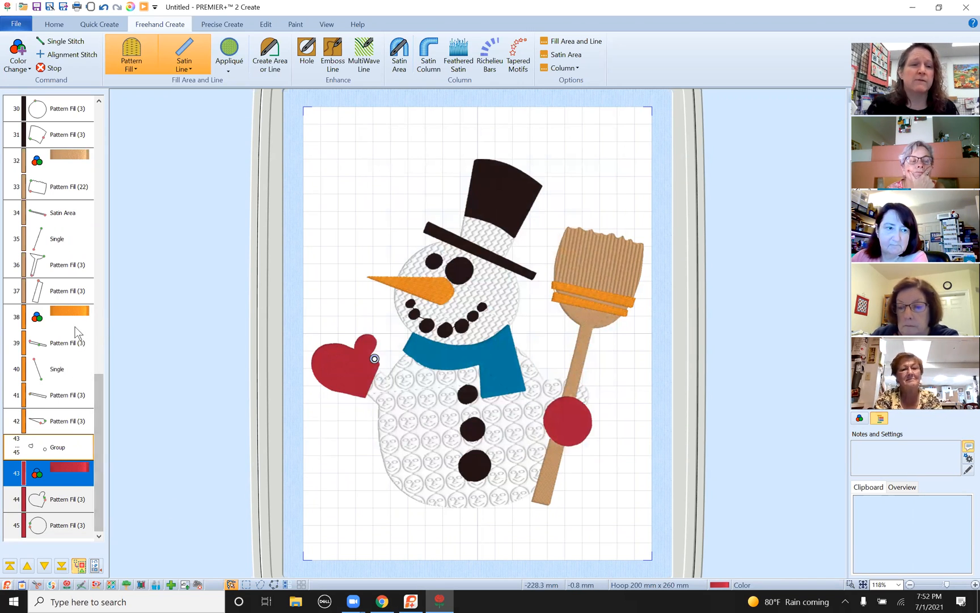
Step: Group the orange color change with the broom bands, connecting stitch and carrot nose, and collapse the groups in the object list
{"action": "left_click", "coordinate": [66, 313]}
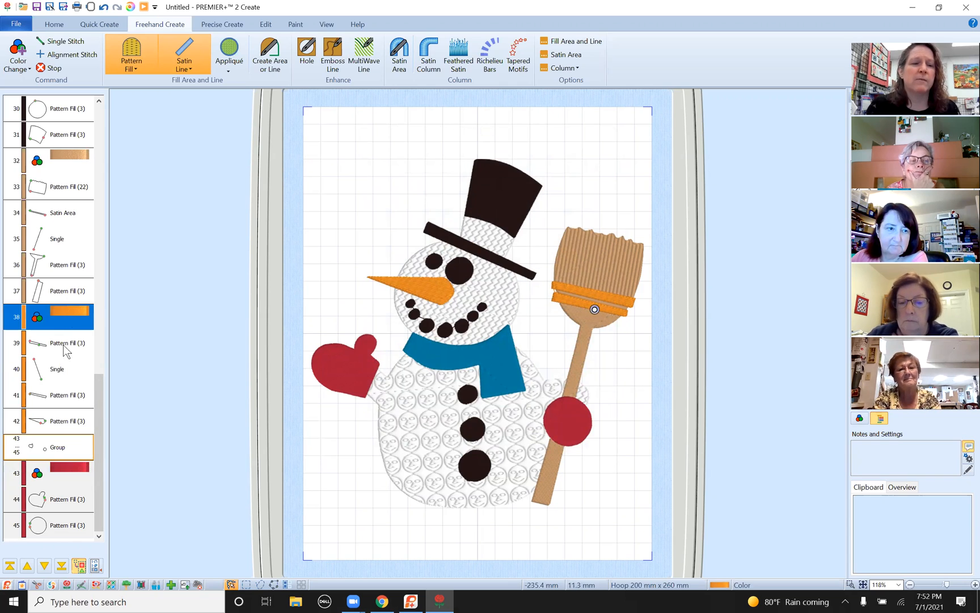
{"action": "left_click", "coordinate": [56, 424], "text": "shift"}
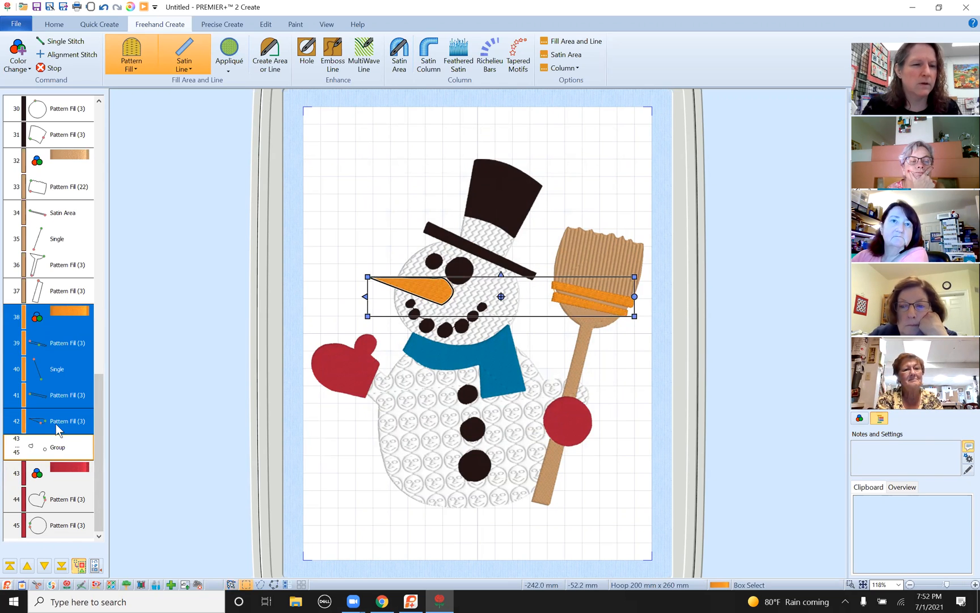
{"action": "right_click", "coordinate": [56, 423]}
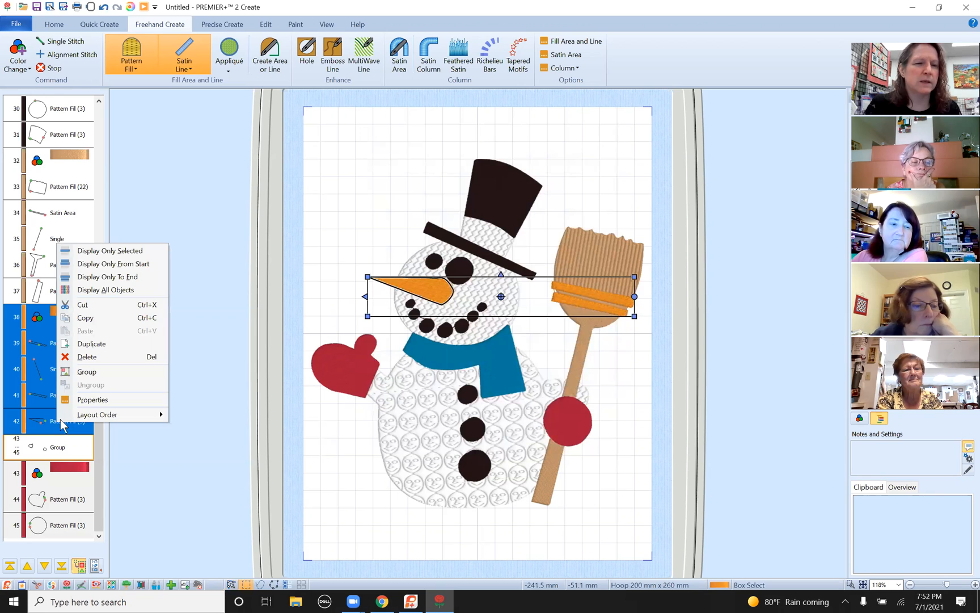
{"action": "left_click", "coordinate": [87, 371]}
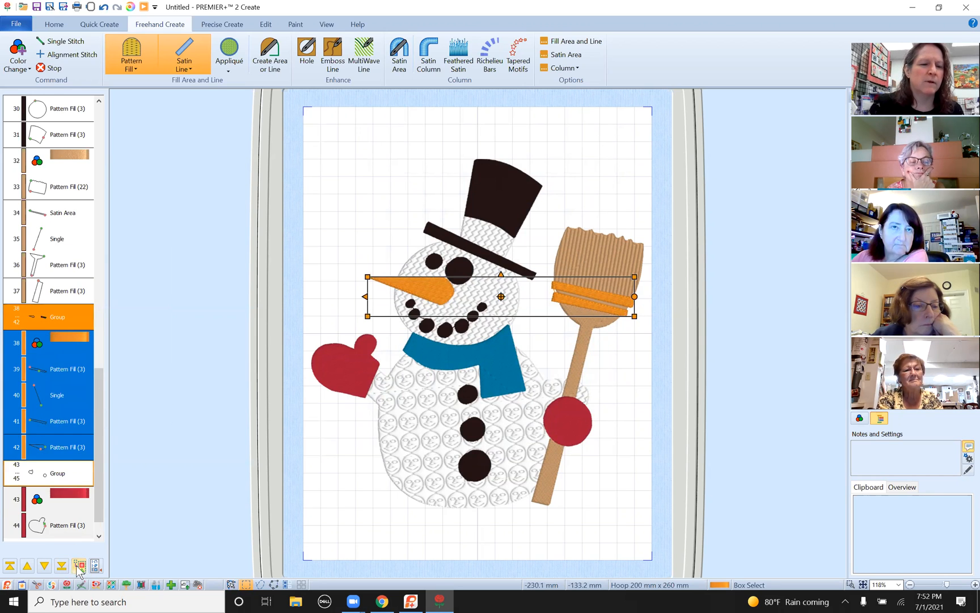
{"action": "left_click", "coordinate": [79, 566]}
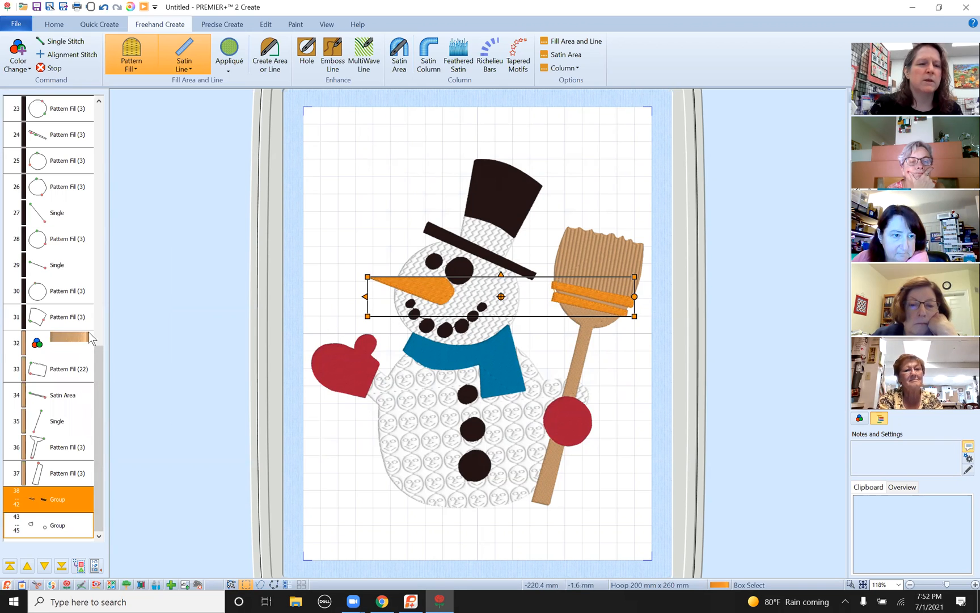
Step: Group the tan color change with all the tan broom objects, and collapse the new group
{"action": "left_click", "coordinate": [72, 342]}
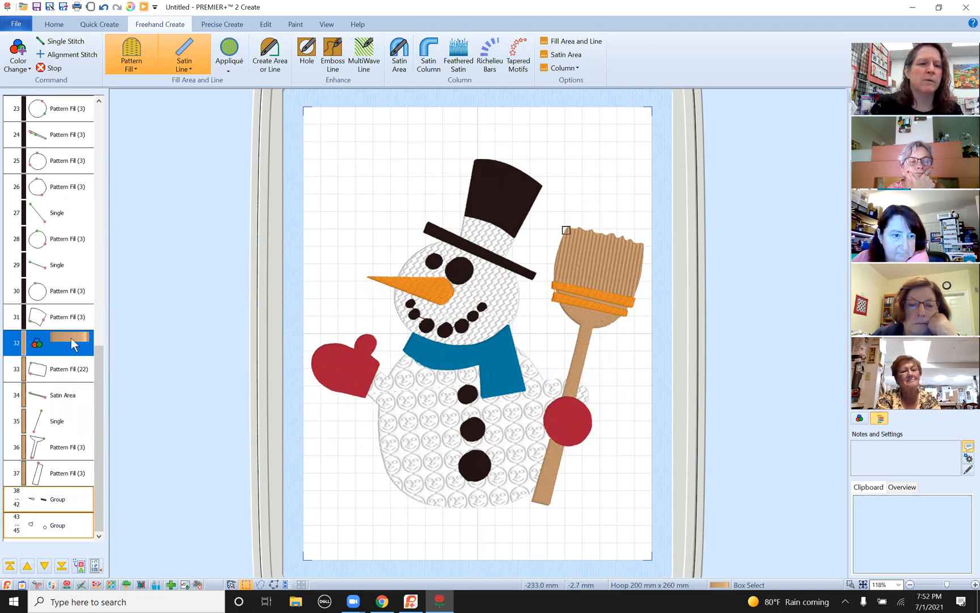
{"action": "left_click", "coordinate": [56, 468], "text": "shift"}
{"action": "right_click", "coordinate": [56, 467]}
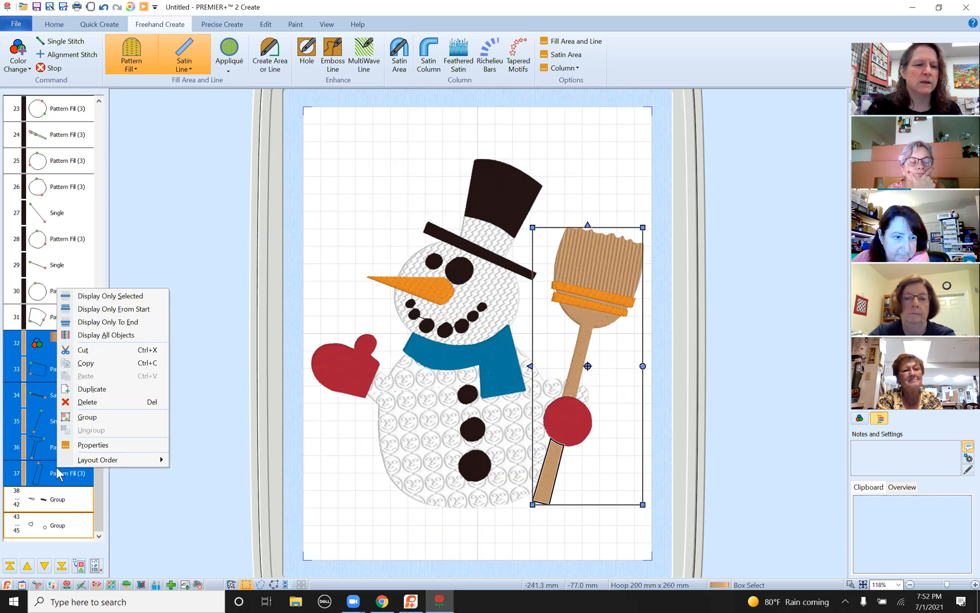
{"action": "left_click", "coordinate": [95, 414]}
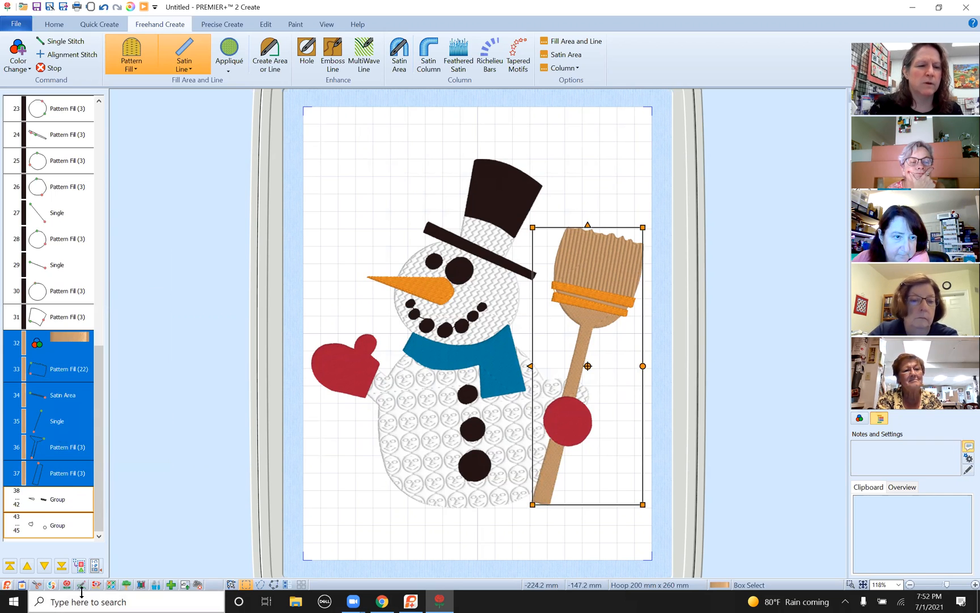
{"action": "left_click", "coordinate": [79, 569]}
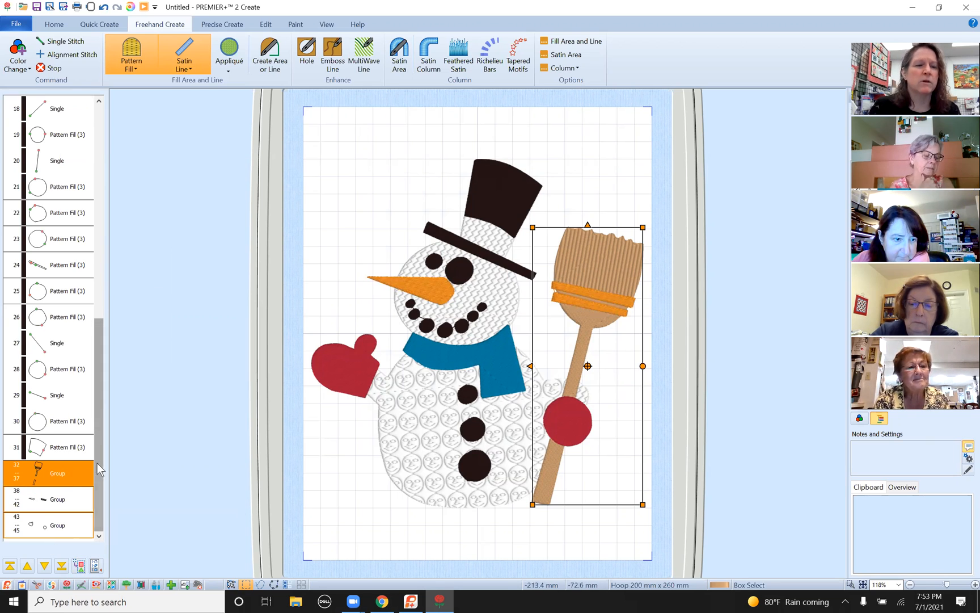
Step: Group objects 1 to 10, the white base fills and snowman body and head fills with their color changes
{"action": "left_click_drag", "start_coordinate": [95, 474], "coordinate": [114, 198]}
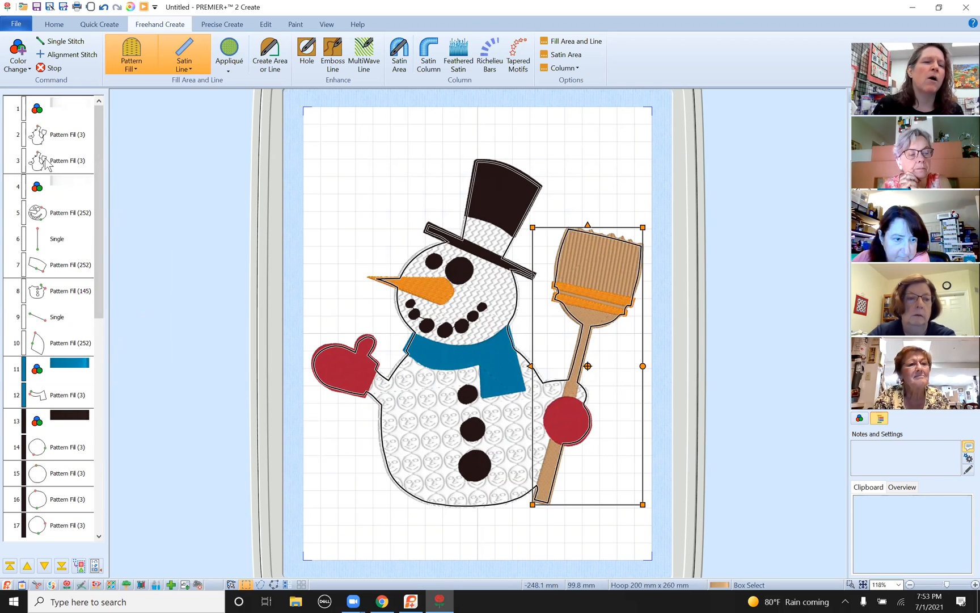
{"action": "left_click", "coordinate": [64, 108]}
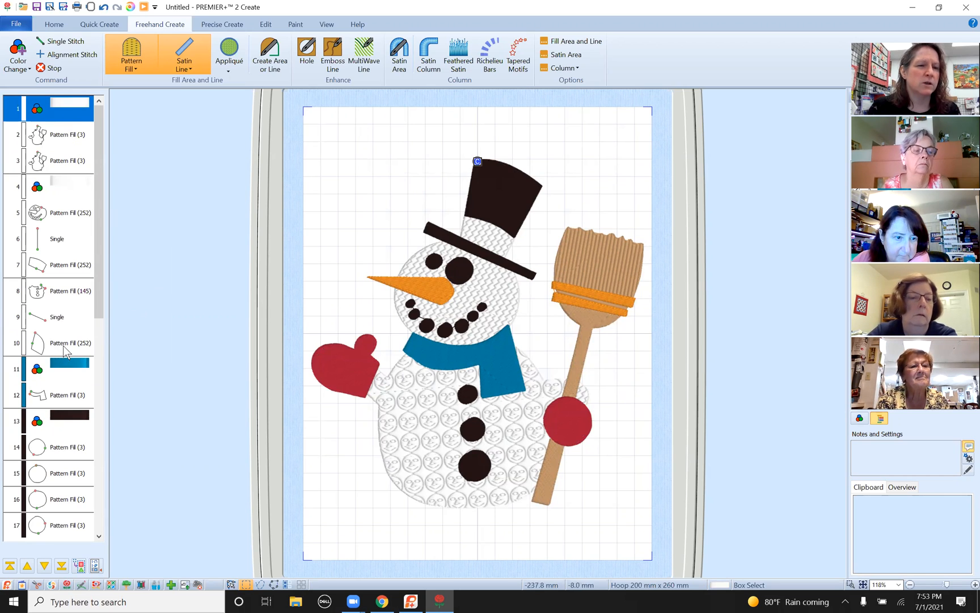
{"action": "left_click", "coordinate": [28, 345], "text": "shift"}
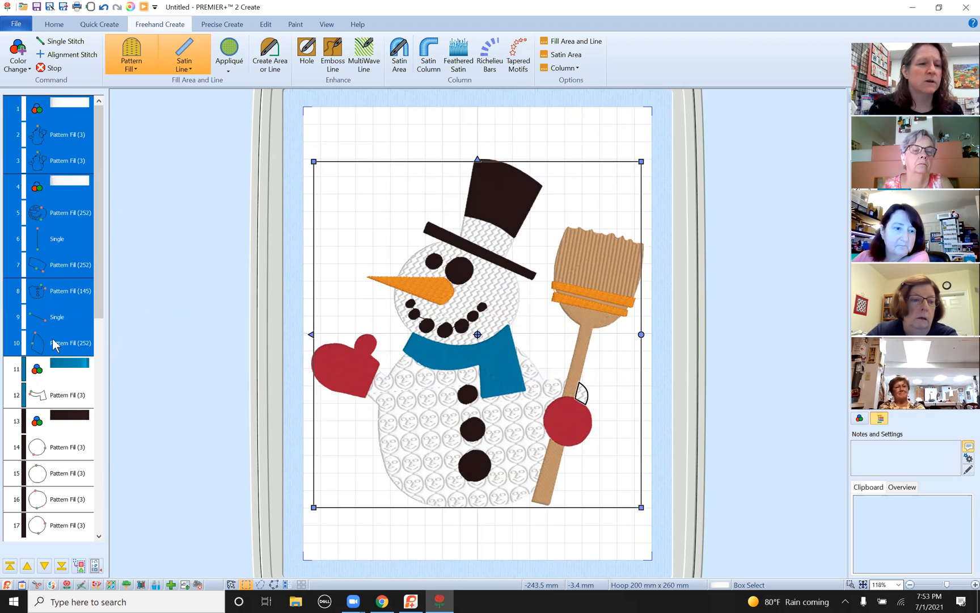
{"action": "right_click", "coordinate": [54, 345]}
{"action": "left_click", "coordinate": [97, 468]}
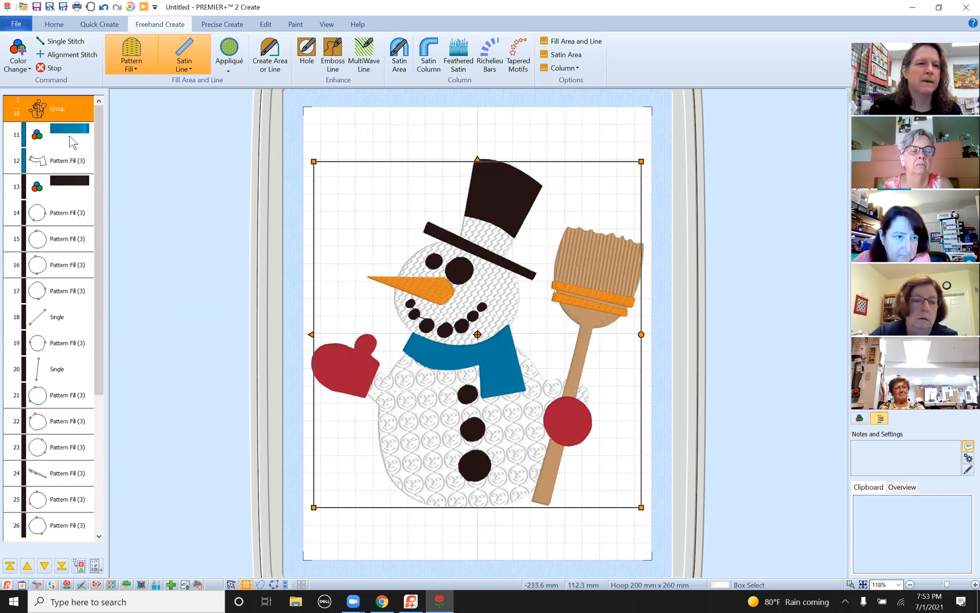
Step: Group the blue color change with the scarf fill
{"action": "left_click", "coordinate": [69, 135]}
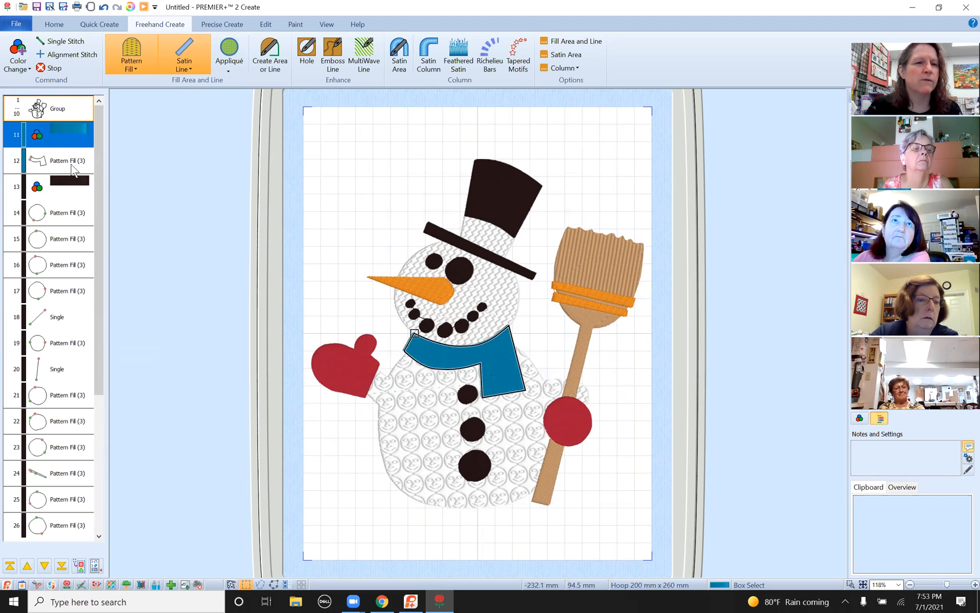
{"action": "left_click", "coordinate": [71, 162], "text": "shift"}
{"action": "right_click", "coordinate": [69, 159]}
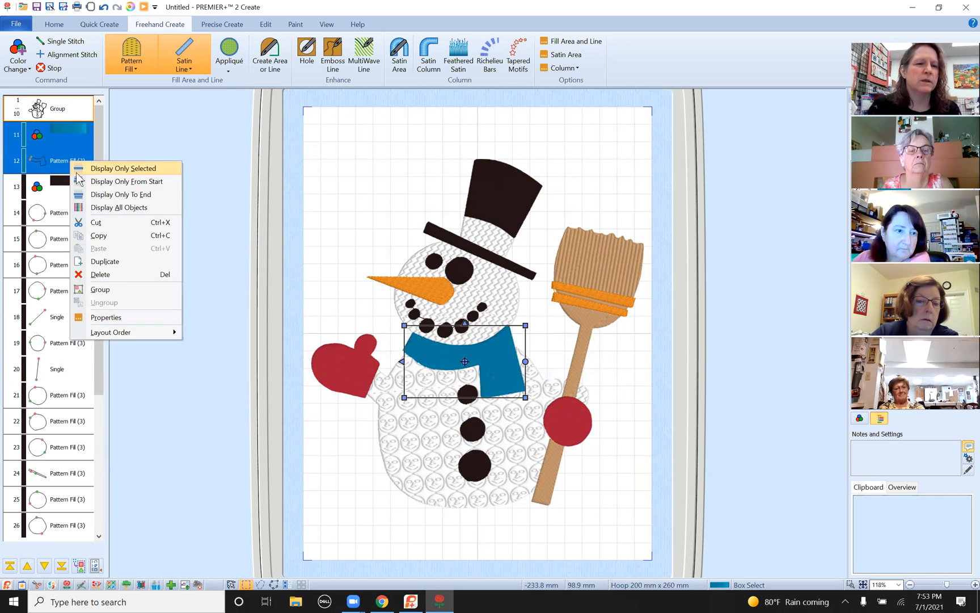
{"action": "left_click", "coordinate": [110, 290]}
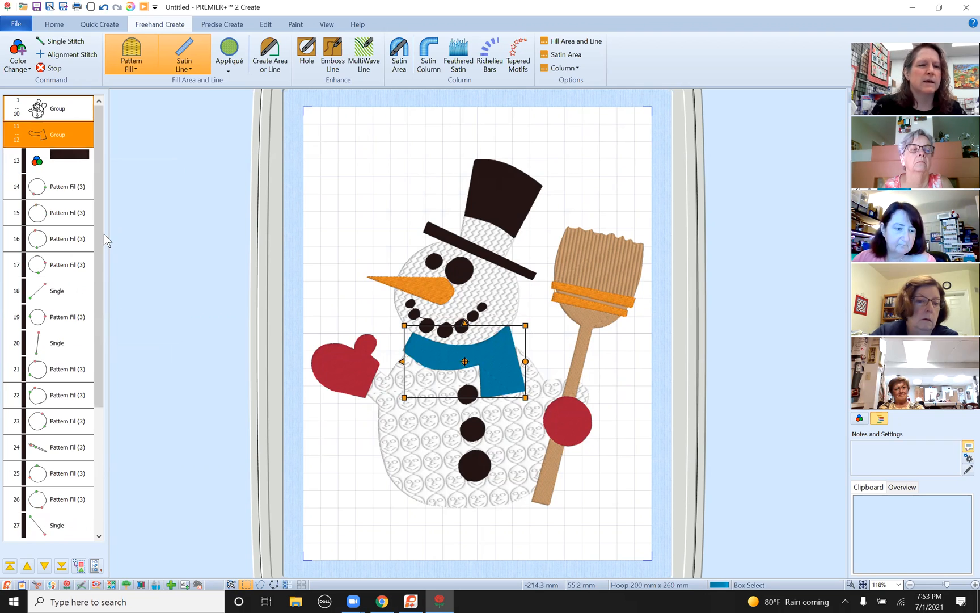
Step: Move the bottom black body button one place earlier in the stitching order, ahead of the middle button
{"action": "left_click_drag", "start_coordinate": [105, 234], "coordinate": [108, 262]}
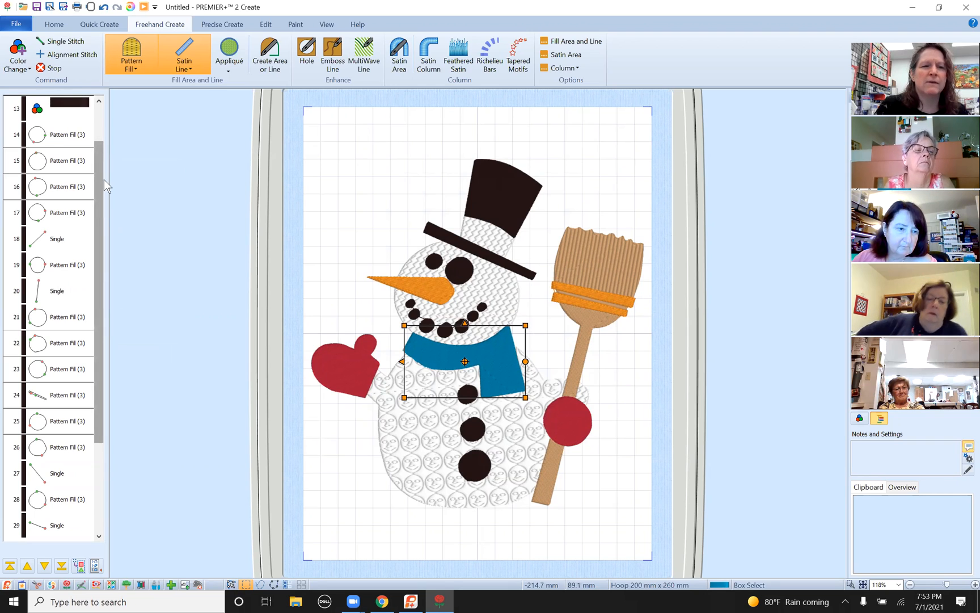
{"action": "left_click_drag", "start_coordinate": [100, 190], "coordinate": [99, 197]}
{"action": "left_click", "coordinate": [100, 536]}
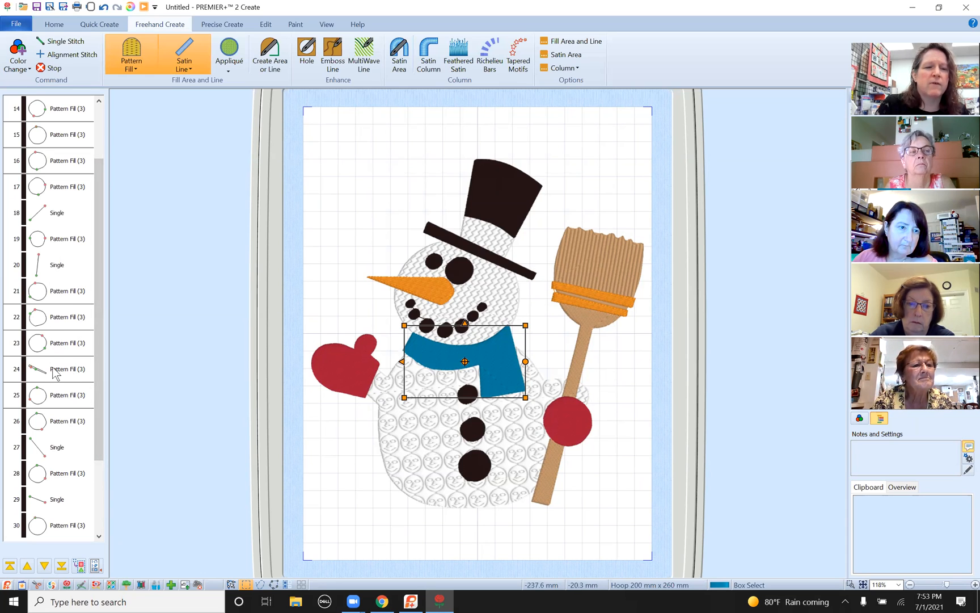
{"action": "left_click", "coordinate": [54, 270]}
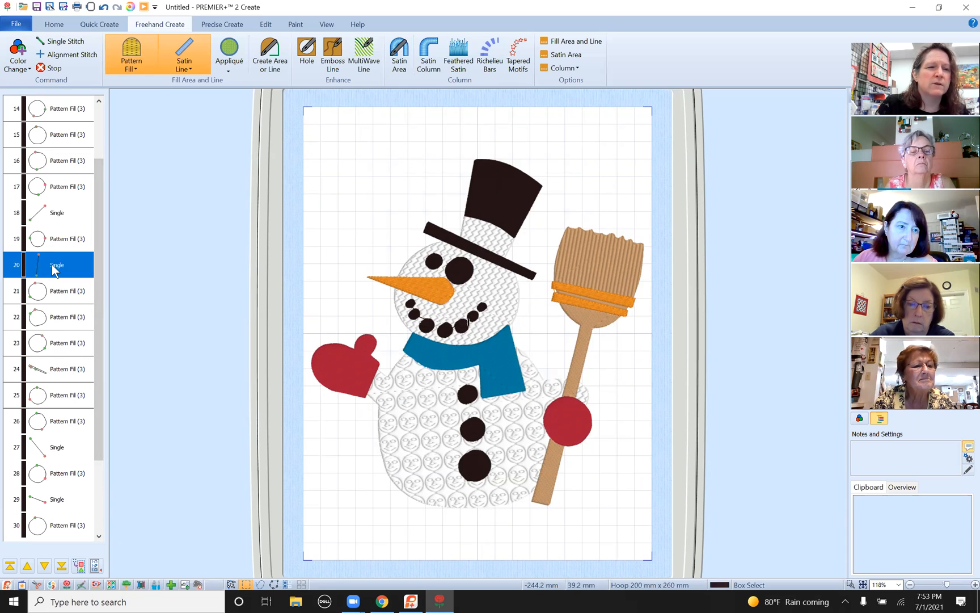
{"action": "left_click", "coordinate": [56, 224]}
{"action": "left_click", "coordinate": [64, 109]}
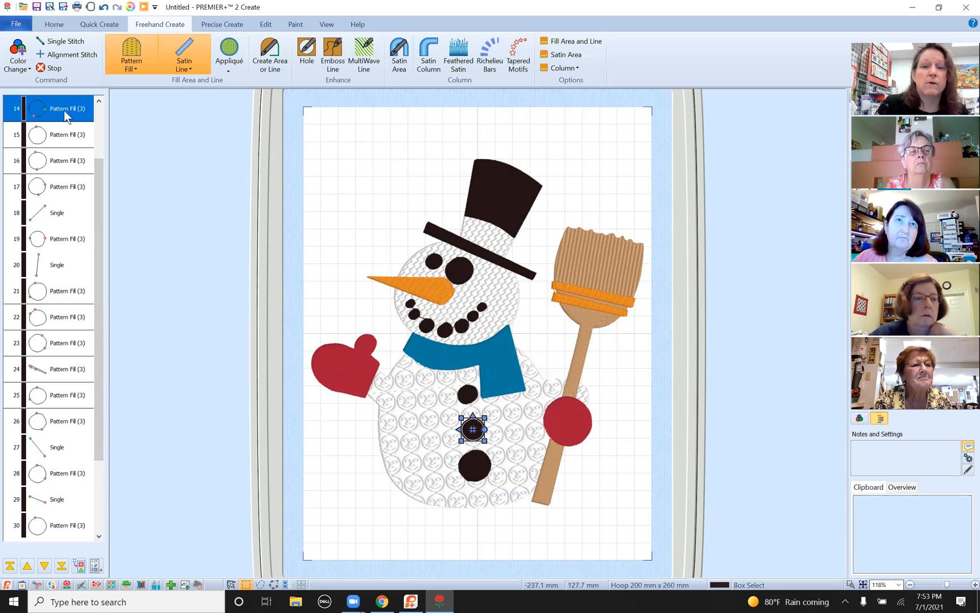
{"action": "left_click", "coordinate": [68, 137]}
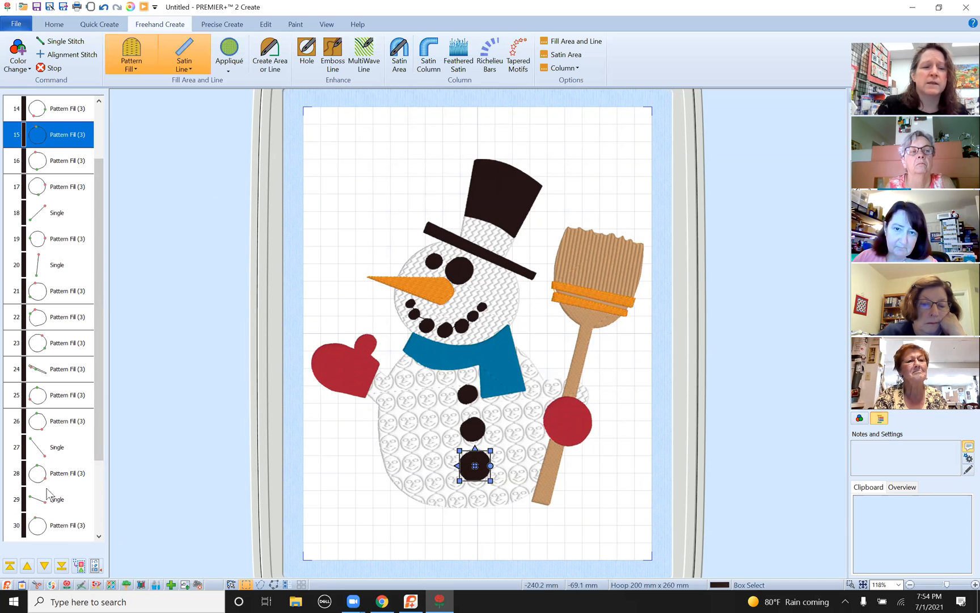
{"action": "left_click", "coordinate": [27, 566]}
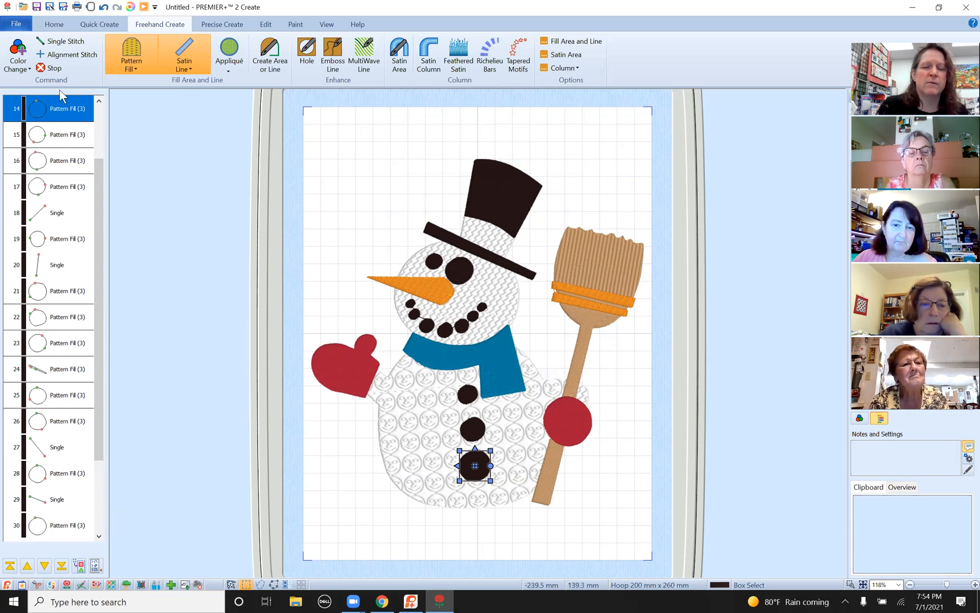
Step: Examine the stitching order of the middle and top body buttons and the black mouth dots that follow them
{"action": "left_click", "coordinate": [66, 135]}
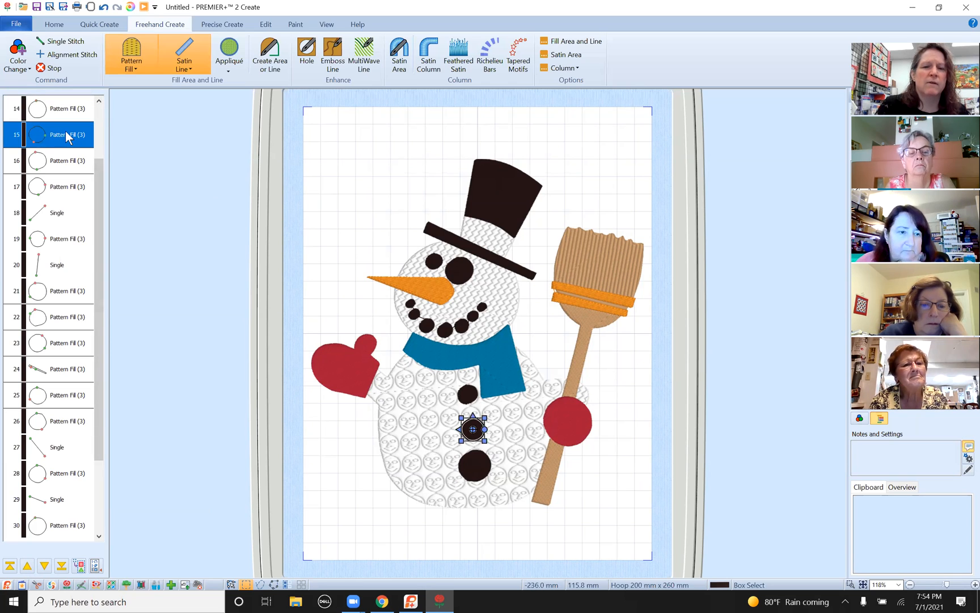
{"action": "left_click", "coordinate": [51, 162]}
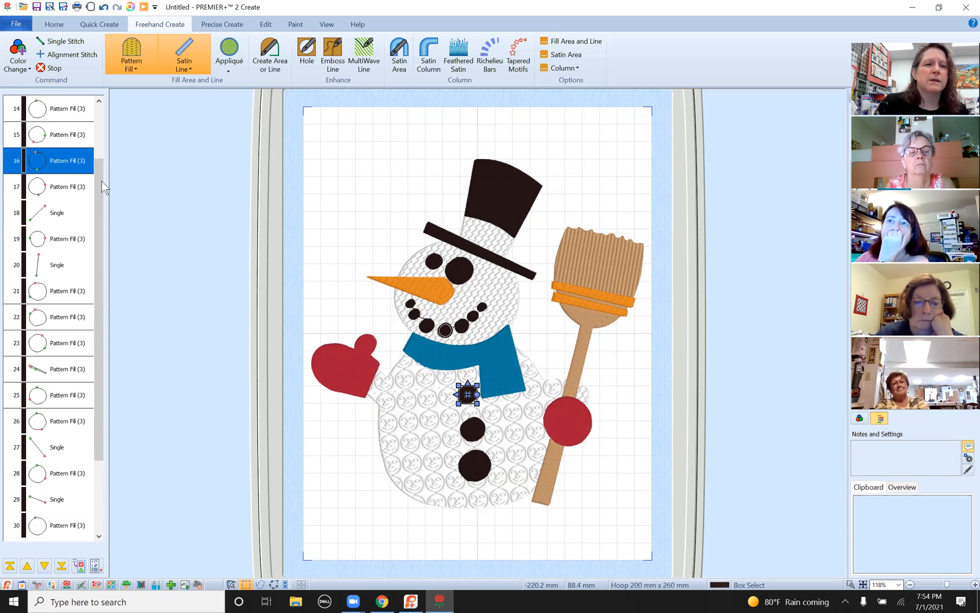
{"action": "left_click", "coordinate": [98, 536]}
{"action": "left_click", "coordinate": [99, 536]}
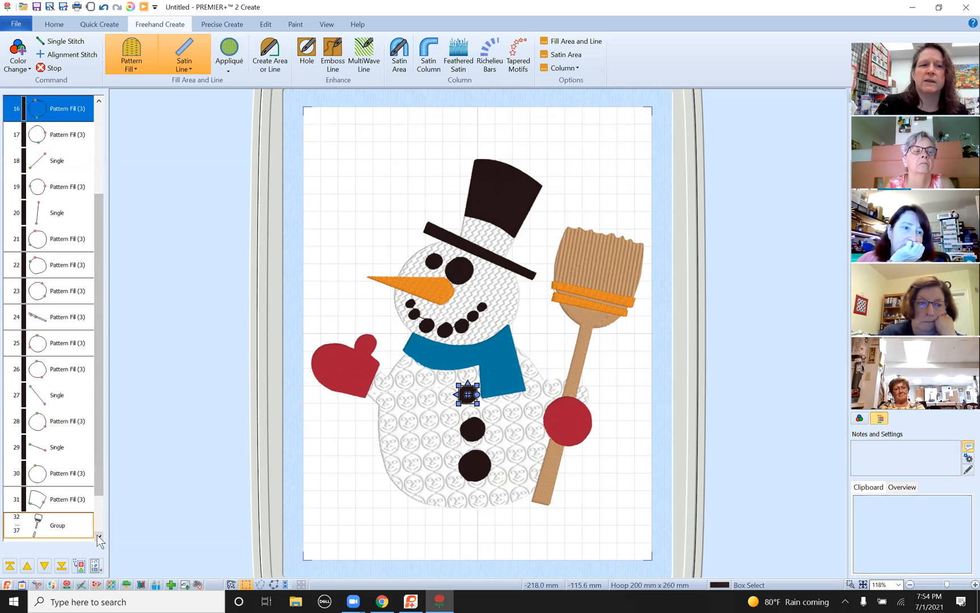
{"action": "left_click", "coordinate": [99, 535]}
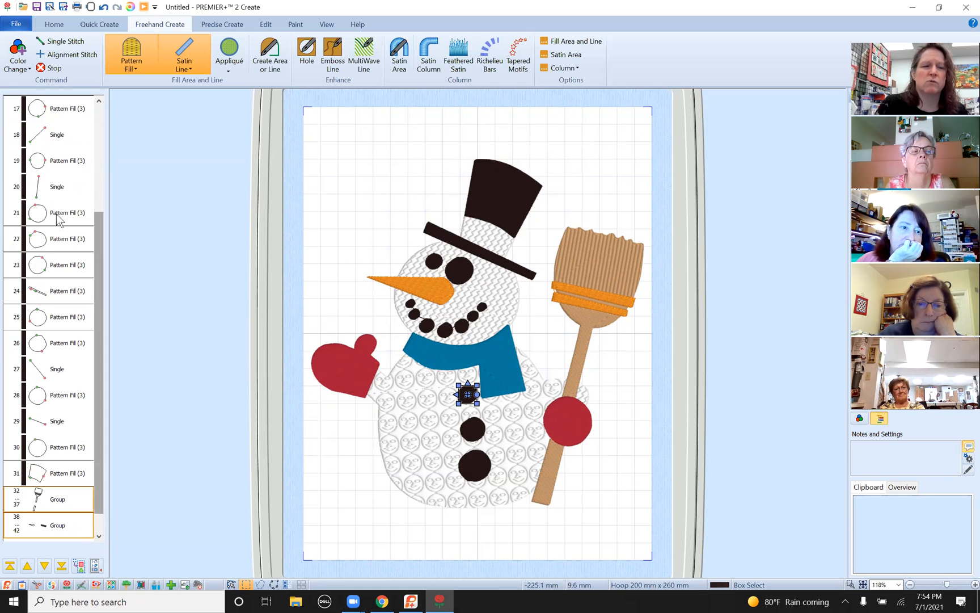
{"action": "left_click", "coordinate": [63, 110]}
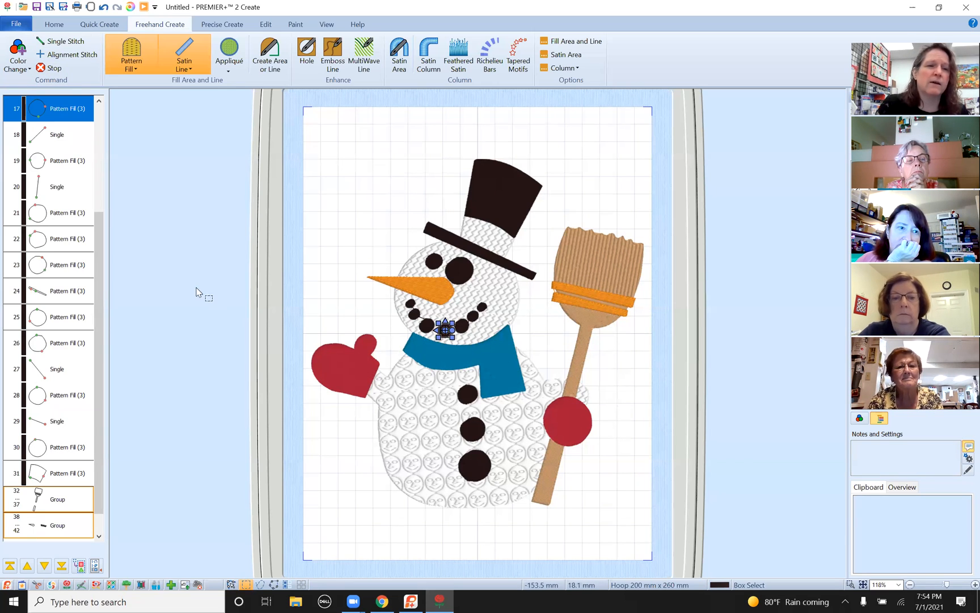
{"action": "left_click", "coordinate": [58, 165]}
{"action": "left_click", "coordinate": [57, 221]}
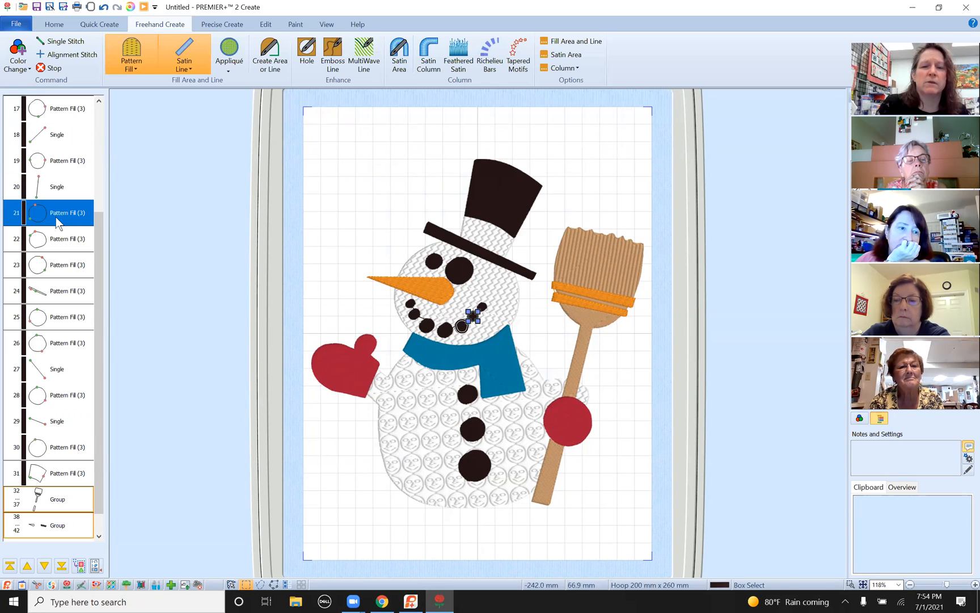
Step: Move the rightmost mouth dot from position 22 to position 17 in the stitching order, directly after the body buttons
{"action": "left_click", "coordinate": [56, 242]}
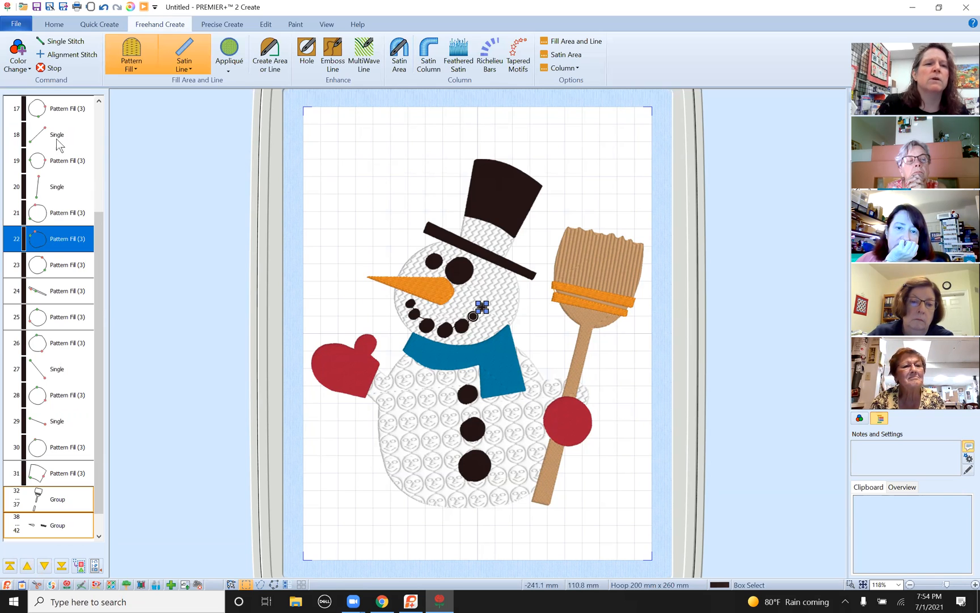
{"action": "left_click", "coordinate": [26, 565]}
{"action": "left_click", "coordinate": [27, 566]}
{"action": "left_click", "coordinate": [27, 565]}
{"action": "left_click", "coordinate": [27, 565]}
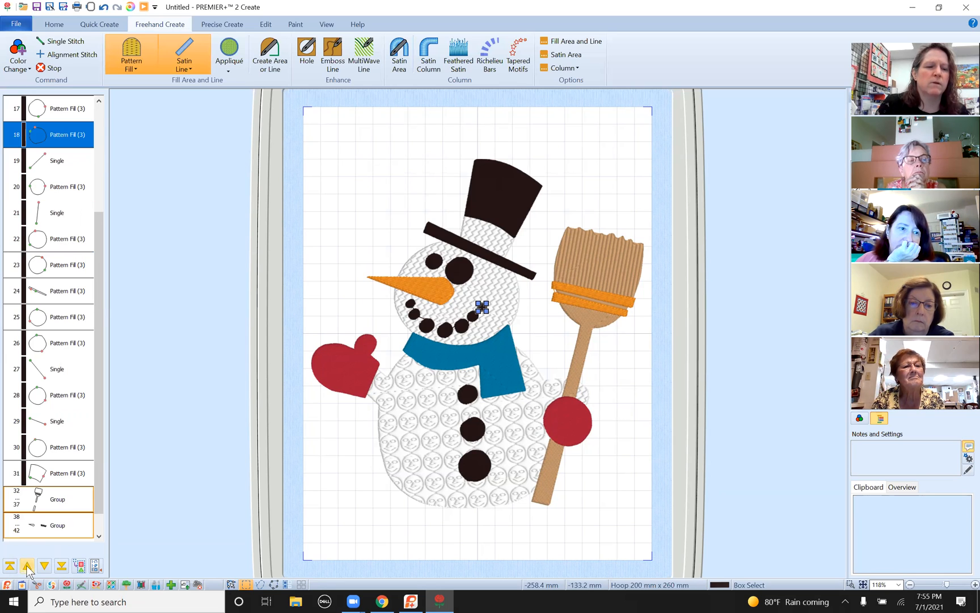
{"action": "left_click", "coordinate": [27, 565]}
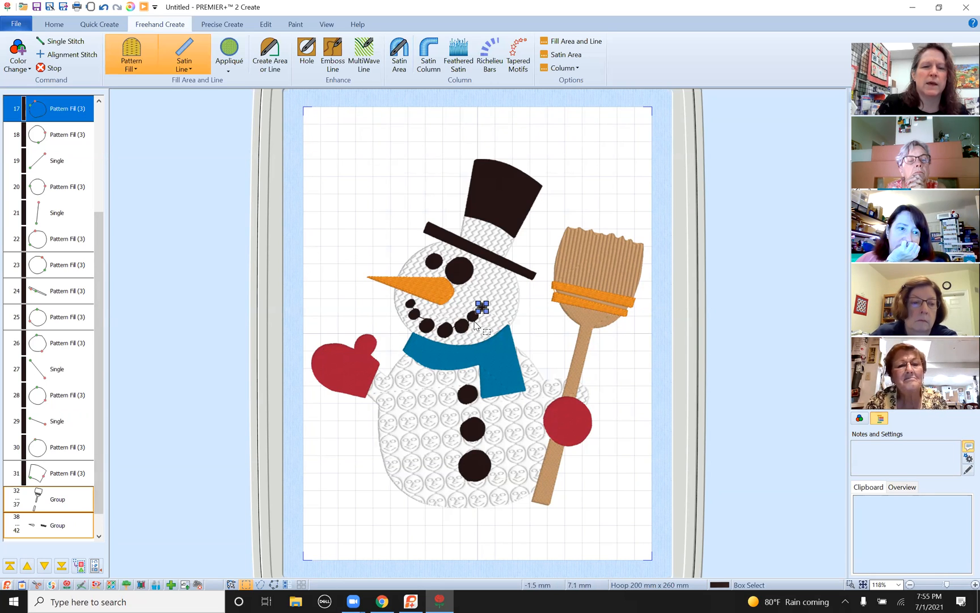
Step: Move the second mouth dot from the right up to position 18 in the stitching order, directly after the rightmost dot
{"action": "left_click", "coordinate": [473, 317]}
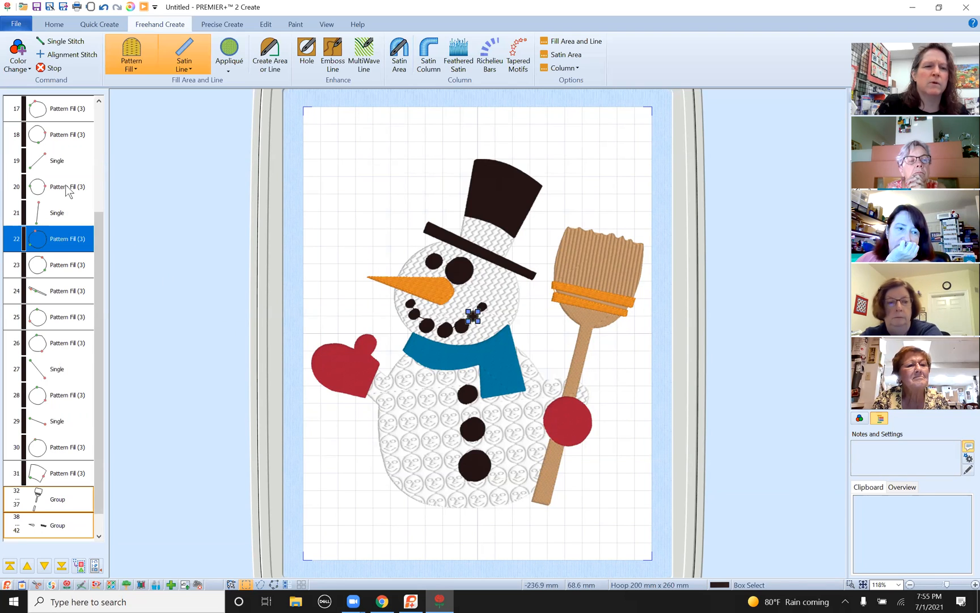
{"action": "left_click", "coordinate": [30, 564]}
{"action": "left_click", "coordinate": [30, 565]}
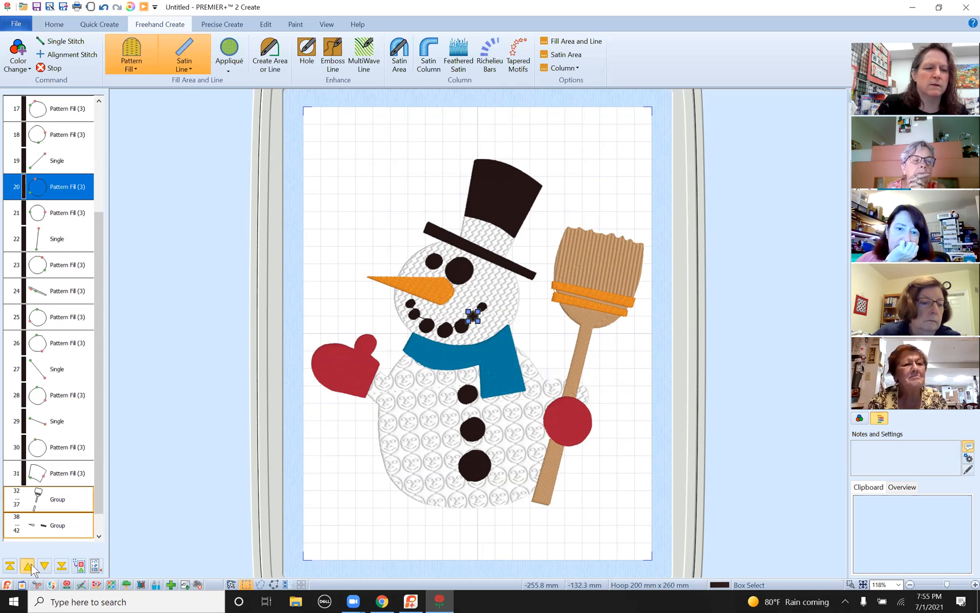
{"action": "left_click", "coordinate": [29, 565]}
{"action": "left_click", "coordinate": [28, 565]}
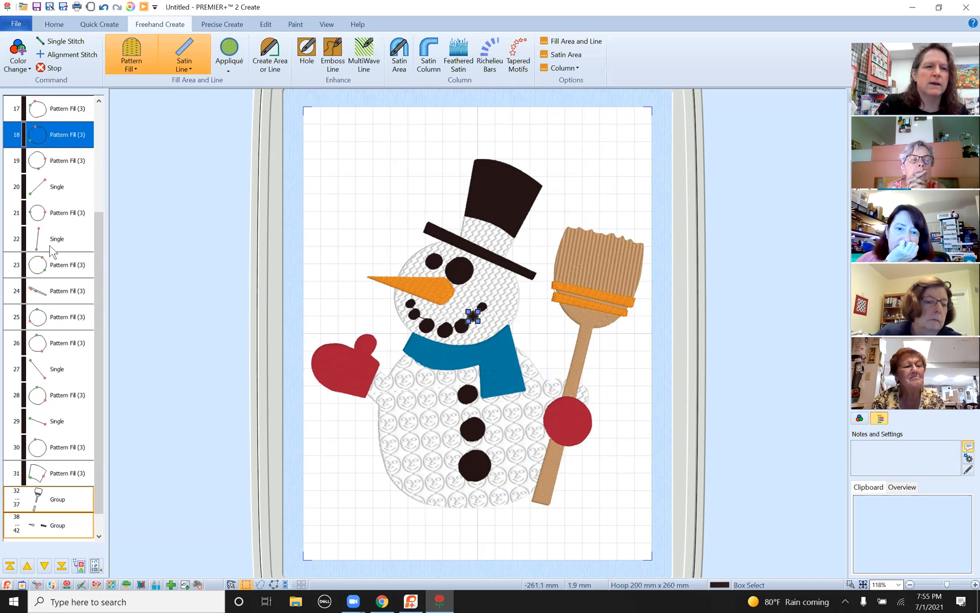
Step: Move the third mouth dot from the right to position 19, ahead of the bottom center dot, and check the dots' sequence
{"action": "left_click", "coordinate": [62, 164]}
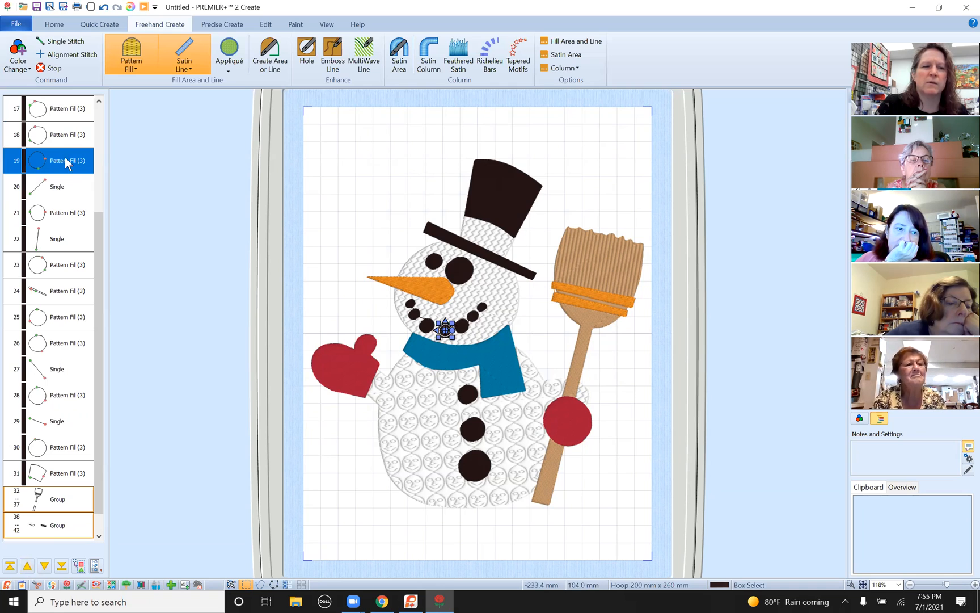
{"action": "left_click", "coordinate": [61, 213]}
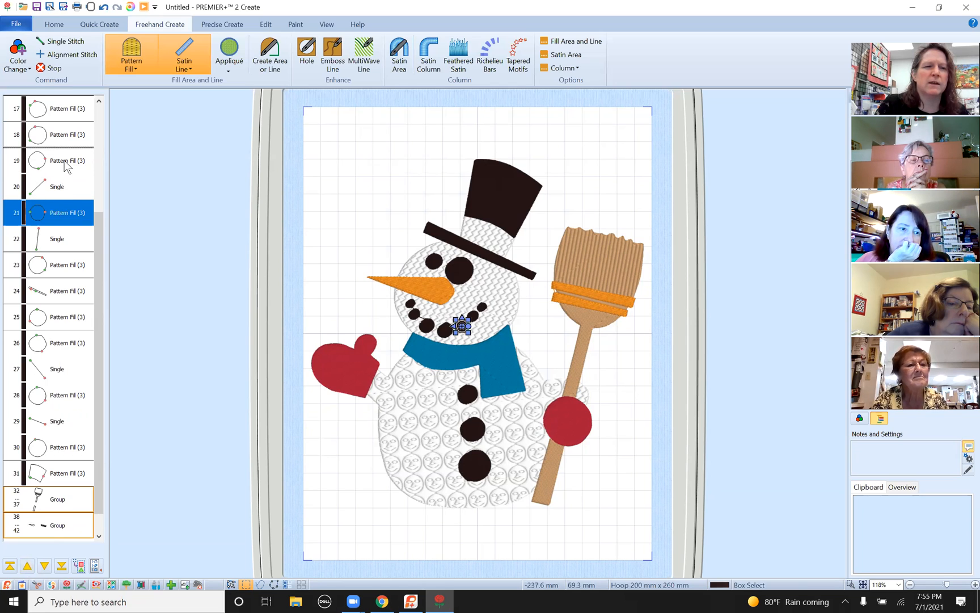
{"action": "left_click_drag", "start_coordinate": [68, 173], "coordinate": [66, 182]}
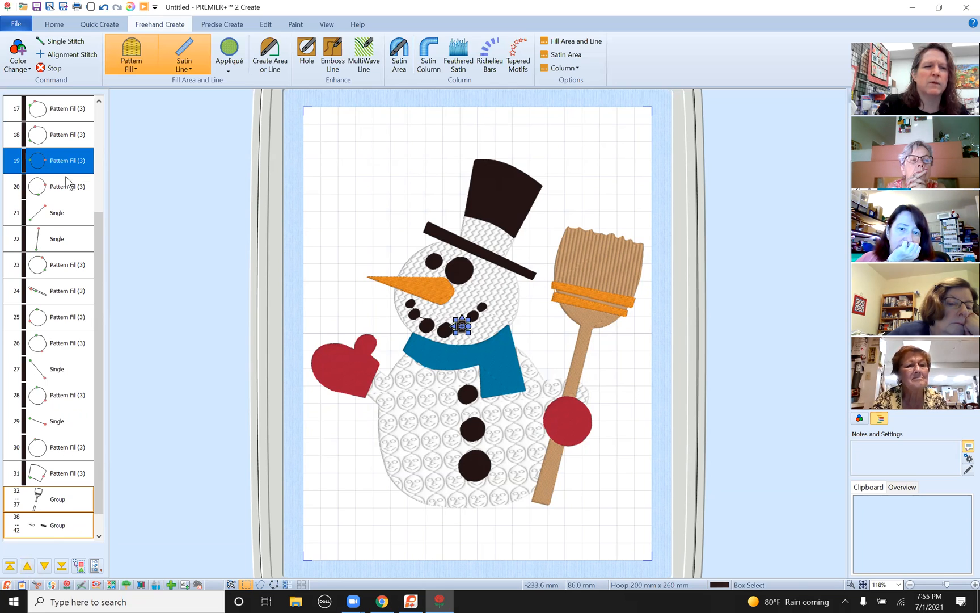
{"action": "left_click", "coordinate": [60, 117]}
{"action": "left_click", "coordinate": [61, 145]}
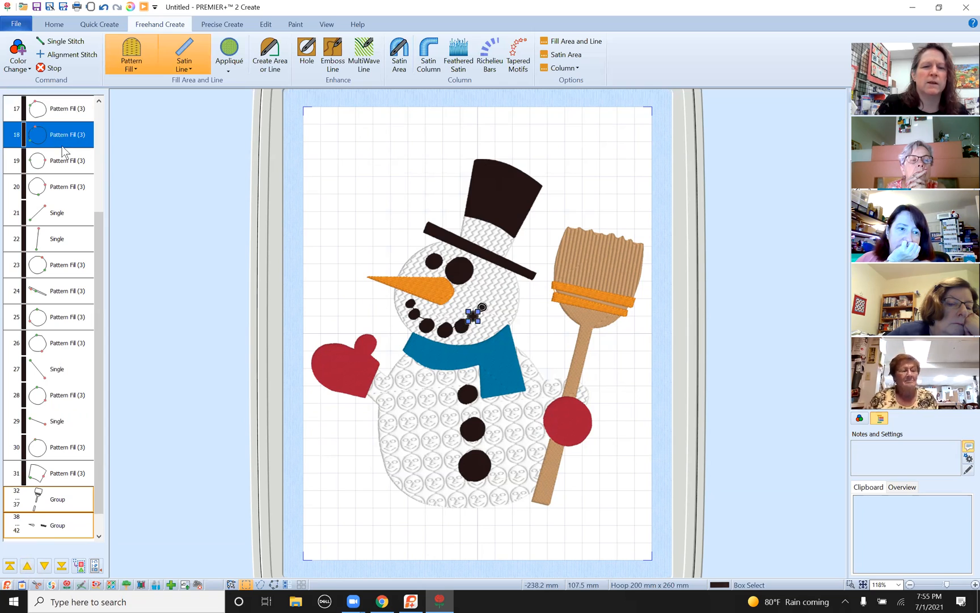
{"action": "left_click", "coordinate": [66, 167]}
{"action": "left_click", "coordinate": [65, 186]}
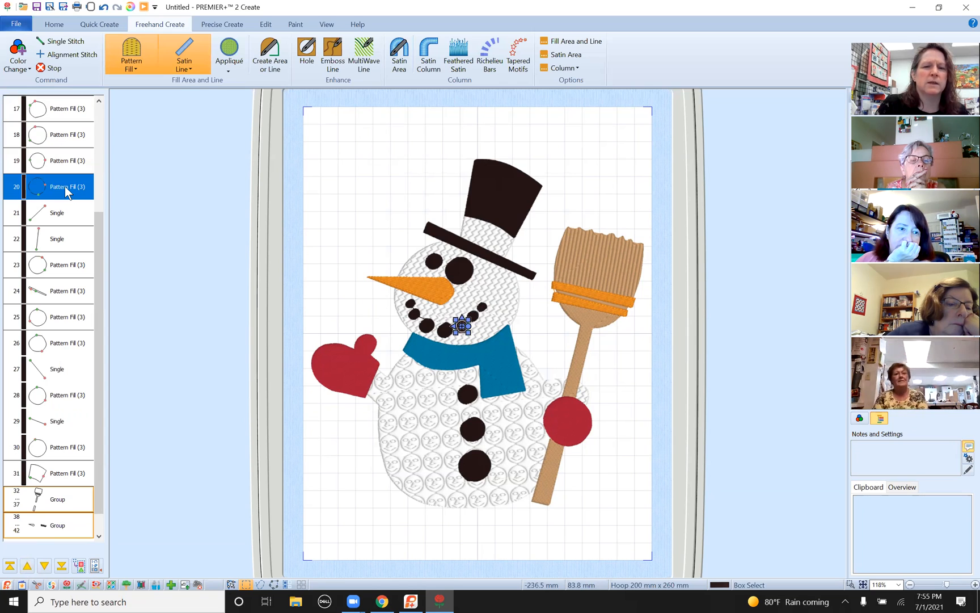
Step: Find the third mouth dot from the left among the remaining black objects and move it to position 21, after the bottom center dot
{"action": "left_click", "coordinate": [68, 268]}
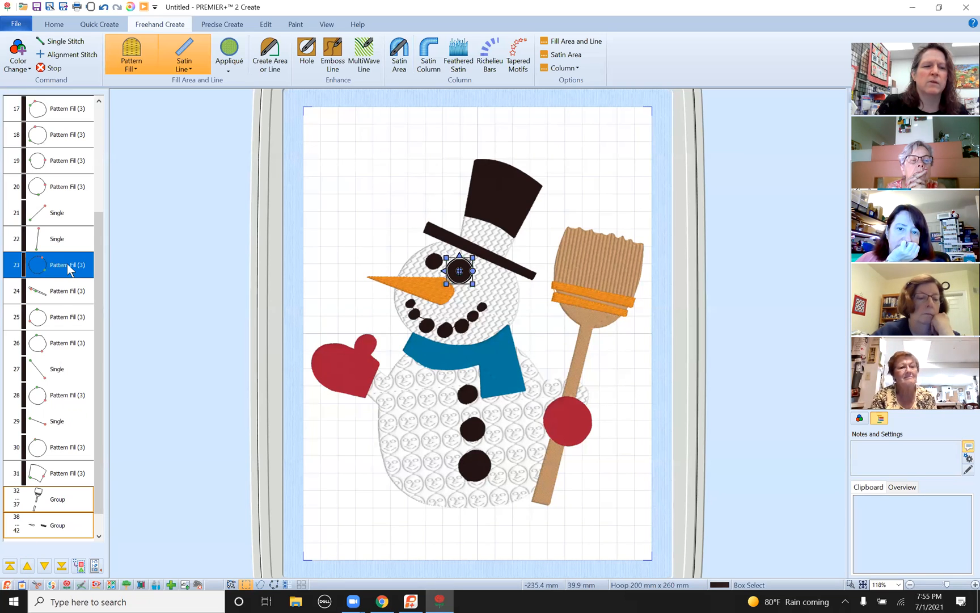
{"action": "left_click", "coordinate": [59, 318]}
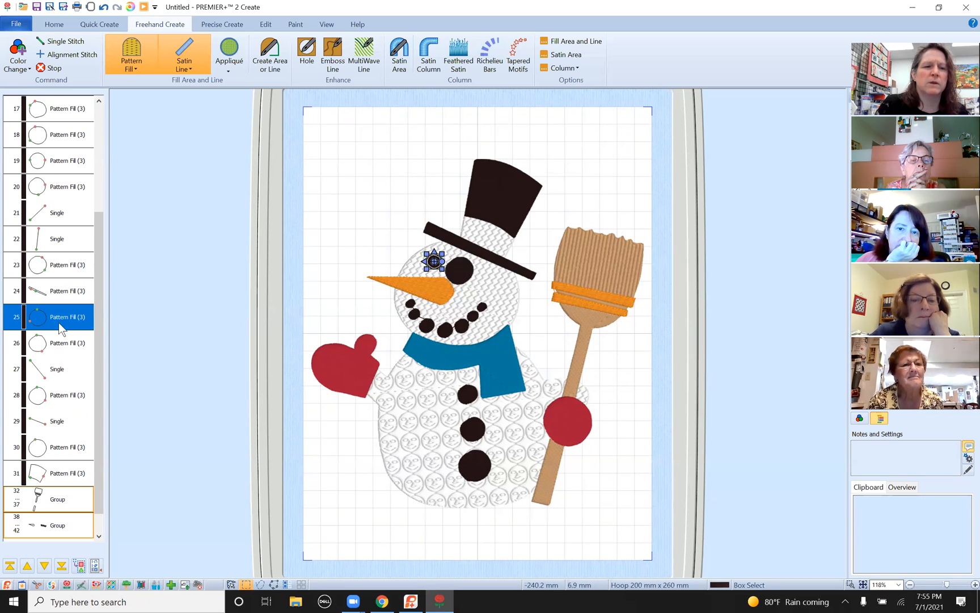
{"action": "left_click", "coordinate": [61, 345]}
{"action": "left_click", "coordinate": [57, 395]}
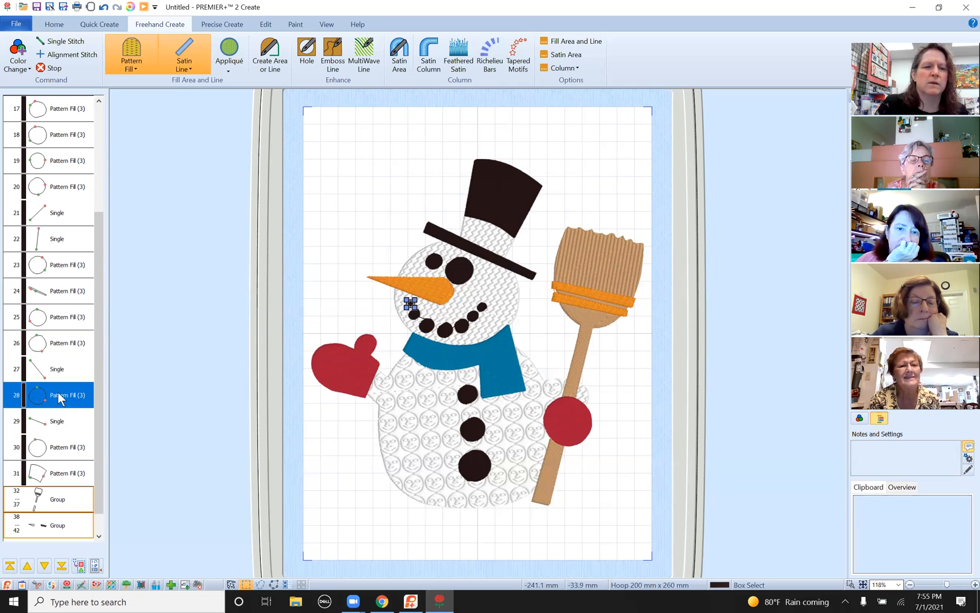
{"action": "left_click", "coordinate": [56, 452]}
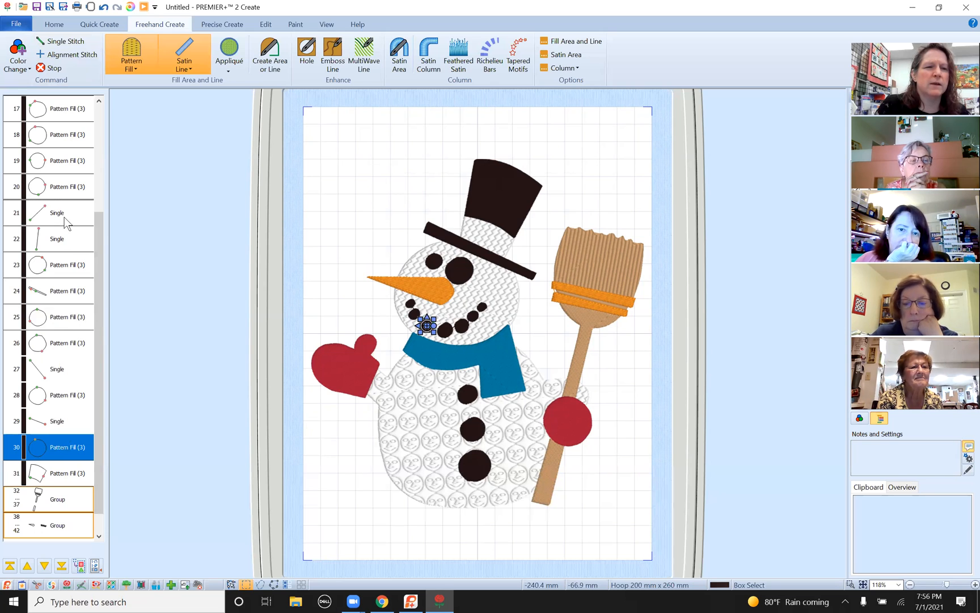
{"action": "left_click_drag", "start_coordinate": [64, 217], "coordinate": [64, 218]}
{"action": "left_click", "coordinate": [69, 190]}
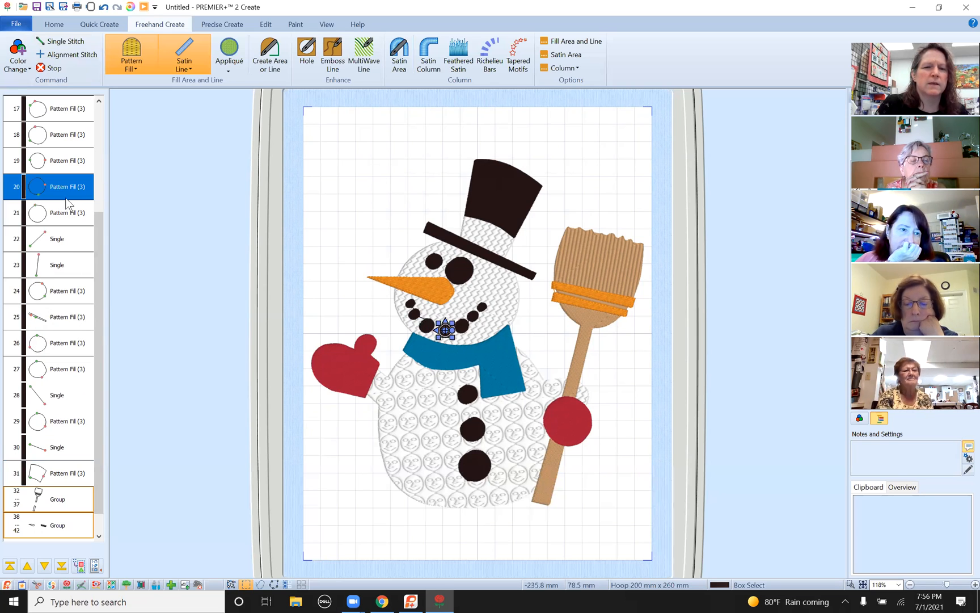
{"action": "left_click", "coordinate": [64, 212]}
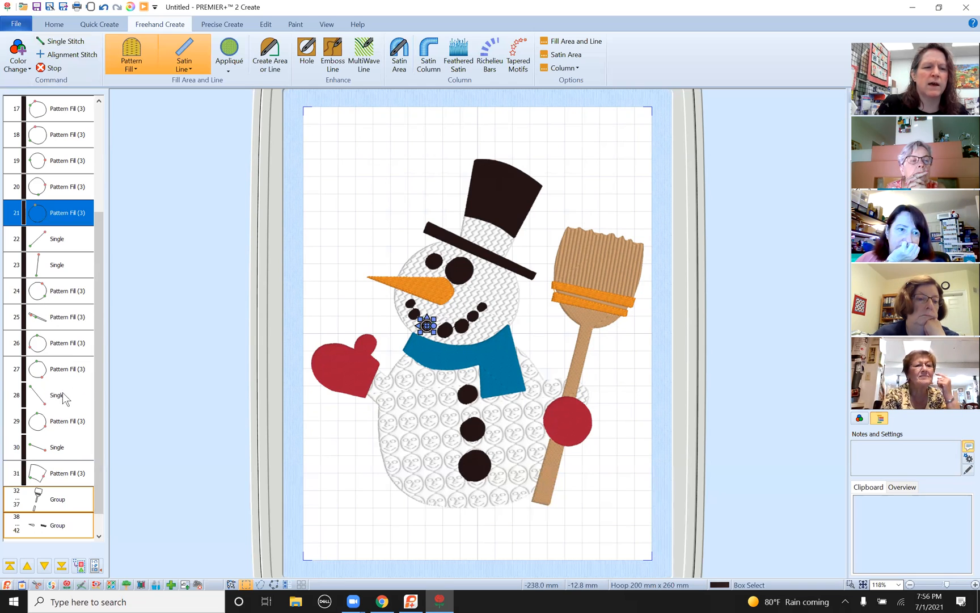
Step: Move the second mouth dot from the left to position 22 in the stitching order
{"action": "left_click", "coordinate": [58, 372]}
{"action": "left_click", "coordinate": [58, 423]}
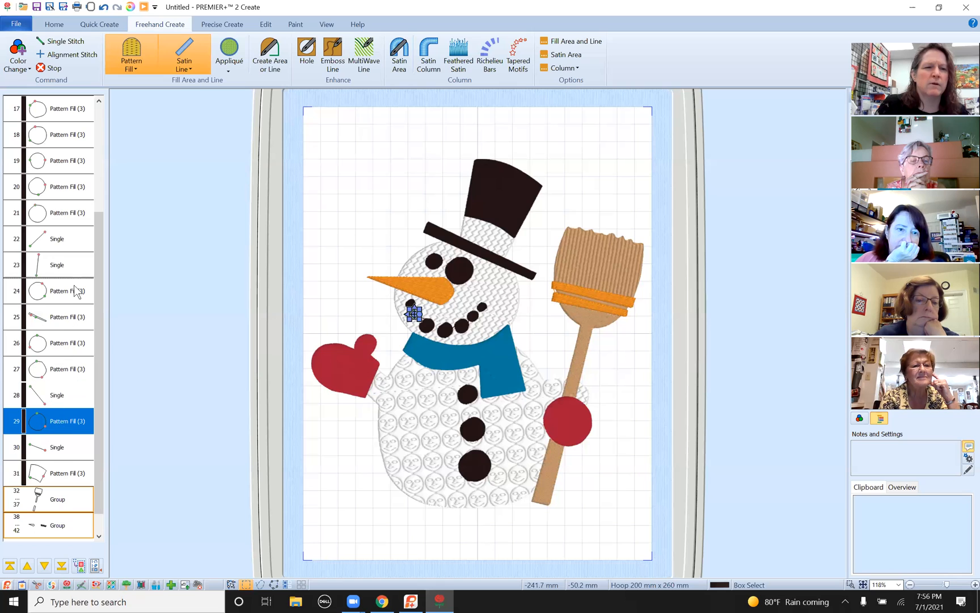
{"action": "left_click_drag", "start_coordinate": [78, 250], "coordinate": [71, 249]}
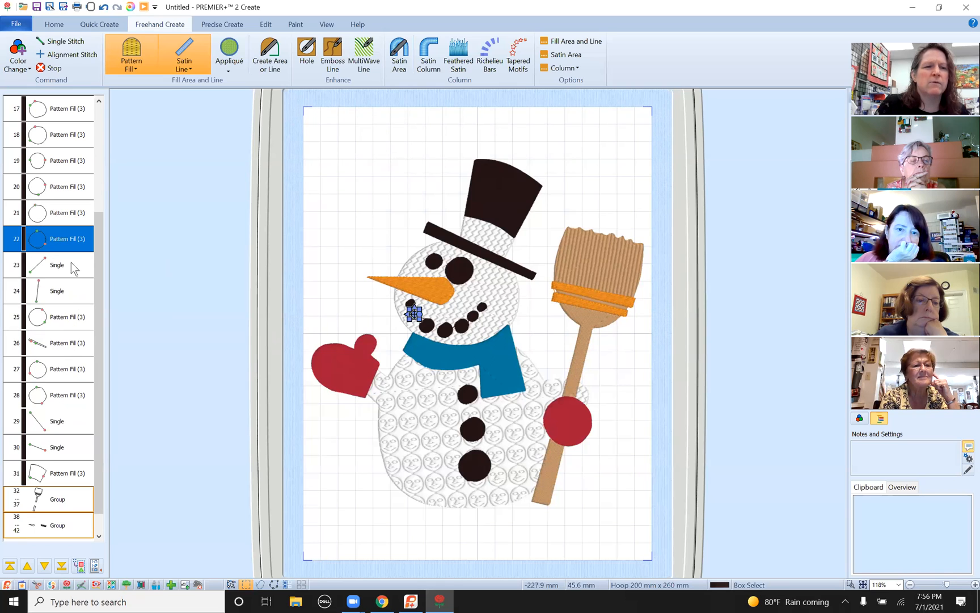
Step: Select the leftmost mouth dot in the stitching order
{"action": "left_click", "coordinate": [48, 402]}
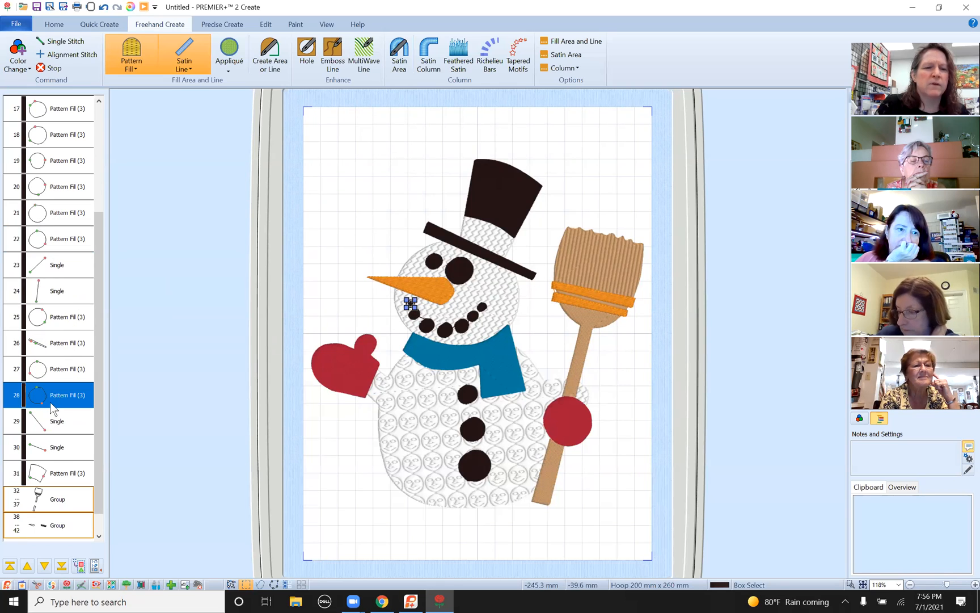
Step: Move the leftmost mouth dot, the small eye and the large eye to positions 23, 24 and 25 in the stitch order
{"action": "left_click_drag", "start_coordinate": [56, 394], "coordinate": [62, 266]}
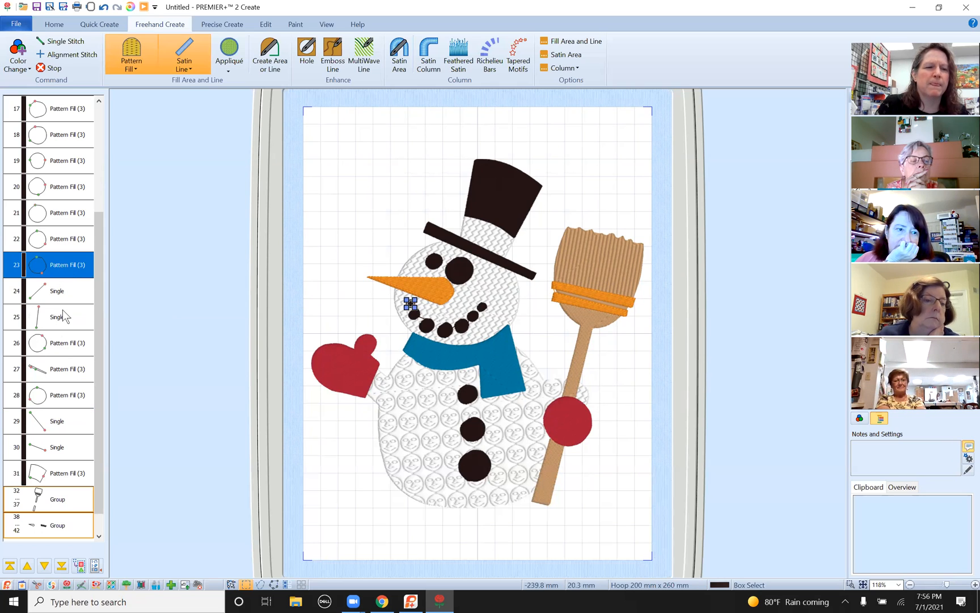
{"action": "left_click", "coordinate": [57, 349]}
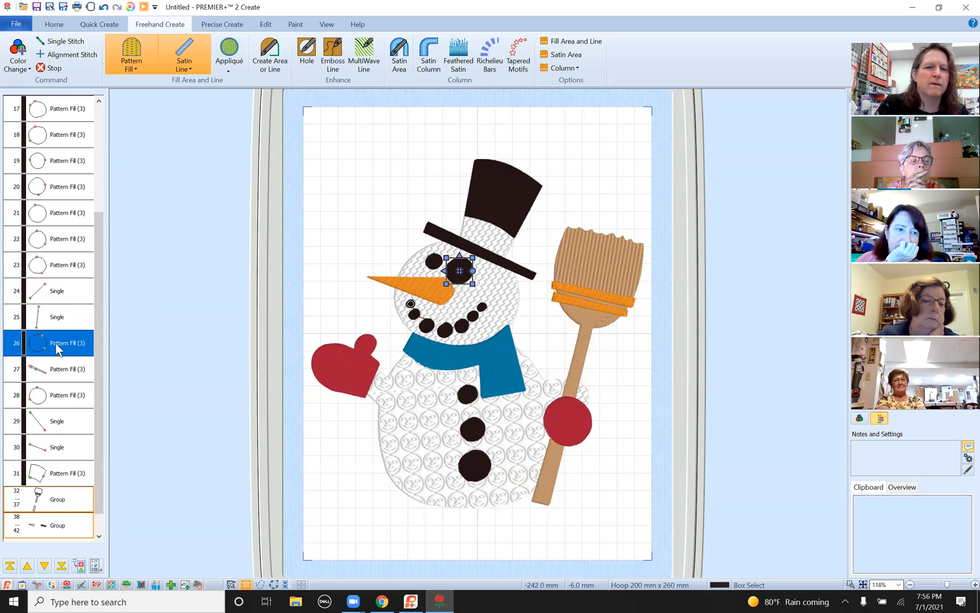
{"action": "left_click", "coordinate": [56, 398]}
{"action": "left_click_drag", "start_coordinate": [54, 396], "coordinate": [64, 292]}
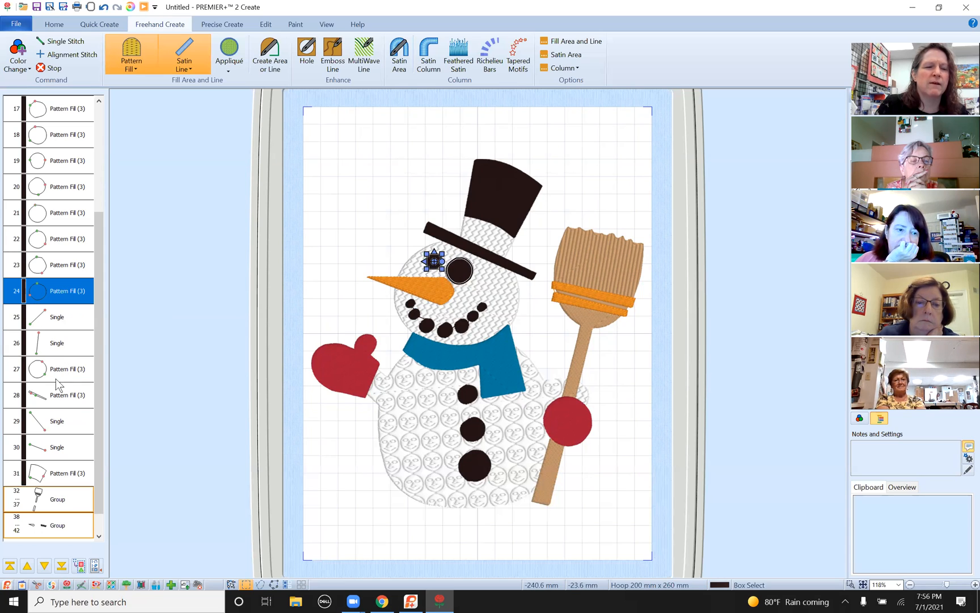
{"action": "left_click", "coordinate": [59, 372]}
{"action": "left_click_drag", "start_coordinate": [67, 319], "coordinate": [67, 316]}
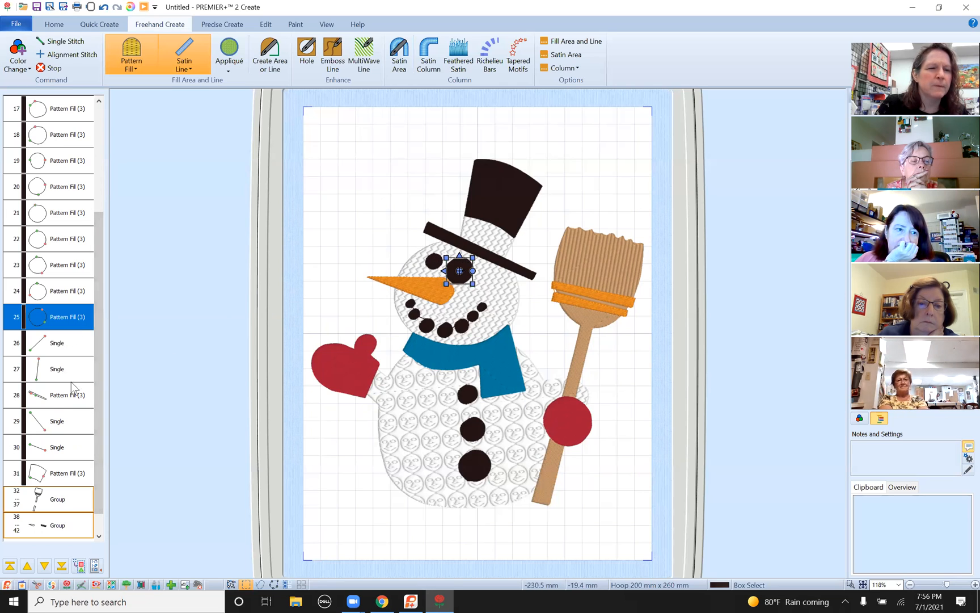
Step: Move the hat brim to position 26 and the hat crown to position 27 in the stitch order
{"action": "left_click", "coordinate": [57, 397]}
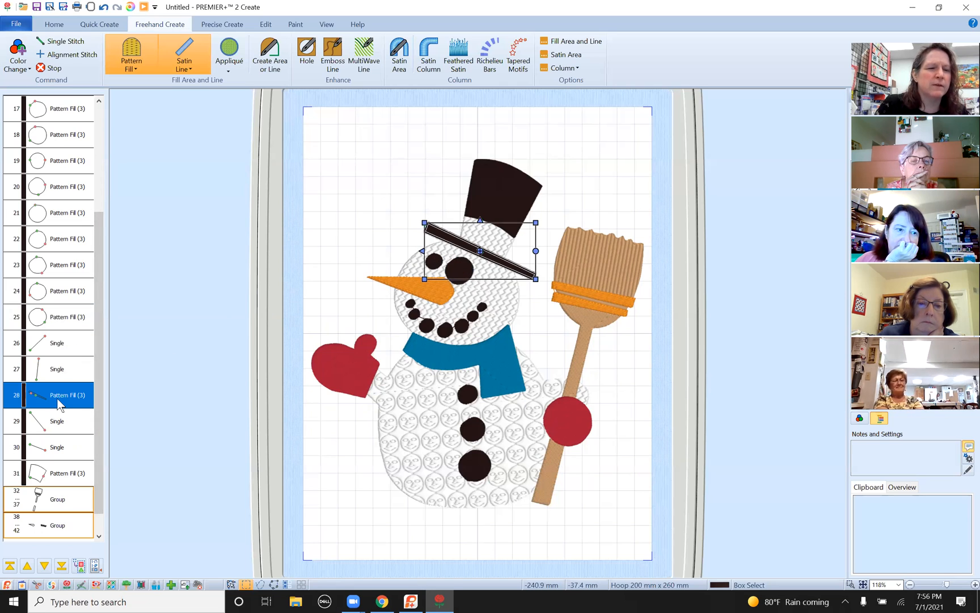
{"action": "left_click_drag", "start_coordinate": [70, 337], "coordinate": [70, 337]}
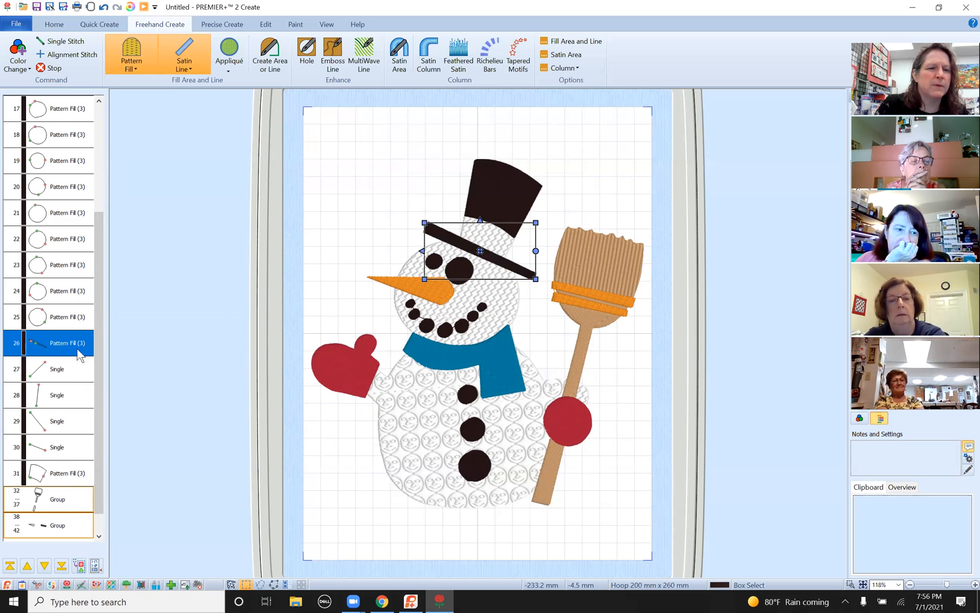
{"action": "left_click", "coordinate": [62, 477]}
{"action": "left_click_drag", "start_coordinate": [60, 468], "coordinate": [74, 364]}
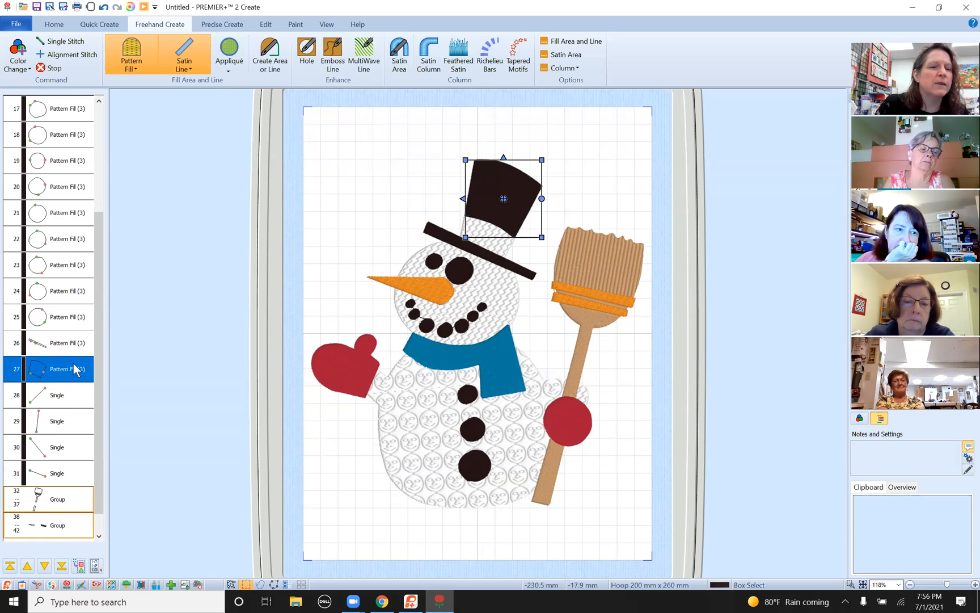
Step: Delete the four leftover black Single stitch lines that follow the hat crown in the stitch order
{"action": "left_click", "coordinate": [59, 394]}
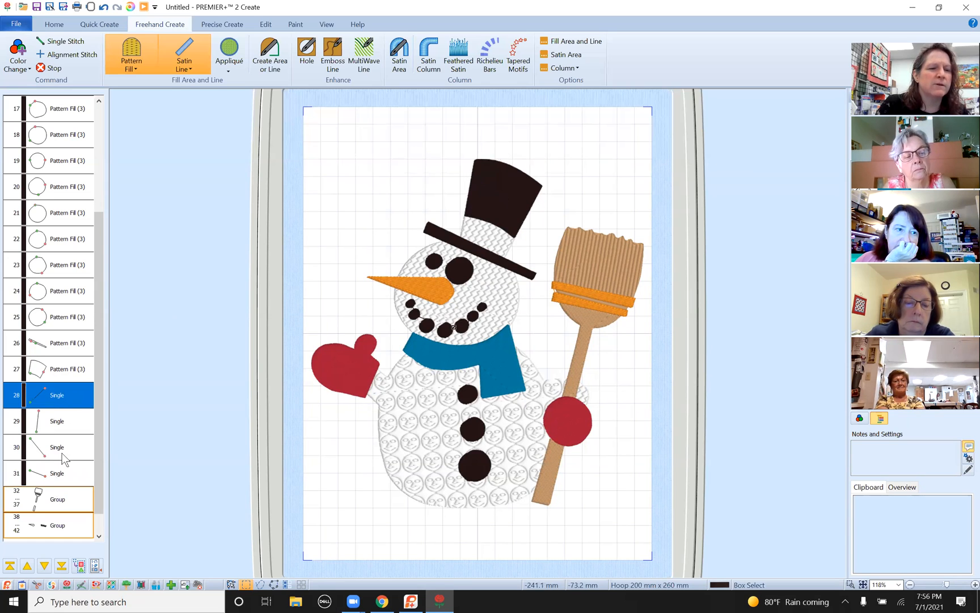
{"action": "left_click", "coordinate": [61, 422]}
{"action": "left_click", "coordinate": [56, 401]}
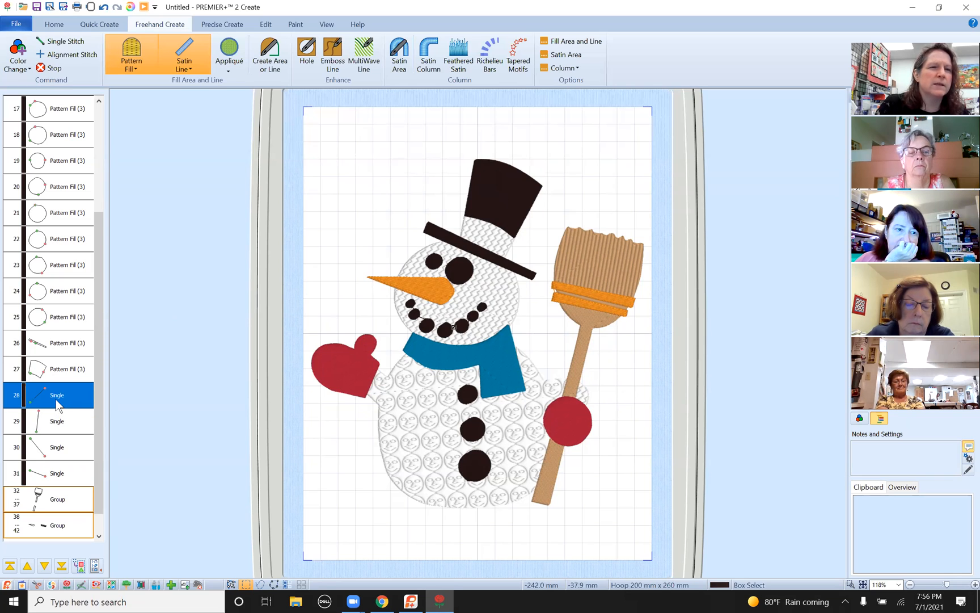
{"action": "right_click", "coordinate": [57, 404]}
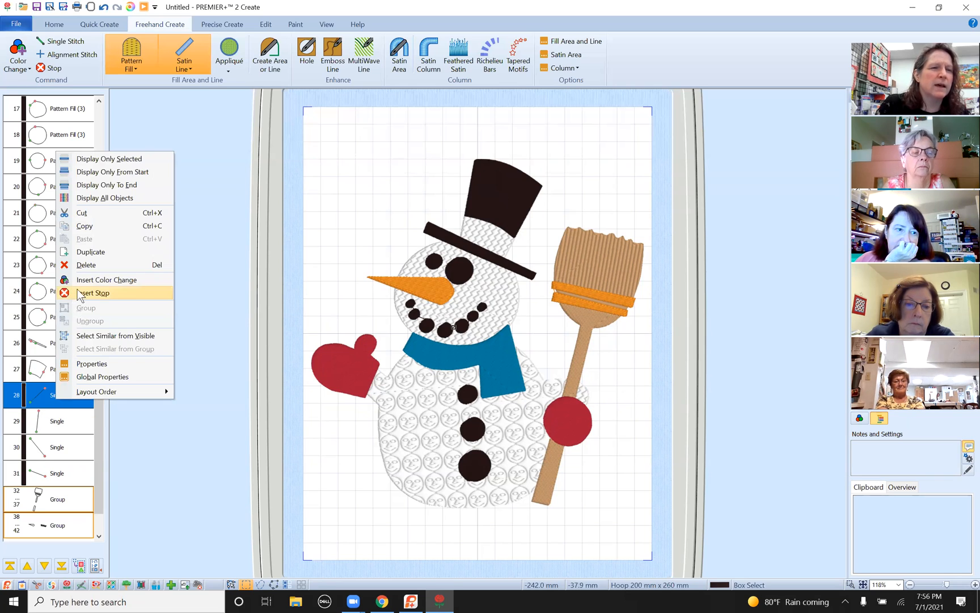
{"action": "left_click", "coordinate": [87, 265]}
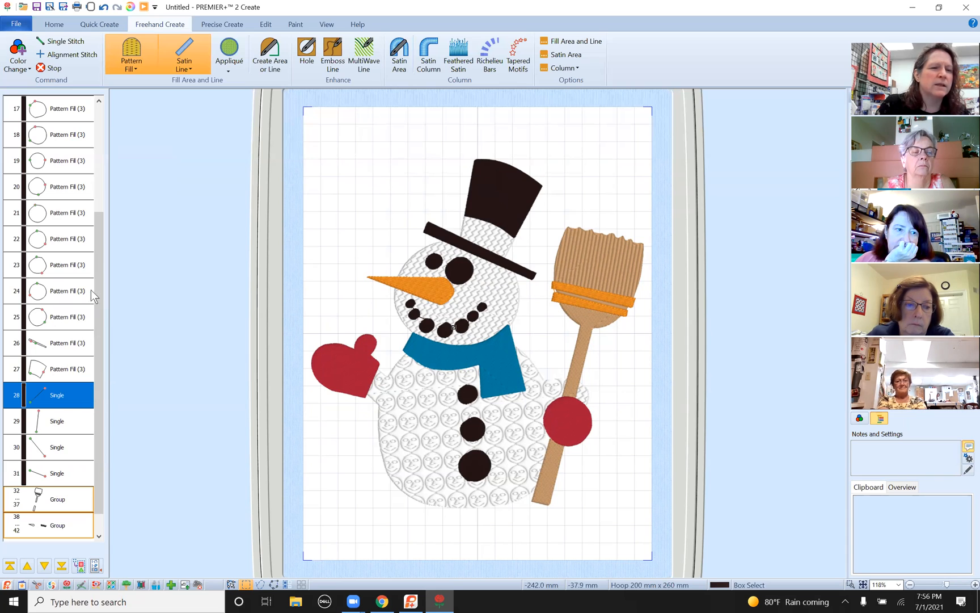
{"action": "right_click", "coordinate": [61, 395]}
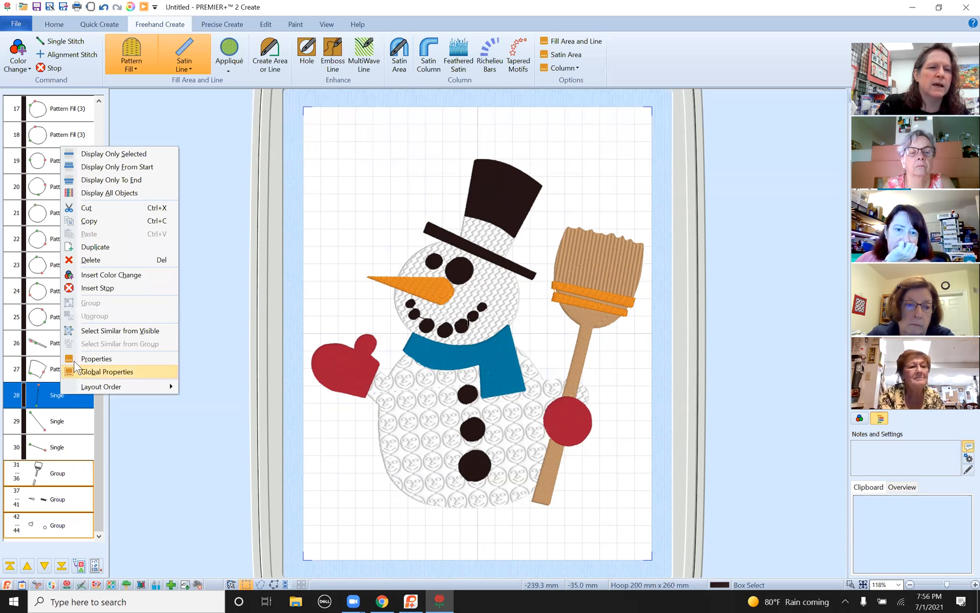
{"action": "left_click", "coordinate": [91, 262]}
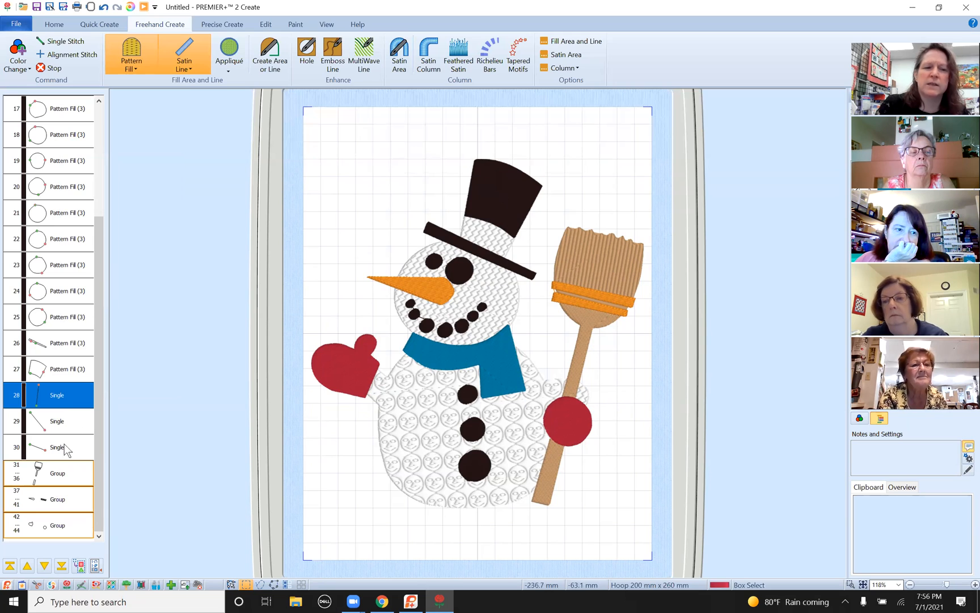
{"action": "right_click", "coordinate": [62, 399]}
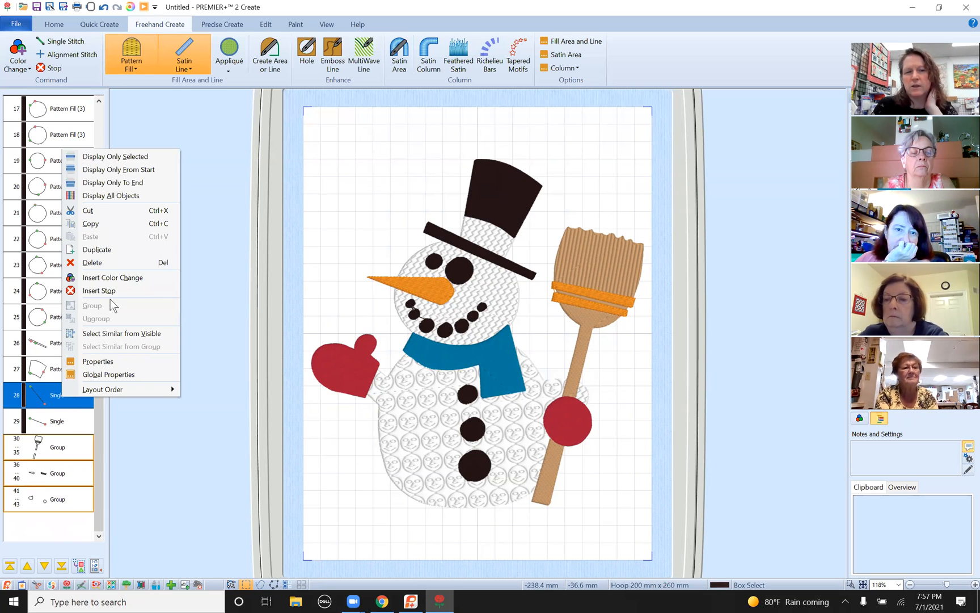
{"action": "left_click", "coordinate": [97, 262]}
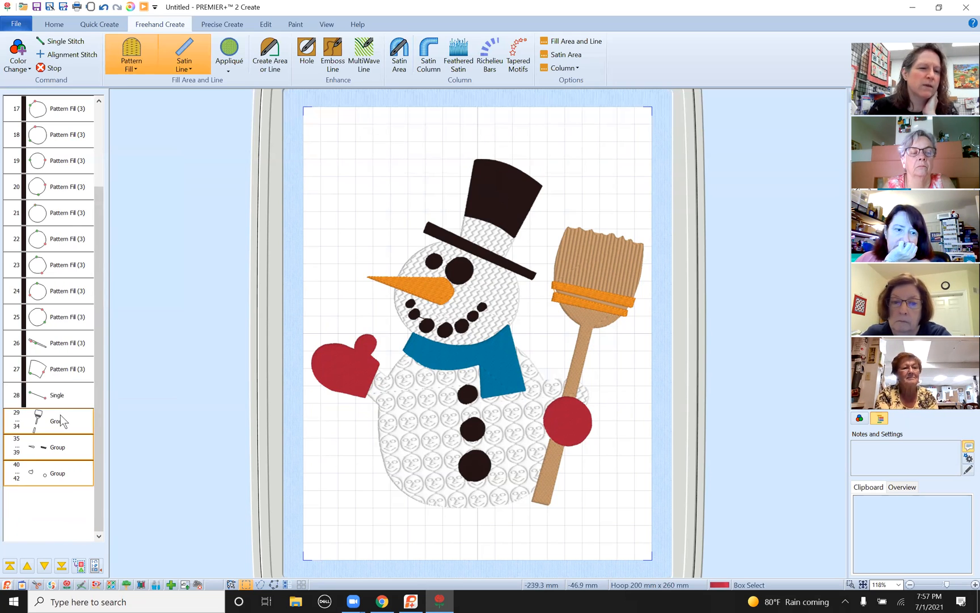
{"action": "right_click", "coordinate": [64, 395]}
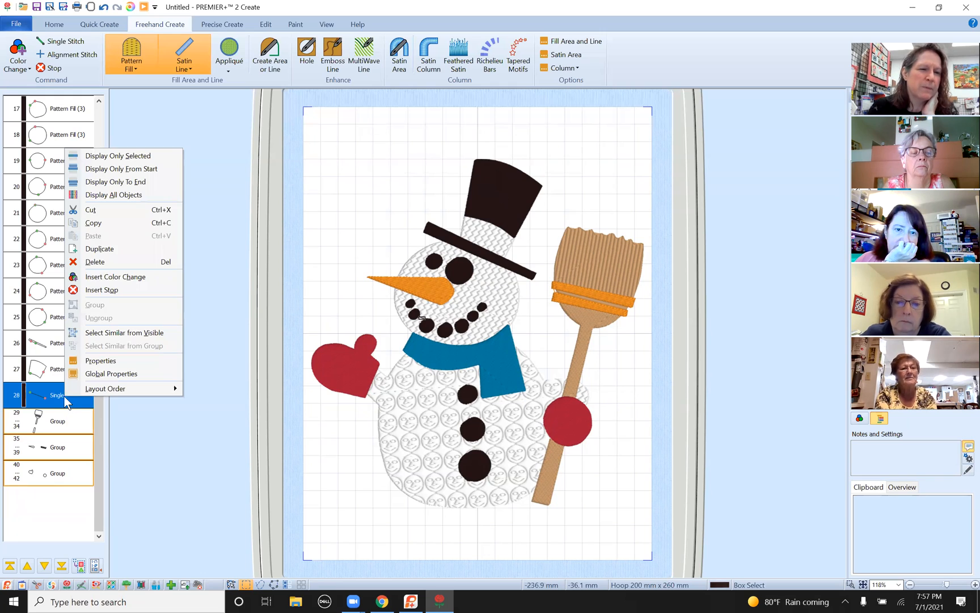
{"action": "left_click", "coordinate": [105, 261]}
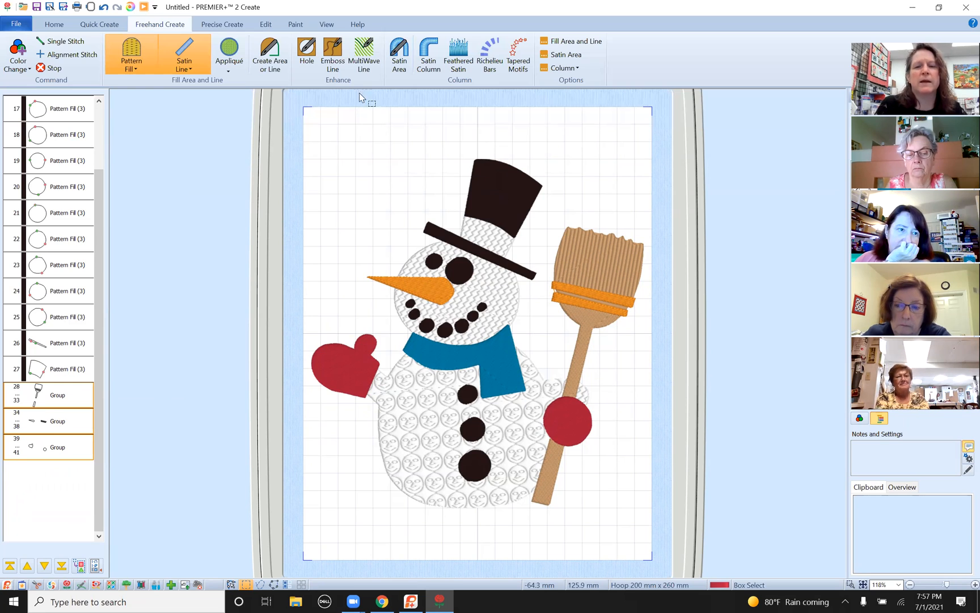
Step: Play the snowman's stitch-out at a faster speed in the Design Player, and close the player
{"action": "left_click", "coordinate": [144, 7]}
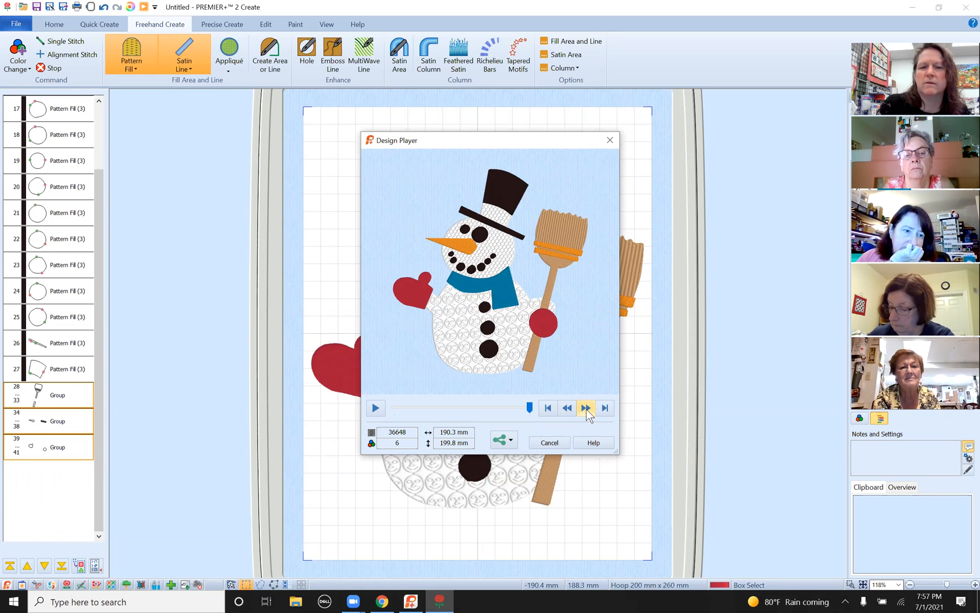
{"action": "left_click", "coordinate": [376, 407]}
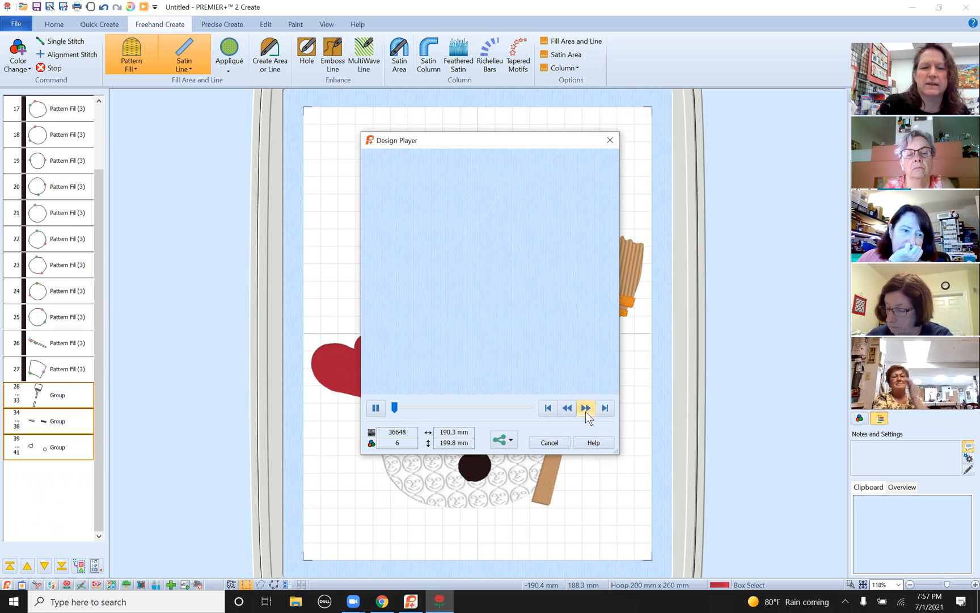
{"action": "left_click", "coordinate": [586, 408]}
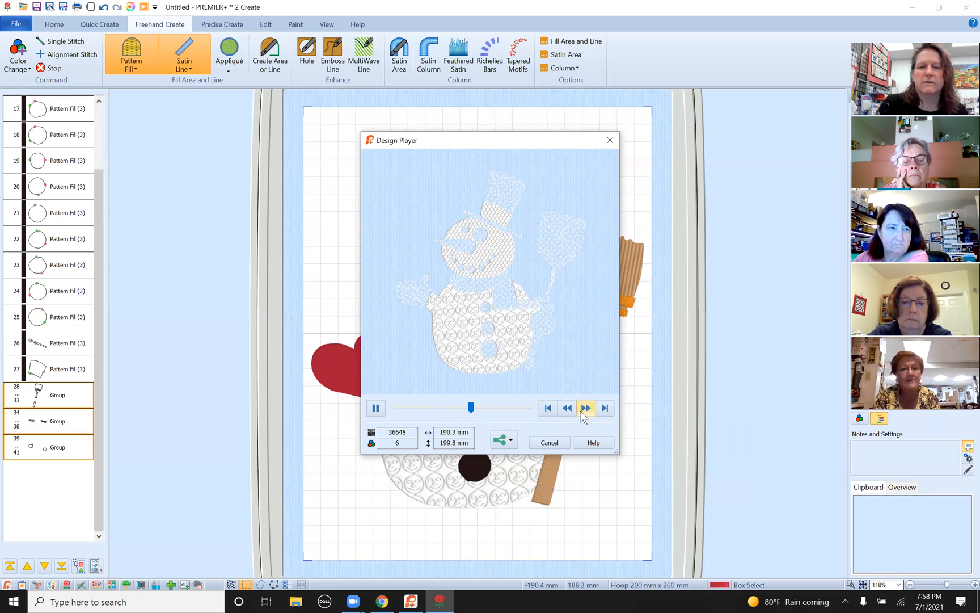
{"action": "left_click", "coordinate": [582, 409]}
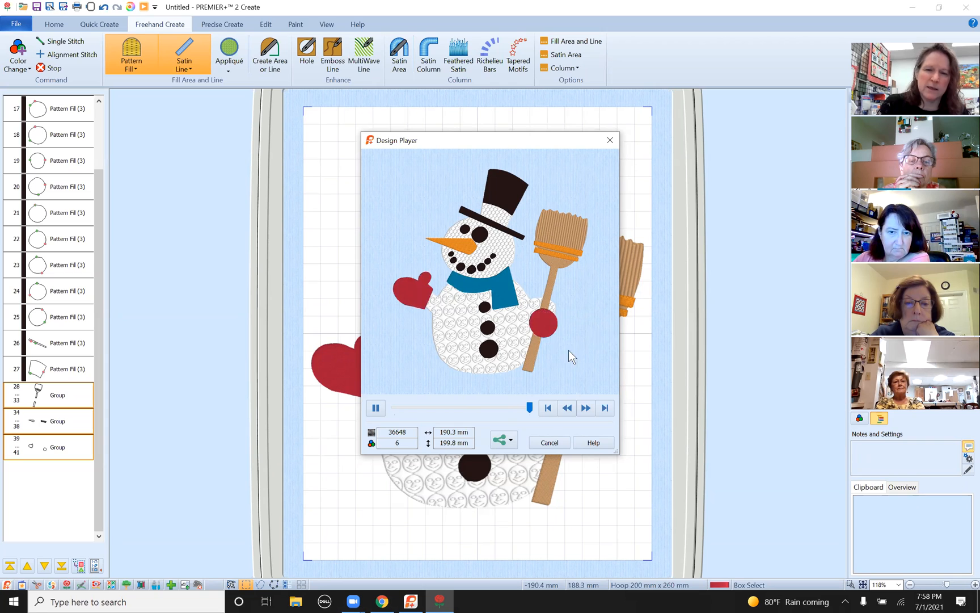
{"action": "left_click", "coordinate": [550, 440]}
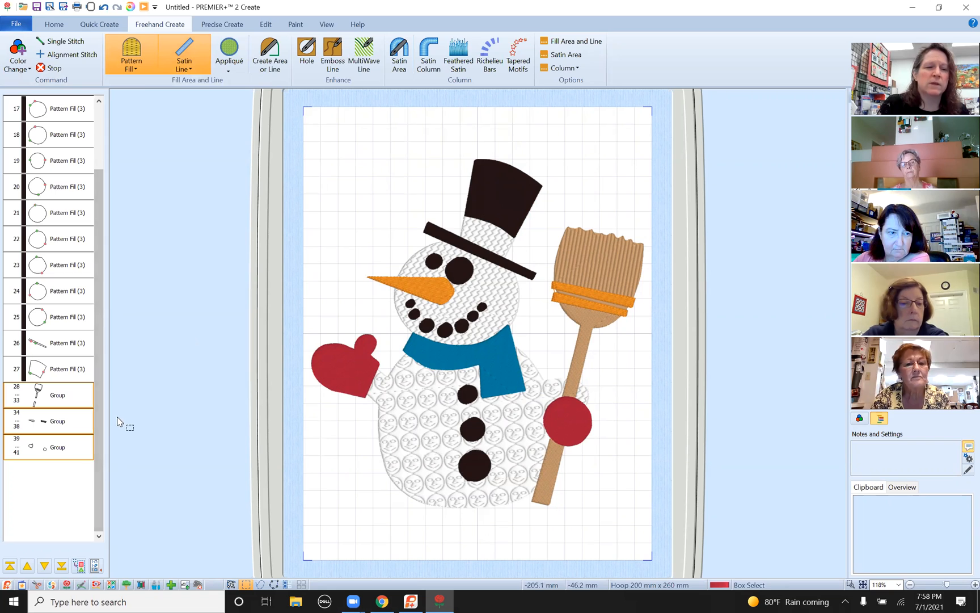
Step: Expand the groups in the stitch order to list the individual objects inside them
{"action": "left_click", "coordinate": [79, 566]}
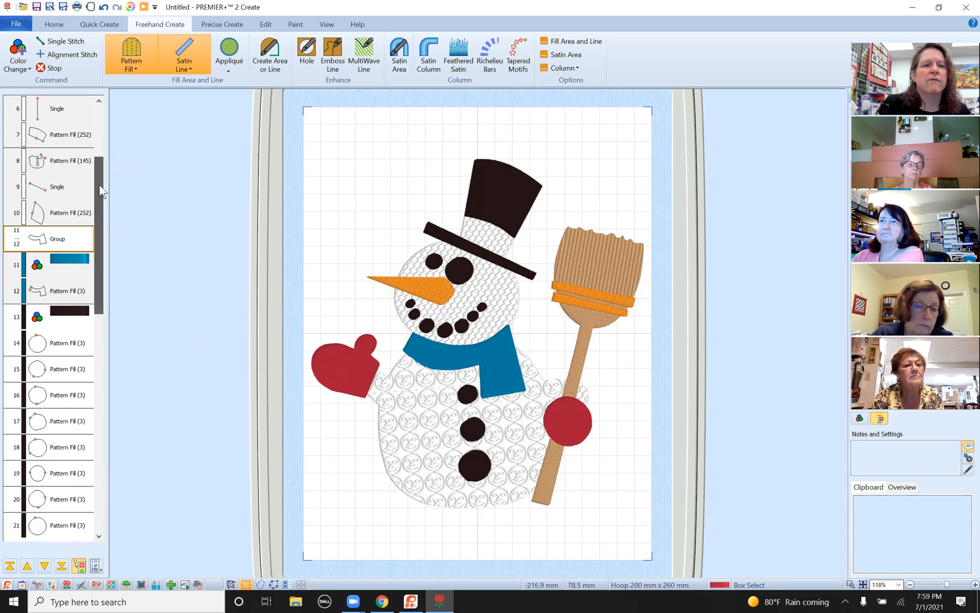
{"action": "scroll", "coordinate": [100, 184], "scroll_direction": "up", "scroll_amount": 2}
Step: Review the EDO save dialog and the export options for the Husqvarna Viking / Pfaff .vp4 format, cancelling both
{"action": "left_click", "coordinate": [16, 24]}
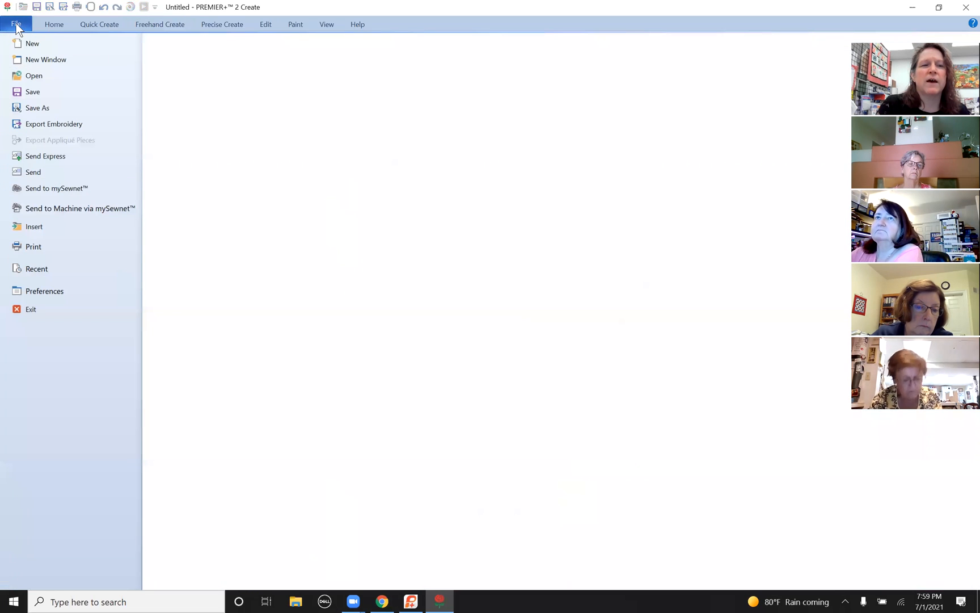
{"action": "left_click", "coordinate": [39, 92]}
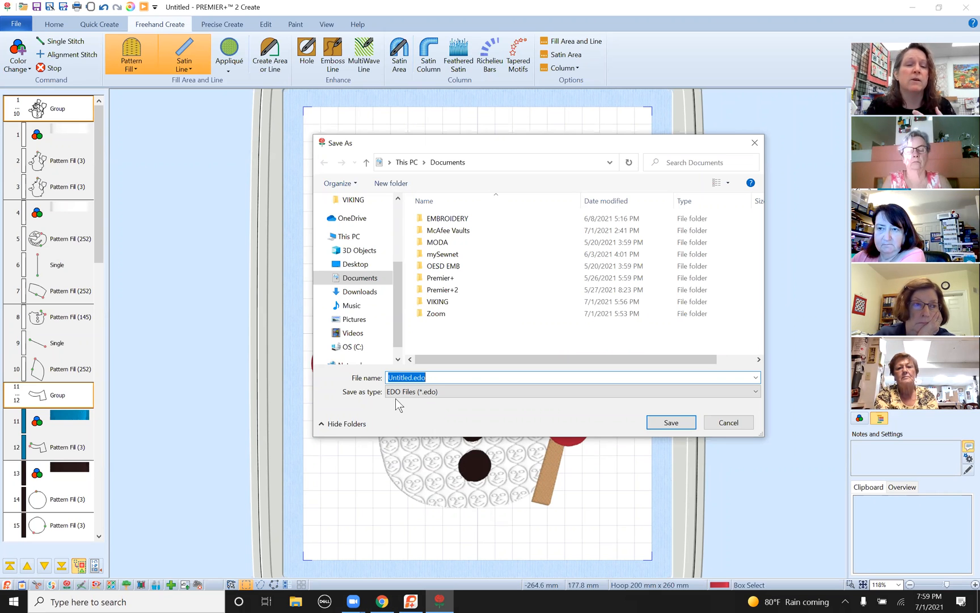
{"action": "left_click", "coordinate": [730, 422]}
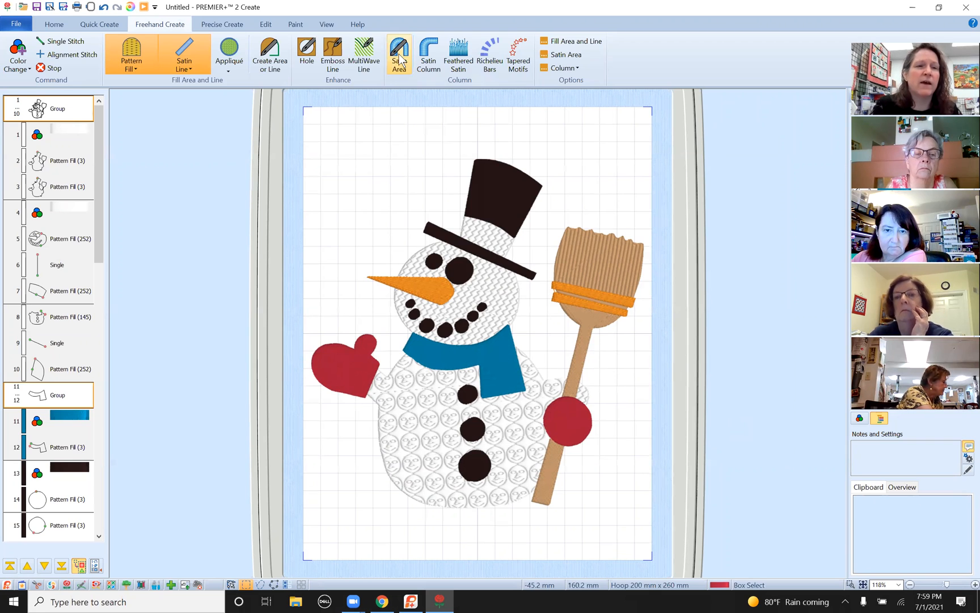
{"action": "left_click", "coordinate": [22, 25]}
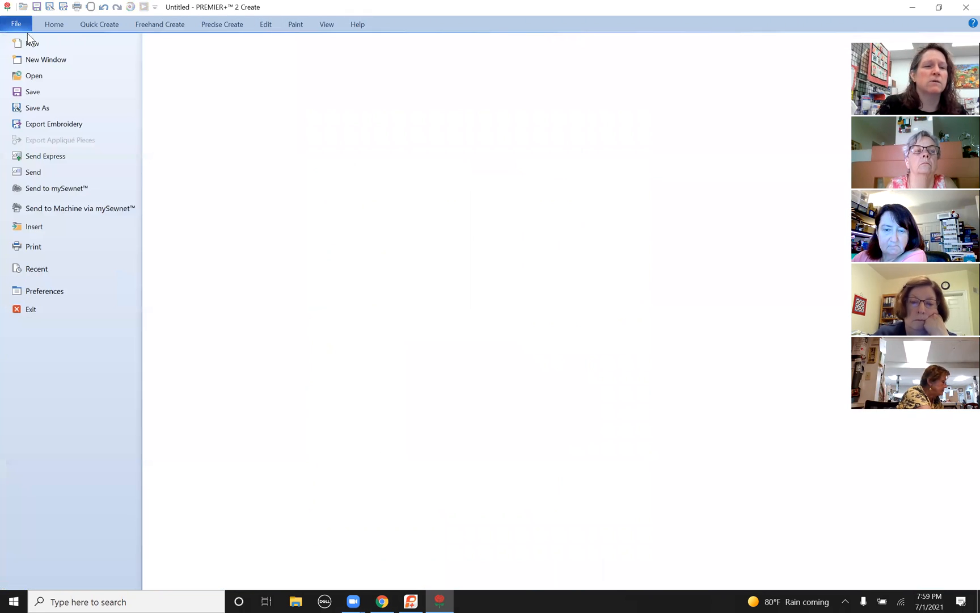
{"action": "left_click", "coordinate": [48, 123]}
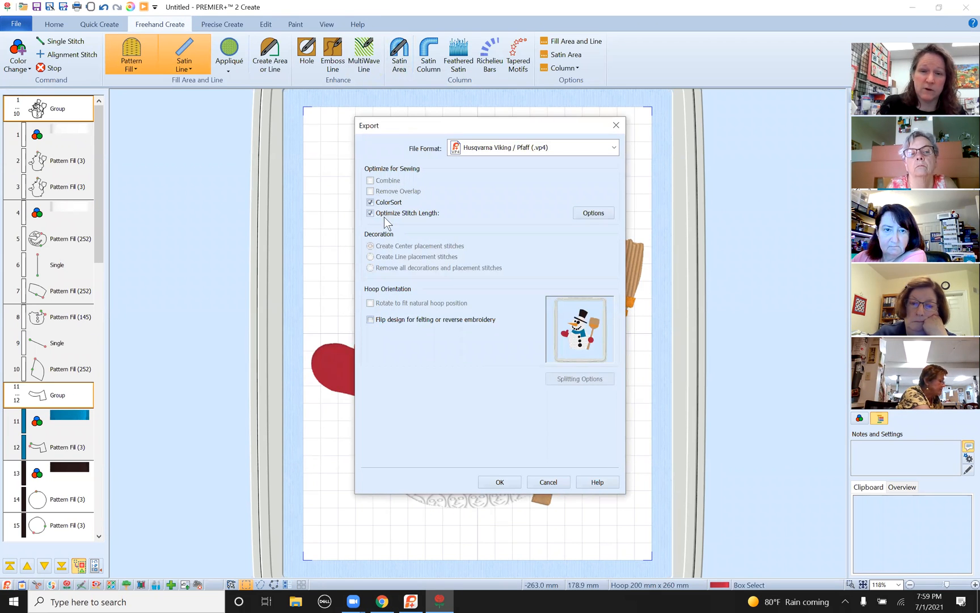
{"action": "left_click", "coordinate": [548, 482]}
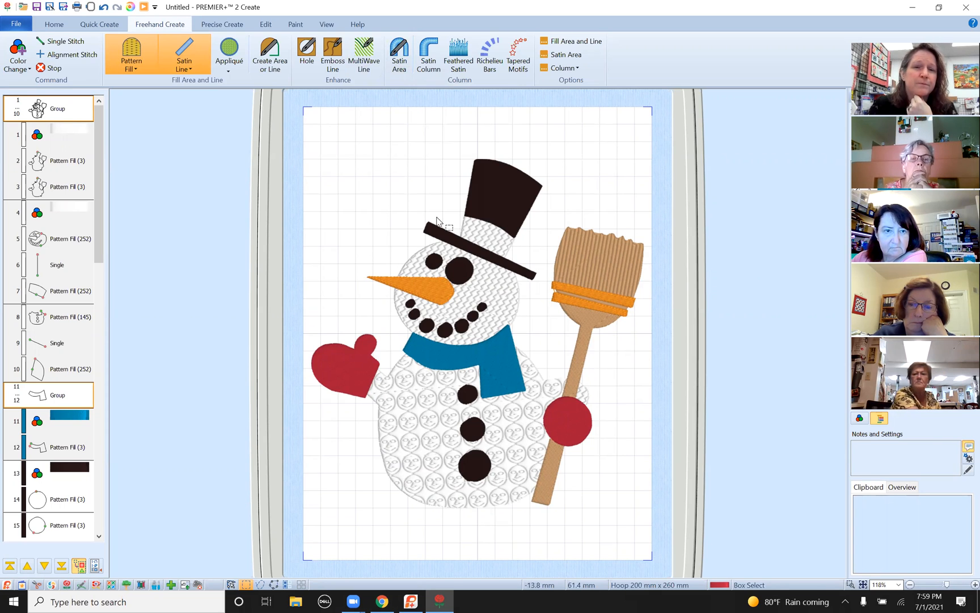
Step: Ungroup the snowman's white base group containing objects 1 to 10
{"action": "left_click", "coordinate": [484, 239]}
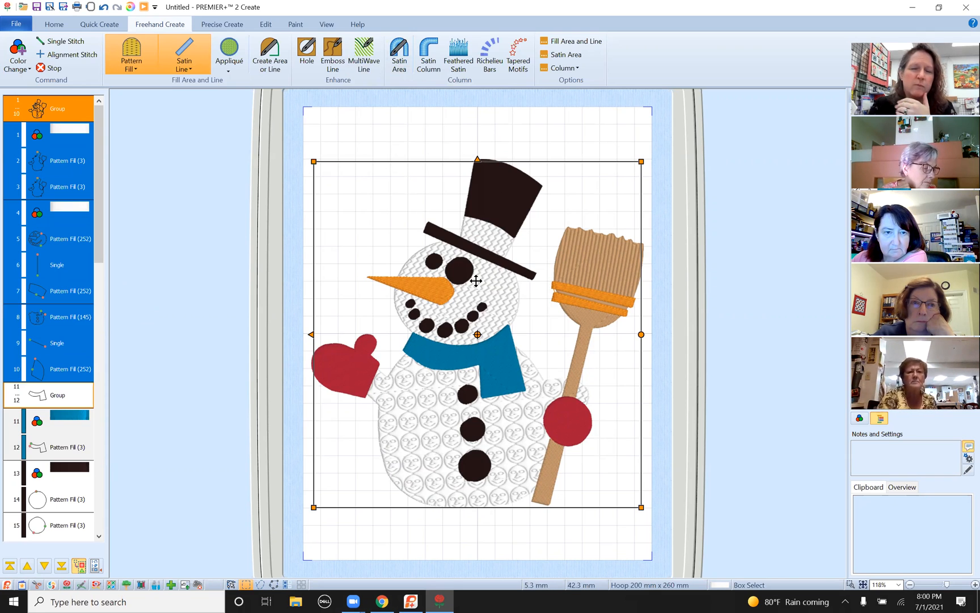
{"action": "right_click", "coordinate": [76, 281]}
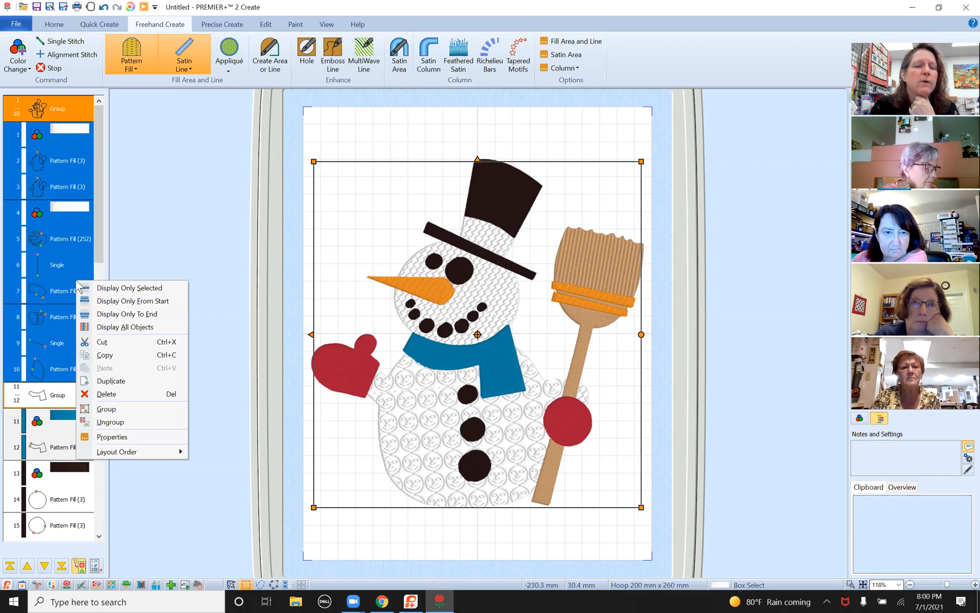
{"action": "left_click", "coordinate": [110, 421]}
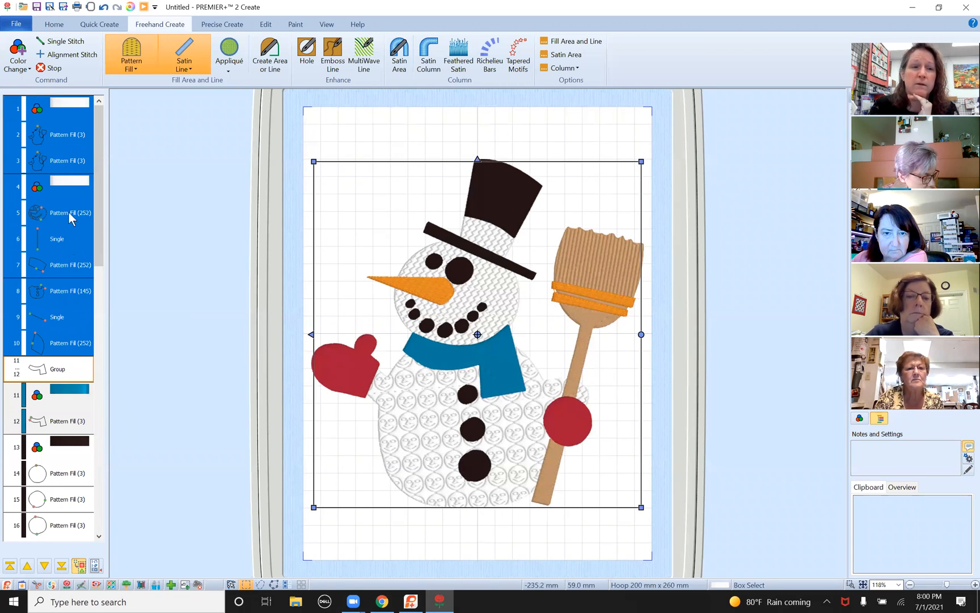
Step: Move the hat band's pattern fill, object 7, to the end of the stitch order so it stitches in the red thread
{"action": "left_click", "coordinate": [192, 234]}
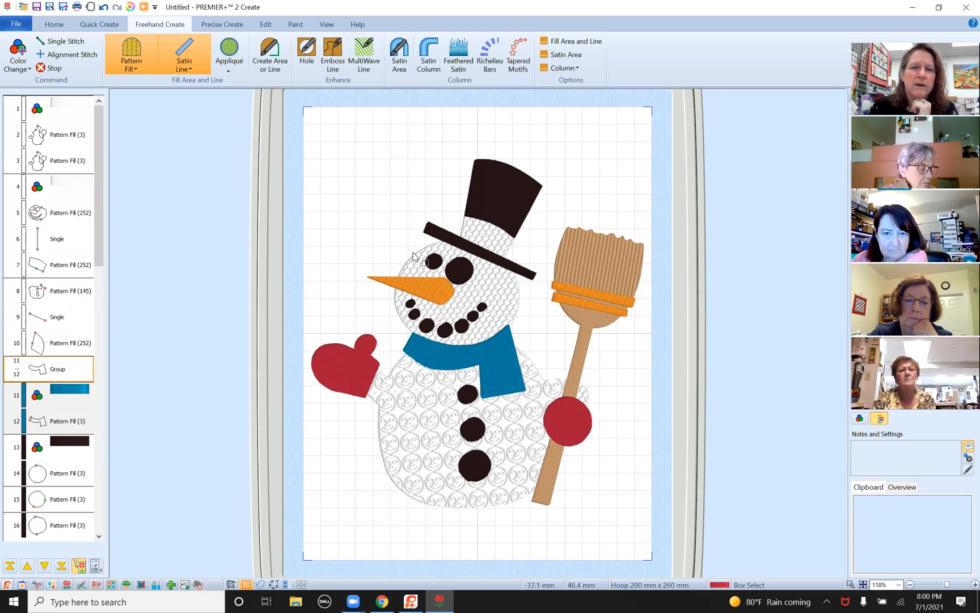
{"action": "right_click", "coordinate": [339, 205]}
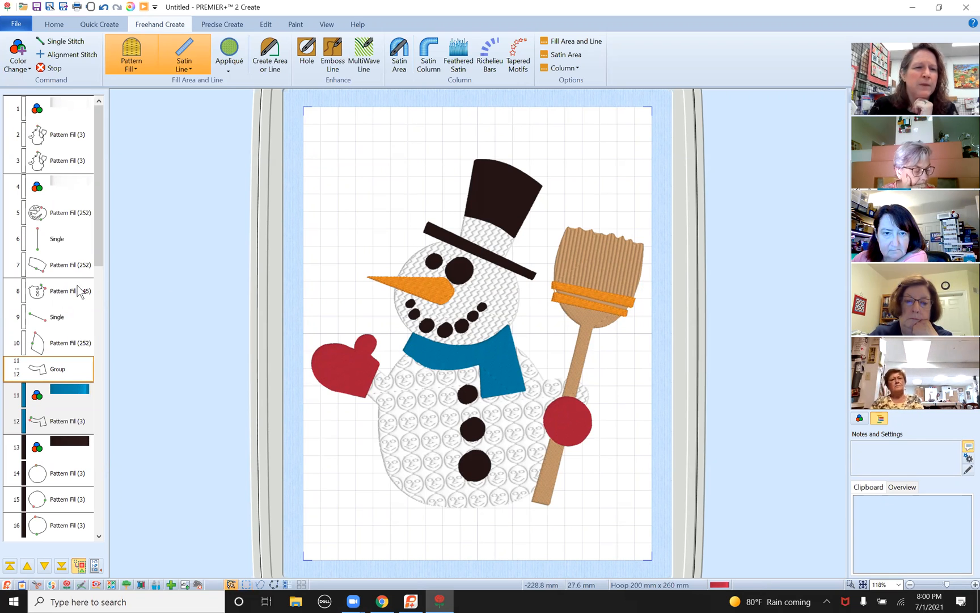
{"action": "left_click", "coordinate": [49, 265]}
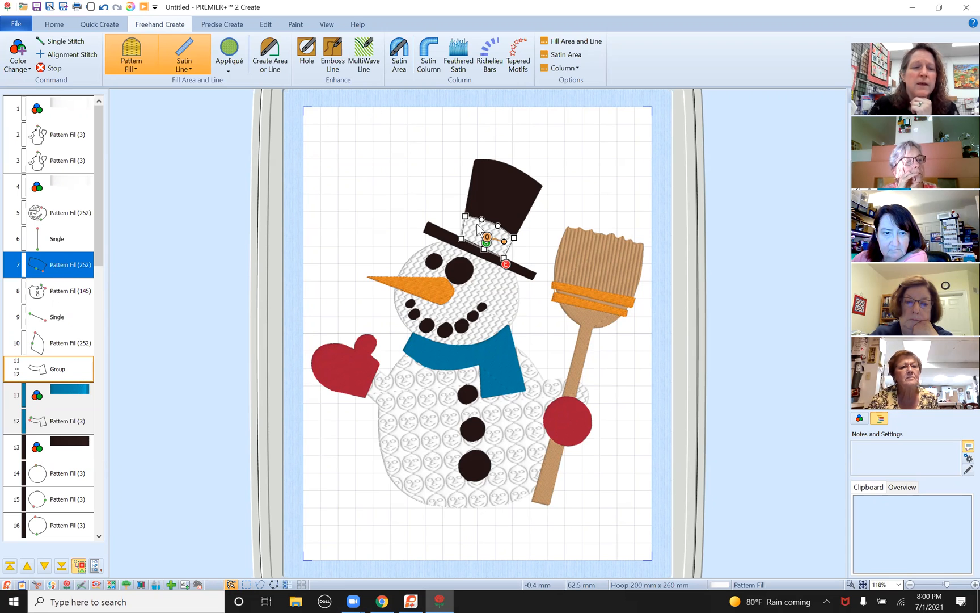
{"action": "left_click_drag", "start_coordinate": [102, 211], "coordinate": [184, 187]}
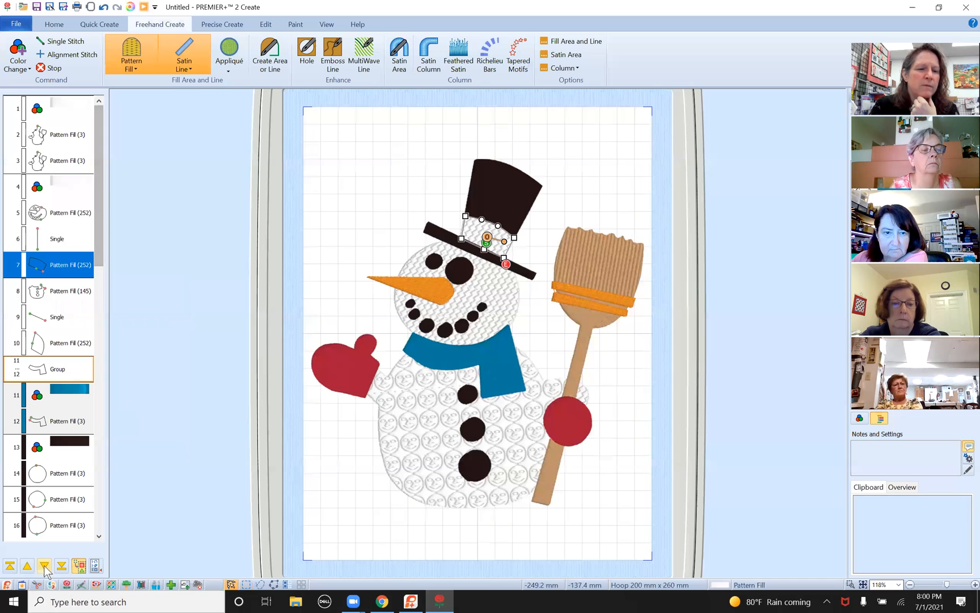
{"action": "left_click", "coordinate": [62, 565]}
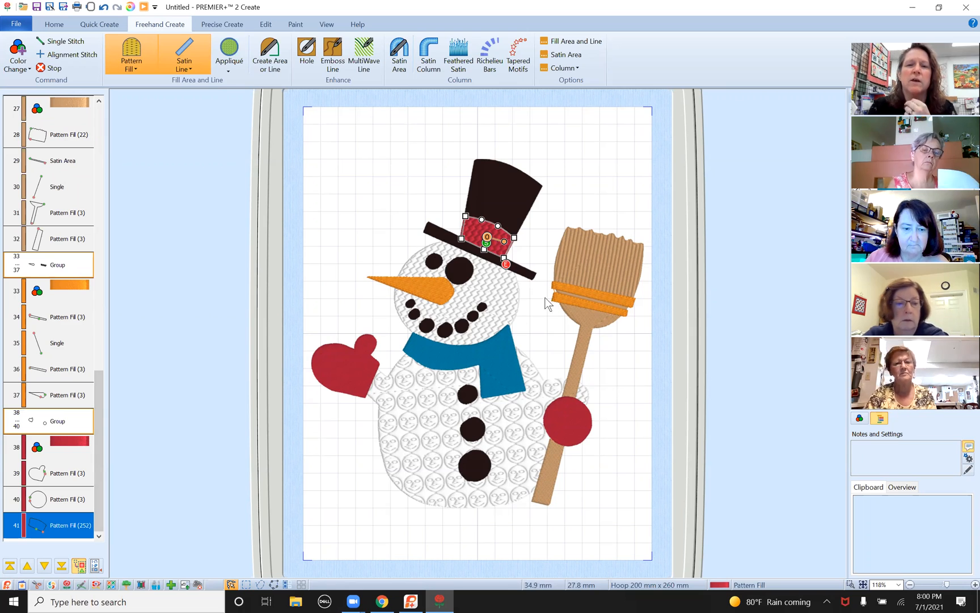
Step: Change the hat band's fill to pattern 242 from the Waves 2 category and set its angle to 90
{"action": "right_click", "coordinate": [62, 534]}
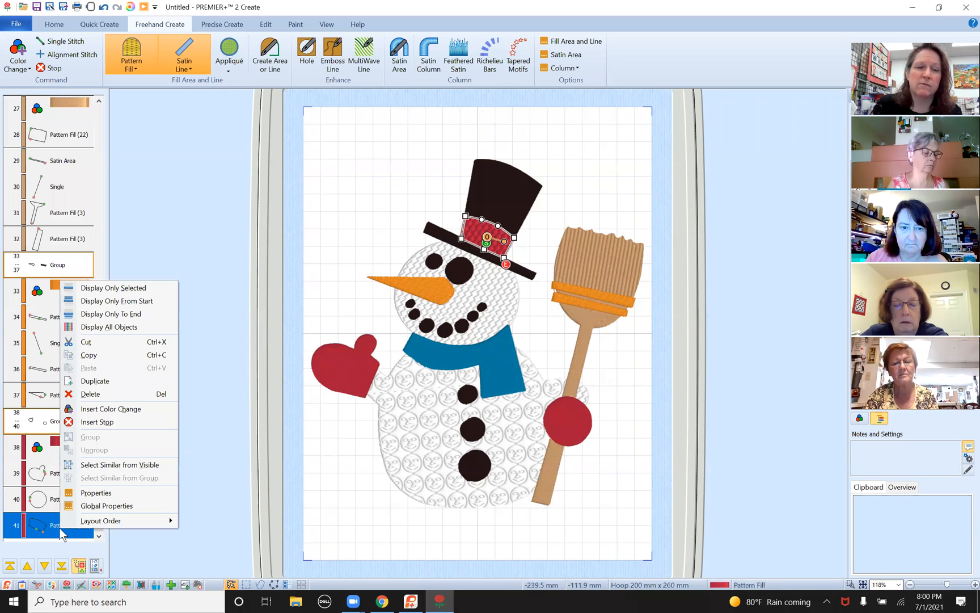
{"action": "left_click", "coordinate": [100, 490]}
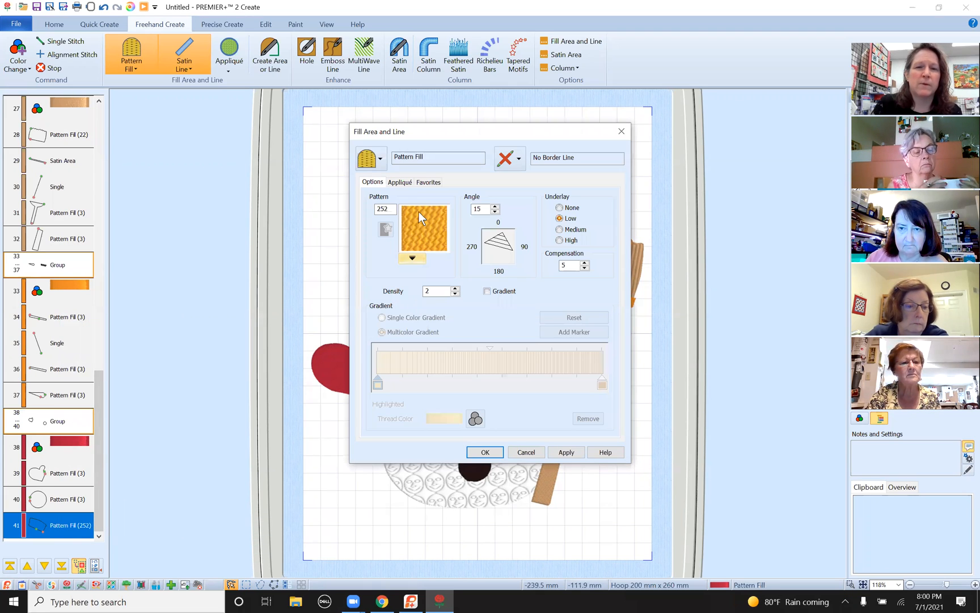
{"action": "left_click", "coordinate": [413, 258]}
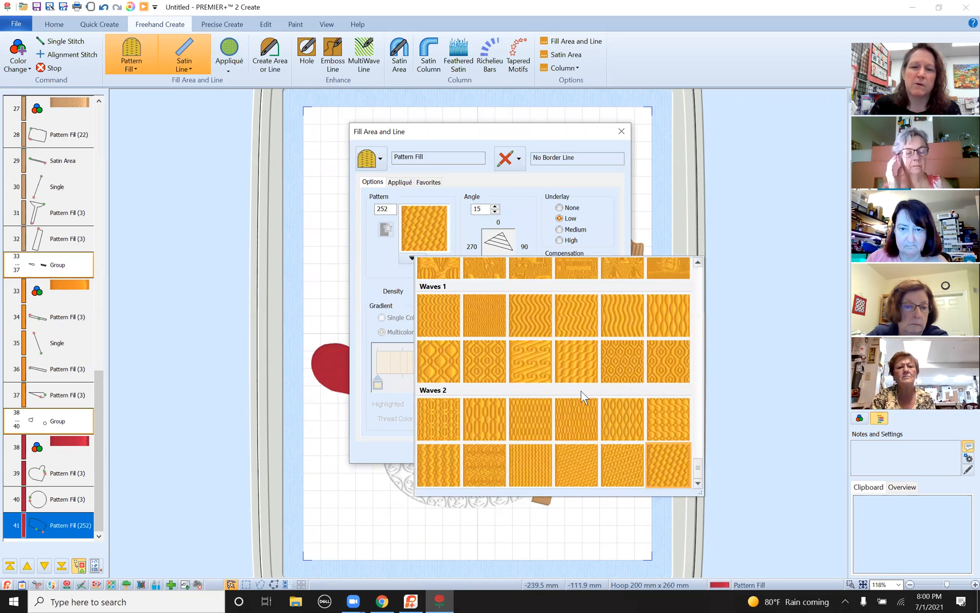
{"action": "left_click", "coordinate": [492, 411]}
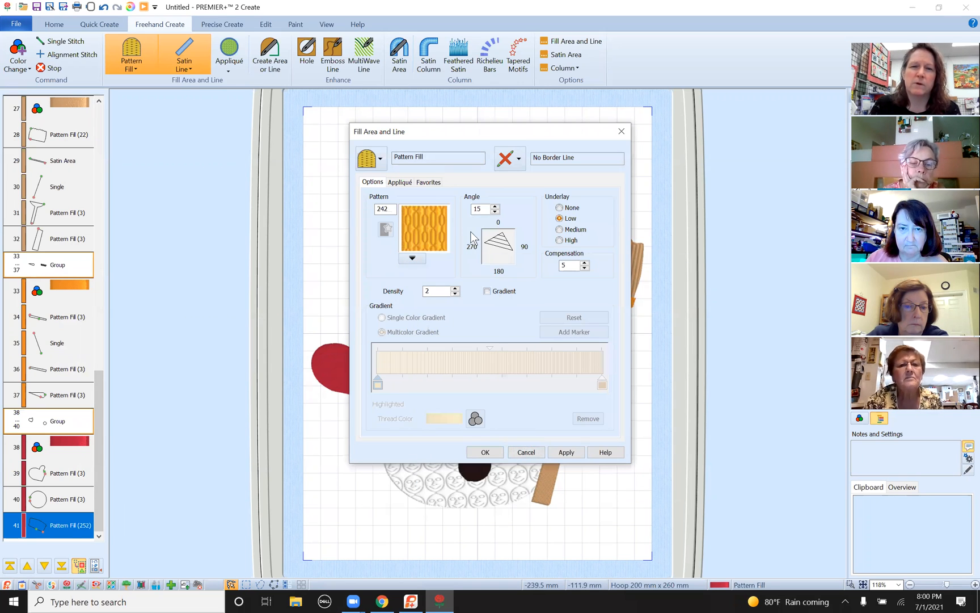
{"action": "double_click", "coordinate": [486, 208]}
{"action": "type", "text": "90"}
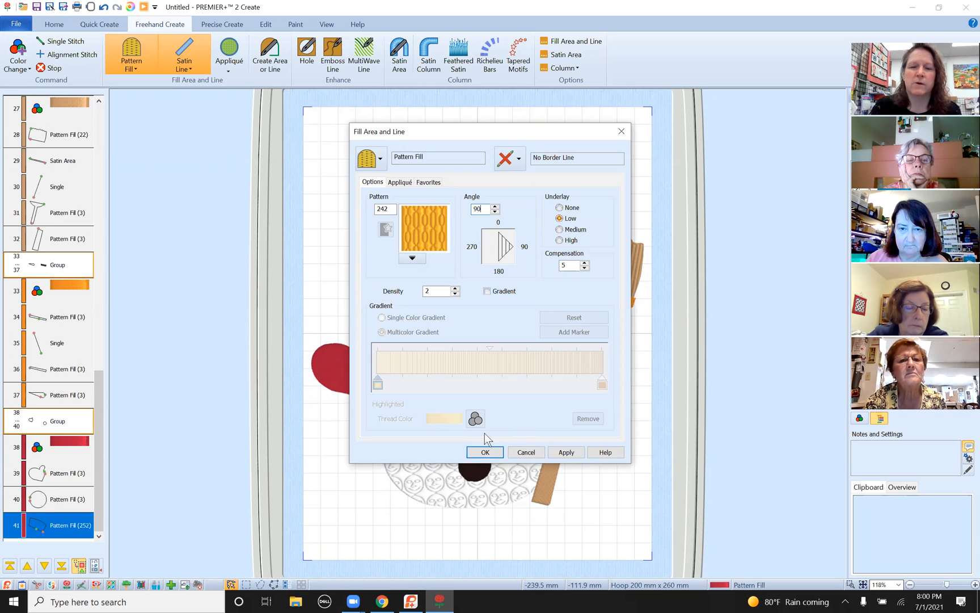
{"action": "left_click", "coordinate": [474, 451]}
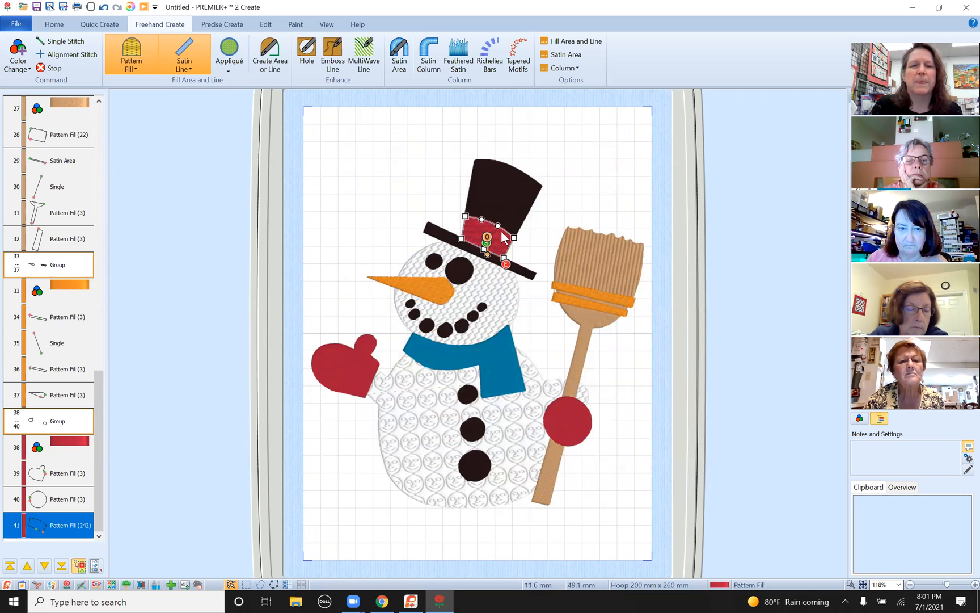
{"action": "right_click", "coordinate": [581, 178]}
{"action": "left_click", "coordinate": [509, 450]}
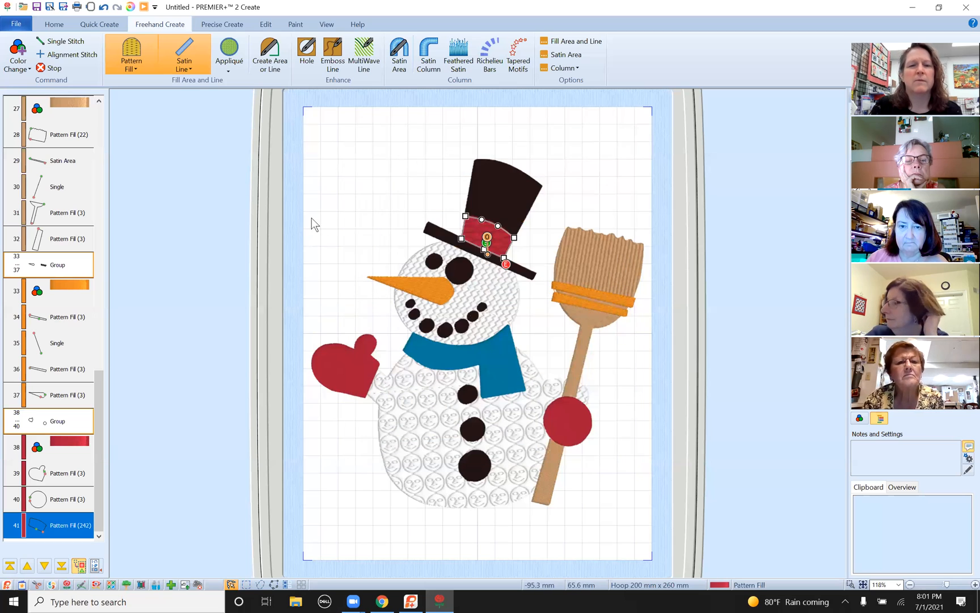
{"action": "left_click", "coordinate": [64, 286]}
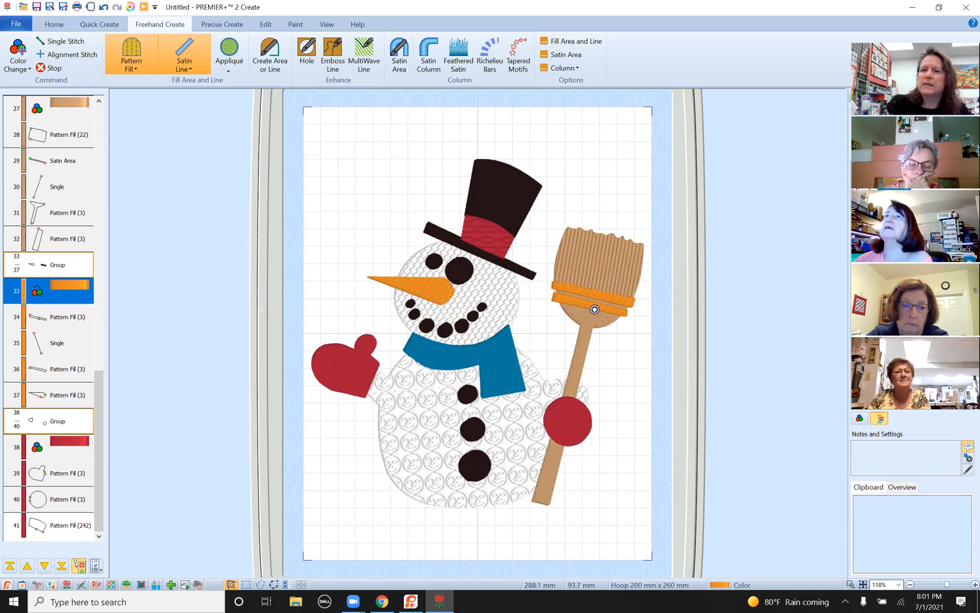
{"action": "left_click_drag", "start_coordinate": [822, 102], "coordinate": [786, 105]}
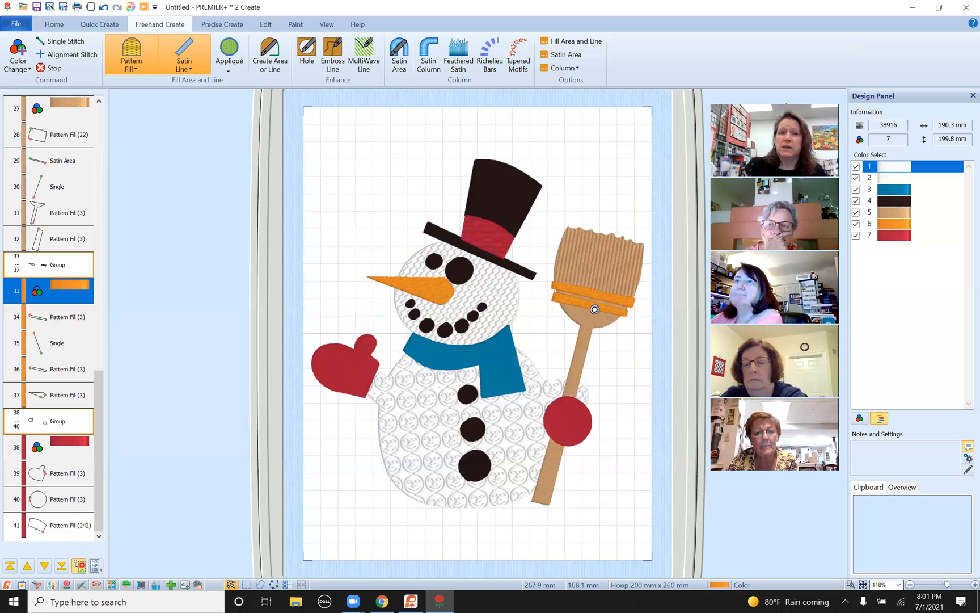
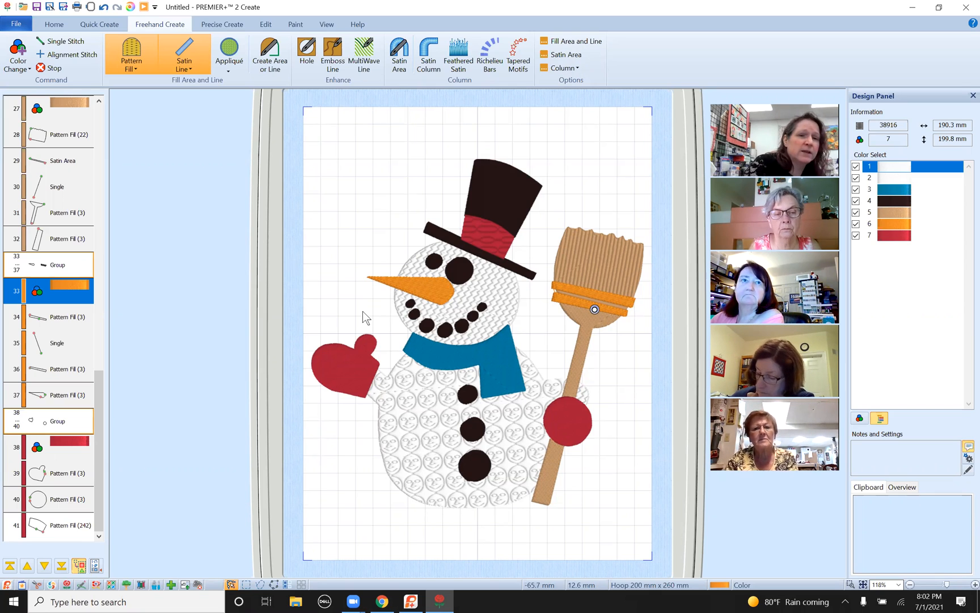
{"action": "left_click", "coordinate": [50, 25]}
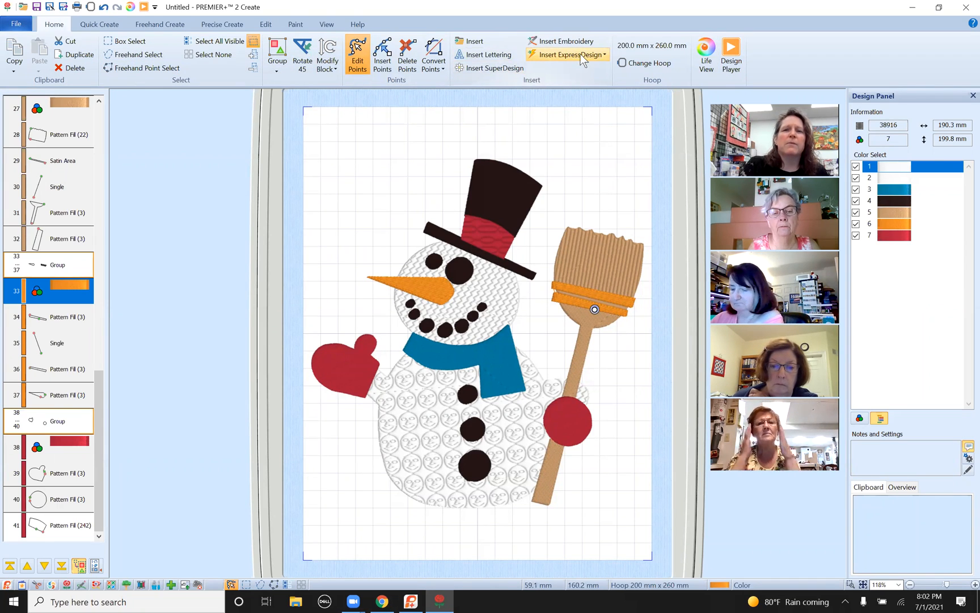
Step: Save the design to the Desktop as an EDO file named SNOWMAN
{"action": "left_click", "coordinate": [17, 25]}
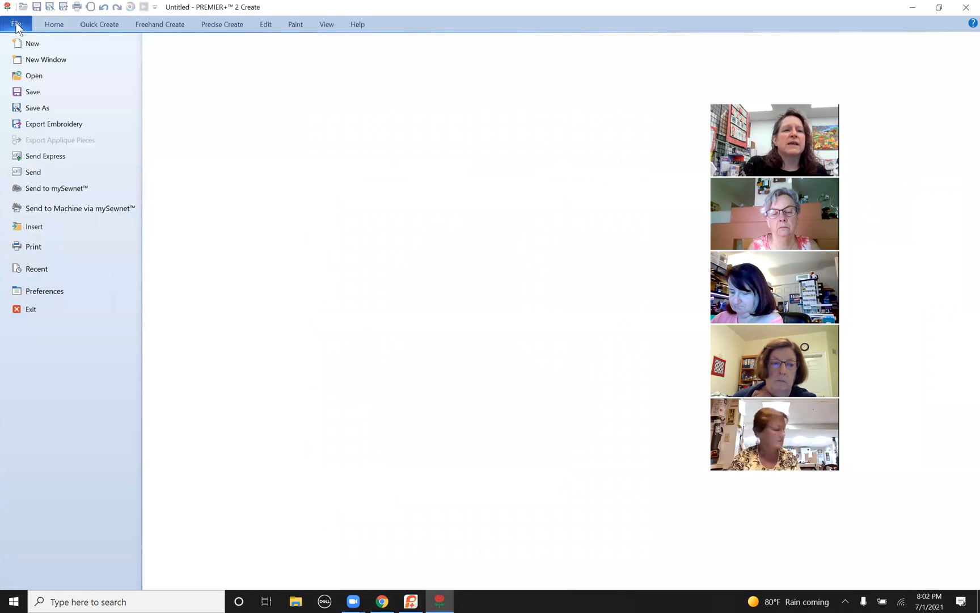
{"action": "left_click", "coordinate": [31, 107]}
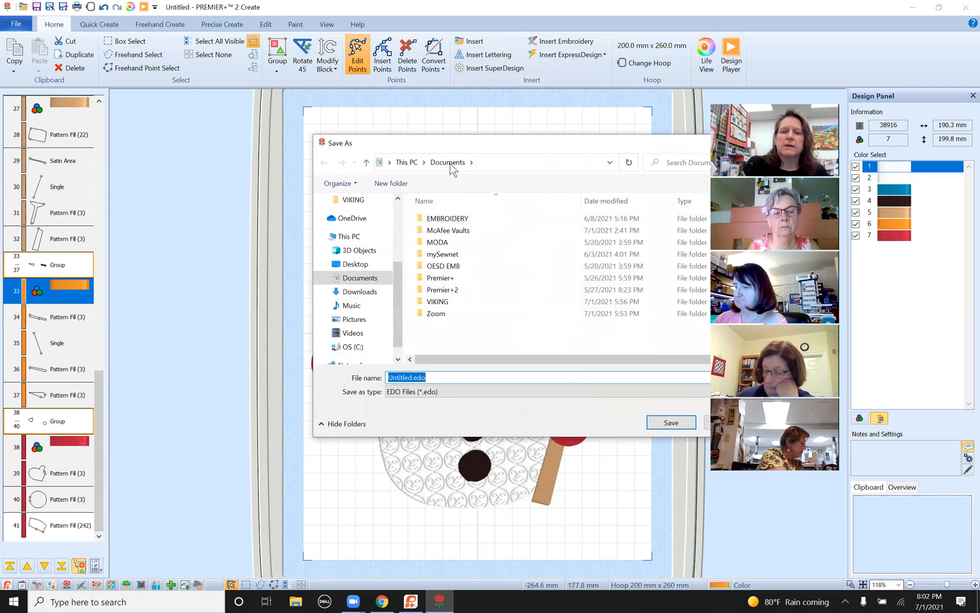
{"action": "left_click", "coordinate": [420, 391]}
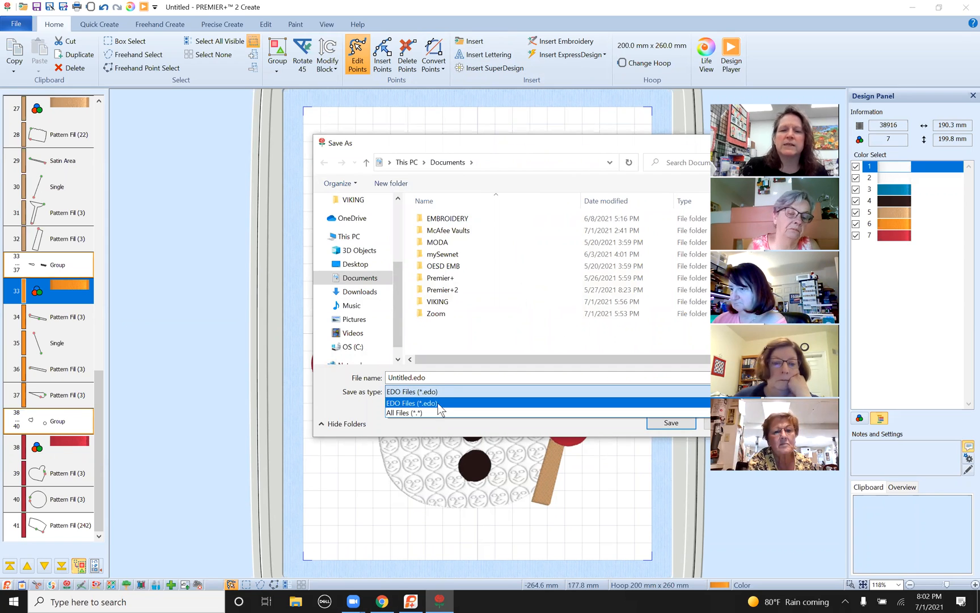
{"action": "left_click", "coordinate": [440, 404]}
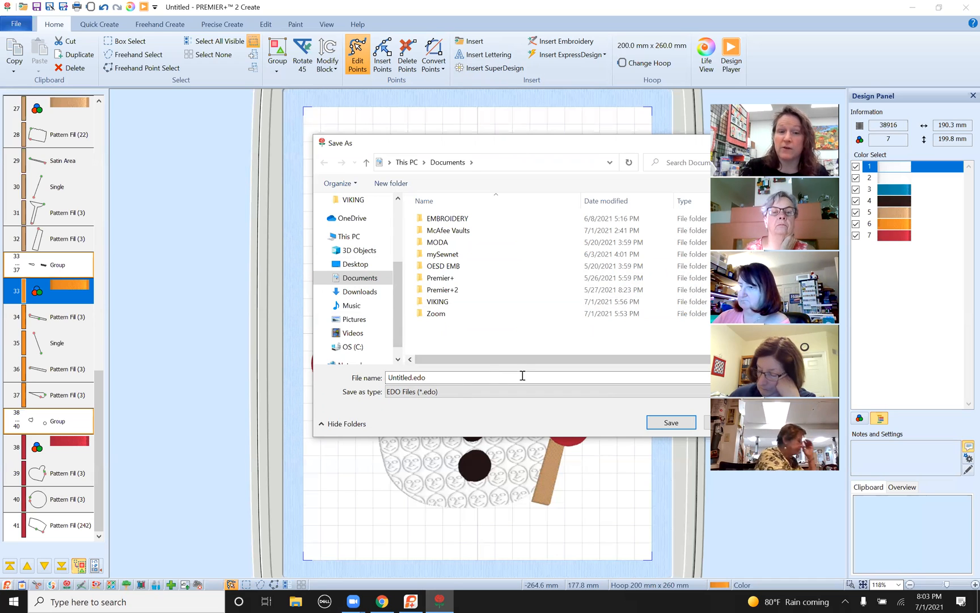
{"action": "double_click", "coordinate": [448, 378]}
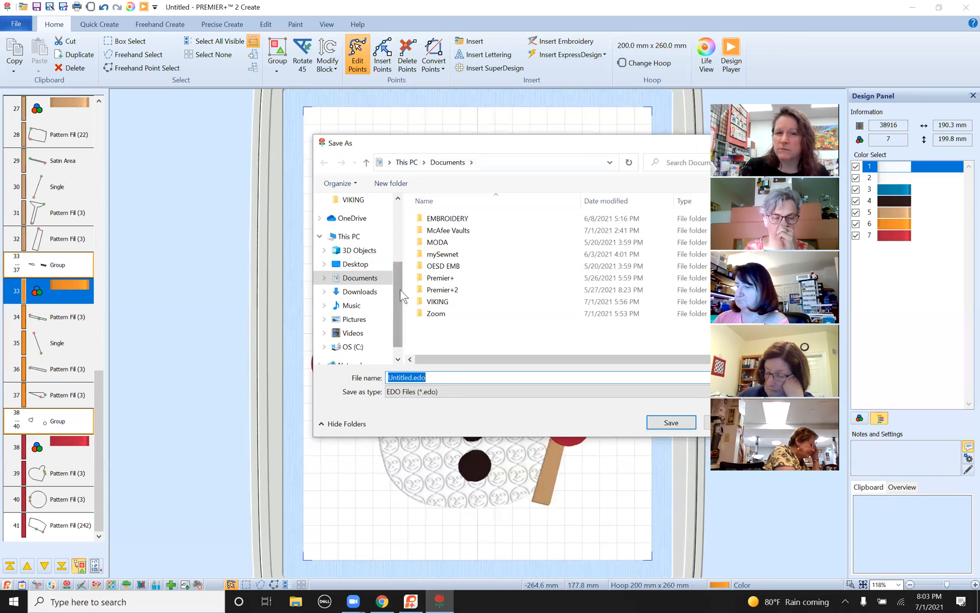
{"action": "scroll", "coordinate": [398, 309], "scroll_direction": "up", "scroll_amount": 3}
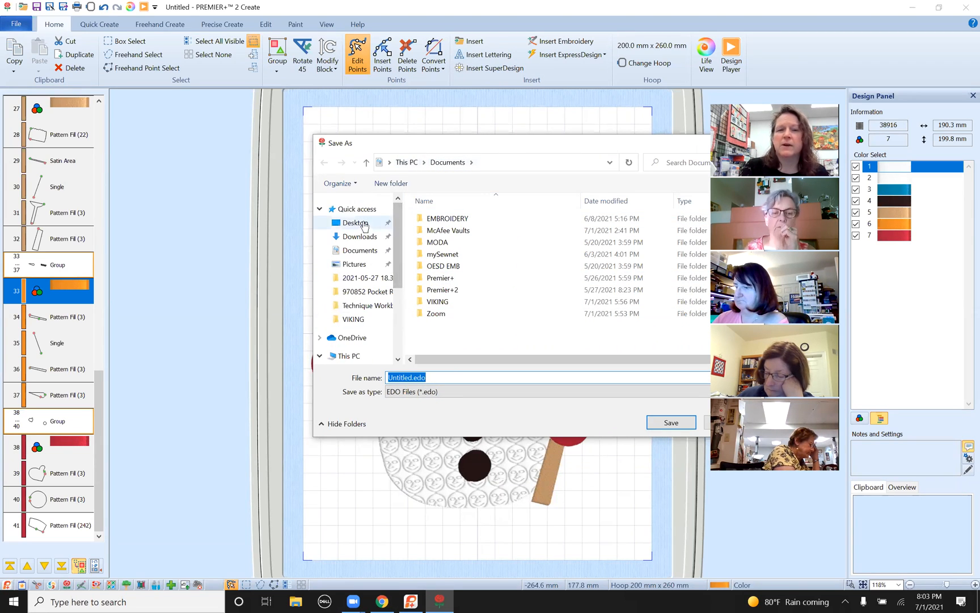
{"action": "left_click", "coordinate": [367, 230]}
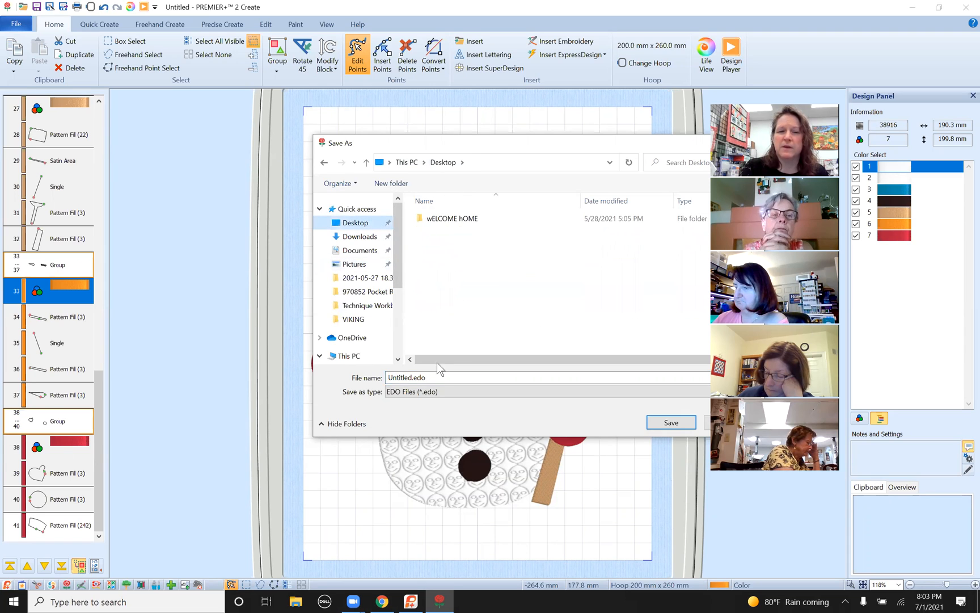
{"action": "left_click", "coordinate": [432, 379]}
{"action": "type", "text": "SNOWMAN"}
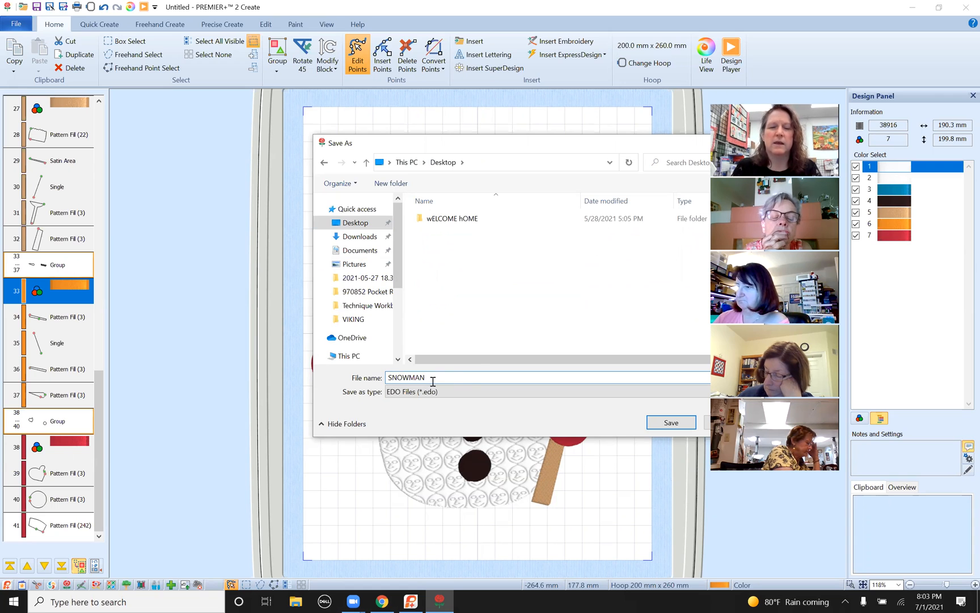
{"action": "left_click", "coordinate": [673, 422]}
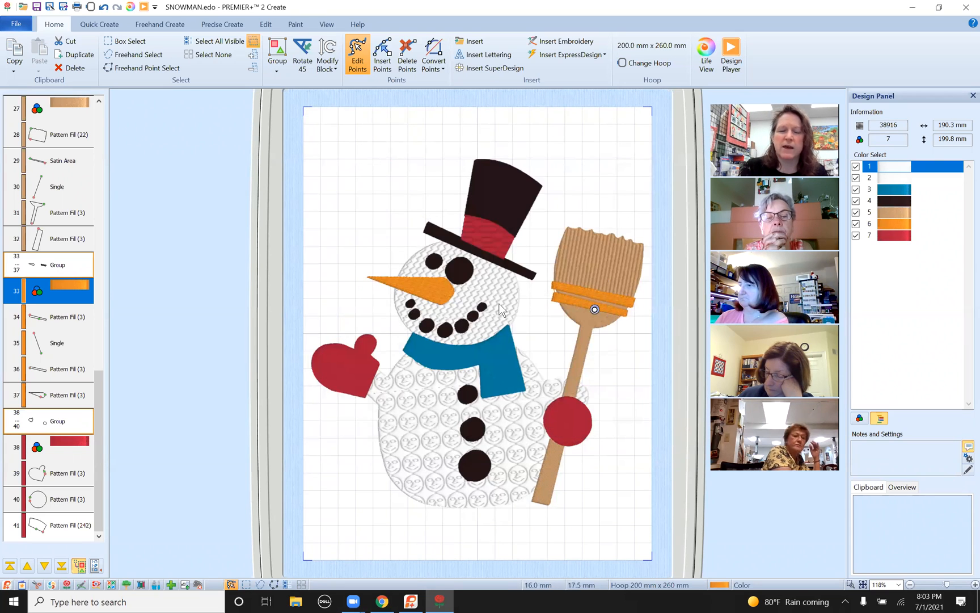
Step: Start exporting the embroidery in the Husqvarna Viking / Pfaff .vp3 format, keeping ColorSort and Optimize Stitch Length on
{"action": "left_click", "coordinate": [16, 25]}
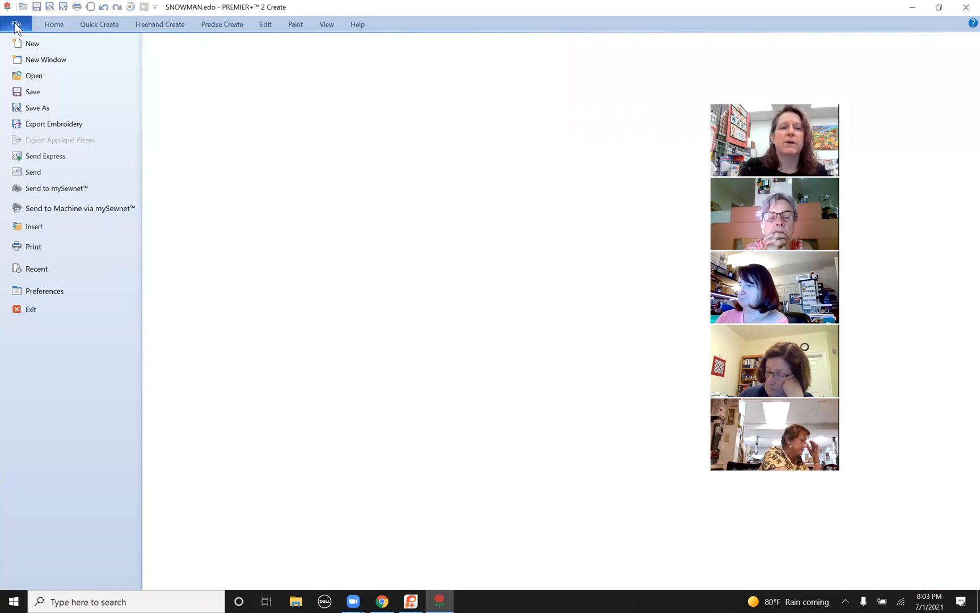
{"action": "left_click", "coordinate": [39, 124]}
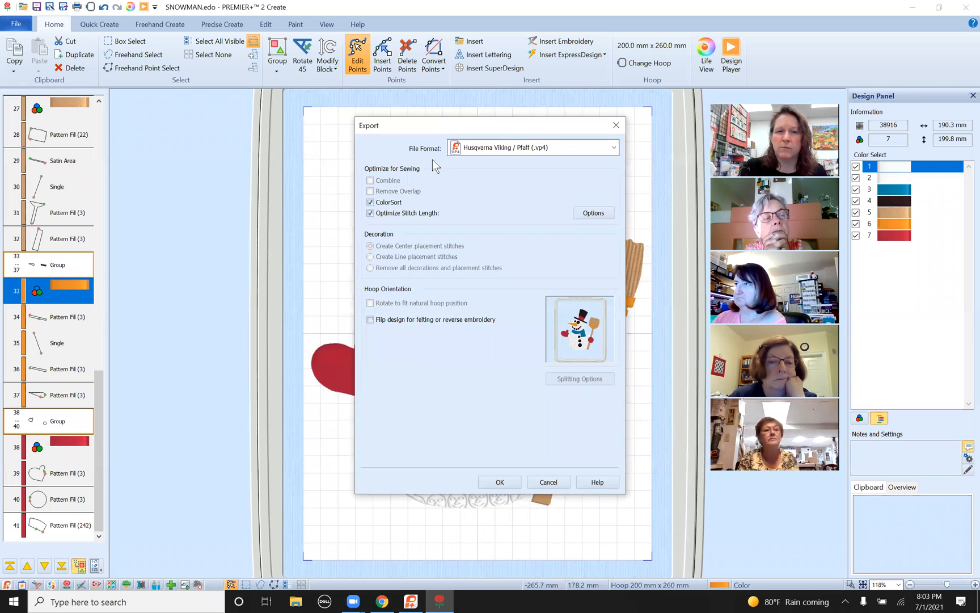
{"action": "left_click", "coordinate": [560, 146]}
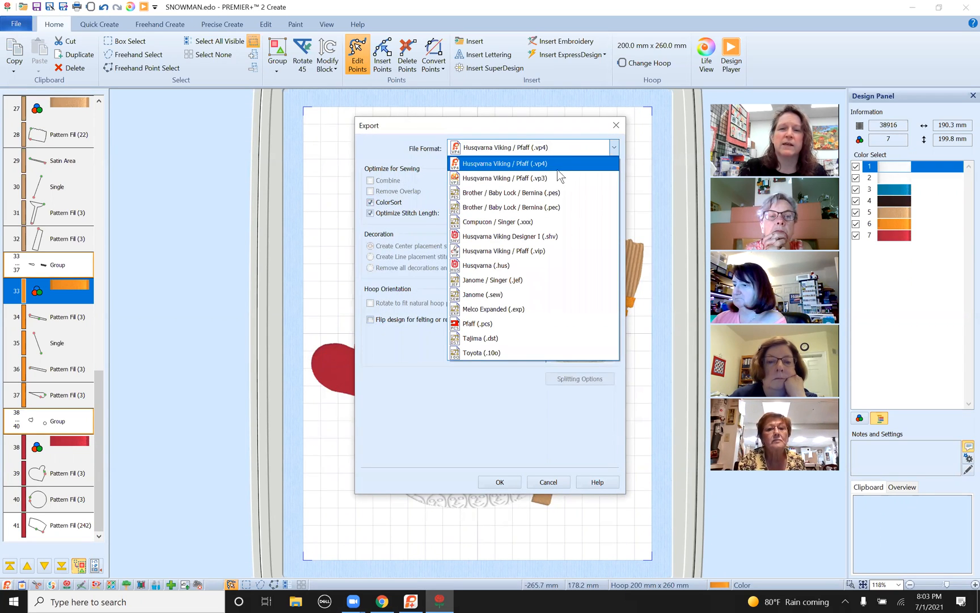
{"action": "left_click", "coordinate": [546, 177]}
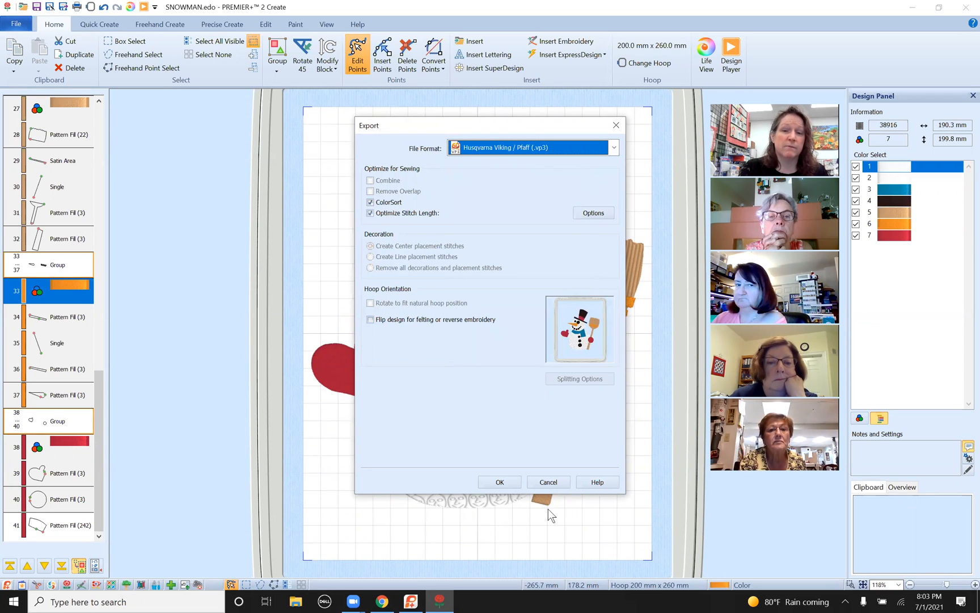
{"action": "left_click", "coordinate": [499, 481]}
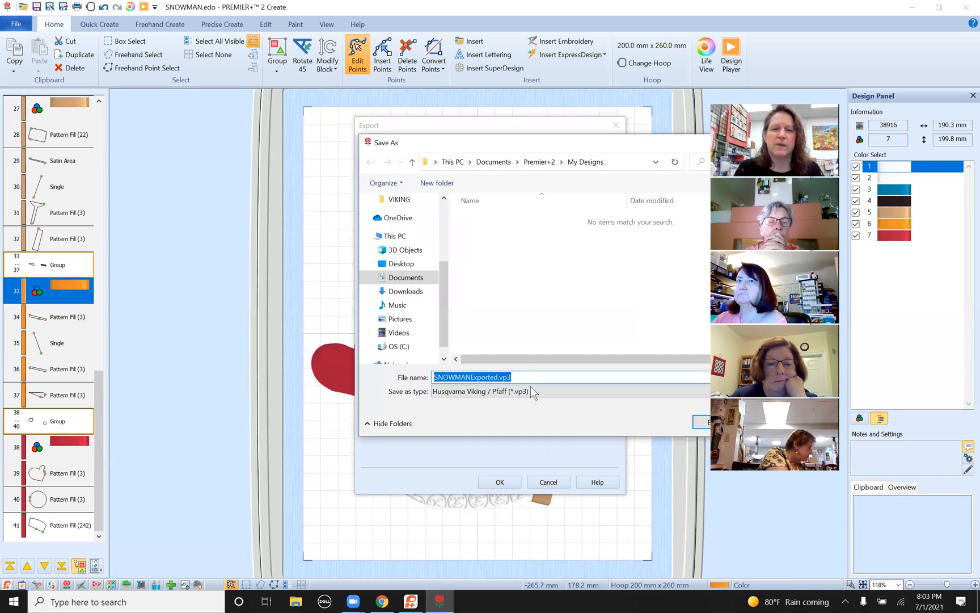
Step: Shorten the export file name to SNOWMANd.vp3 and save the file in the My Designs folder
{"action": "left_click", "coordinate": [492, 377]}
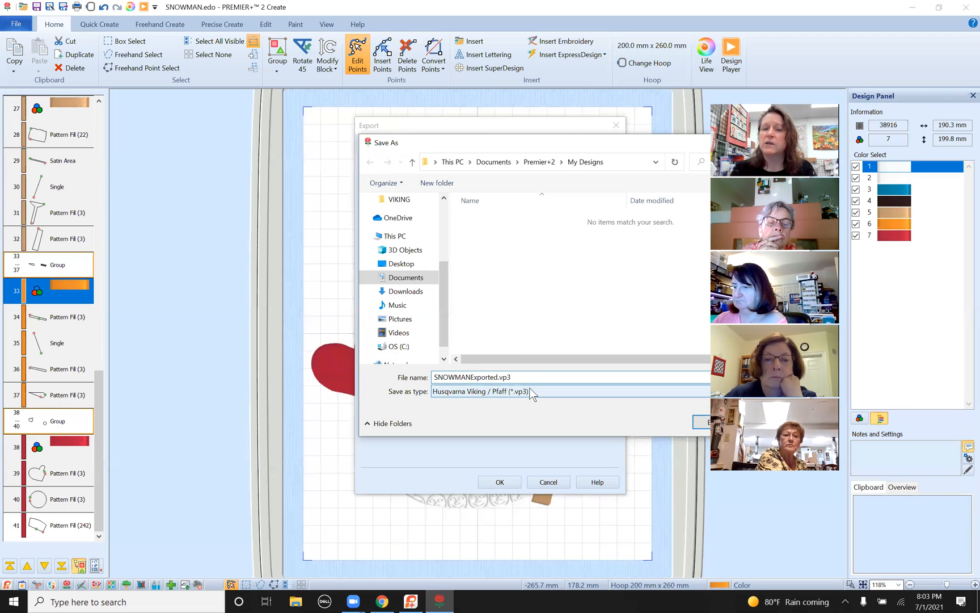
{"action": "key", "text": "Delete"}
{"action": "key", "text": "Delete"}
{"action": "key", "text": "Delete"}
{"action": "key", "text": "Delete"}
{"action": "key", "text": "Delete"}
{"action": "key", "text": "Delete"}
{"action": "key", "text": "Delete"}
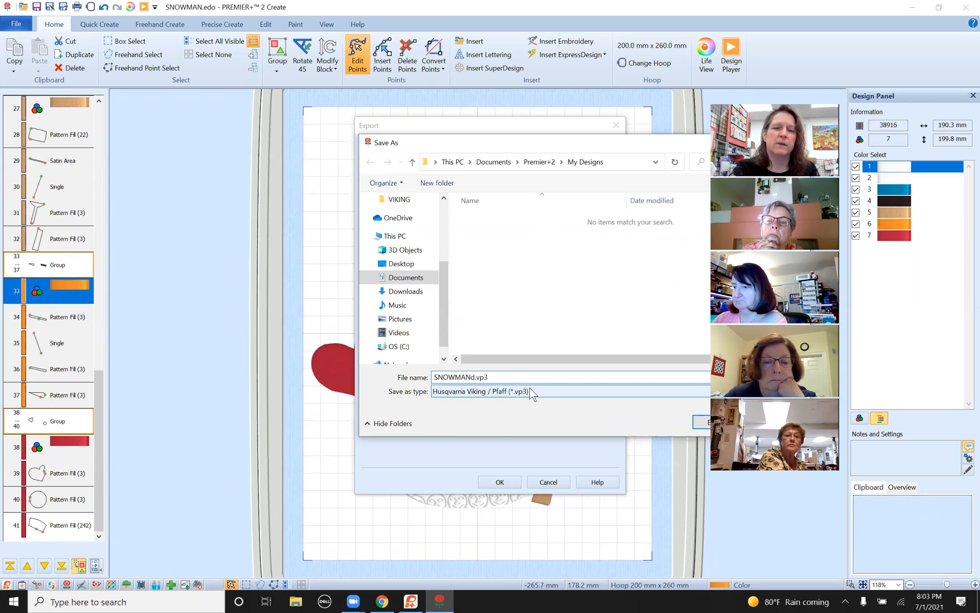
{"action": "left_click", "coordinate": [701, 420]}
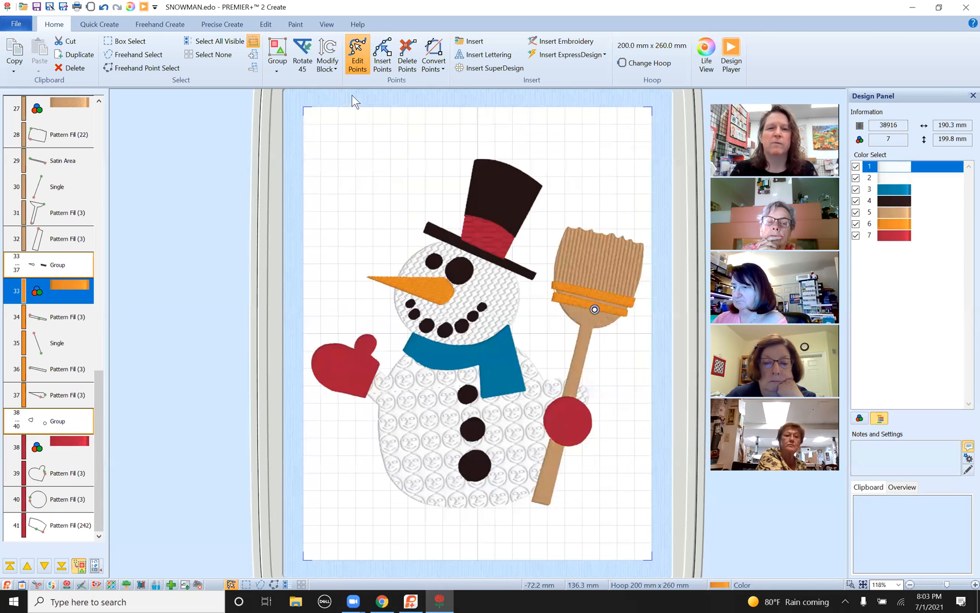
Step: Start a new design and choose Load Existing Design as the ExpressDesign Wizard's design type
{"action": "left_click", "coordinate": [18, 26]}
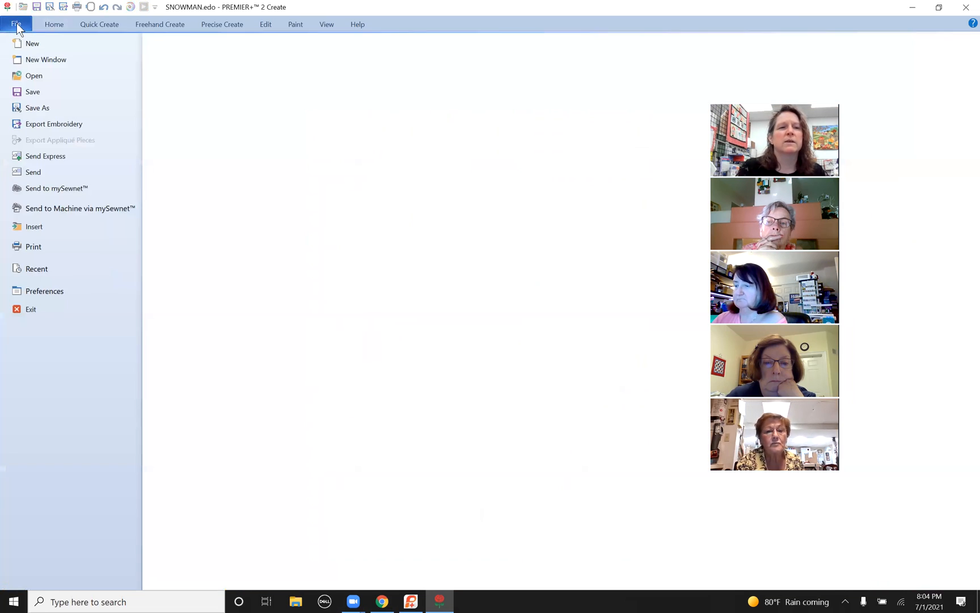
{"action": "left_click", "coordinate": [25, 45]}
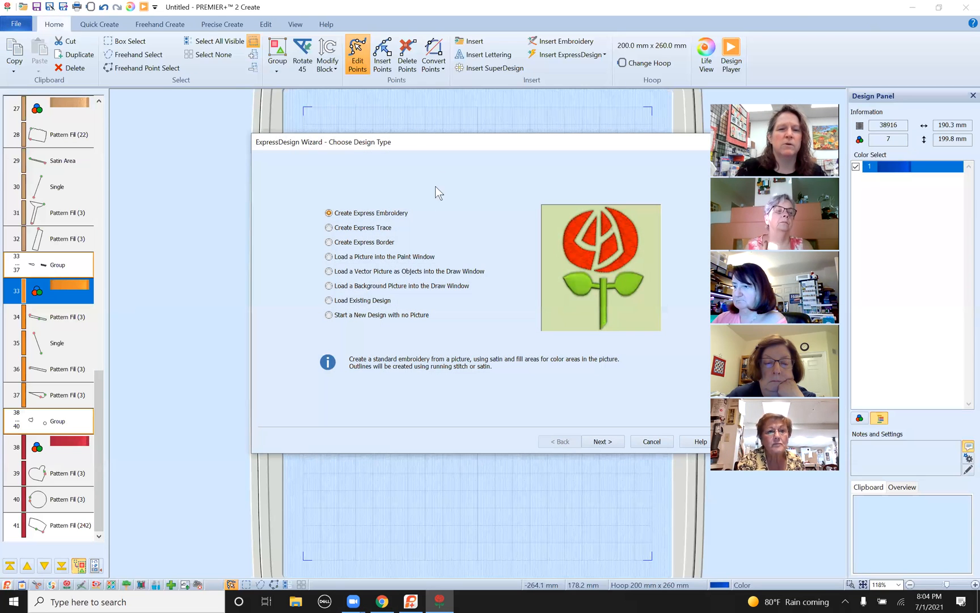
{"action": "left_click", "coordinate": [333, 316]}
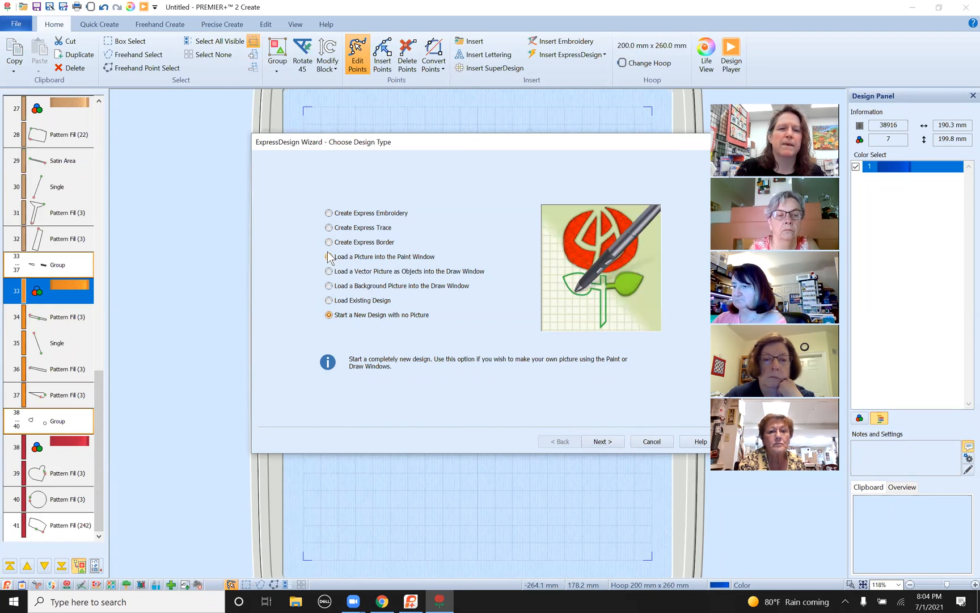
{"action": "left_click", "coordinate": [329, 300]}
{"action": "left_click", "coordinate": [602, 440]}
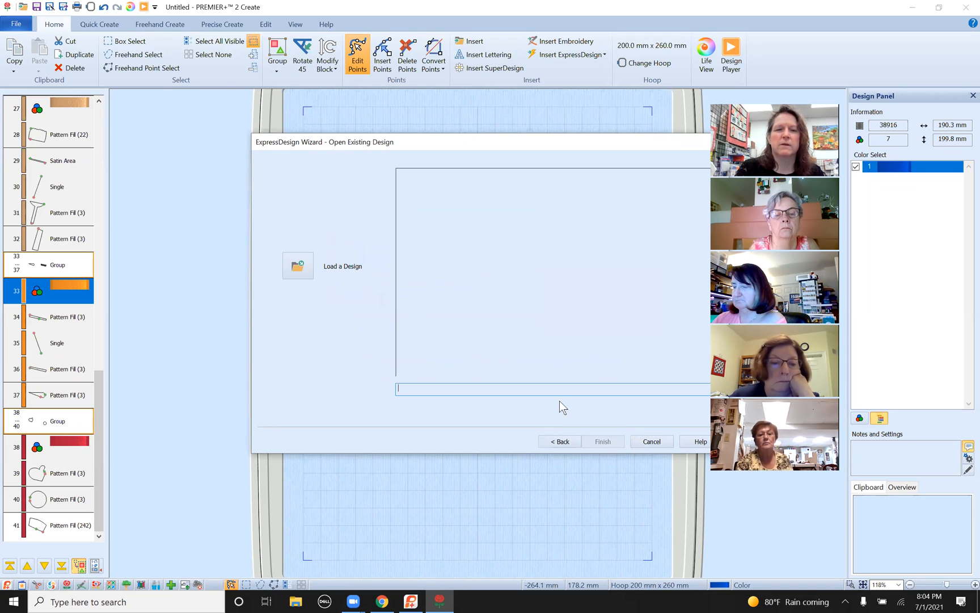
Step: Load SNOWMAN.edo from the Desktop and finish the wizard to reopen the design
{"action": "left_click", "coordinate": [298, 267]}
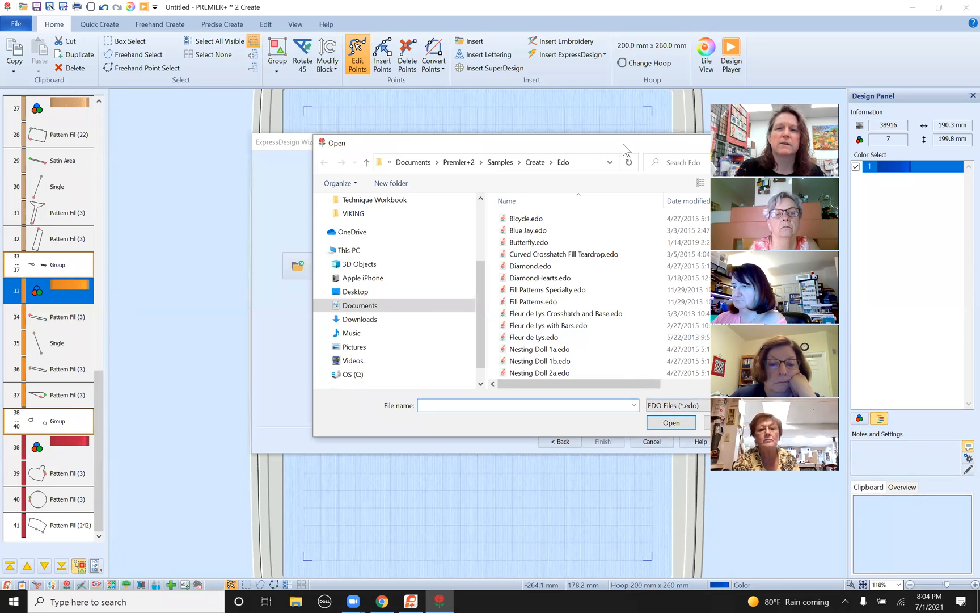
{"action": "left_click_drag", "start_coordinate": [613, 142], "coordinate": [464, 117]}
{"action": "left_click", "coordinate": [598, 378]}
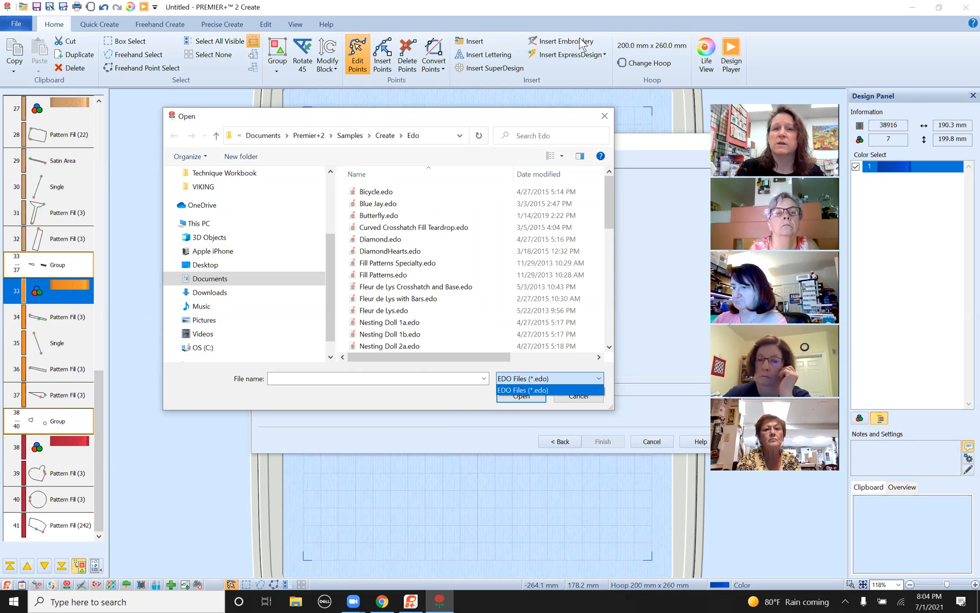
{"action": "left_click", "coordinate": [512, 390]}
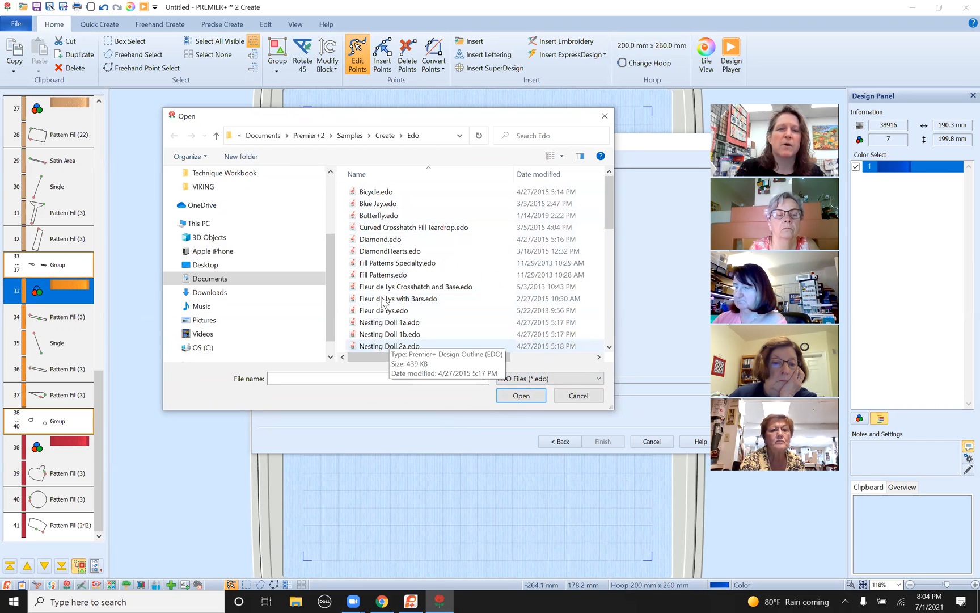
{"action": "scroll", "coordinate": [330, 283], "scroll_direction": "up", "scroll_amount": 3}
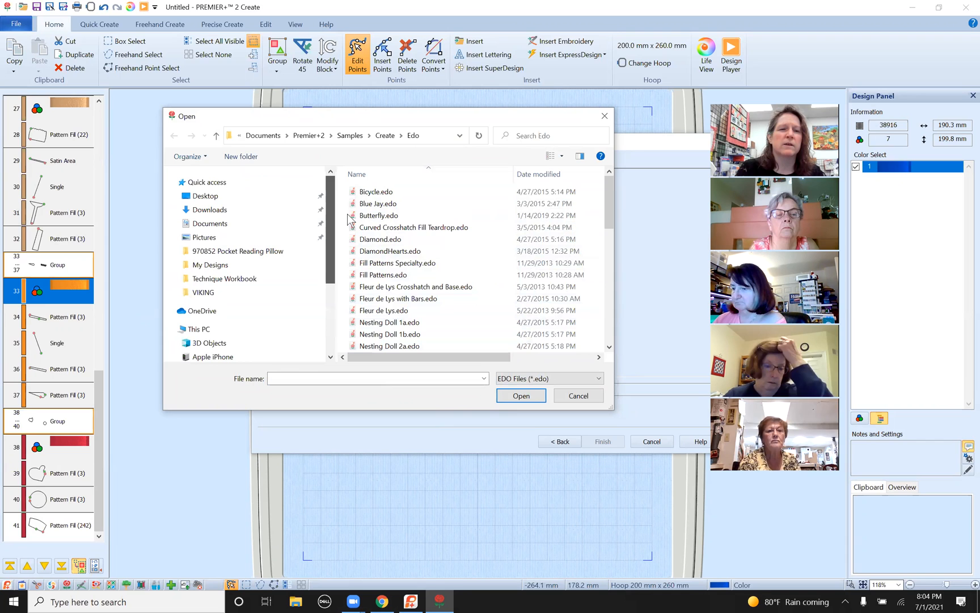
{"action": "left_click", "coordinate": [232, 195]}
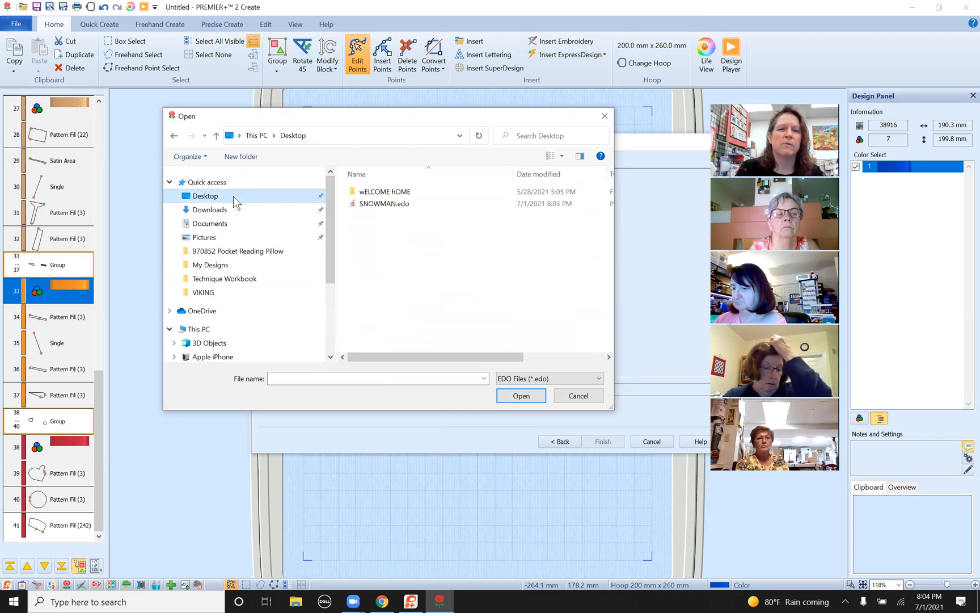
{"action": "double_click", "coordinate": [380, 205]}
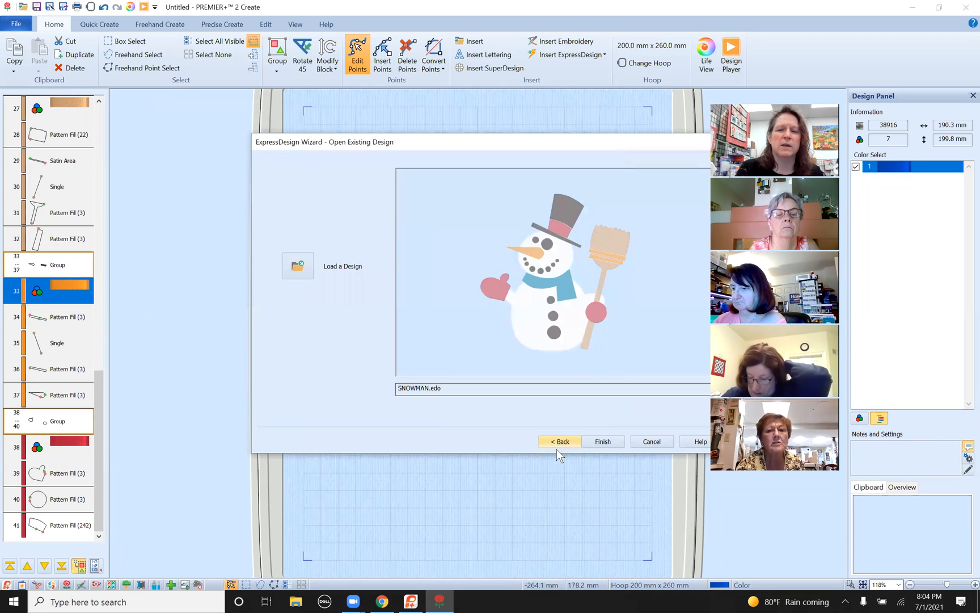
{"action": "left_click", "coordinate": [603, 441]}
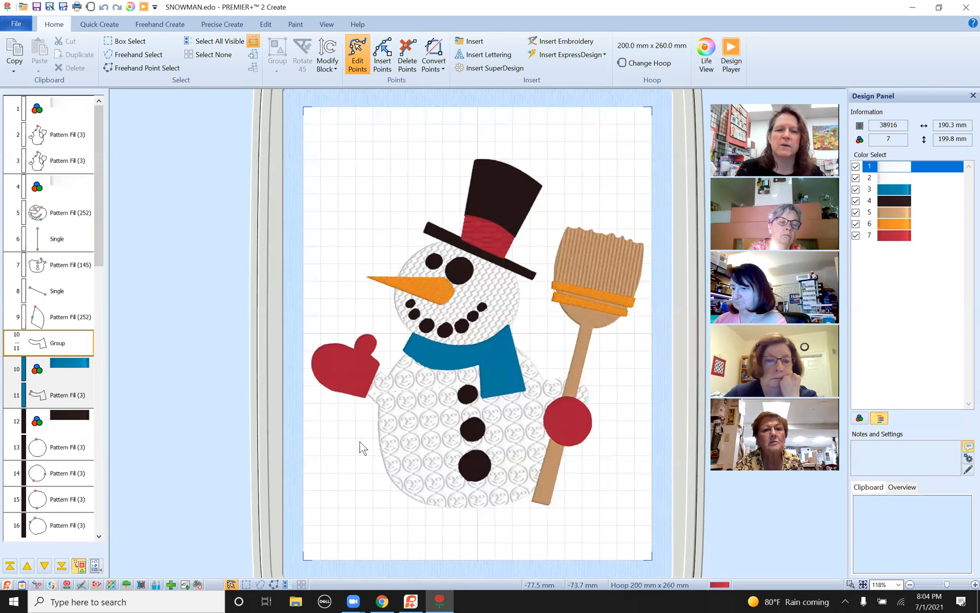
Step: Check the file formats accepted for inserting an embroidery, look through the Desktop, and leave without inserting a file
{"action": "left_click", "coordinate": [325, 363]}
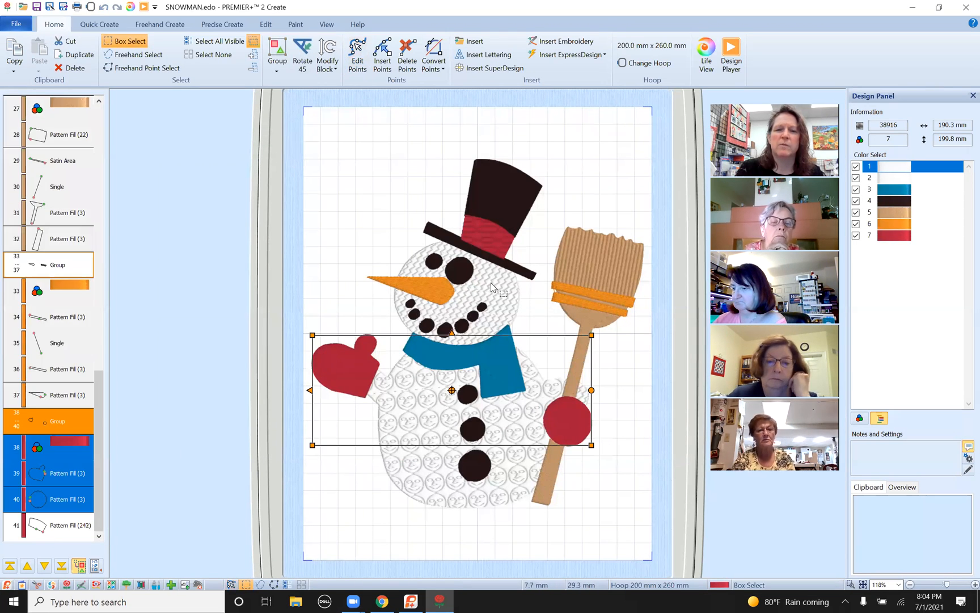
{"action": "left_click", "coordinate": [561, 39]}
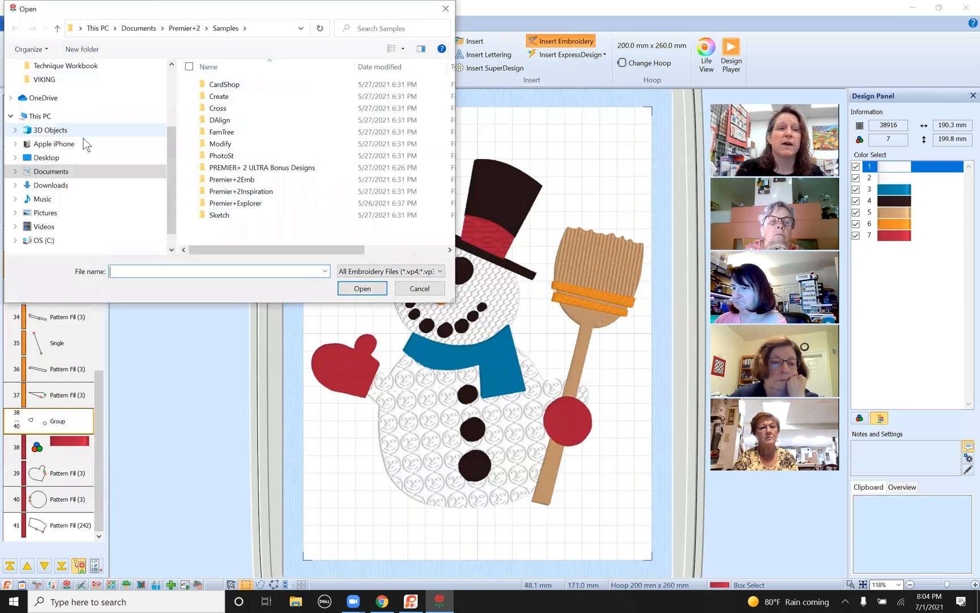
{"action": "left_click_drag", "start_coordinate": [169, 219], "coordinate": [169, 162]}
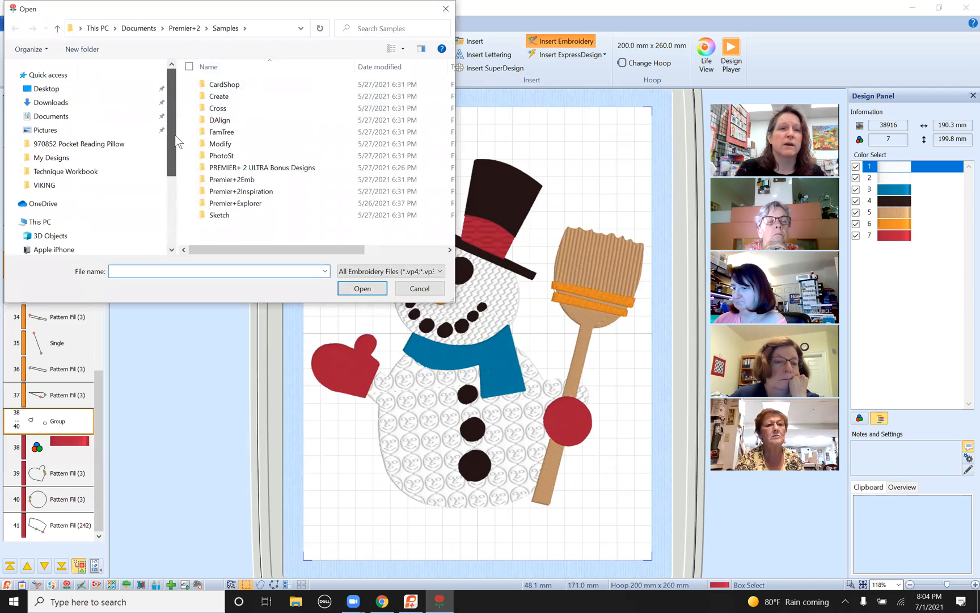
{"action": "left_click", "coordinate": [51, 92]}
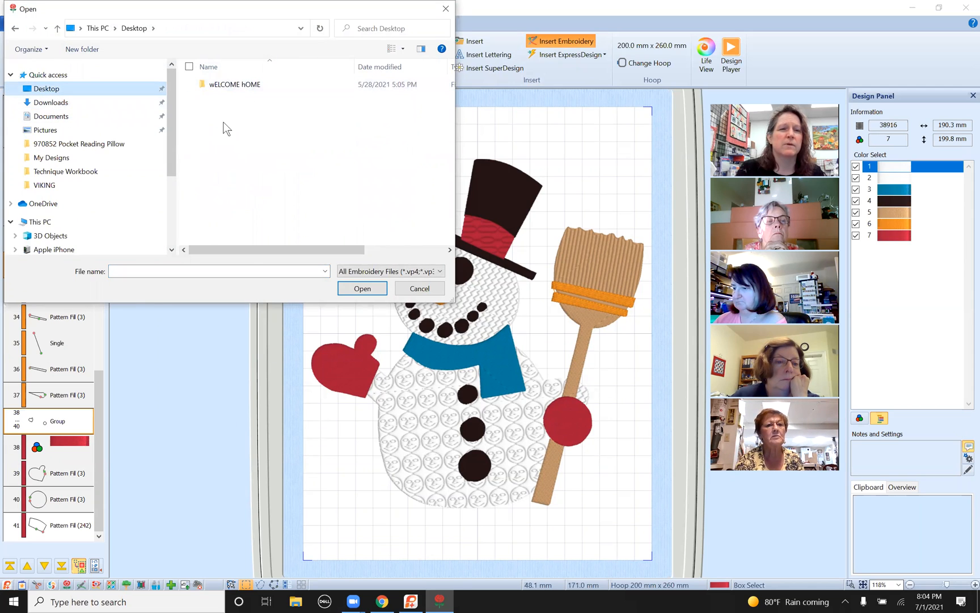
{"action": "left_click", "coordinate": [410, 271]}
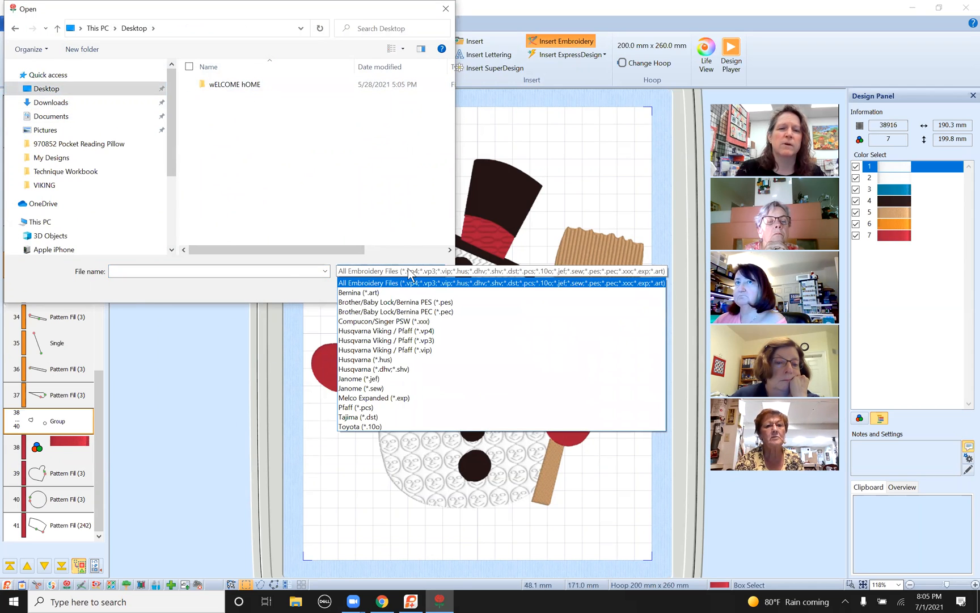
{"action": "left_click", "coordinate": [409, 269]}
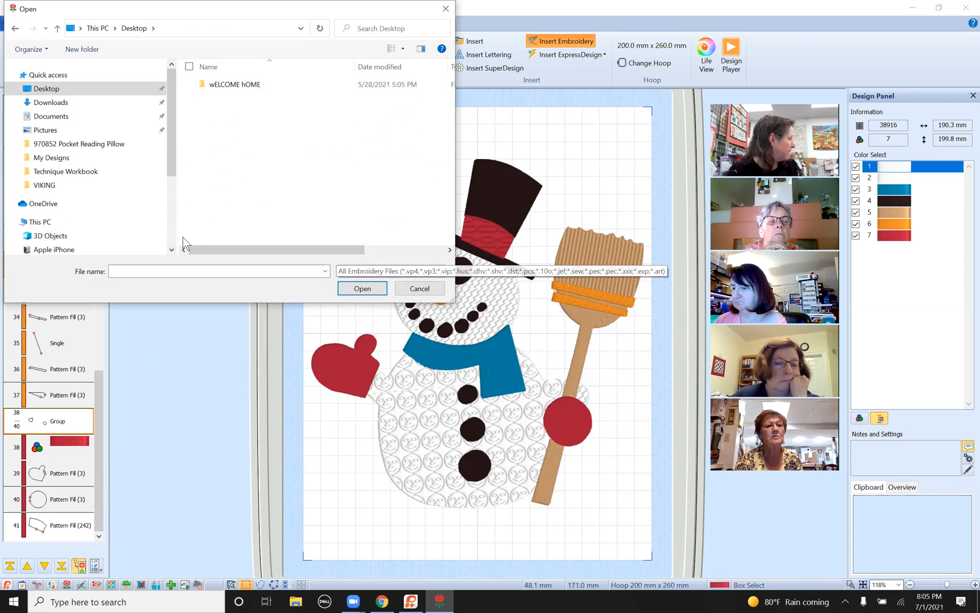
{"action": "left_click", "coordinate": [419, 288]}
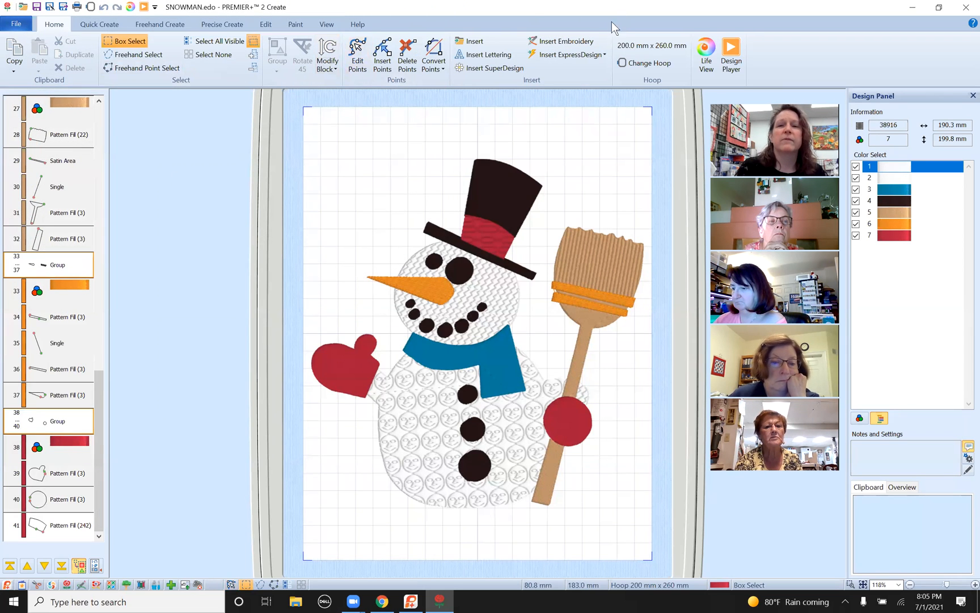
Step: Insert Quilter Basket with Diamond.vp4 from the Desktop's wELCOME hOME > Quilted Basket folder and move it to the left of the snowman
{"action": "left_click", "coordinate": [577, 45]}
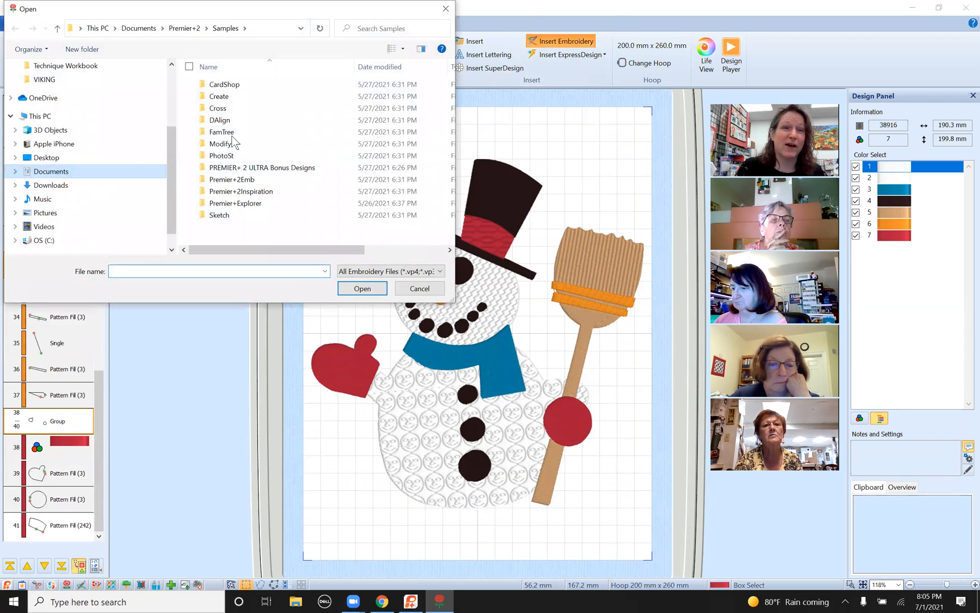
{"action": "left_click_drag", "start_coordinate": [169, 199], "coordinate": [199, 80]}
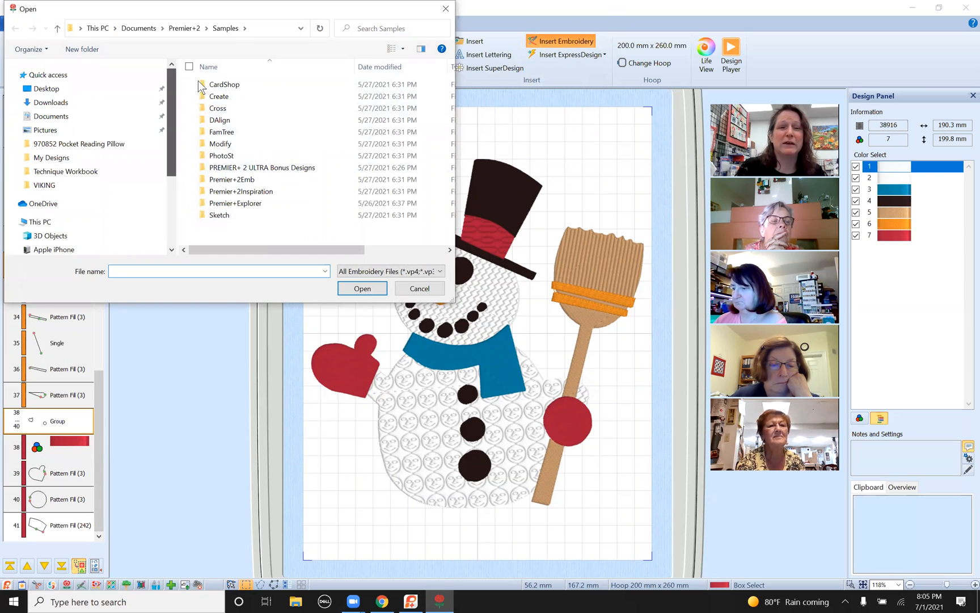
{"action": "left_click", "coordinate": [48, 90]}
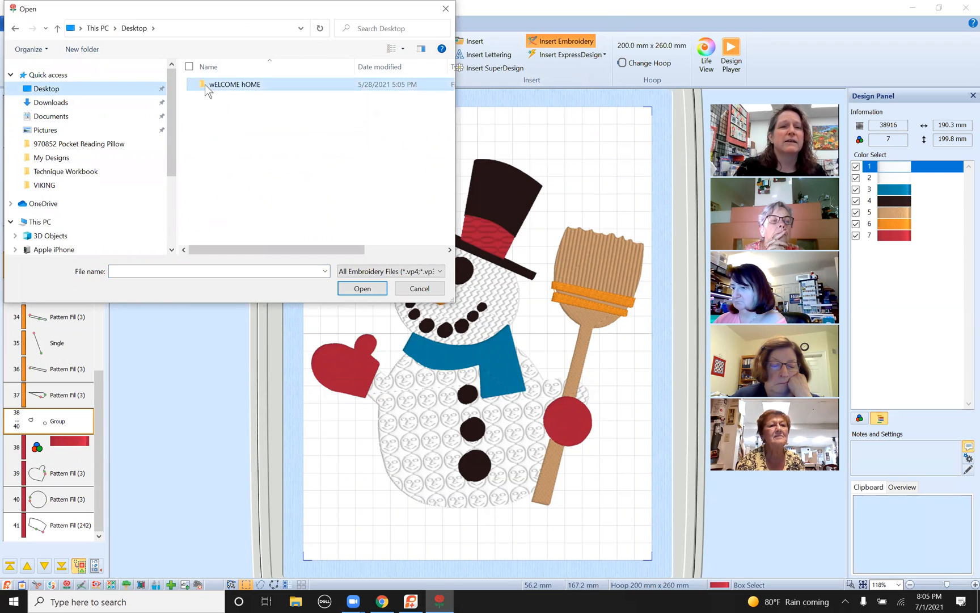
{"action": "double_click", "coordinate": [206, 85]}
{"action": "double_click", "coordinate": [227, 84]}
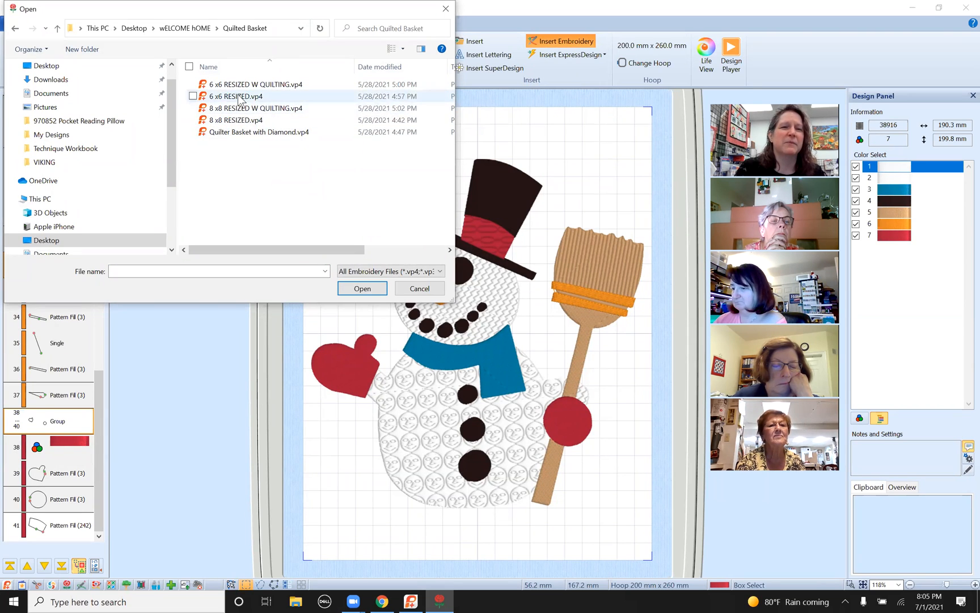
{"action": "double_click", "coordinate": [235, 133]}
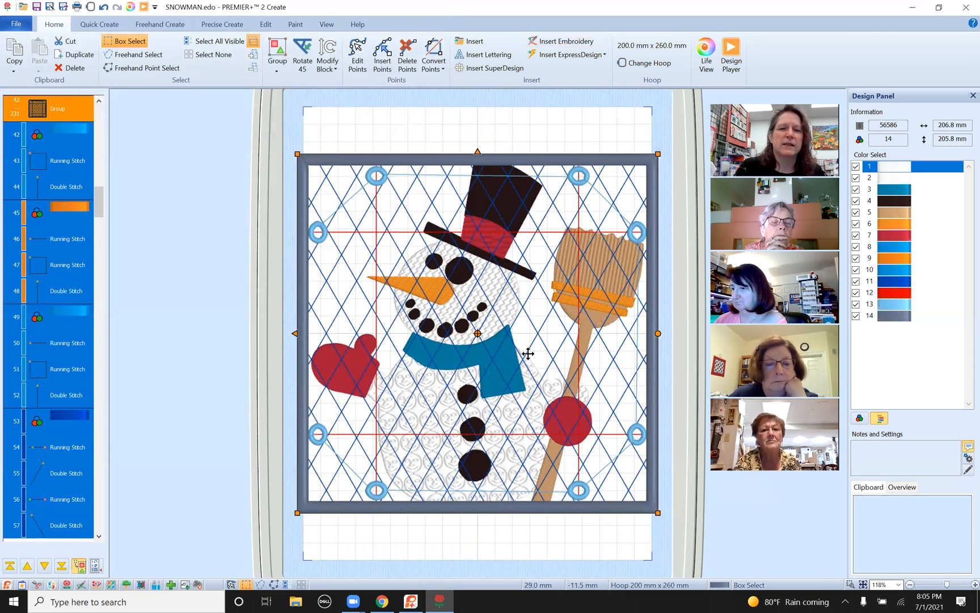
{"action": "left_click_drag", "start_coordinate": [539, 329], "coordinate": [209, 310]}
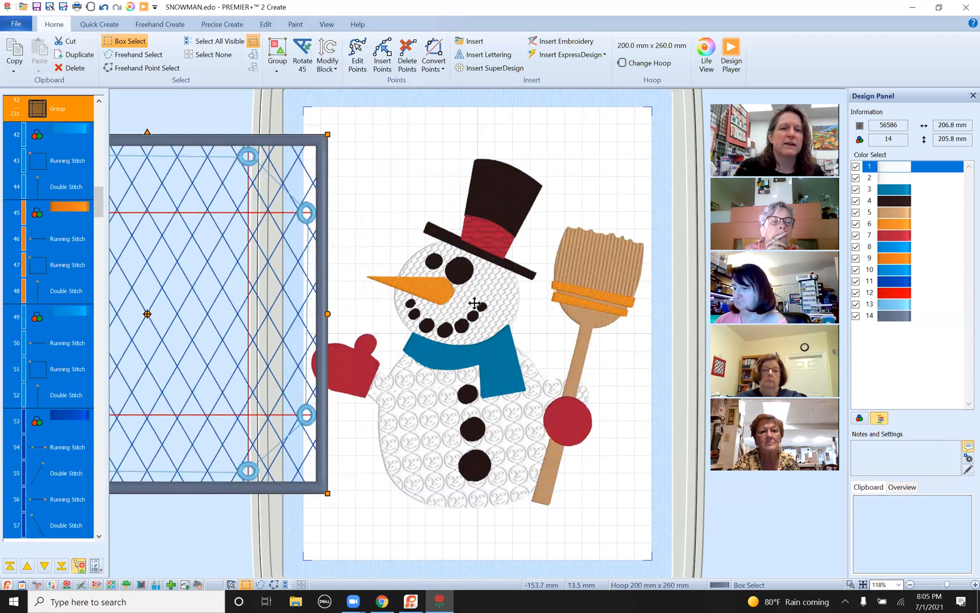
Step: Compare the snowman's head with the inserted quilt design and examine that design's stitch objects in order through to the last one
{"action": "left_click", "coordinate": [497, 283]}
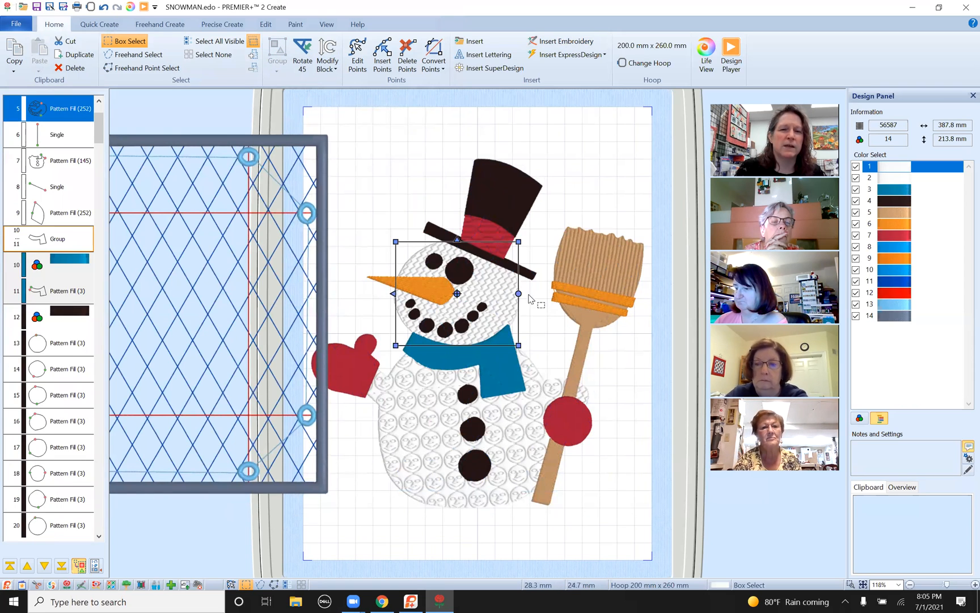
{"action": "left_click", "coordinate": [211, 263]}
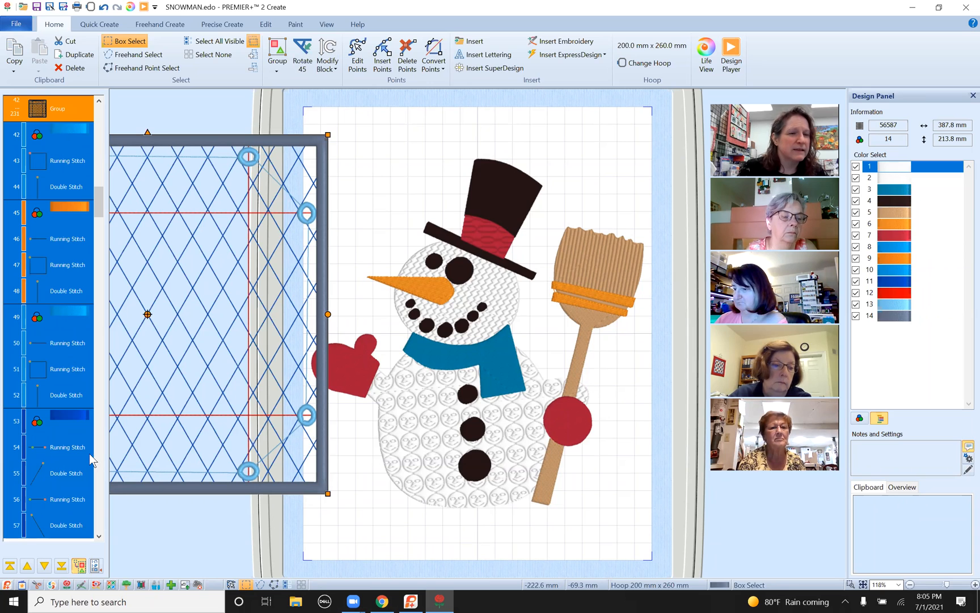
{"action": "left_click", "coordinate": [93, 535]}
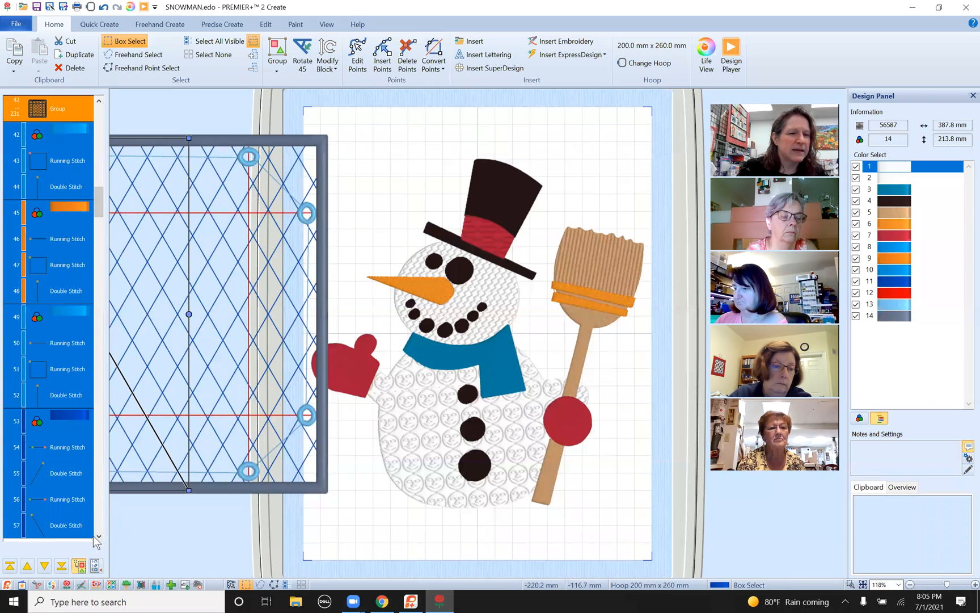
{"action": "left_click", "coordinate": [99, 536]}
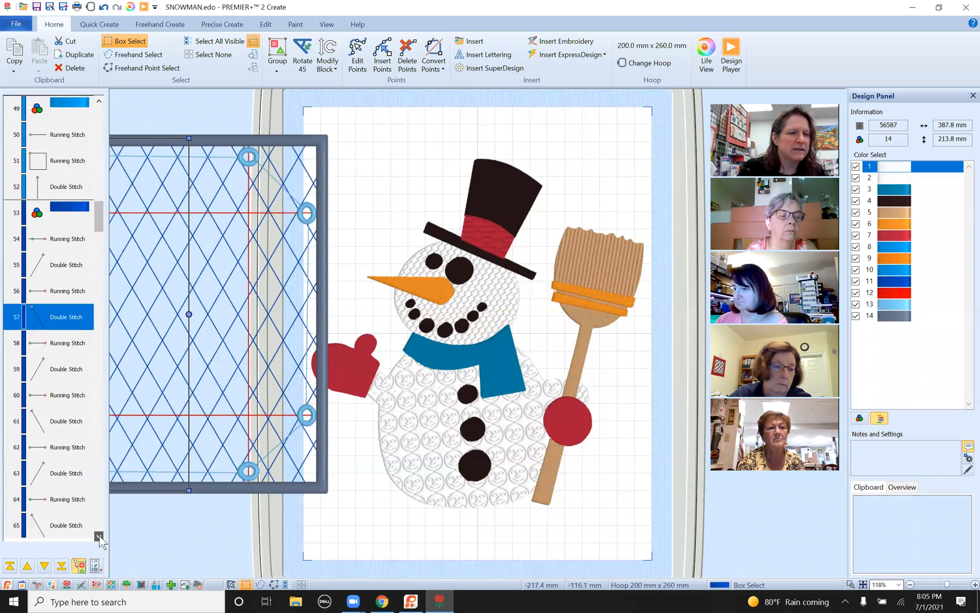
{"action": "left_click", "coordinate": [100, 536]}
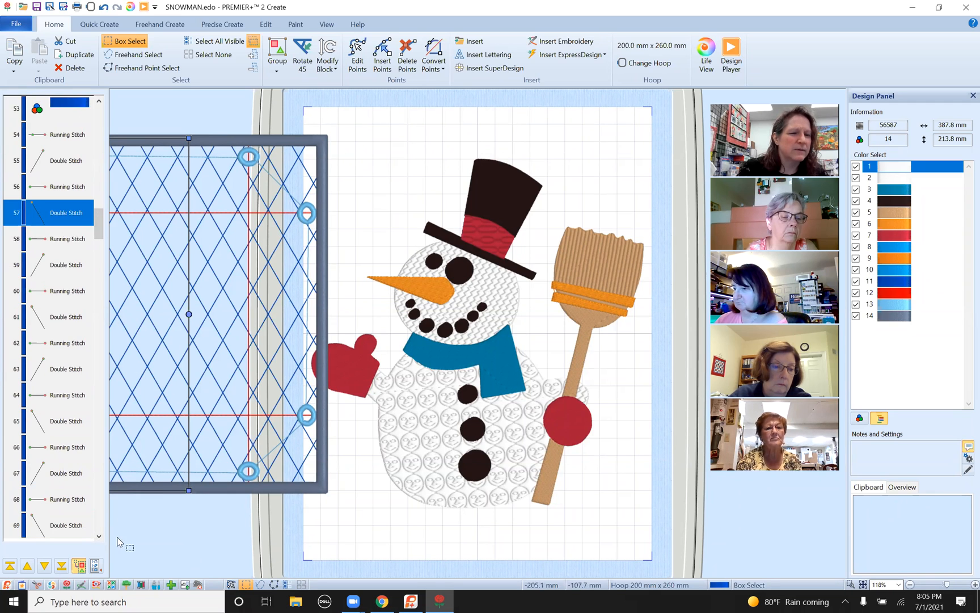
{"action": "left_click_drag", "start_coordinate": [95, 213], "coordinate": [99, 338]}
{"action": "left_click", "coordinate": [67, 371]}
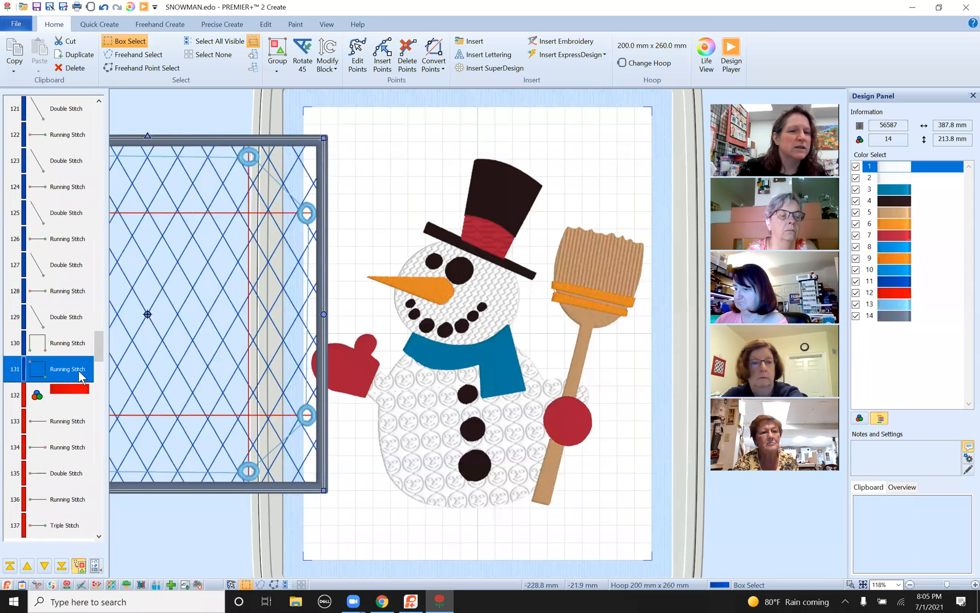
{"action": "left_click_drag", "start_coordinate": [97, 356], "coordinate": [102, 416]}
{"action": "left_click", "coordinate": [68, 230]}
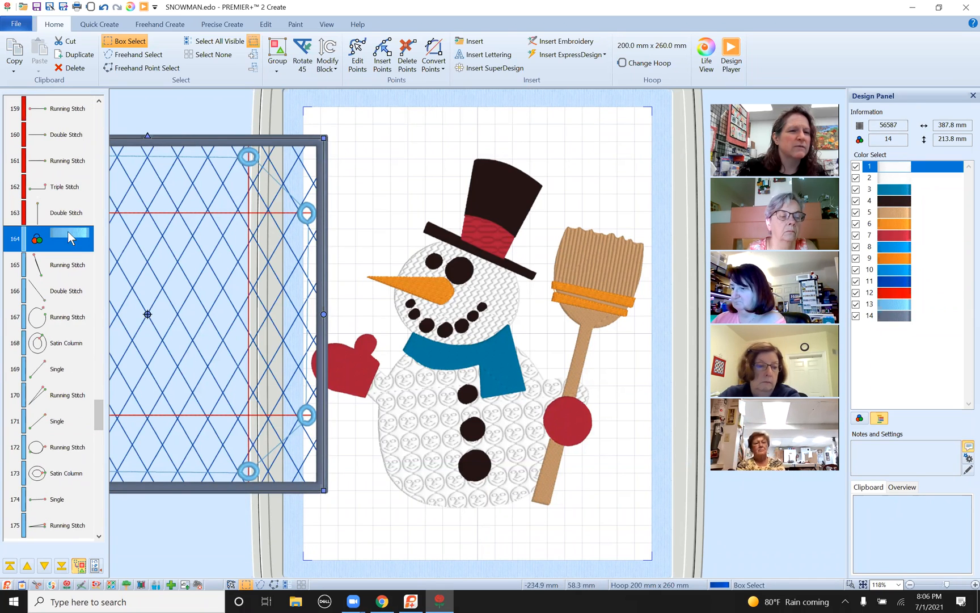
{"action": "left_click_drag", "start_coordinate": [97, 409], "coordinate": [100, 516]}
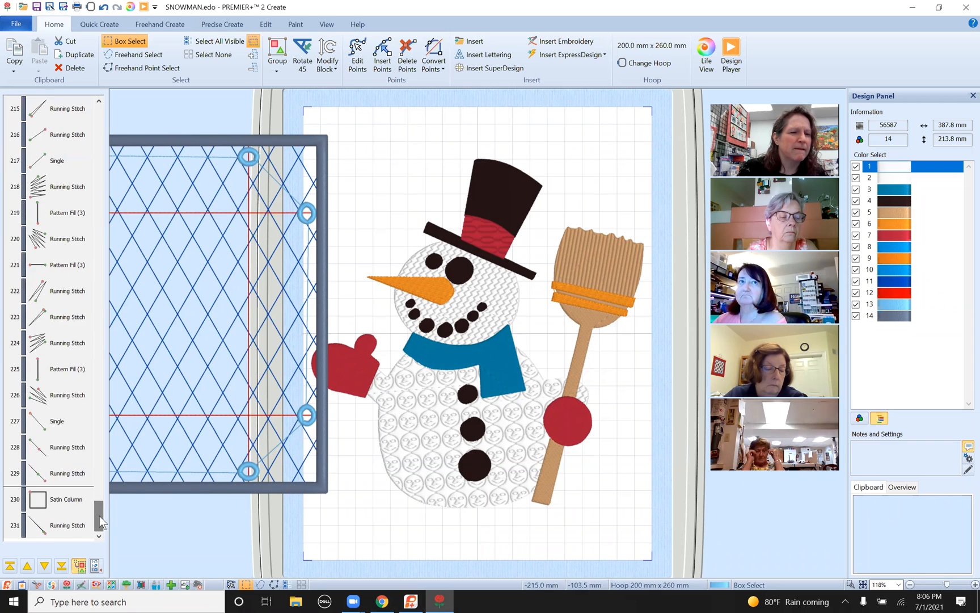
Step: Examine the quilt border's Satin Column properties, including its favorites and alternative column stitch types, and leave without changing them
{"action": "left_click", "coordinate": [65, 500]}
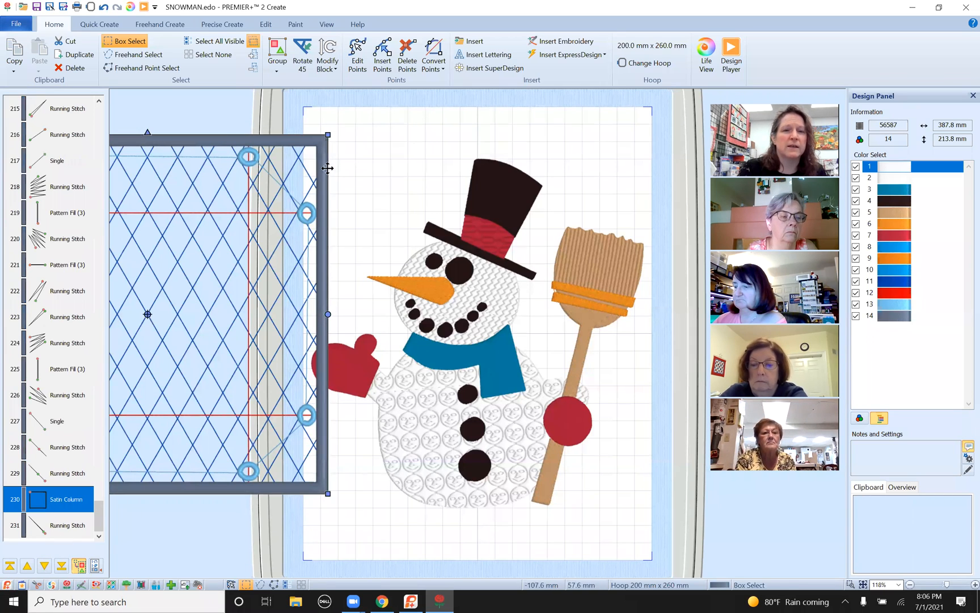
{"action": "right_click", "coordinate": [66, 502]}
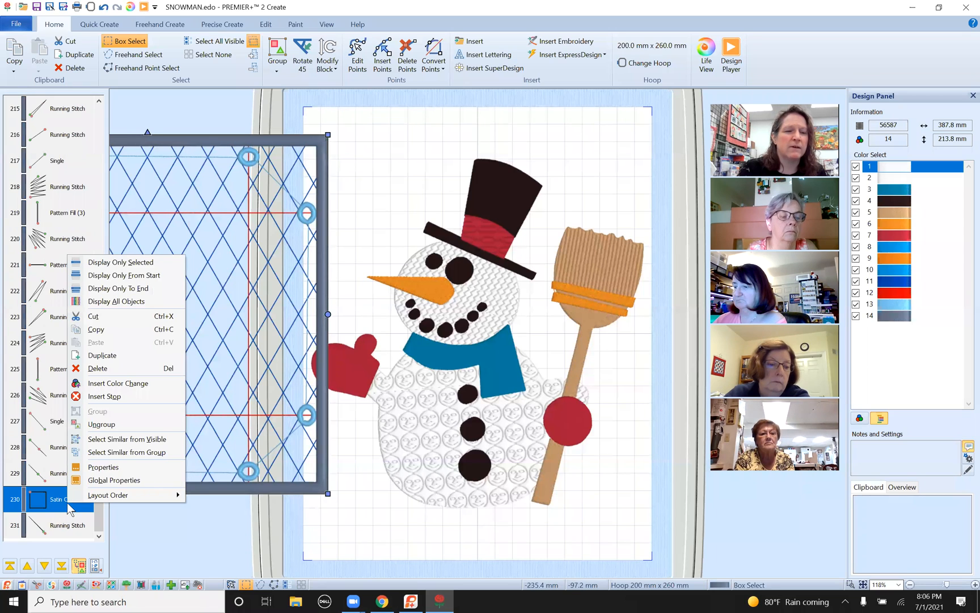
{"action": "left_click", "coordinate": [101, 467]}
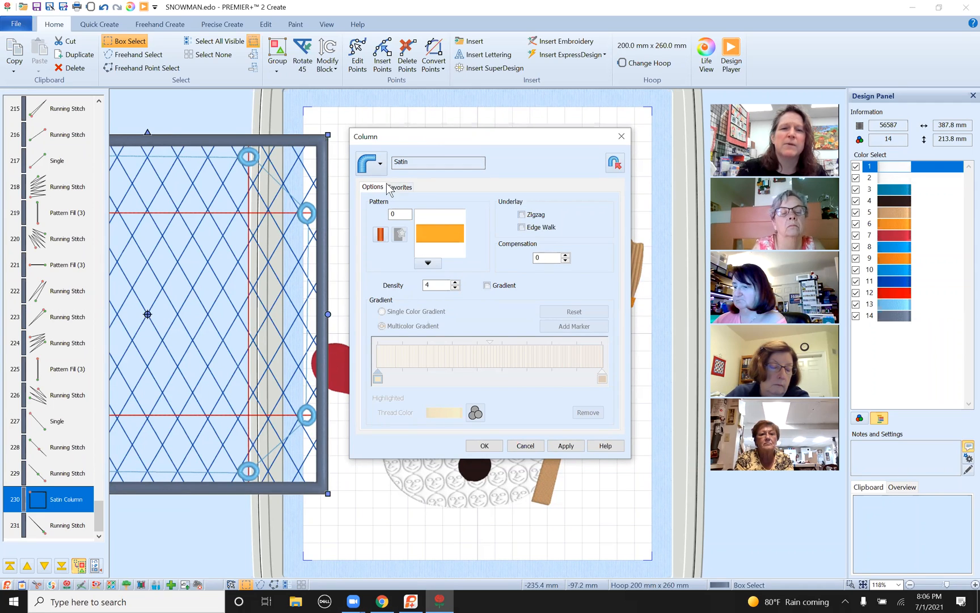
{"action": "left_click", "coordinate": [404, 187]}
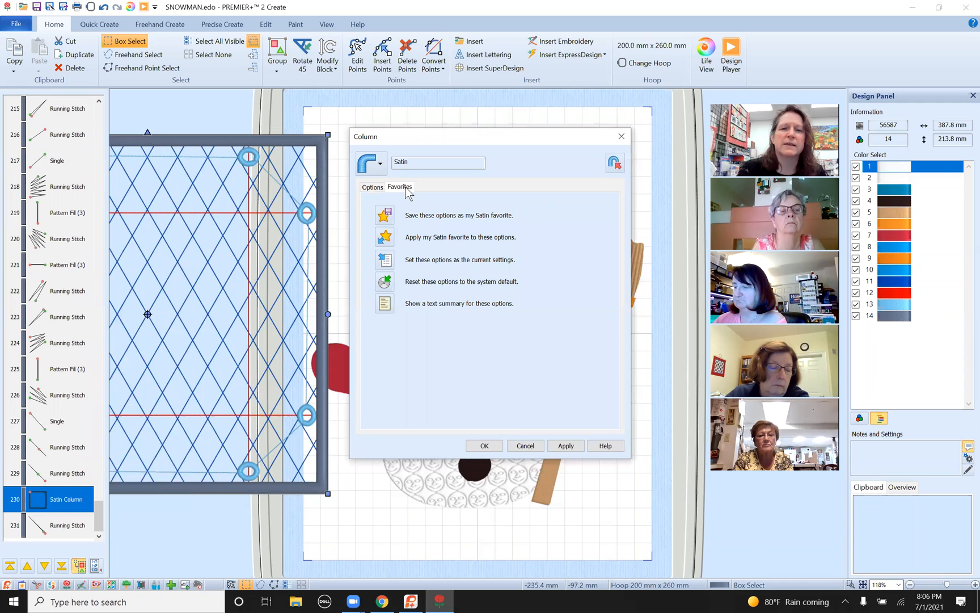
{"action": "left_click", "coordinate": [373, 187]}
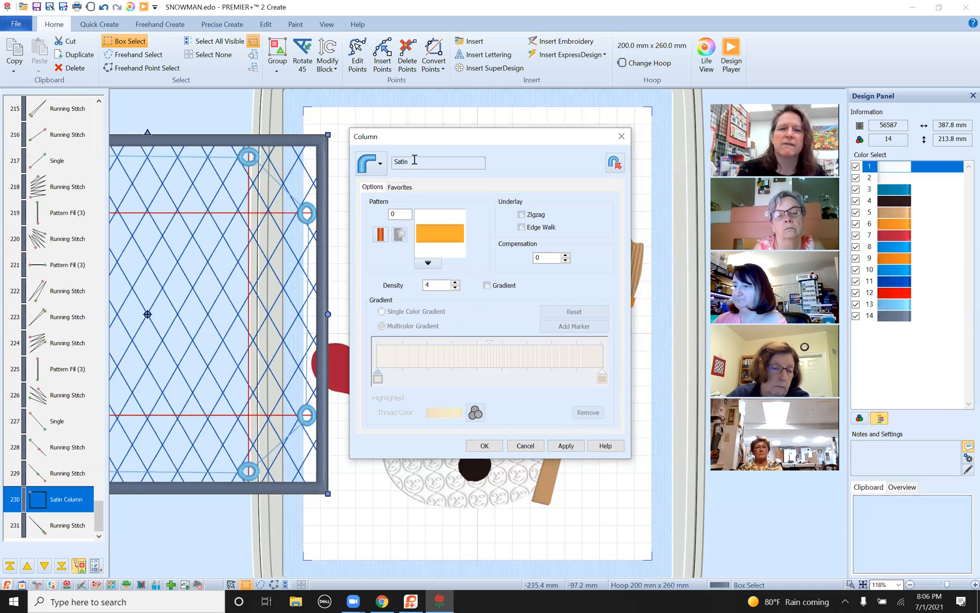
{"action": "left_click", "coordinate": [377, 164]}
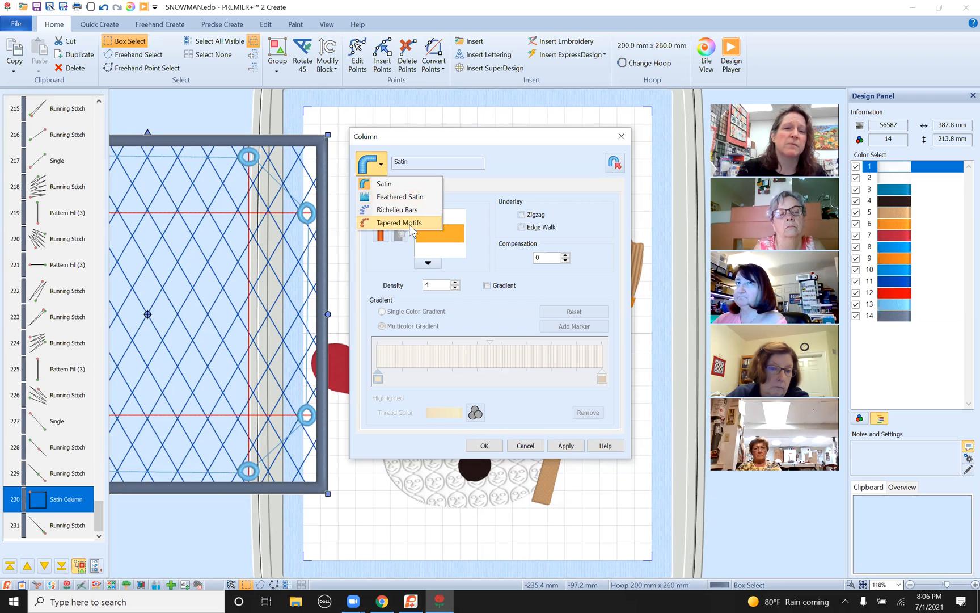
{"action": "left_click", "coordinate": [620, 143]}
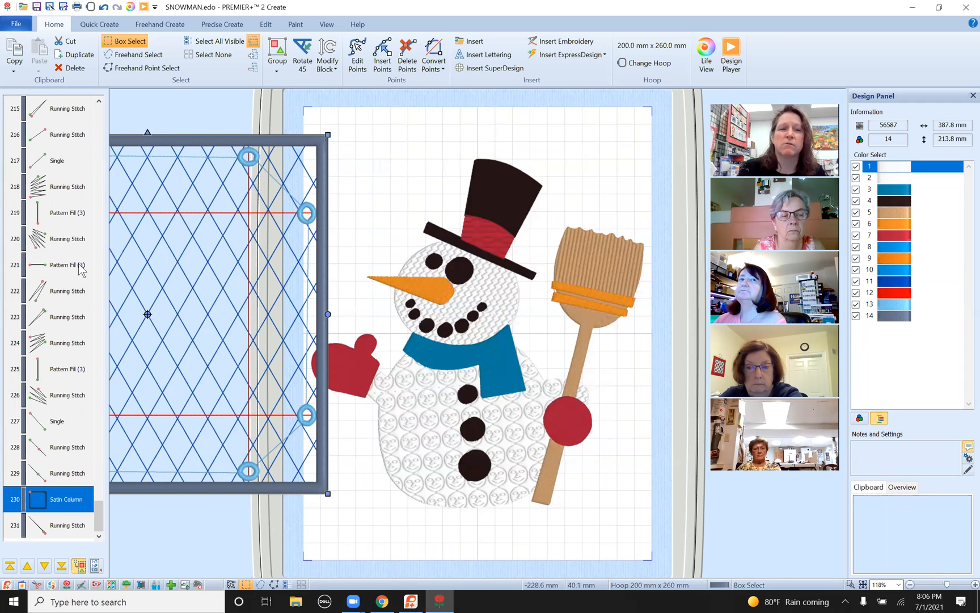
Step: Delete the whole inserted quilt embroidery beside the snowman
{"action": "left_click", "coordinate": [65, 347]}
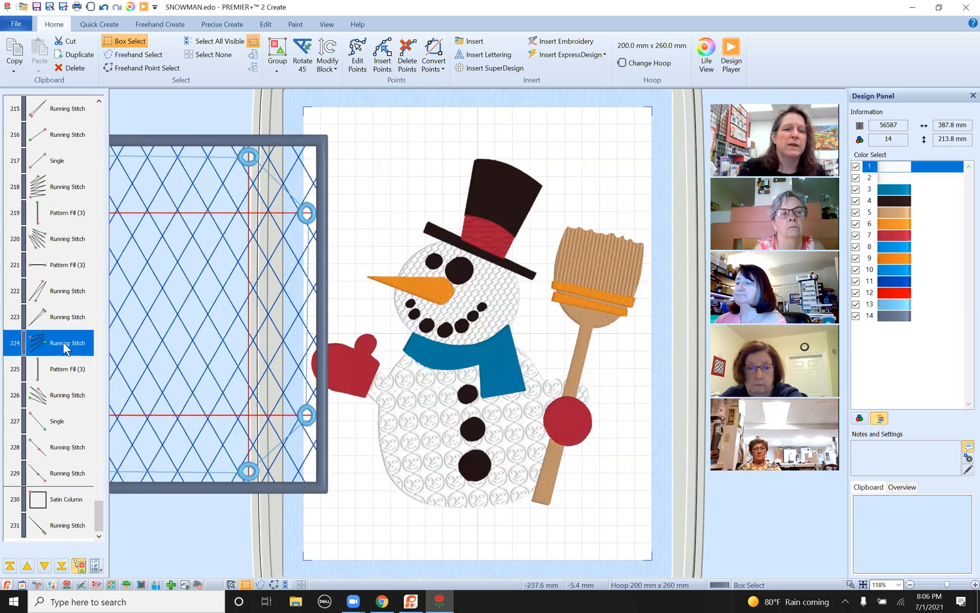
{"action": "left_click", "coordinate": [290, 211]}
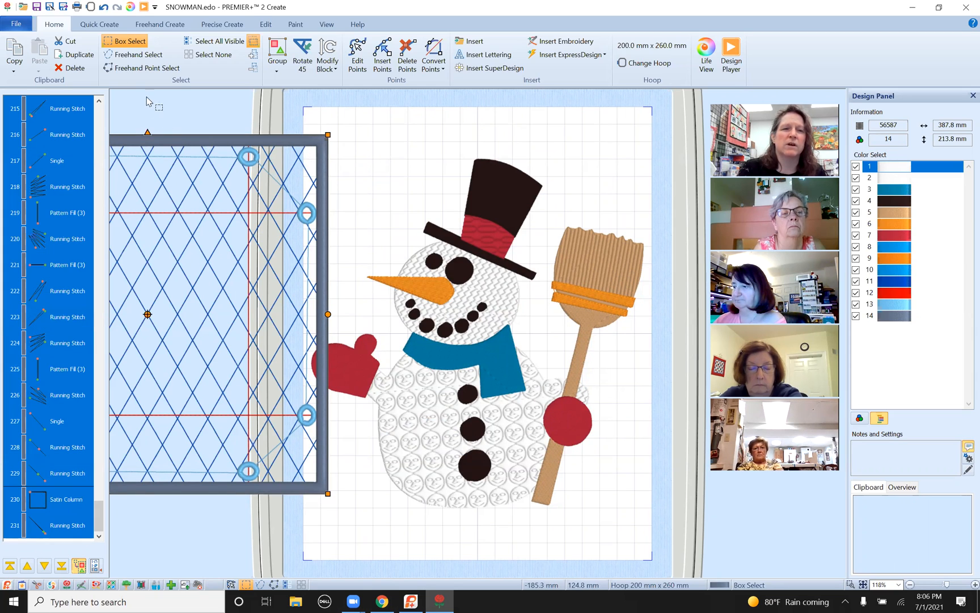
{"action": "left_click", "coordinate": [72, 69]}
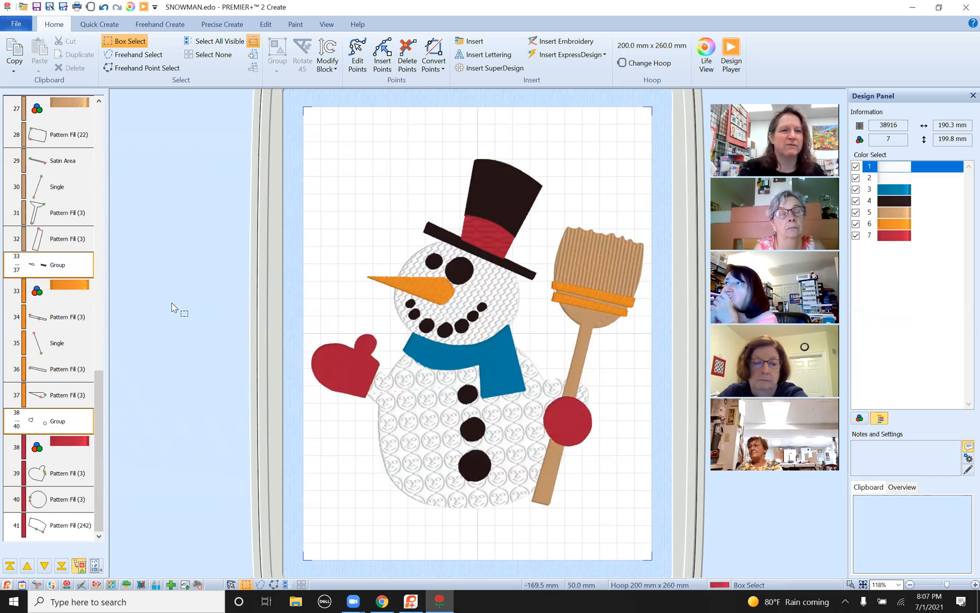
Step: Ungroup the snowman's blue scarf, separating its color change from its pattern fill
{"action": "left_click_drag", "start_coordinate": [95, 444], "coordinate": [117, 126]}
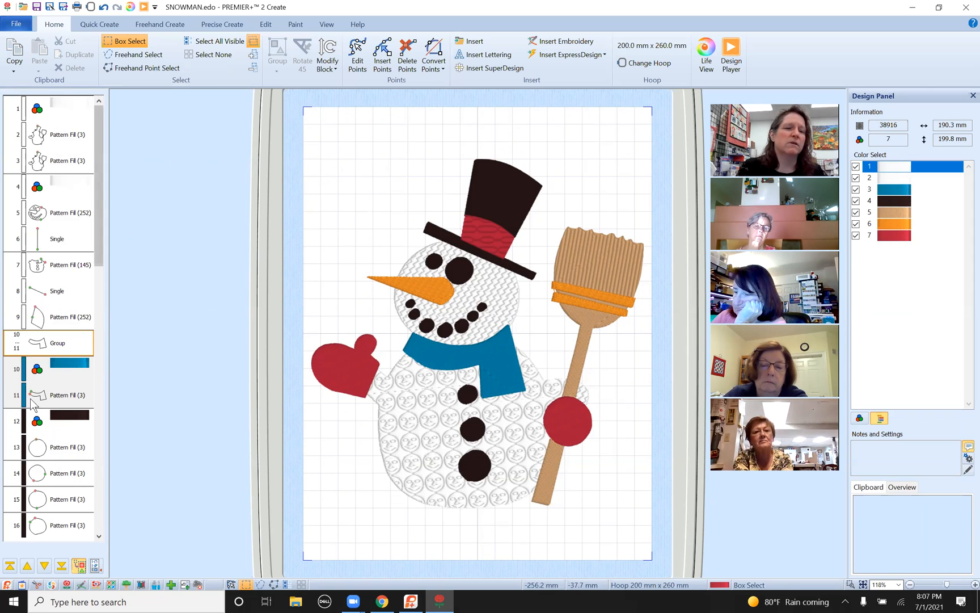
{"action": "left_click", "coordinate": [57, 343]}
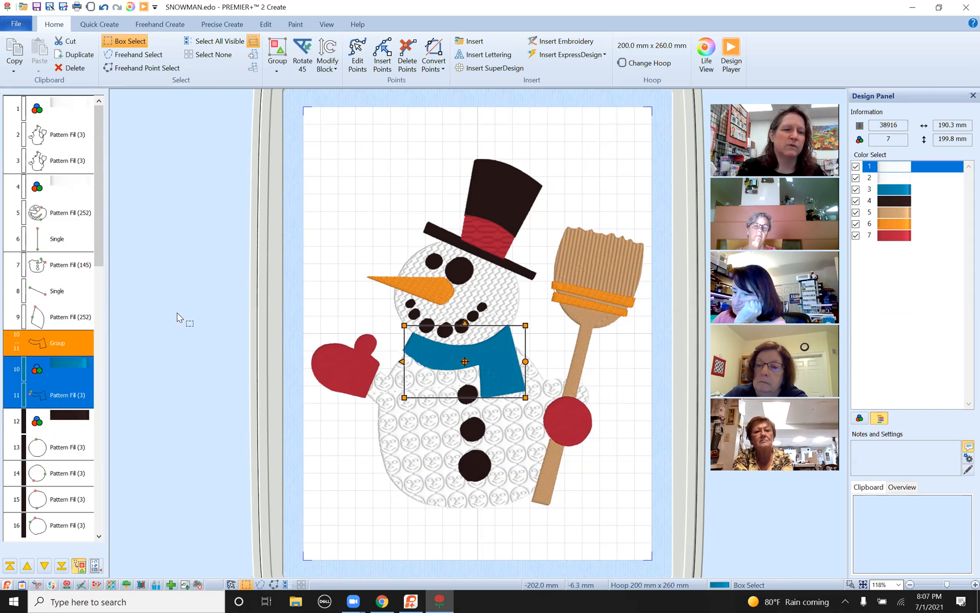
{"action": "left_click", "coordinate": [425, 342]}
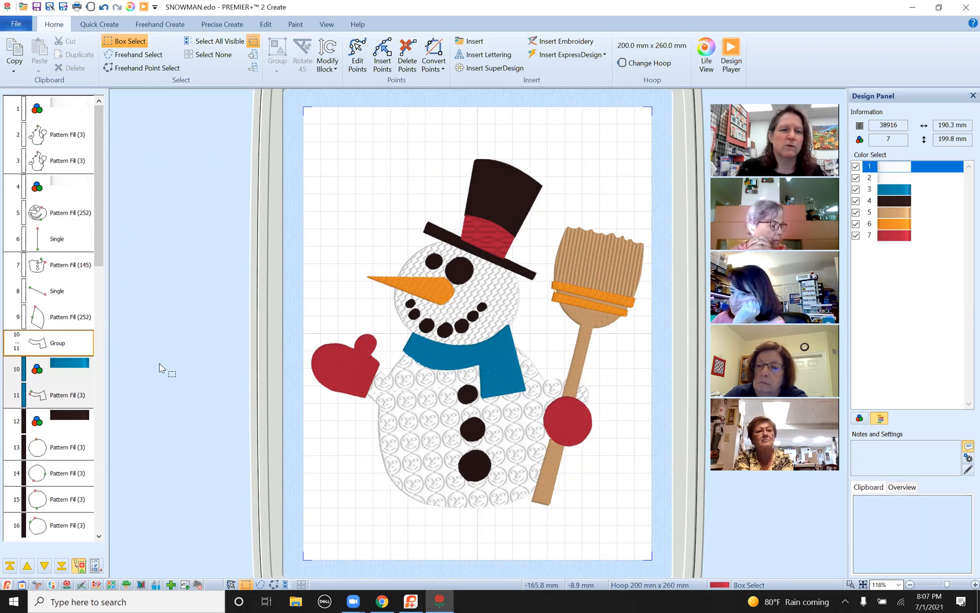
{"action": "right_click", "coordinate": [61, 344]}
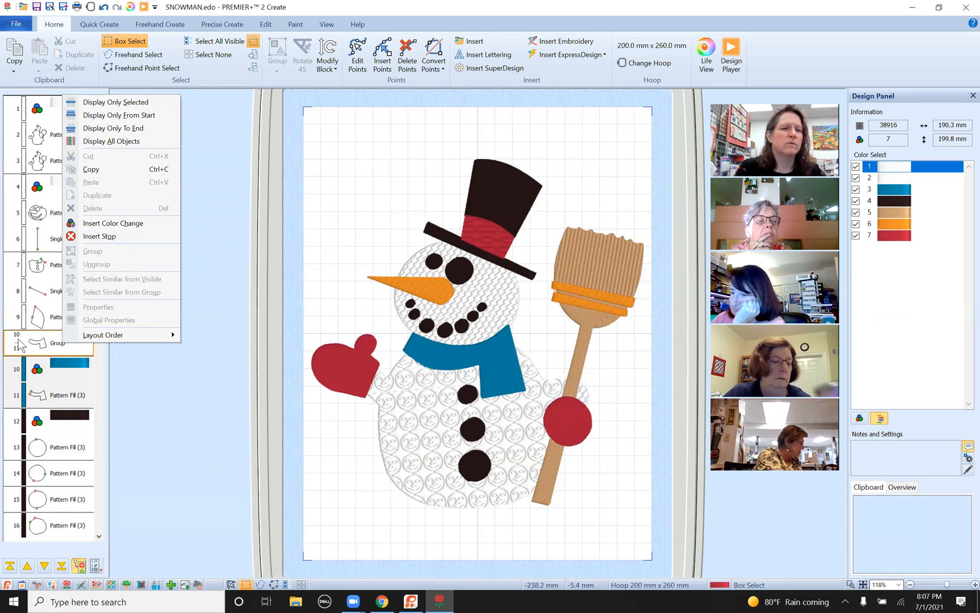
{"action": "left_click", "coordinate": [42, 363]}
{"action": "right_click", "coordinate": [51, 376]}
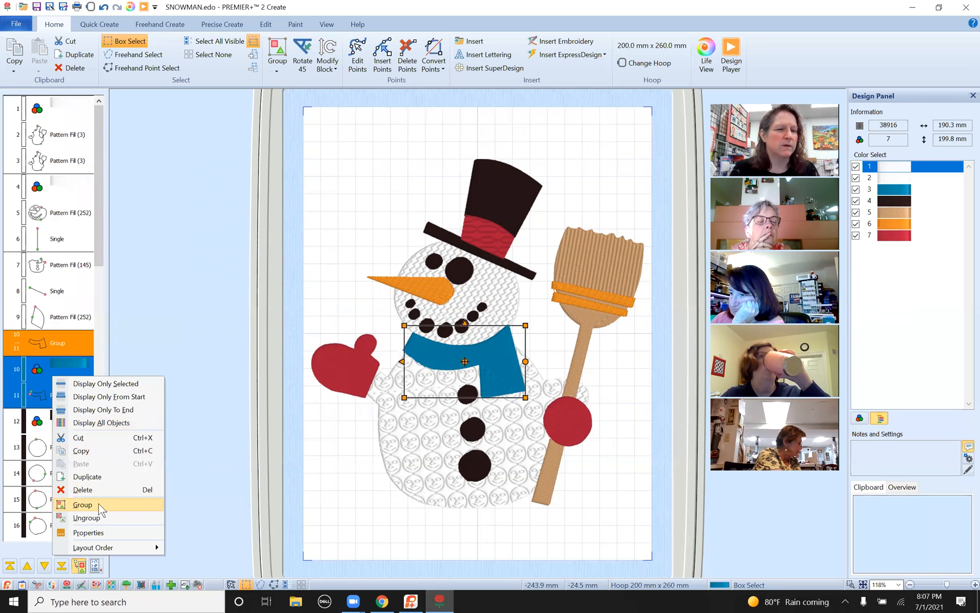
{"action": "left_click", "coordinate": [86, 517]}
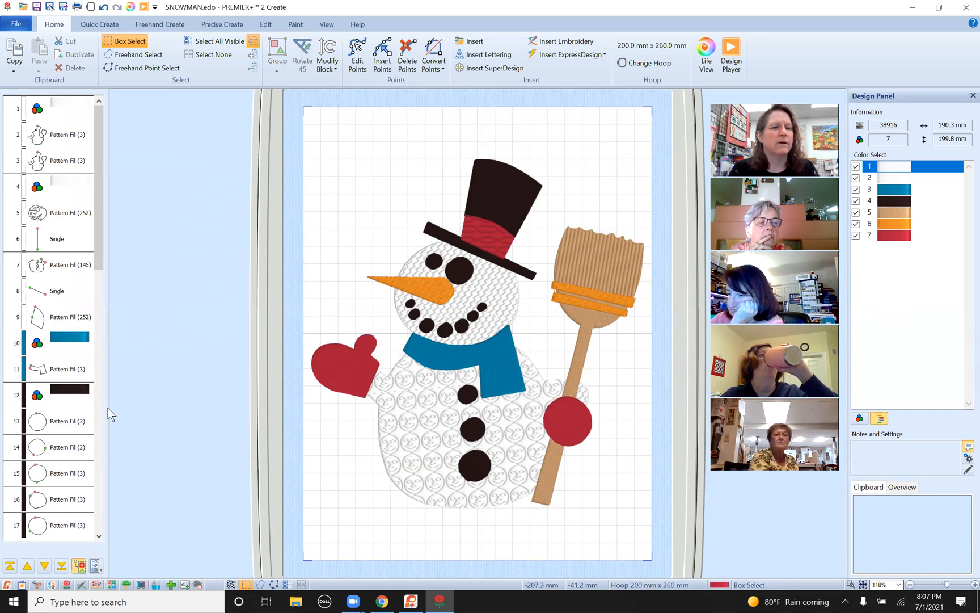
Step: Examine the scarf's pattern fill options, appliqué methods and favorites, and leave without changing them
{"action": "left_click", "coordinate": [64, 375]}
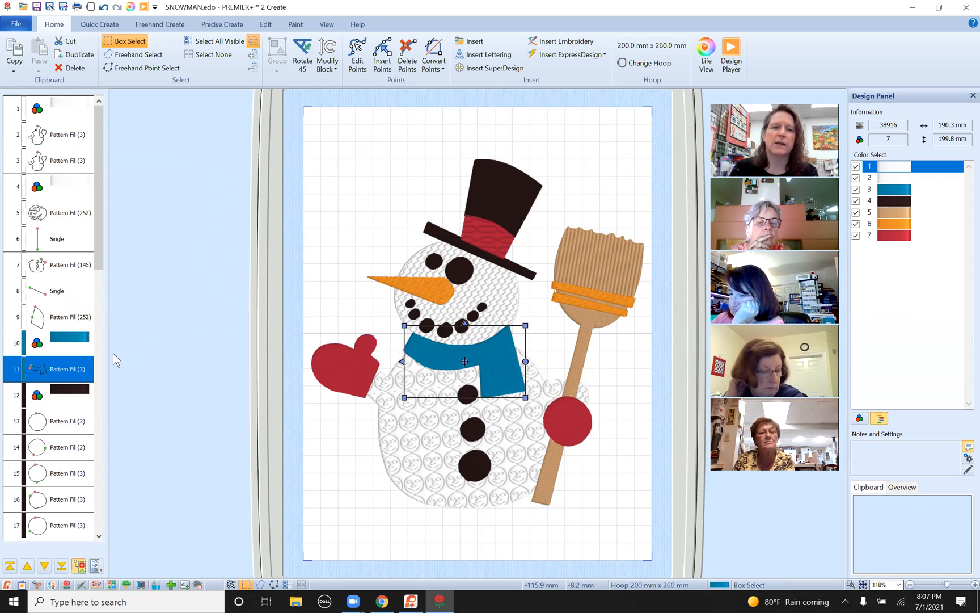
{"action": "right_click", "coordinate": [69, 372]}
{"action": "left_click", "coordinate": [93, 329]}
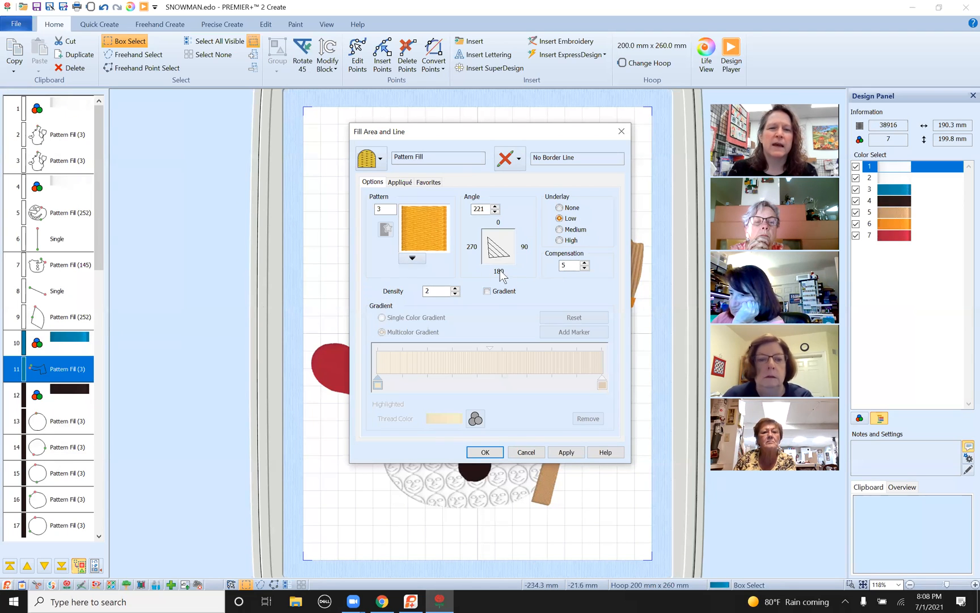
{"action": "left_click", "coordinate": [406, 181]}
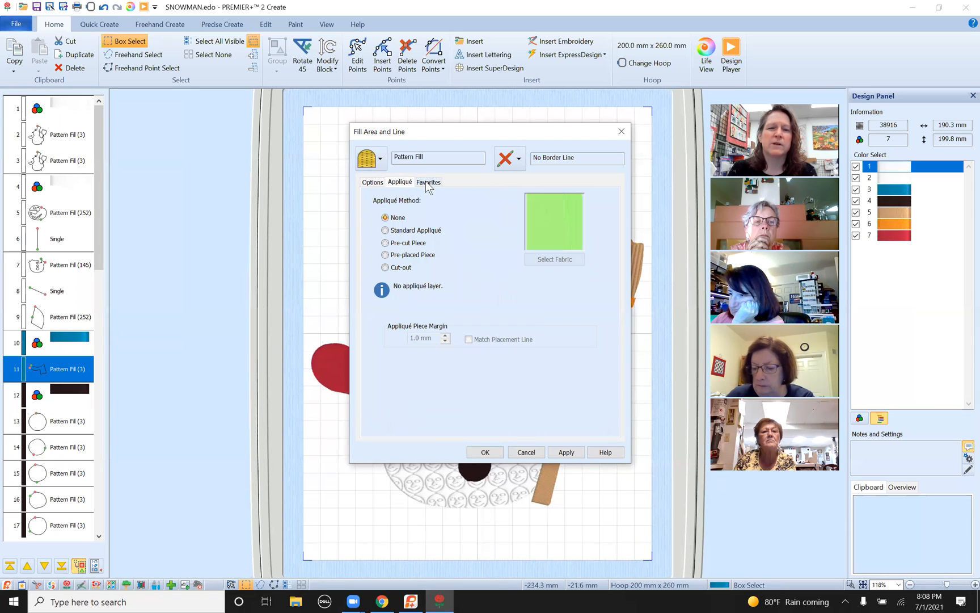
{"action": "left_click", "coordinate": [429, 182]}
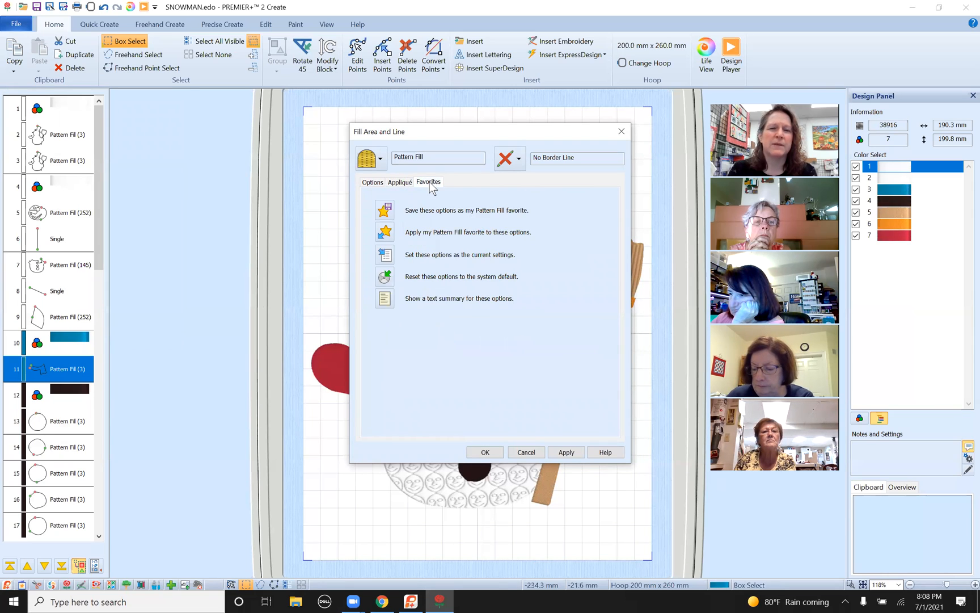
{"action": "left_click", "coordinate": [372, 182]}
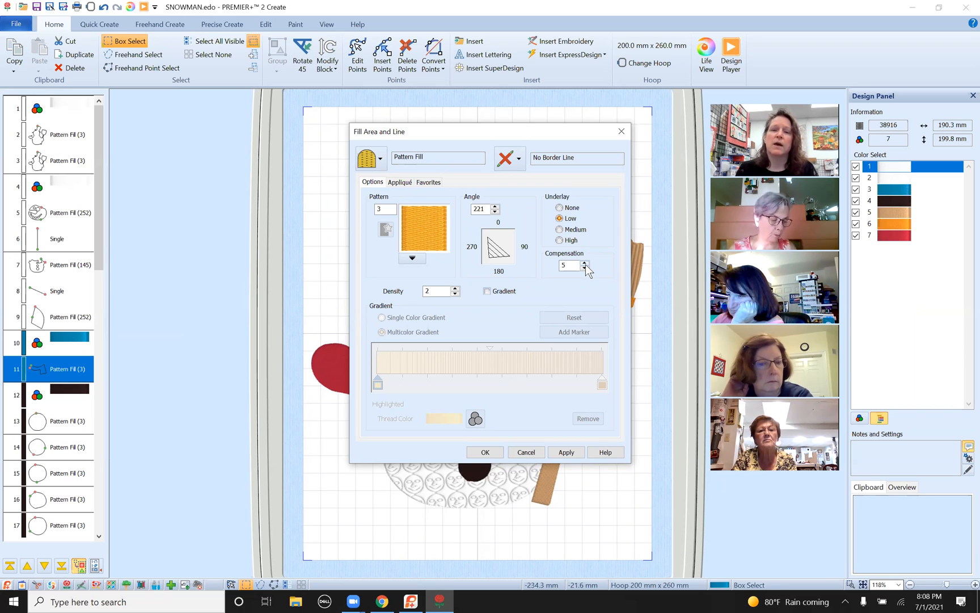
{"action": "left_click", "coordinate": [522, 453]}
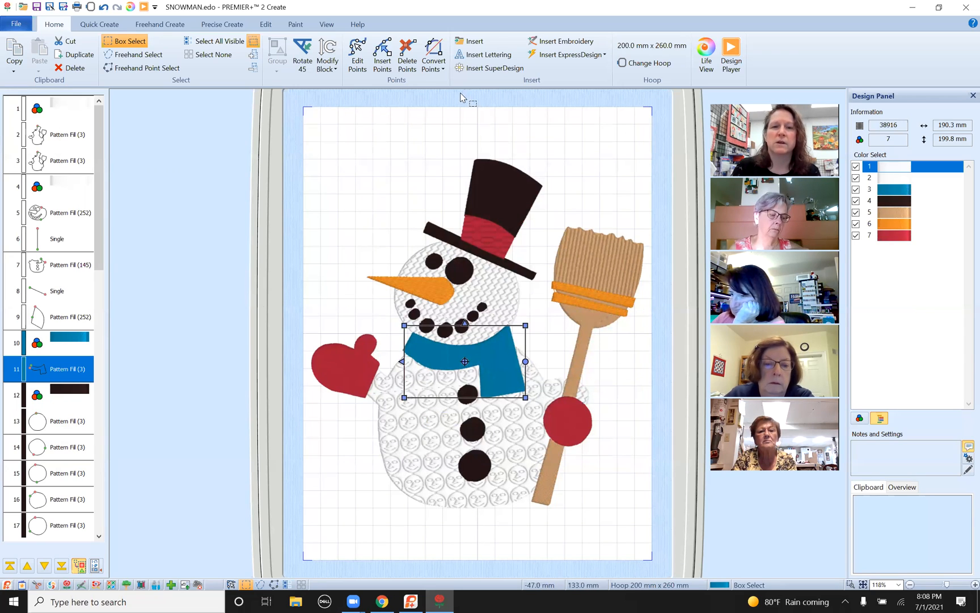
Step: Delete all the snowman's embroidery objects
{"action": "left_click", "coordinate": [508, 222]}
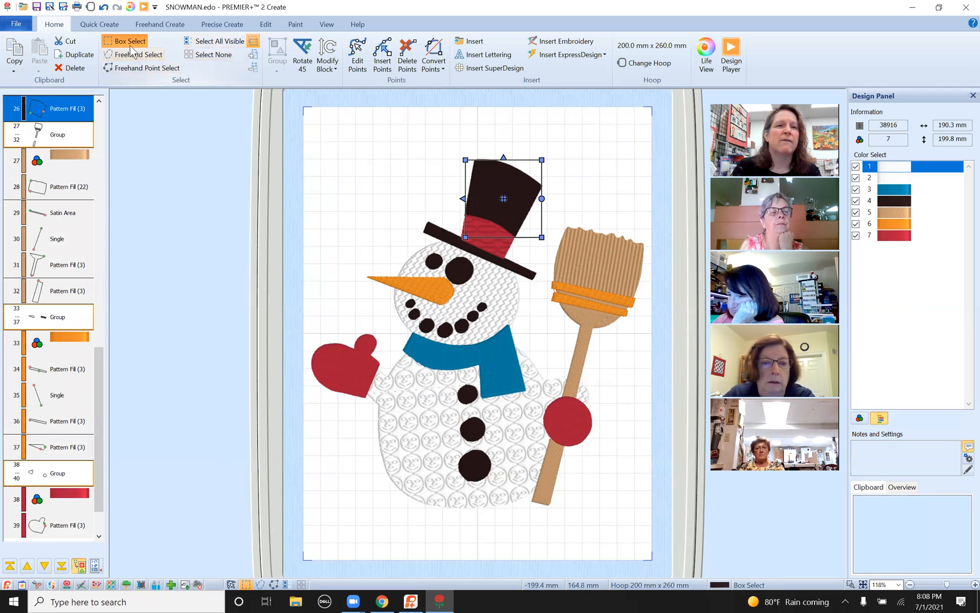
{"action": "left_click_drag", "start_coordinate": [286, 111], "coordinate": [682, 533]}
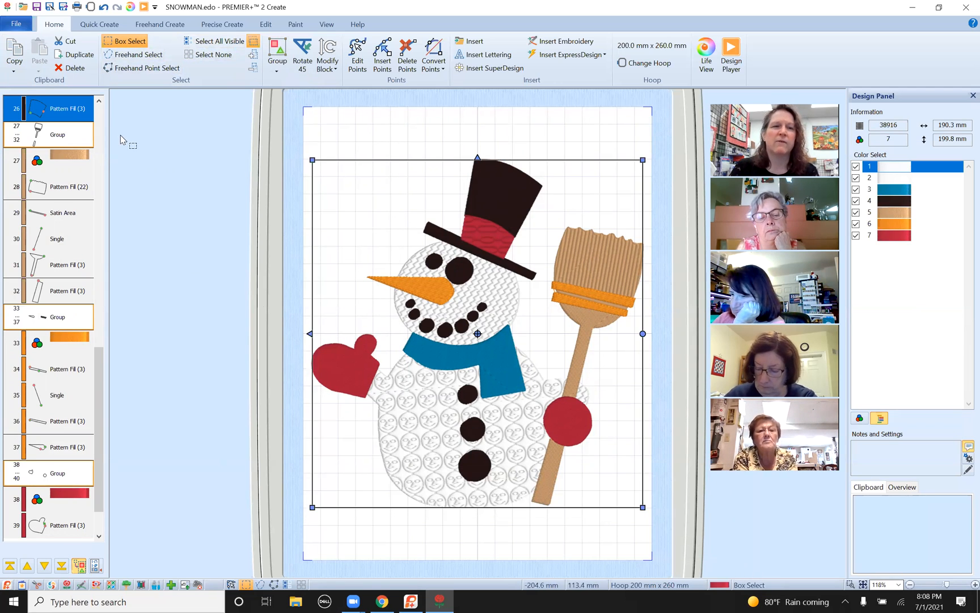
{"action": "left_click", "coordinate": [63, 67]}
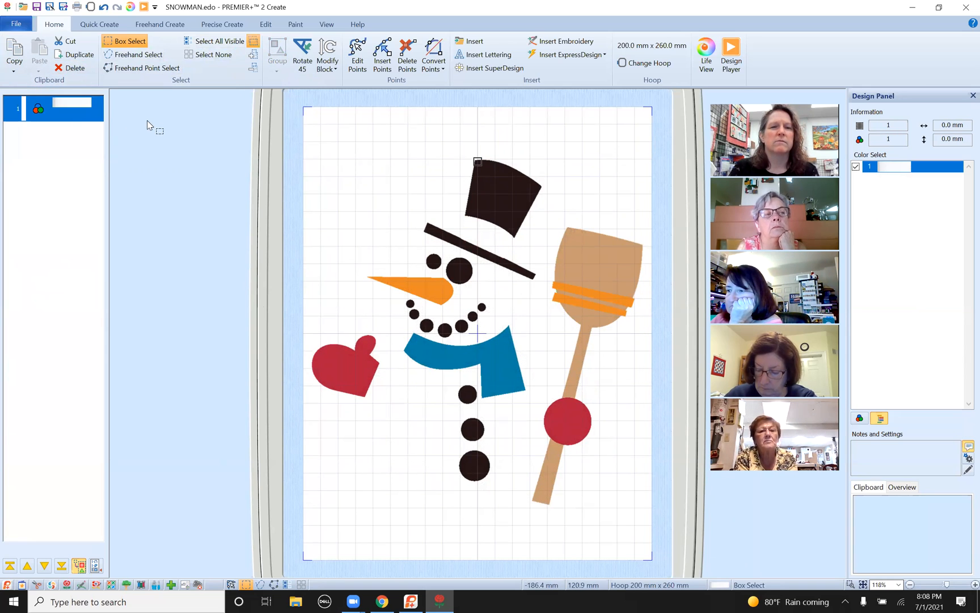
{"action": "right_click", "coordinate": [63, 105]}
Step: Start a new design and choose Create Express Embroidery as the design type
{"action": "left_click", "coordinate": [16, 24]}
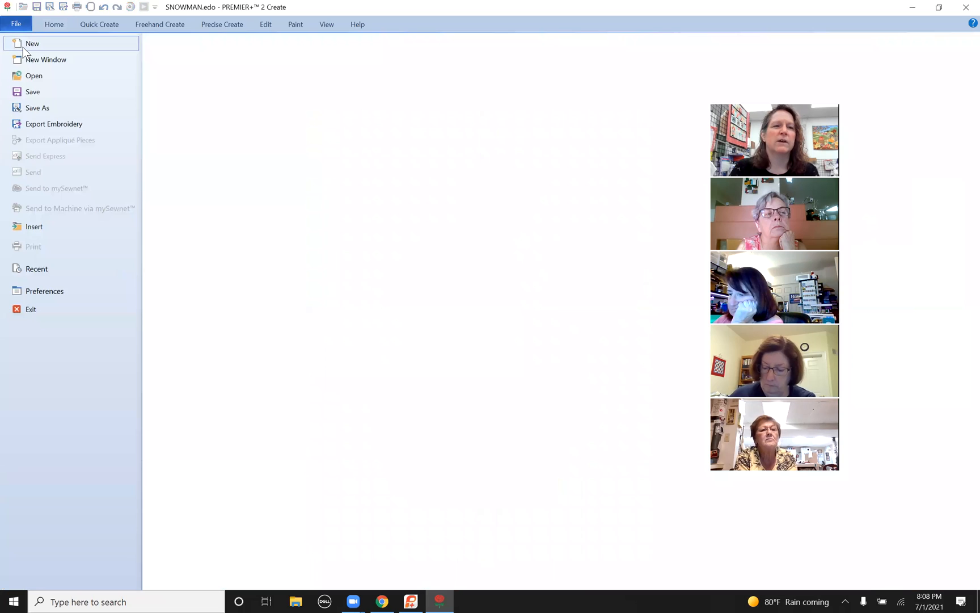
{"action": "left_click", "coordinate": [21, 46]}
{"action": "left_click", "coordinate": [492, 325]}
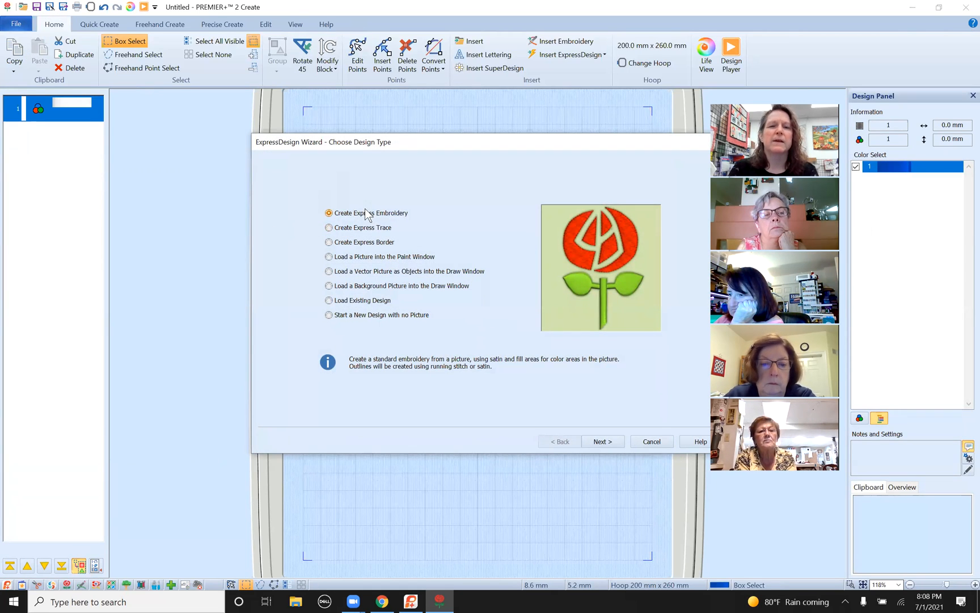
{"action": "left_click", "coordinate": [602, 441]}
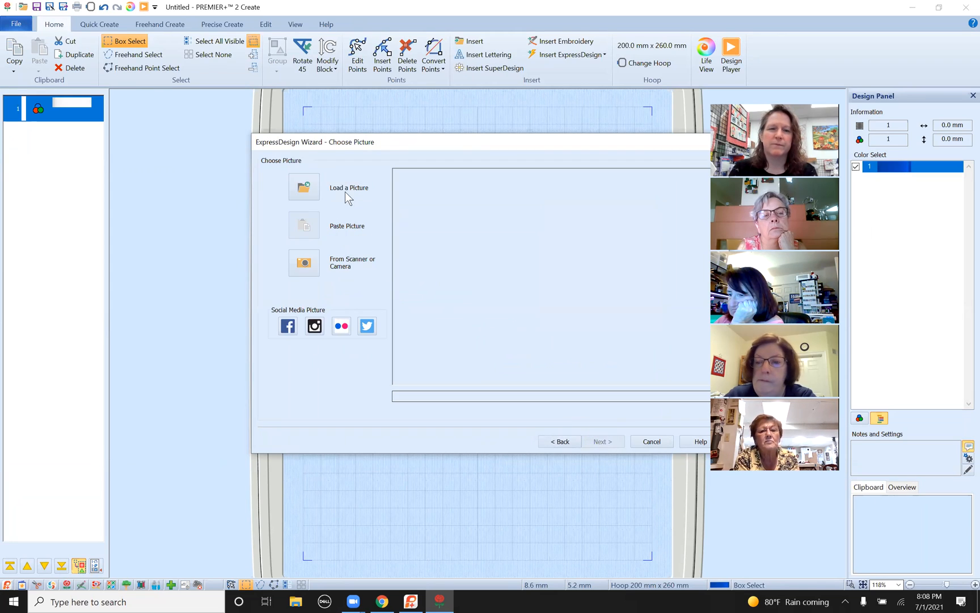
Step: Load the snowflake picture Climate5.png from the Climate samples folder
{"action": "left_click", "coordinate": [302, 186]}
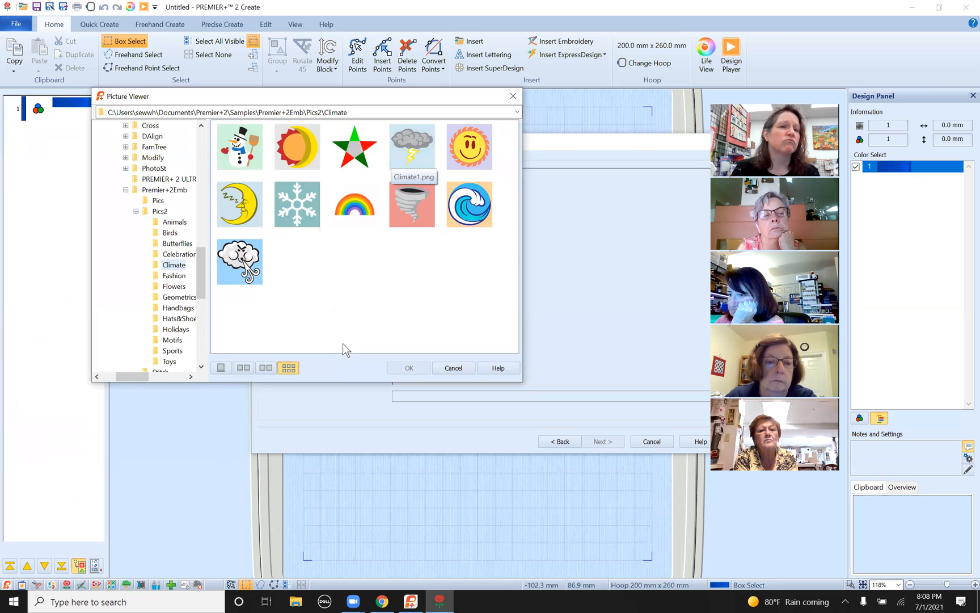
{"action": "left_click", "coordinate": [293, 206]}
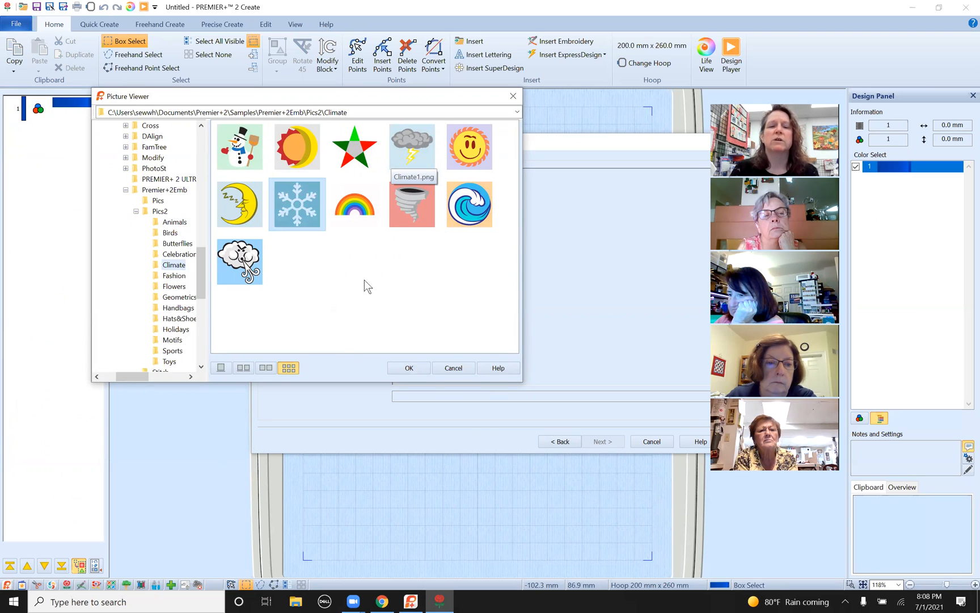
{"action": "left_click", "coordinate": [409, 367]}
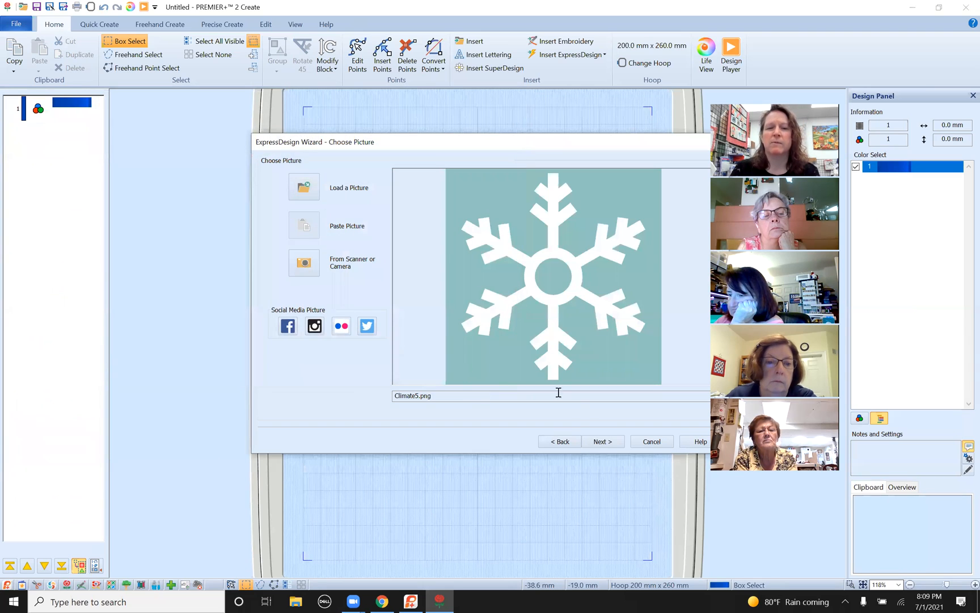
Step: Keep the snowflake picture's default rotation and crop, fit the design to the hoop, and continue to the thread color selection
{"action": "left_click", "coordinate": [601, 439]}
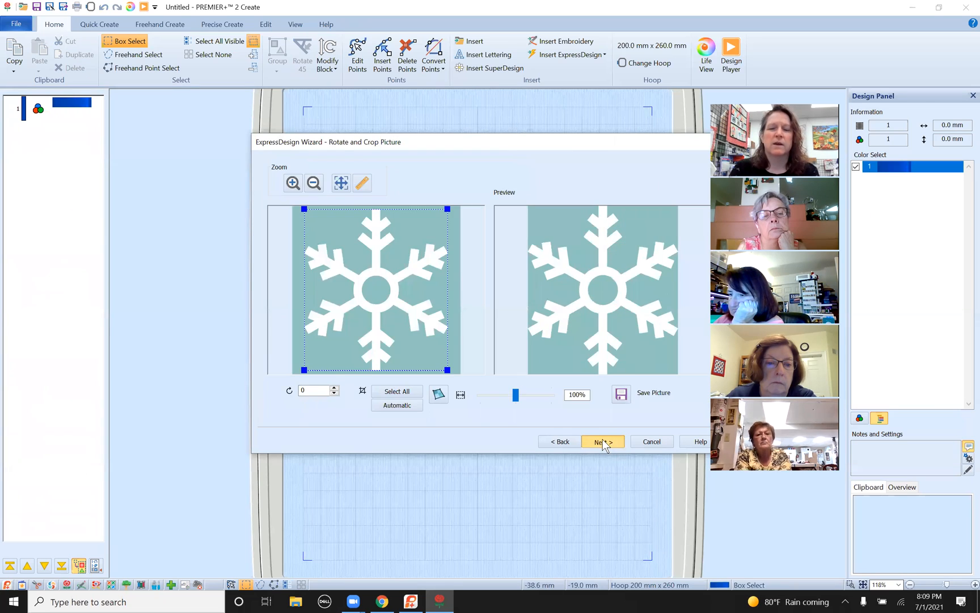
{"action": "left_click", "coordinate": [603, 439]}
{"action": "left_click", "coordinate": [557, 441]}
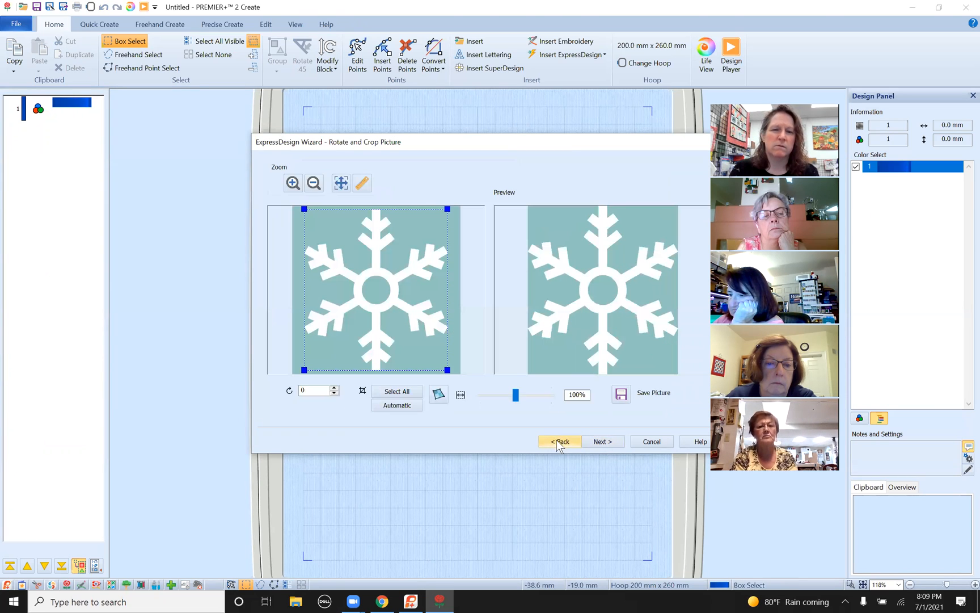
{"action": "left_click", "coordinate": [596, 441]}
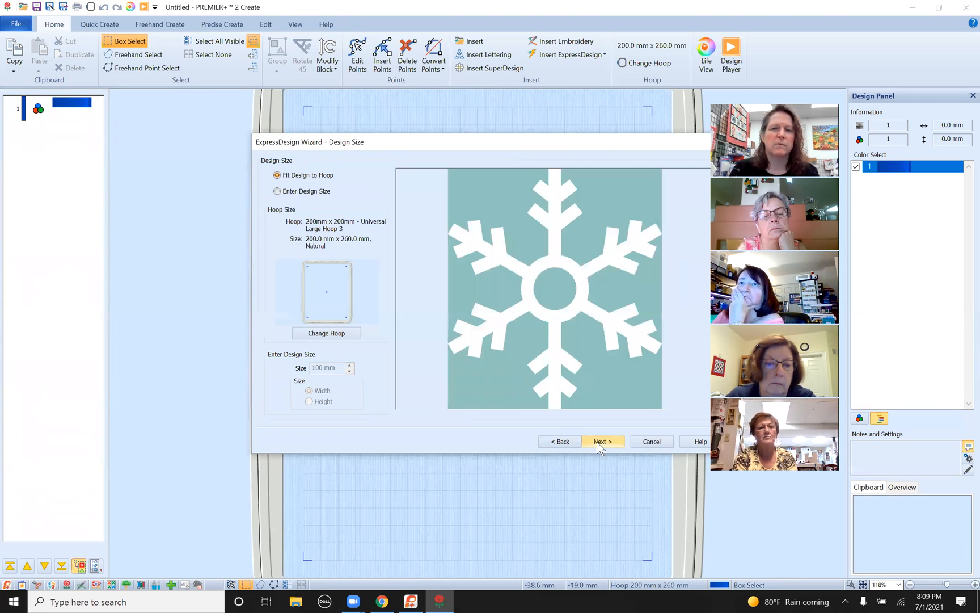
{"action": "left_click", "coordinate": [597, 442]}
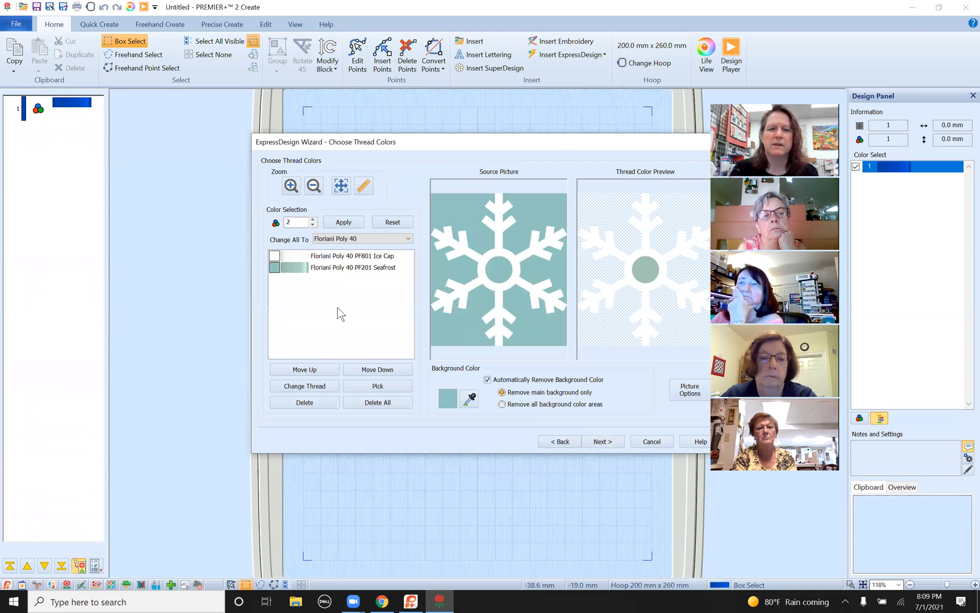
Step: Remove all background color areas from the snowflake and finish the embroidery for Woven fabric without design underlay
{"action": "left_click", "coordinate": [502, 404]}
{"action": "left_click", "coordinate": [608, 440]}
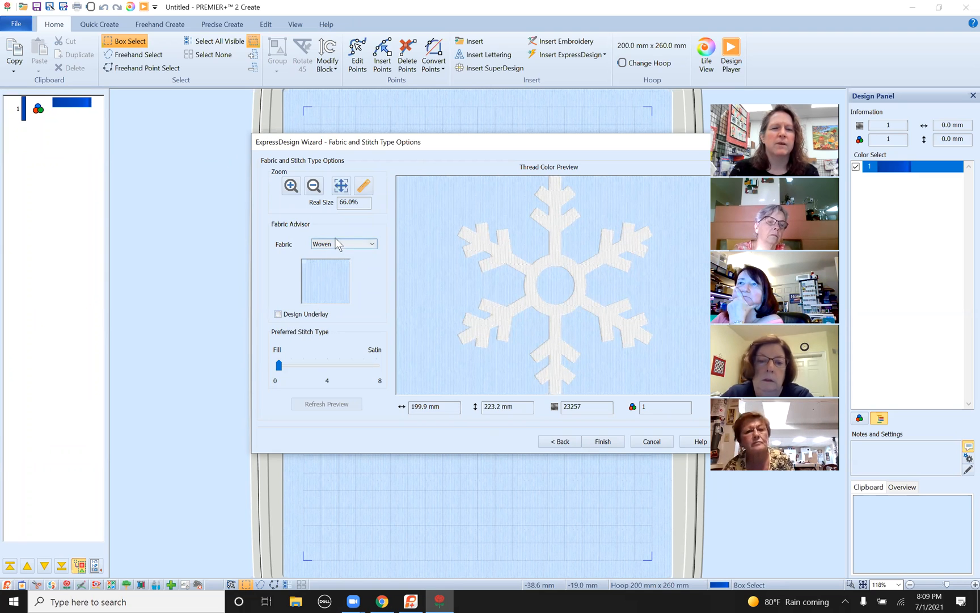
{"action": "left_click", "coordinate": [603, 442]}
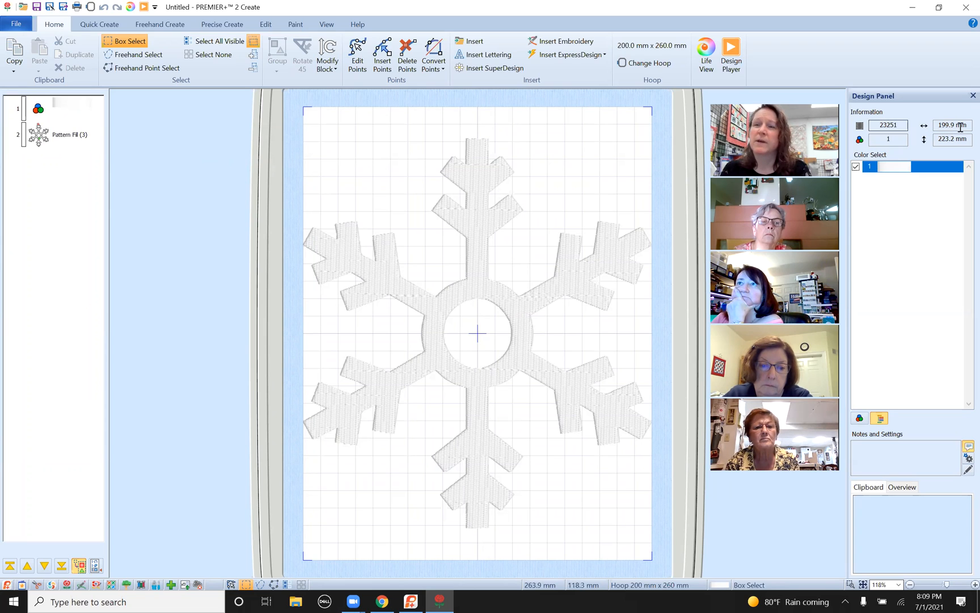
{"action": "left_click", "coordinate": [889, 126]}
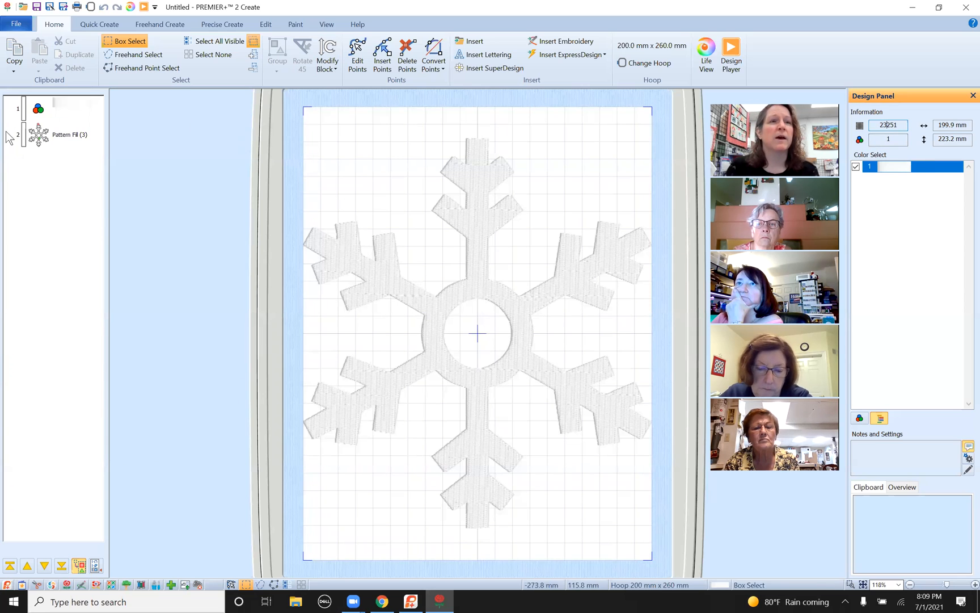
Step: Start a new Express Embroidery design and load the snowflake picture Climate5.png again
{"action": "left_click", "coordinate": [21, 28]}
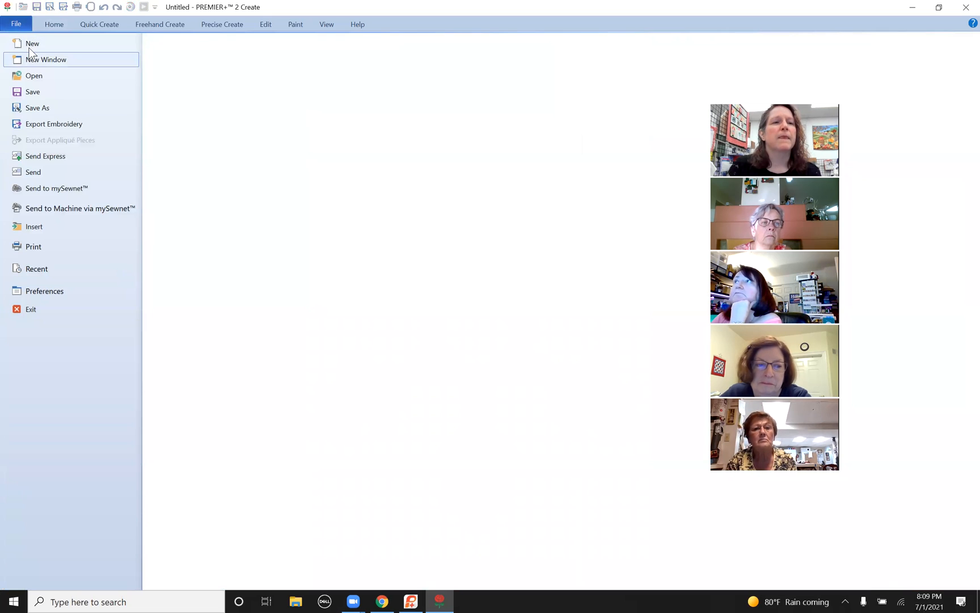
{"action": "left_click", "coordinate": [31, 44]}
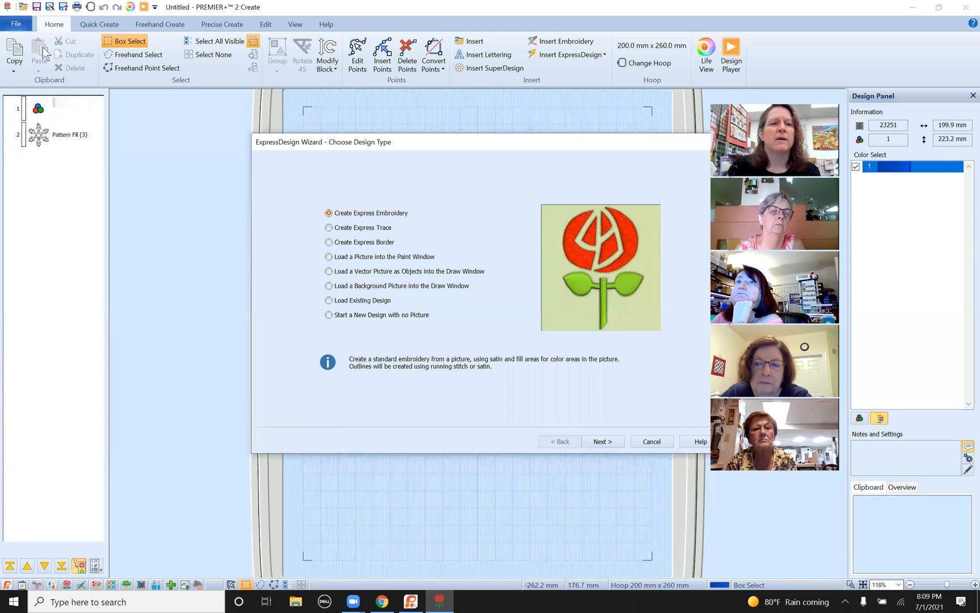
{"action": "left_click", "coordinate": [603, 442]}
{"action": "left_click", "coordinate": [304, 187]}
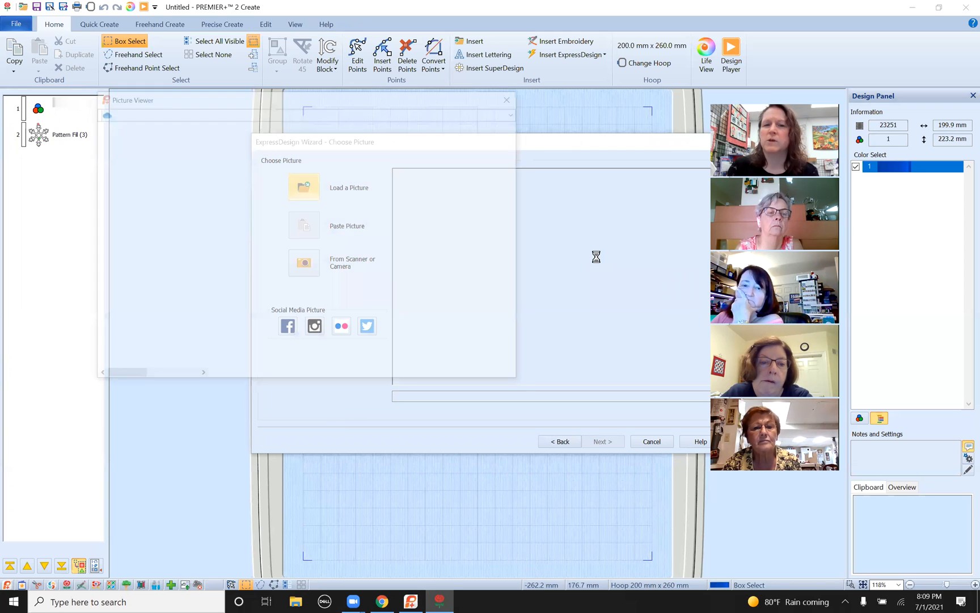
{"action": "left_click", "coordinate": [310, 228]}
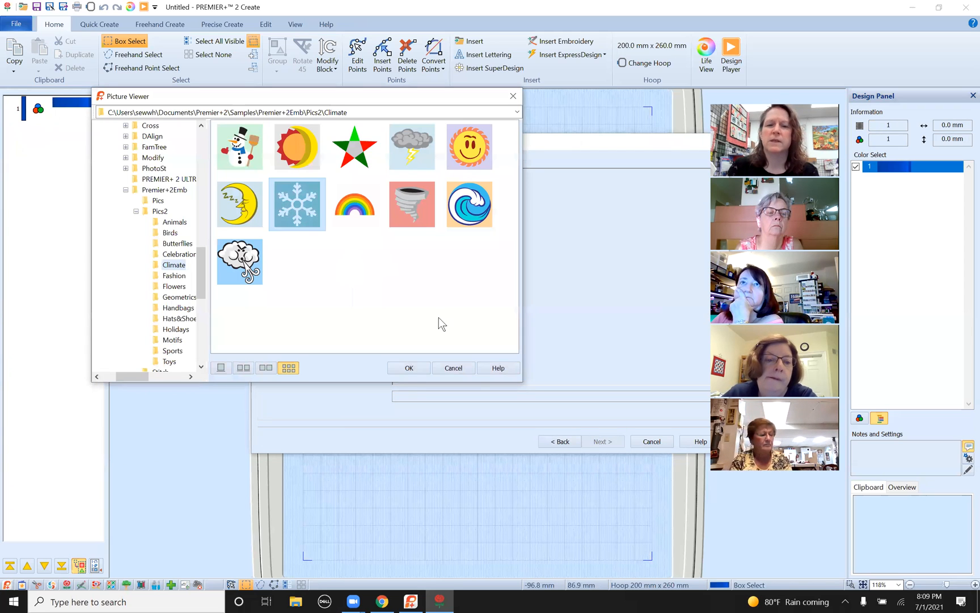
{"action": "left_click", "coordinate": [408, 368]}
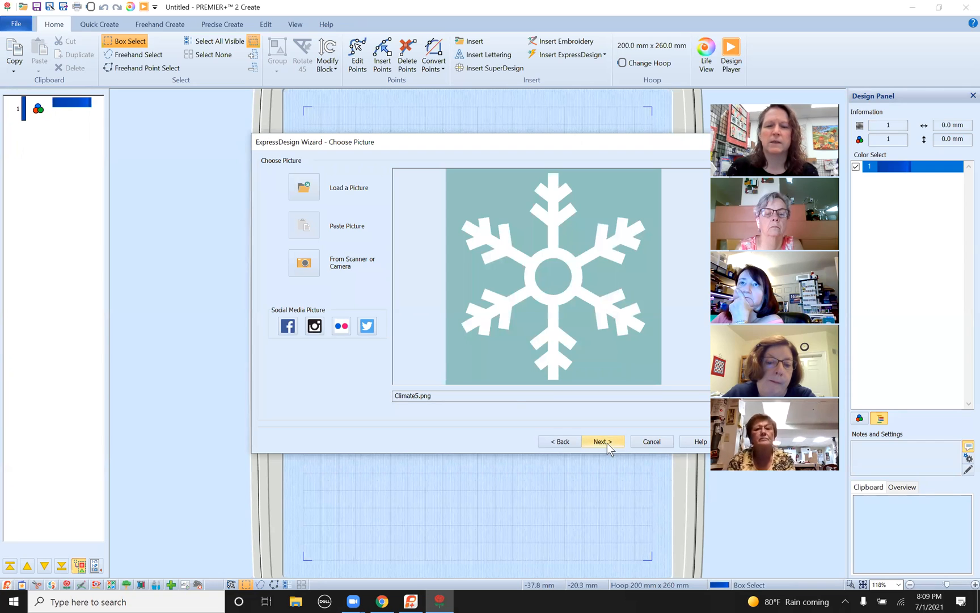
Step: Fit the reloaded snowflake to the hoop and set all its background color areas to be removed
{"action": "left_click", "coordinate": [607, 442]}
{"action": "left_click", "coordinate": [604, 442]}
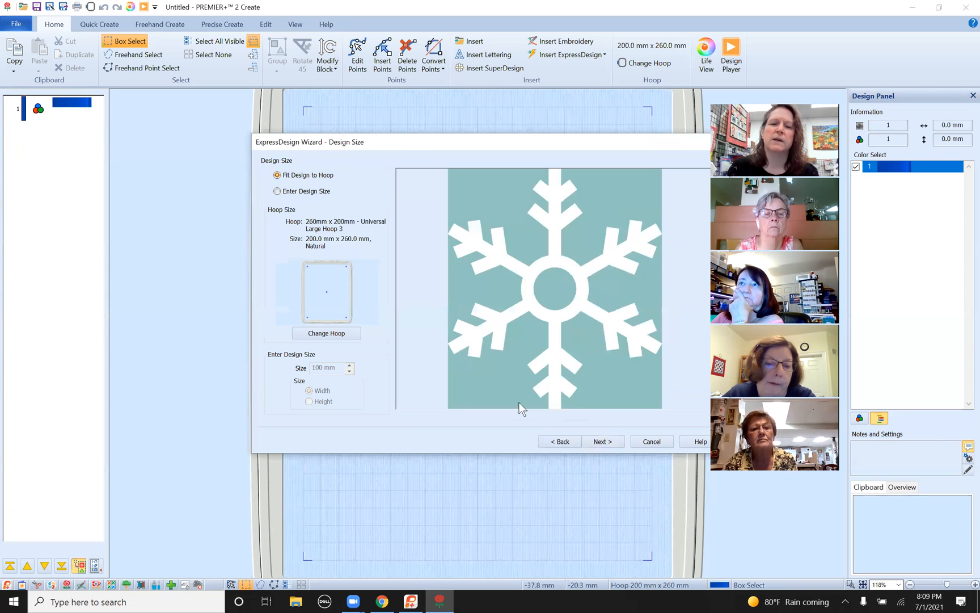
{"action": "left_click", "coordinate": [598, 442]}
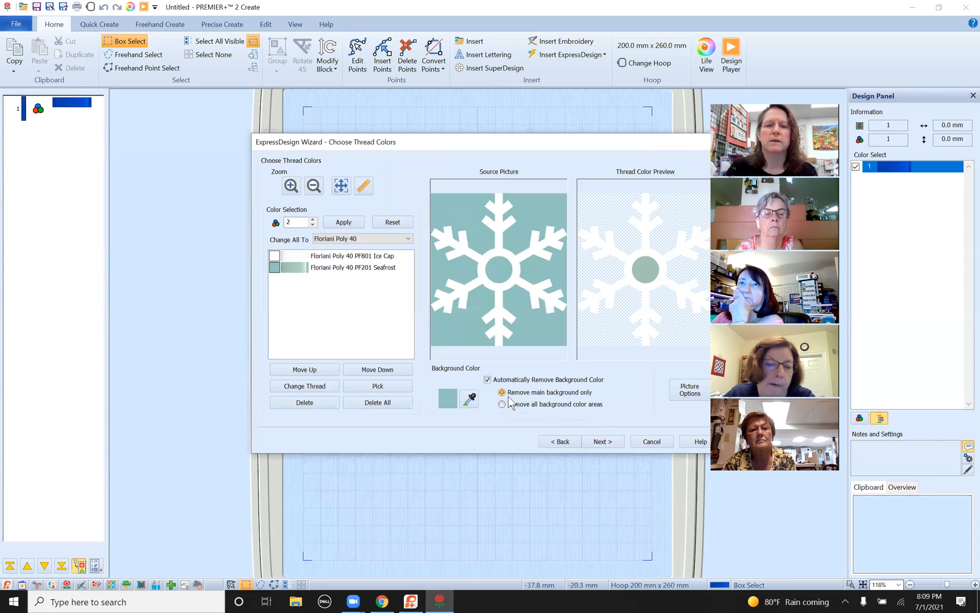
{"action": "left_click", "coordinate": [601, 441]}
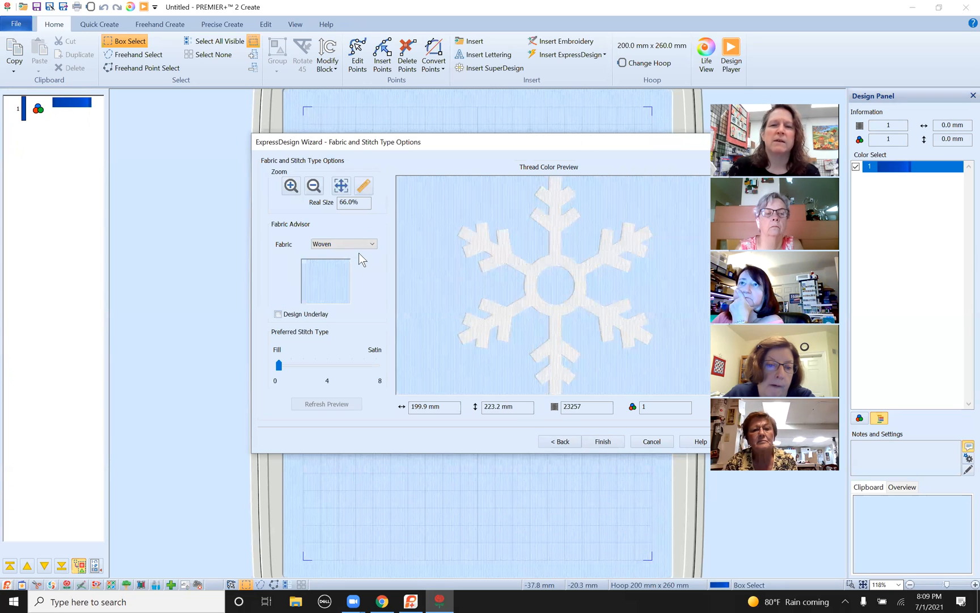
Step: Set the fabric to Knit with Design Underlay enabled, refresh the preview, and finish the snowflake embroidery
{"action": "left_click", "coordinate": [347, 242]}
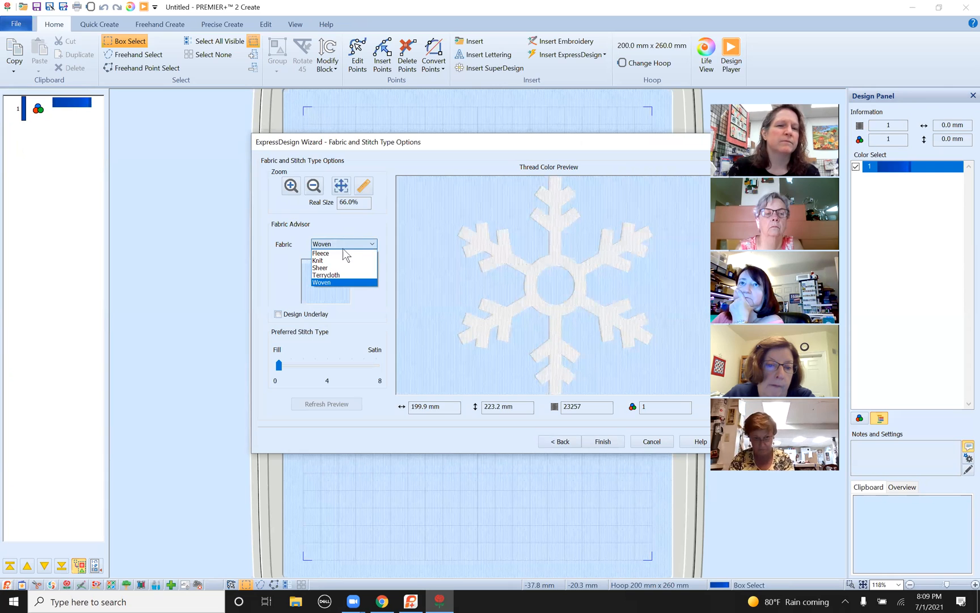
{"action": "left_click", "coordinate": [334, 260]}
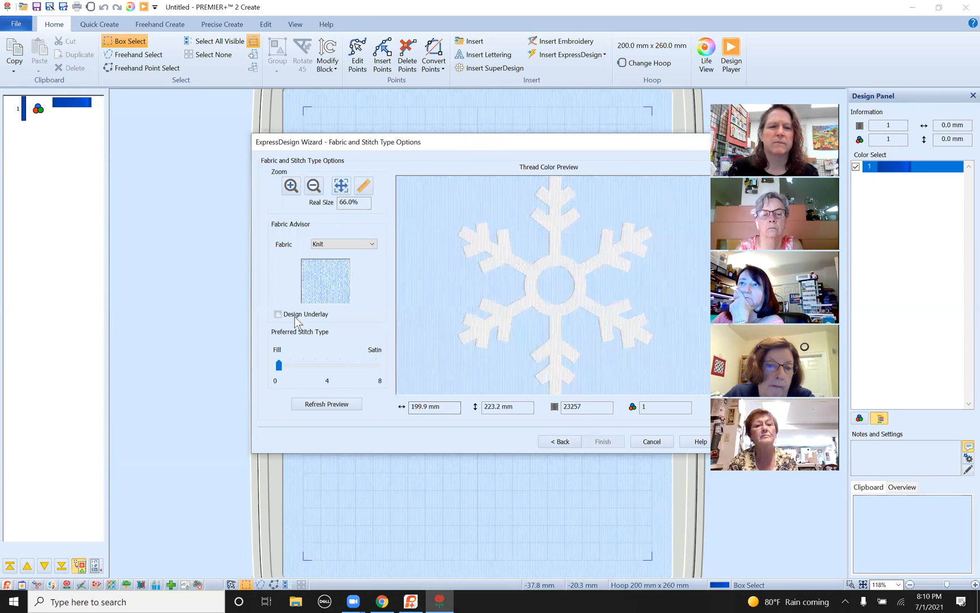
{"action": "left_click", "coordinate": [278, 313]}
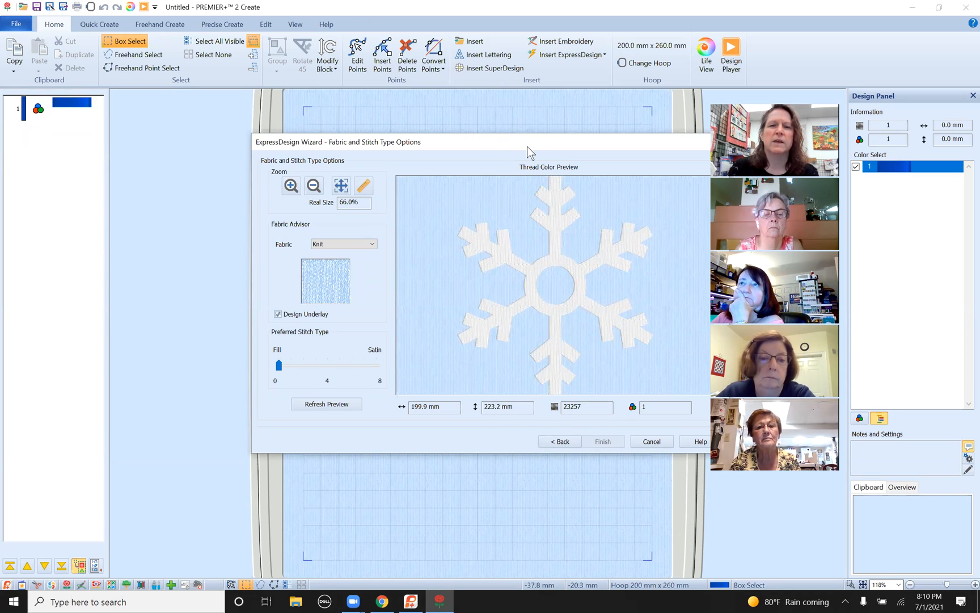
{"action": "left_click_drag", "start_coordinate": [528, 147], "coordinate": [428, 150]}
{"action": "left_click", "coordinate": [229, 408]}
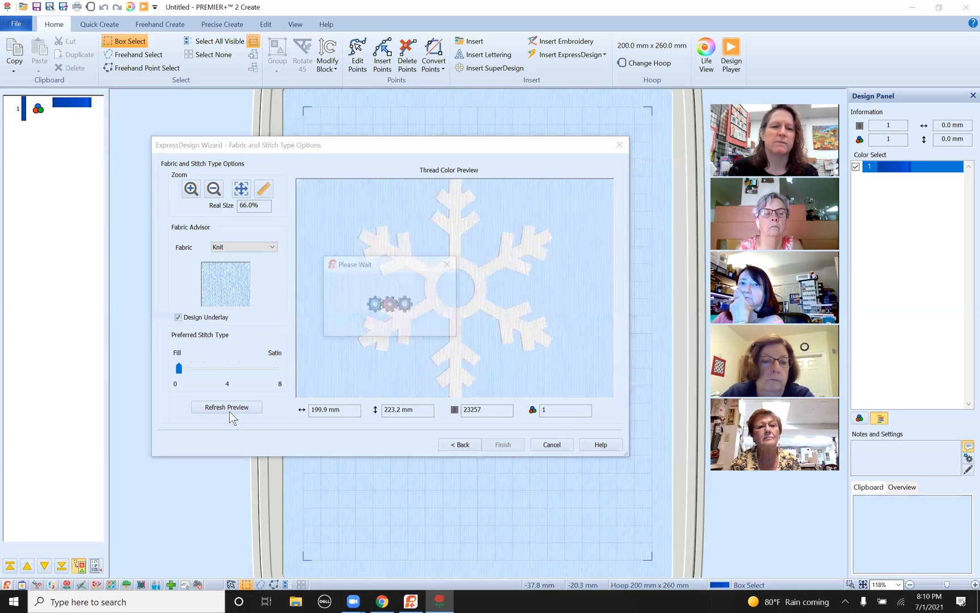
{"action": "left_click", "coordinate": [505, 446]}
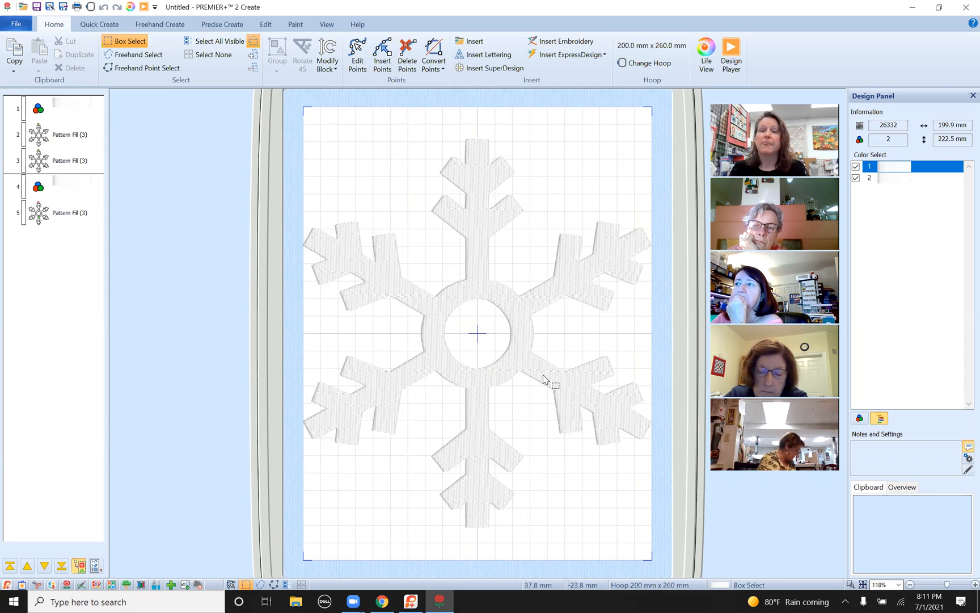
Step: Move the snowflake's top fill object aside to inspect the two underlay fills beneath it, and undo the move
{"action": "left_click", "coordinate": [64, 208]}
{"action": "left_click_drag", "start_coordinate": [437, 217], "coordinate": [160, 215]}
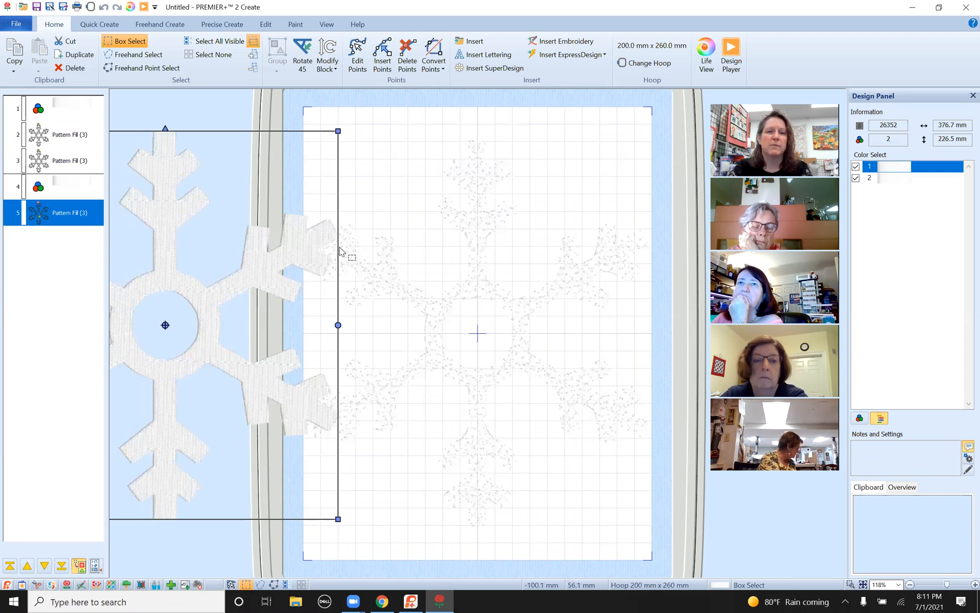
{"action": "left_click", "coordinate": [65, 138]}
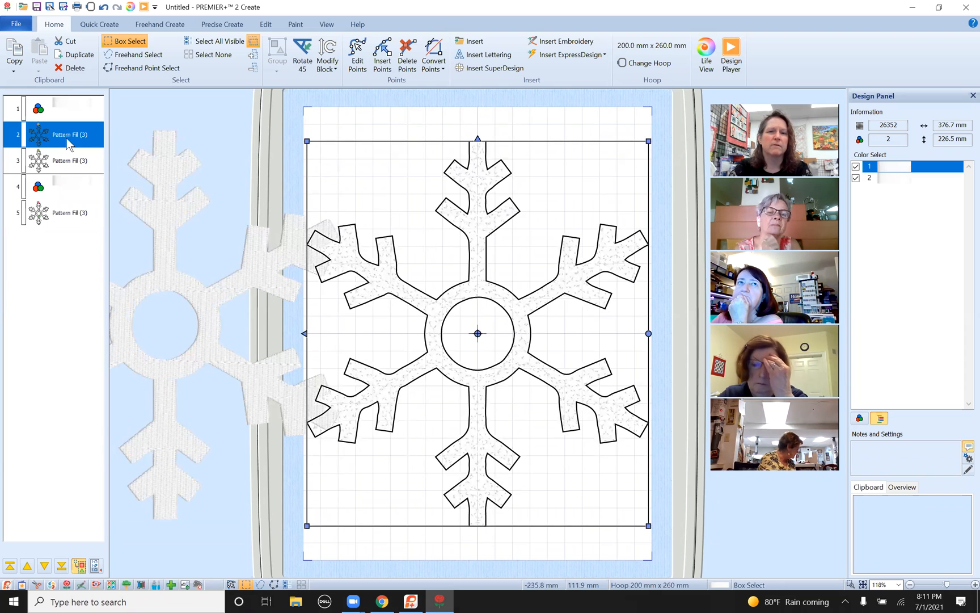
{"action": "left_click", "coordinate": [65, 162]}
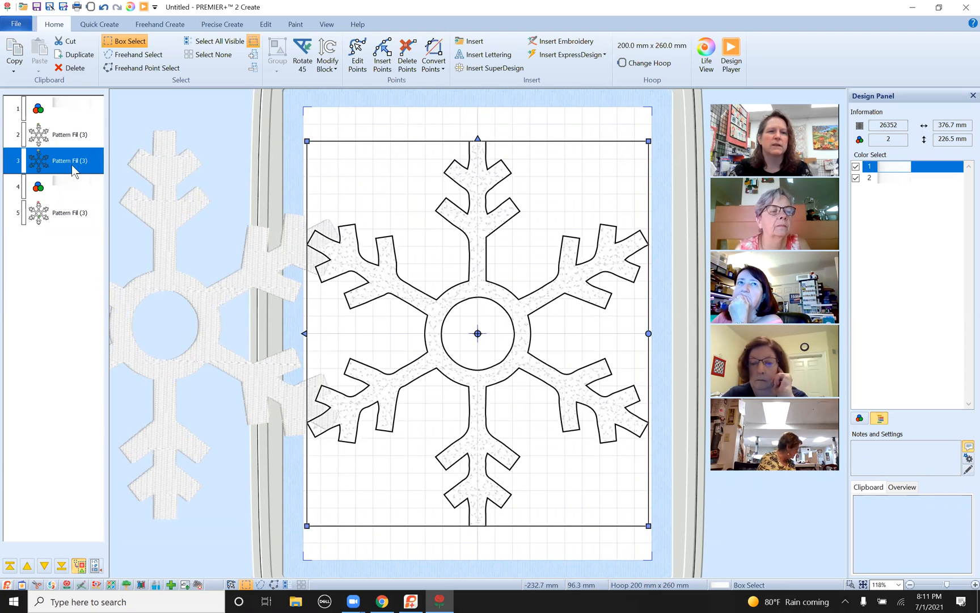
{"action": "left_click", "coordinate": [54, 221]}
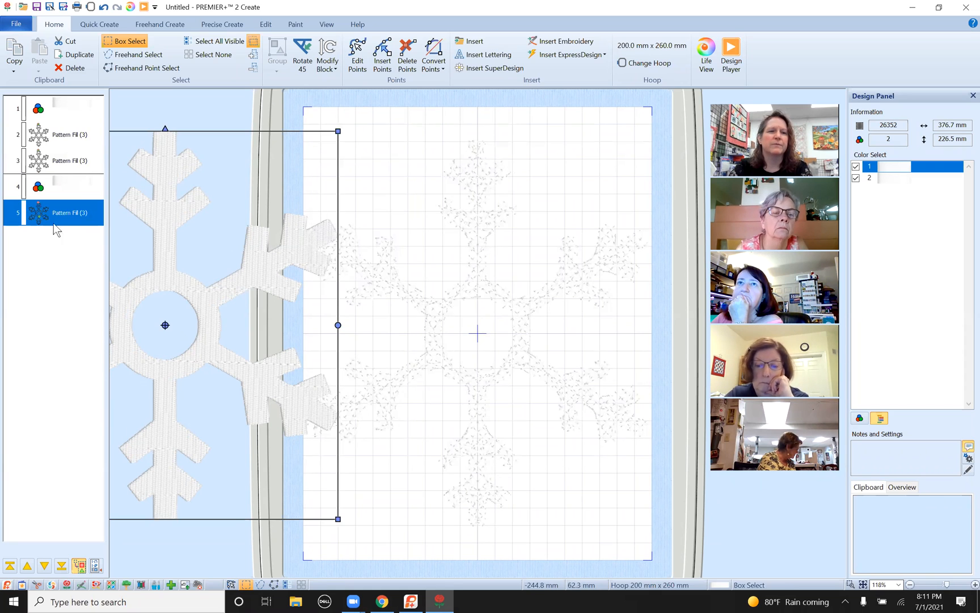
{"action": "left_click", "coordinate": [104, 6]}
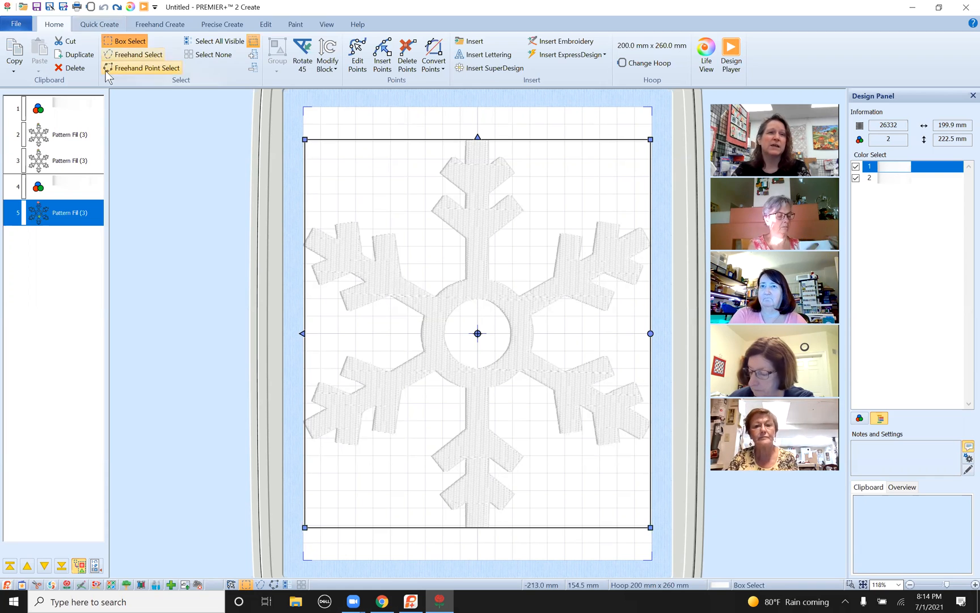
Step: Examine the tools available for quick, freehand and precise creation
{"action": "left_click", "coordinate": [100, 25]}
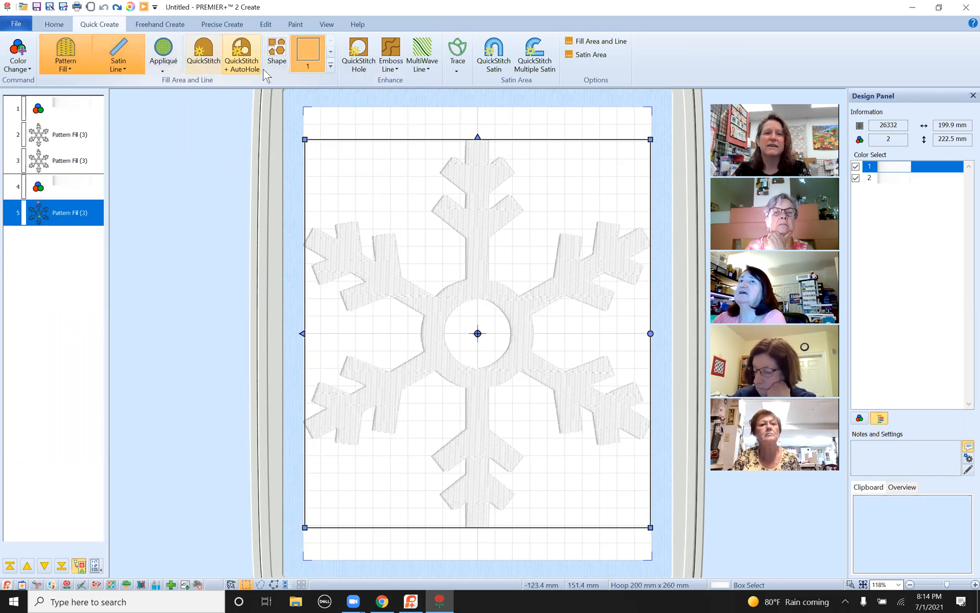
{"action": "left_click", "coordinate": [157, 26]}
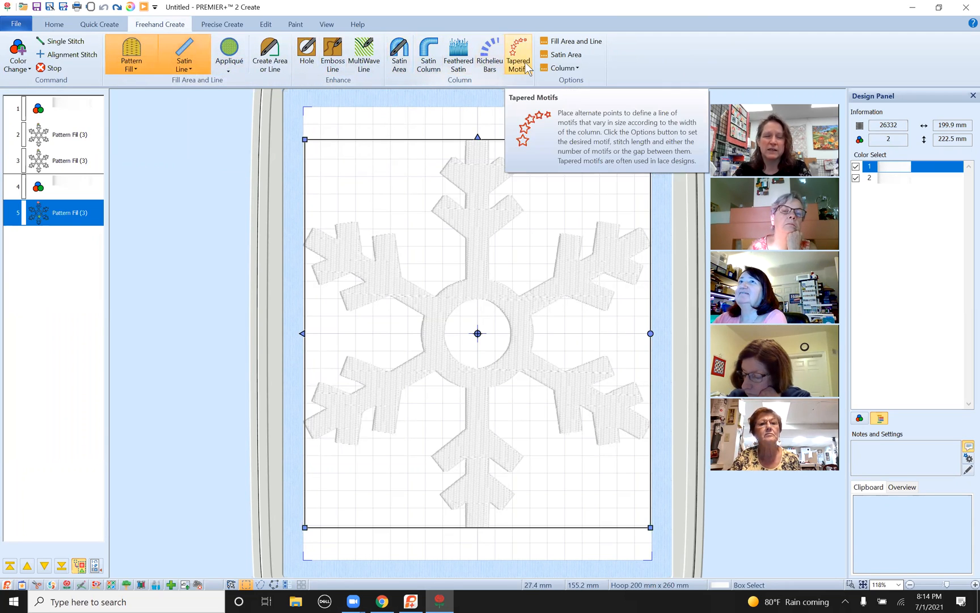
{"action": "left_click", "coordinate": [215, 25]}
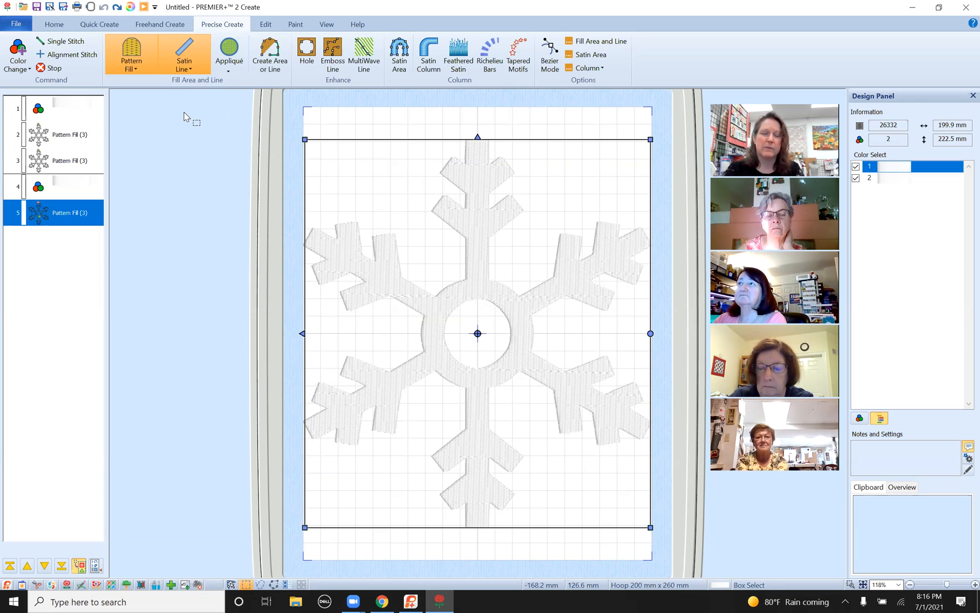
Step: Start a new Express Embroidery design without saving the snowflake, and load the sun and moon picture Climate10.png
{"action": "left_click", "coordinate": [23, 25]}
{"action": "left_click", "coordinate": [31, 42]}
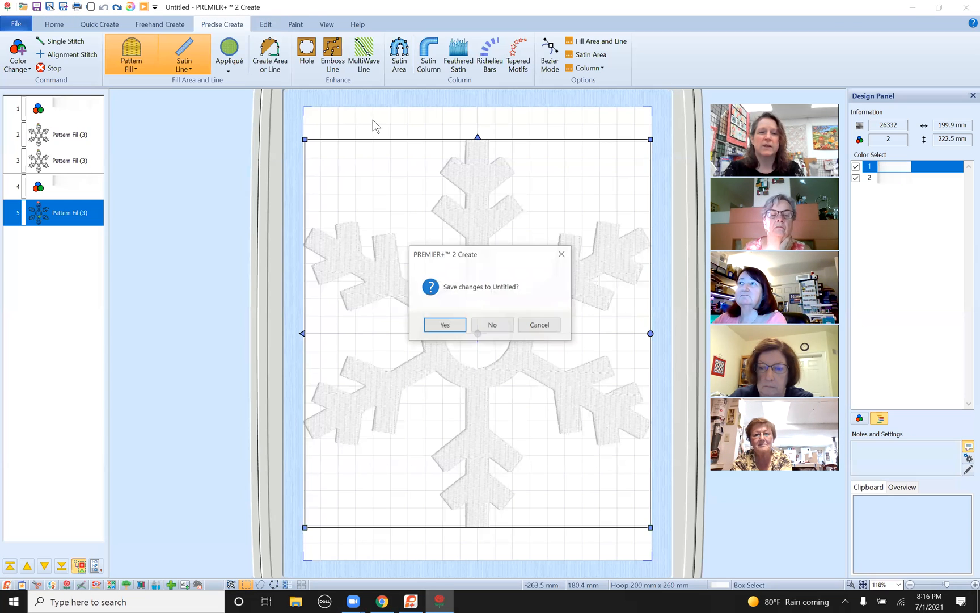
{"action": "left_click", "coordinate": [491, 324]}
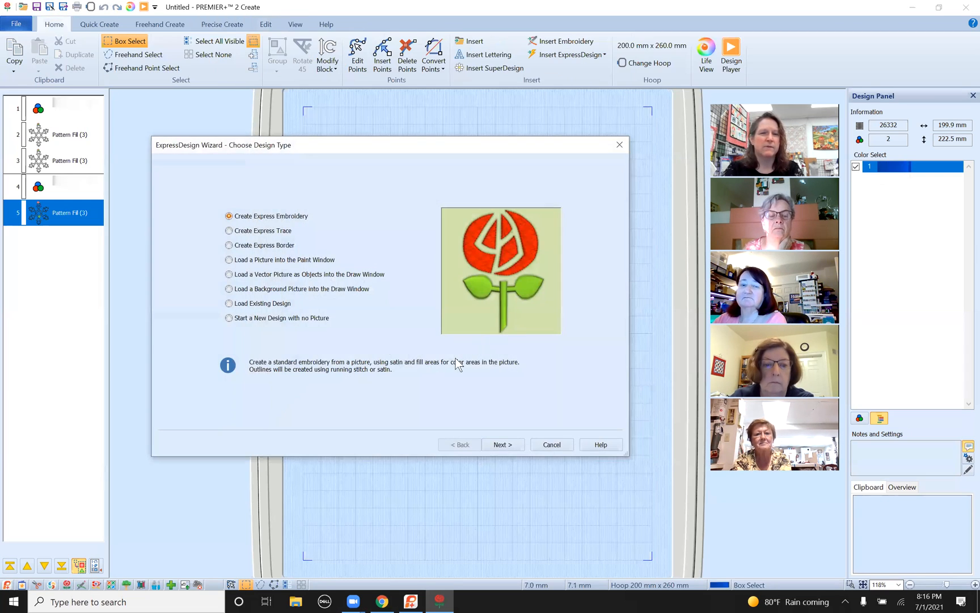
{"action": "left_click", "coordinate": [501, 444]}
{"action": "left_click", "coordinate": [202, 193]}
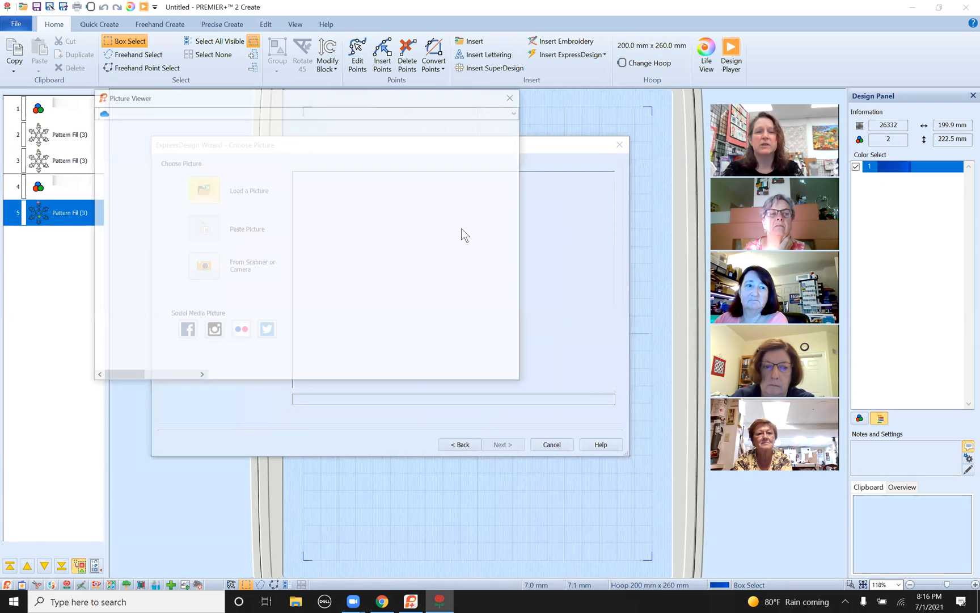
{"action": "left_click", "coordinate": [312, 151]}
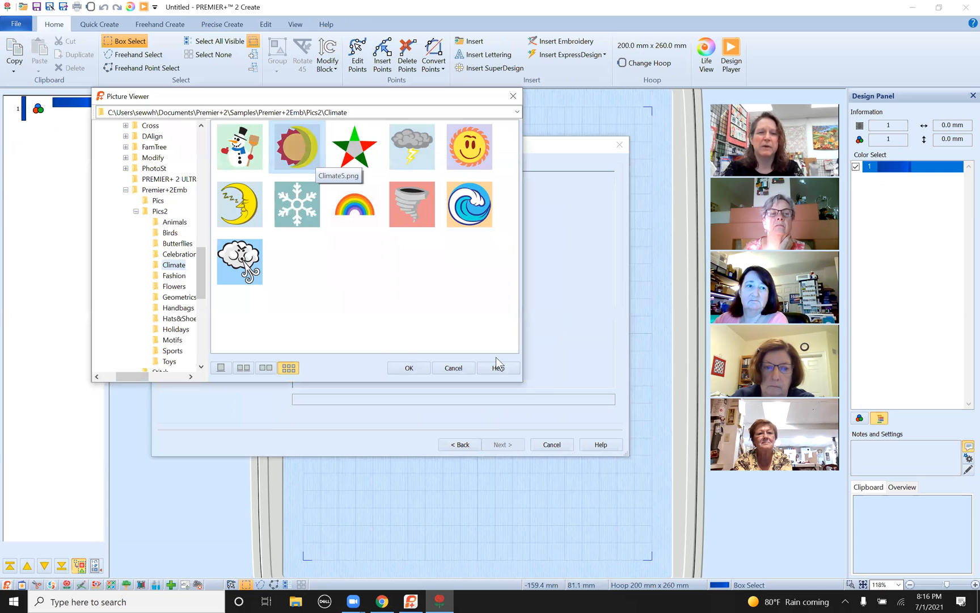
{"action": "left_click", "coordinate": [405, 372]}
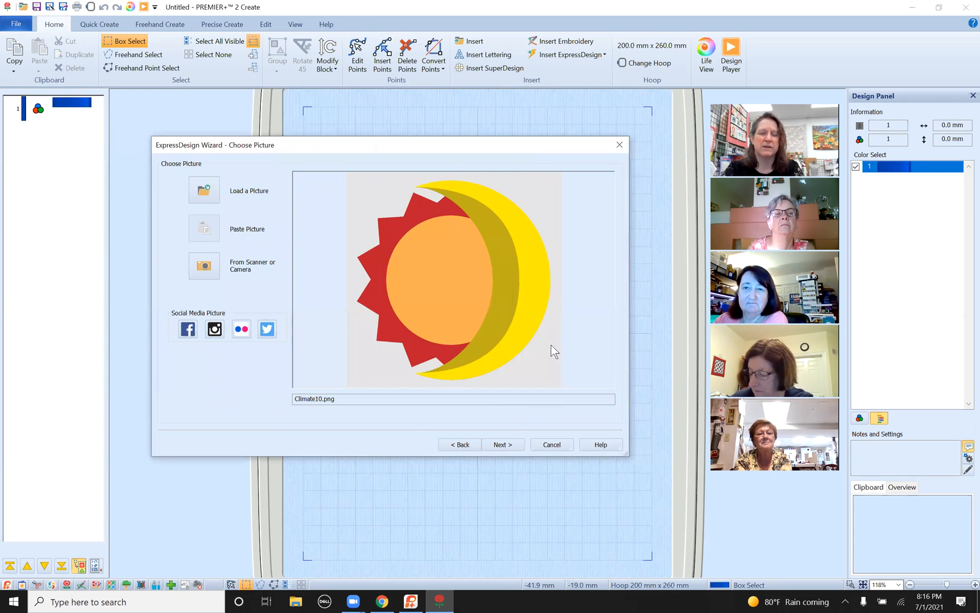
Step: Fit the sun and moon design to the hoop and finish the embroidery with the default thread colors and Woven fabric
{"action": "left_click", "coordinate": [502, 444]}
{"action": "left_click", "coordinate": [507, 444]}
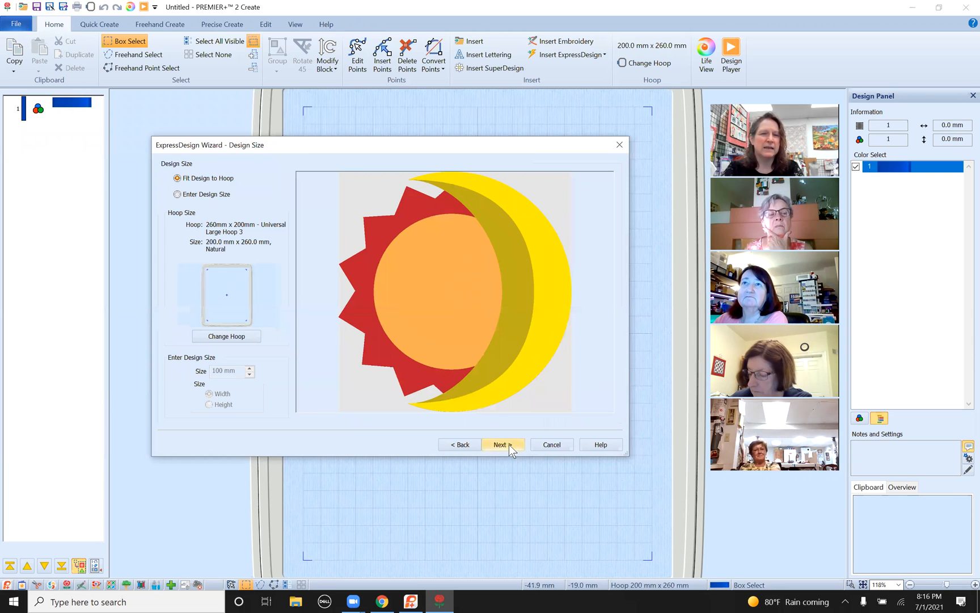
{"action": "left_click", "coordinate": [508, 444]}
{"action": "left_click", "coordinate": [508, 444]}
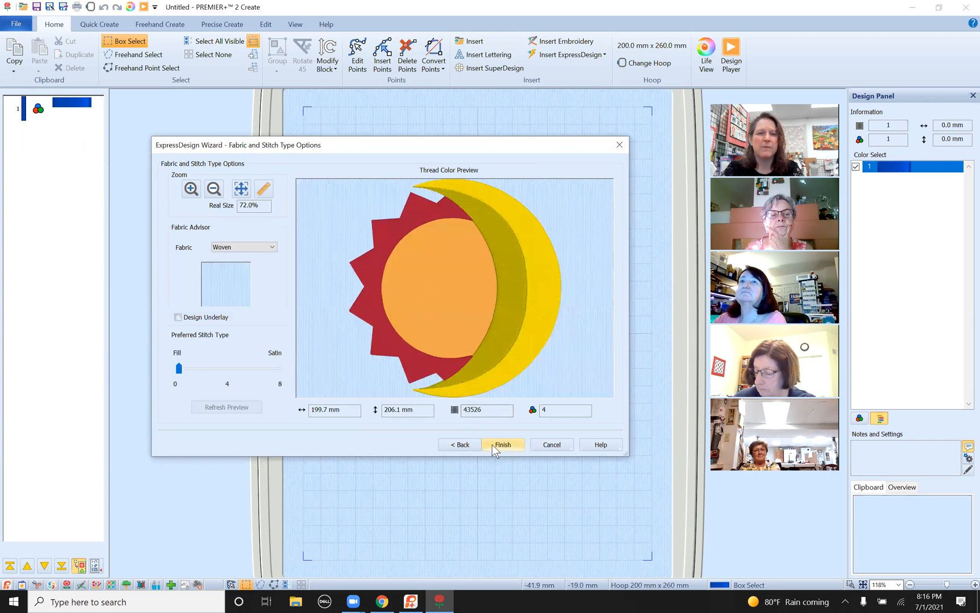
{"action": "left_click", "coordinate": [492, 444]}
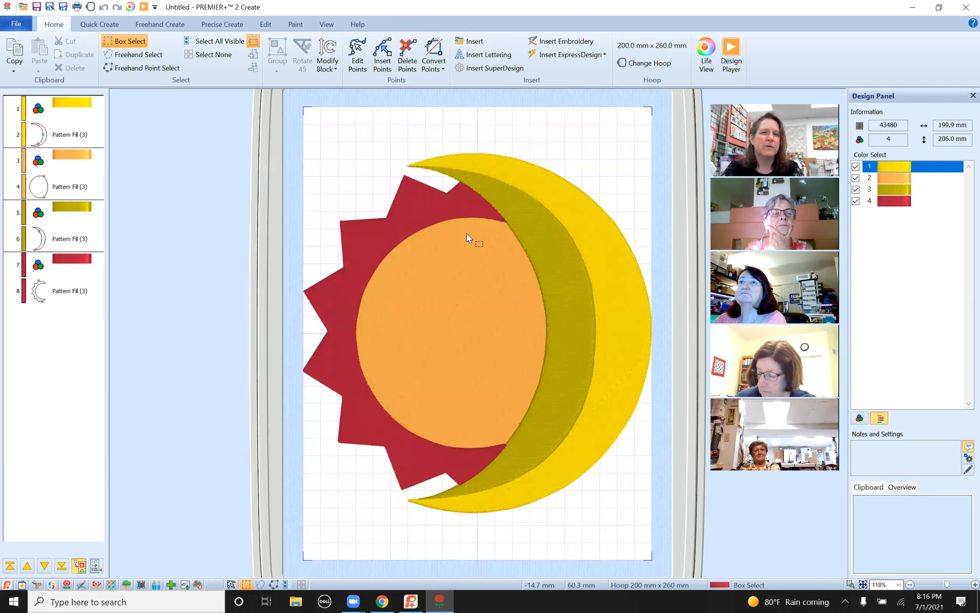
{"action": "double_click", "coordinate": [565, 315]}
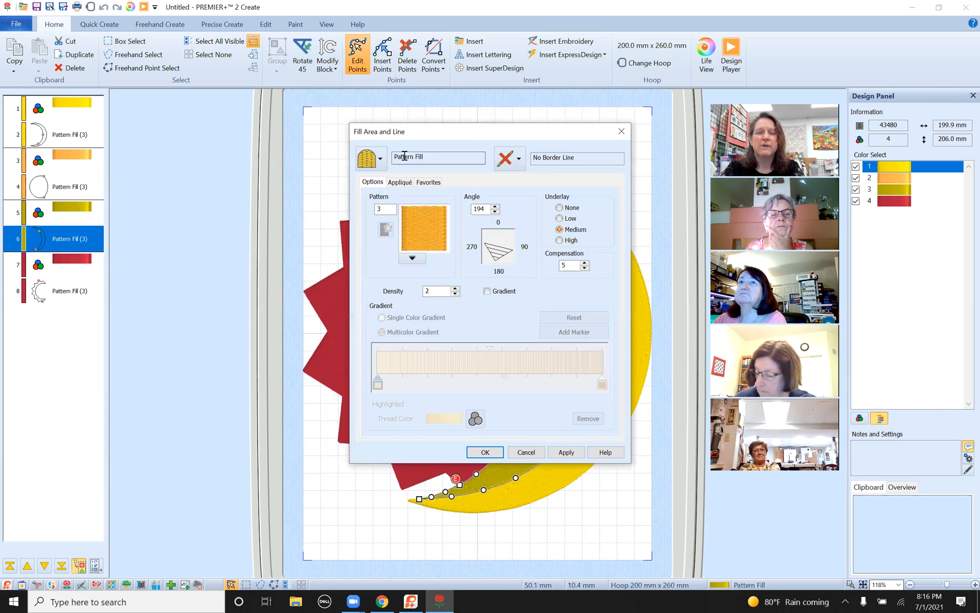
{"action": "left_click", "coordinate": [383, 156]}
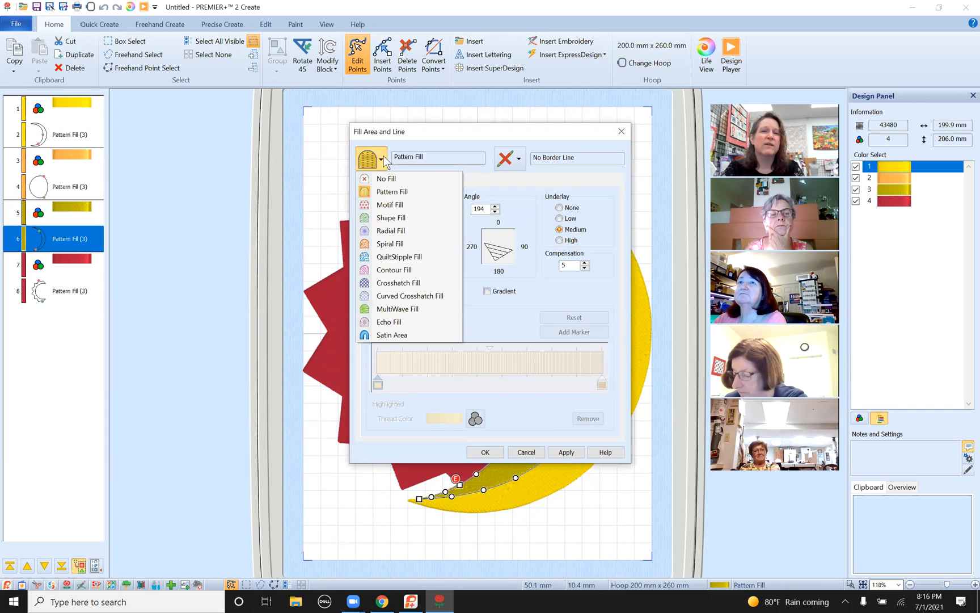
{"action": "left_click", "coordinate": [400, 229]}
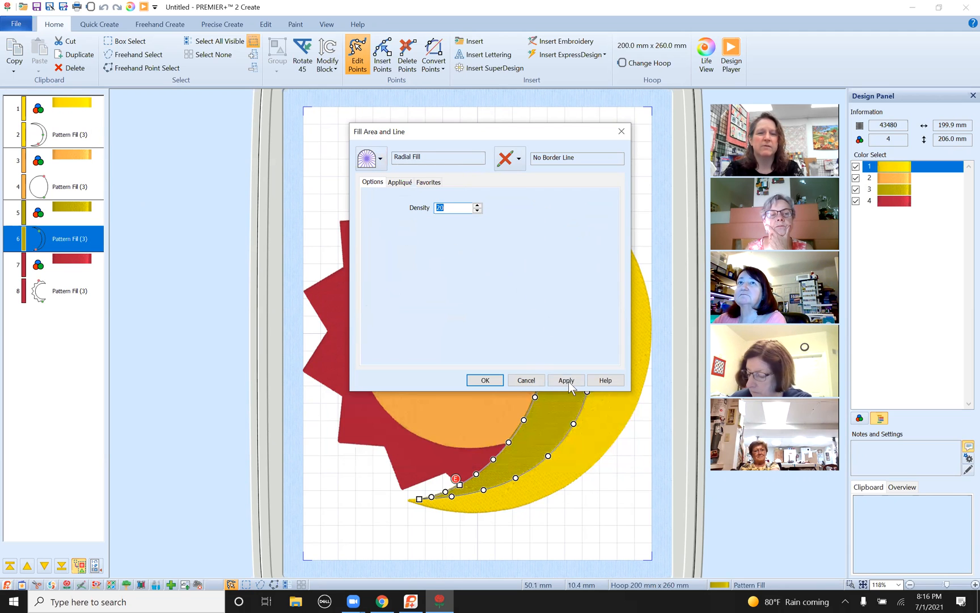
{"action": "left_click", "coordinate": [485, 380]}
Step: Change the orange sun circle from Pattern Fill to Radial Fill with the default density
{"action": "left_click", "coordinate": [467, 347]}
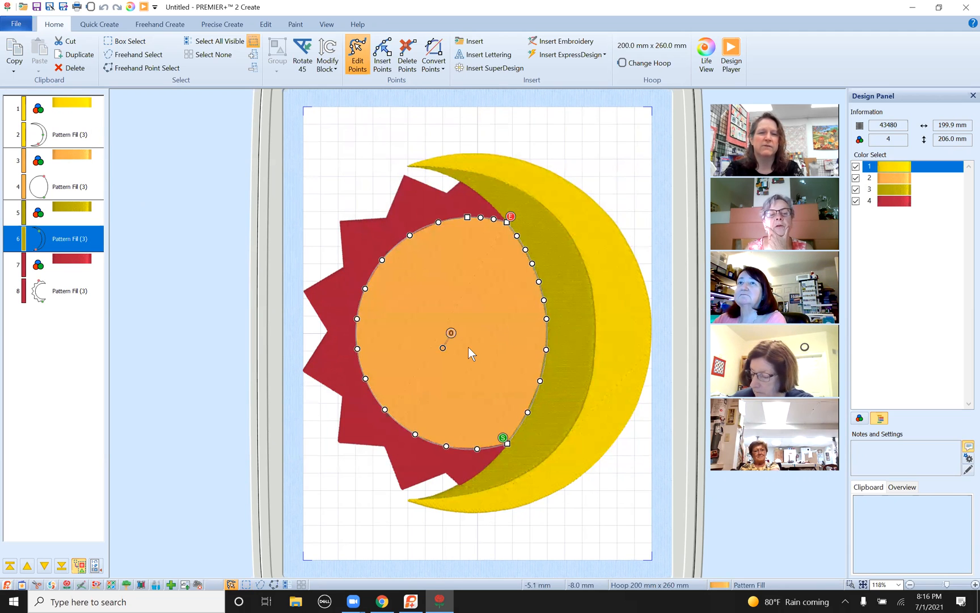
{"action": "double_click", "coordinate": [468, 347]}
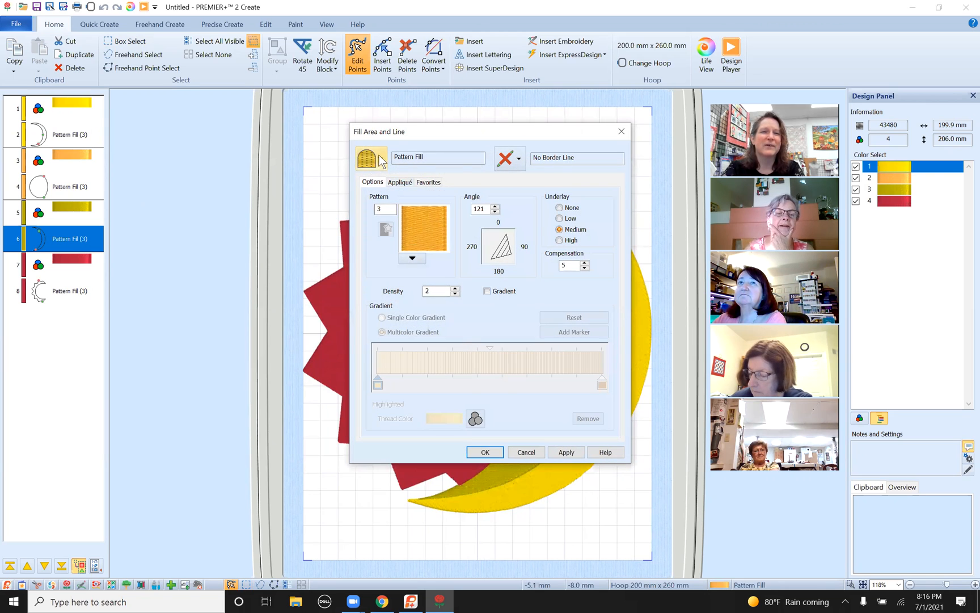
{"action": "left_click", "coordinate": [380, 155]}
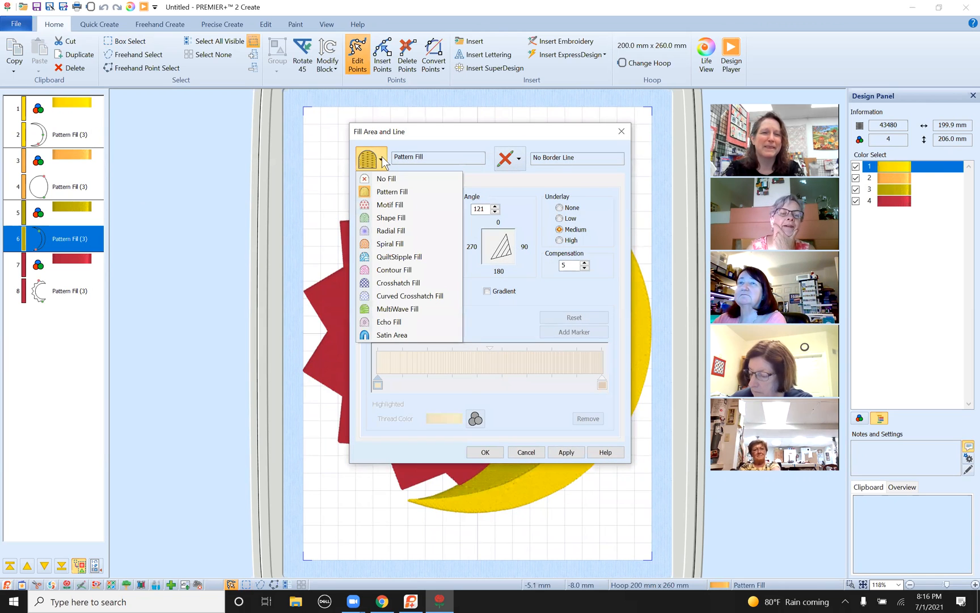
{"action": "left_click", "coordinate": [398, 232]}
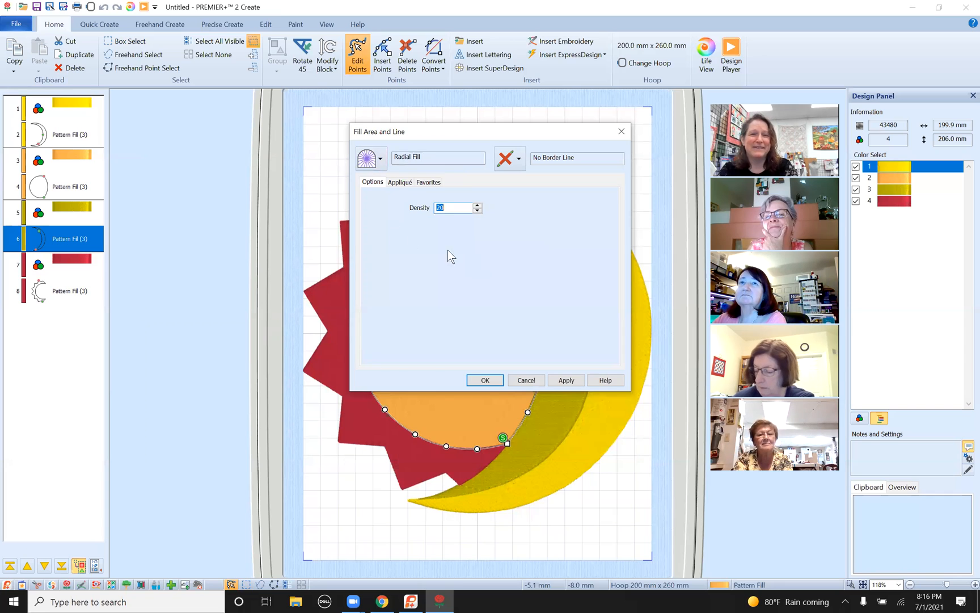
{"action": "left_click", "coordinate": [486, 380]}
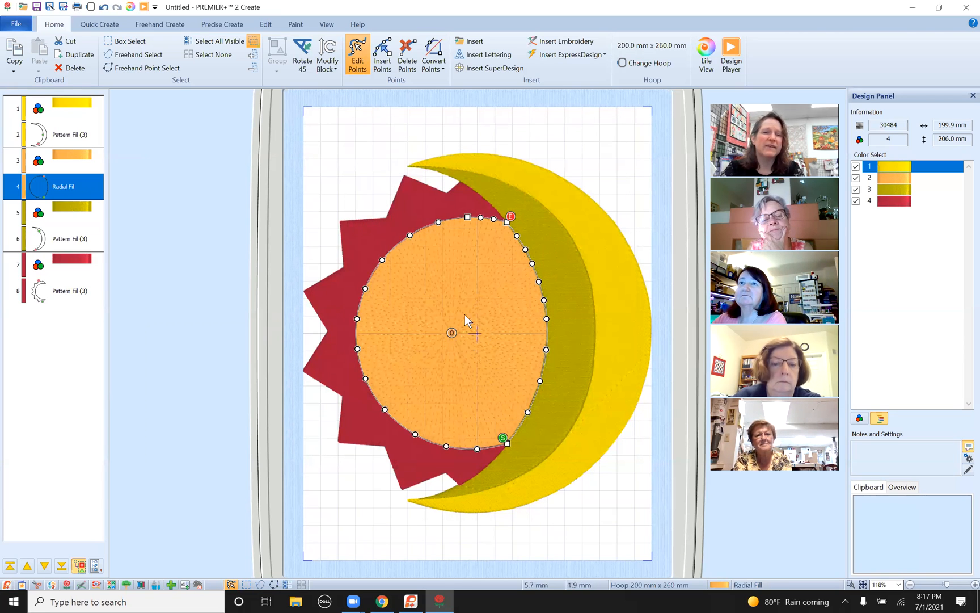
Step: Try a density of 50 for the sun circle's Radial Fill, set it to 40, and shift the fill origin slightly down and left
{"action": "double_click", "coordinate": [475, 335]}
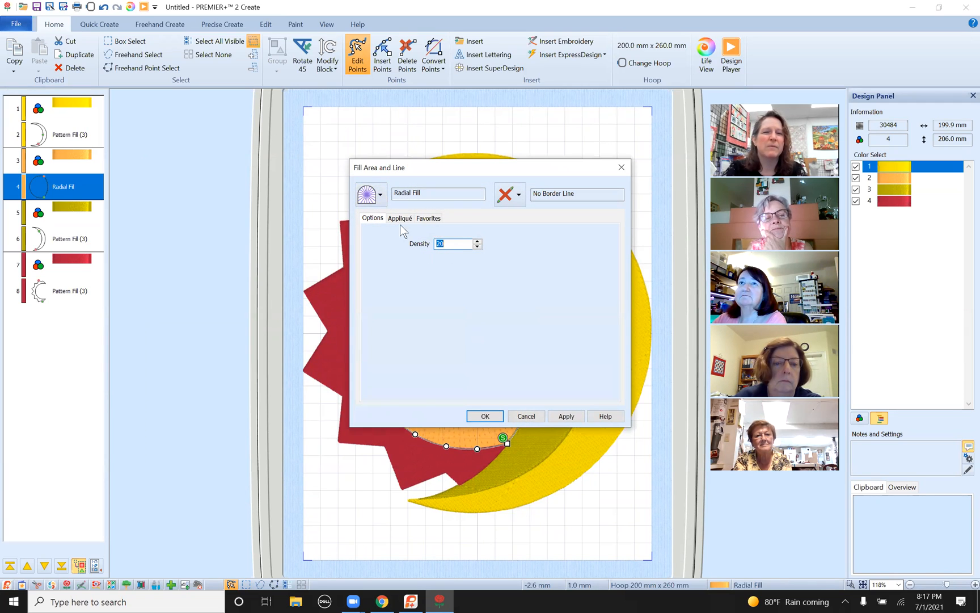
{"action": "left_click", "coordinate": [404, 220]}
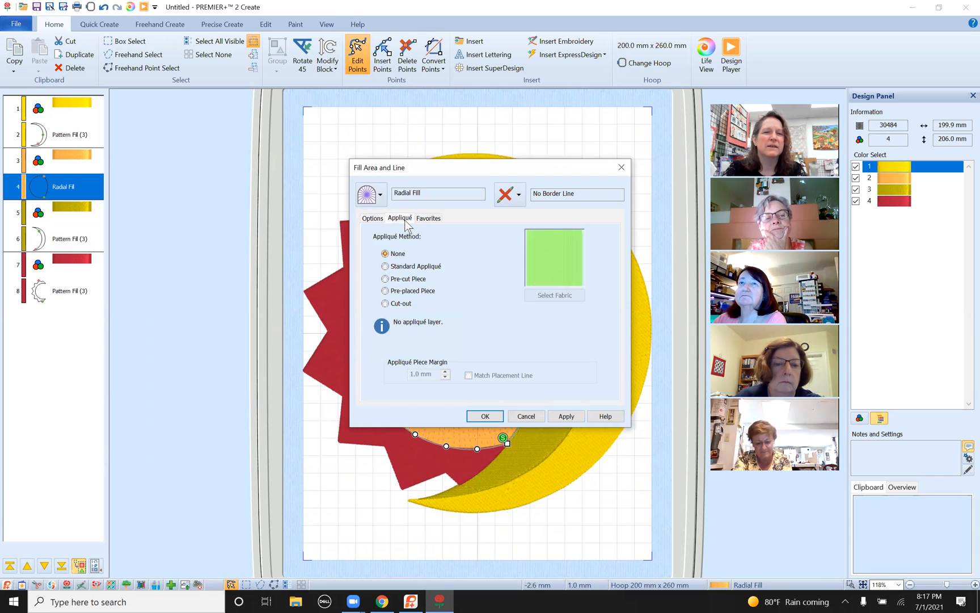
{"action": "left_click", "coordinate": [373, 219]}
{"action": "left_click_drag", "start_coordinate": [465, 244], "coordinate": [352, 250]}
{"action": "type", "text": "50"}
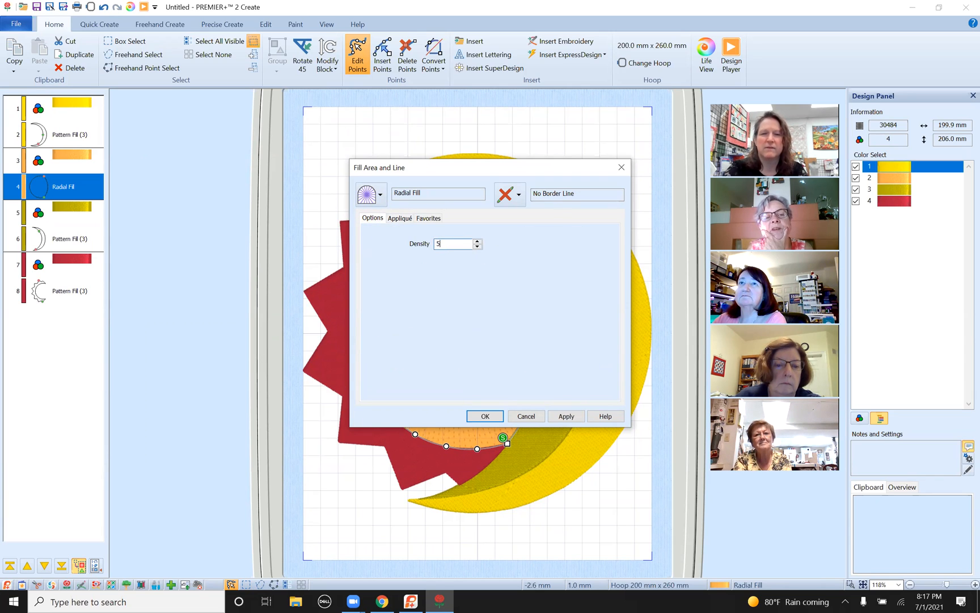
{"action": "left_click", "coordinate": [559, 417]}
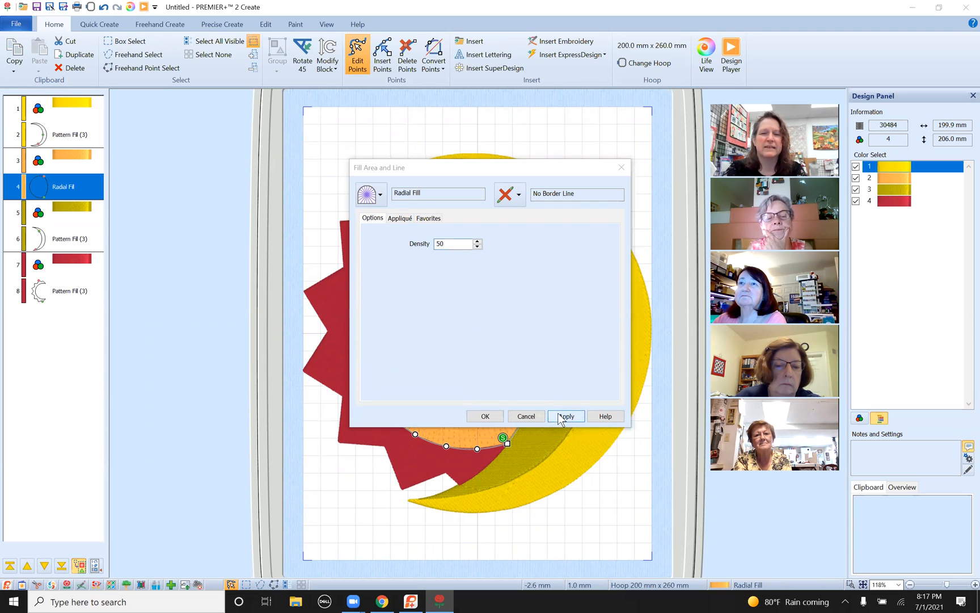
{"action": "left_click", "coordinate": [529, 329]}
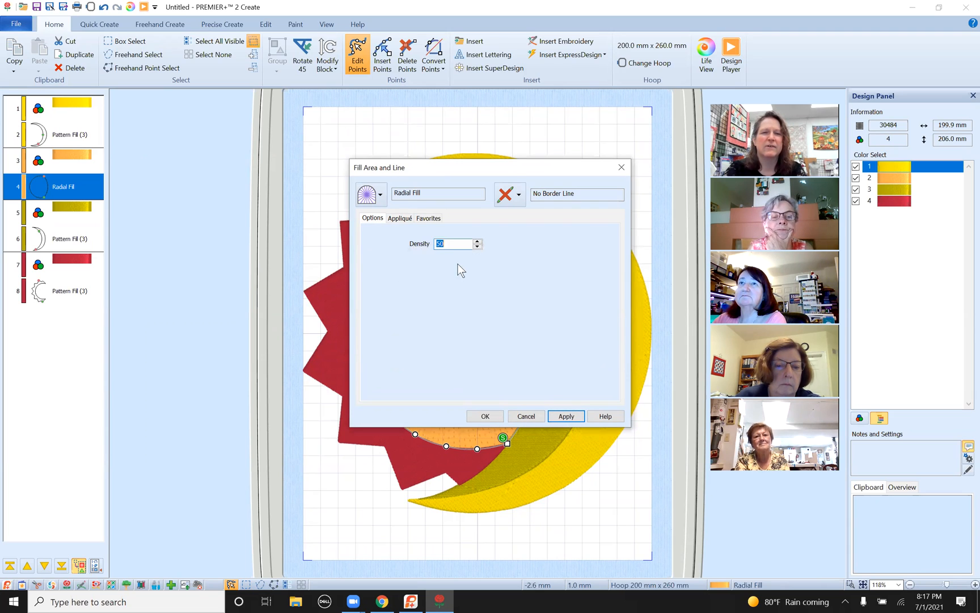
{"action": "type", "text": "40"}
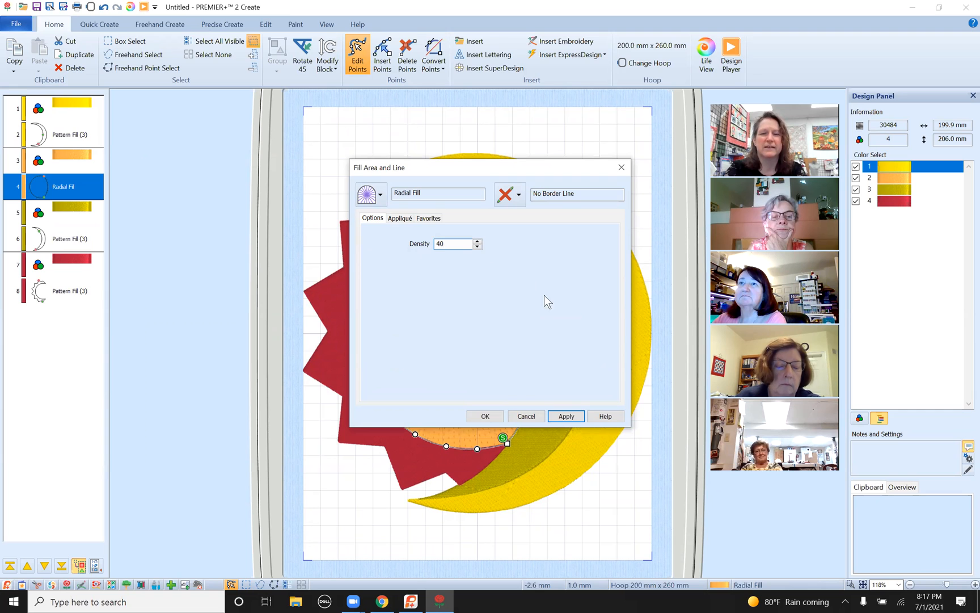
{"action": "left_click", "coordinate": [573, 414]}
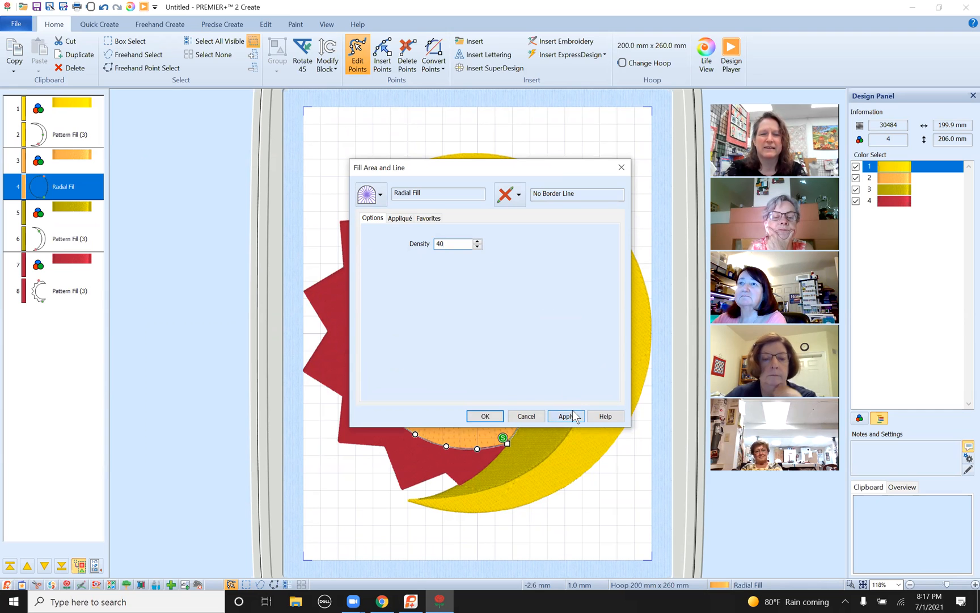
{"action": "left_click", "coordinate": [476, 415]}
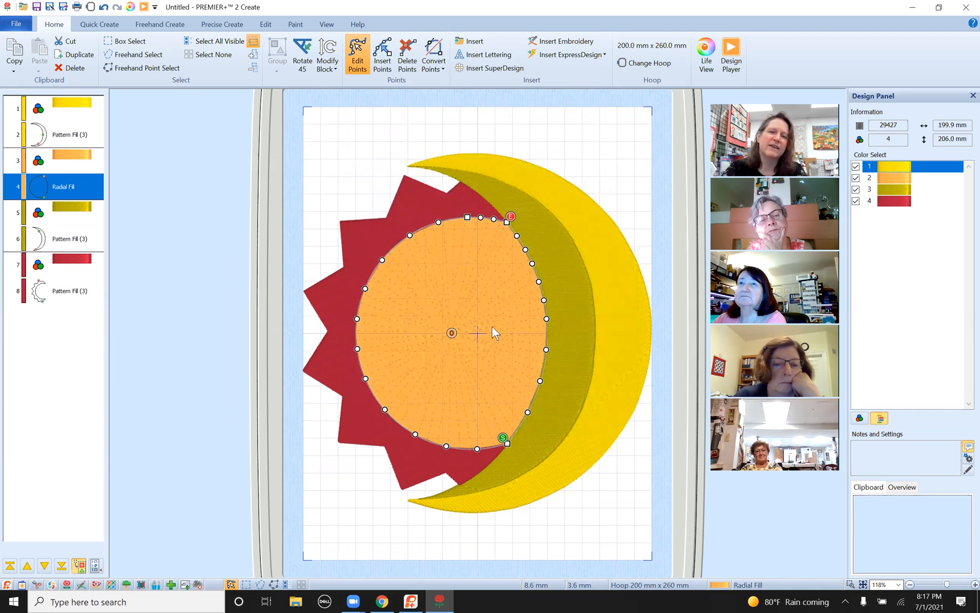
{"action": "mouse_move", "coordinate": [452, 333]}
{"action": "left_mouse_down"}
{"action": "mouse_move", "coordinate": [433, 339]}
{"action": "mouse_move", "coordinate": [428, 359]}
{"action": "mouse_move", "coordinate": [447, 338]}
{"action": "left_mouse_up"}
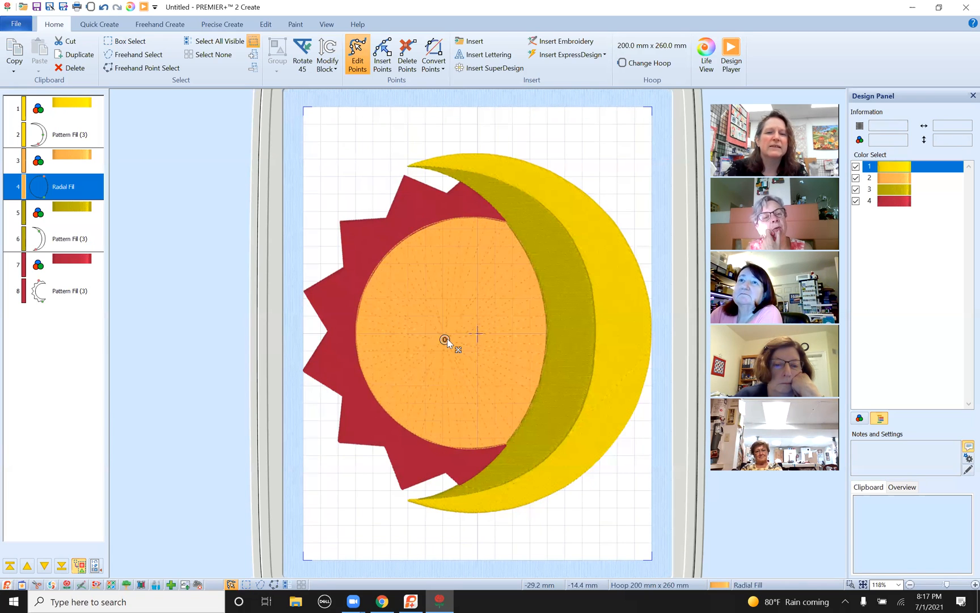
Step: Change the sun circle's thread color from orange to the dark purple quick color
{"action": "left_click", "coordinate": [72, 163]}
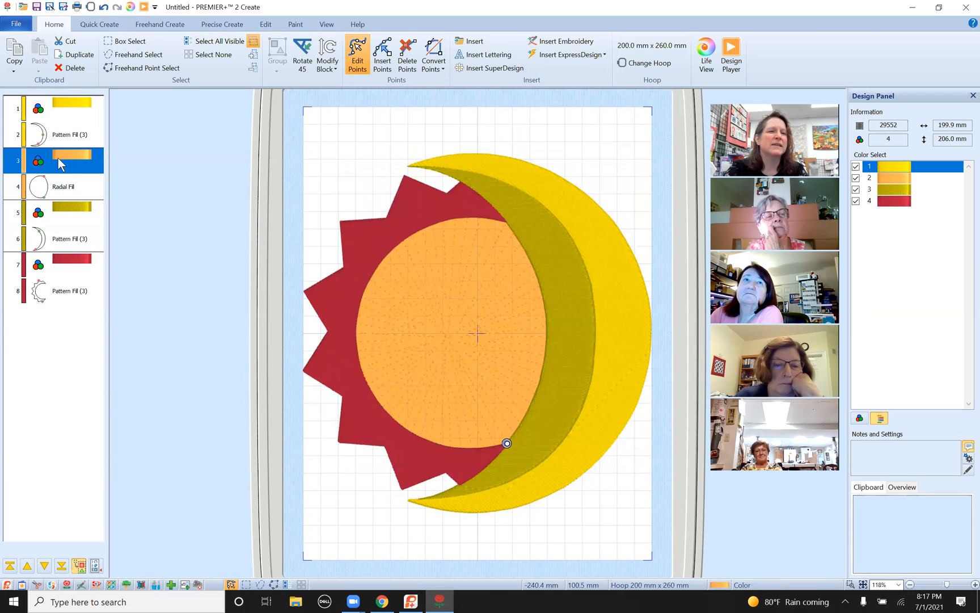
{"action": "right_click", "coordinate": [59, 159]}
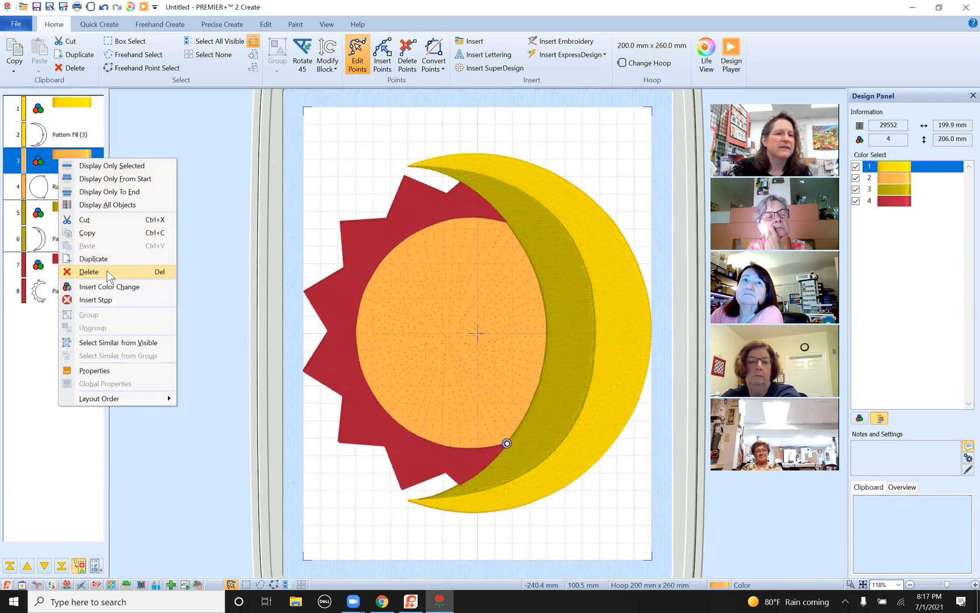
{"action": "left_click", "coordinate": [120, 287]}
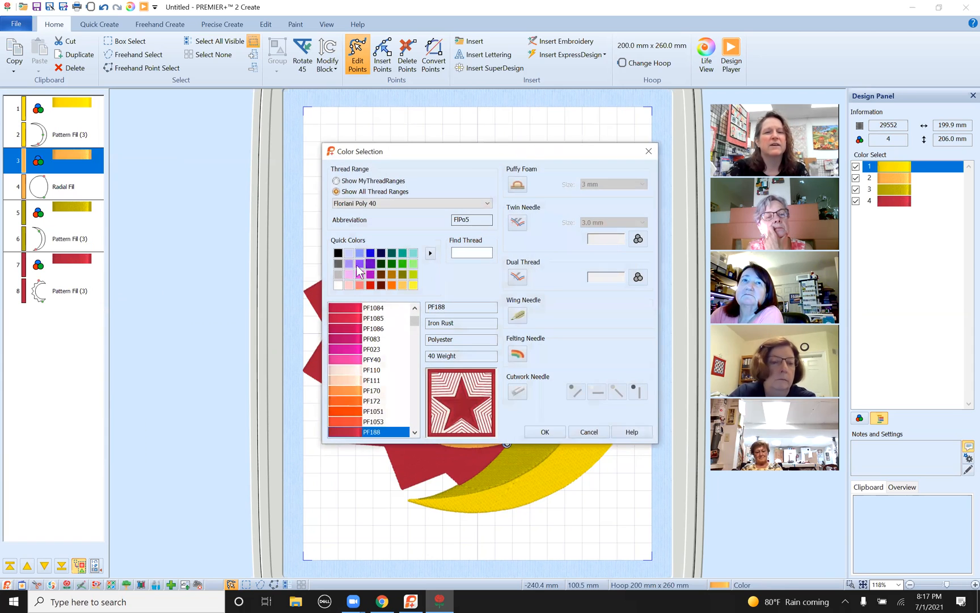
{"action": "left_click", "coordinate": [371, 264]}
{"action": "left_click", "coordinate": [542, 432]}
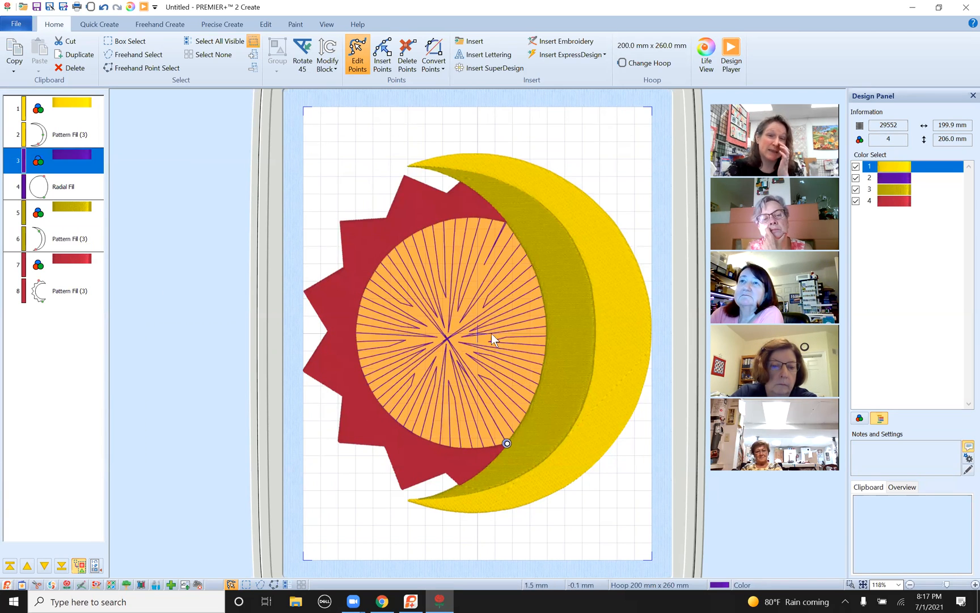
Step: Move the sun circle's radial fill origin slightly right and up, close to the circle's center, and set the fill density to 10
{"action": "left_click", "coordinate": [446, 341]}
{"action": "mouse_move", "coordinate": [446, 340]}
{"action": "left_mouse_down"}
{"action": "mouse_move", "coordinate": [421, 322]}
{"action": "mouse_move", "coordinate": [371, 329]}
{"action": "mouse_move", "coordinate": [554, 342]}
{"action": "mouse_move", "coordinate": [463, 335]}
{"action": "left_mouse_up"}
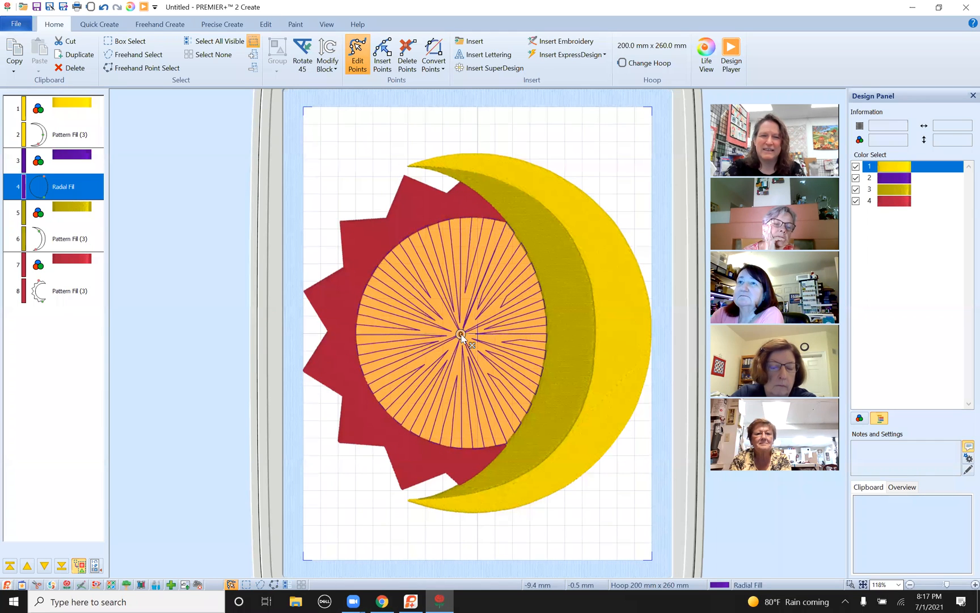
{"action": "double_click", "coordinate": [464, 335]}
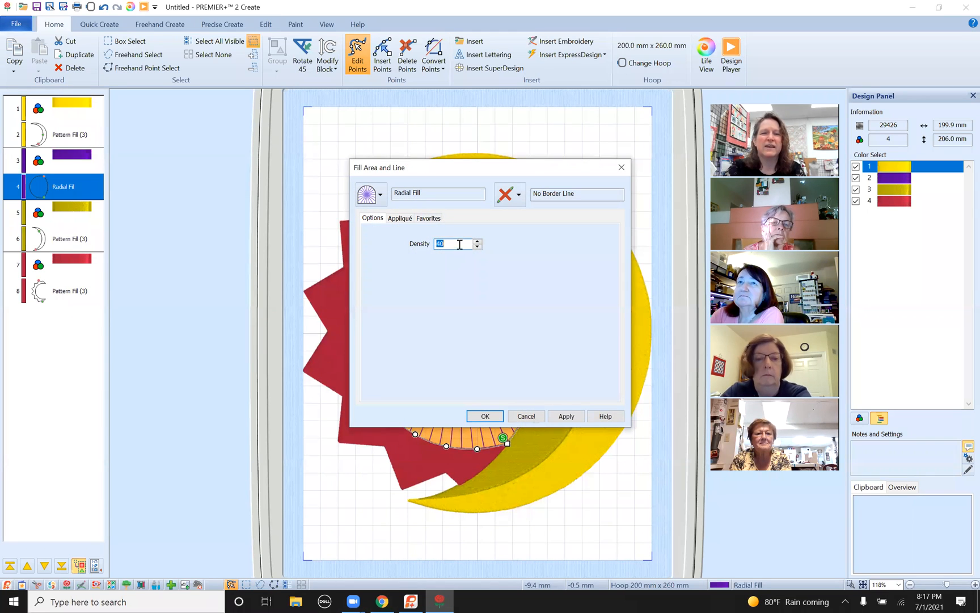
{"action": "type", "text": "10"}
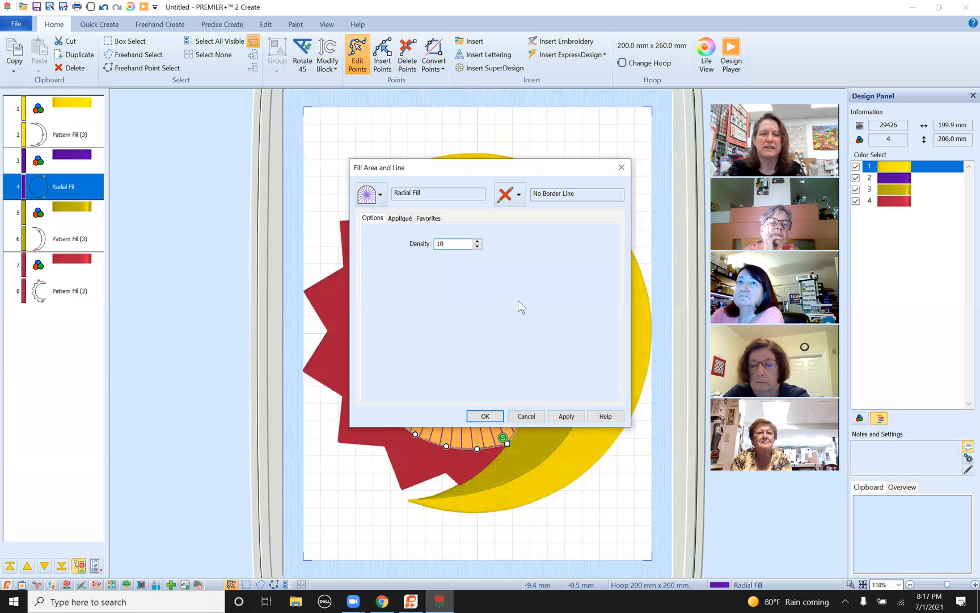
{"action": "left_click", "coordinate": [557, 412]}
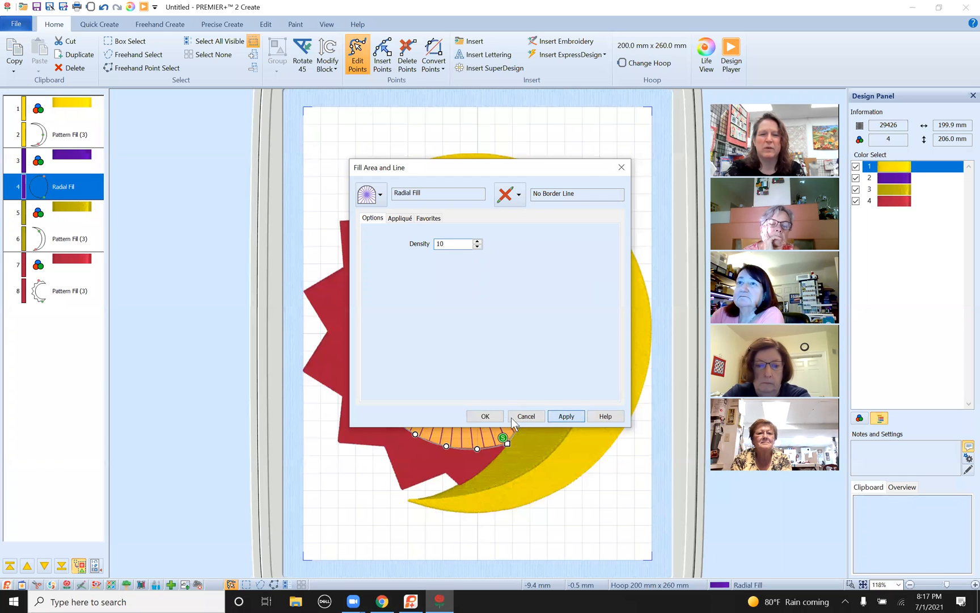
{"action": "left_click", "coordinate": [484, 415]}
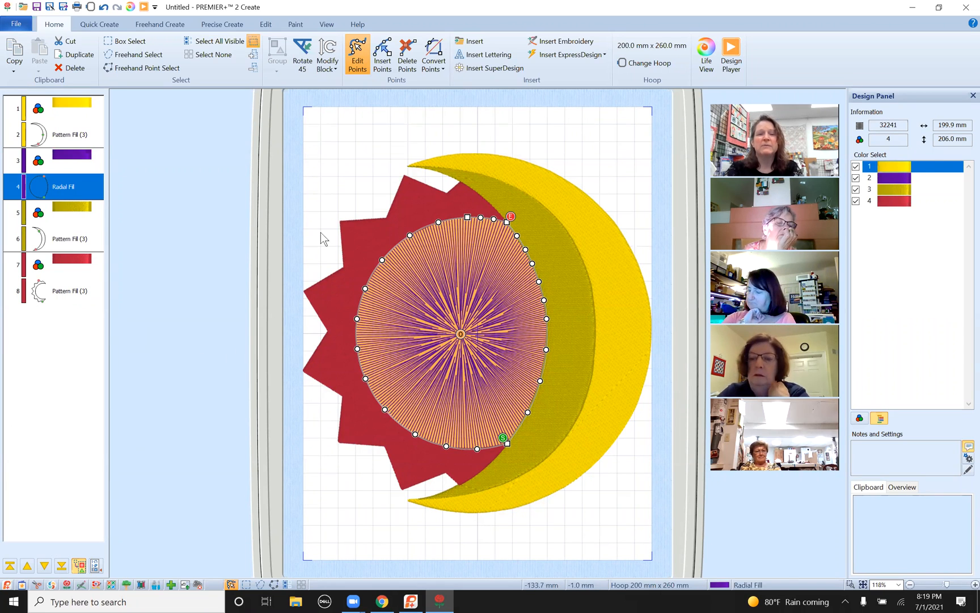
Step: Try to export the sun and moon design as an embroidery
{"action": "left_click", "coordinate": [17, 24]}
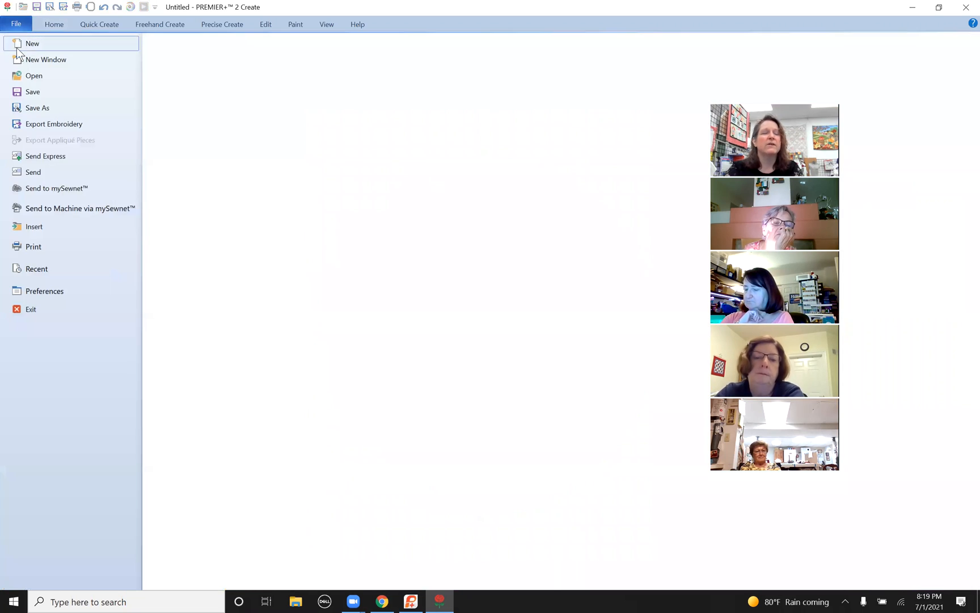
{"action": "left_click", "coordinate": [47, 120]}
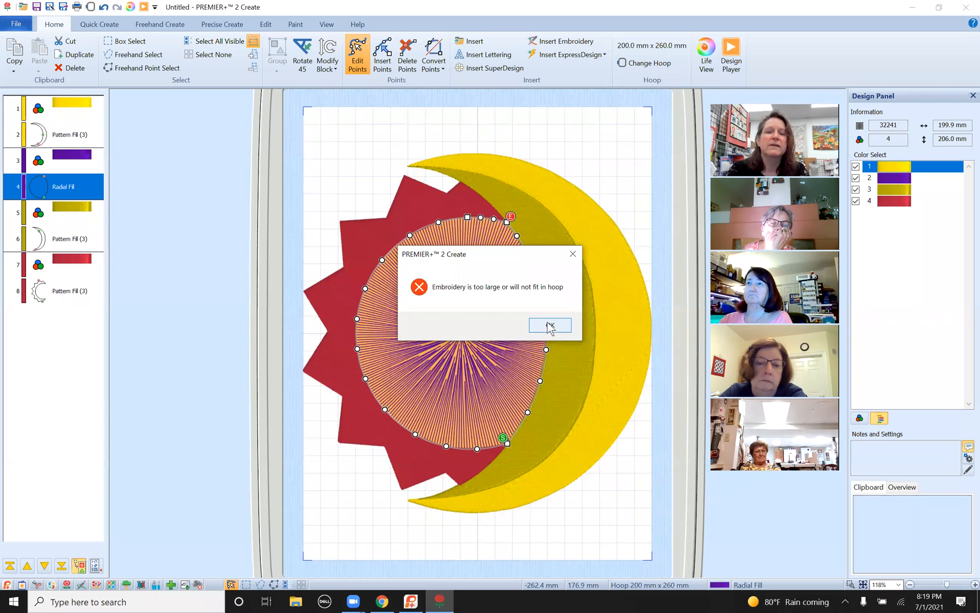
{"action": "left_click", "coordinate": [550, 326]}
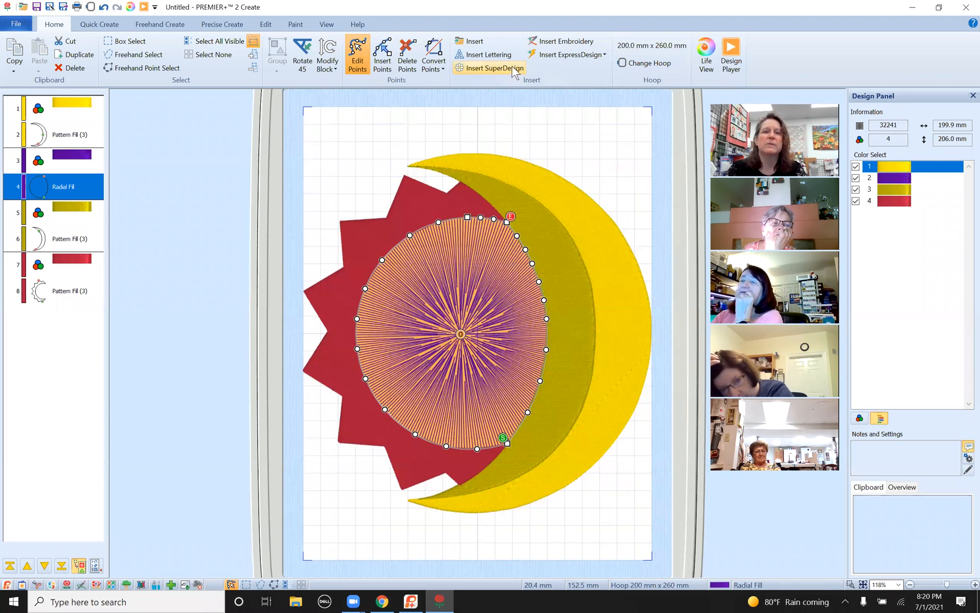
Step: Change the hoop size to 360mm x 260mm - Universal Large Hoop 5
{"action": "left_click", "coordinate": [647, 63]}
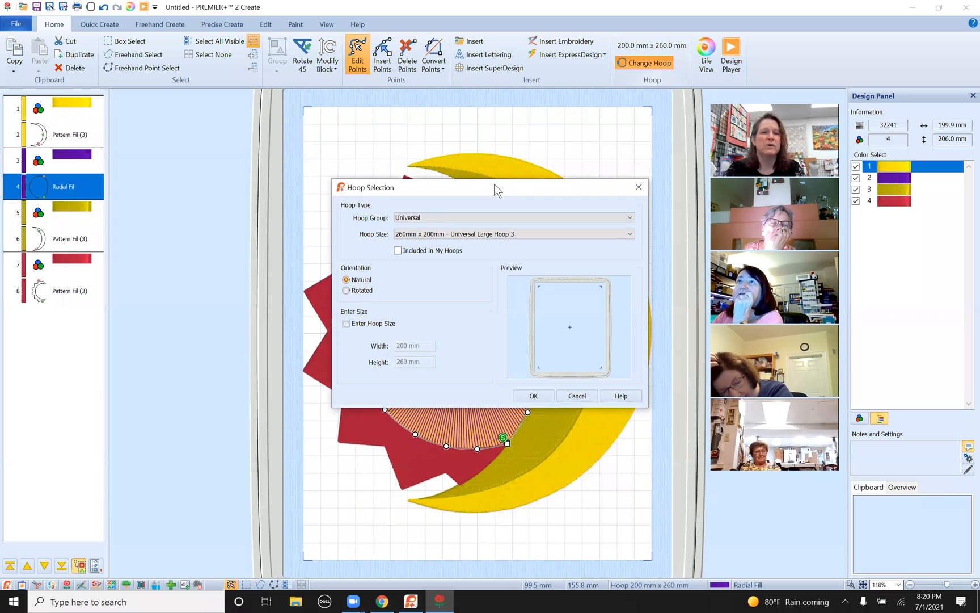
{"action": "left_click", "coordinate": [421, 236]}
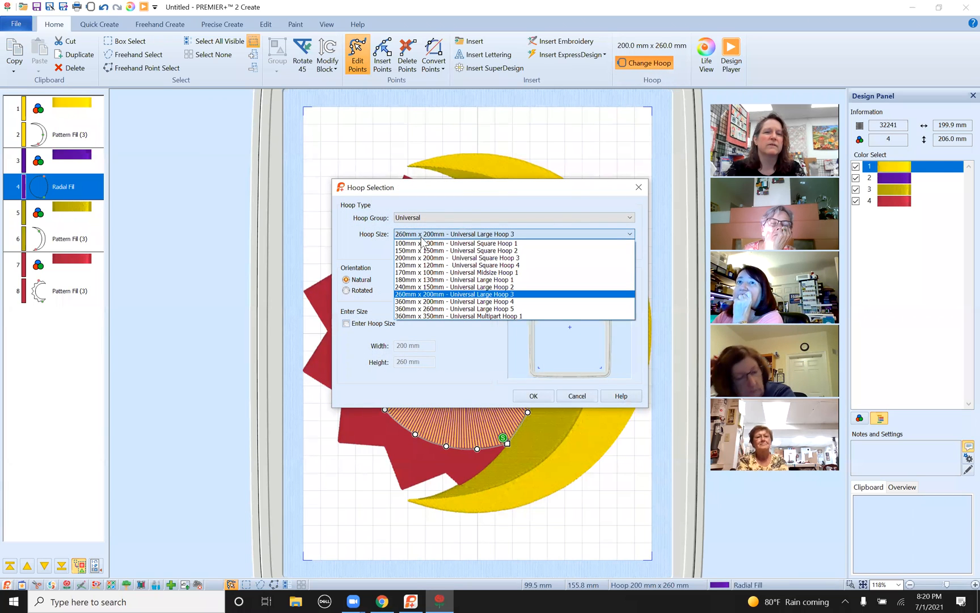
{"action": "left_click", "coordinate": [448, 310]}
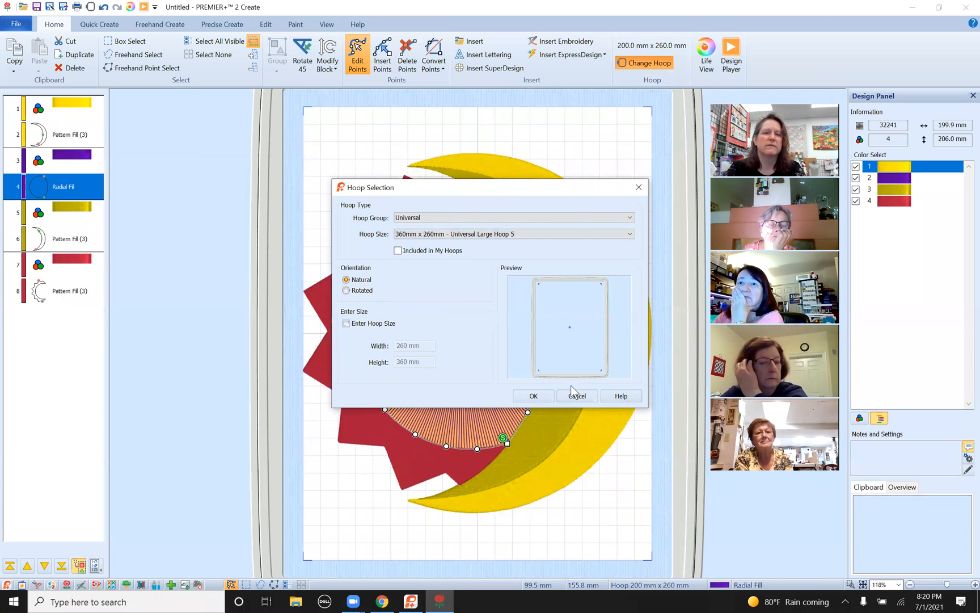
{"action": "left_click", "coordinate": [534, 396]}
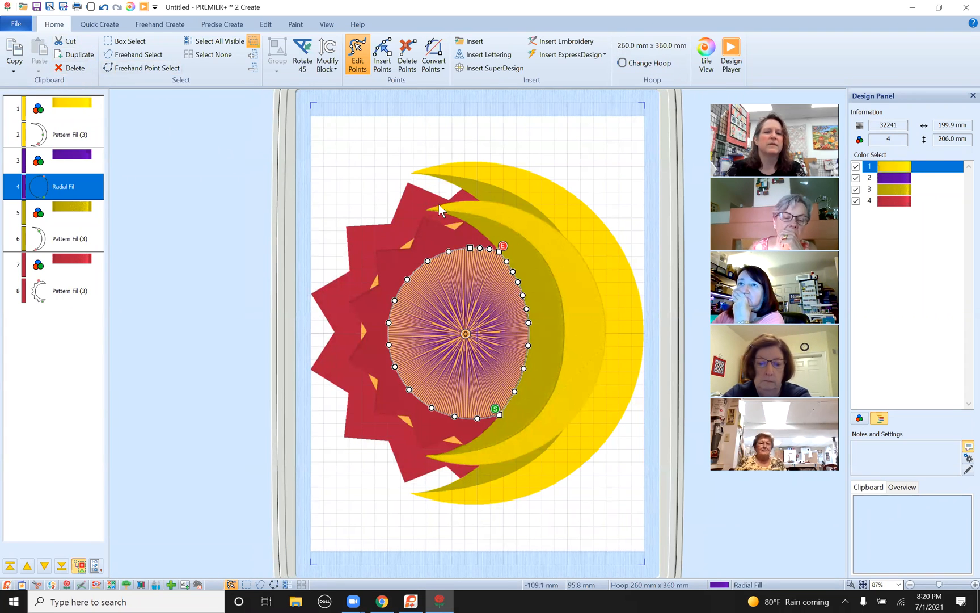
Step: Start exporting the sun and moon design as an embroidery in Husqvarna Viking / Pfaff (.vp3) format with the default sewing options
{"action": "left_click", "coordinate": [551, 298]}
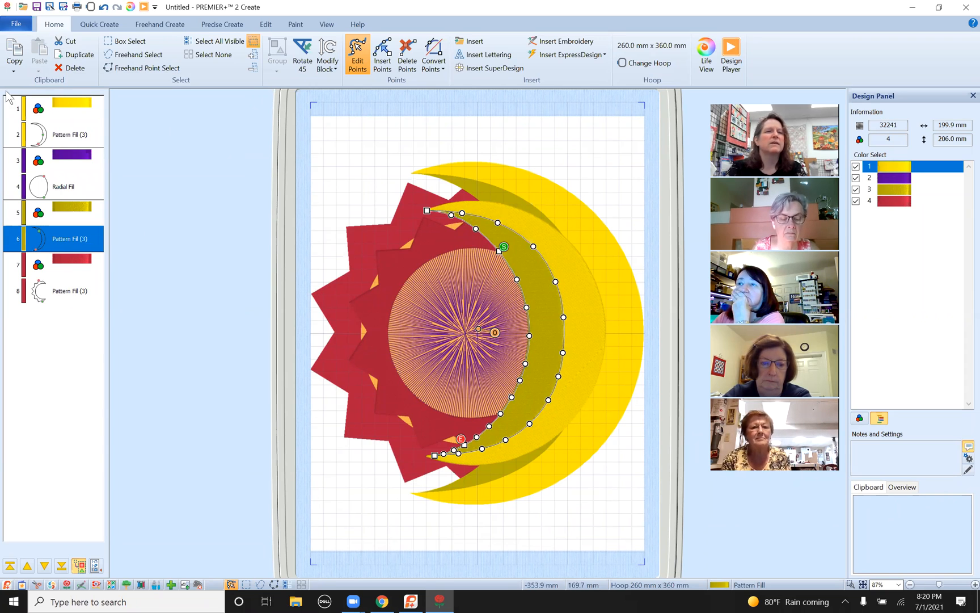
{"action": "left_click", "coordinate": [11, 24]}
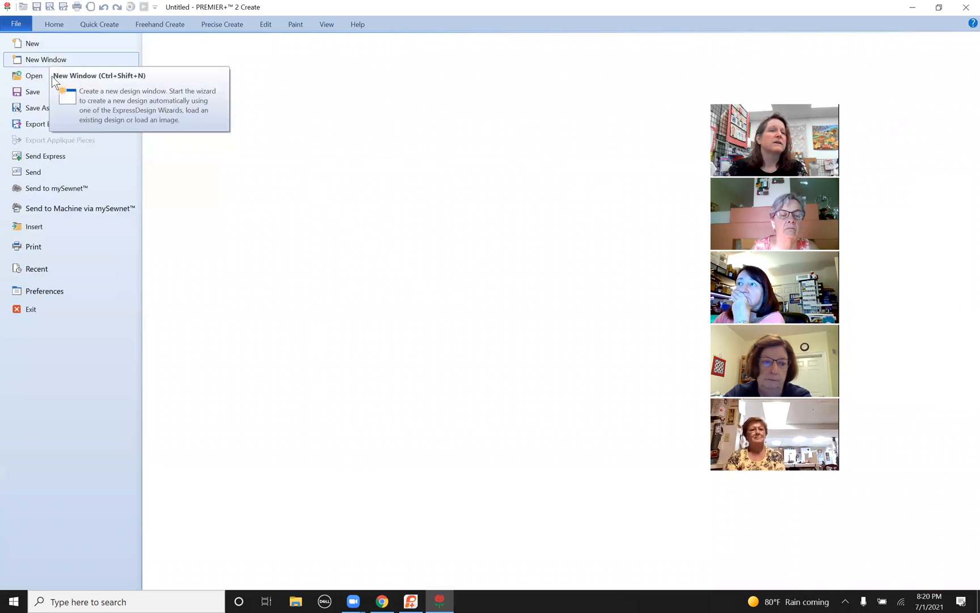
{"action": "left_click", "coordinate": [34, 125]}
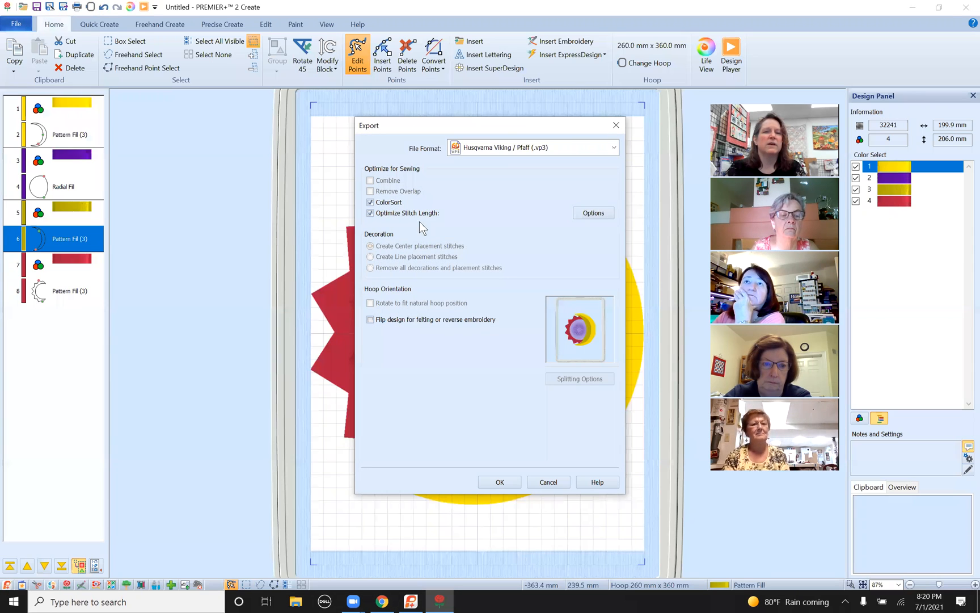
{"action": "left_click", "coordinate": [527, 147]}
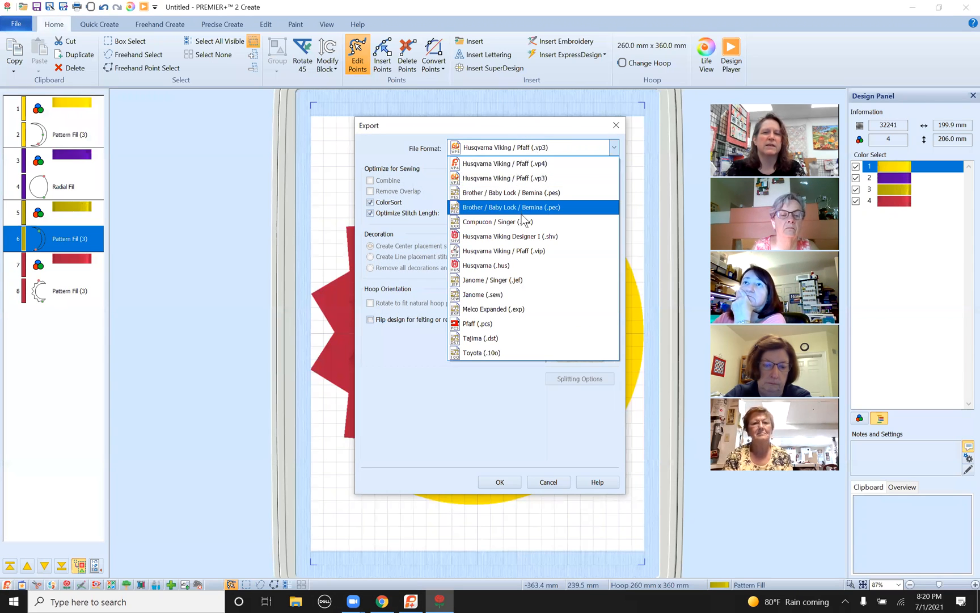
{"action": "left_click", "coordinate": [540, 178]}
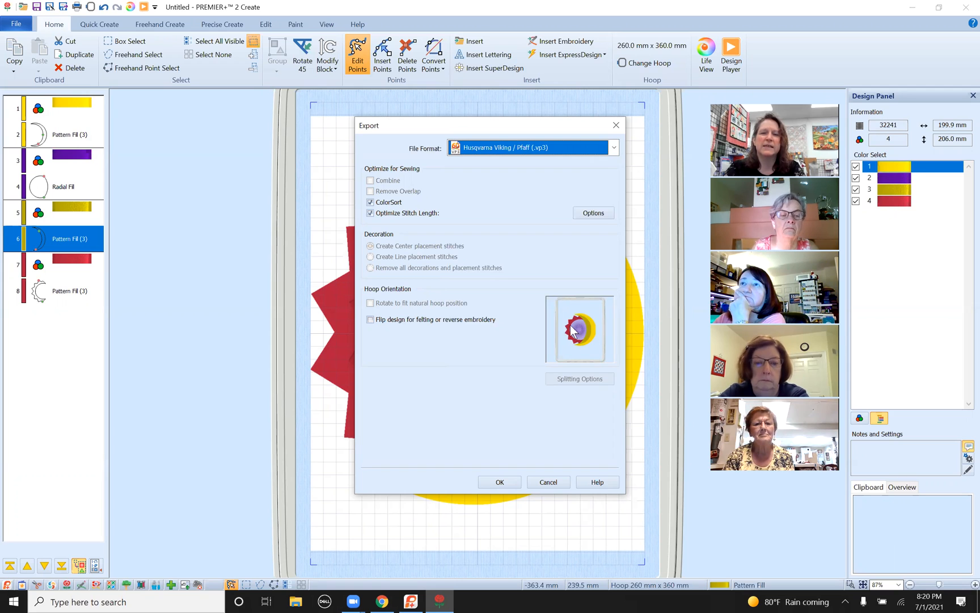
{"action": "left_click", "coordinate": [498, 482]}
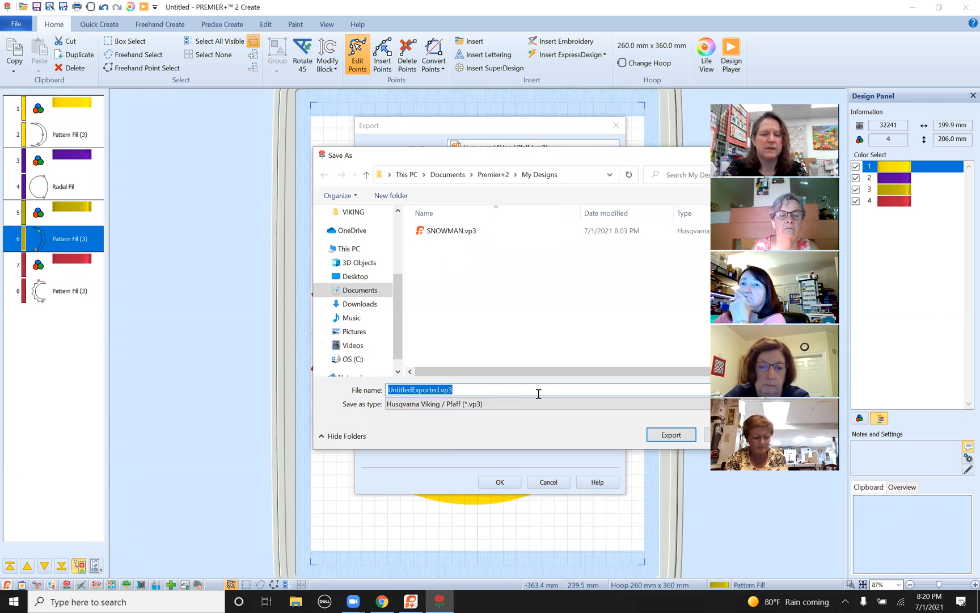
Step: Name the exported embroidery SUN and save it to the Desktop
{"action": "type", "text": "SUN"}
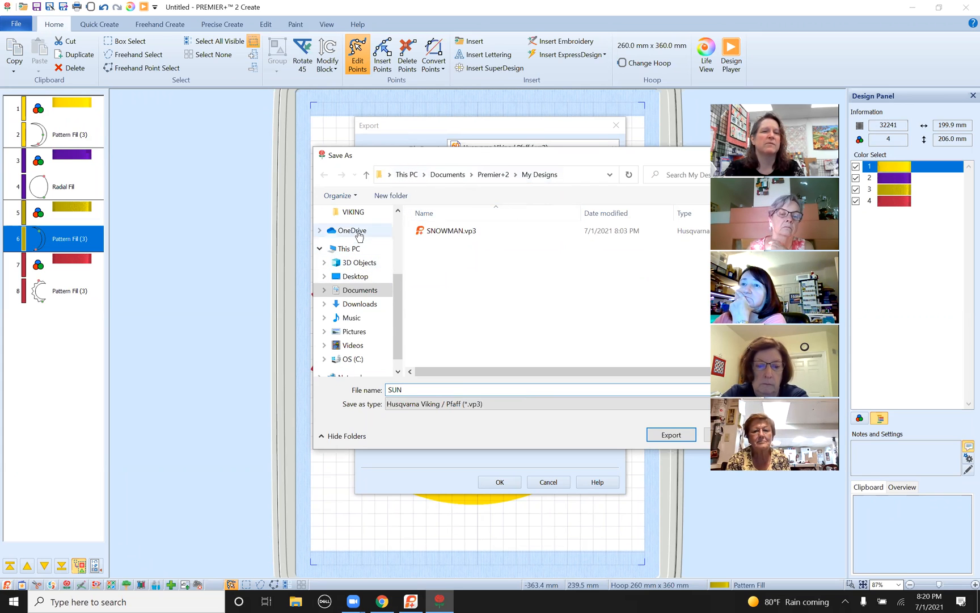
{"action": "scroll", "coordinate": [396, 326], "scroll_direction": "up", "scroll_amount": 3}
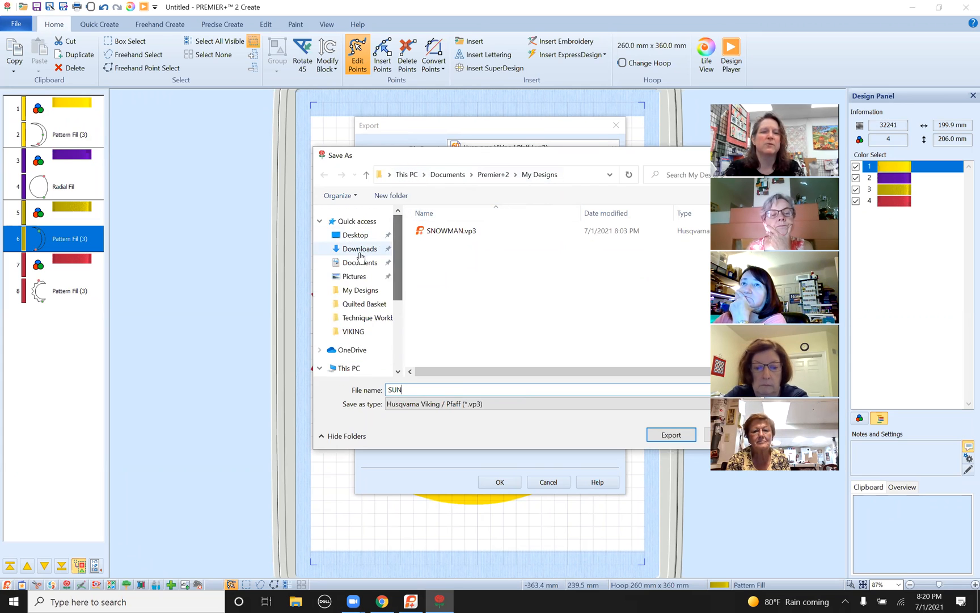
{"action": "left_click", "coordinate": [355, 234]}
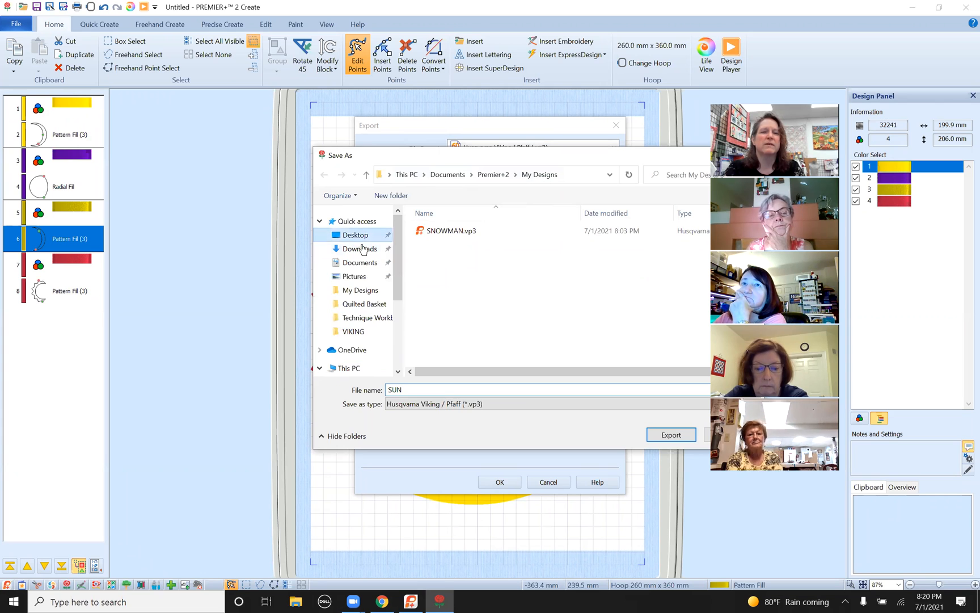
{"action": "left_click", "coordinate": [671, 434]}
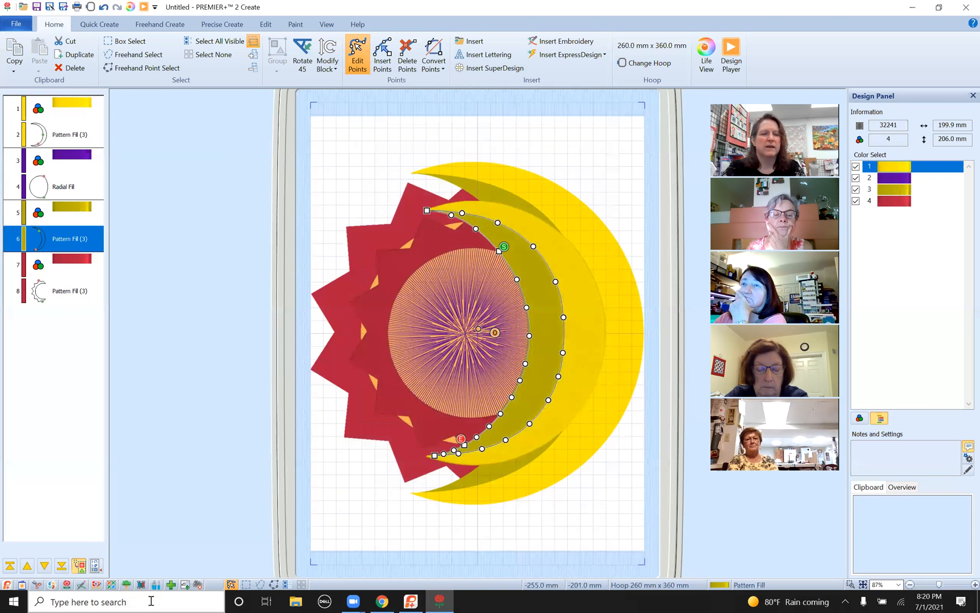
Step: Switch to PREMIER+ 2 Embroidery Ultra and open SUN.vp3 from the Desktop
{"action": "left_click", "coordinate": [412, 604]}
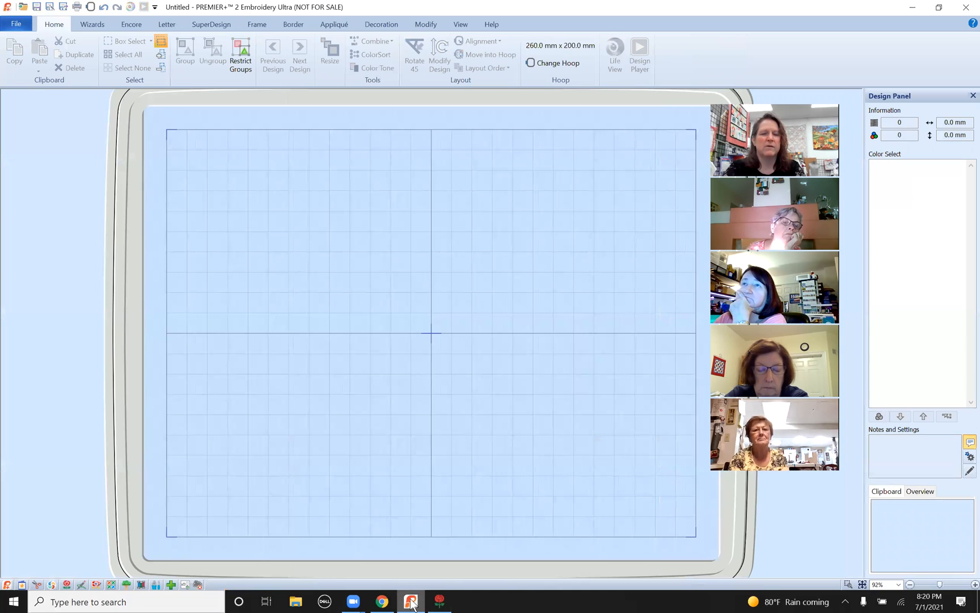
{"action": "left_click", "coordinate": [15, 25]}
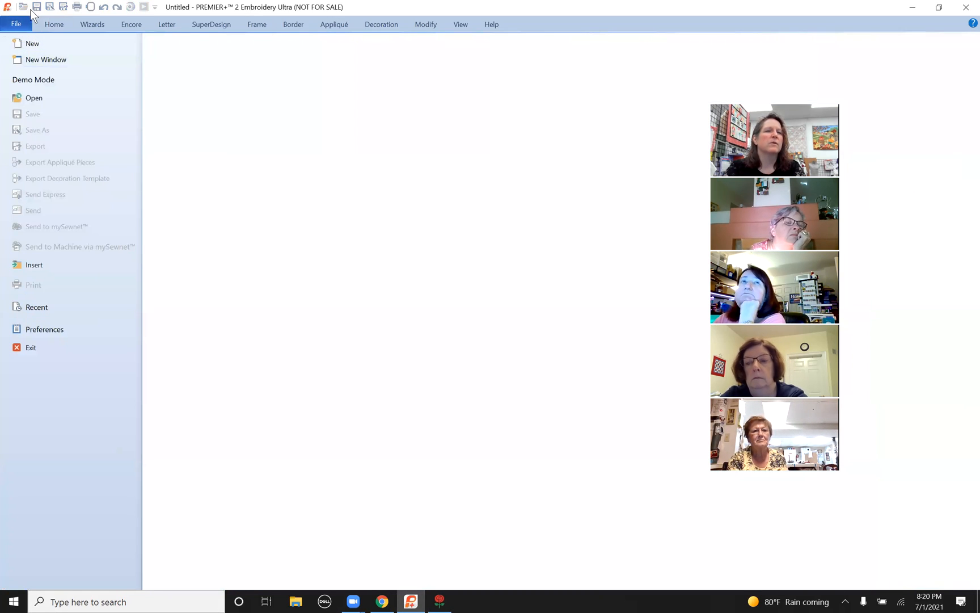
{"action": "left_click", "coordinate": [36, 101]}
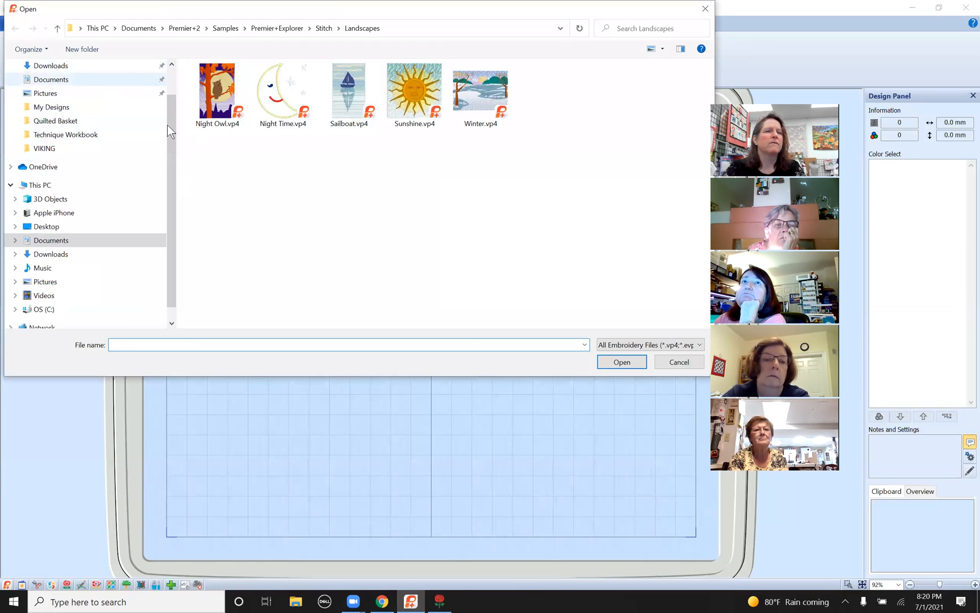
{"action": "scroll", "coordinate": [142, 131], "scroll_direction": "up", "scroll_amount": 1}
{"action": "left_click", "coordinate": [86, 88]}
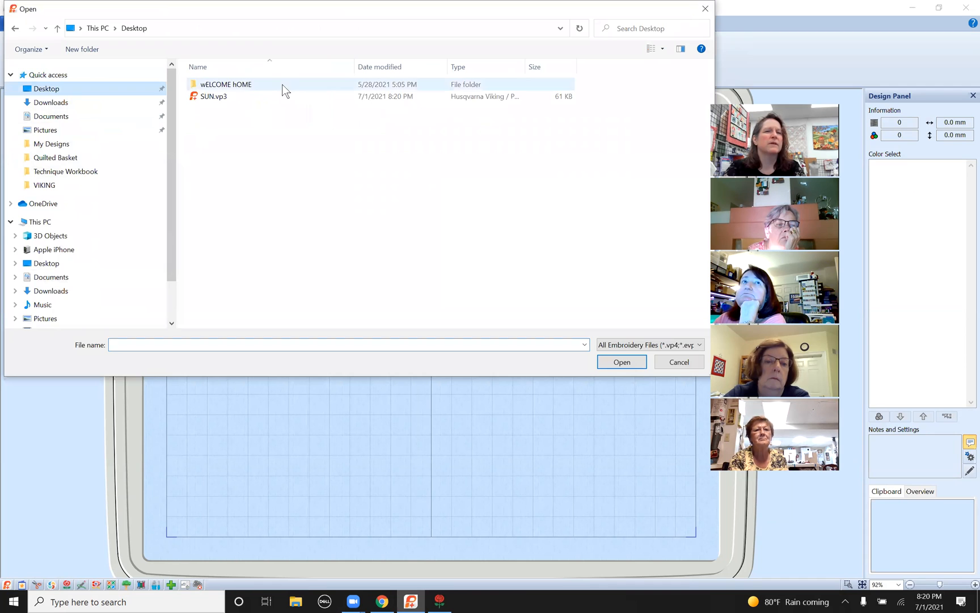
{"action": "left_click", "coordinate": [215, 96]}
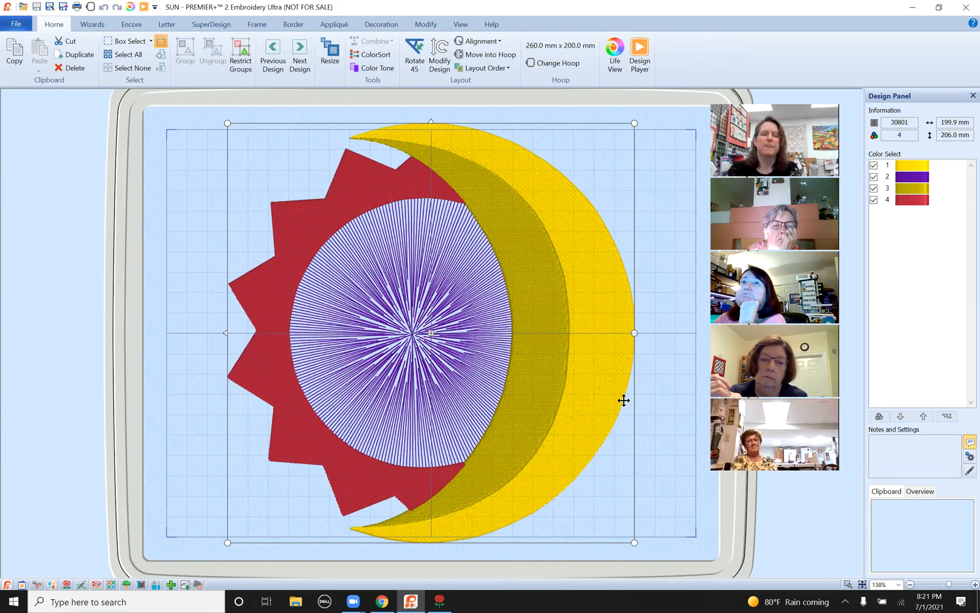
Step: Switch back to PREMIER+ 2 Create and undo the sun circle's last density, fill origin and thread color changes
{"action": "left_click", "coordinate": [439, 600]}
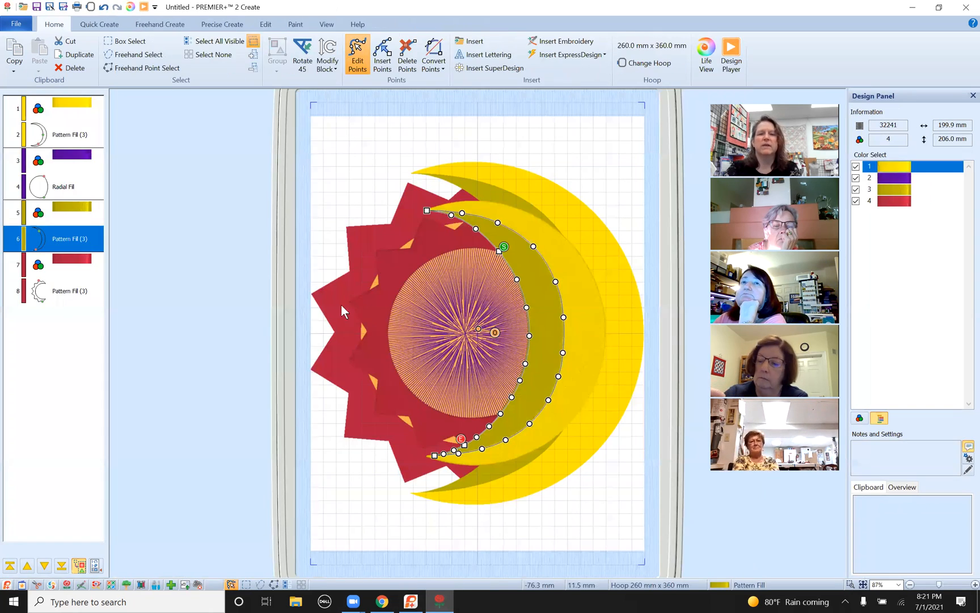
{"action": "left_click", "coordinate": [487, 309]}
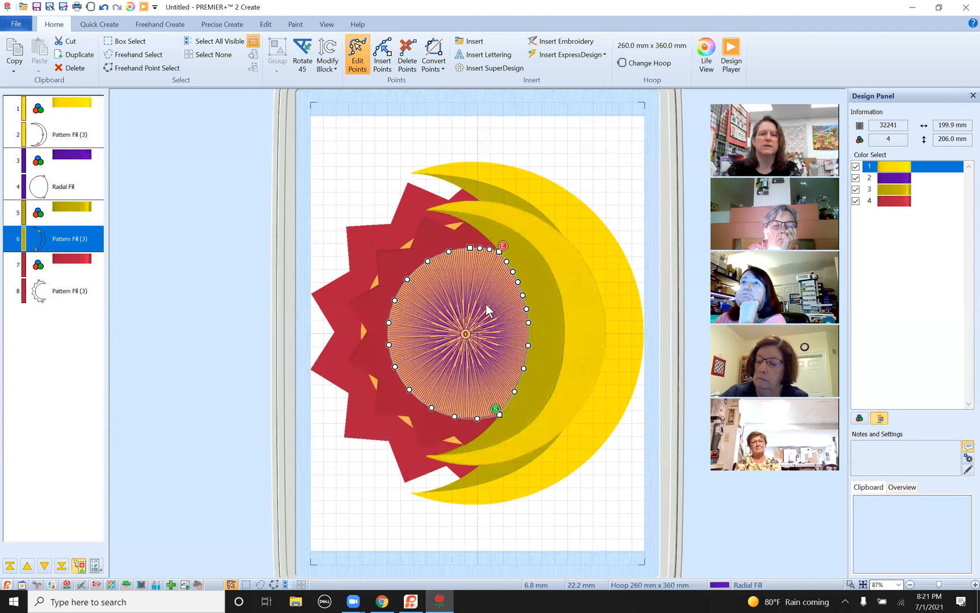
{"action": "left_click", "coordinate": [529, 261]}
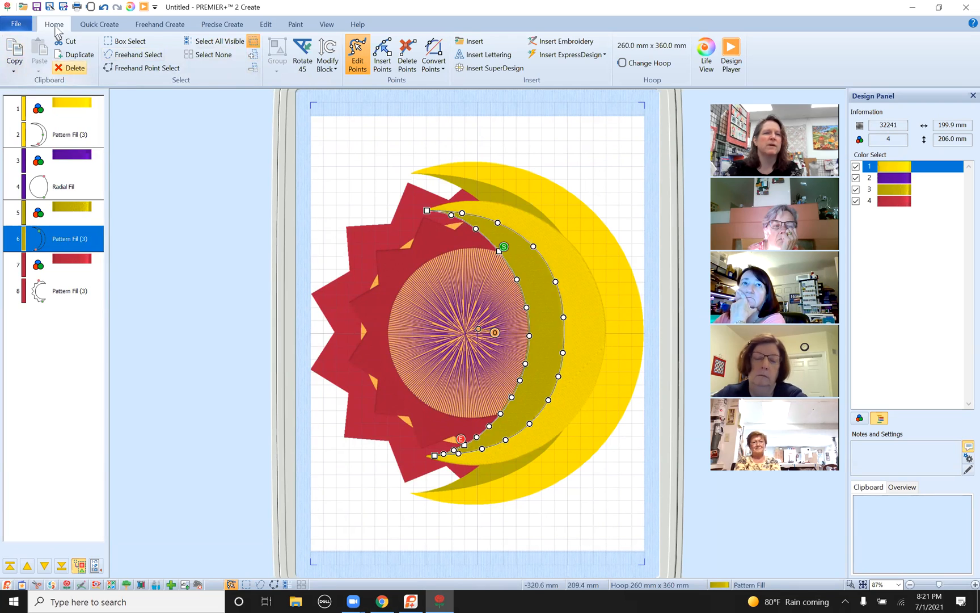
{"action": "left_click", "coordinate": [104, 7]}
{"action": "left_click", "coordinate": [104, 7]}
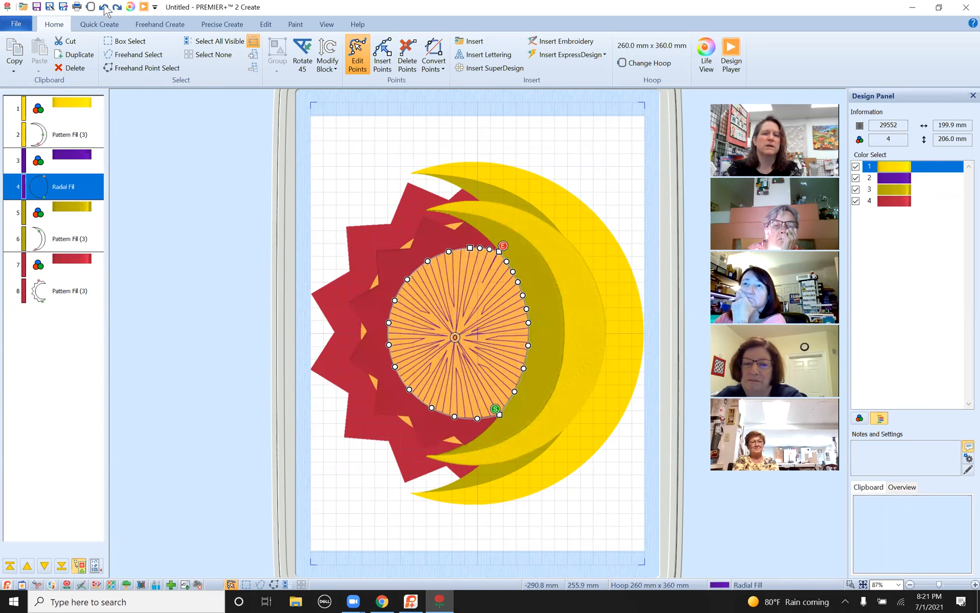
{"action": "left_click", "coordinate": [104, 7]}
Step: Delete the olive crescent, the yellow crescent and the red sun-ray fill areas, keeping only the sun circle
{"action": "left_click", "coordinate": [548, 307]}
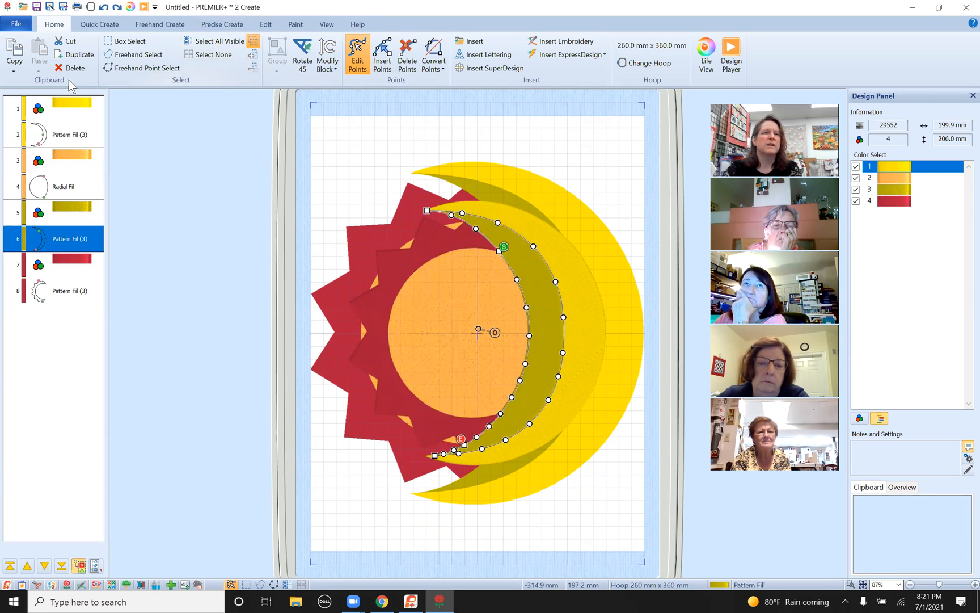
{"action": "left_click", "coordinate": [69, 68]}
{"action": "left_click", "coordinate": [568, 300]}
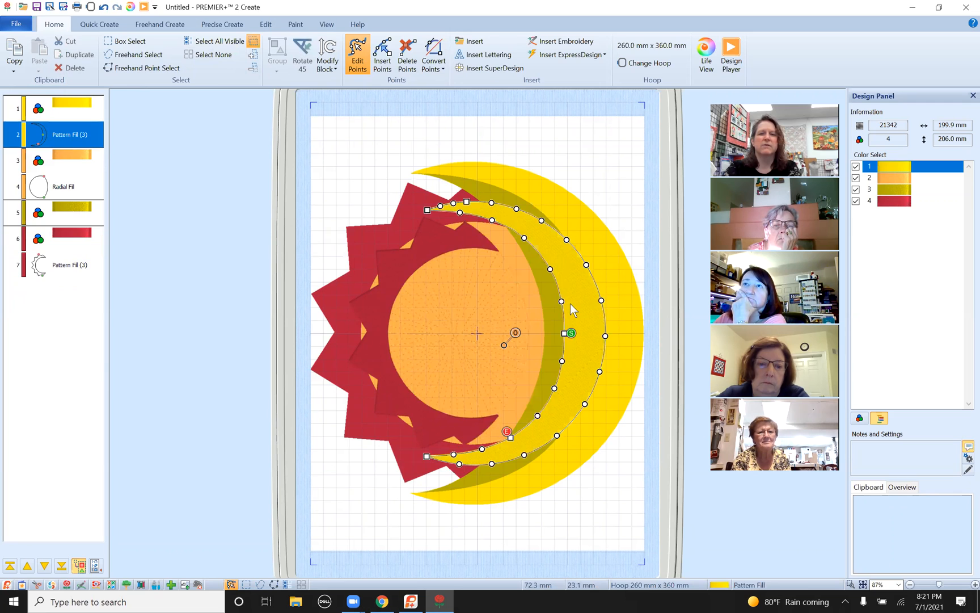
{"action": "left_click", "coordinate": [62, 68]}
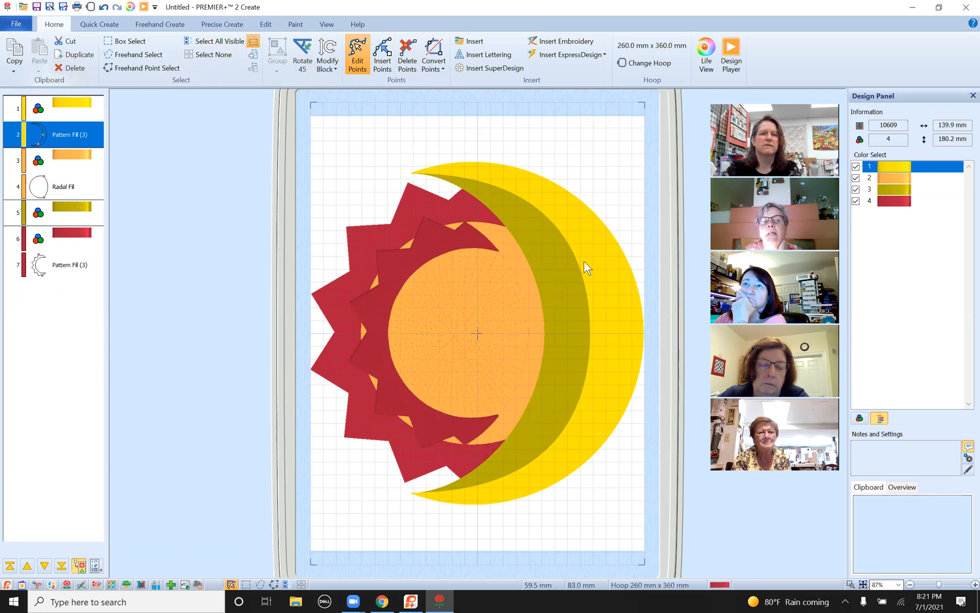
{"action": "left_click", "coordinate": [404, 269]}
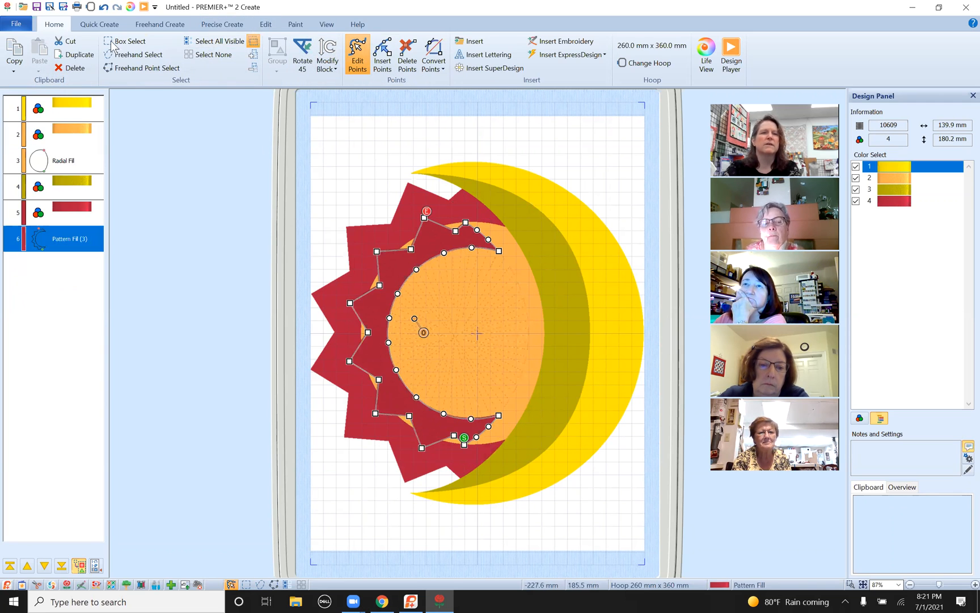
{"action": "left_click", "coordinate": [59, 67]}
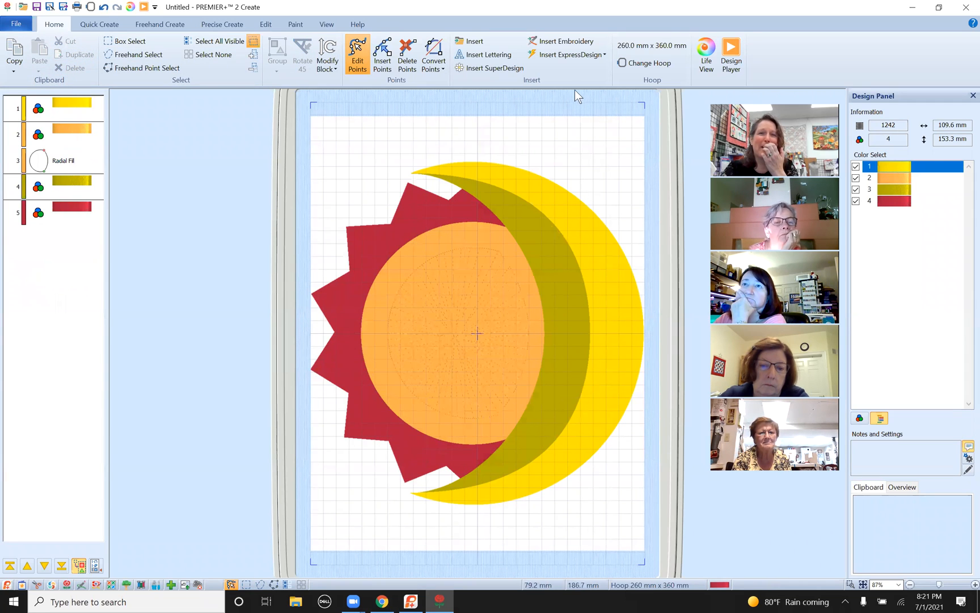
Step: Fade the background picture out and change the sun circle's fill to Pattern Fill with pattern 3 and density 2
{"action": "left_click", "coordinate": [322, 20]}
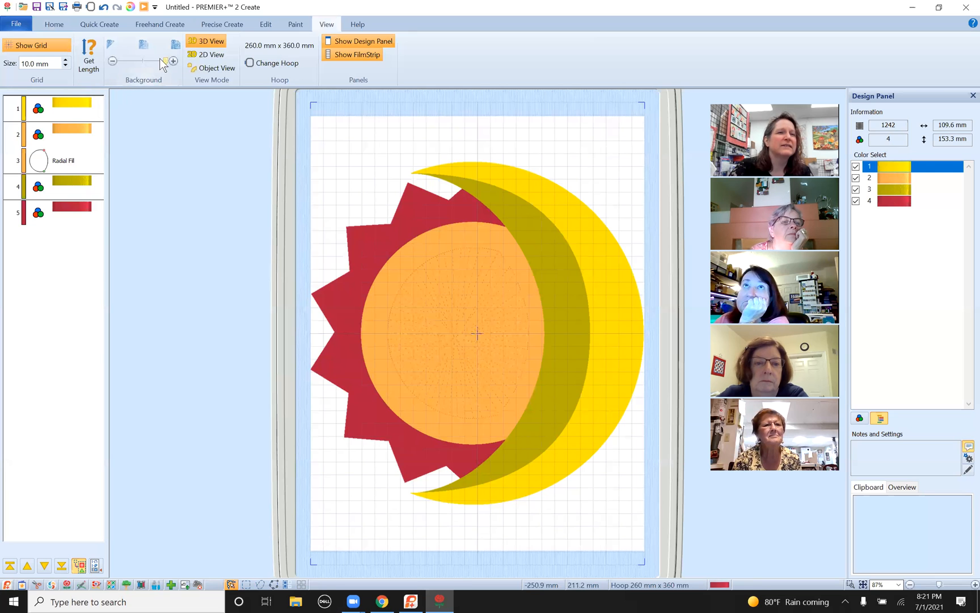
{"action": "left_click_drag", "start_coordinate": [164, 61], "coordinate": [117, 65]}
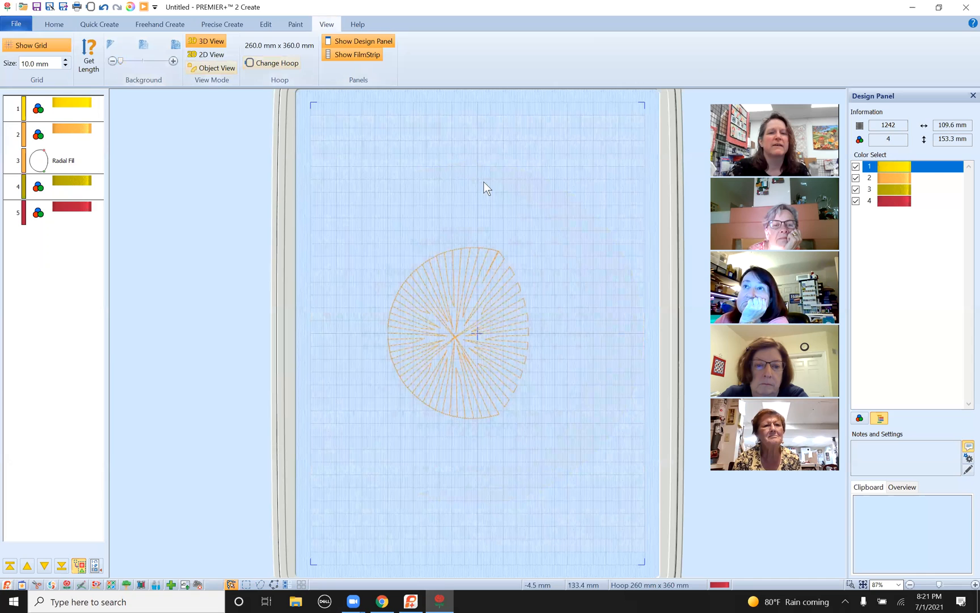
{"action": "double_click", "coordinate": [436, 341]}
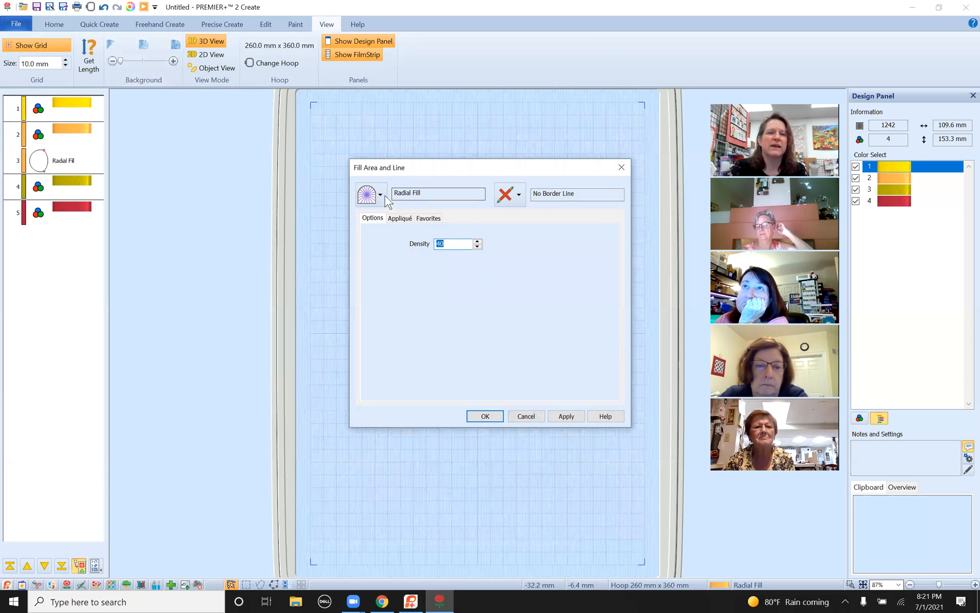
{"action": "left_click", "coordinate": [375, 195]}
{"action": "left_click", "coordinate": [390, 226]}
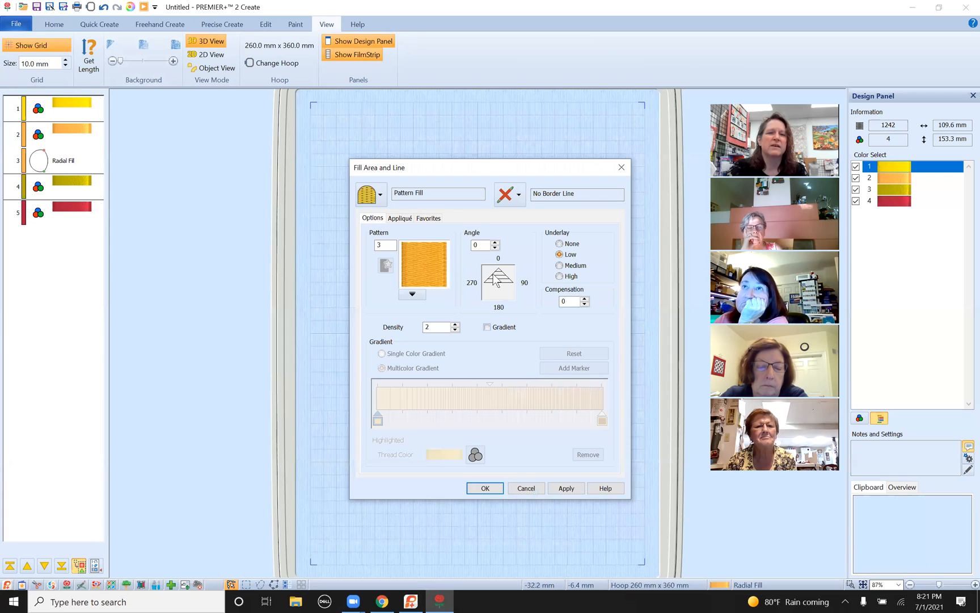
{"action": "left_click", "coordinate": [485, 488]}
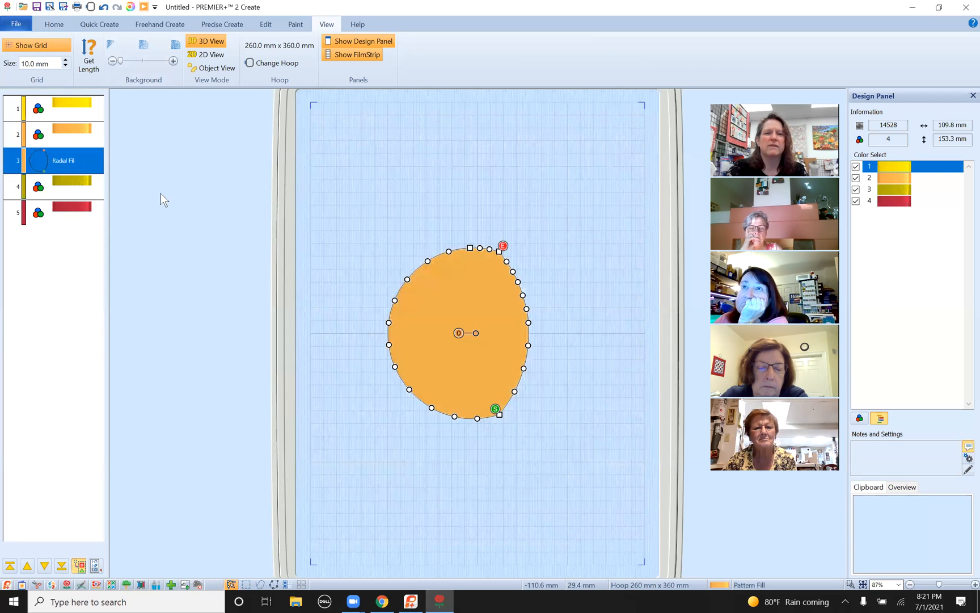
Step: Export the sun circle as a Husqvarna Viking / Pfaff (.vp3) embroidery named SUN CENTER on the Desktop
{"action": "left_click", "coordinate": [16, 24]}
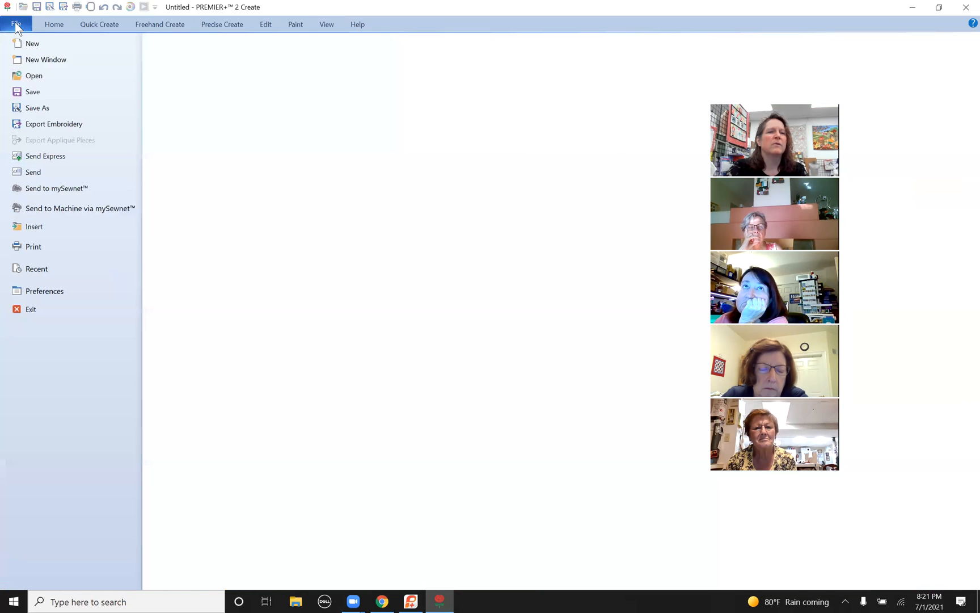
{"action": "left_click", "coordinate": [44, 124]}
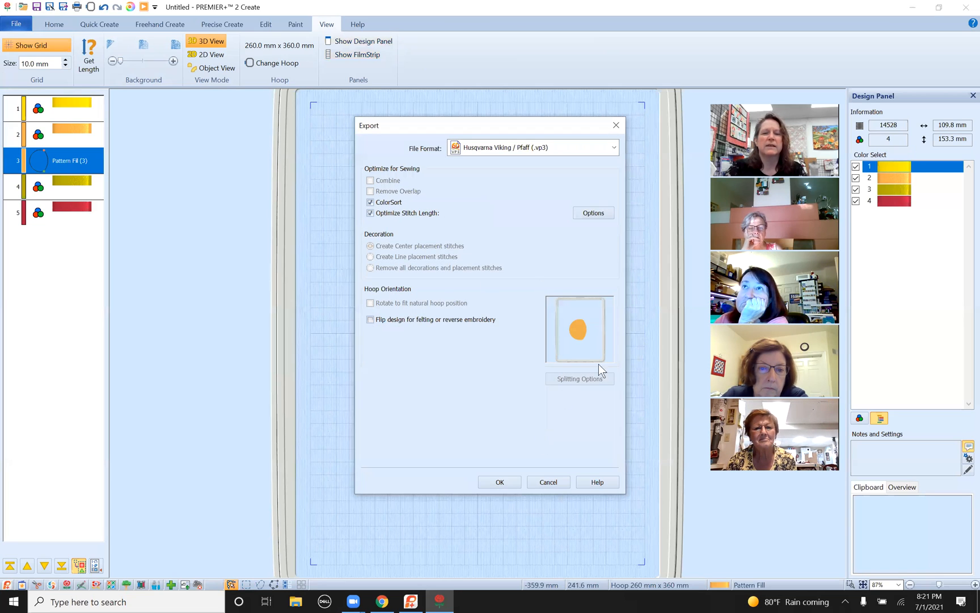
{"action": "left_click", "coordinate": [500, 482]}
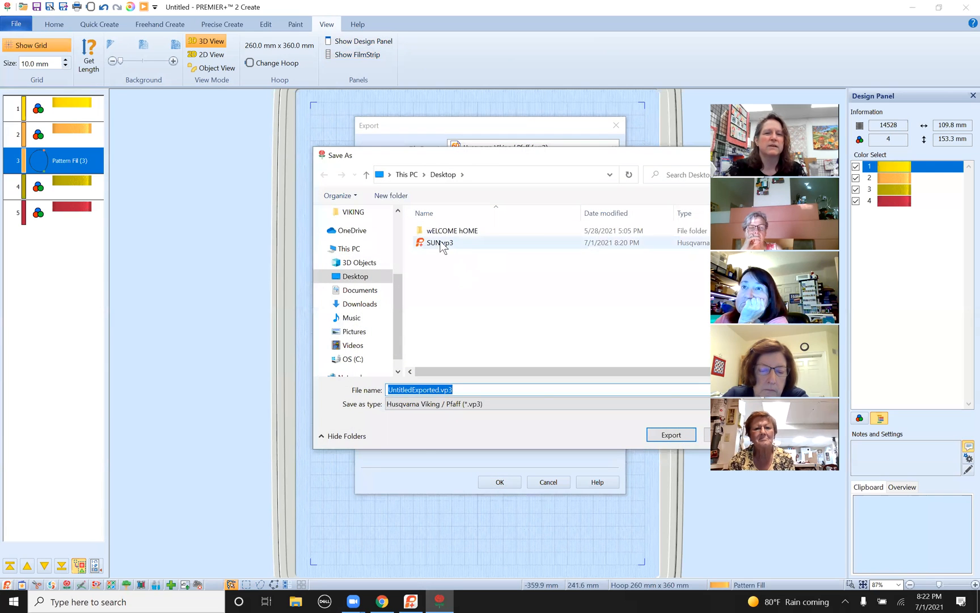
{"action": "left_click", "coordinate": [441, 243]}
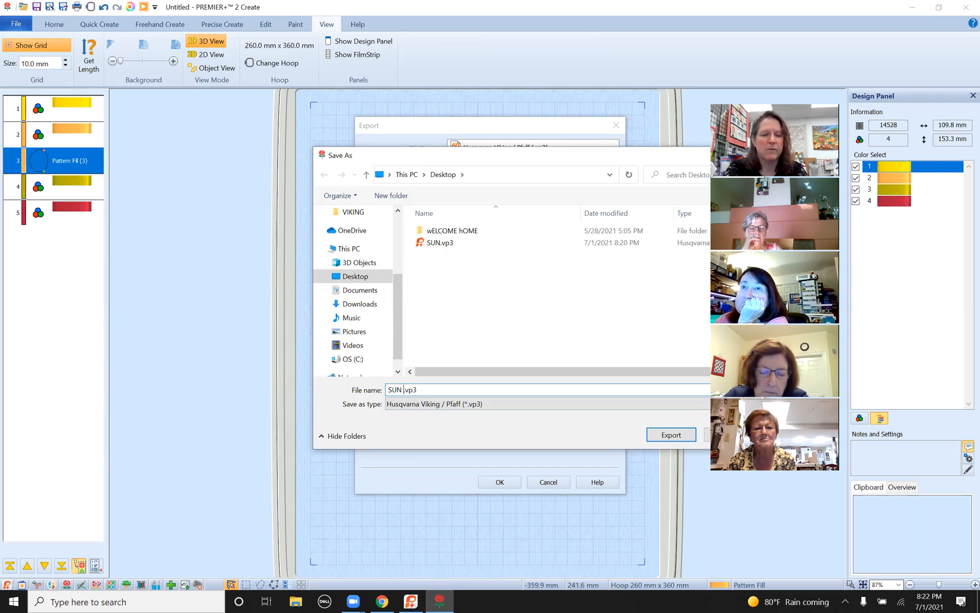
{"action": "type", "text": "CENTER"}
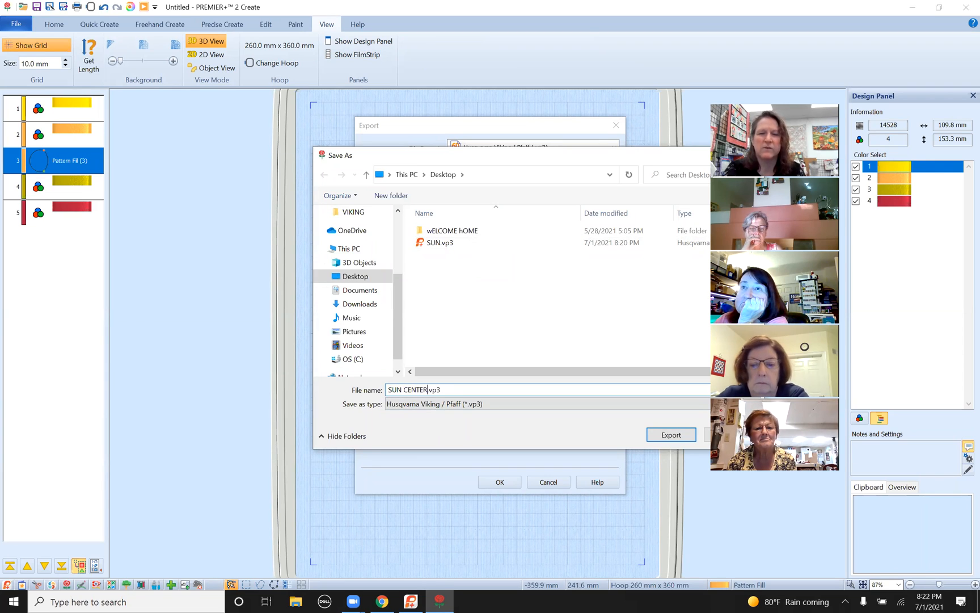
{"action": "left_click", "coordinate": [661, 436]}
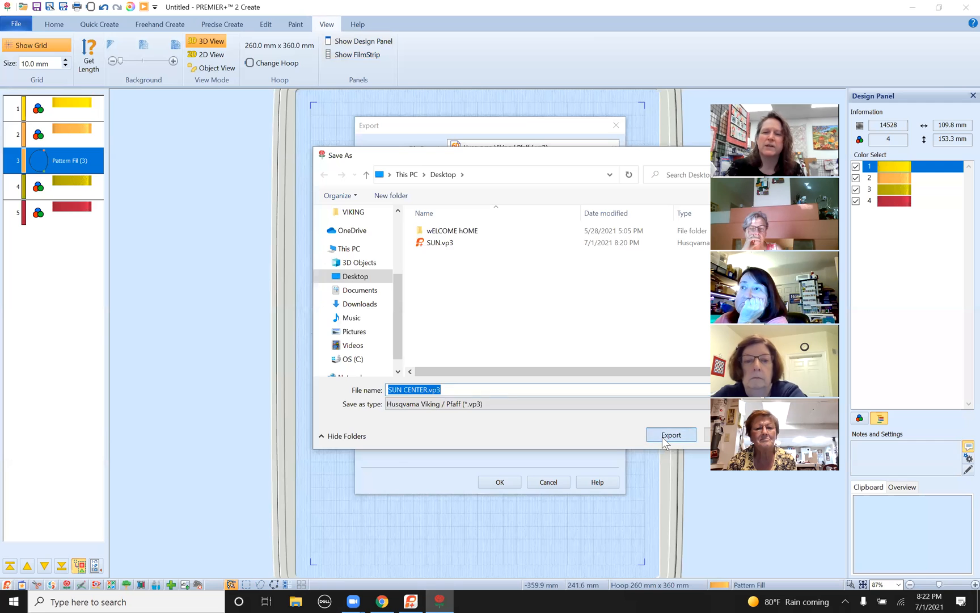
Step: Switch to PREMIER+ 2 Embroidery and open the SUN CENTER.vp3 embroidery from the Desktop alongside the full sun design
{"action": "left_click", "coordinate": [440, 601]}
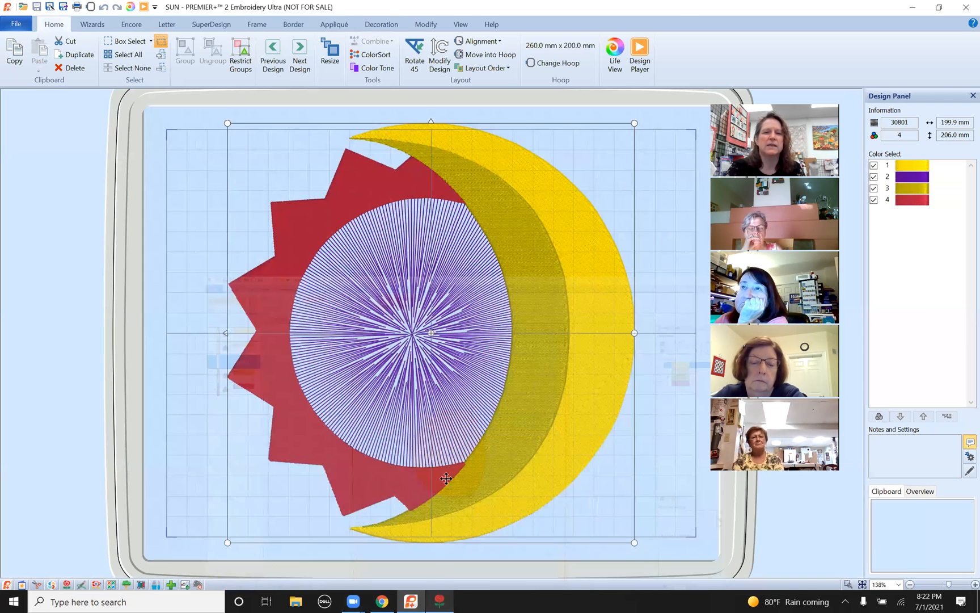
{"action": "left_click", "coordinate": [23, 8]}
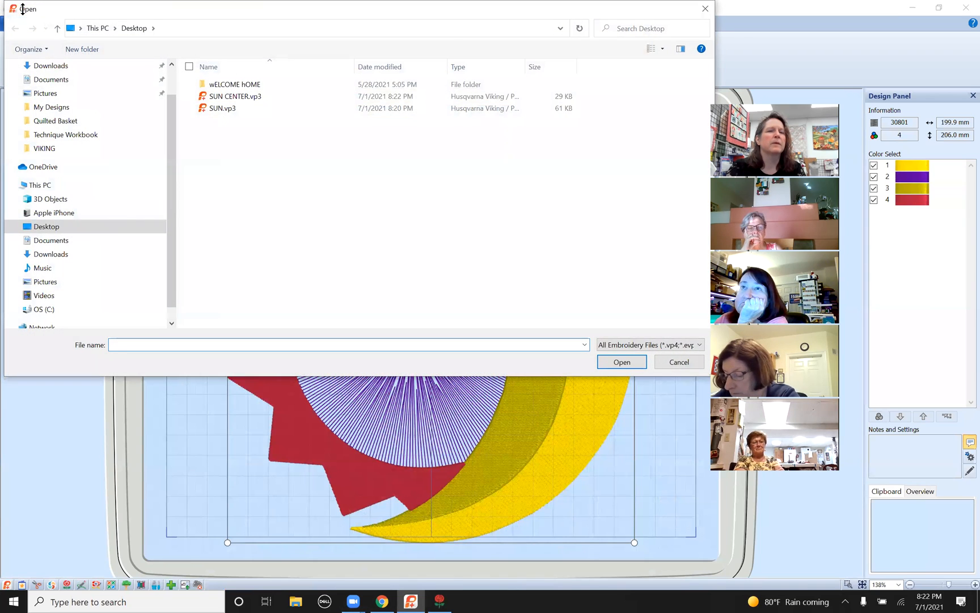
{"action": "left_click", "coordinate": [208, 112]}
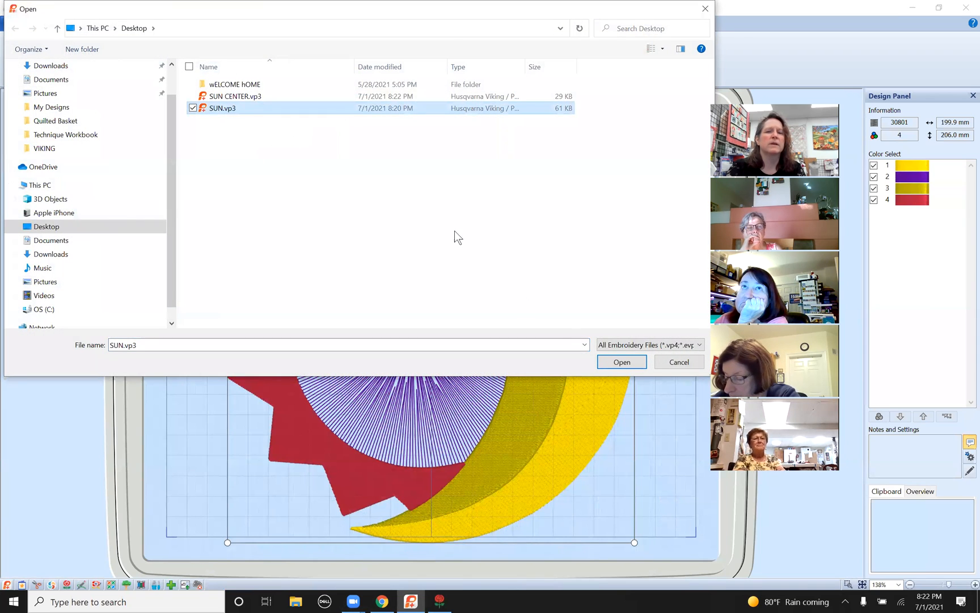
{"action": "double_click", "coordinate": [261, 99]}
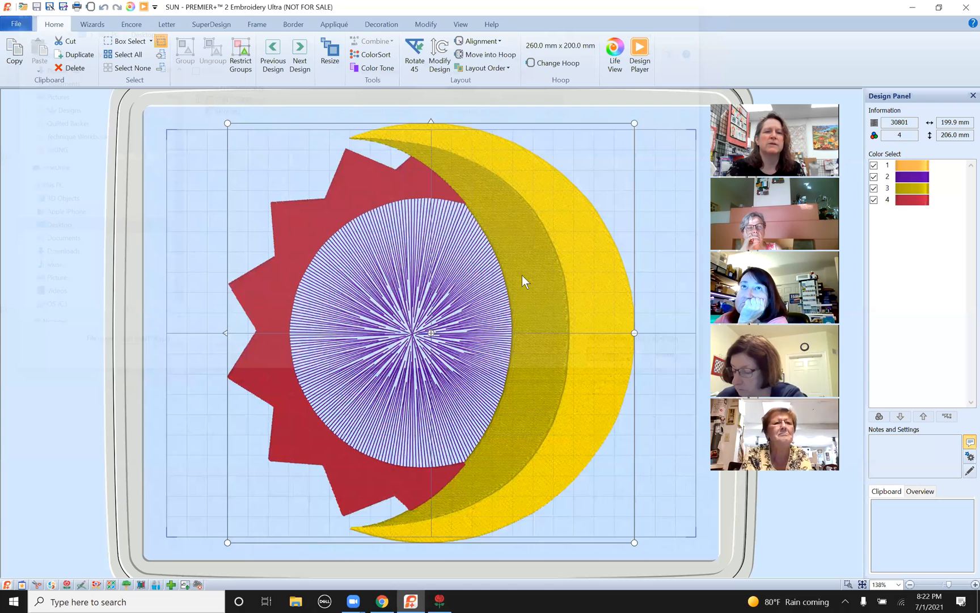
Step: Cut the full sun design and paste it back so it lies on top of the sun center
{"action": "left_click", "coordinate": [557, 282]}
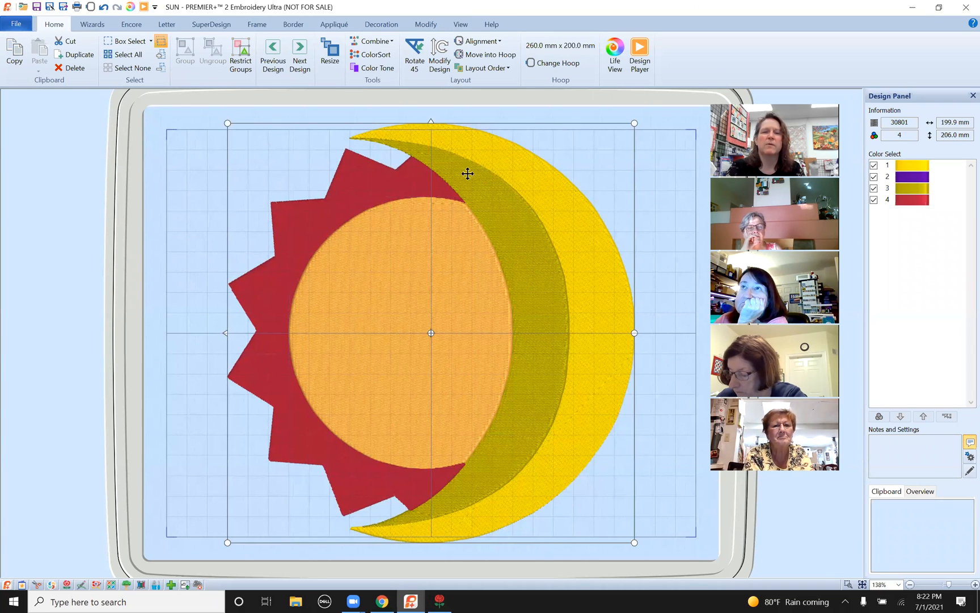
{"action": "left_click", "coordinate": [67, 42]}
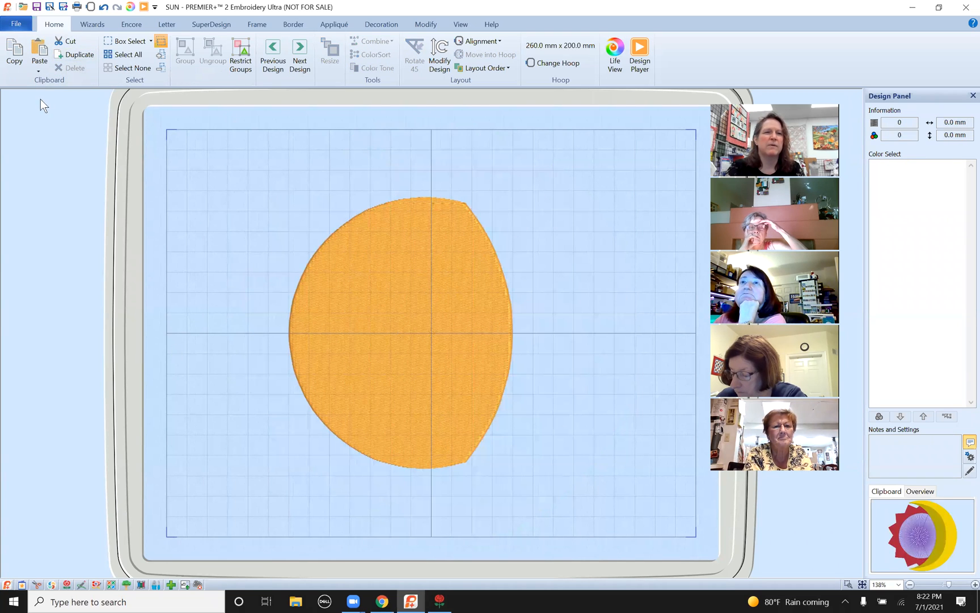
{"action": "left_click", "coordinate": [38, 52]}
{"action": "left_click", "coordinate": [39, 66]}
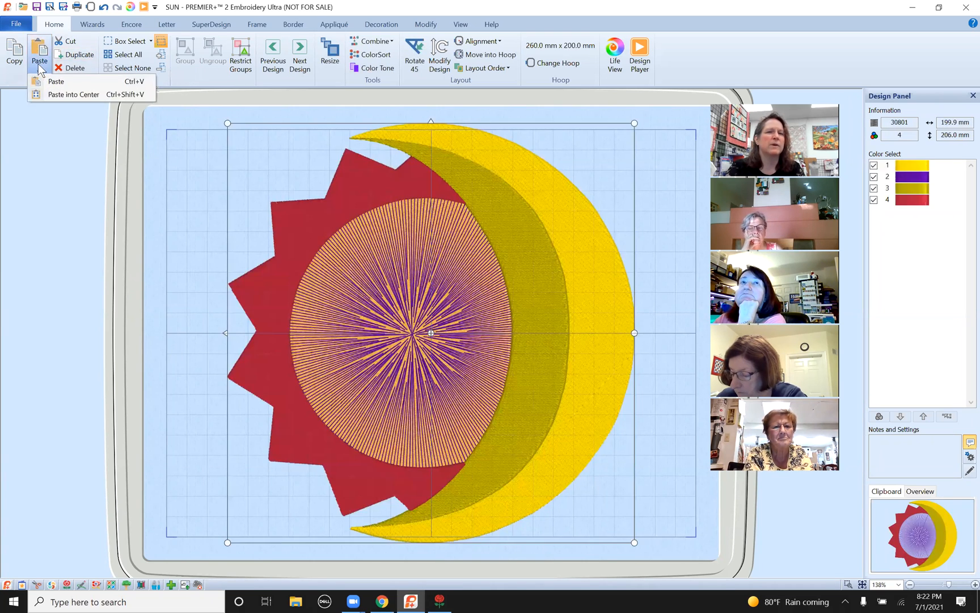
{"action": "left_click", "coordinate": [669, 437]}
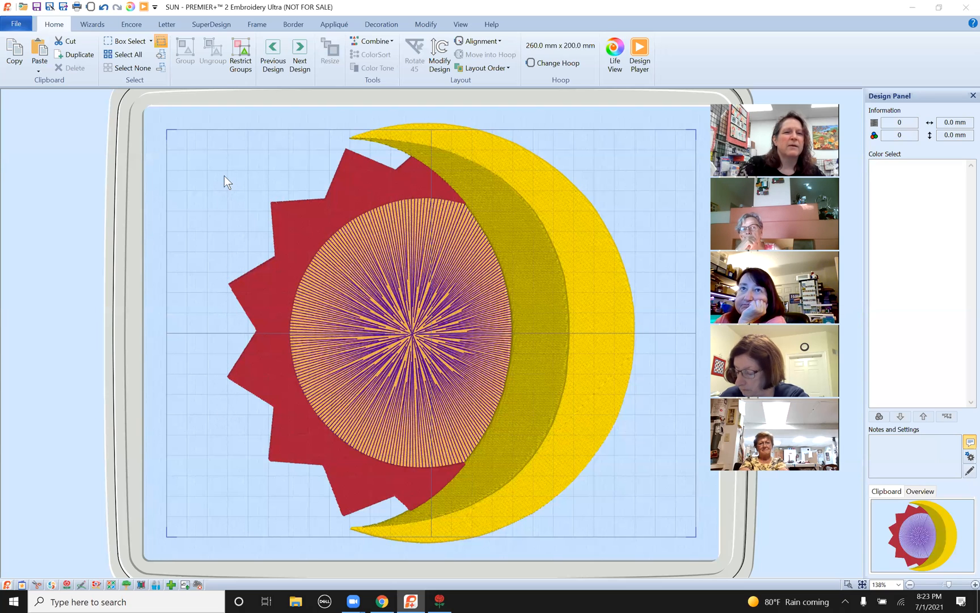
{"action": "left_click", "coordinate": [254, 158]}
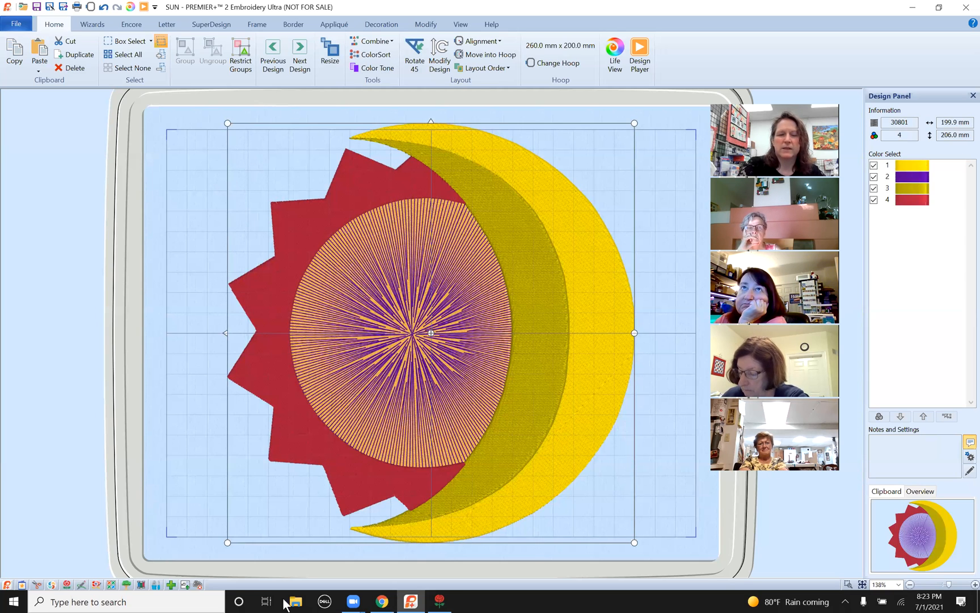
Step: Switch to Chrome and open the Classes list on the sewwhatde store administration site
{"action": "left_click", "coordinate": [440, 601]}
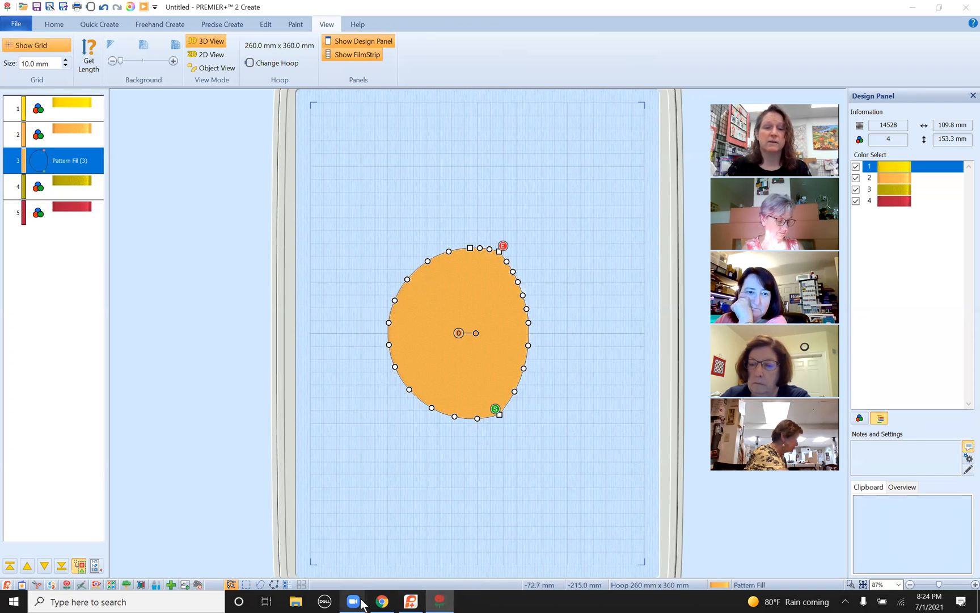
{"action": "left_click", "coordinate": [382, 601]}
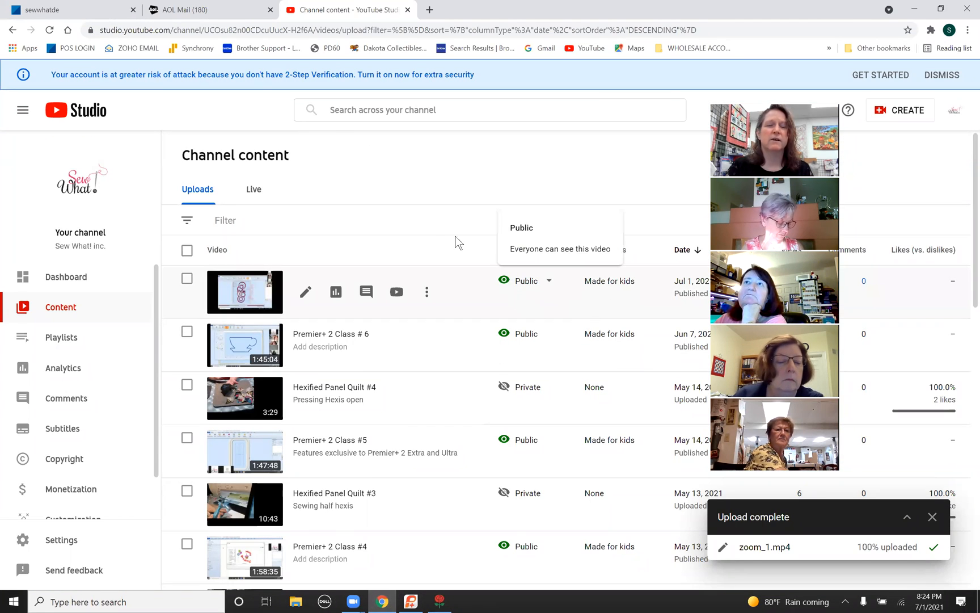
{"action": "left_click", "coordinate": [51, 10]}
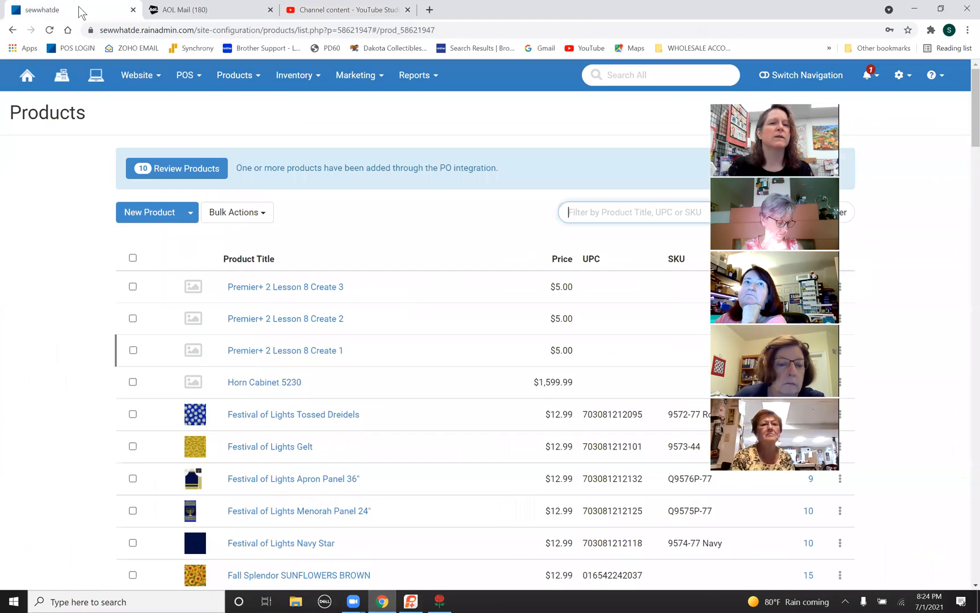
{"action": "left_click", "coordinate": [190, 79]}
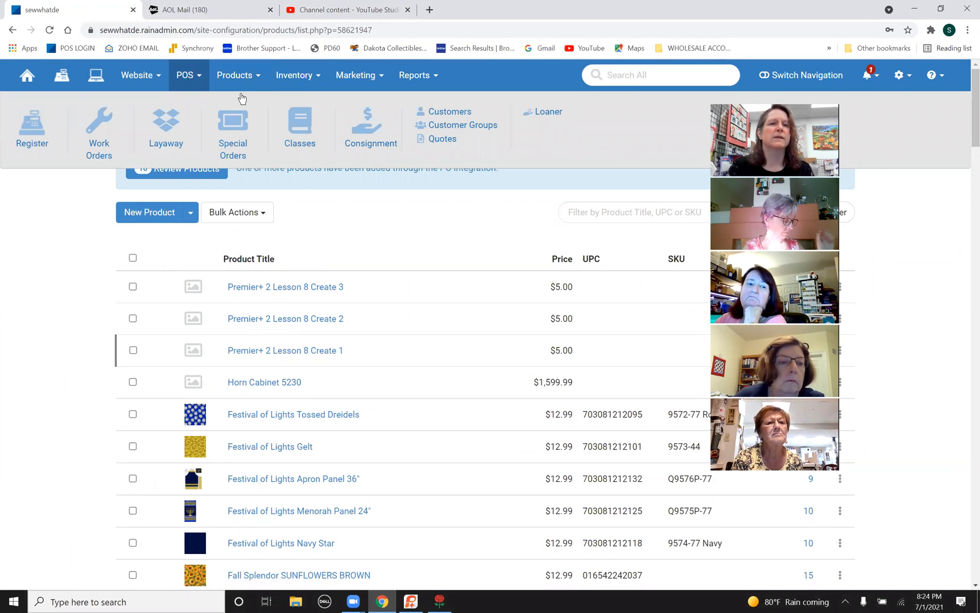
{"action": "left_click", "coordinate": [300, 122]}
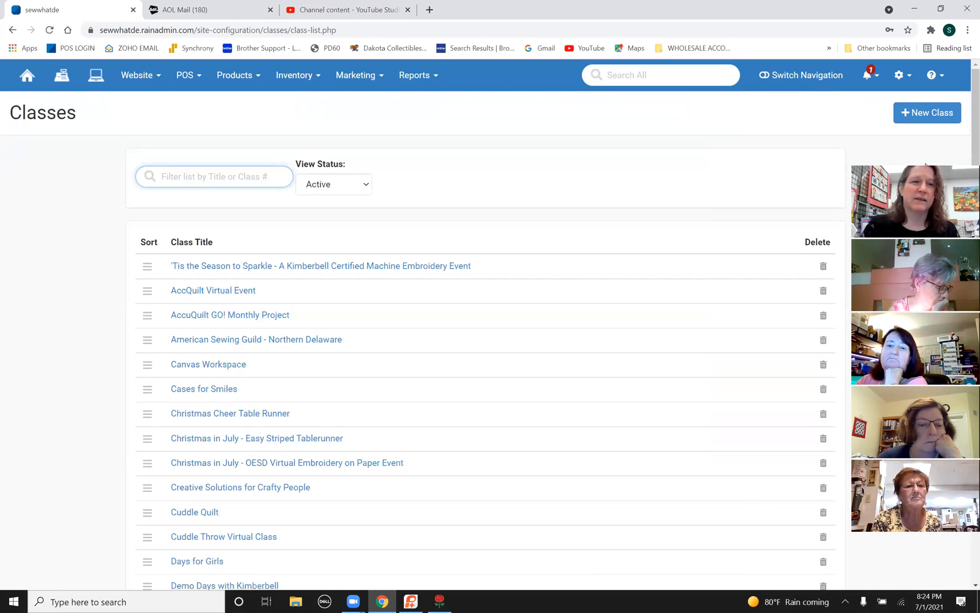
Step: Filter the classes by PREMIER and open the dates and times of the Premier+ 2 New Owner's class
{"action": "left_click", "coordinate": [187, 178]}
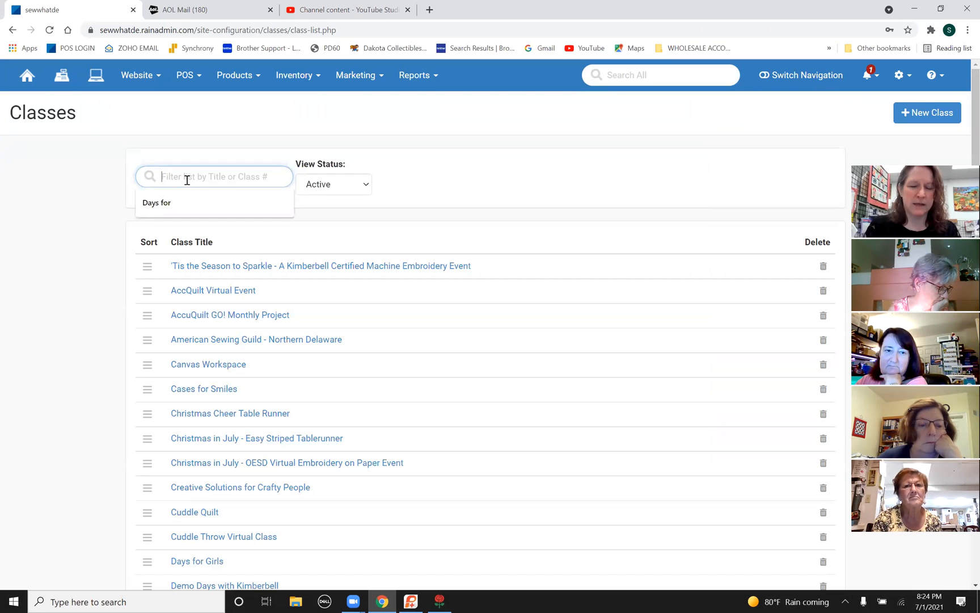
{"action": "type", "text": "PREMIER"}
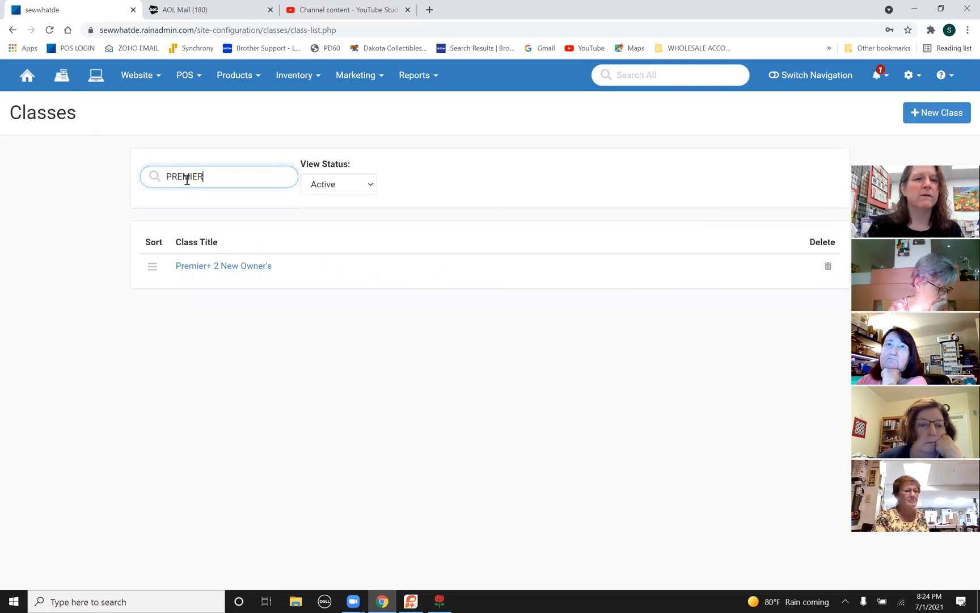
{"action": "left_click", "coordinate": [245, 266]}
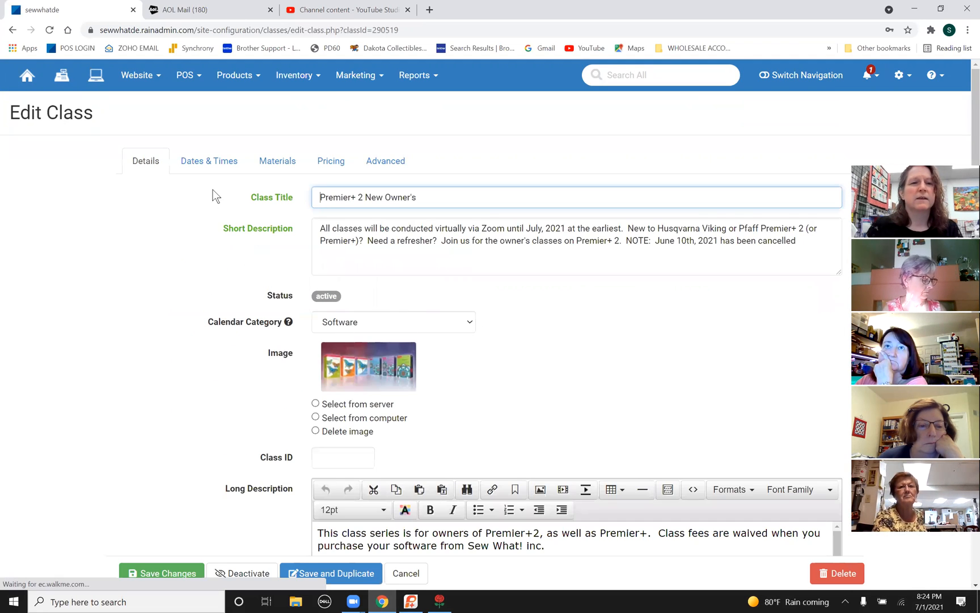
{"action": "left_click", "coordinate": [207, 162]}
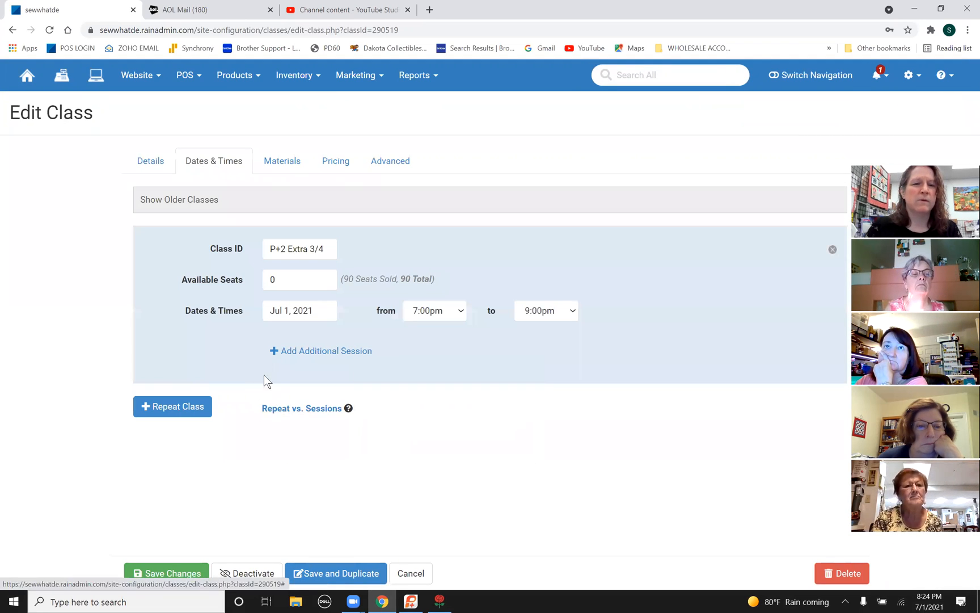
Step: Repeat the Premier+ 2 New Owner's class once on Jul 15, 2021
{"action": "left_click", "coordinate": [170, 414]}
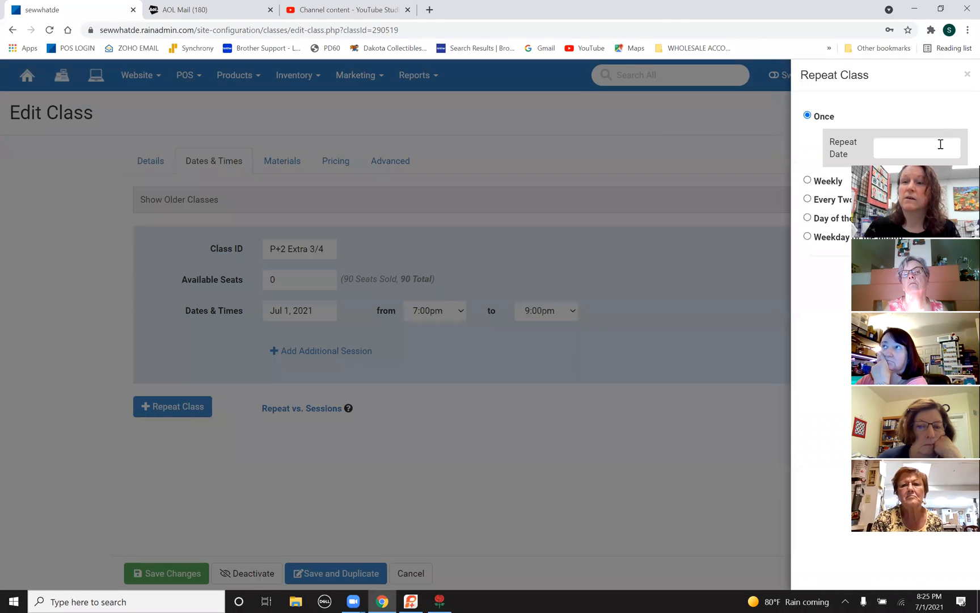
{"action": "left_click", "coordinate": [925, 155]}
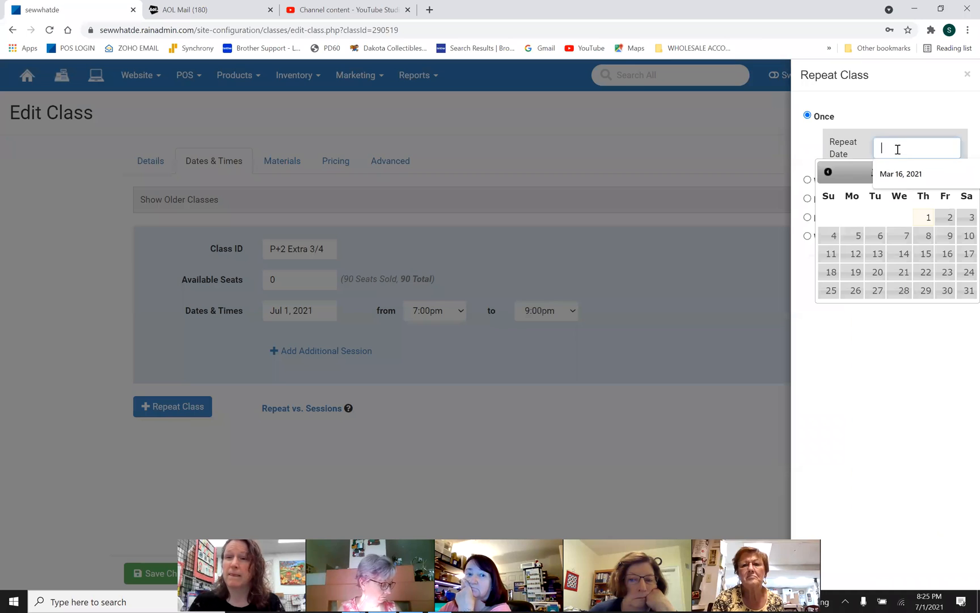
{"action": "left_click", "coordinate": [894, 357]}
{"action": "left_click", "coordinate": [890, 149]}
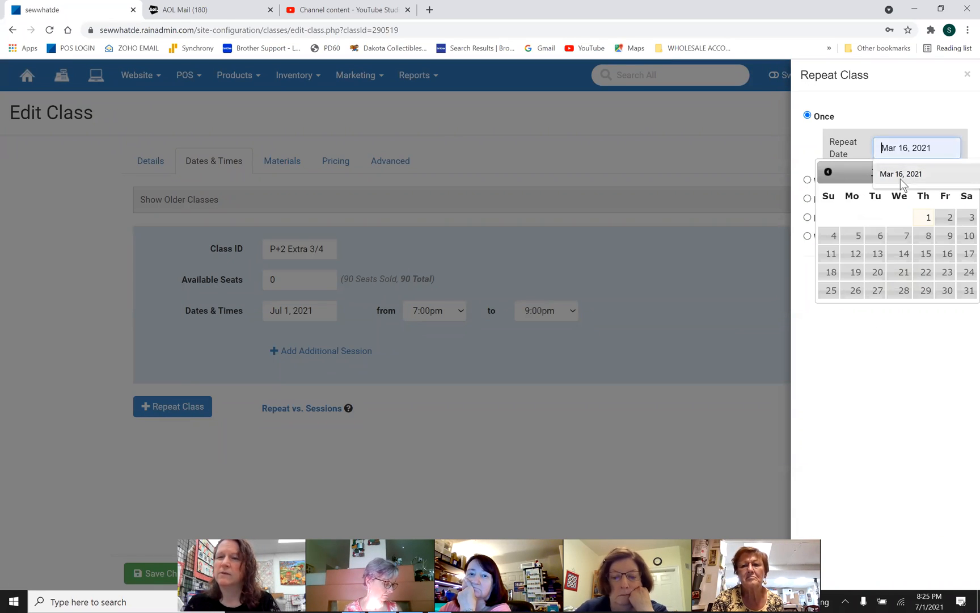
{"action": "left_click", "coordinate": [855, 175]}
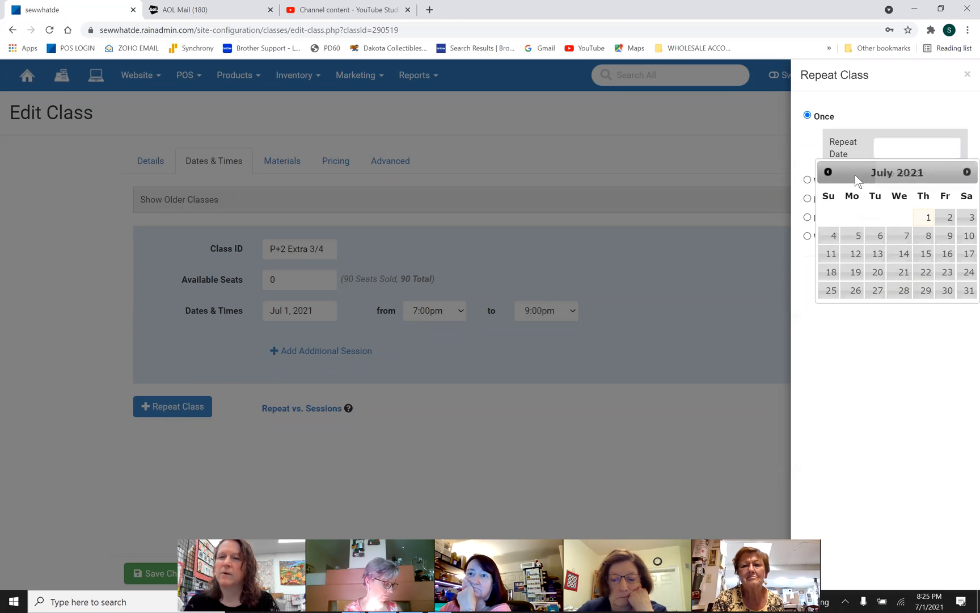
{"action": "left_click", "coordinate": [925, 256]}
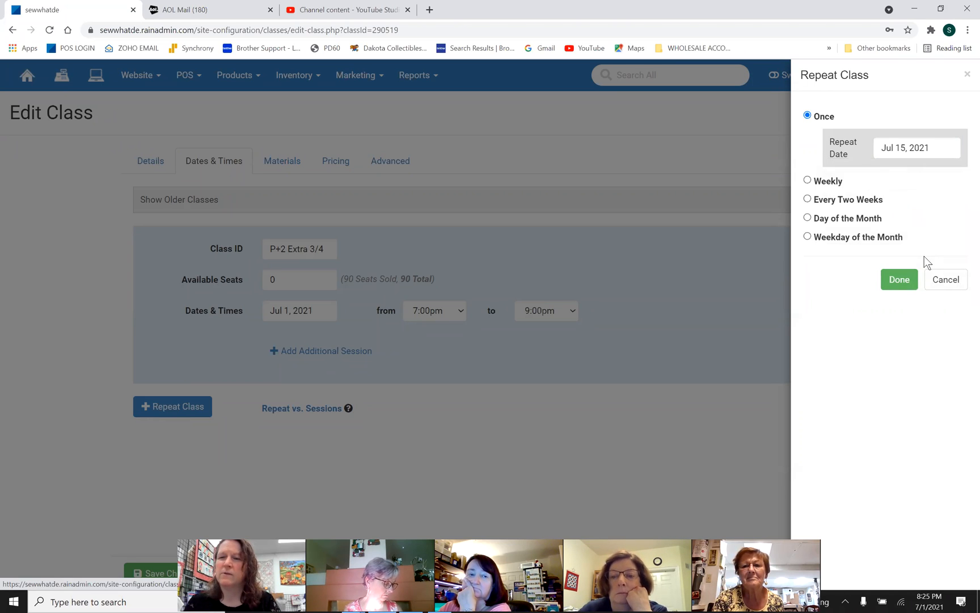
{"action": "left_click", "coordinate": [899, 280]}
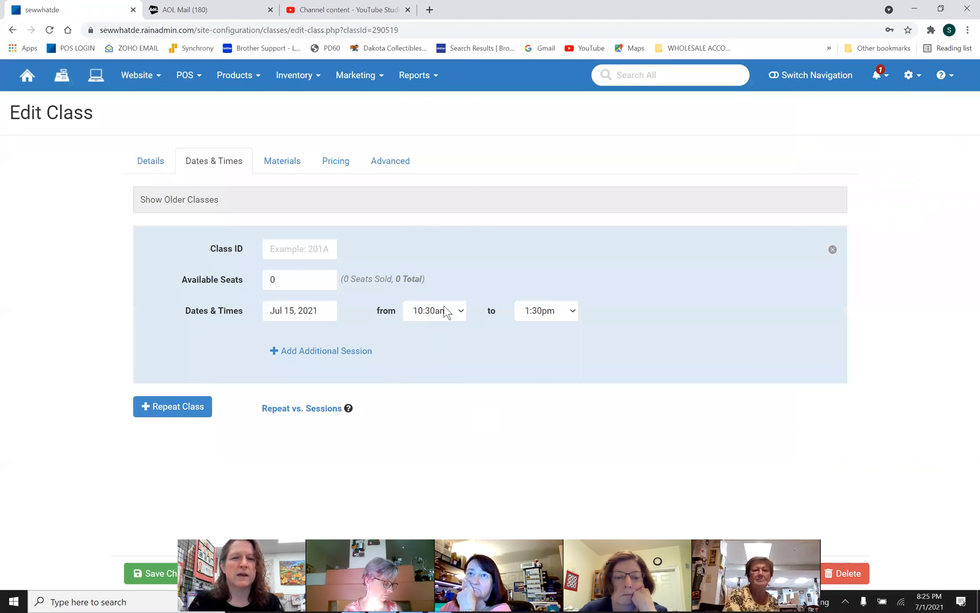
Step: Set the Jul 15 class to run from 7:00pm to 9:00pm
{"action": "left_click", "coordinate": [446, 312]}
{"action": "scroll", "coordinate": [463, 273], "scroll_direction": "down", "scroll_amount": 1}
{"action": "scroll", "coordinate": [464, 263], "scroll_direction": "down", "scroll_amount": 4}
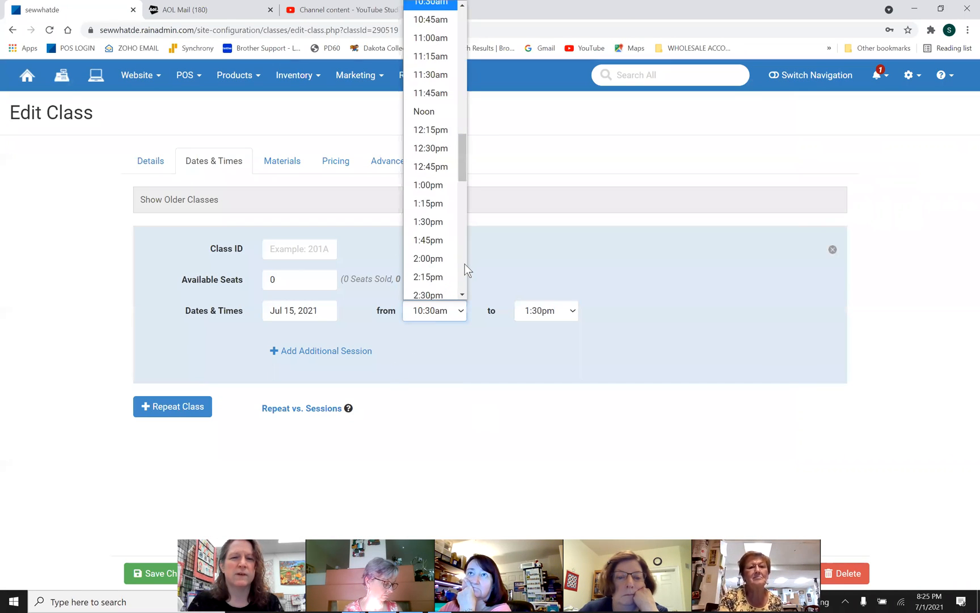
{"action": "scroll", "coordinate": [465, 263], "scroll_direction": "down", "scroll_amount": 5}
{"action": "scroll", "coordinate": [457, 267], "scroll_direction": "down", "scroll_amount": 5}
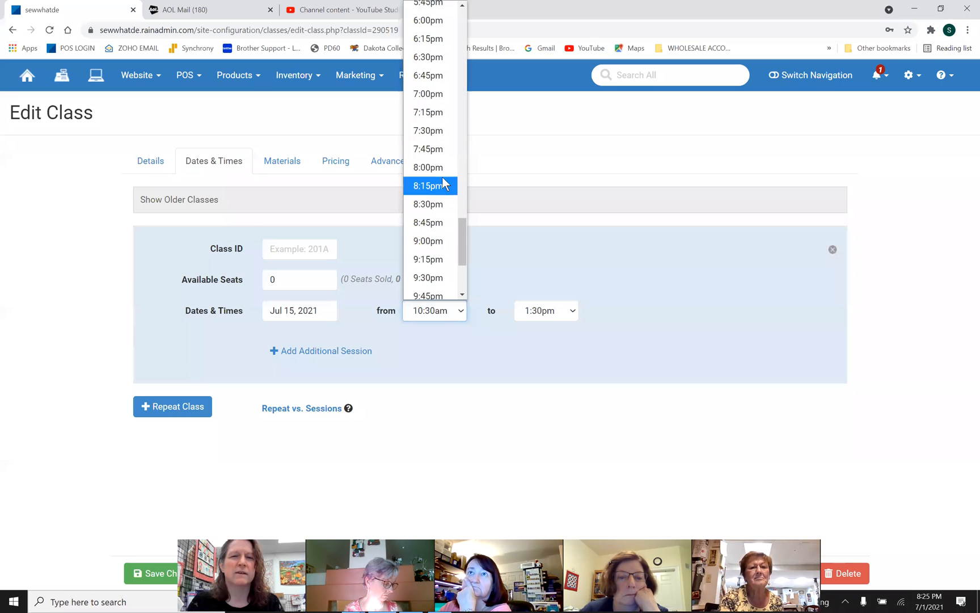
{"action": "left_click", "coordinate": [429, 96]}
{"action": "left_click", "coordinate": [562, 312]}
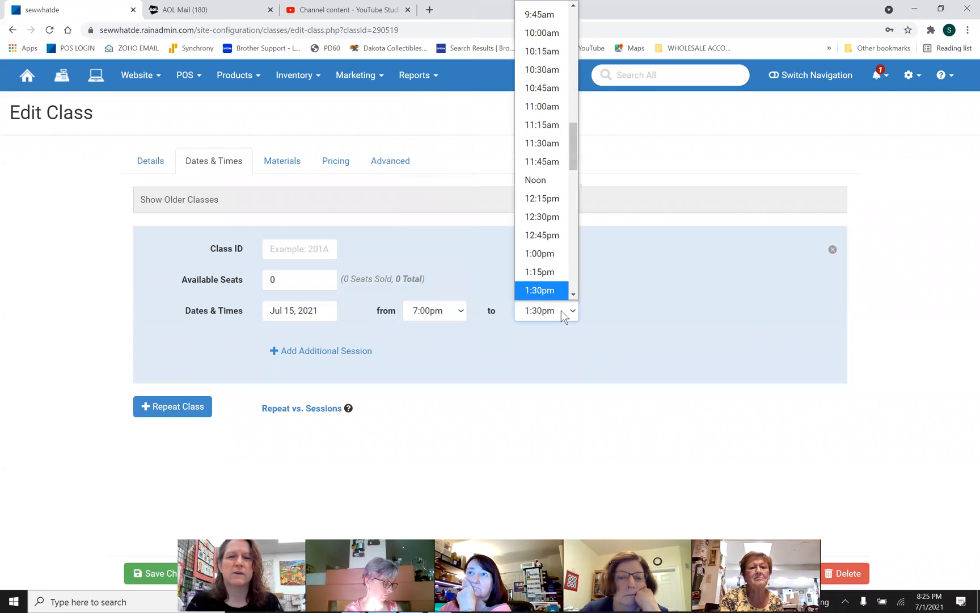
{"action": "scroll", "coordinate": [572, 265], "scroll_direction": "down", "scroll_amount": 10}
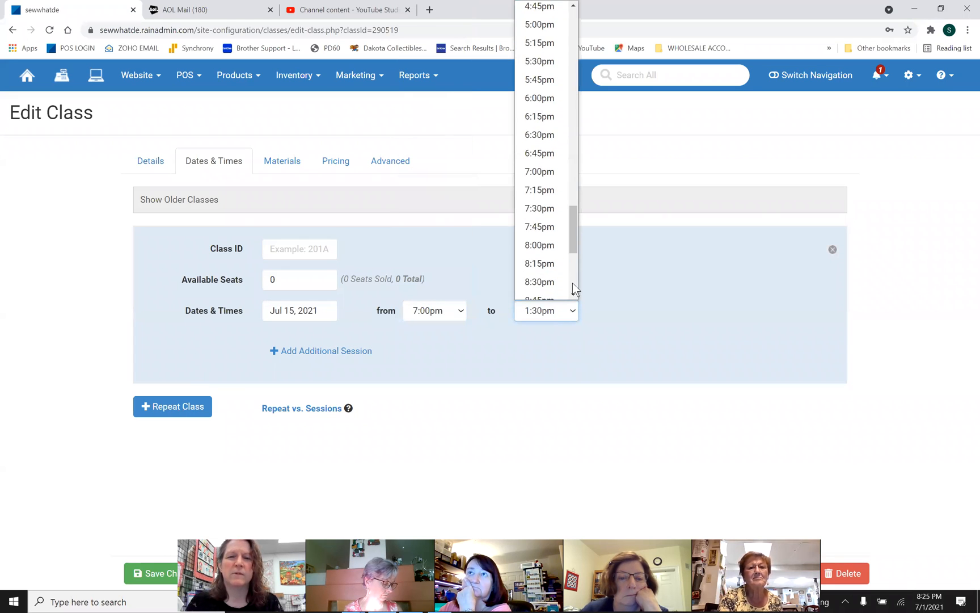
{"action": "scroll", "coordinate": [567, 289], "scroll_direction": "down", "scroll_amount": 2}
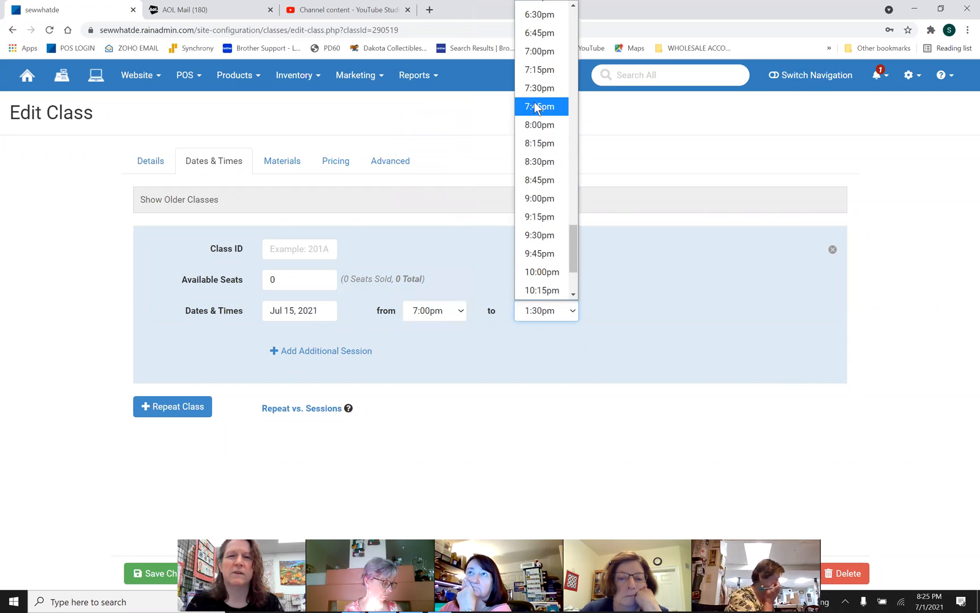
{"action": "left_click", "coordinate": [546, 199]}
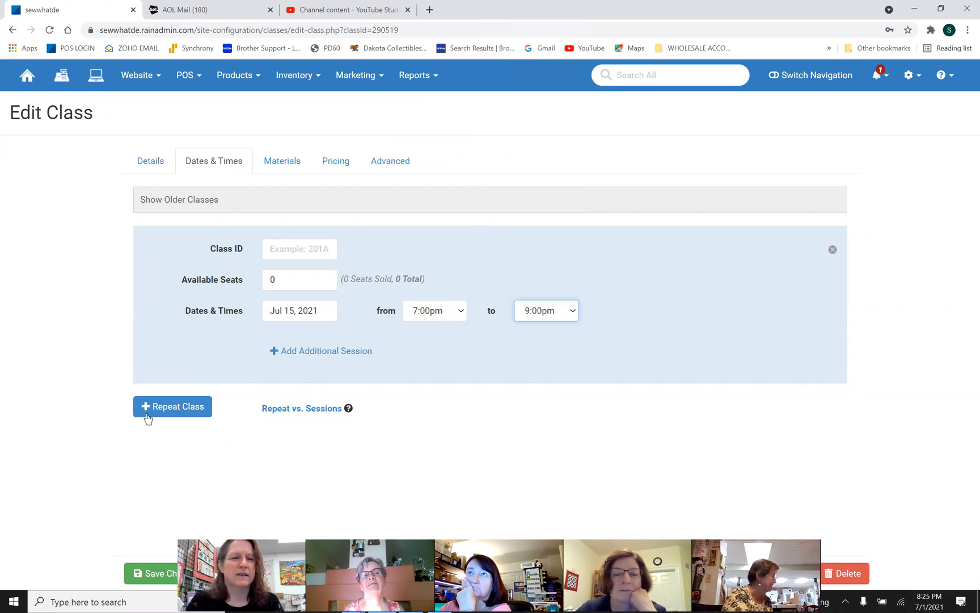
Step: Set the available seats of the Jul 15 class to 100
{"action": "left_click", "coordinate": [271, 282]}
{"action": "key", "text": "BackSpace"}
{"action": "type", "text": "100"}
Step: Repeat the Premier+ 2 New Owner's class once more on Jul 29, 2021
{"action": "left_click", "coordinate": [185, 413]}
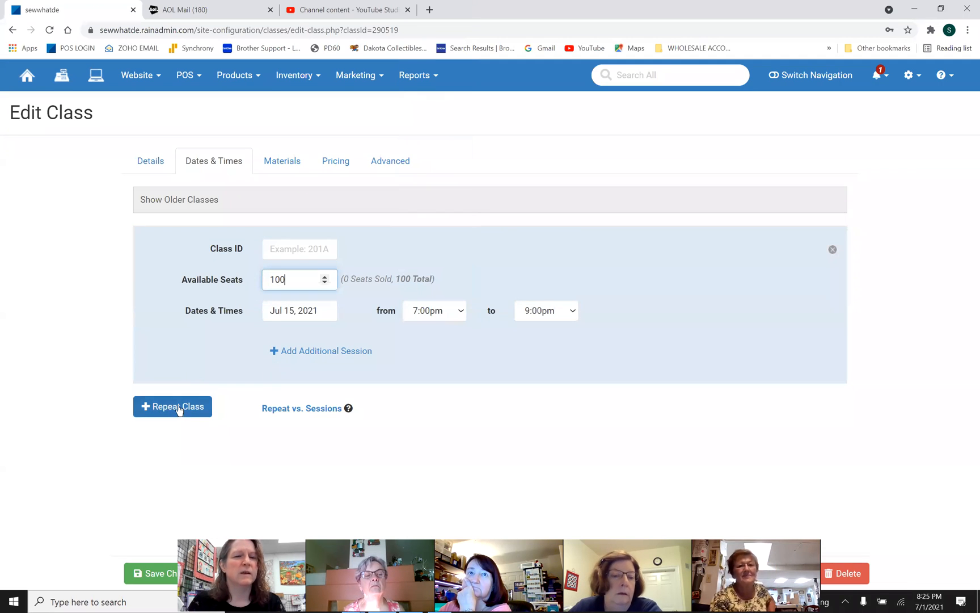
{"action": "left_click", "coordinate": [929, 150]}
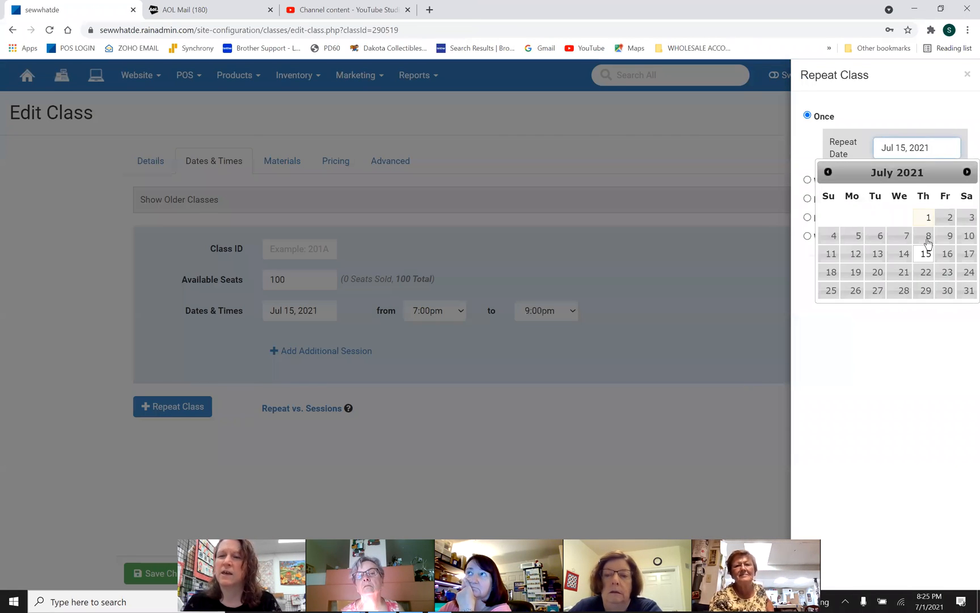
{"action": "left_click", "coordinate": [924, 290]}
{"action": "left_click", "coordinate": [887, 279]}
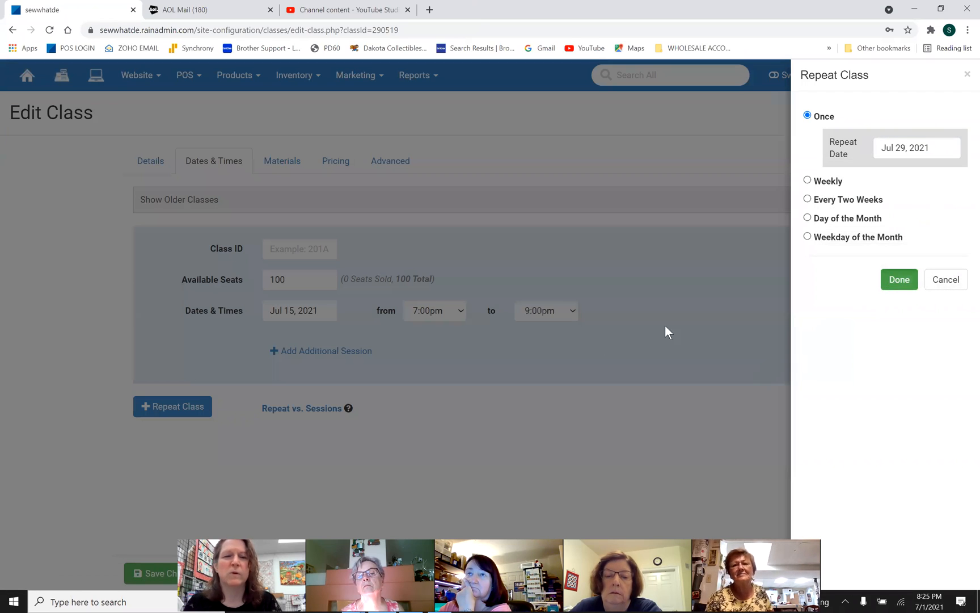
Step: Set the Jul 29 class to run from 7:00pm to 9:00pm and save the class
{"action": "left_click", "coordinate": [447, 482]}
{"action": "key", "text": "7"}
{"action": "key", "text": "7"}
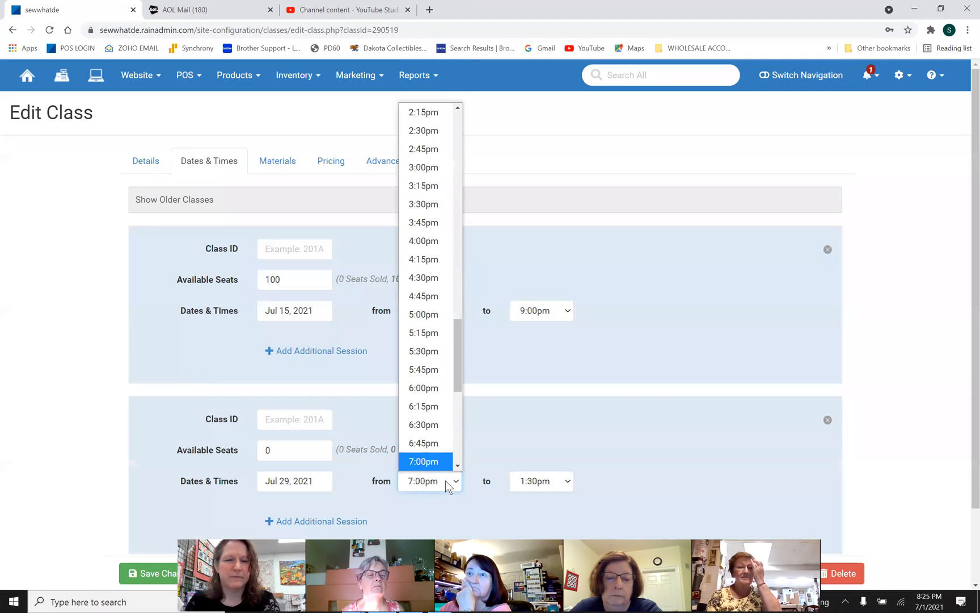
{"action": "key", "text": "Up"}
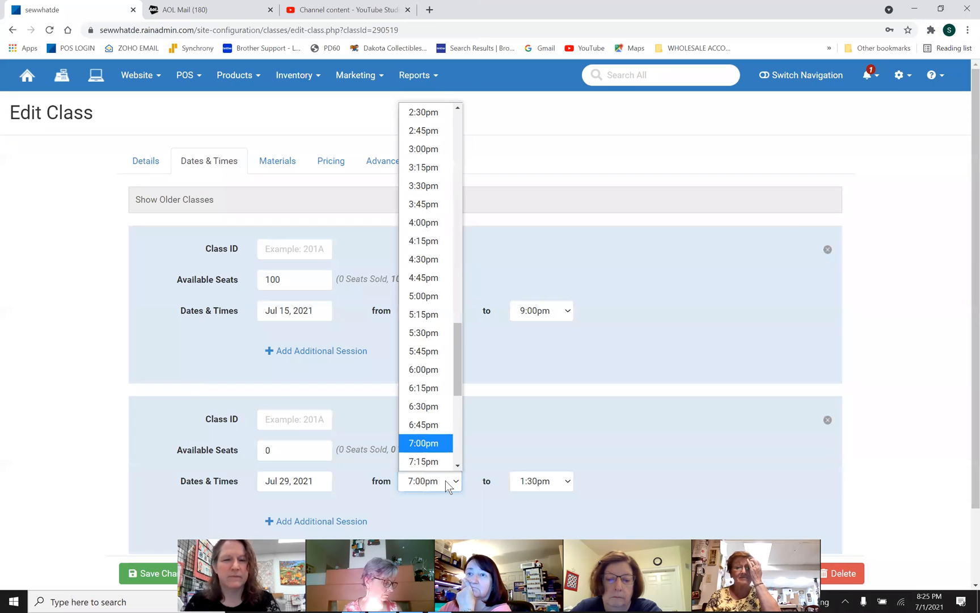
{"action": "key", "text": "Return"}
{"action": "left_click", "coordinate": [533, 482]}
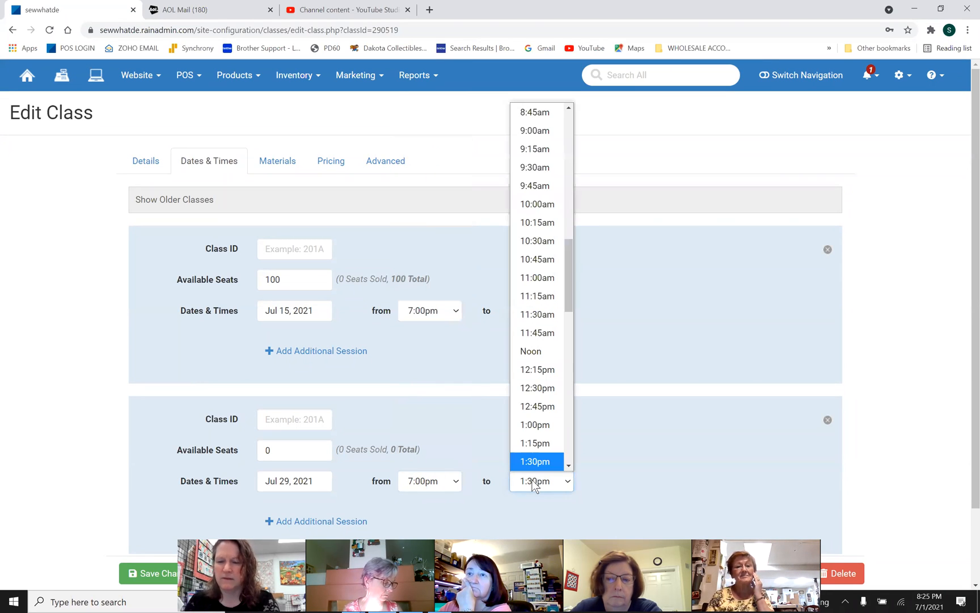
{"action": "scroll", "coordinate": [533, 460], "scroll_direction": "down", "scroll_amount": 10}
{"action": "left_click", "coordinate": [533, 459]}
{"action": "left_click", "coordinate": [633, 447]}
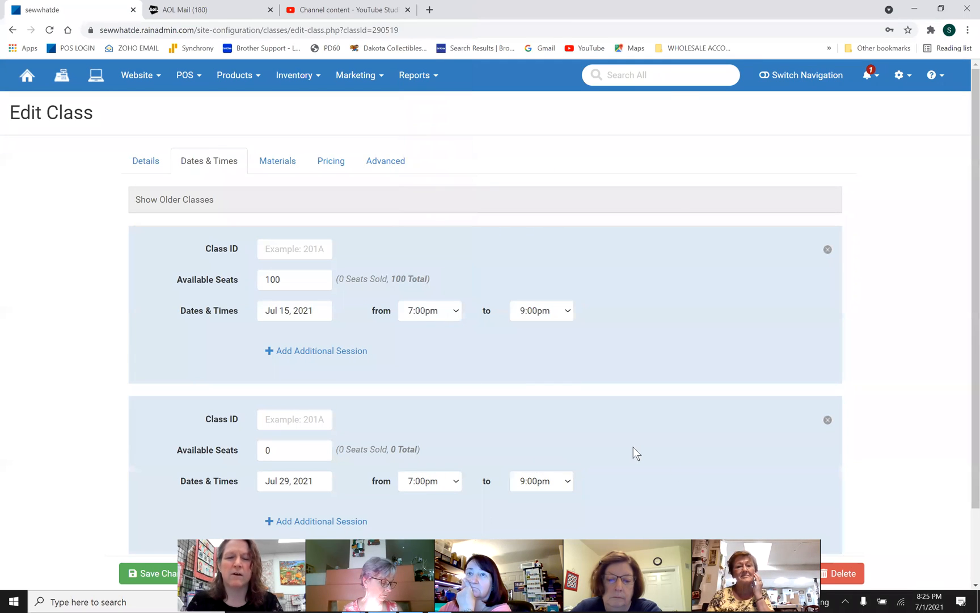
{"action": "scroll", "coordinate": [633, 446], "scroll_direction": "down", "scroll_amount": 2}
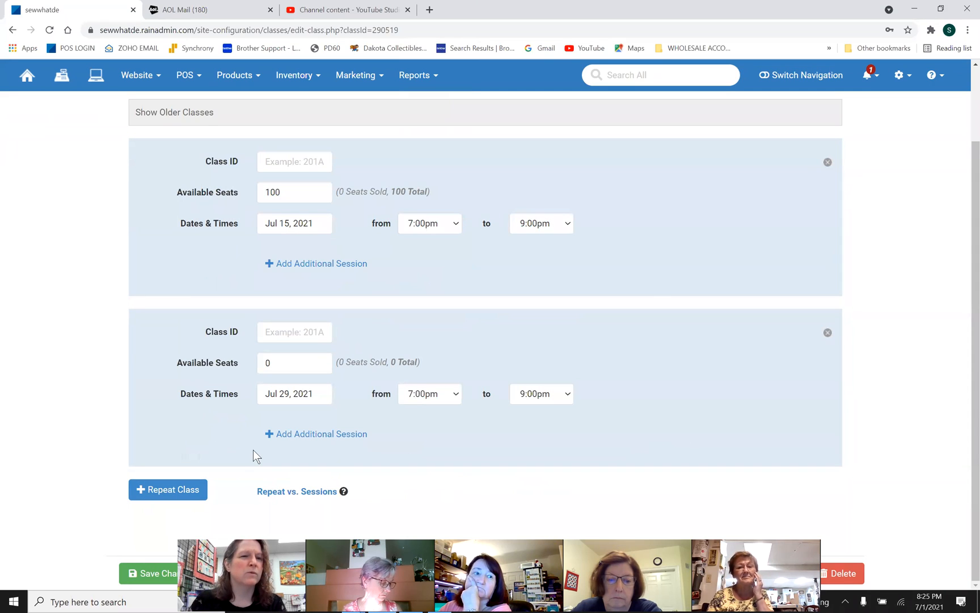
{"action": "left_click", "coordinate": [151, 573]}
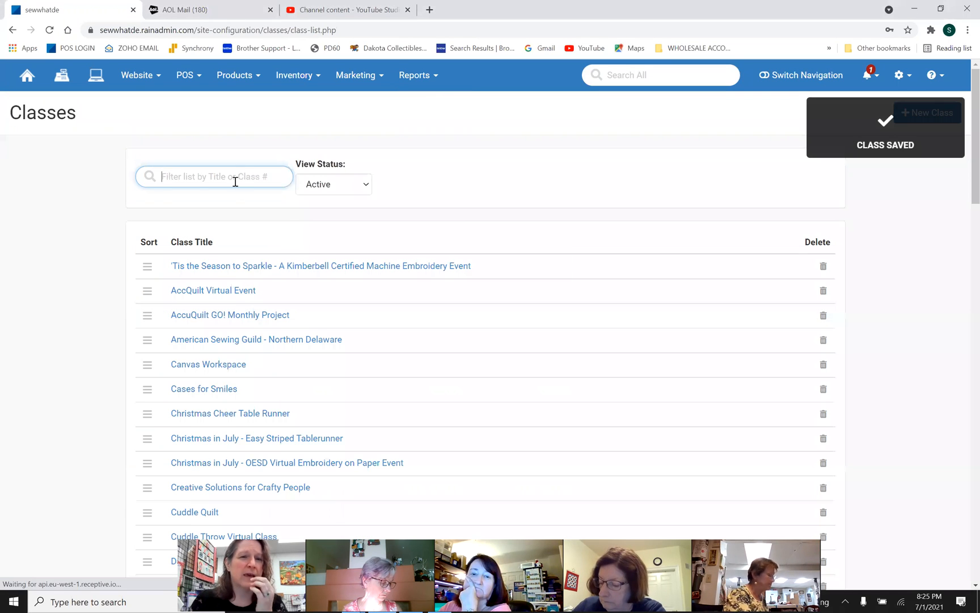
Step: Filter the class list by PREMIER and open the dates and times of the Premier+ 2 New Owner's class
{"action": "left_click", "coordinate": [238, 180]}
{"action": "type", "text": "PREMIER"}
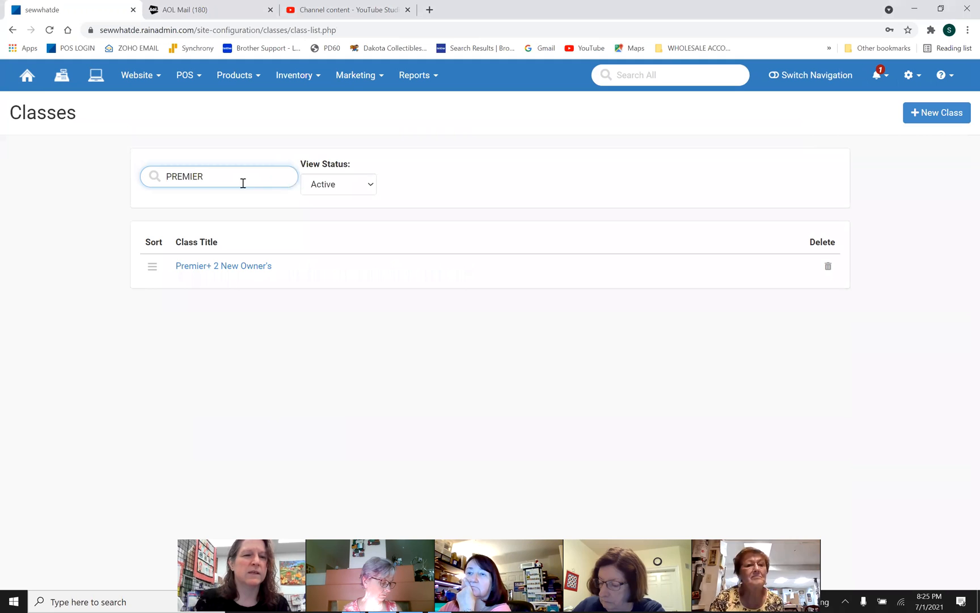
{"action": "left_click", "coordinate": [224, 264]}
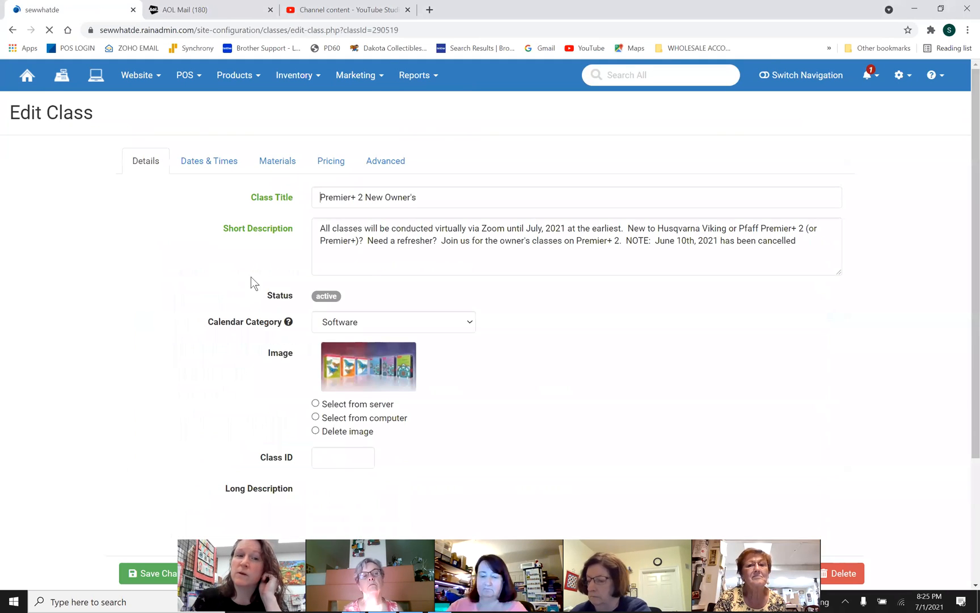
{"action": "left_click", "coordinate": [209, 160]}
{"action": "scroll", "coordinate": [381, 380], "scroll_direction": "down", "scroll_amount": 4}
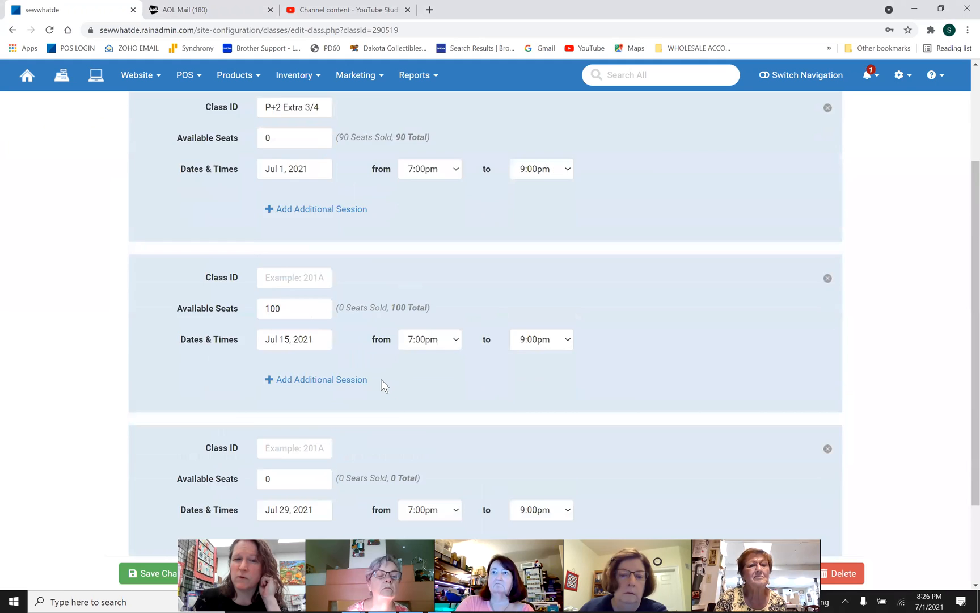
Step: Set the available seats of the Jul 29 class to 100 and save the class
{"action": "double_click", "coordinate": [286, 362]}
{"action": "type", "text": "100"}
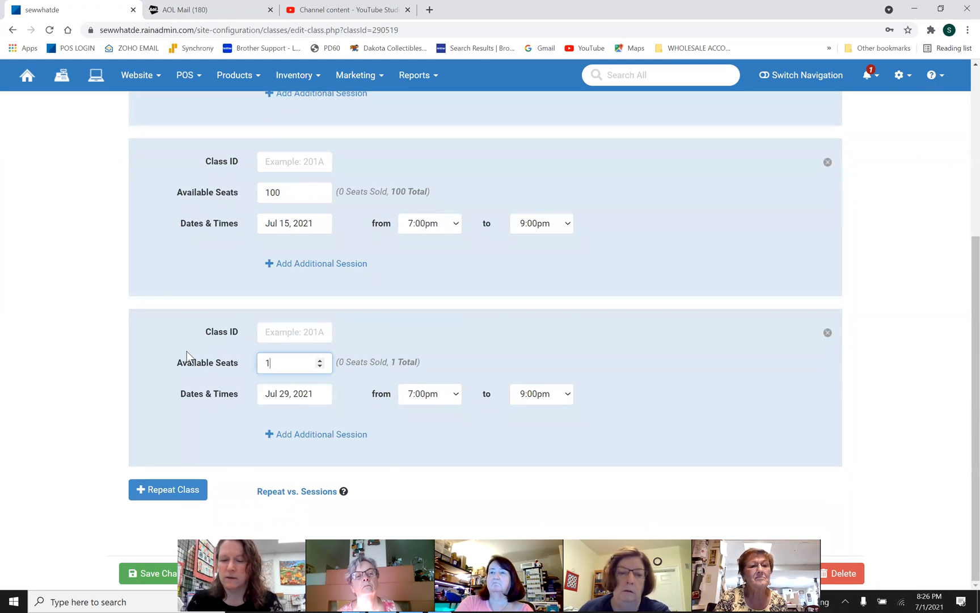
{"action": "left_click", "coordinate": [117, 573]}
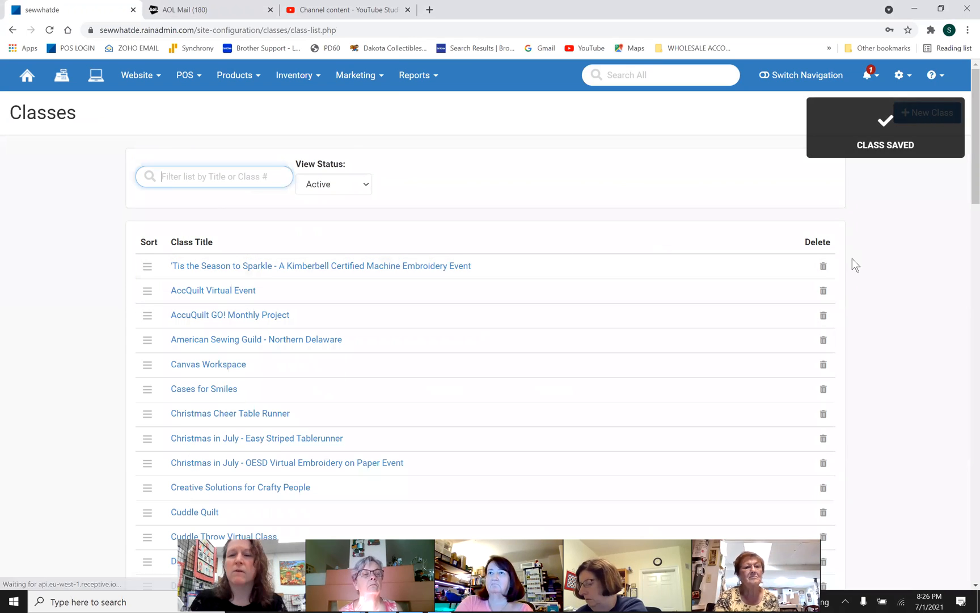
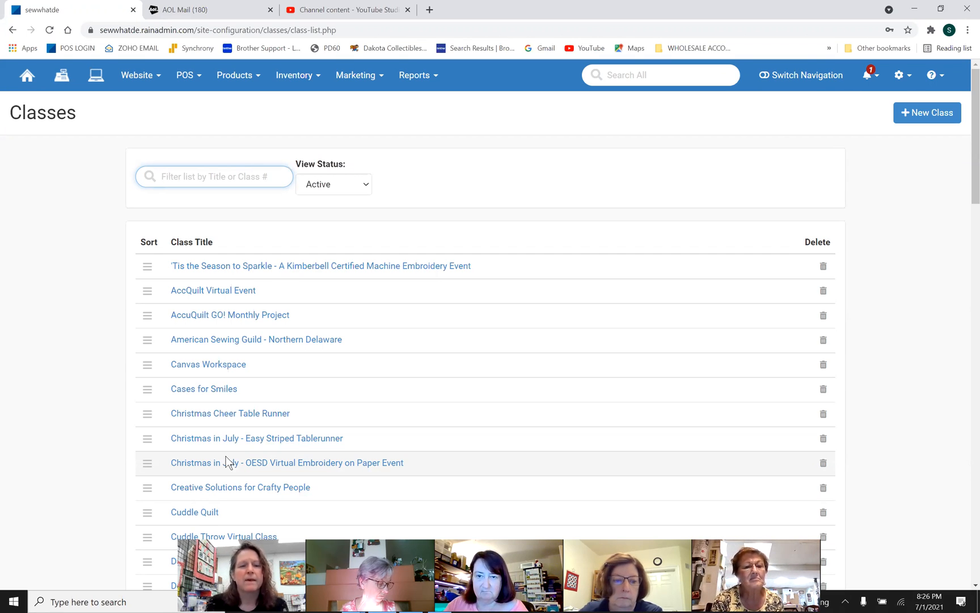
Step: Review the schedule and long description of the Christmas in July - OESD Virtual Embroidery on Paper Event, then return to the class list
{"action": "left_click", "coordinate": [318, 466]}
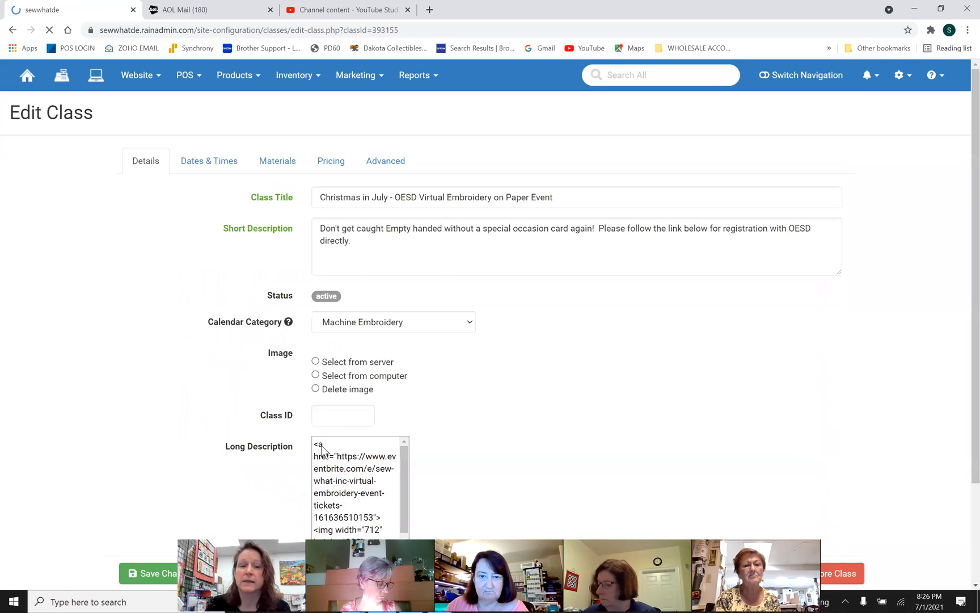
{"action": "left_click", "coordinate": [215, 163]}
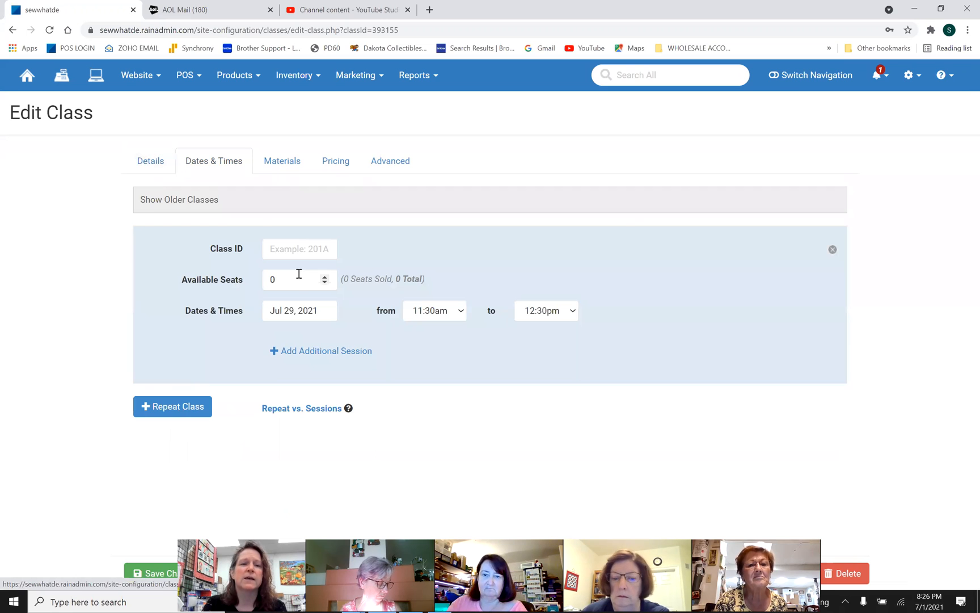
{"action": "left_click", "coordinate": [149, 162]}
{"action": "scroll", "coordinate": [521, 361], "scroll_direction": "down", "scroll_amount": 10}
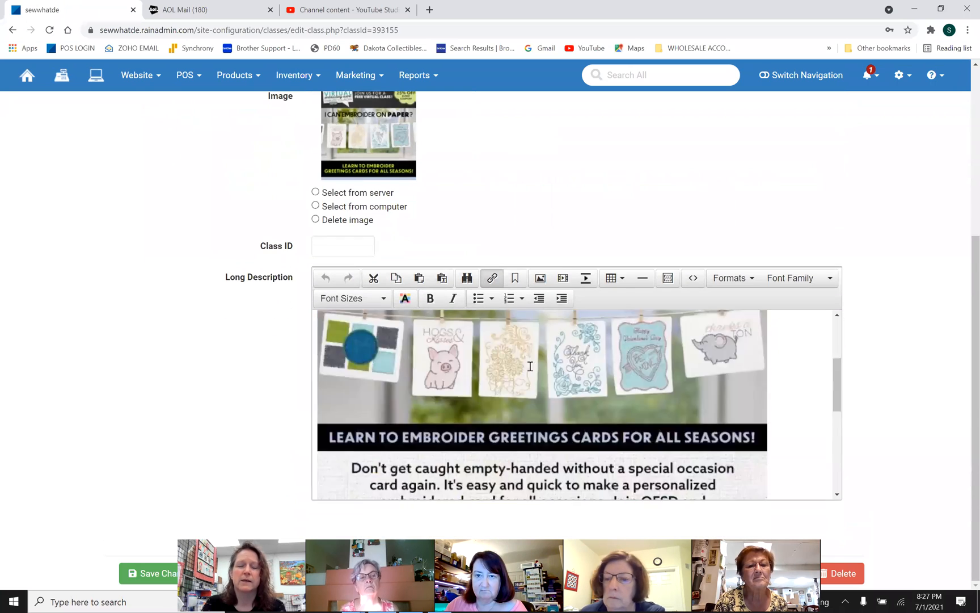
{"action": "scroll", "coordinate": [530, 366], "scroll_direction": "down", "scroll_amount": 5}
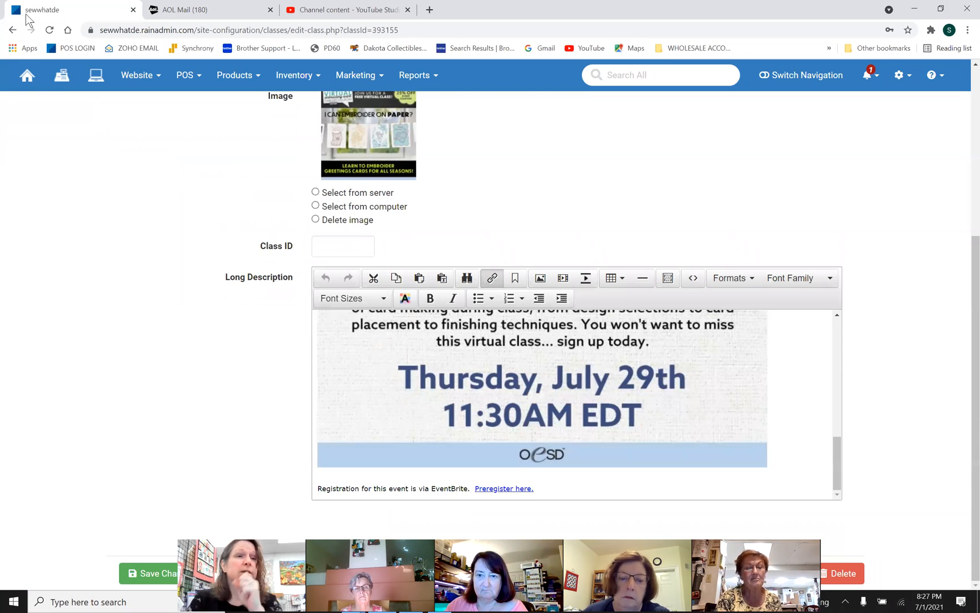
{"action": "left_click", "coordinate": [12, 30]}
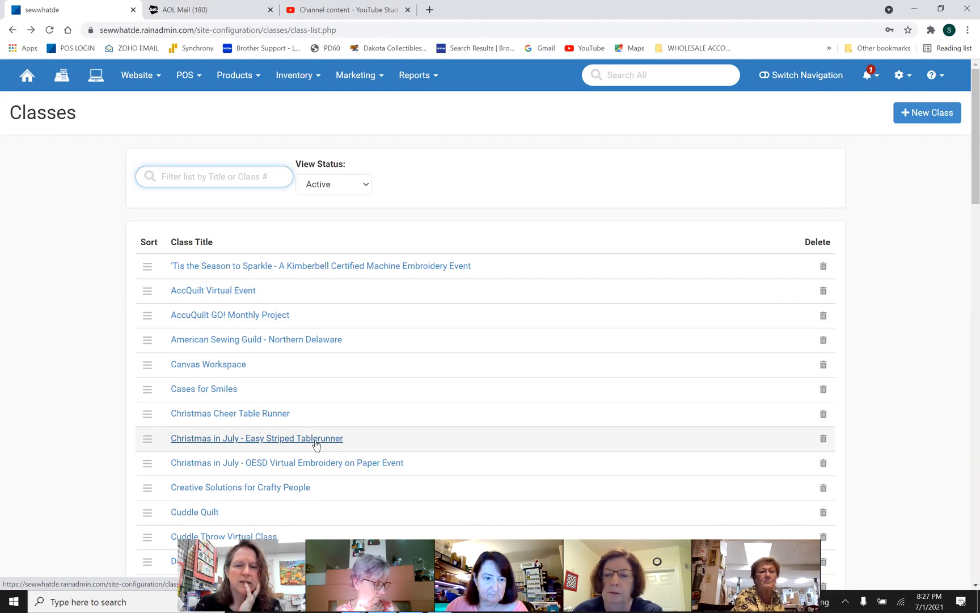
{"action": "left_click", "coordinate": [61, 235]}
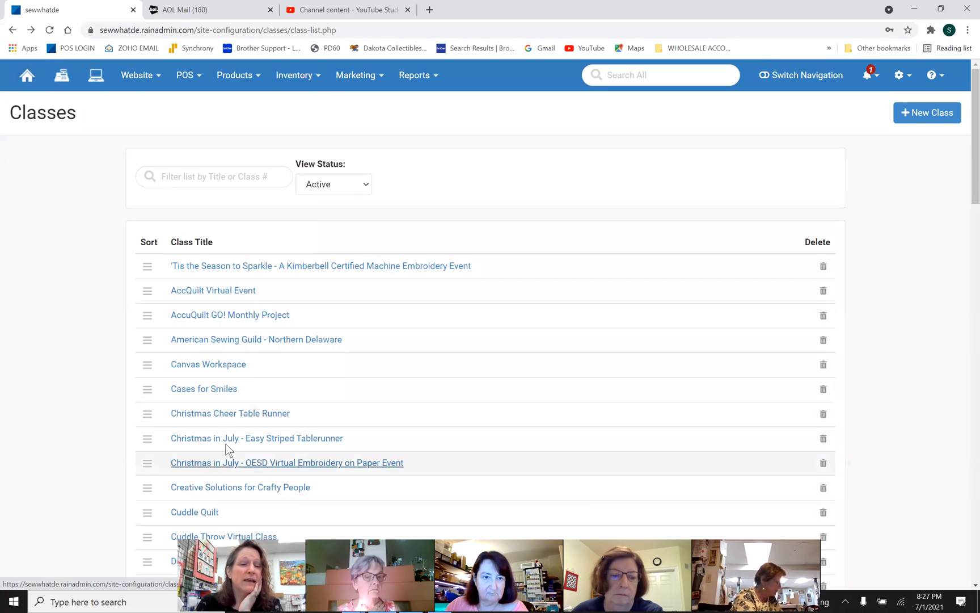
Step: Open sewwhatde.com in a new browser tab and search the store for JULY
{"action": "left_click", "coordinate": [430, 10]}
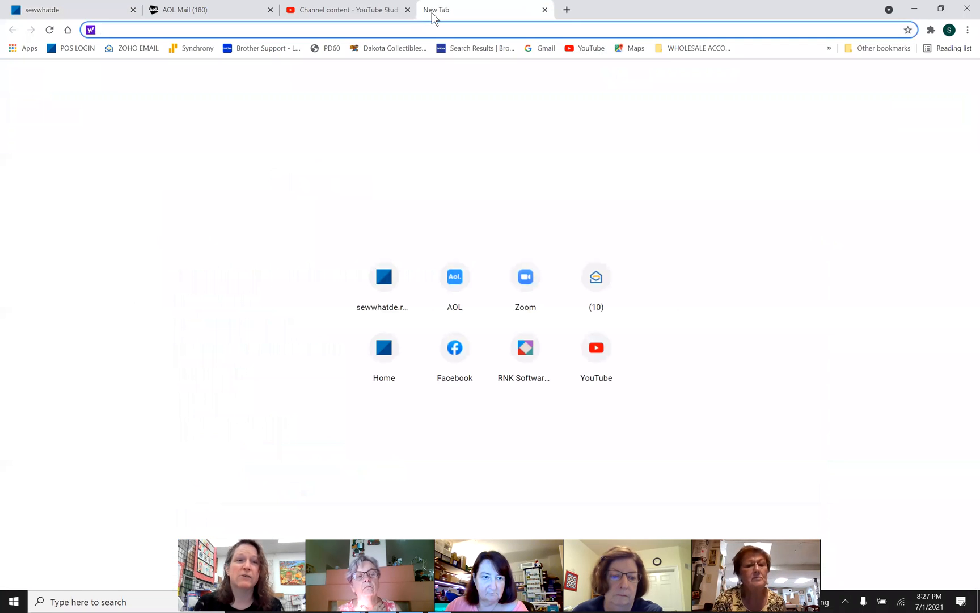
{"action": "type", "text": "SEWWHATDE.COM"}
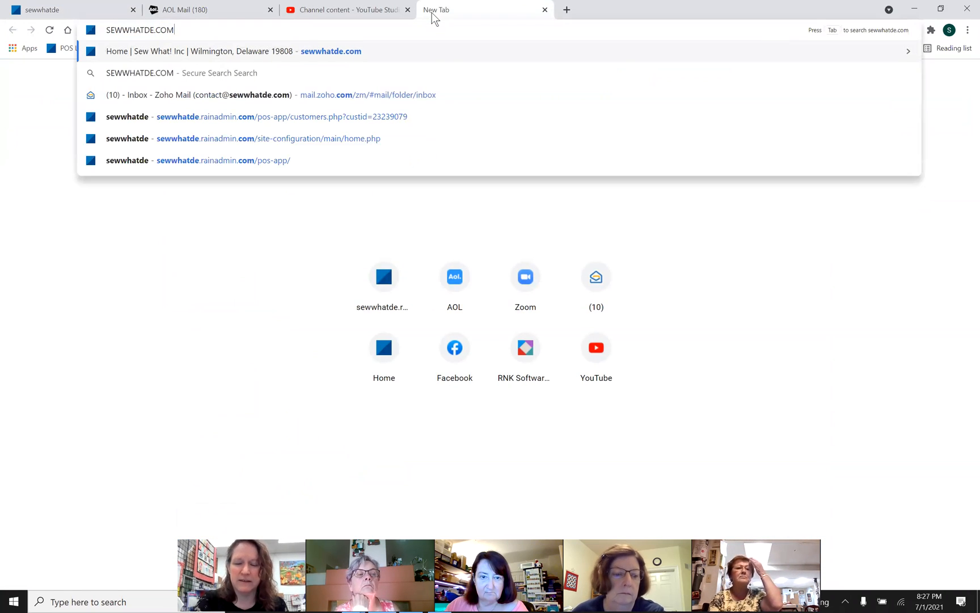
{"action": "key", "text": "Return"}
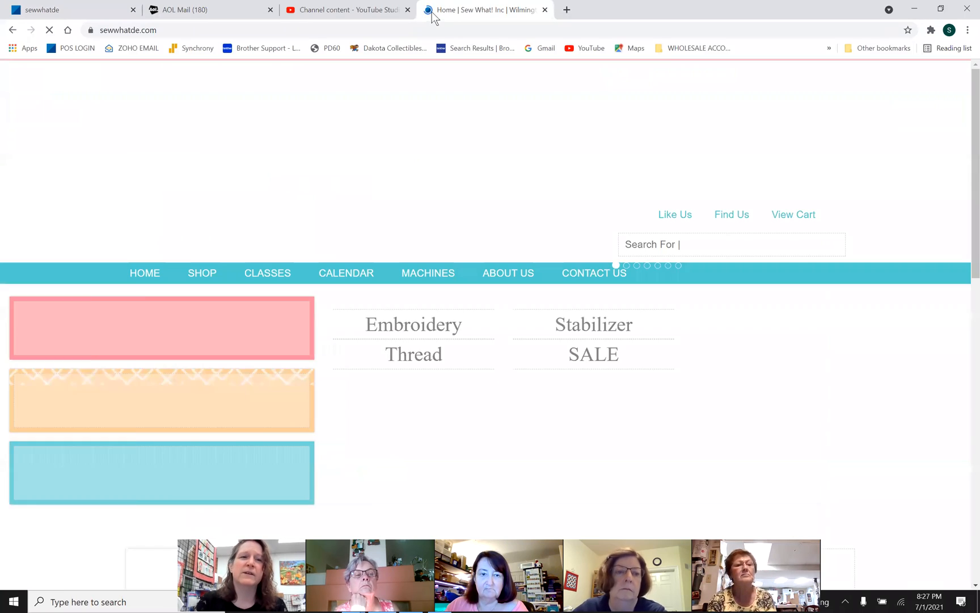
{"action": "left_click", "coordinate": [702, 248]}
{"action": "type", "text": "JUL"}
{"action": "key", "text": "Return"}
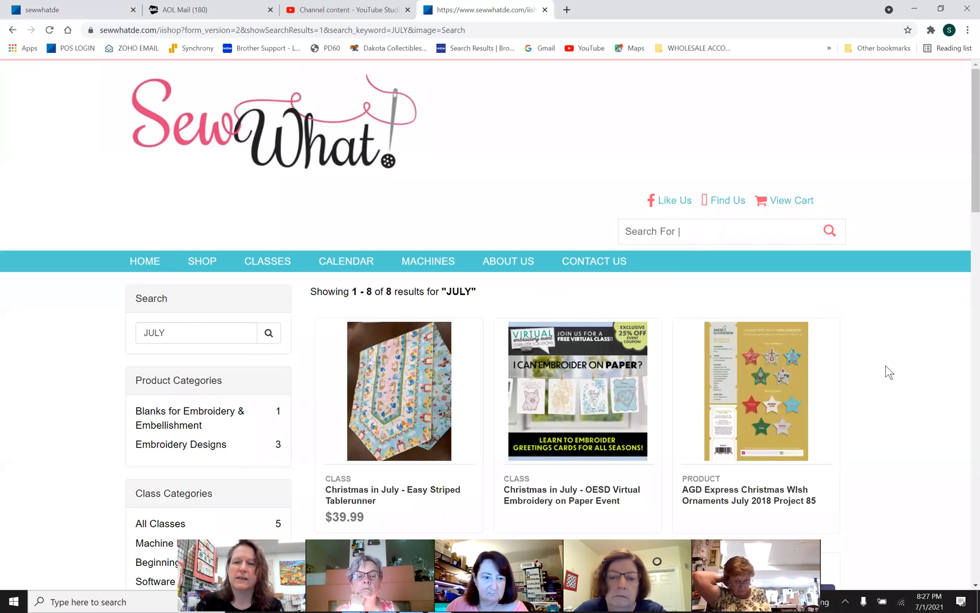
Step: Look through the store's JULY search results for the classes and products on offer
{"action": "scroll", "coordinate": [885, 365], "scroll_direction": "down", "scroll_amount": 3}
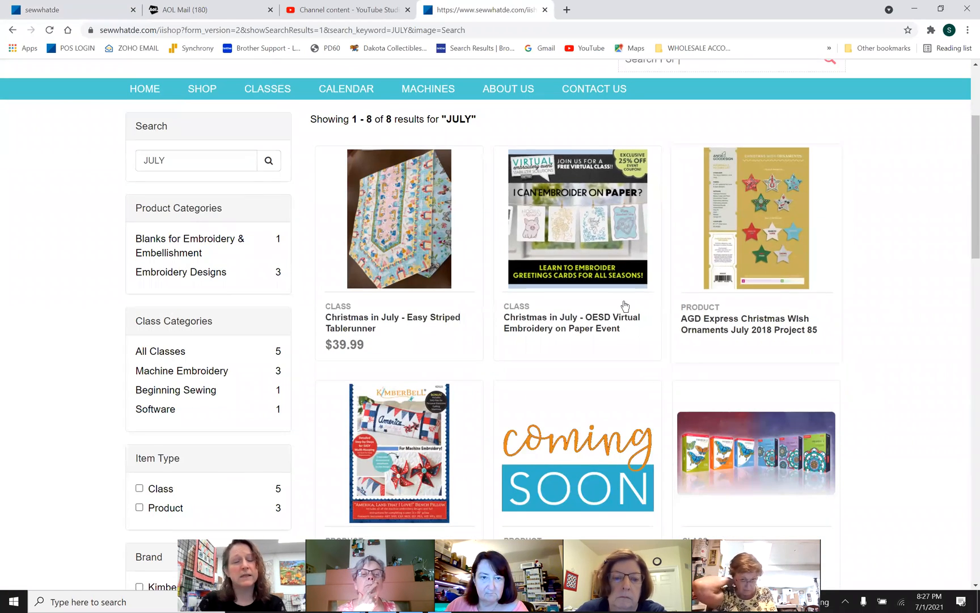
{"action": "scroll", "coordinate": [794, 392], "scroll_direction": "down", "scroll_amount": 2}
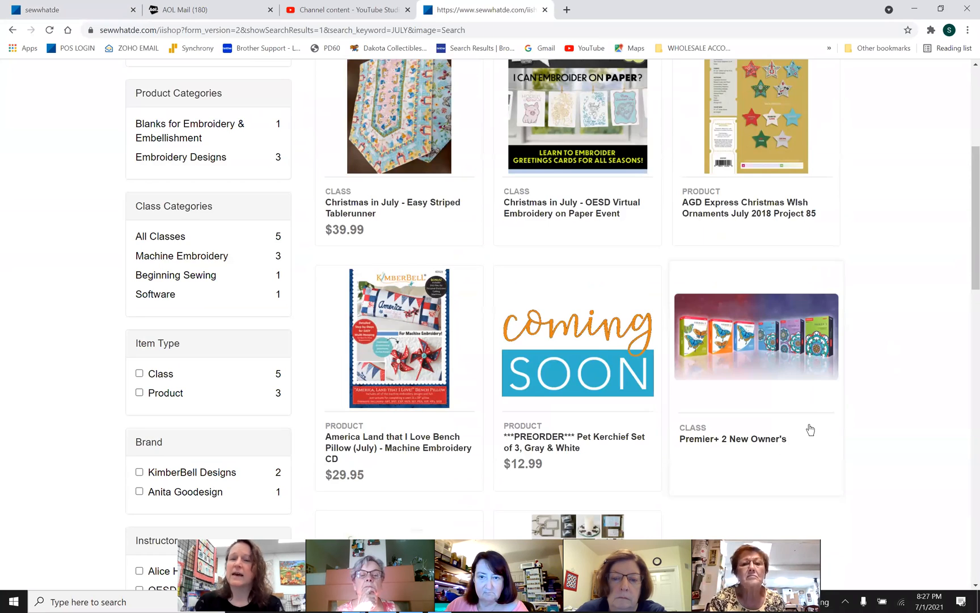
{"action": "scroll", "coordinate": [810, 429], "scroll_direction": "down", "scroll_amount": 6}
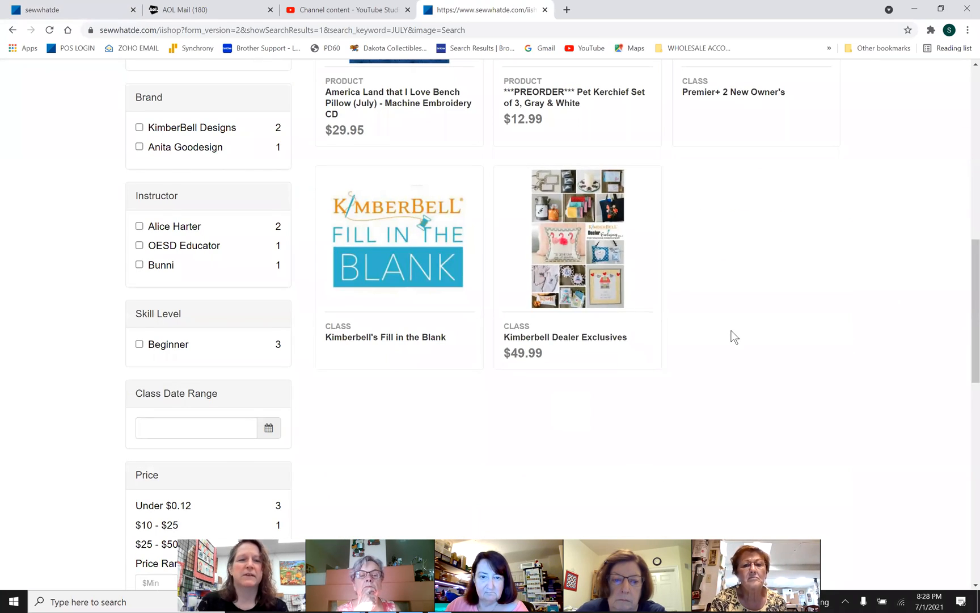
{"action": "scroll", "coordinate": [734, 336], "scroll_direction": "up", "scroll_amount": 1}
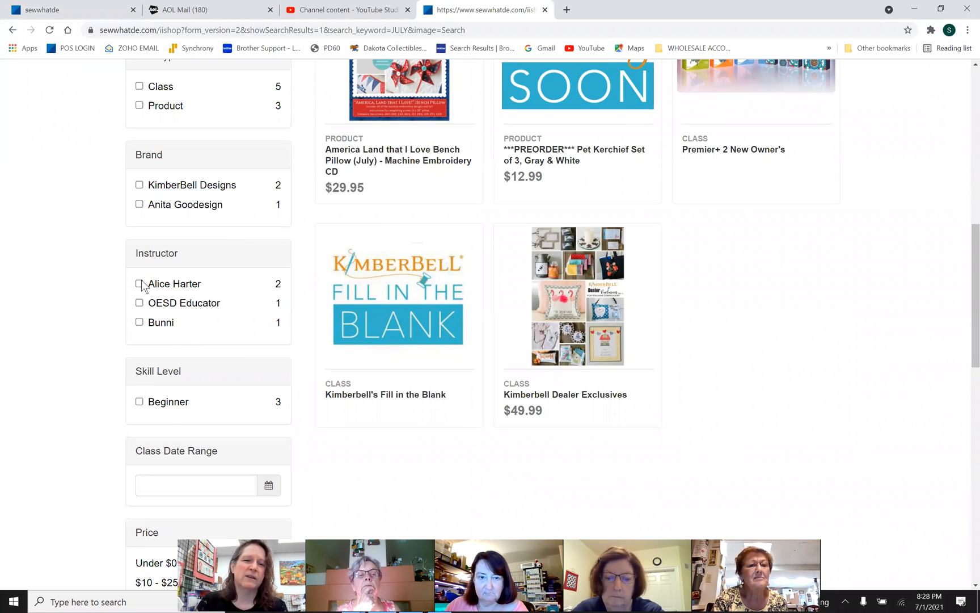
{"action": "scroll", "coordinate": [903, 390], "scroll_direction": "up", "scroll_amount": 1}
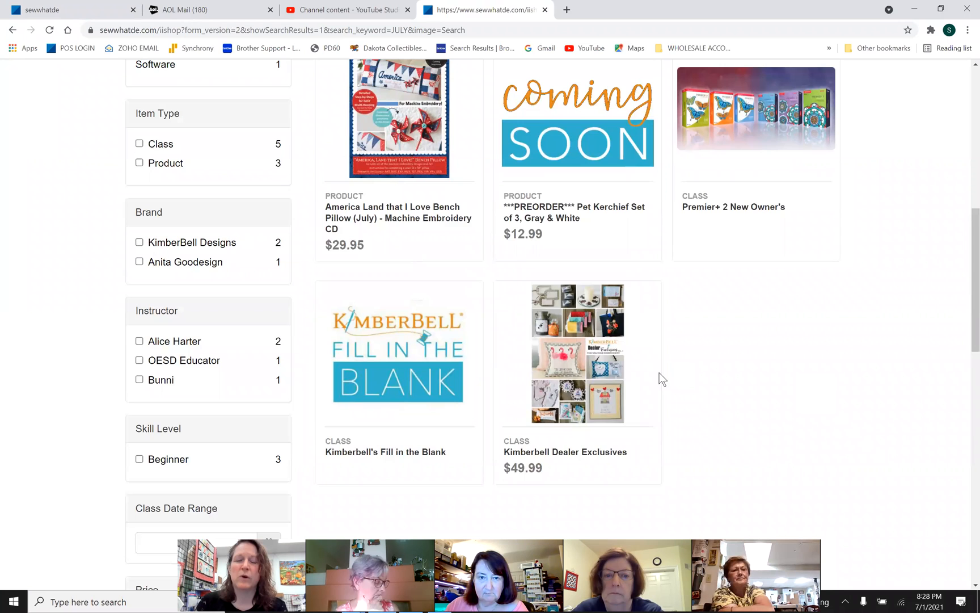
{"action": "scroll", "coordinate": [791, 265], "scroll_direction": "up", "scroll_amount": 3}
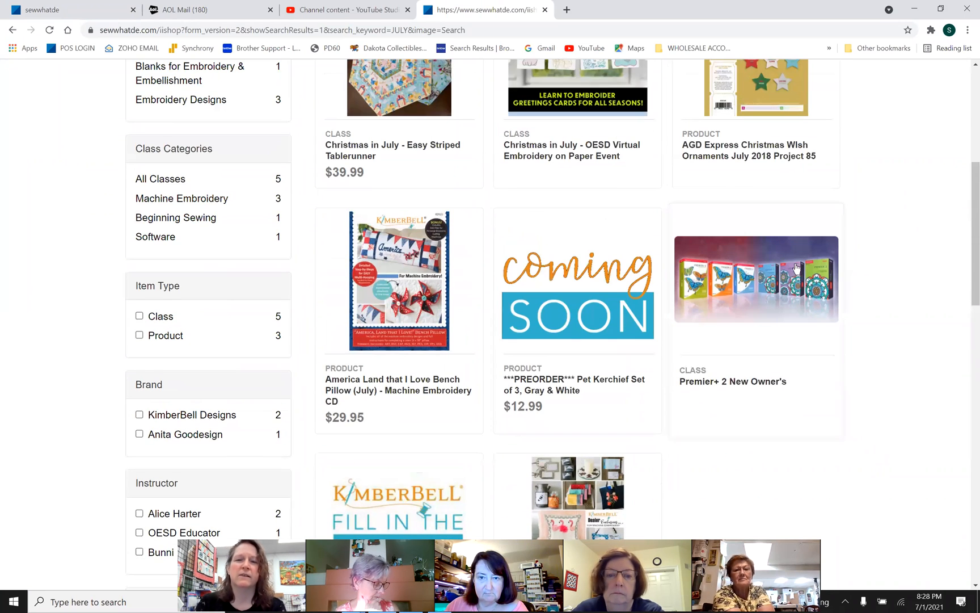
{"action": "scroll", "coordinate": [811, 273], "scroll_direction": "up", "scroll_amount": 5}
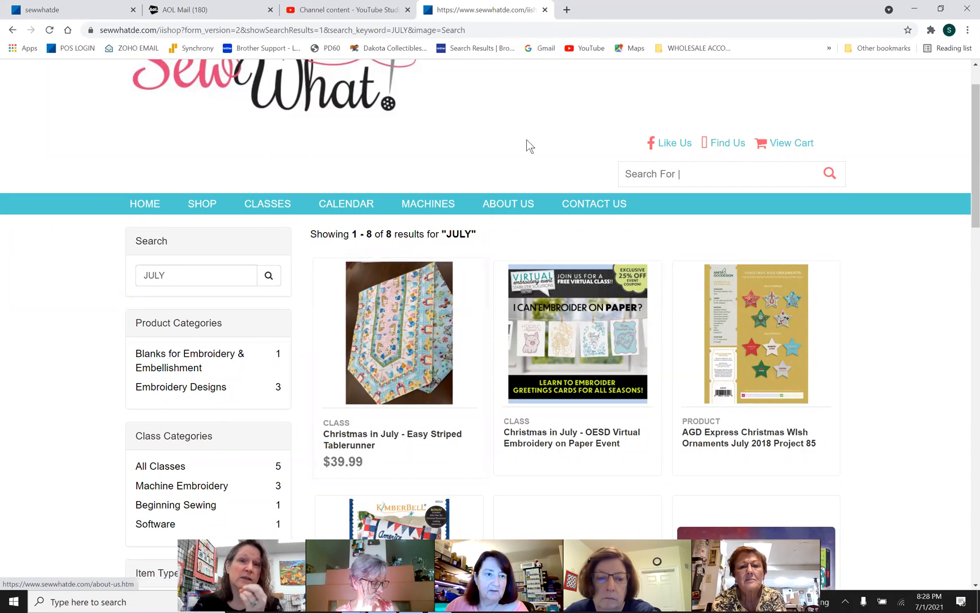
Step: Switch to AOL Mail and open the flagged 3:25 pm message with the attached table runner photo
{"action": "left_click", "coordinate": [223, 14]}
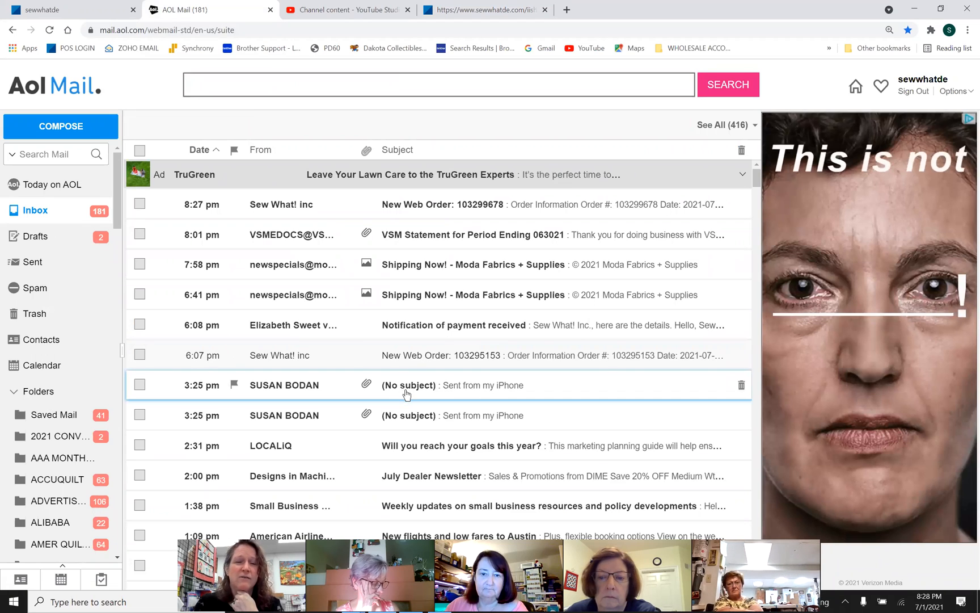
{"action": "left_click", "coordinate": [280, 385]}
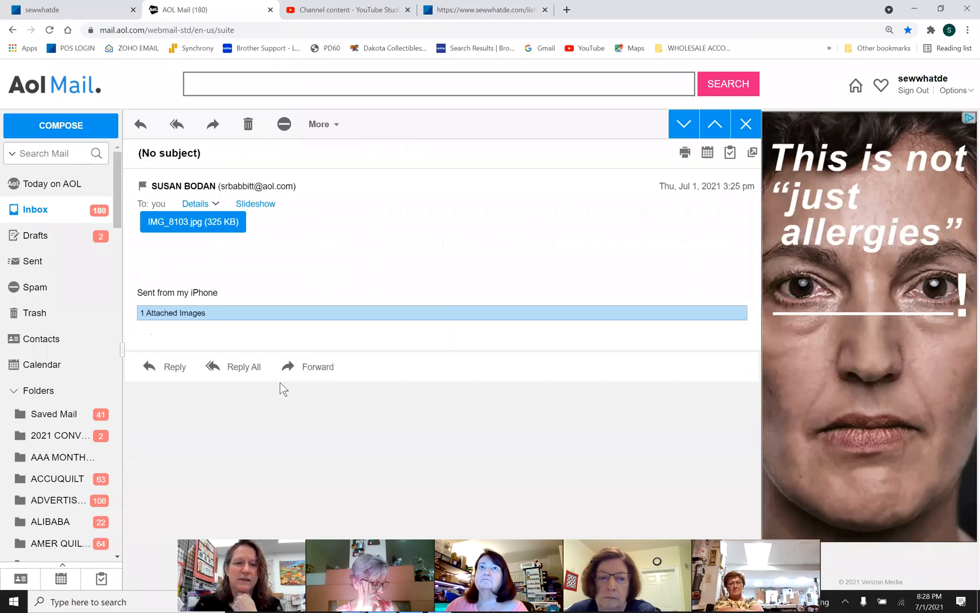
{"action": "mouse_move", "coordinate": [236, 424]}
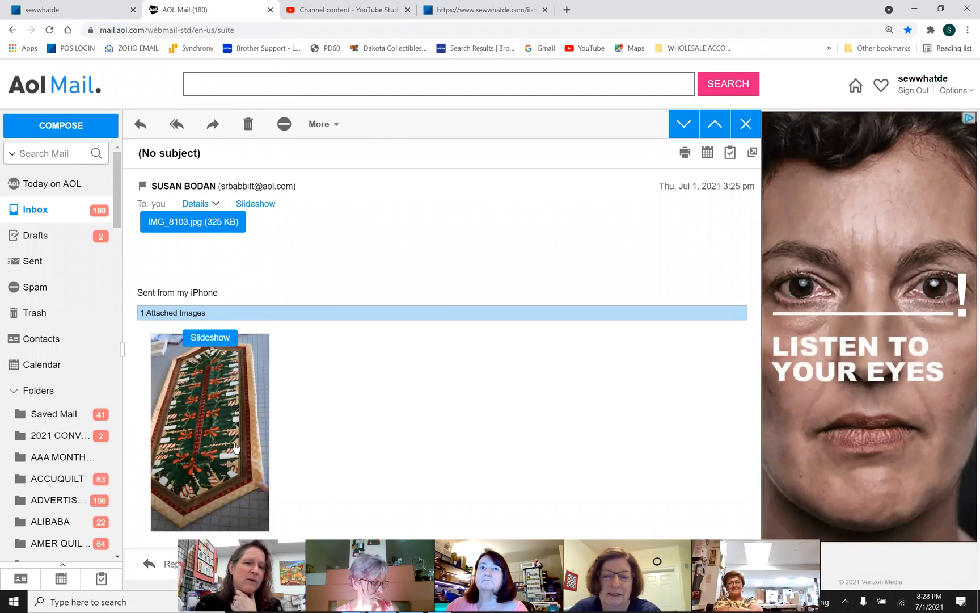
Step: Save the attached table runner photo as IMG_8103.jpg in the Downloads folder
{"action": "left_click", "coordinate": [235, 441]}
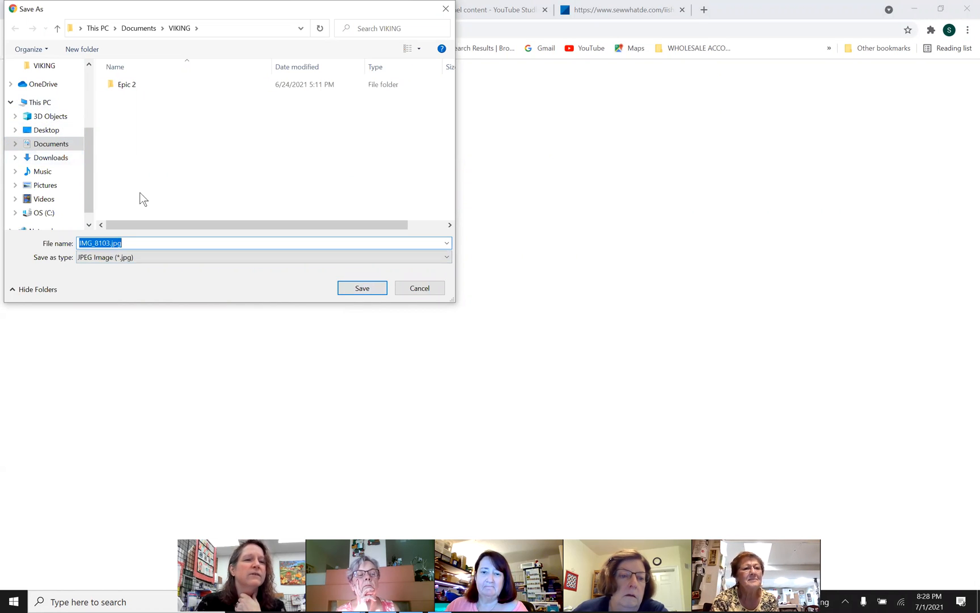
{"action": "left_click", "coordinate": [54, 158]}
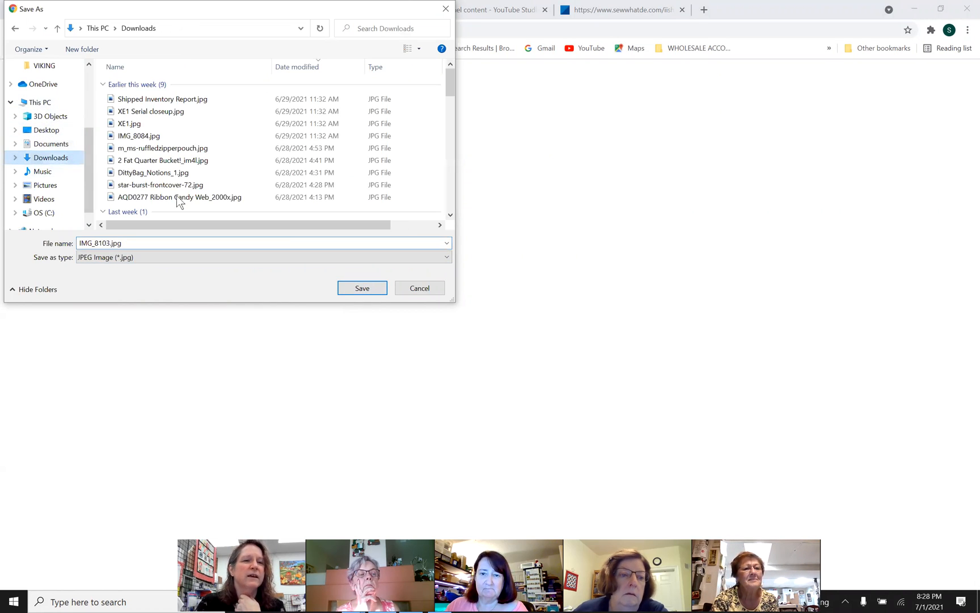
{"action": "left_click", "coordinate": [363, 288]}
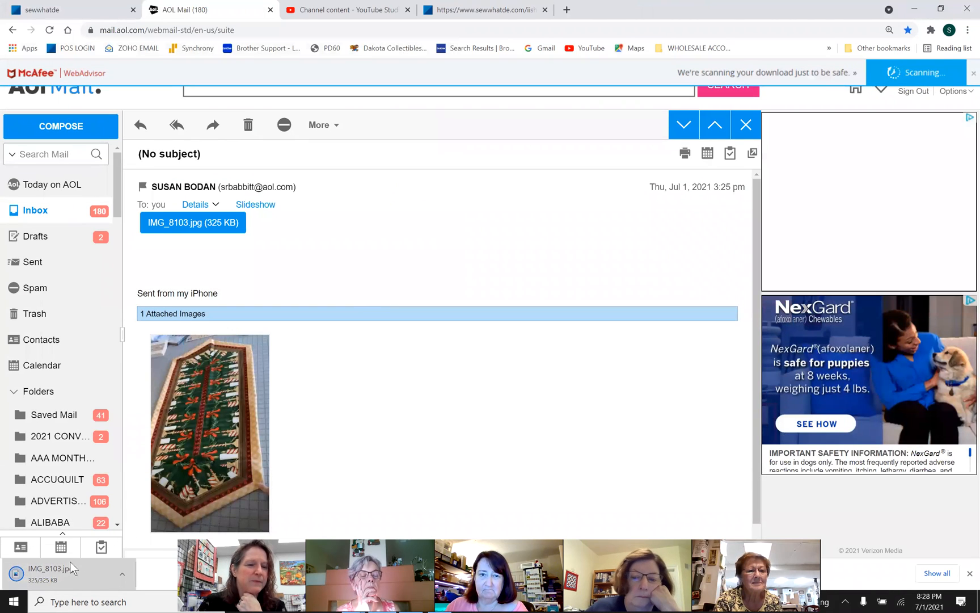
Step: Open the downloaded IMG_8103.jpg to view the table runner photo, and close the viewer
{"action": "left_click", "coordinate": [80, 579]}
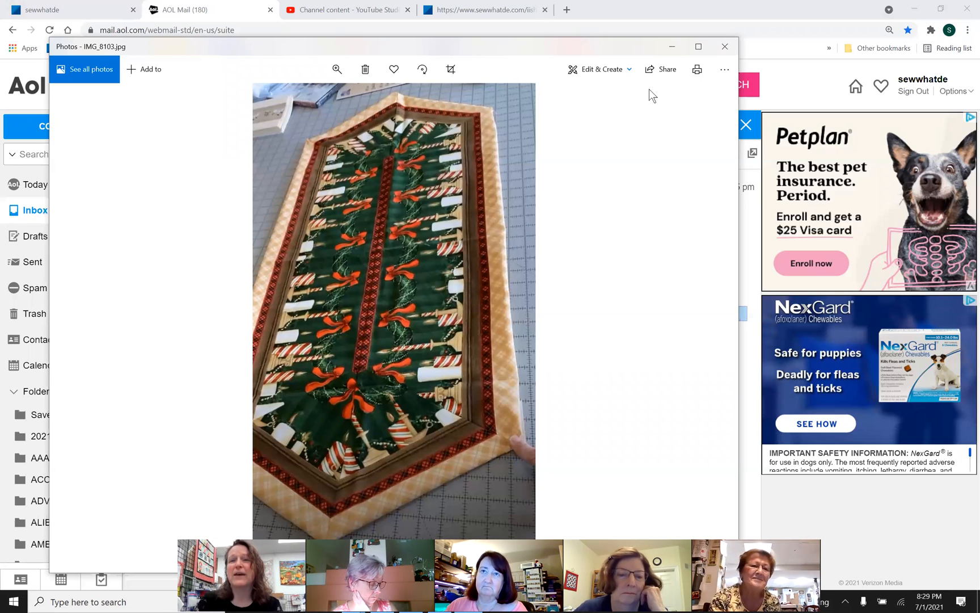
{"action": "left_click", "coordinate": [725, 46]}
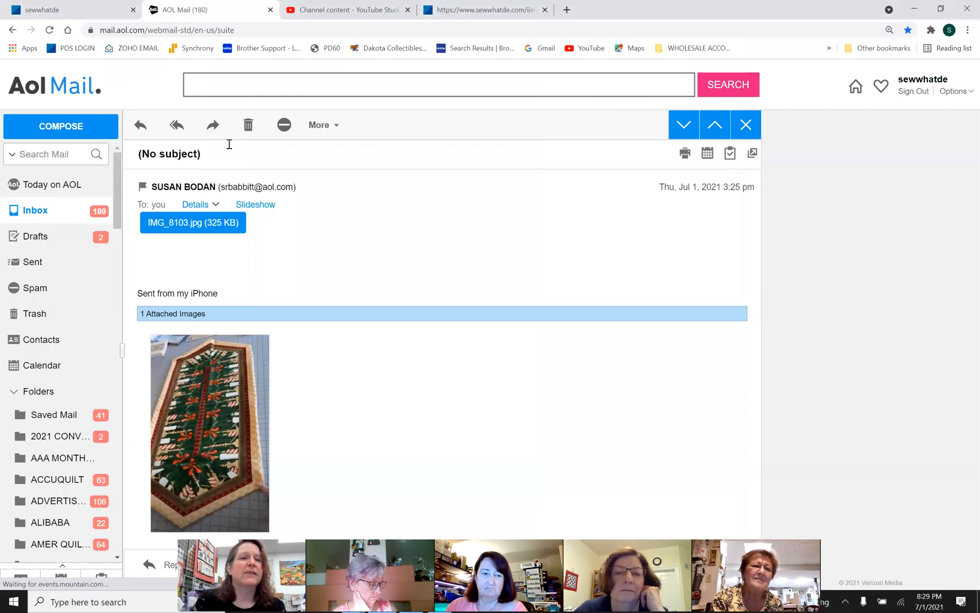
Step: In the store admin, replace the Christmas in July - Easy Striped Tablerunner class image with IMG_8103.jpg from Downloads and save the class
{"action": "left_click", "coordinate": [68, 10]}
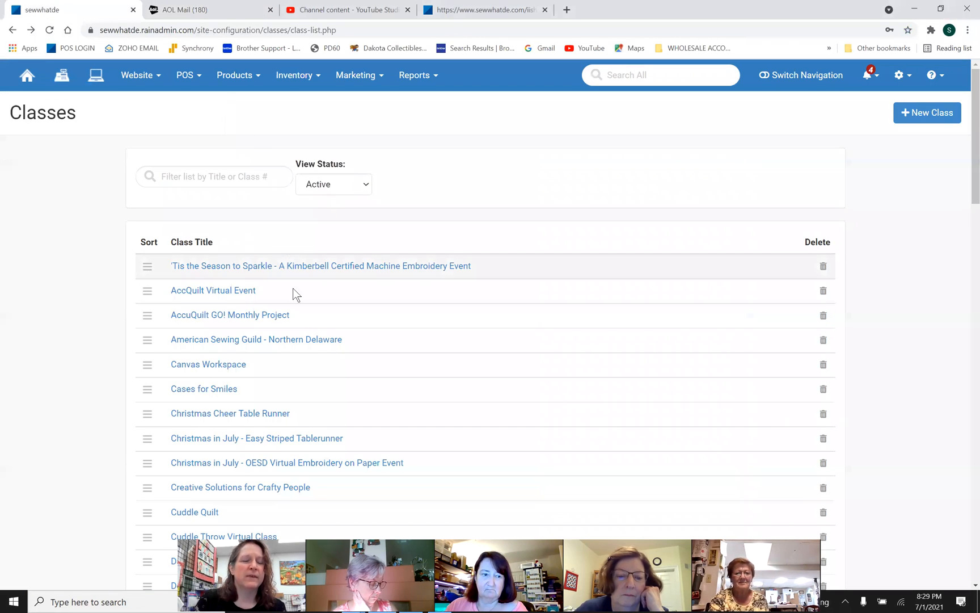
{"action": "left_click", "coordinate": [265, 442]}
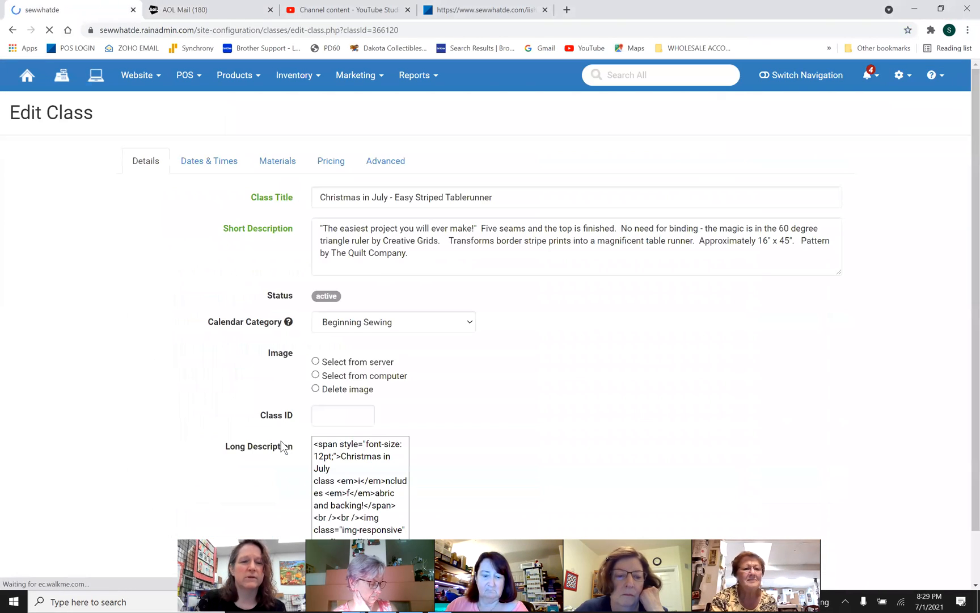
{"action": "left_click", "coordinate": [318, 477]}
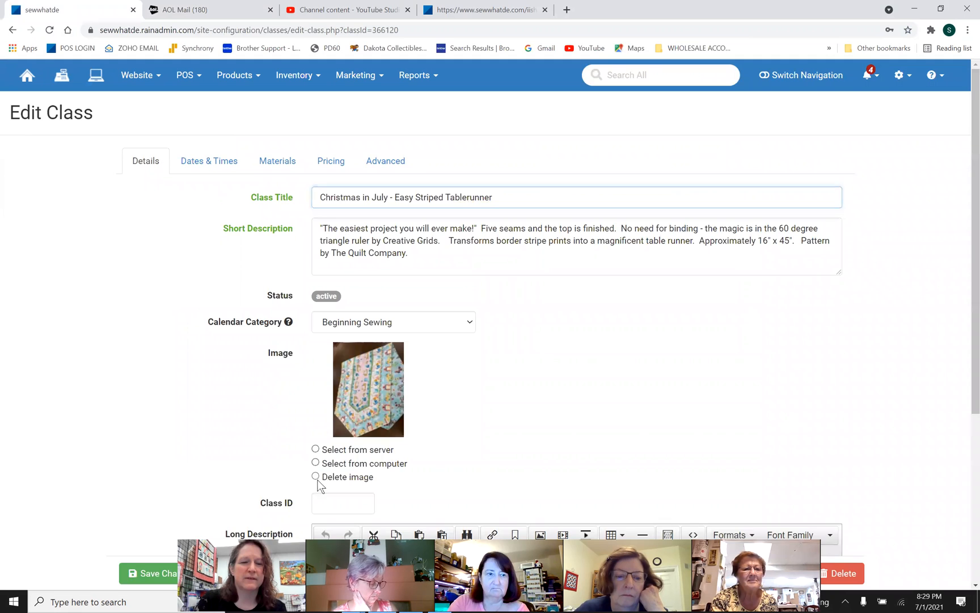
{"action": "left_click", "coordinate": [316, 364]}
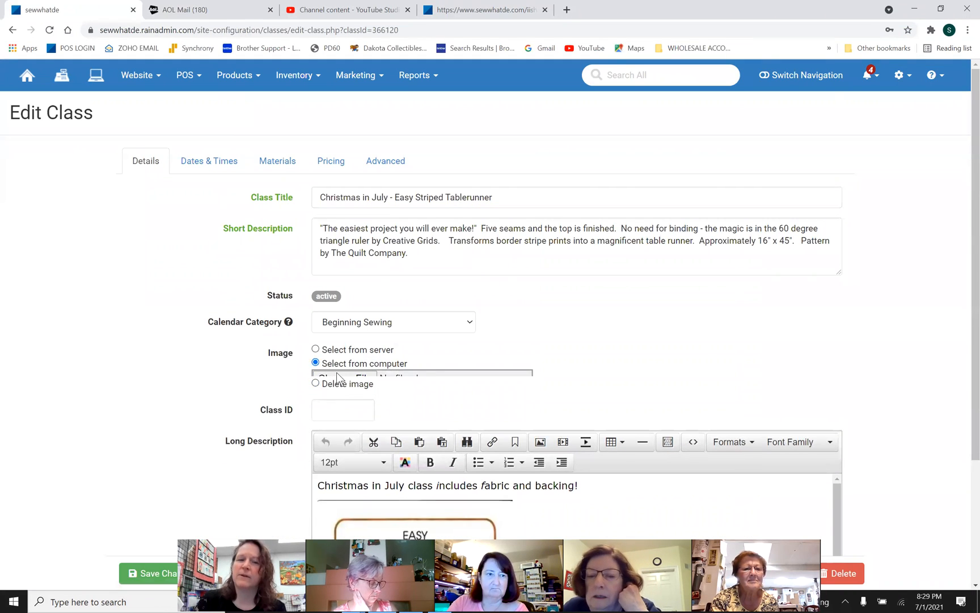
{"action": "left_click", "coordinate": [346, 378]}
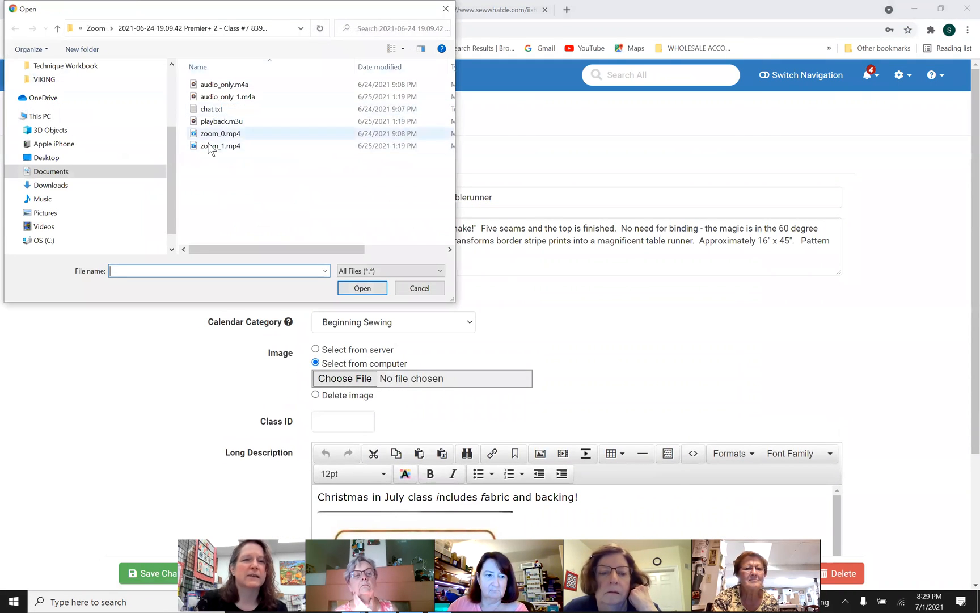
{"action": "left_click", "coordinate": [50, 187]}
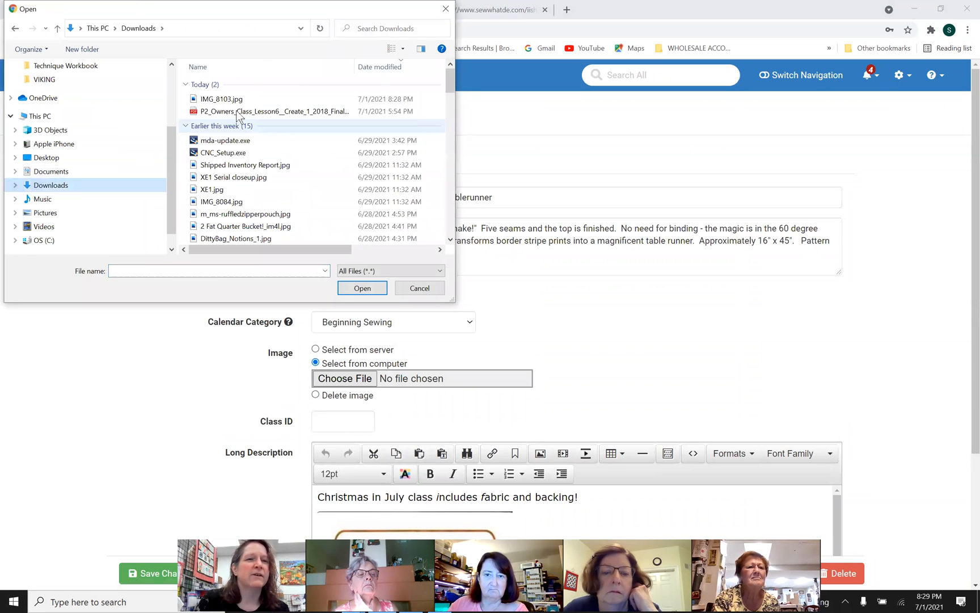
{"action": "double_click", "coordinate": [227, 96]}
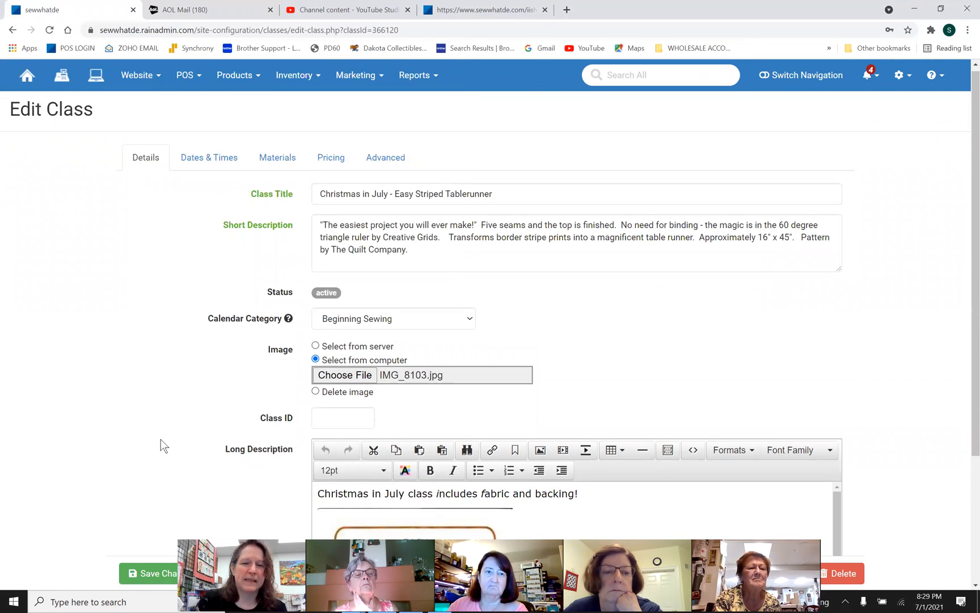
{"action": "scroll", "coordinate": [161, 439], "scroll_direction": "down", "scroll_amount": 3}
{"action": "left_click", "coordinate": [161, 573]}
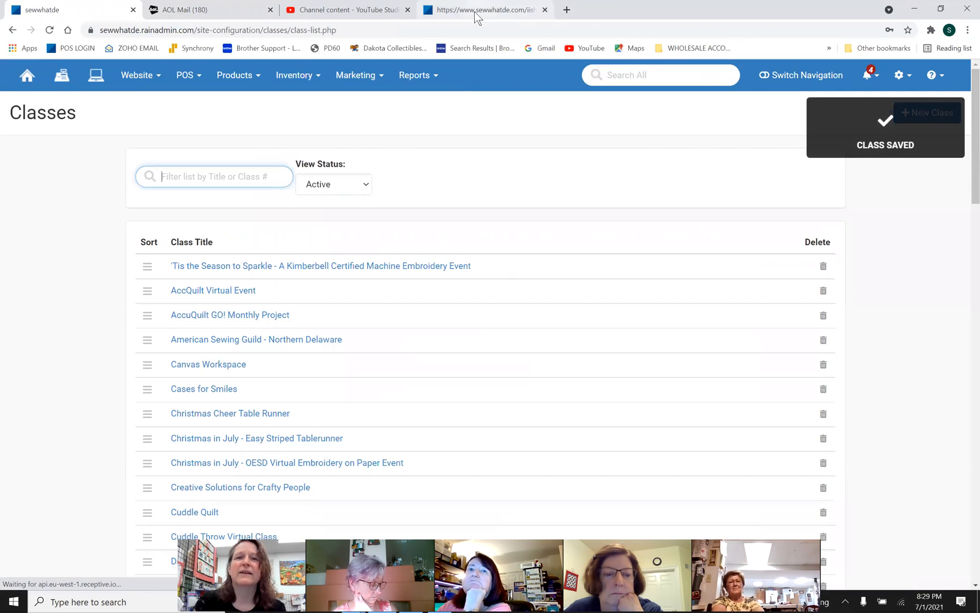
Step: Switch to the public store site, repeat the JULY search and open the Christmas in July - Easy Striped Tablerunner class
{"action": "left_click", "coordinate": [476, 16]}
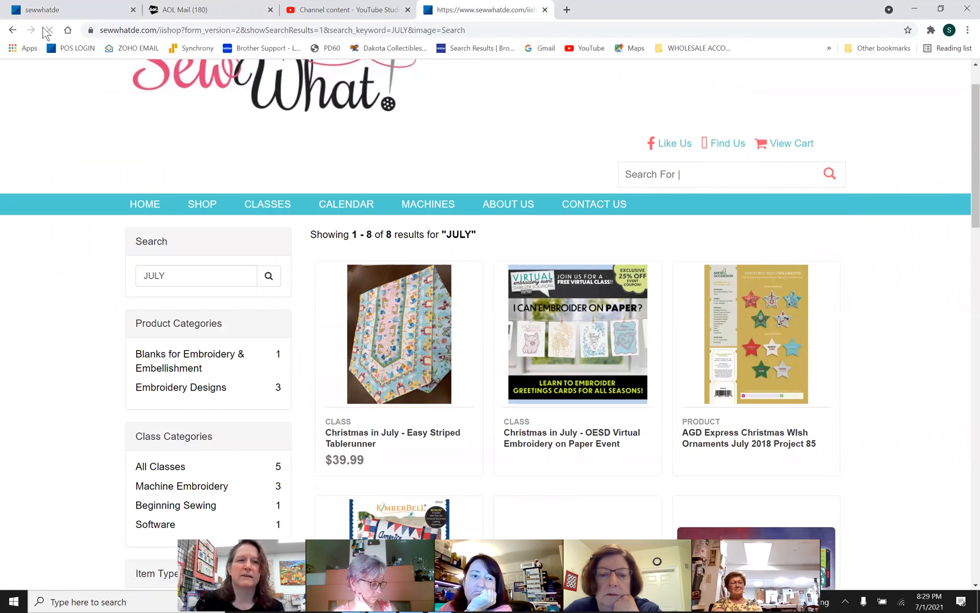
{"action": "left_click", "coordinate": [49, 29]}
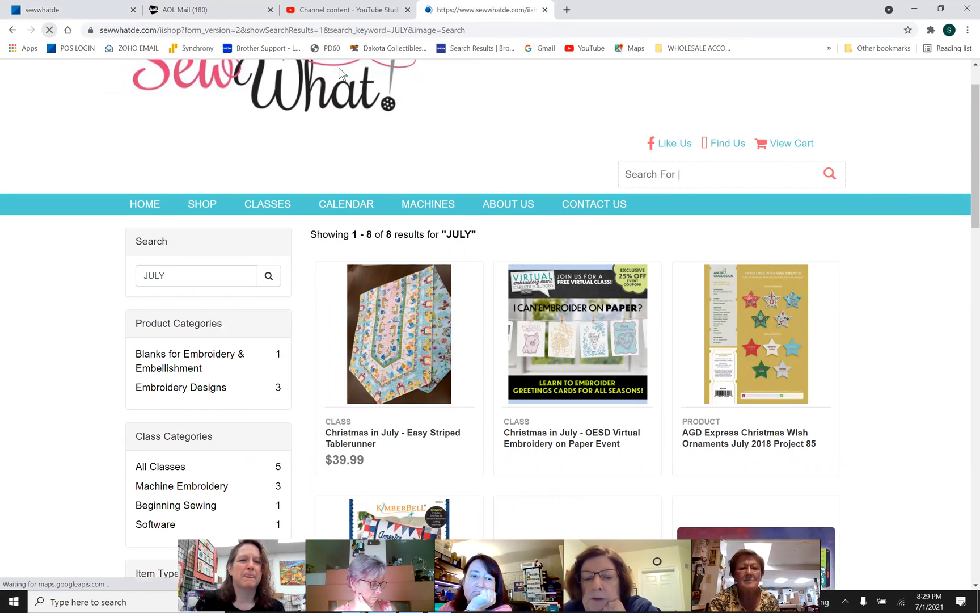
{"action": "left_click", "coordinate": [722, 174]}
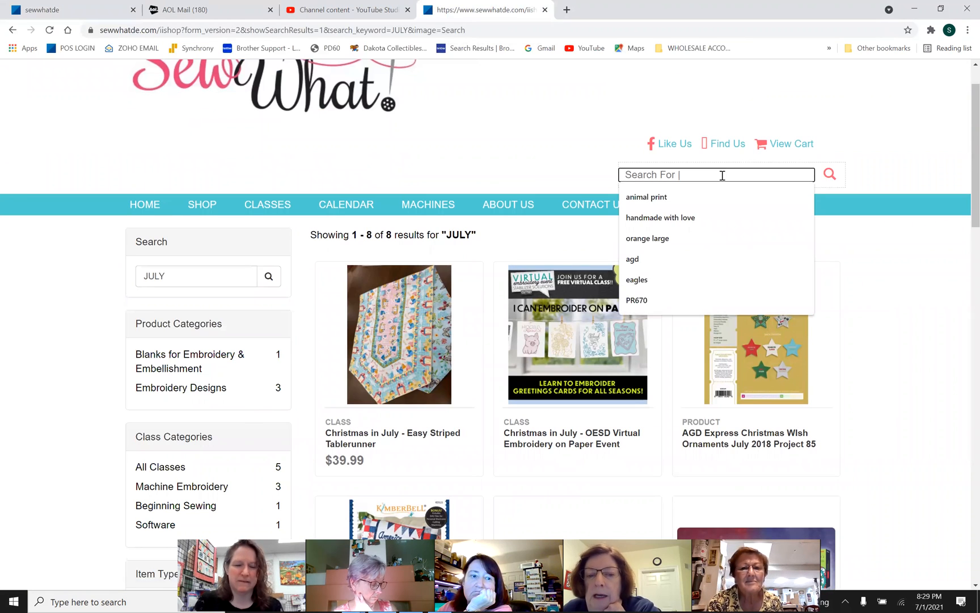
{"action": "type", "text": "JULY"}
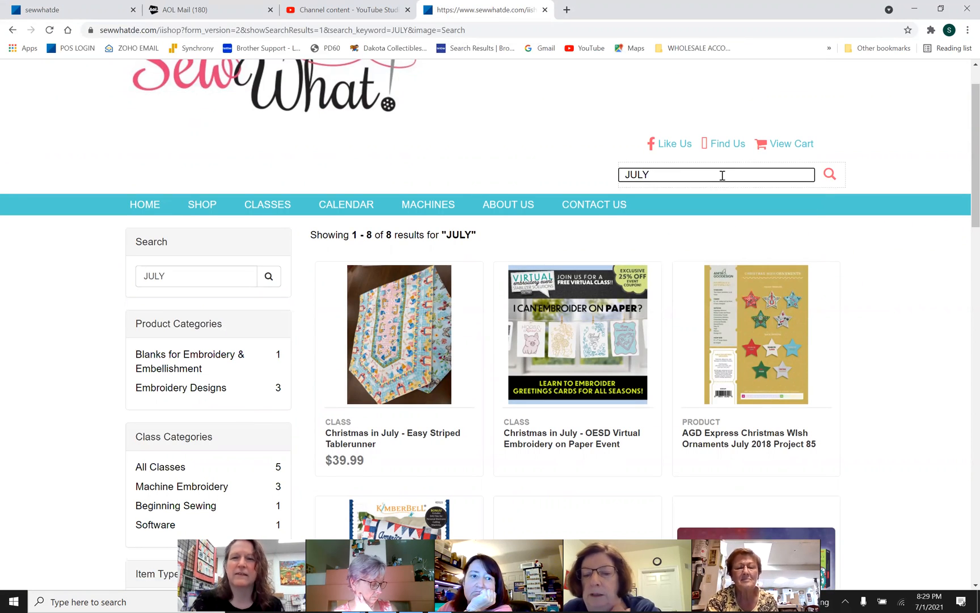
{"action": "key", "text": "Return"}
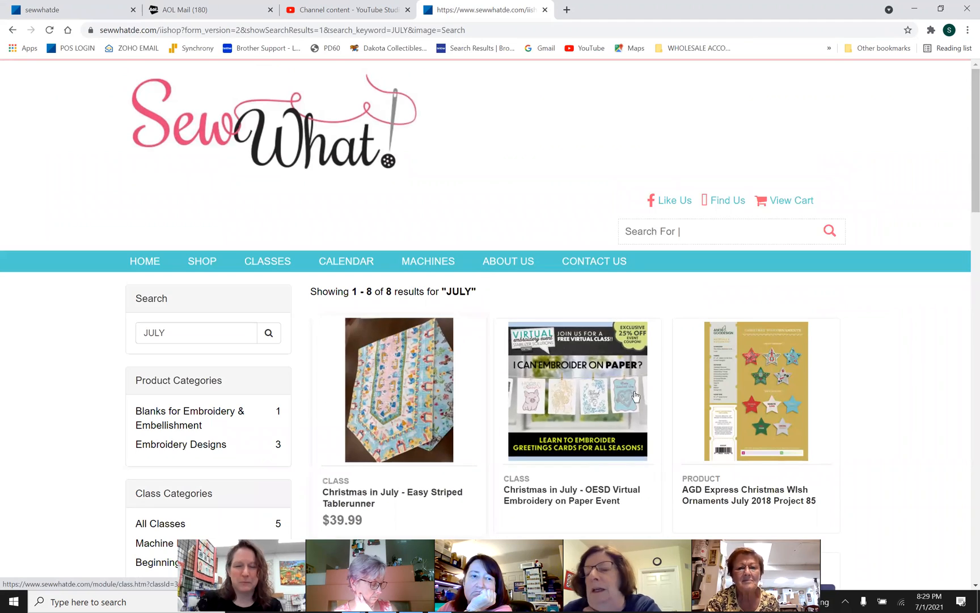
{"action": "scroll", "coordinate": [586, 398], "scroll_direction": "down", "scroll_amount": 3}
{"action": "scroll", "coordinate": [586, 399], "scroll_direction": "down", "scroll_amount": 2}
{"action": "left_click", "coordinate": [422, 153]}
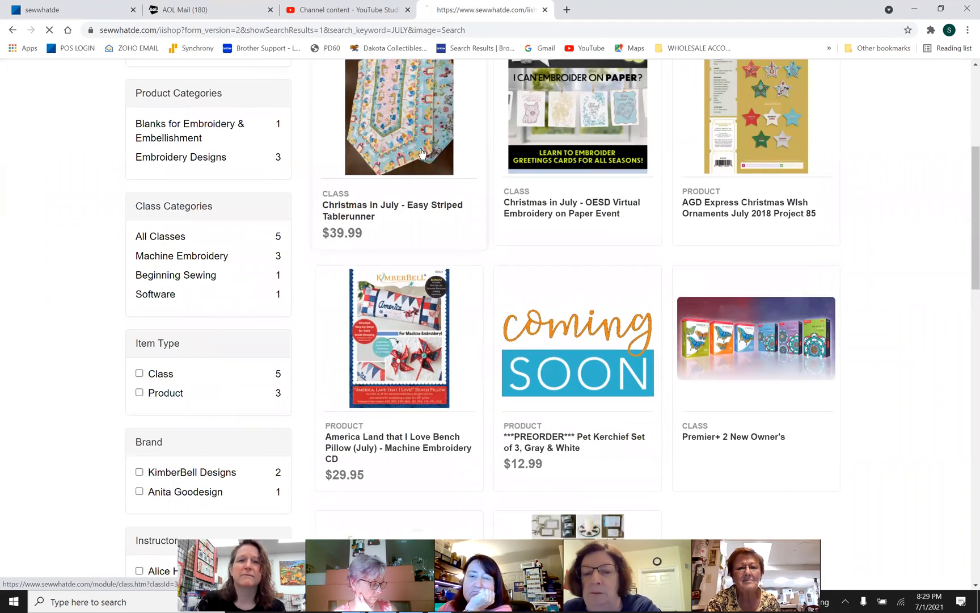
Step: Examine the tablerunner class page's photo and fee details, and check its available dates without selecting one
{"action": "scroll", "coordinate": [551, 377], "scroll_direction": "down", "scroll_amount": 6}
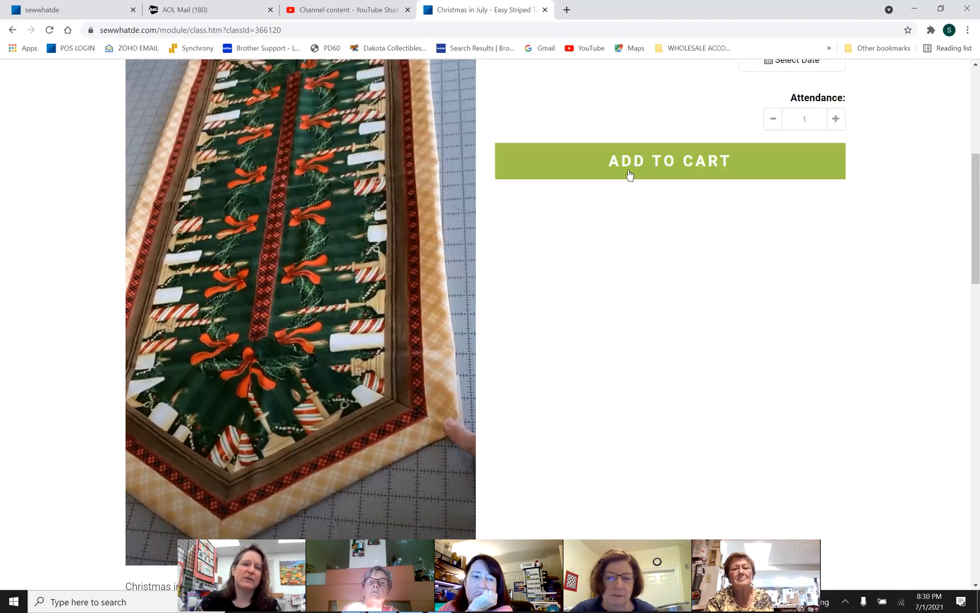
{"action": "scroll", "coordinate": [416, 230], "scroll_direction": "up", "scroll_amount": 3}
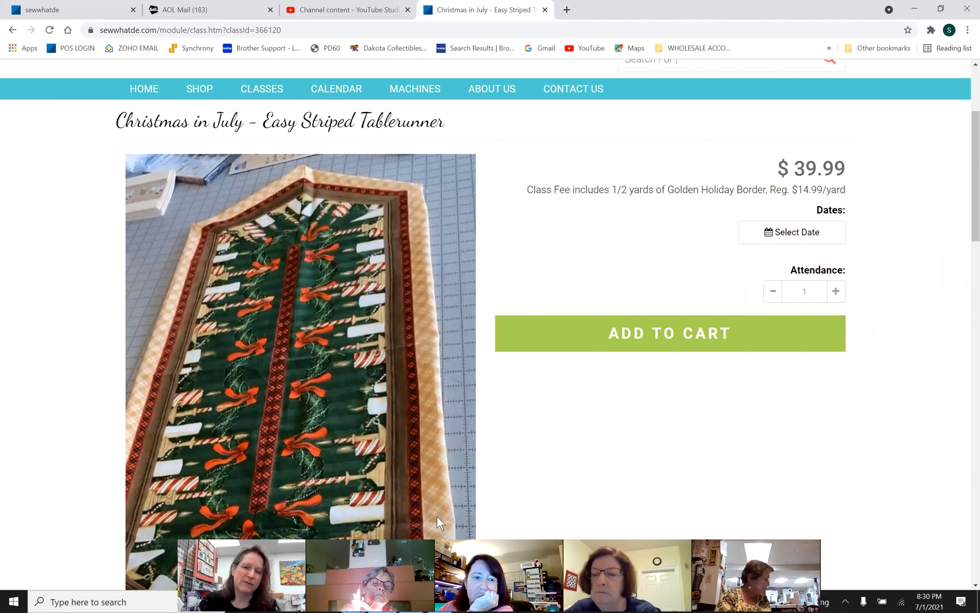
{"action": "scroll", "coordinate": [424, 430], "scroll_direction": "up", "scroll_amount": 2}
{"action": "scroll", "coordinate": [424, 430], "scroll_direction": "down", "scroll_amount": 2}
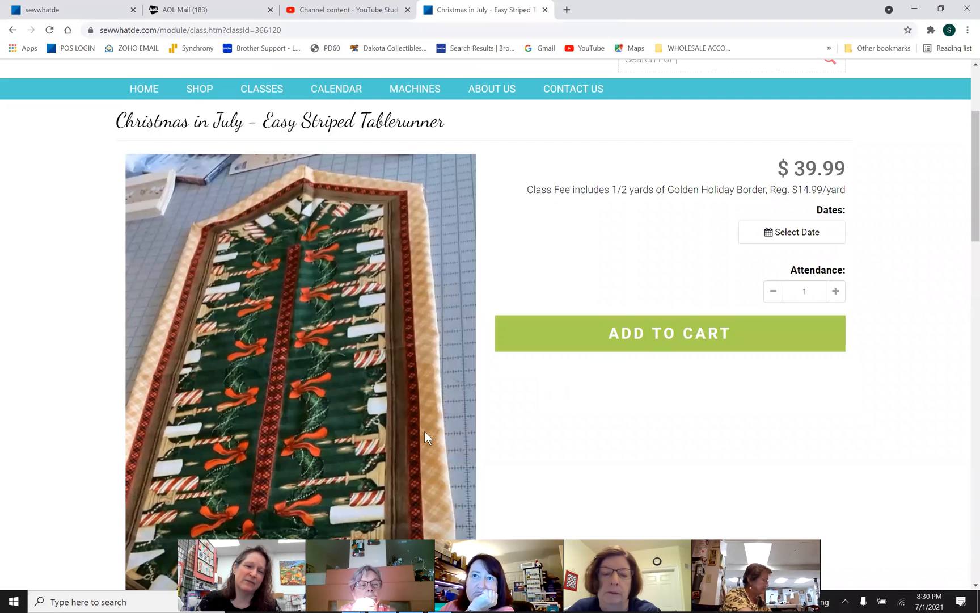
{"action": "scroll", "coordinate": [425, 430], "scroll_direction": "down", "scroll_amount": 2}
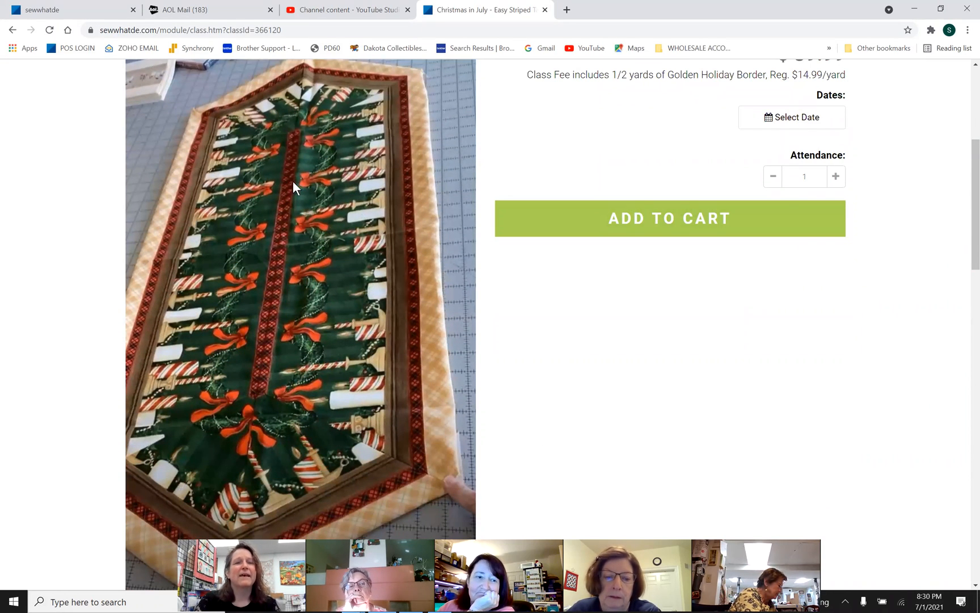
{"action": "scroll", "coordinate": [318, 188], "scroll_direction": "up", "scroll_amount": 3}
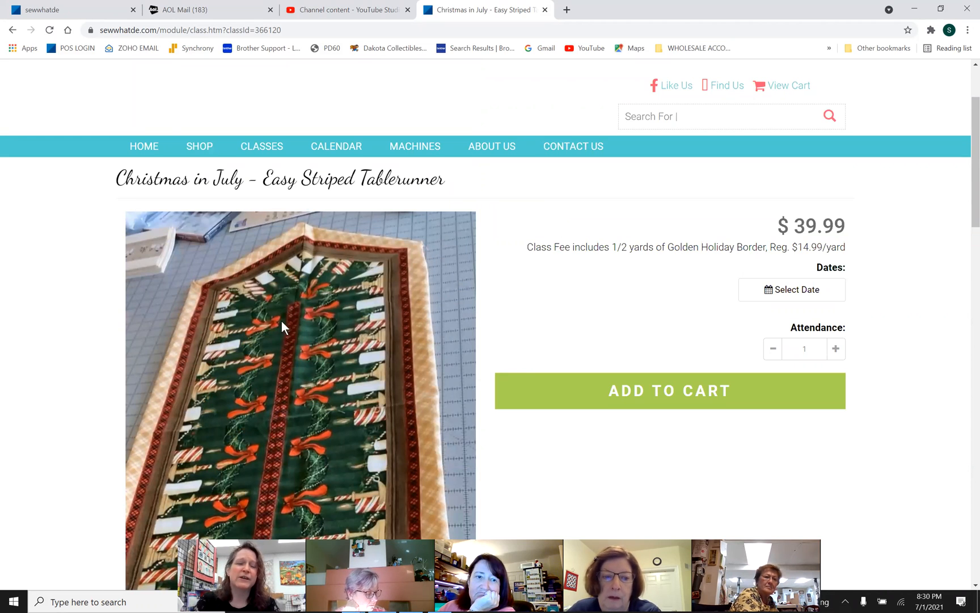
{"action": "scroll", "coordinate": [396, 368], "scroll_direction": "down", "scroll_amount": 4}
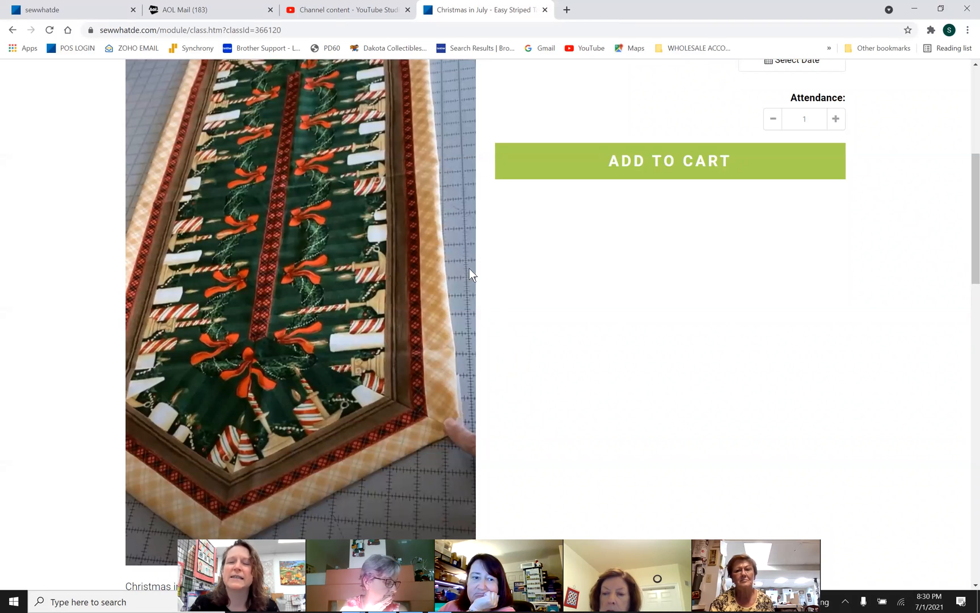
{"action": "scroll", "coordinate": [693, 178], "scroll_direction": "up", "scroll_amount": 4}
{"action": "left_click", "coordinate": [809, 292]}
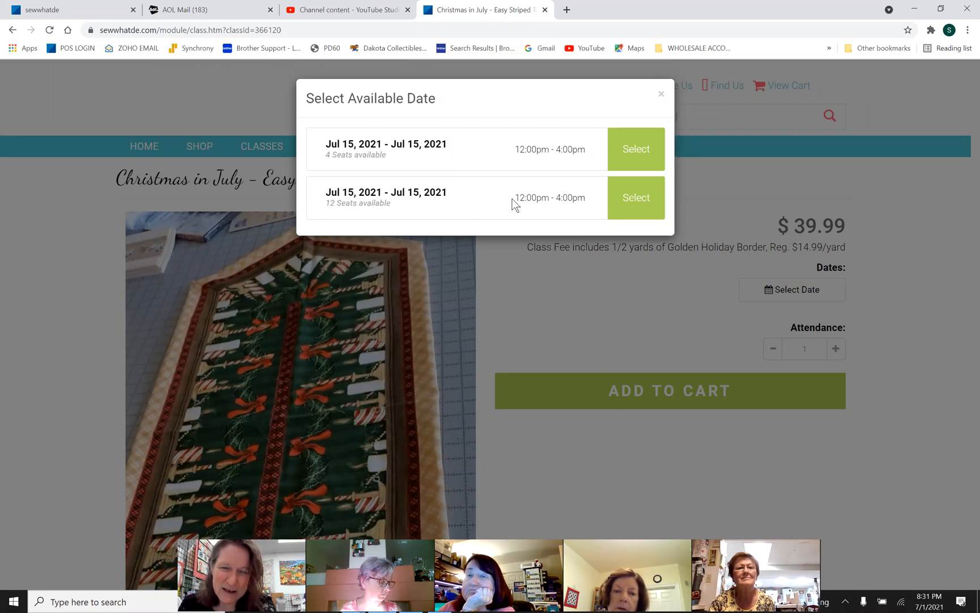
{"action": "left_click", "coordinate": [661, 96]}
Step: Open the Christmas in July - Easy Striped Tablerunner class in the store admin and check its details and its dates and times
{"action": "left_click", "coordinate": [96, 16]}
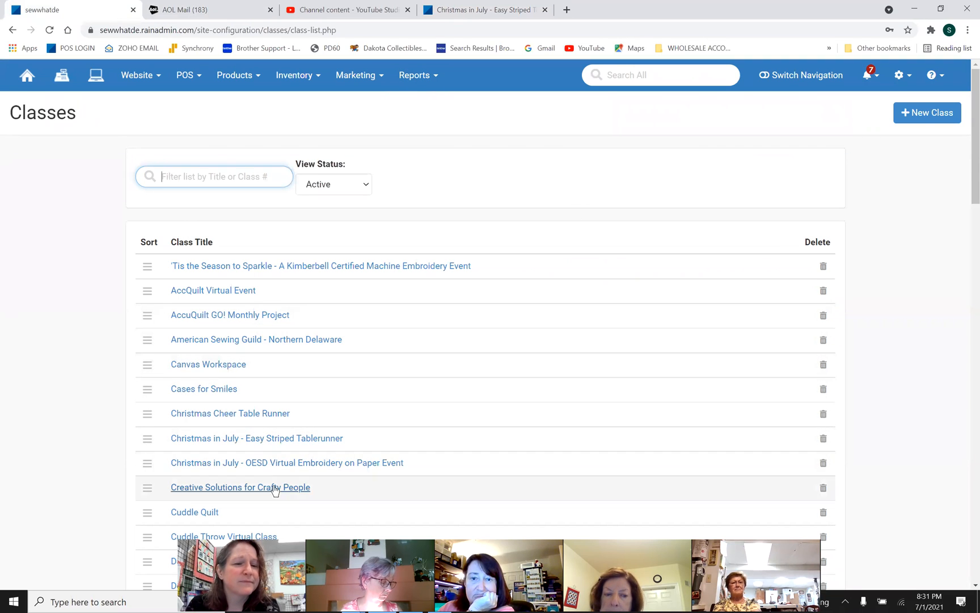
{"action": "left_click", "coordinate": [272, 439]}
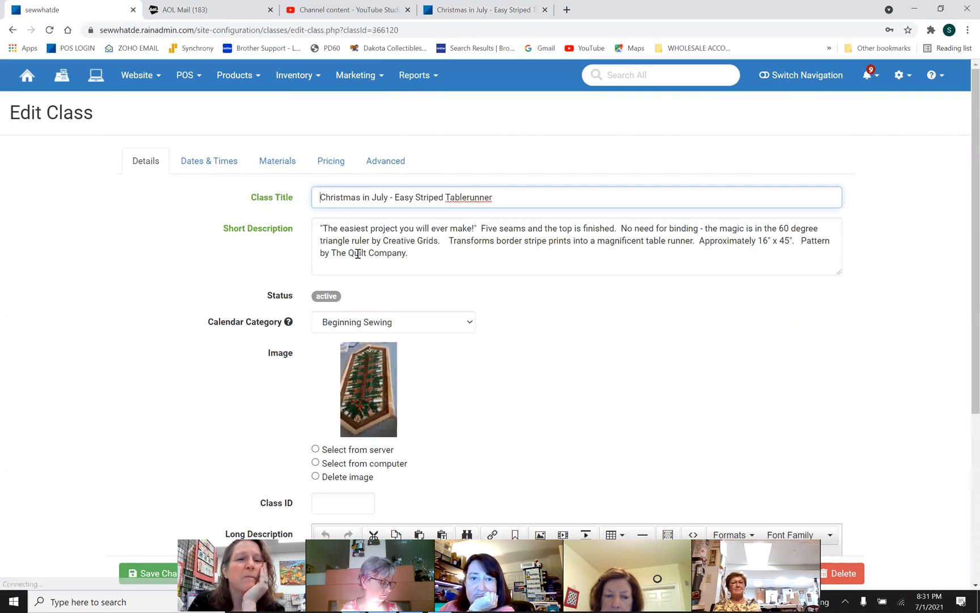
{"action": "scroll", "coordinate": [249, 213], "scroll_direction": "down", "scroll_amount": 2}
{"action": "scroll", "coordinate": [244, 225], "scroll_direction": "down", "scroll_amount": 2}
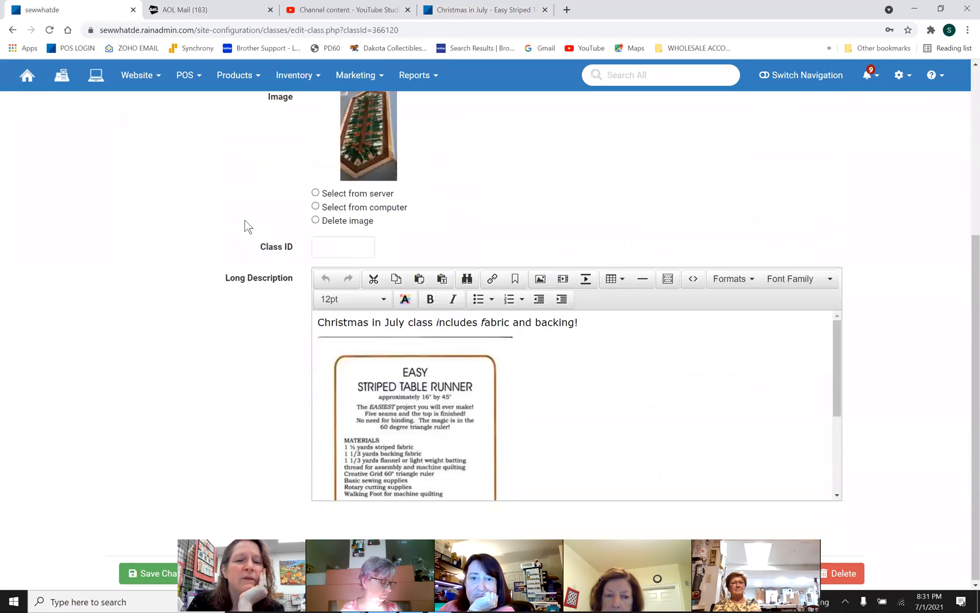
{"action": "scroll", "coordinate": [222, 204], "scroll_direction": "up", "scroll_amount": 5}
{"action": "left_click", "coordinate": [201, 165]}
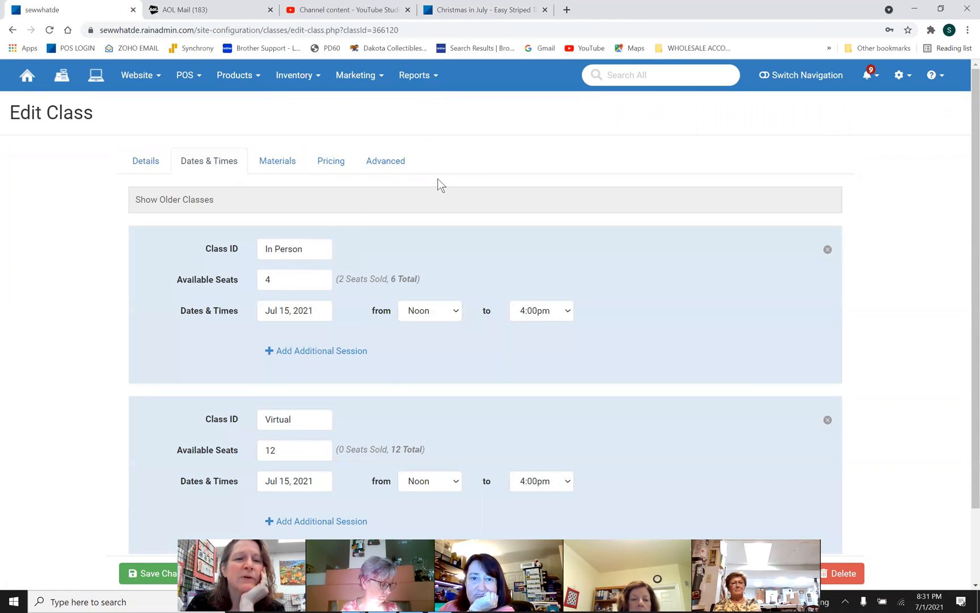
Step: Open the public store's July 2021 calendar and look through the scheduled classes
{"action": "left_click", "coordinate": [488, 12]}
{"action": "left_click", "coordinate": [335, 148]}
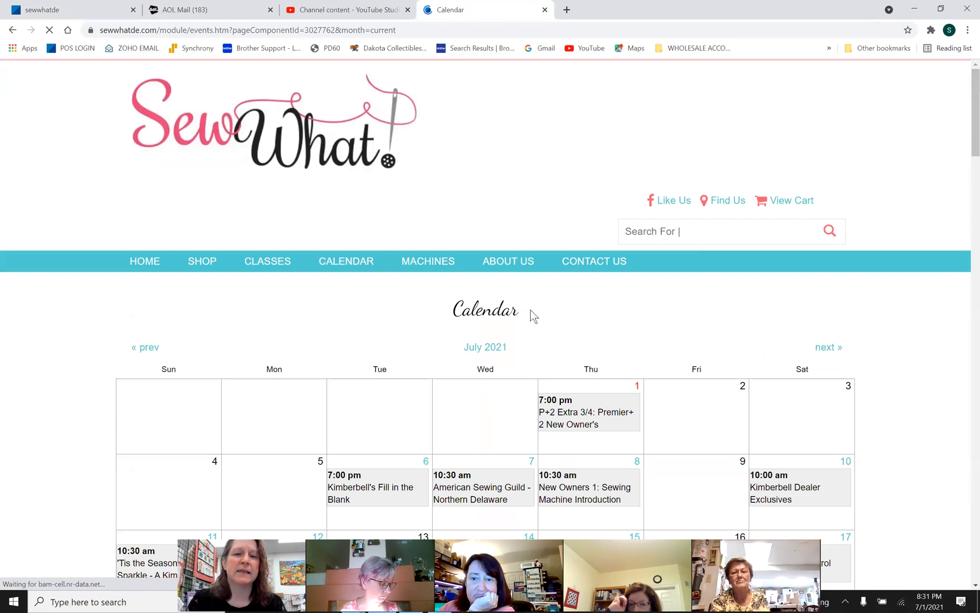
{"action": "scroll", "coordinate": [719, 363], "scroll_direction": "down", "scroll_amount": 2}
{"action": "scroll", "coordinate": [718, 364], "scroll_direction": "down", "scroll_amount": 5}
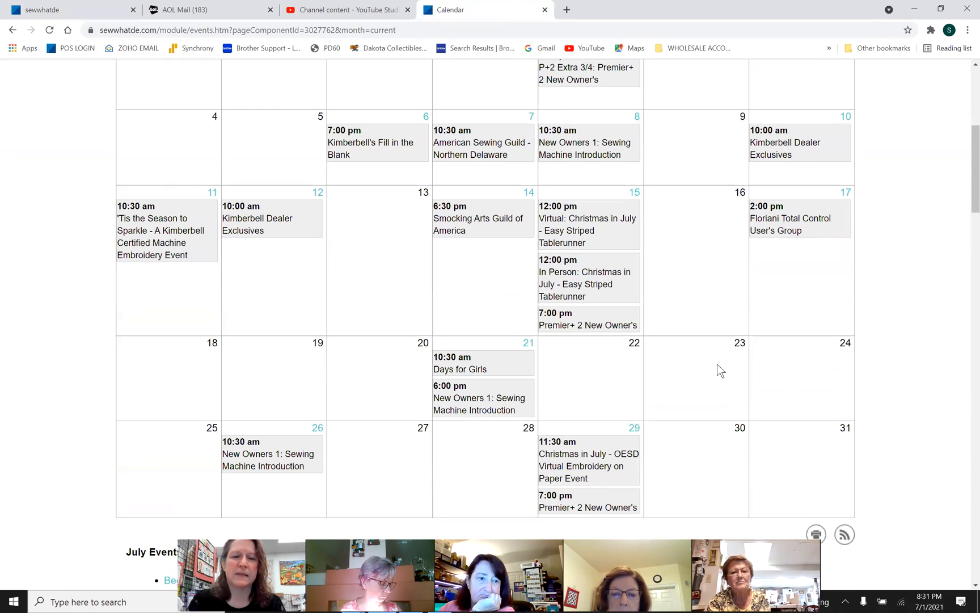
{"action": "scroll", "coordinate": [717, 366], "scroll_direction": "down", "scroll_amount": 2}
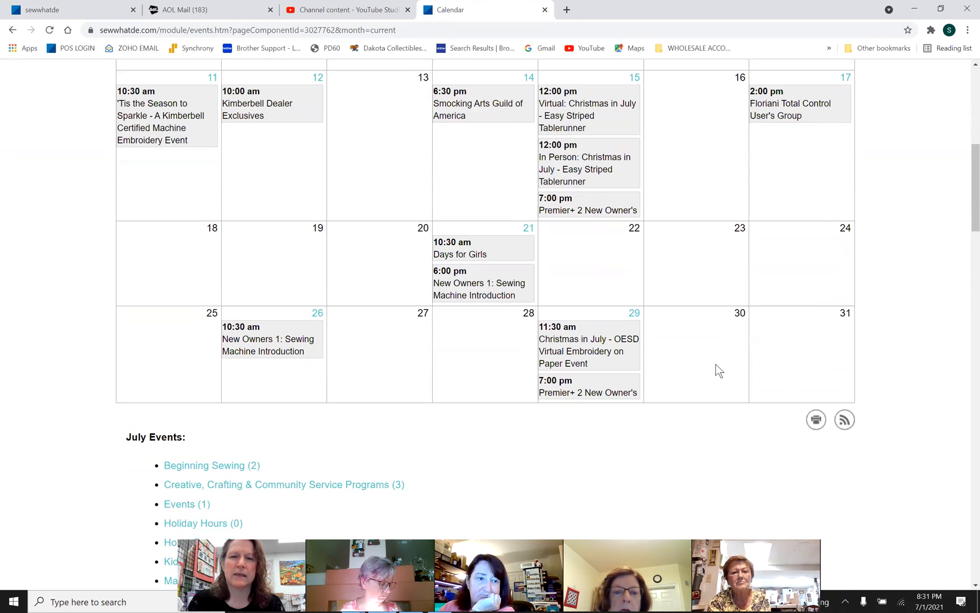
{"action": "scroll", "coordinate": [701, 373], "scroll_direction": "up", "scroll_amount": 1}
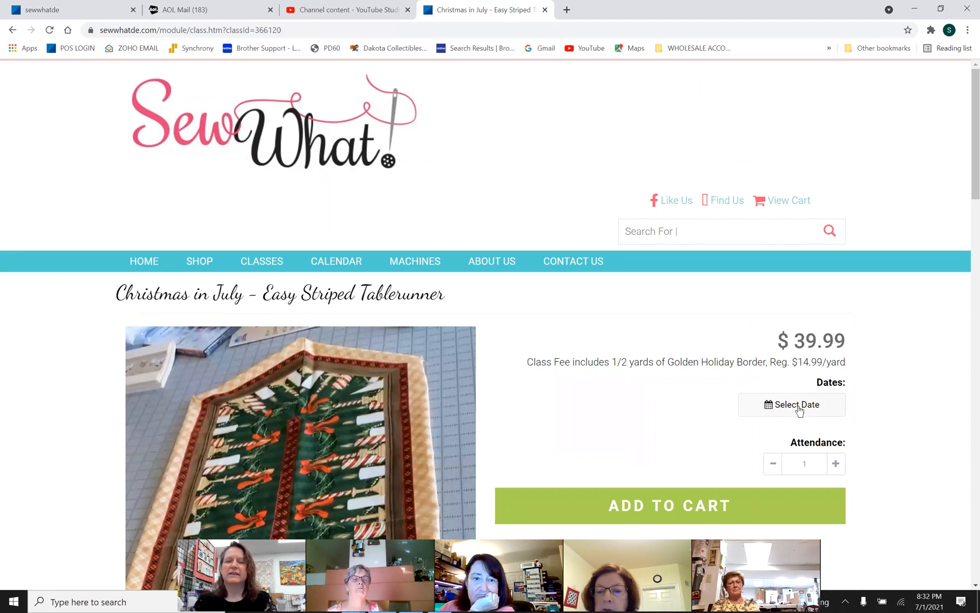
Step: Check the available dates on the public tablerunner class page again, and close the store's browser tab
{"action": "scroll", "coordinate": [794, 409], "scroll_direction": "down", "scroll_amount": 1}
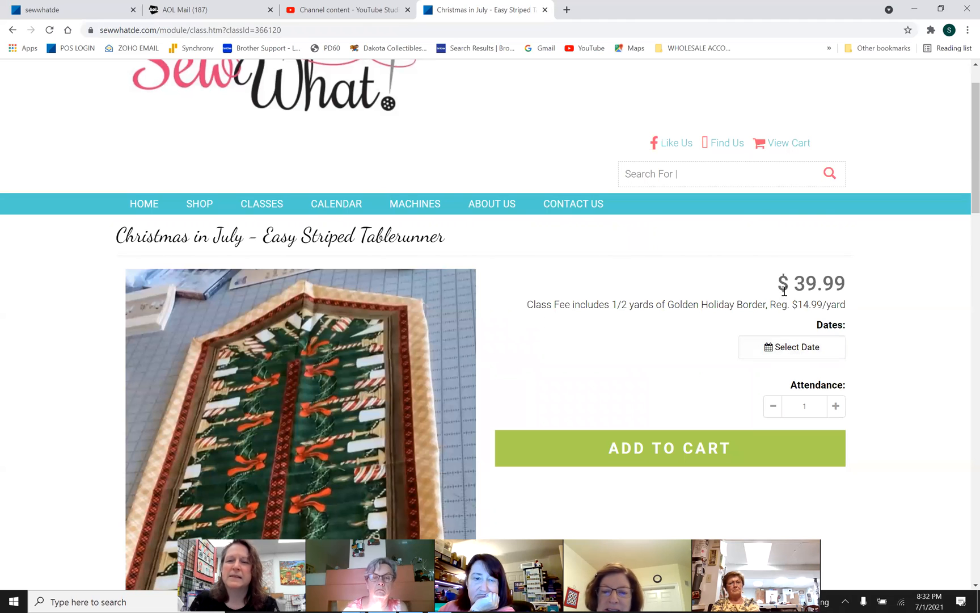
{"action": "left_click", "coordinate": [811, 346]}
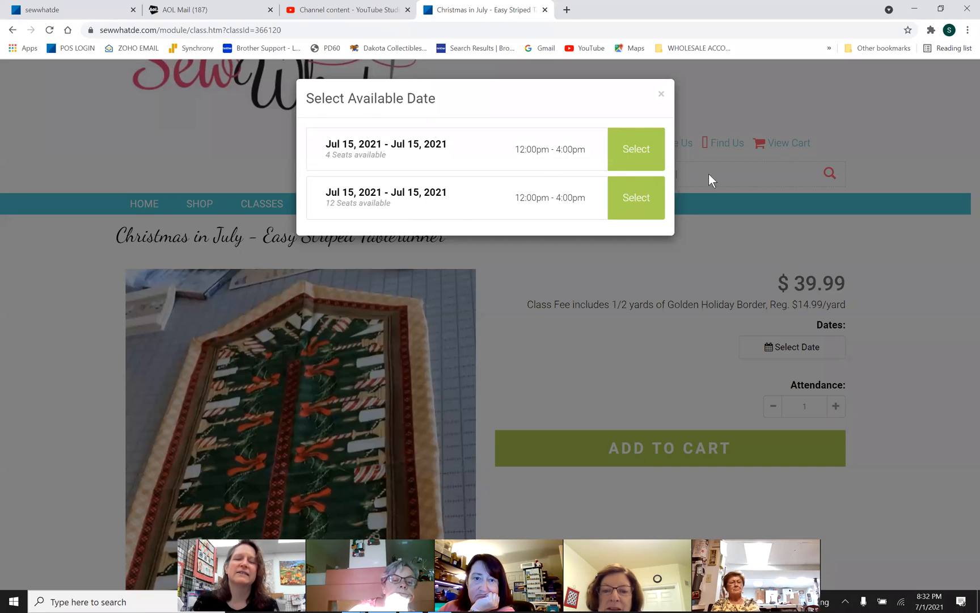
{"action": "left_click", "coordinate": [662, 95]}
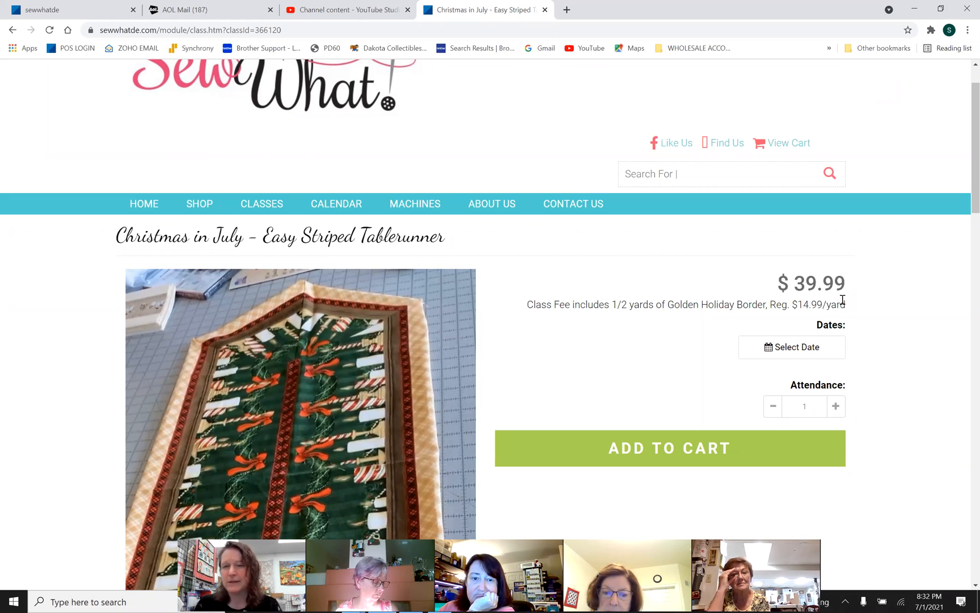
{"action": "left_click", "coordinate": [545, 10]}
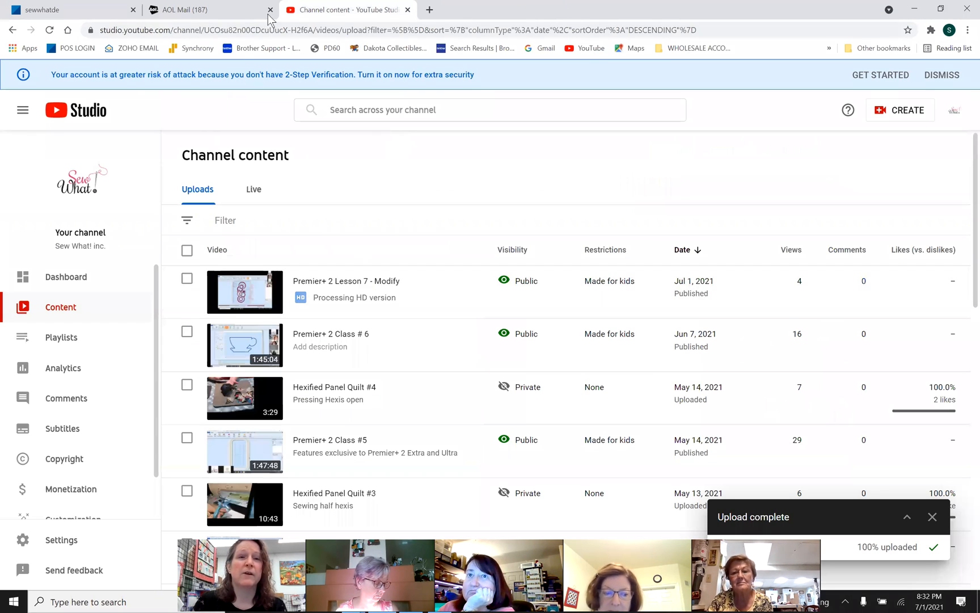
Step: Switch to AOL Mail and delete the open message with the table runner photo
{"action": "left_click", "coordinate": [229, 10]}
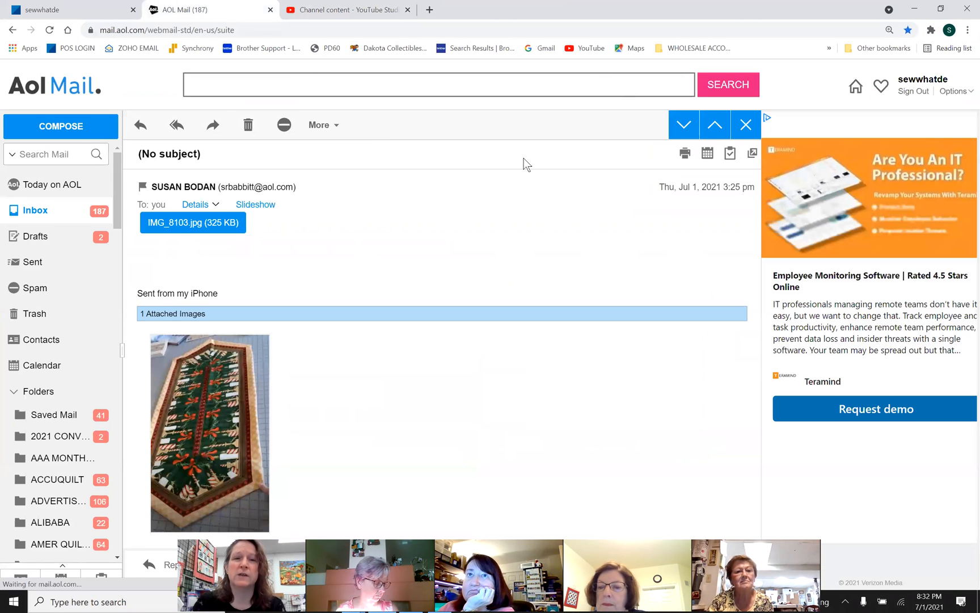
{"action": "left_click", "coordinate": [249, 124]}
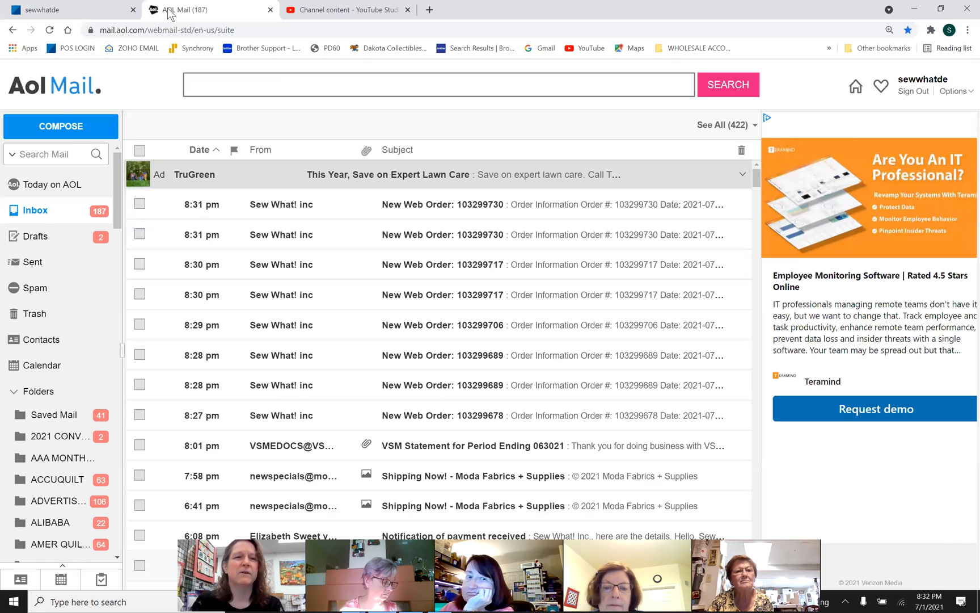
Step: Return the store admin to its Home page and switch to the YouTube Studio channel content
{"action": "left_click", "coordinate": [106, 14]}
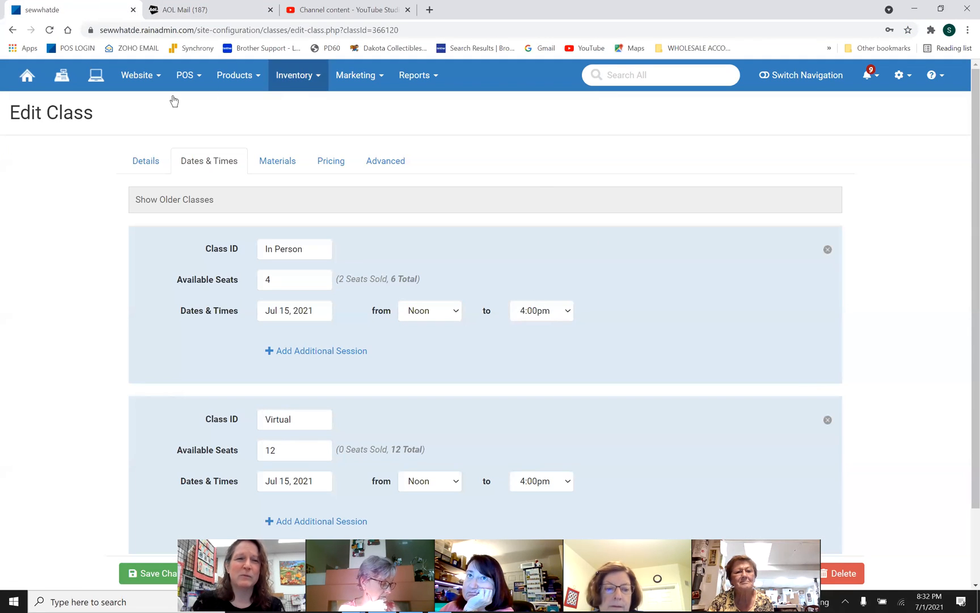
{"action": "left_click", "coordinate": [23, 80]}
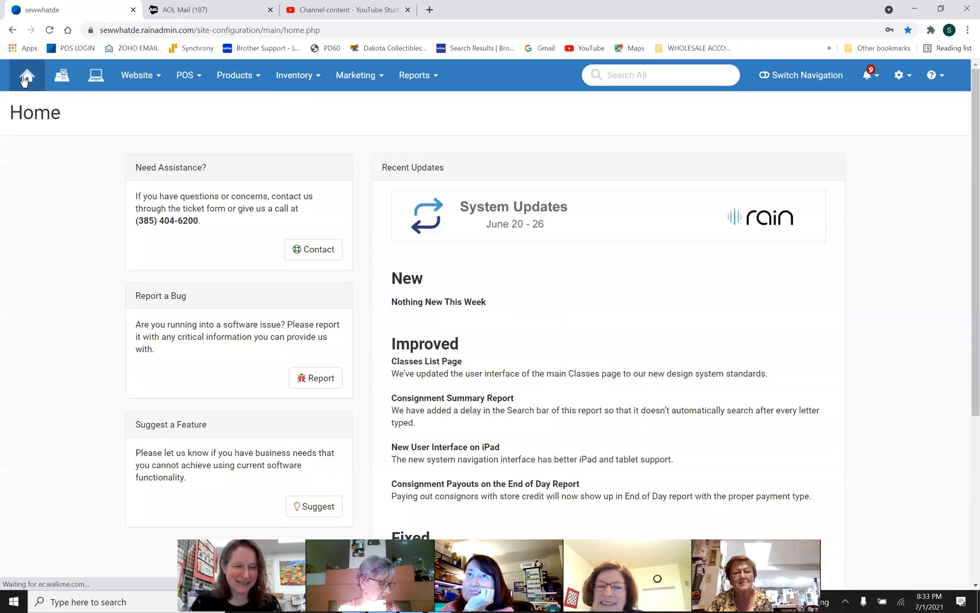
{"action": "left_click", "coordinate": [352, 10]}
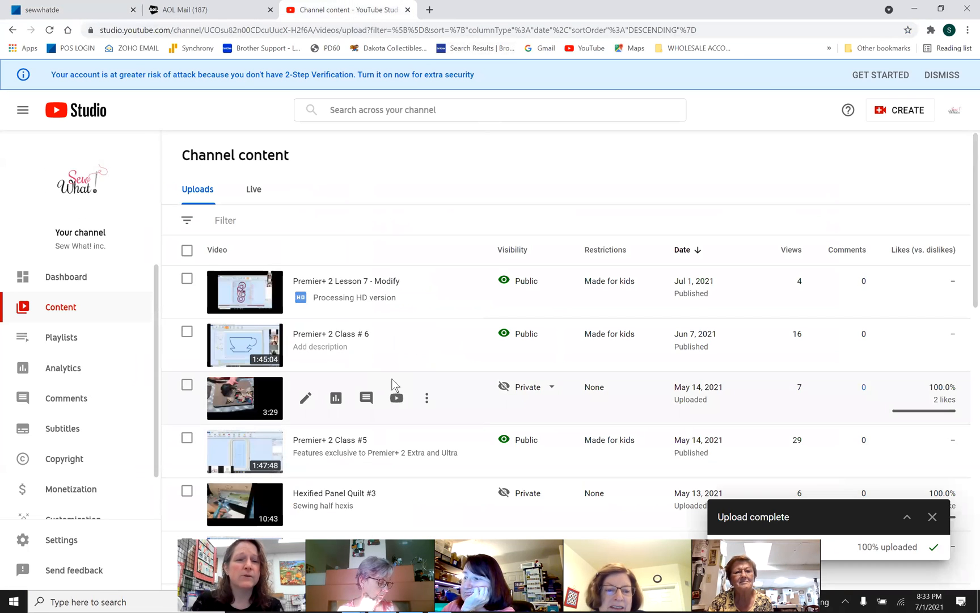